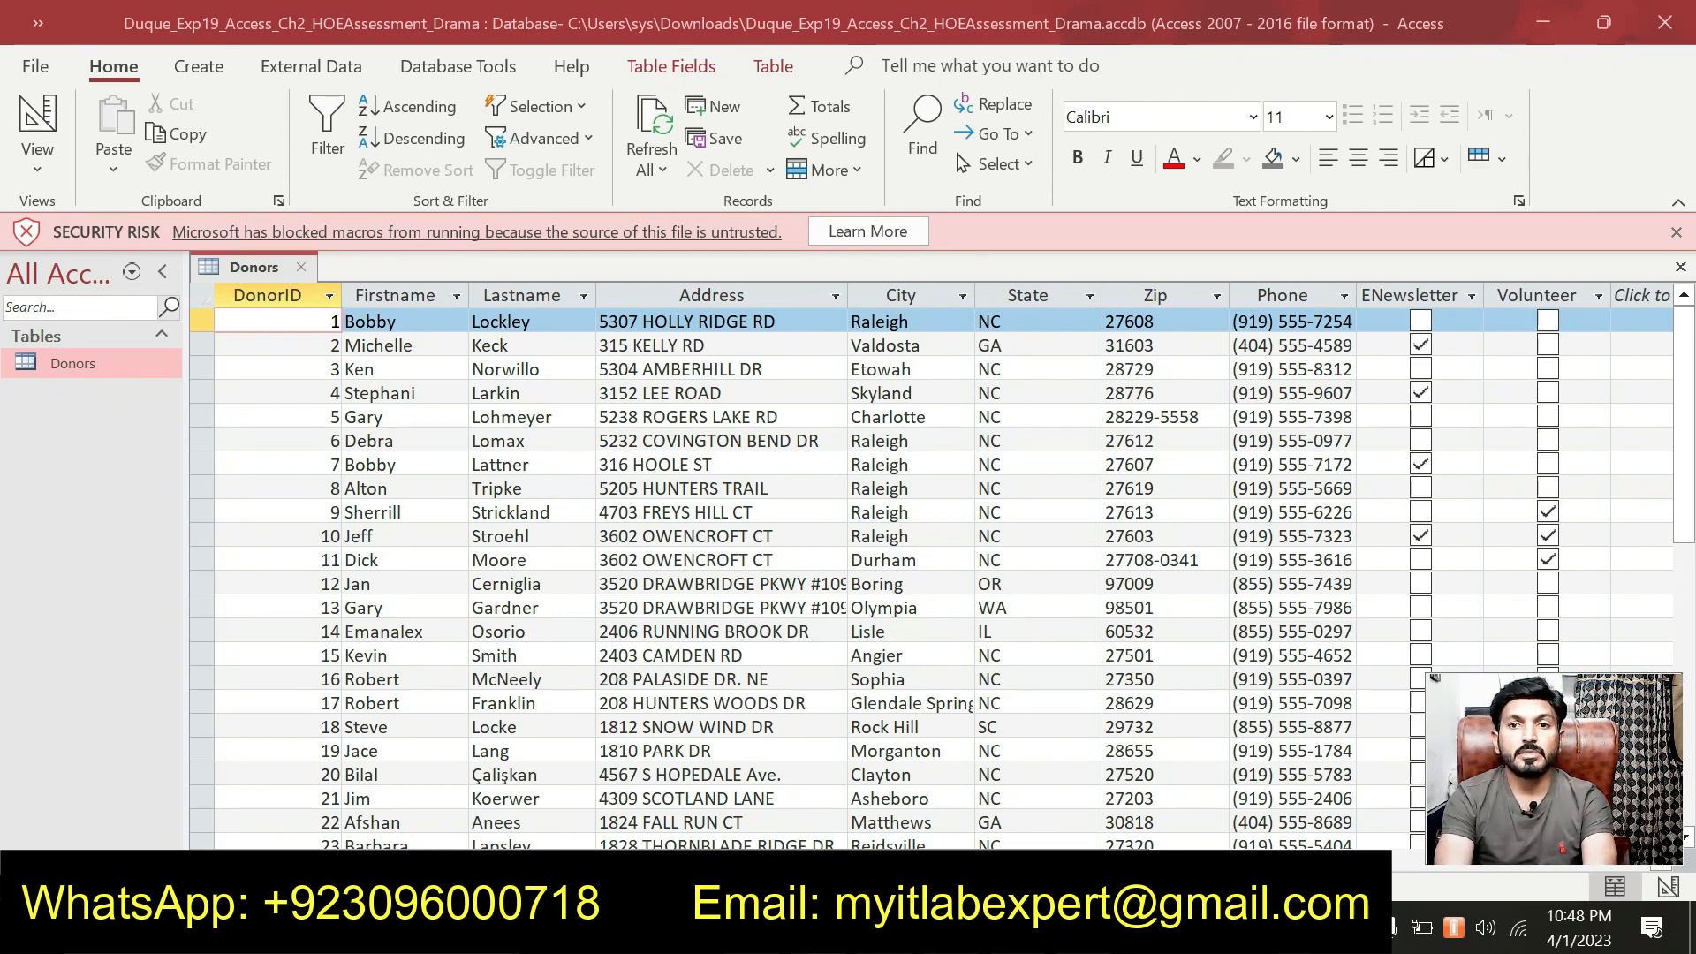
Switch from the Access Donors table to the Word assignment instructions document.
key(alt+Tab)
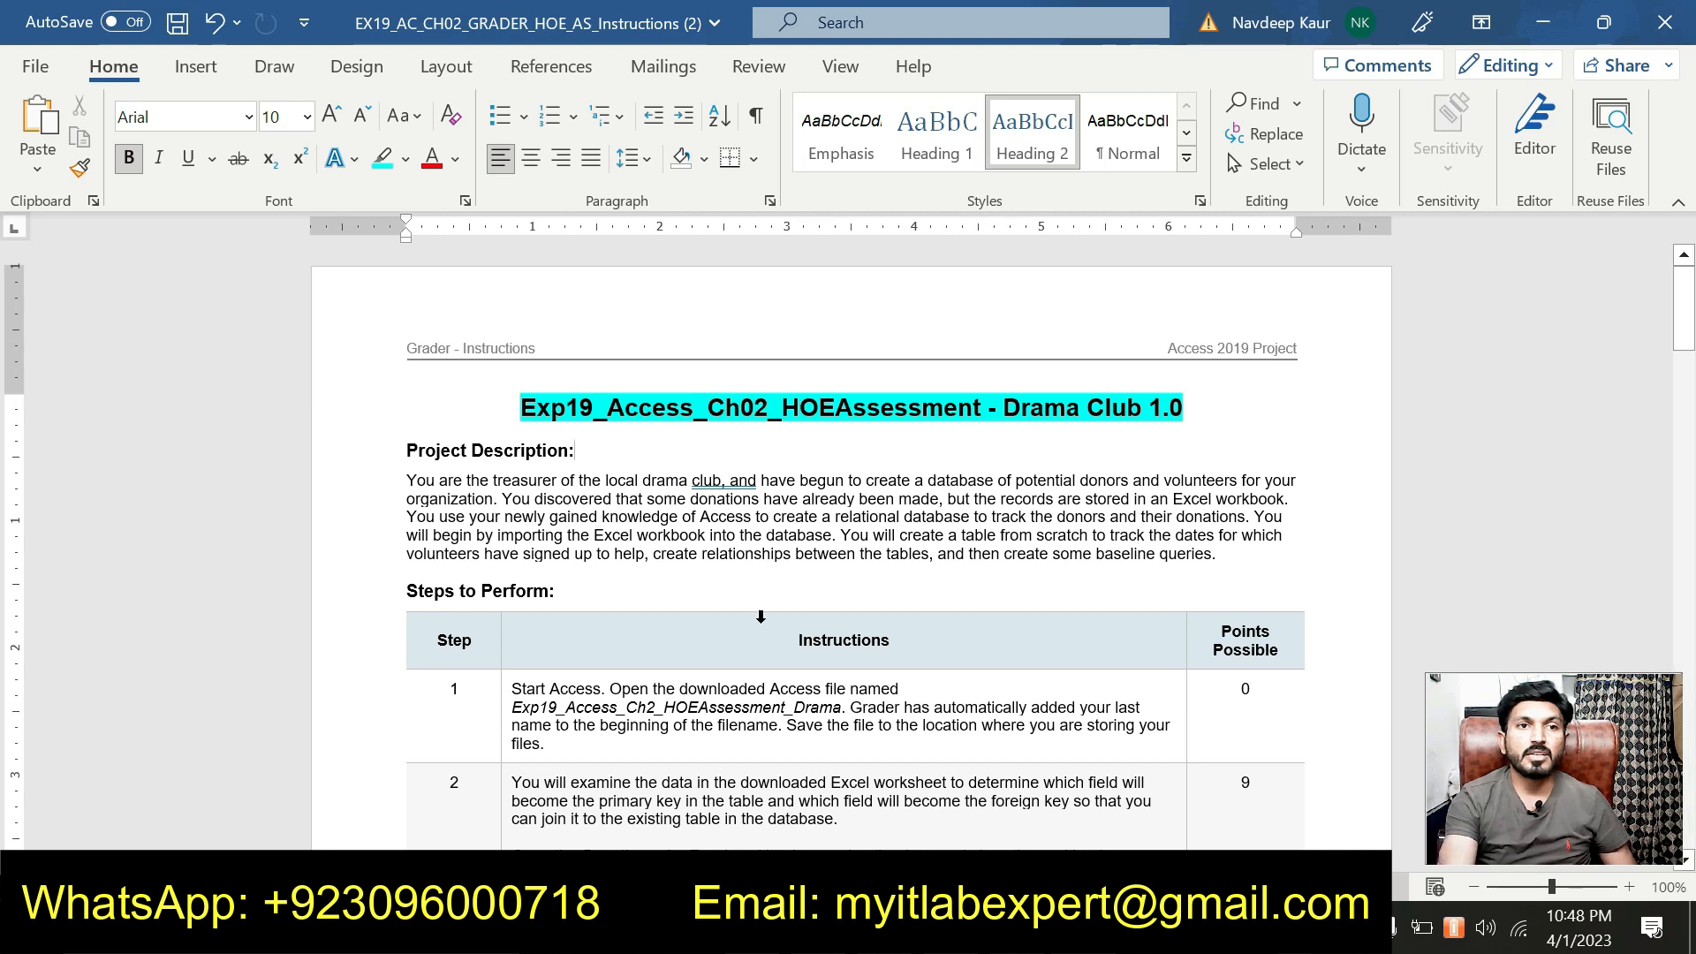
drag(513, 706, 841, 708)
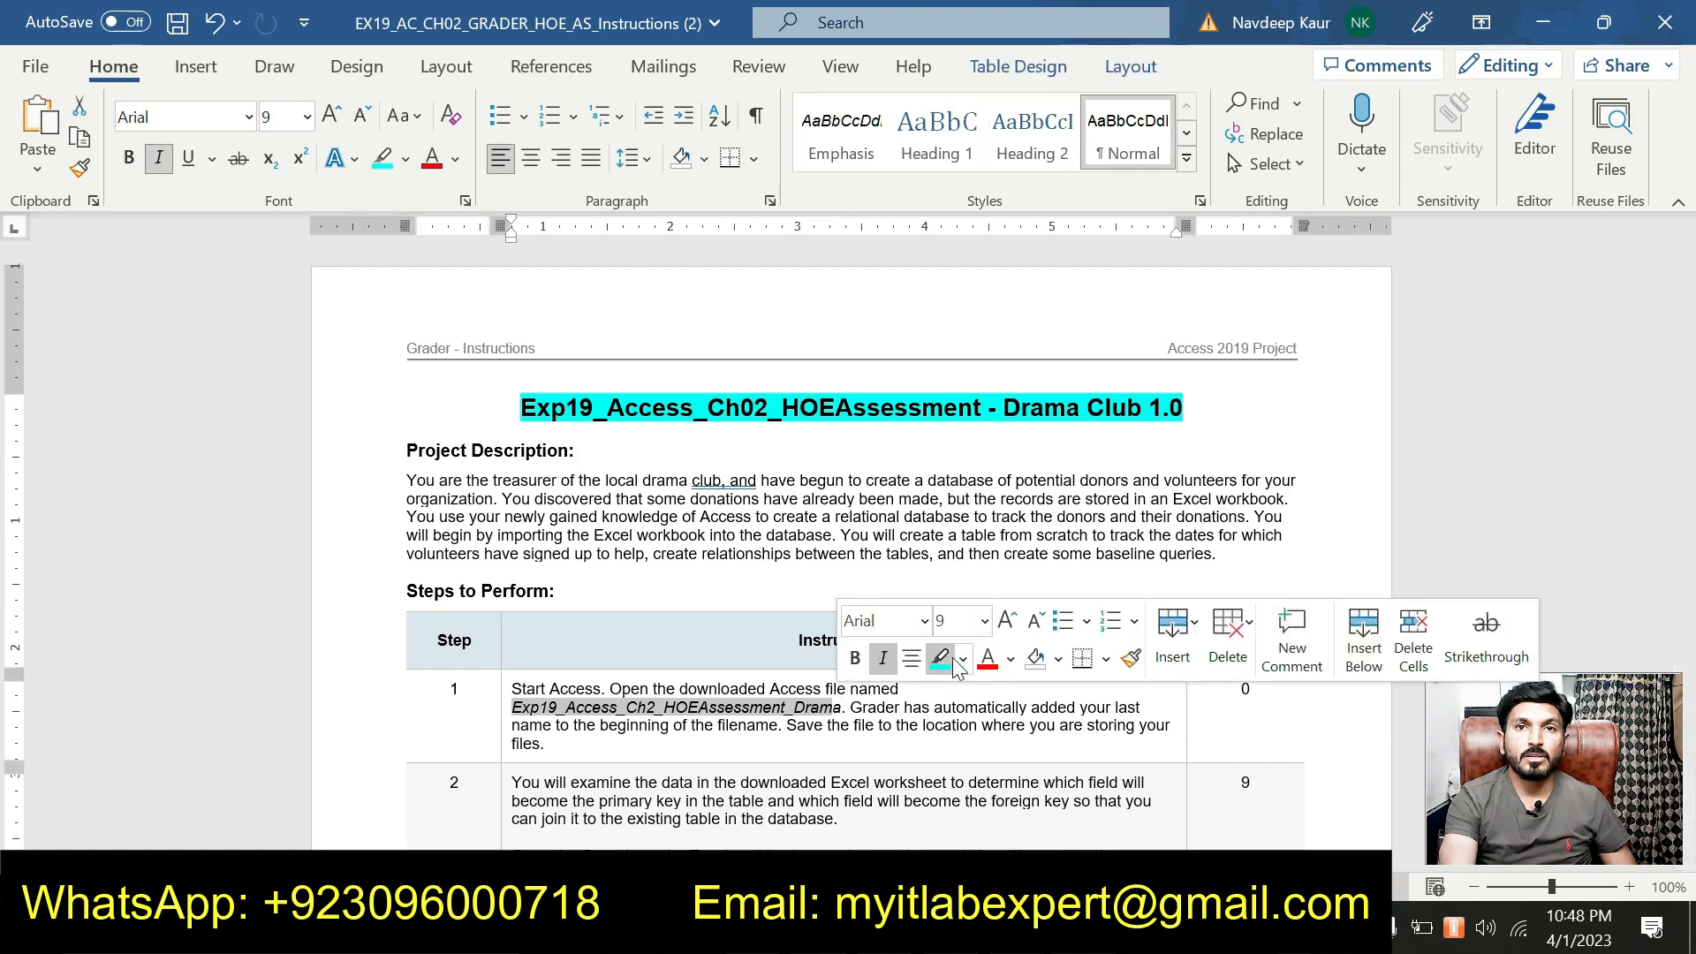
click(940, 658)
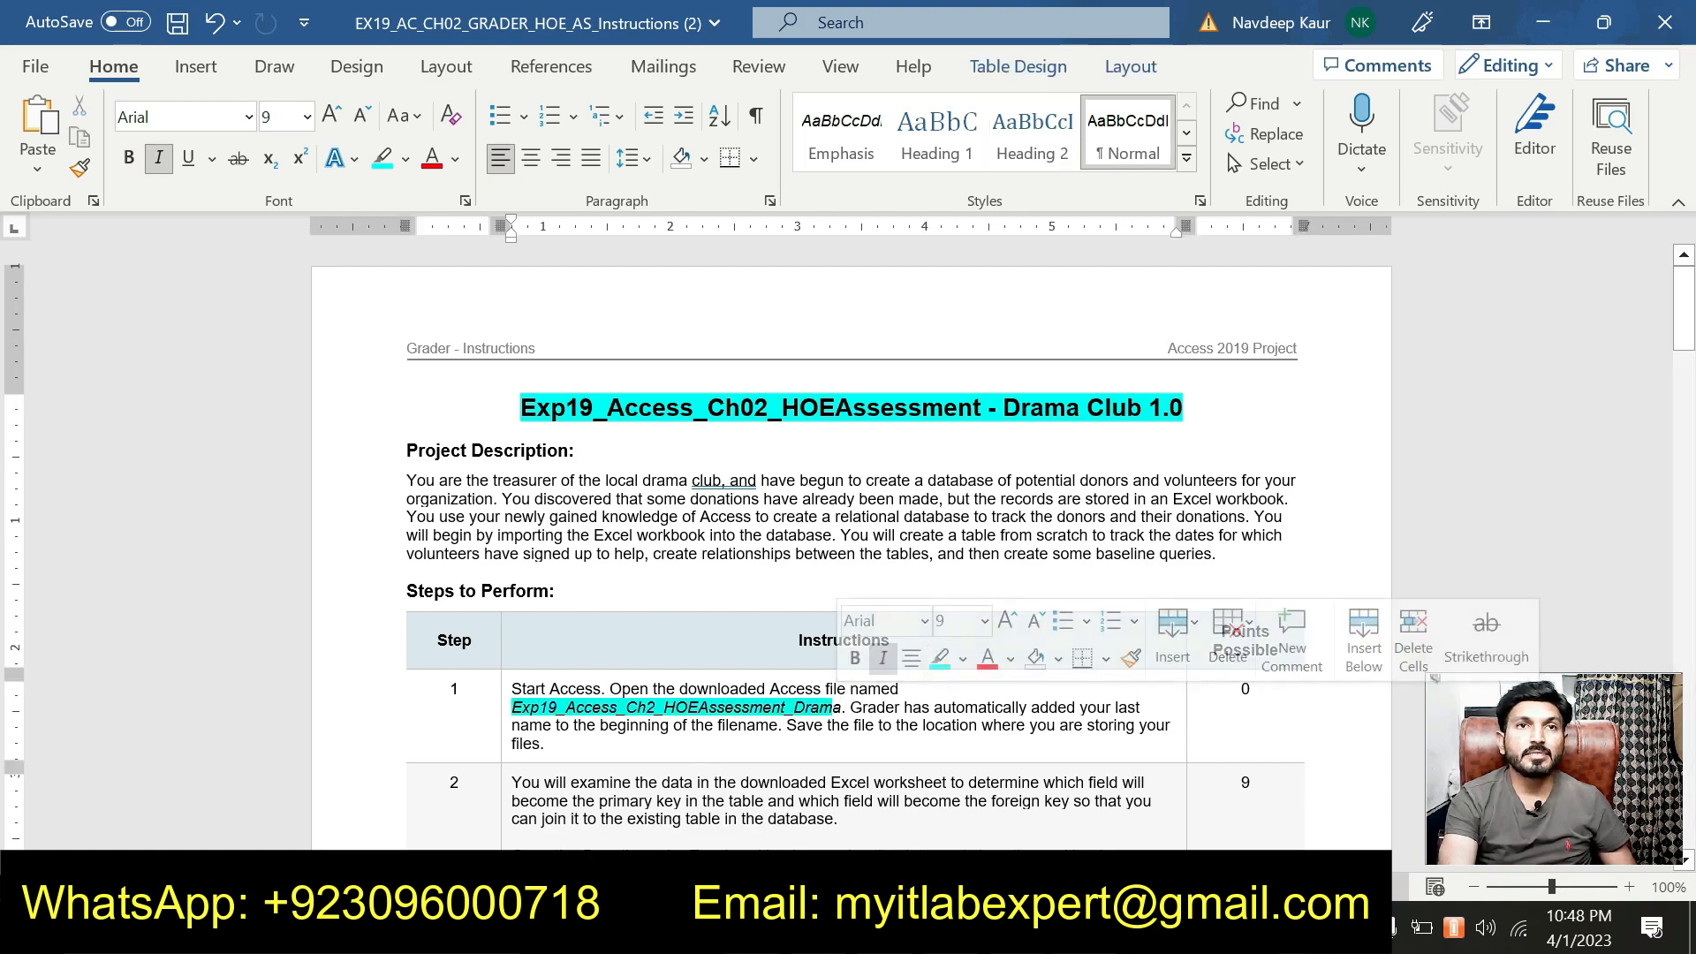
scroll(711, 766, down, 3)
scroll(731, 728, down, 15)
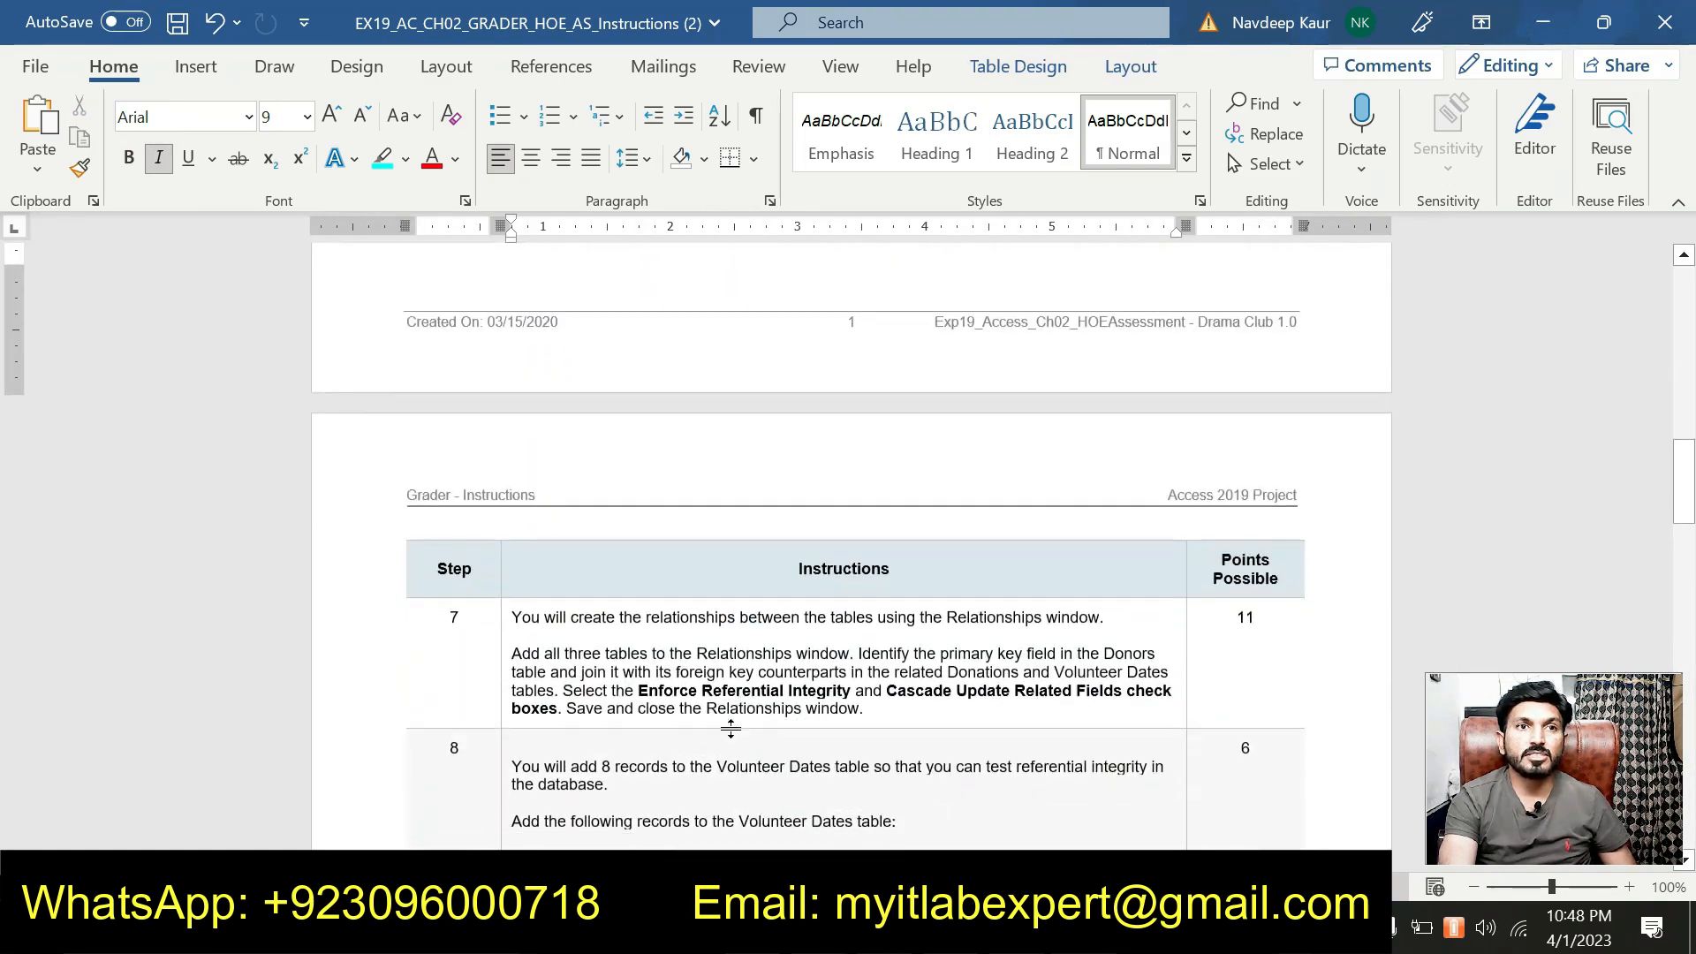
scroll(730, 728, down, 10)
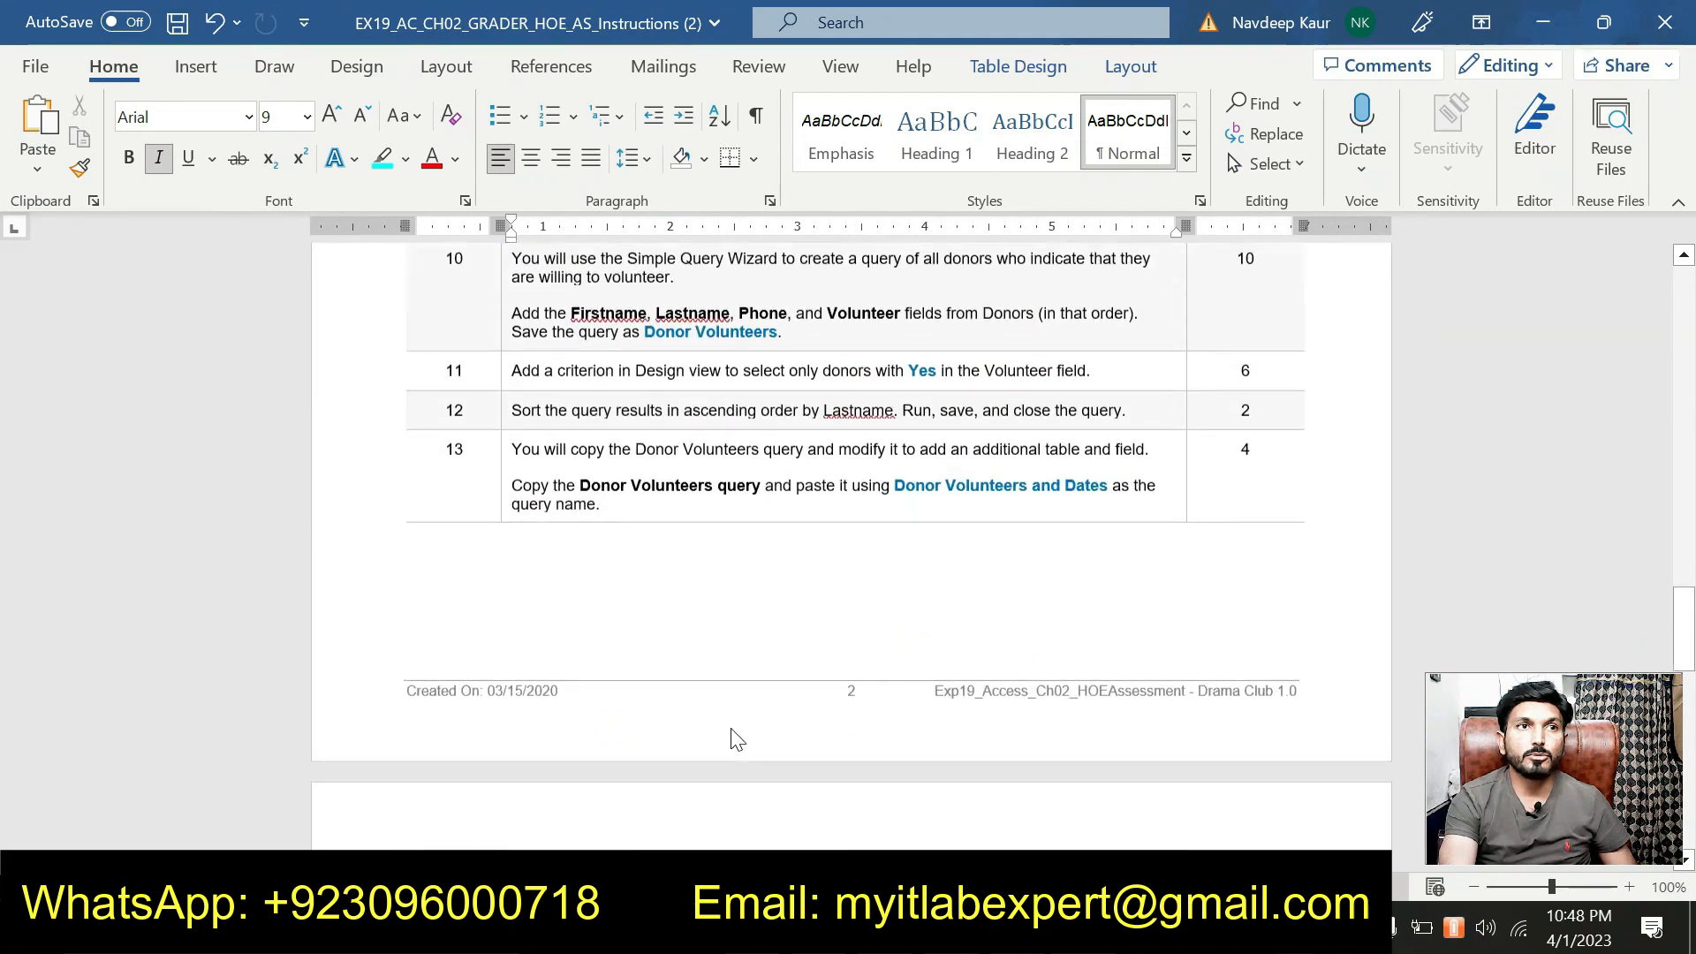
scroll(853, 546, down, 13)
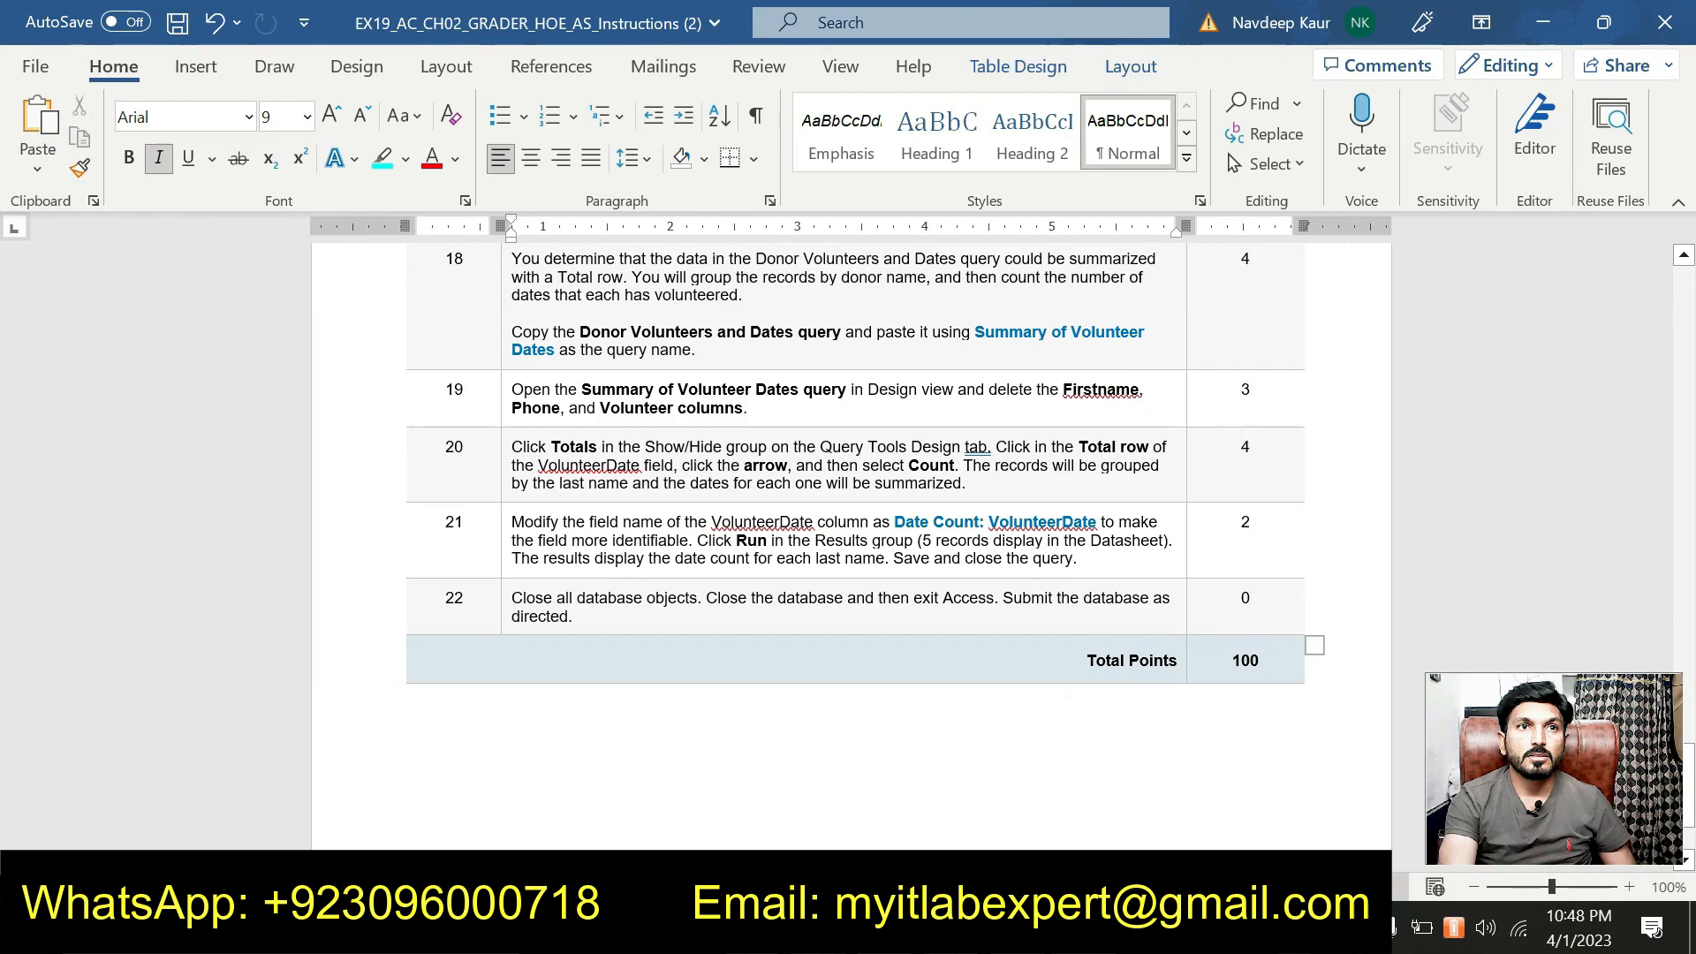
scroll(854, 495, up, 1)
scroll(737, 739, up, 12)
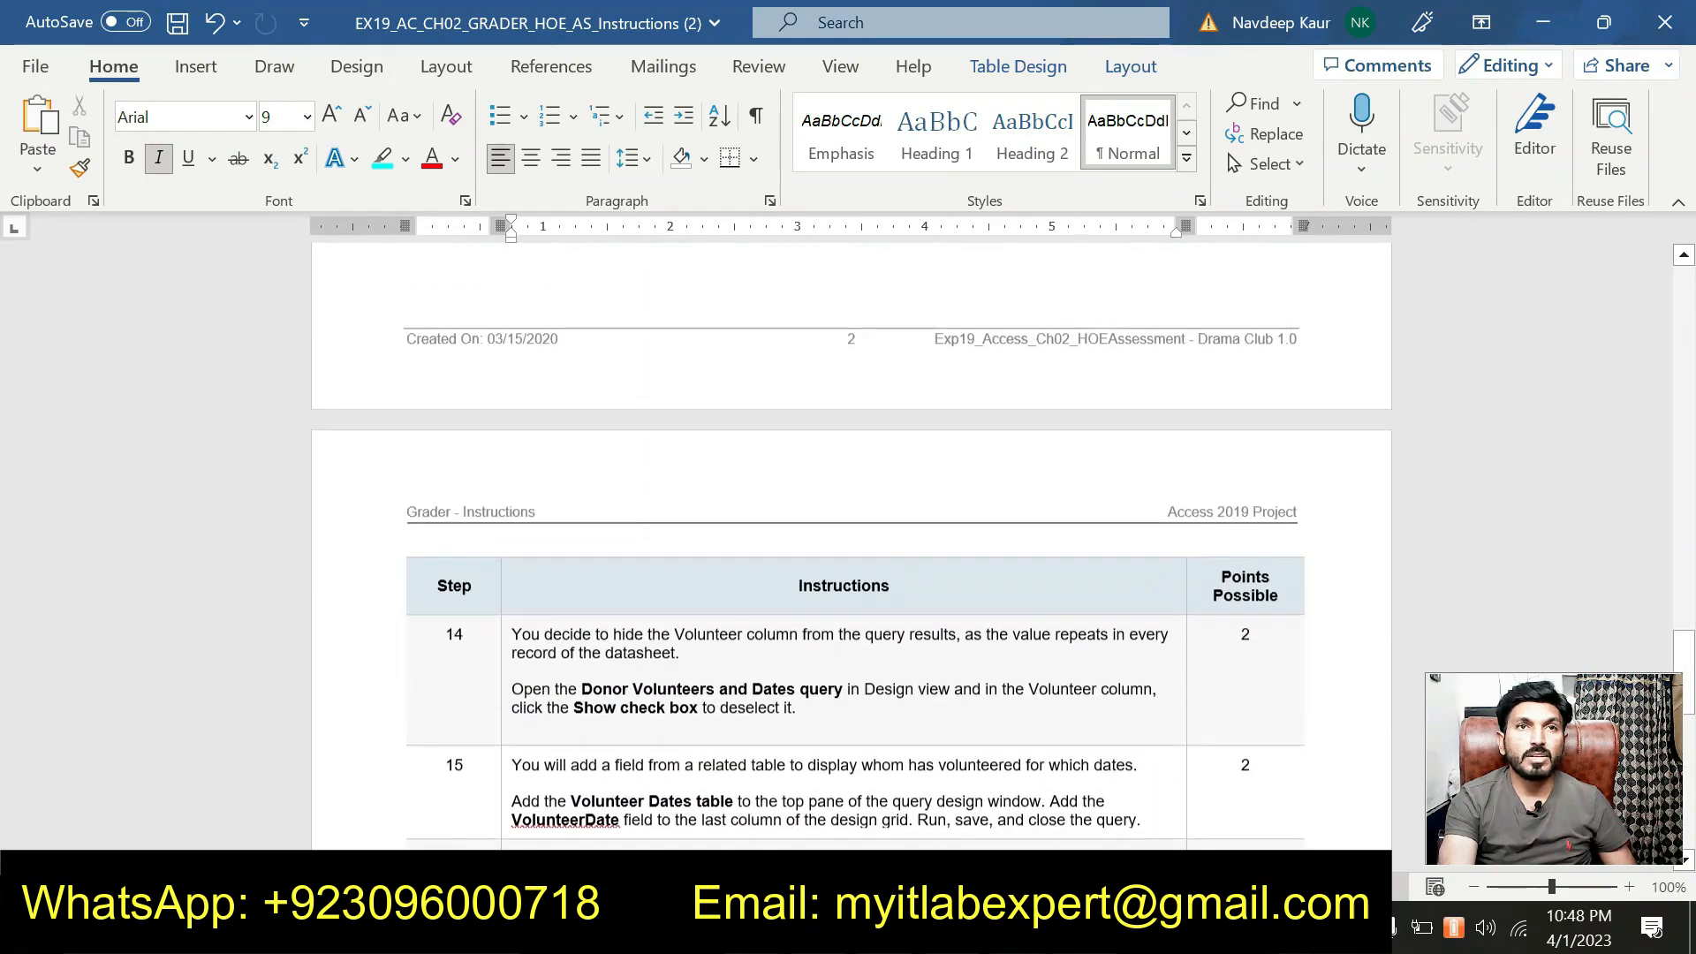
scroll(737, 738, up, 12)
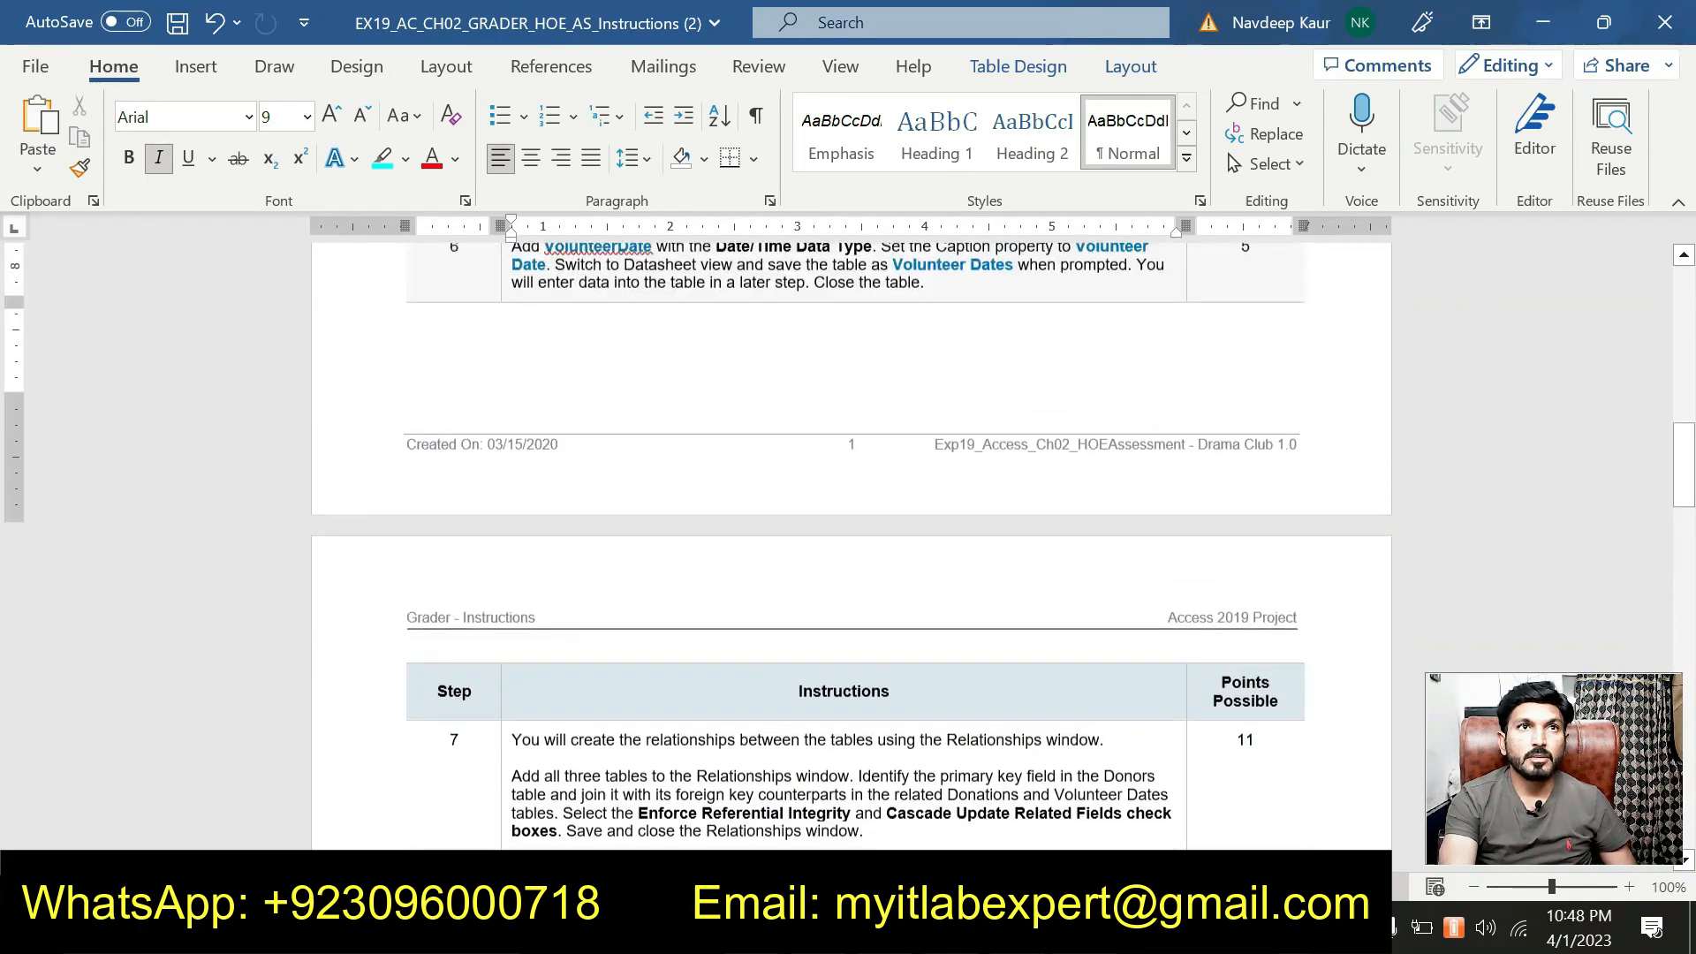
scroll(853, 530, up, 10)
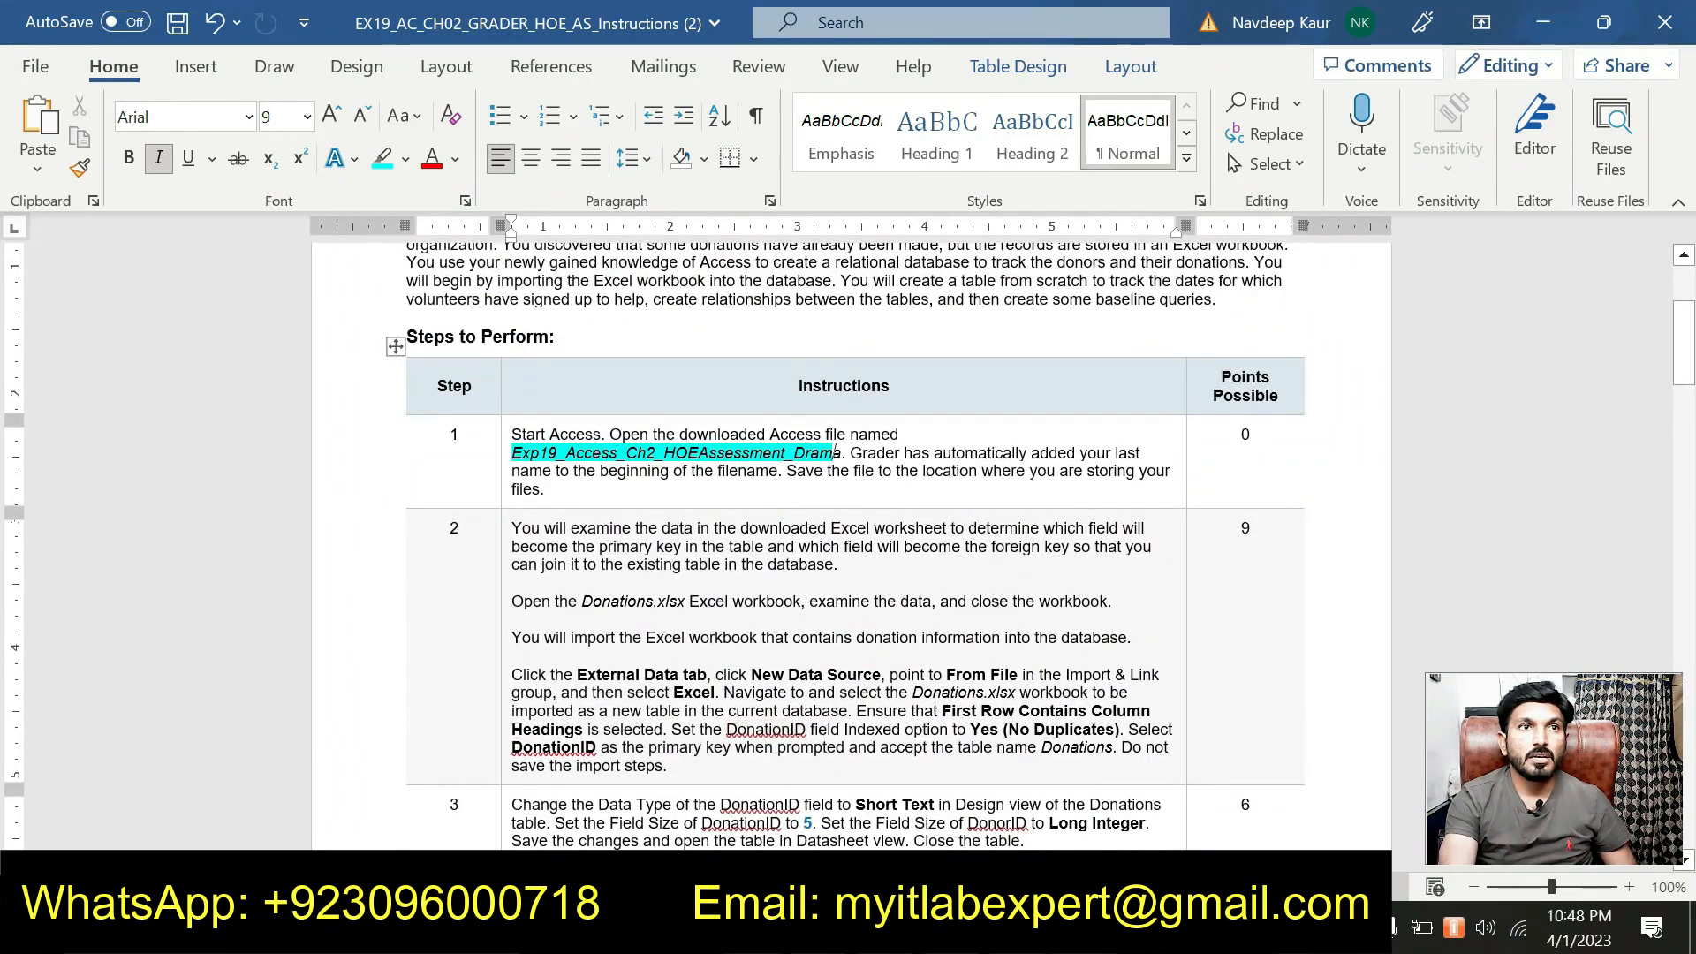
drag(836, 453, 511, 453)
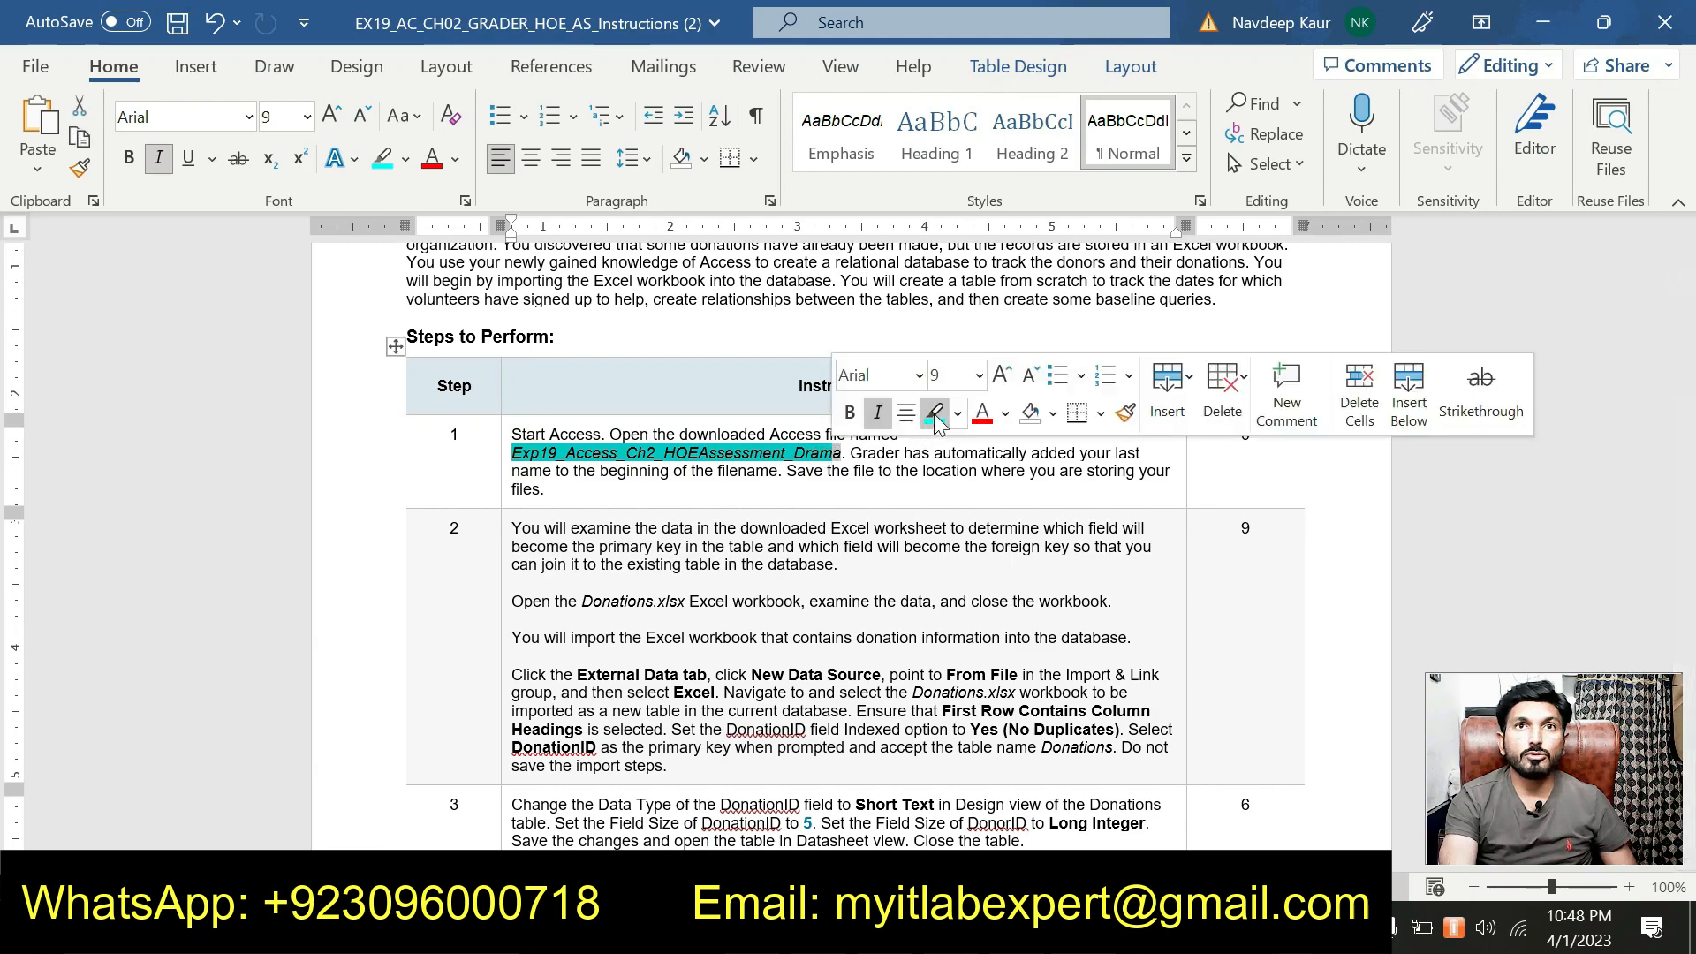
click(933, 412)
drag(847, 459, 512, 453)
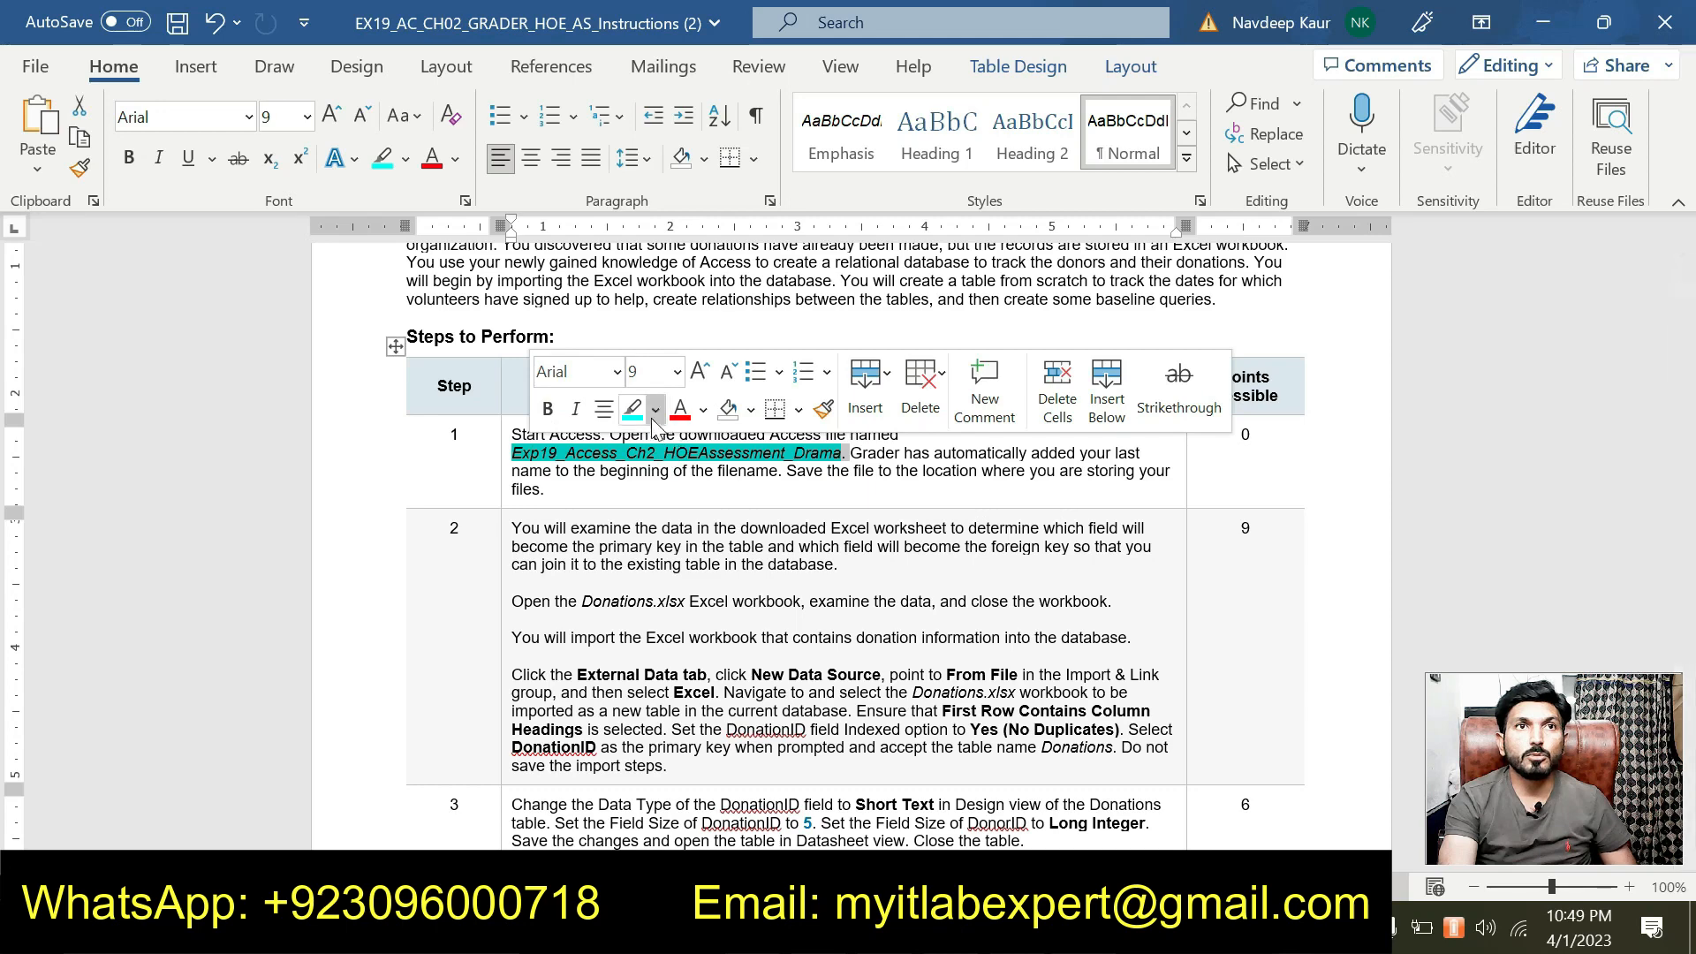
click(644, 417)
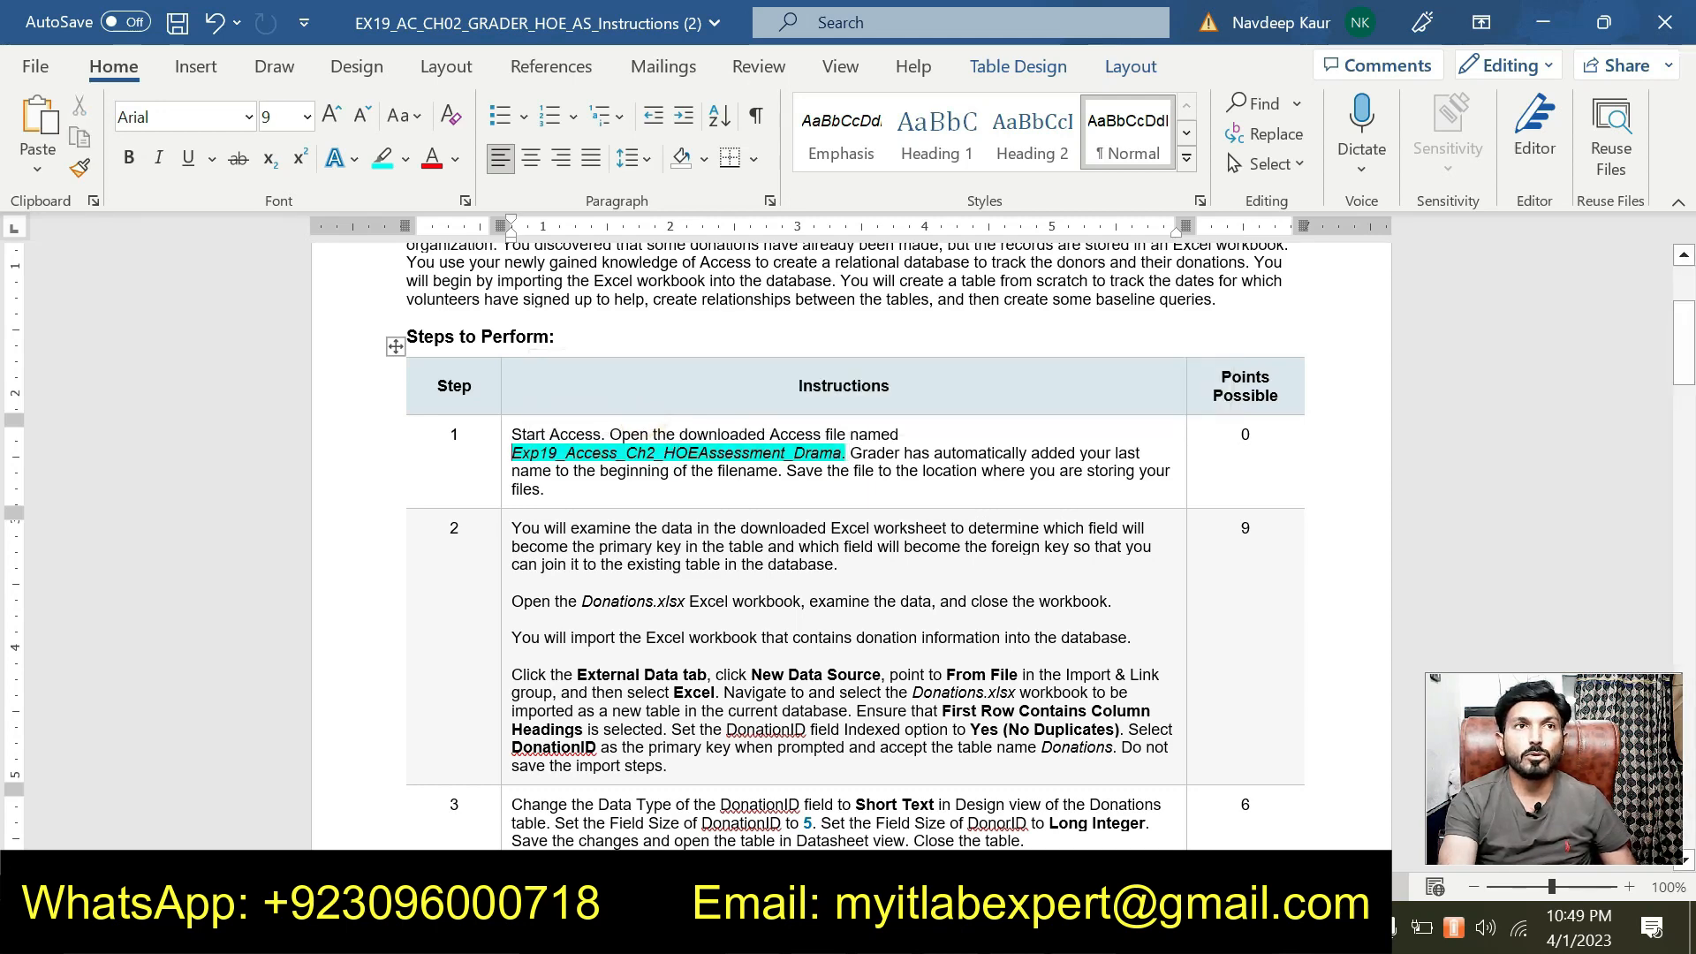
drag(513, 454, 813, 454)
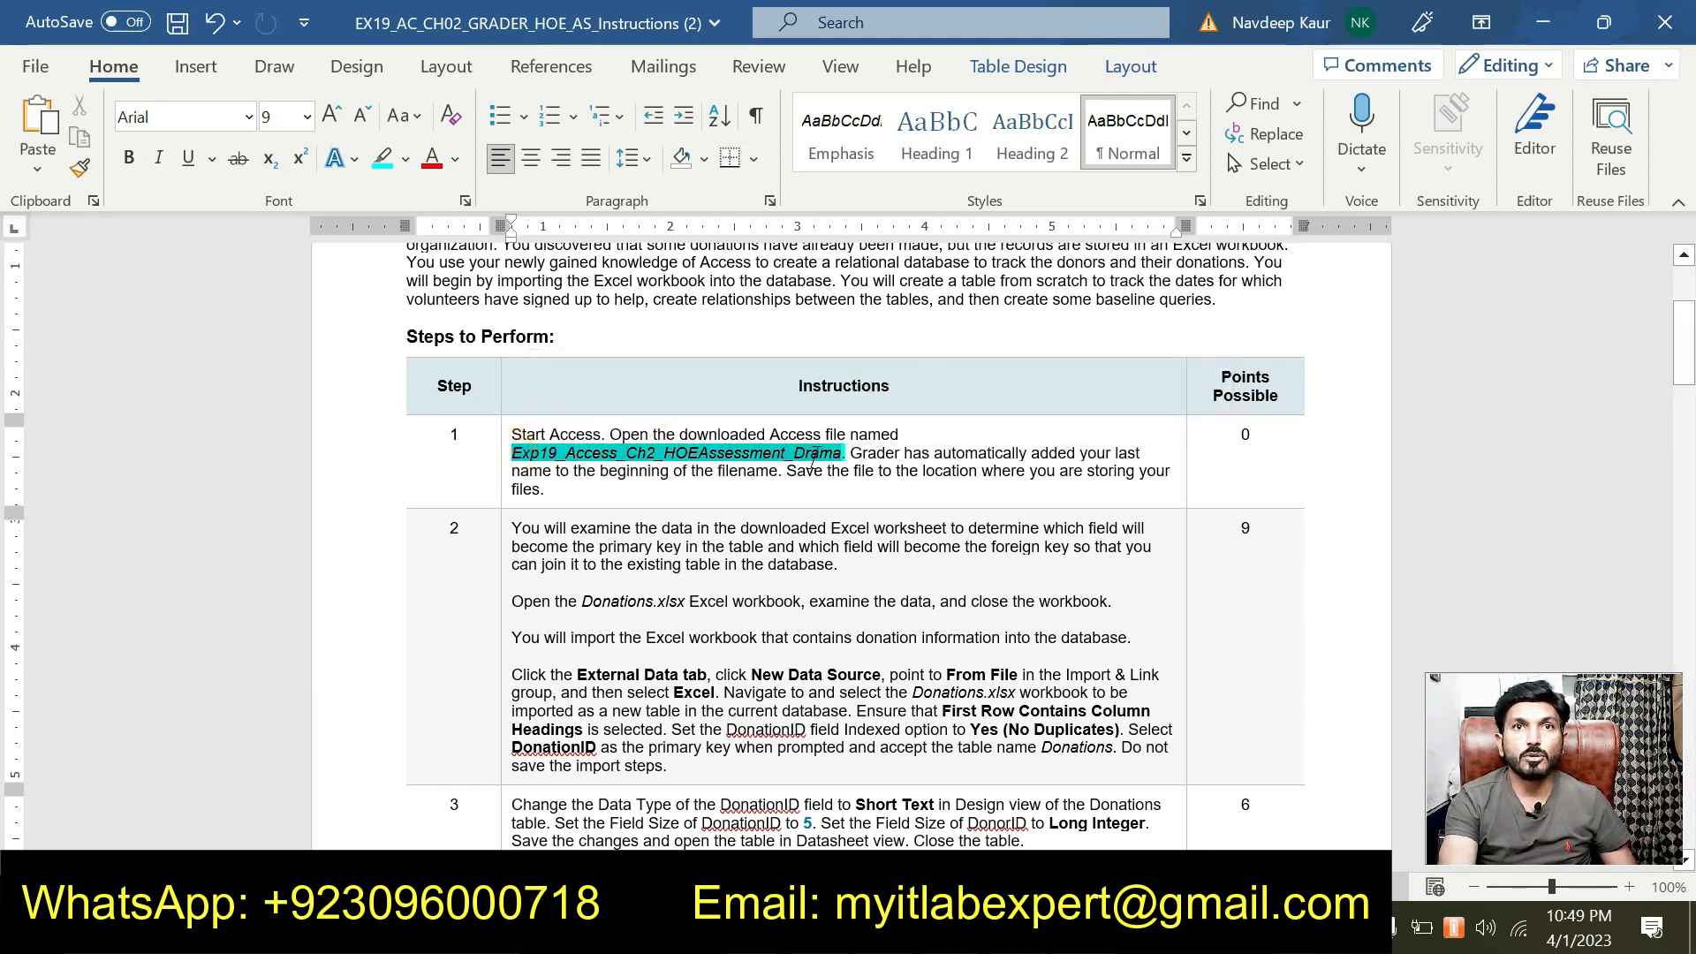
click(927, 411)
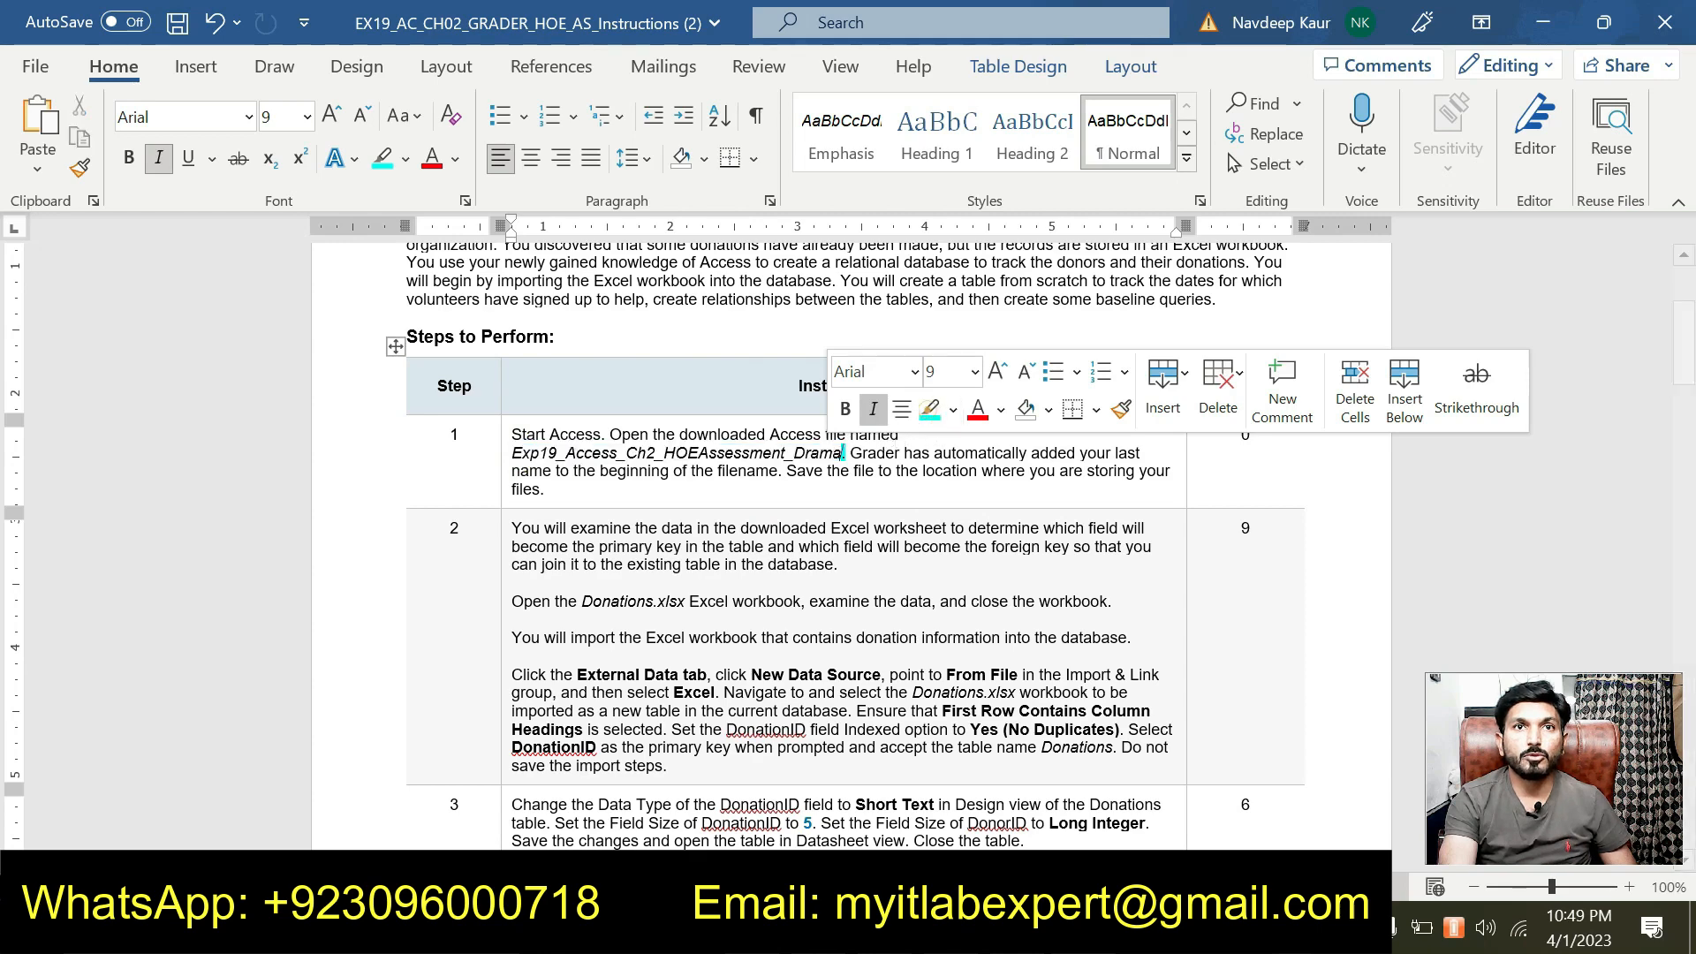
scroll(927, 408, up, 1)
scroll(927, 409, up, 1)
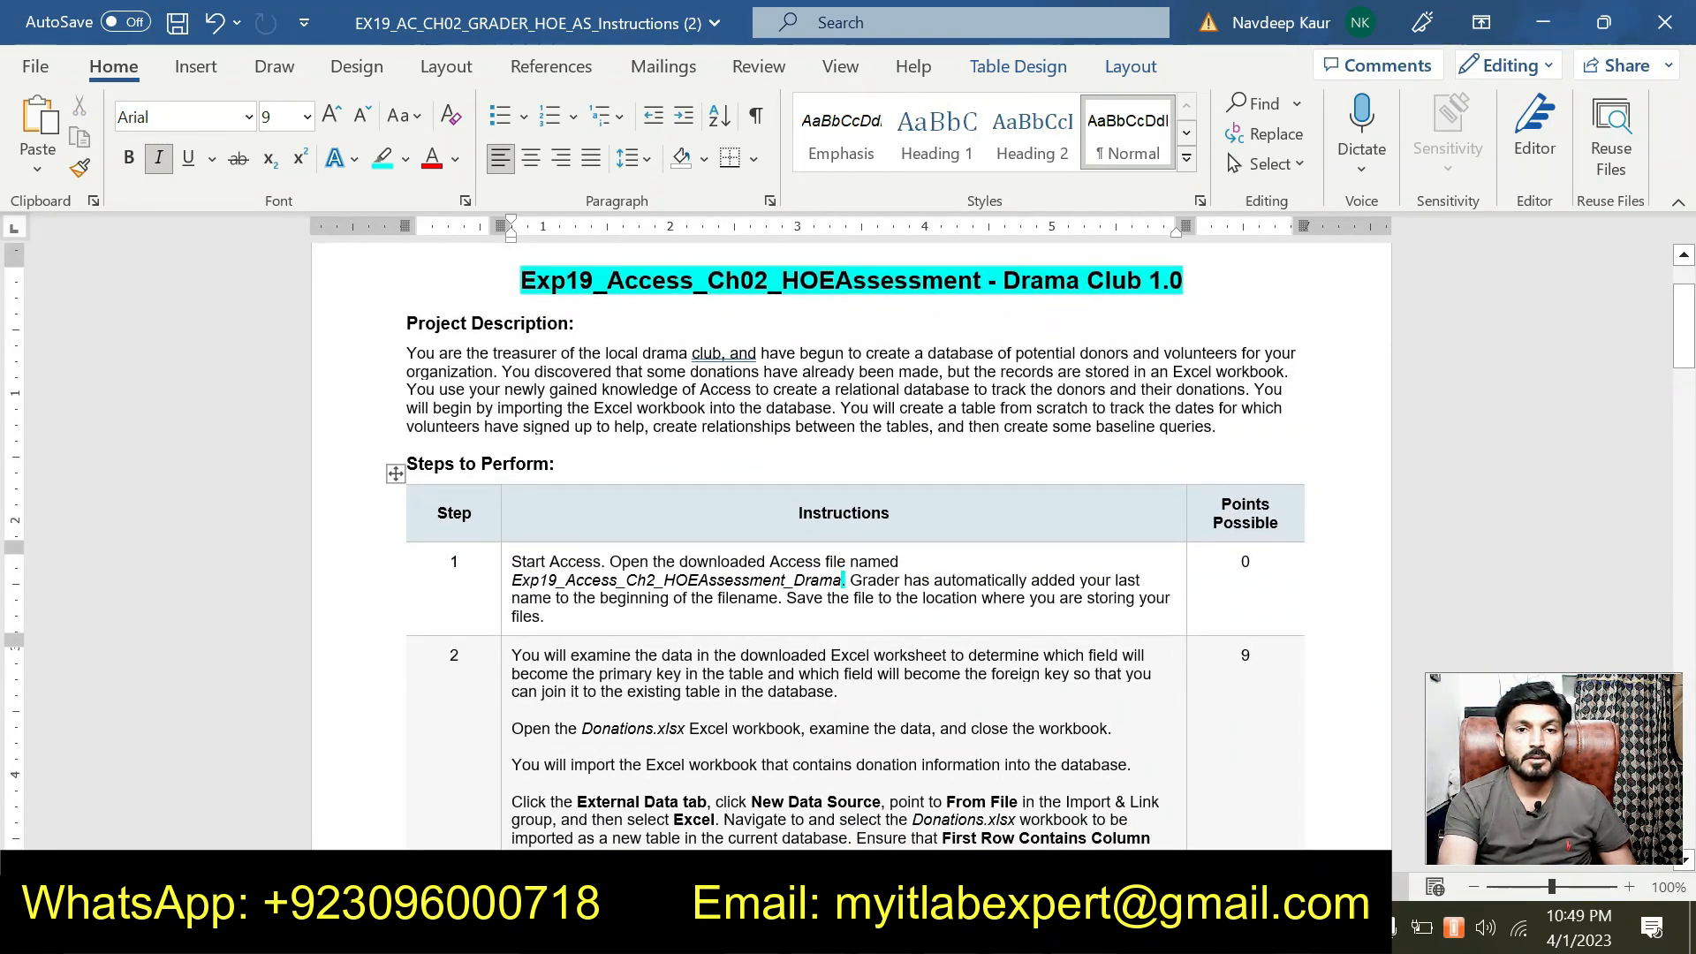
scroll(845, 539, down, 1)
scroll(846, 539, down, 1)
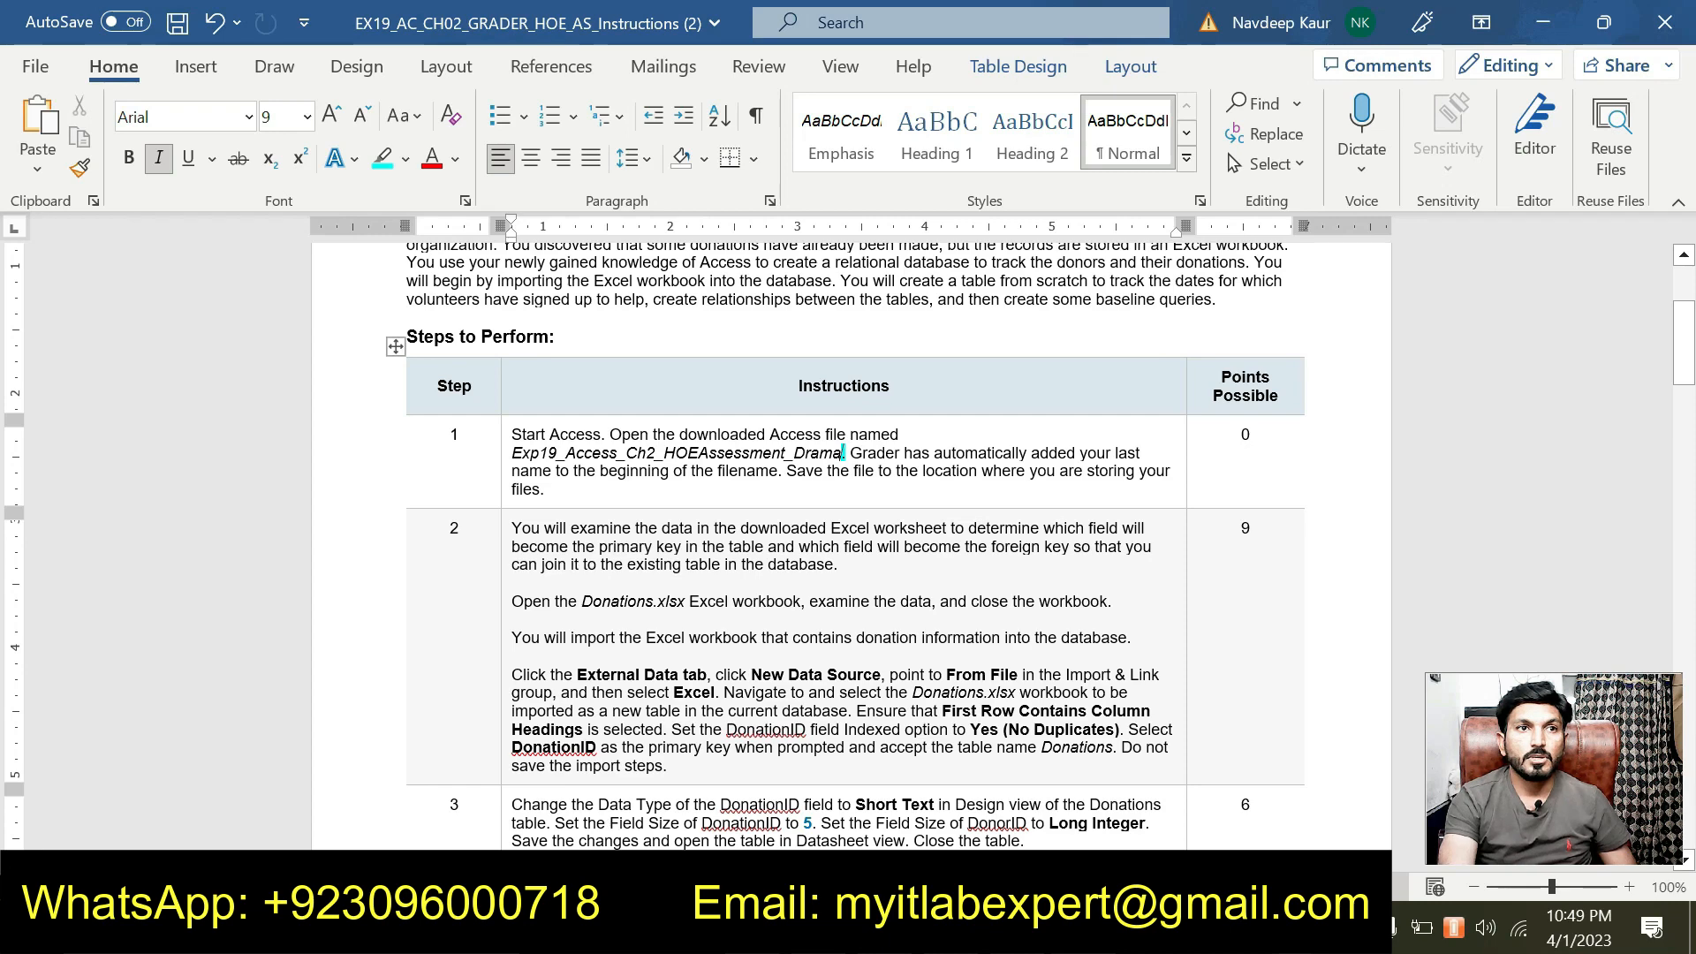
Highlight step 2's 'You will import…' sentence in cyan.
drag(512, 637, 856, 637)
drag(521, 637, 1126, 637)
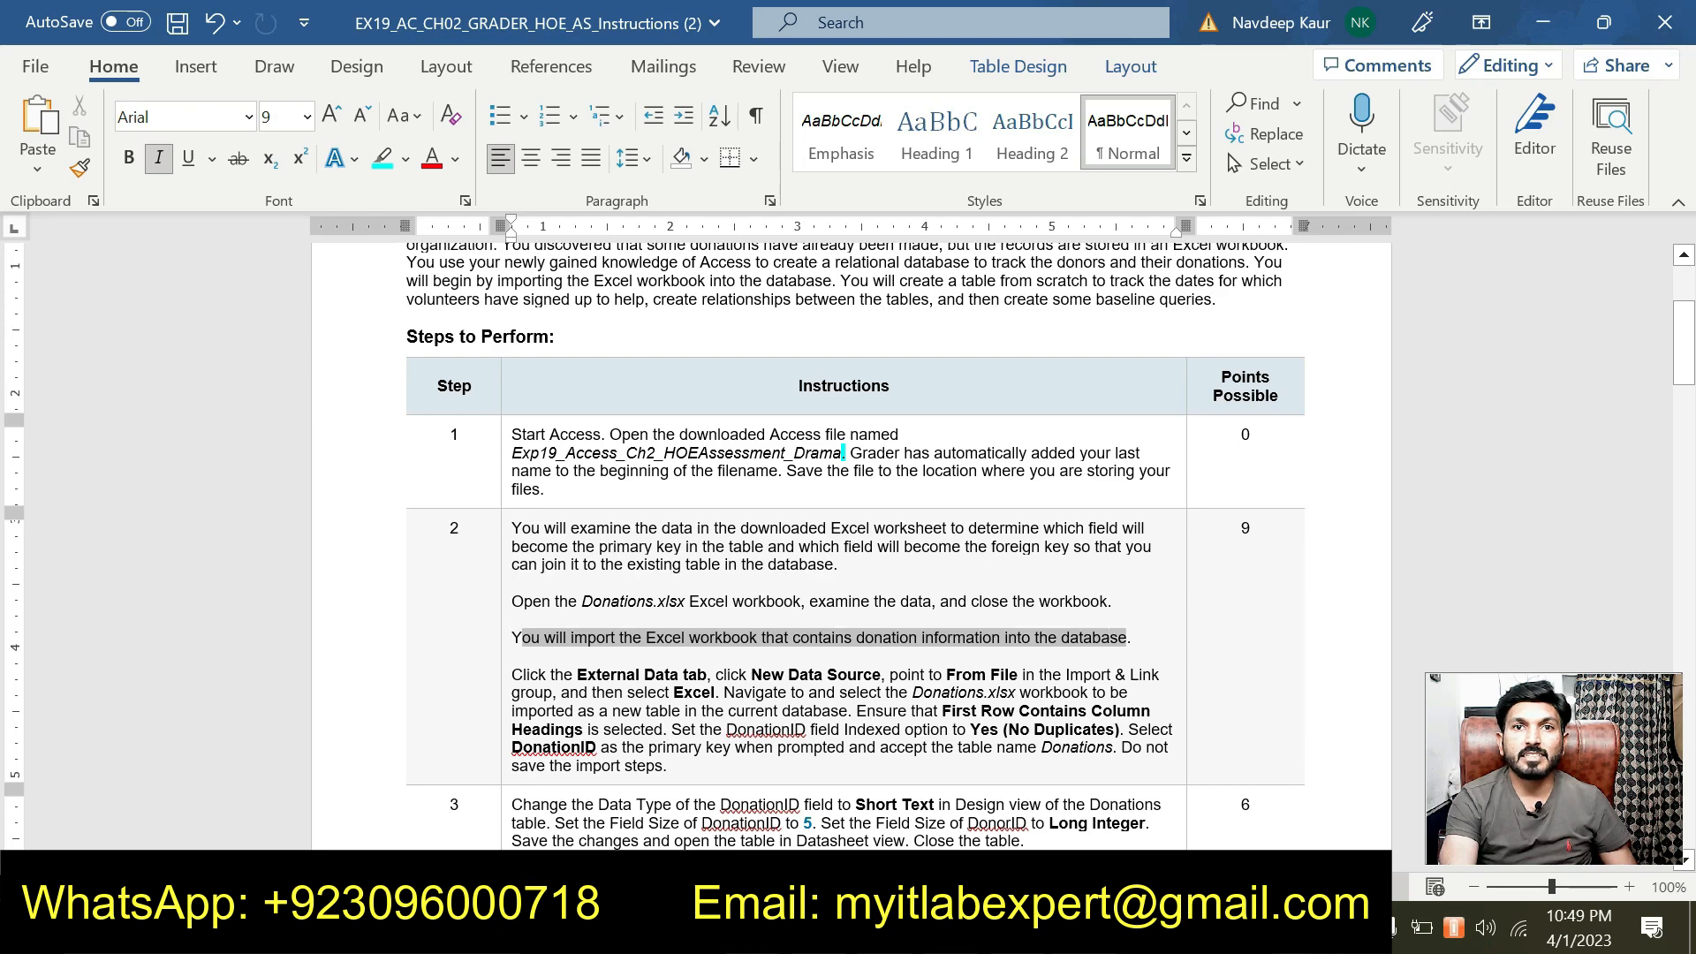
click(1086, 592)
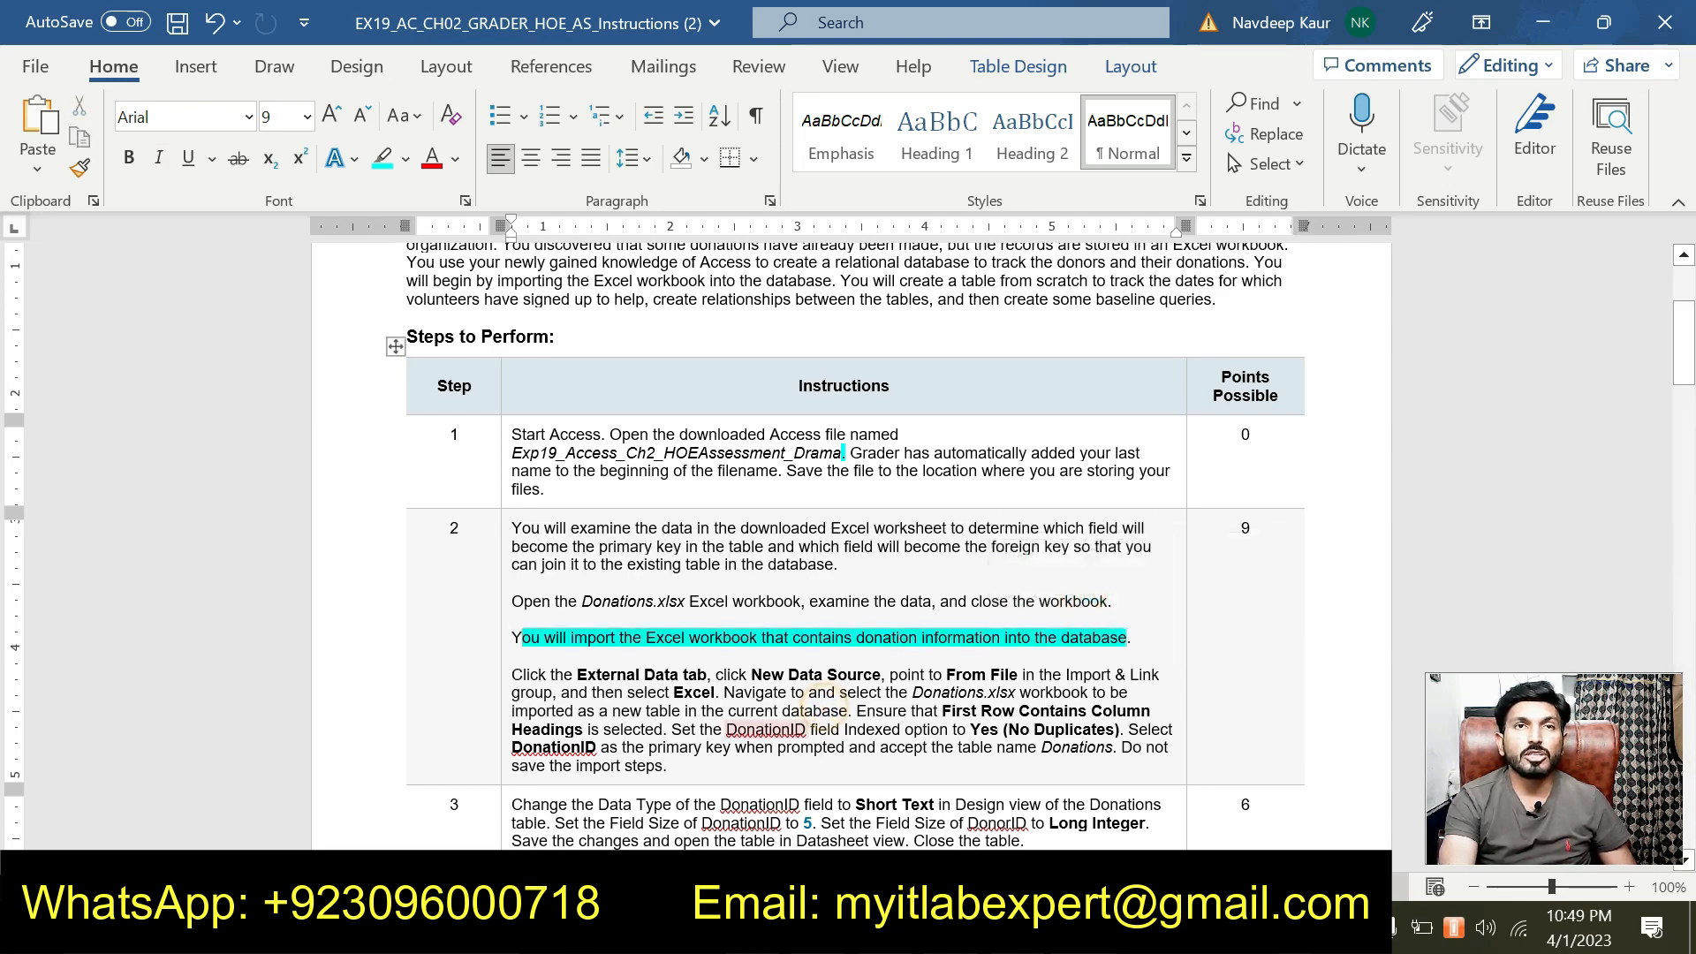
Highlight the 'Click the External Data tab…' import-instructions paragraph in cyan.
scroll(822, 773, up, 1)
scroll(823, 774, down, 1)
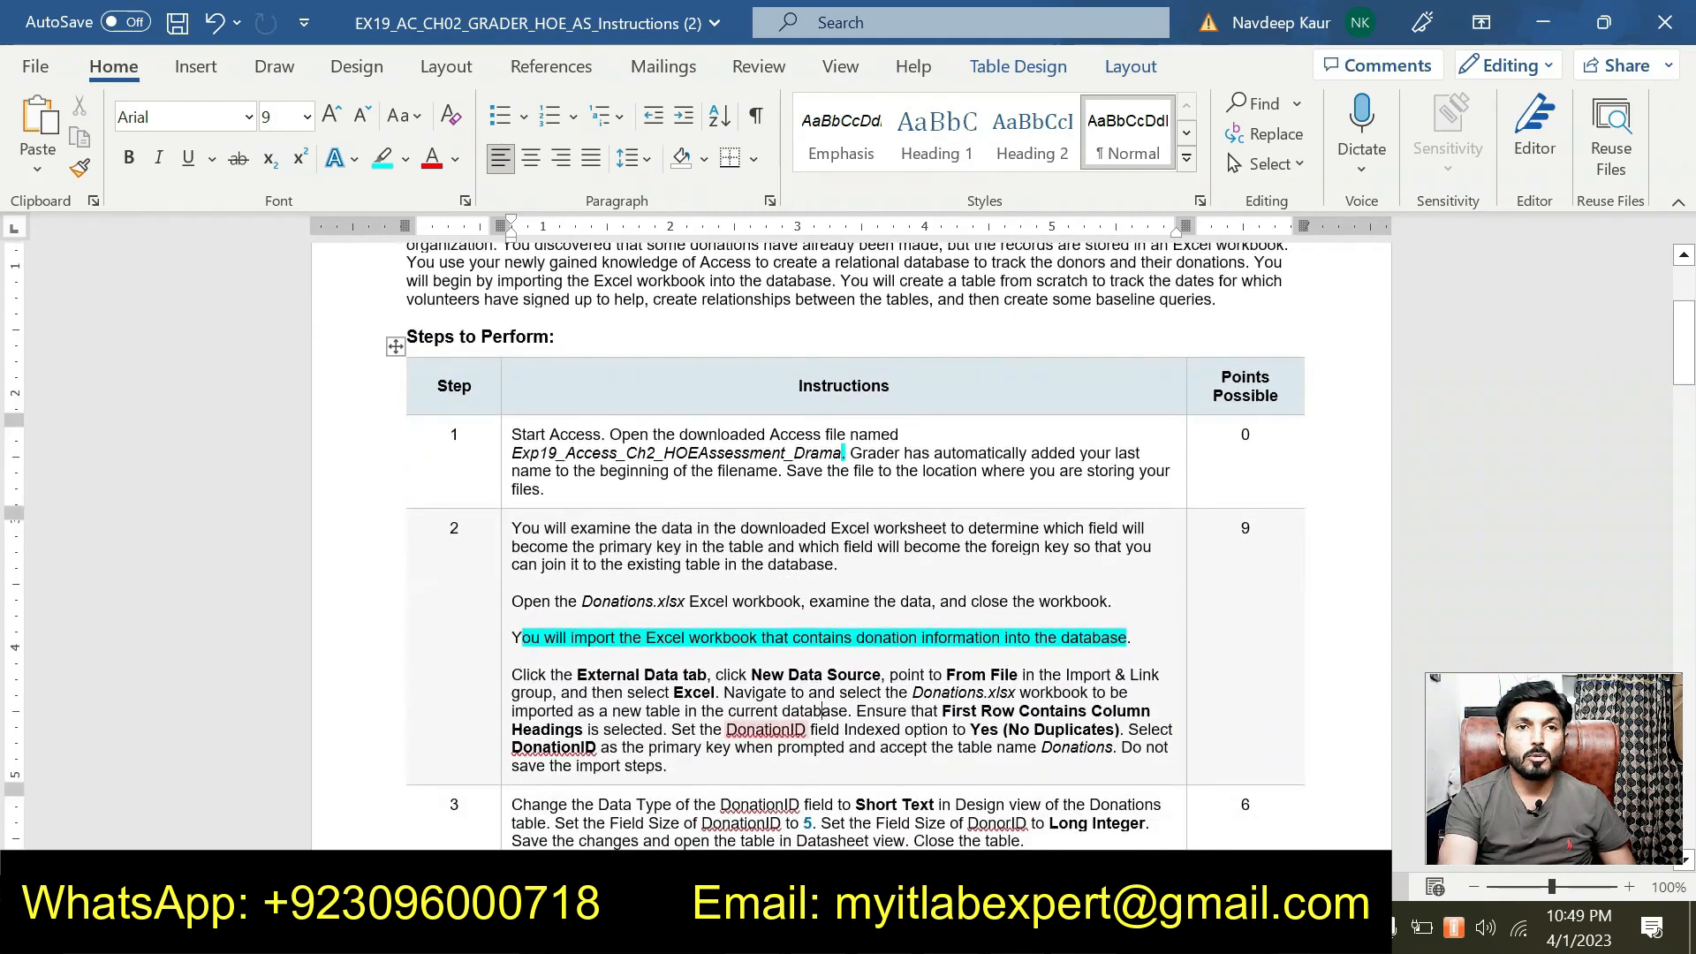
drag(668, 767, 512, 675)
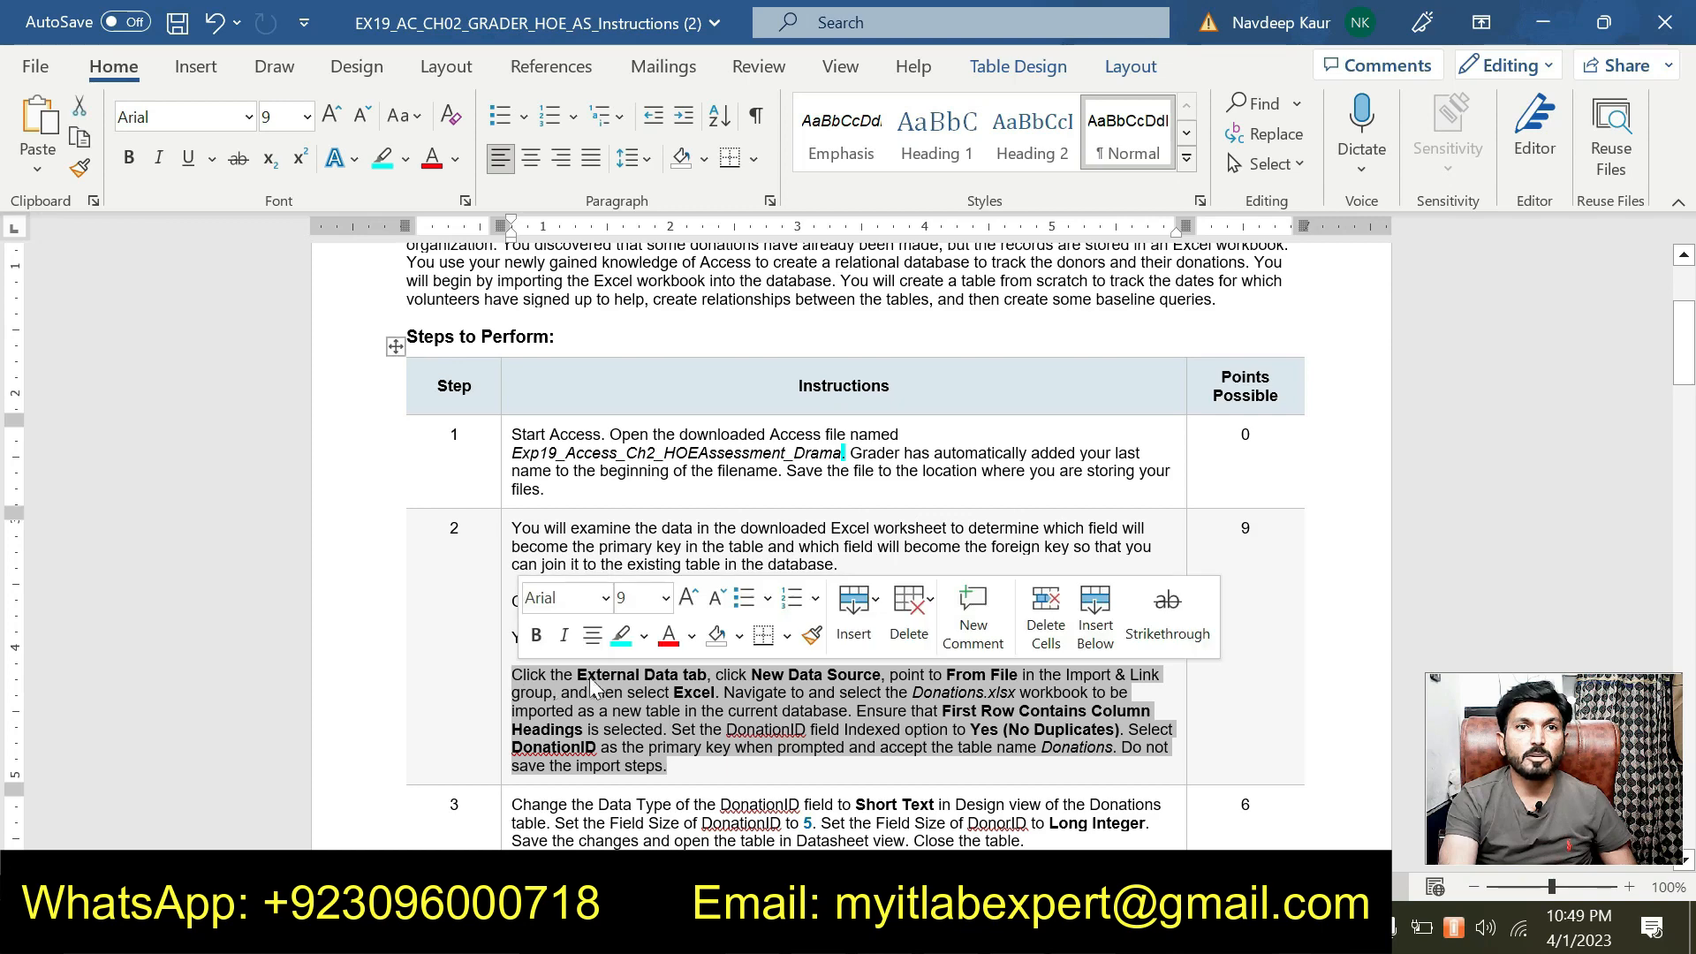
click(623, 636)
click(676, 766)
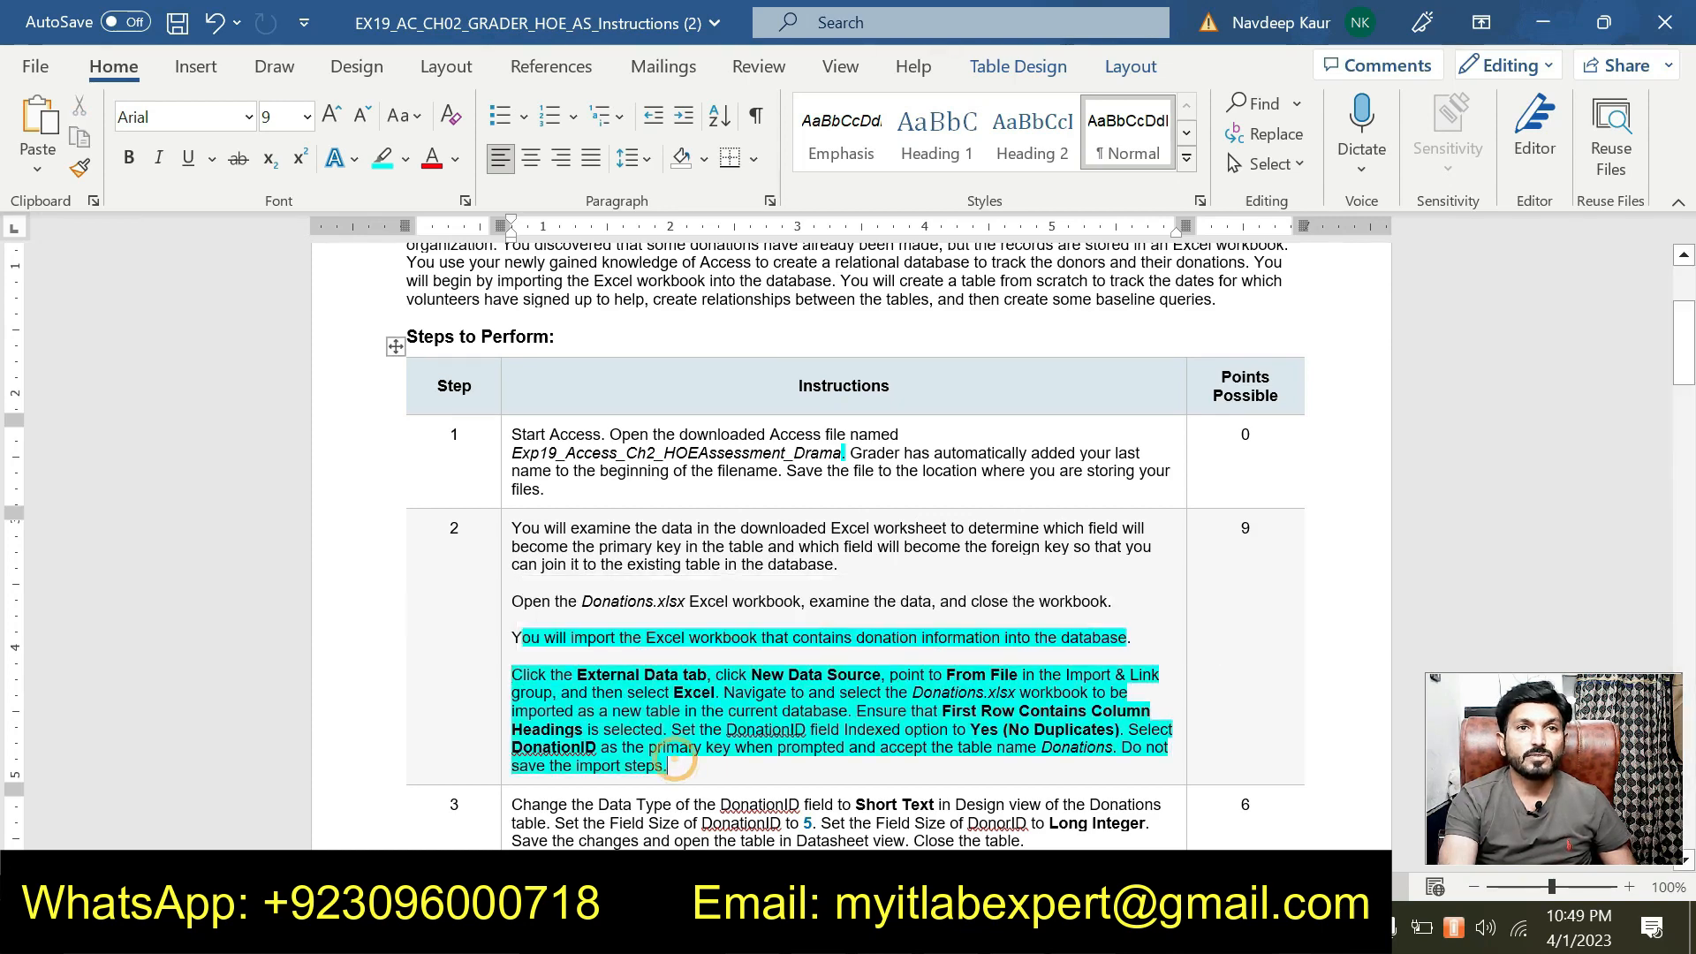
scroll(676, 766, down, 1)
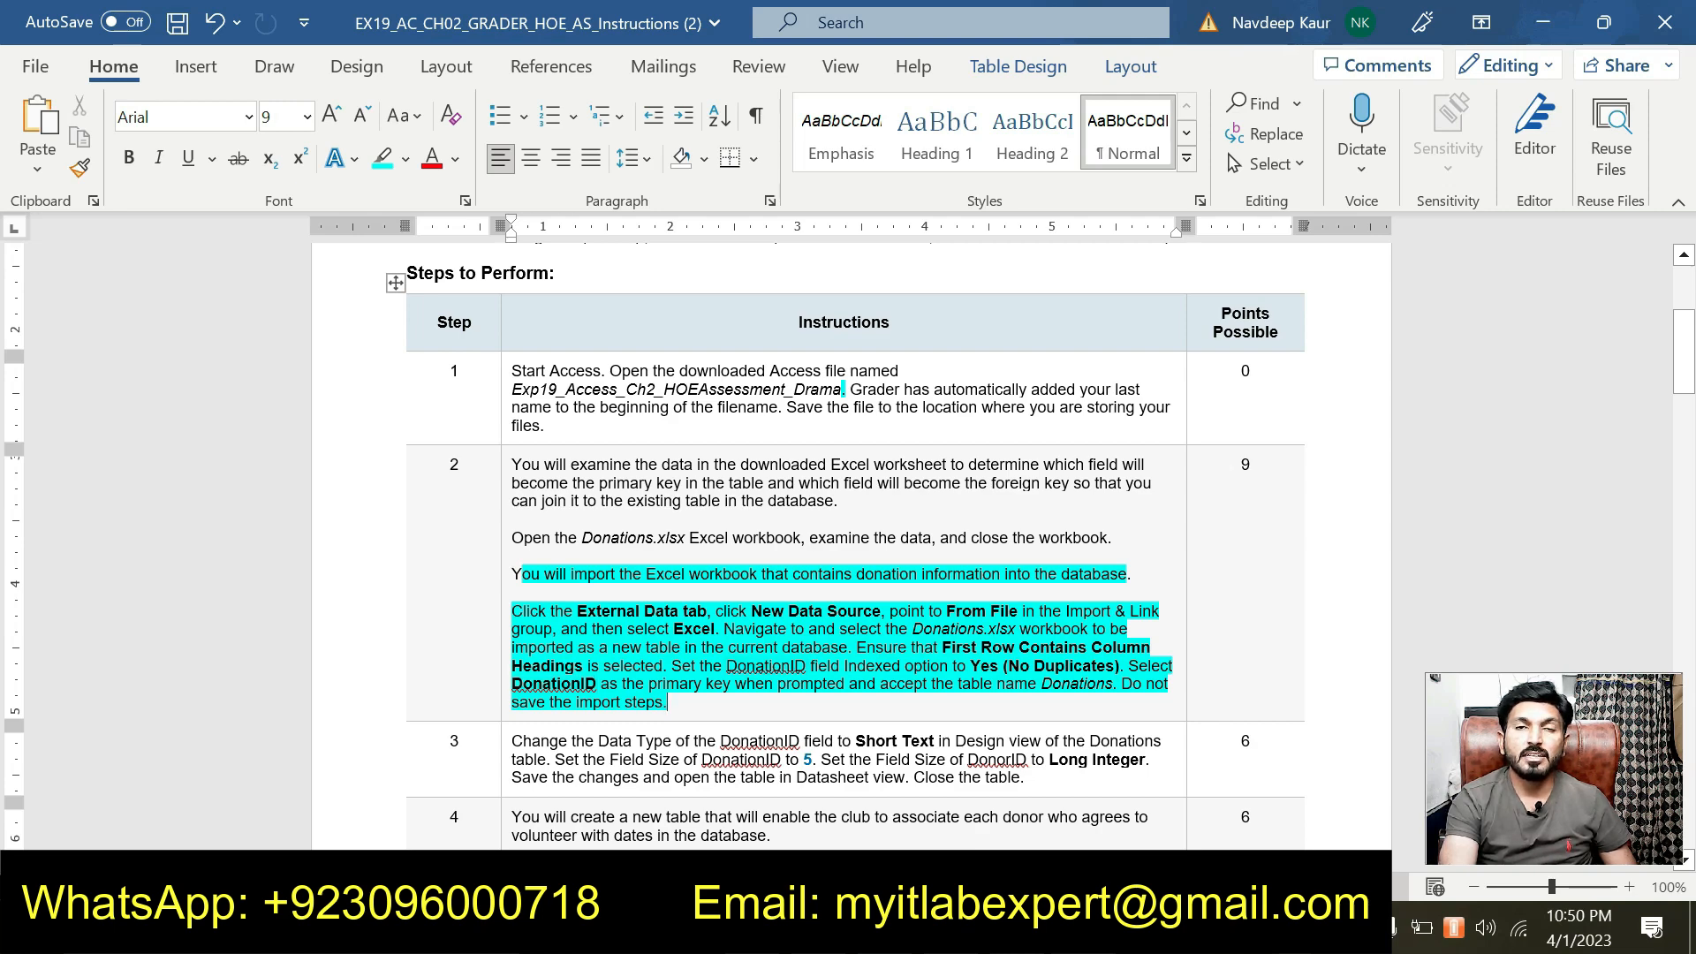
scroll(848, 530, down, 2)
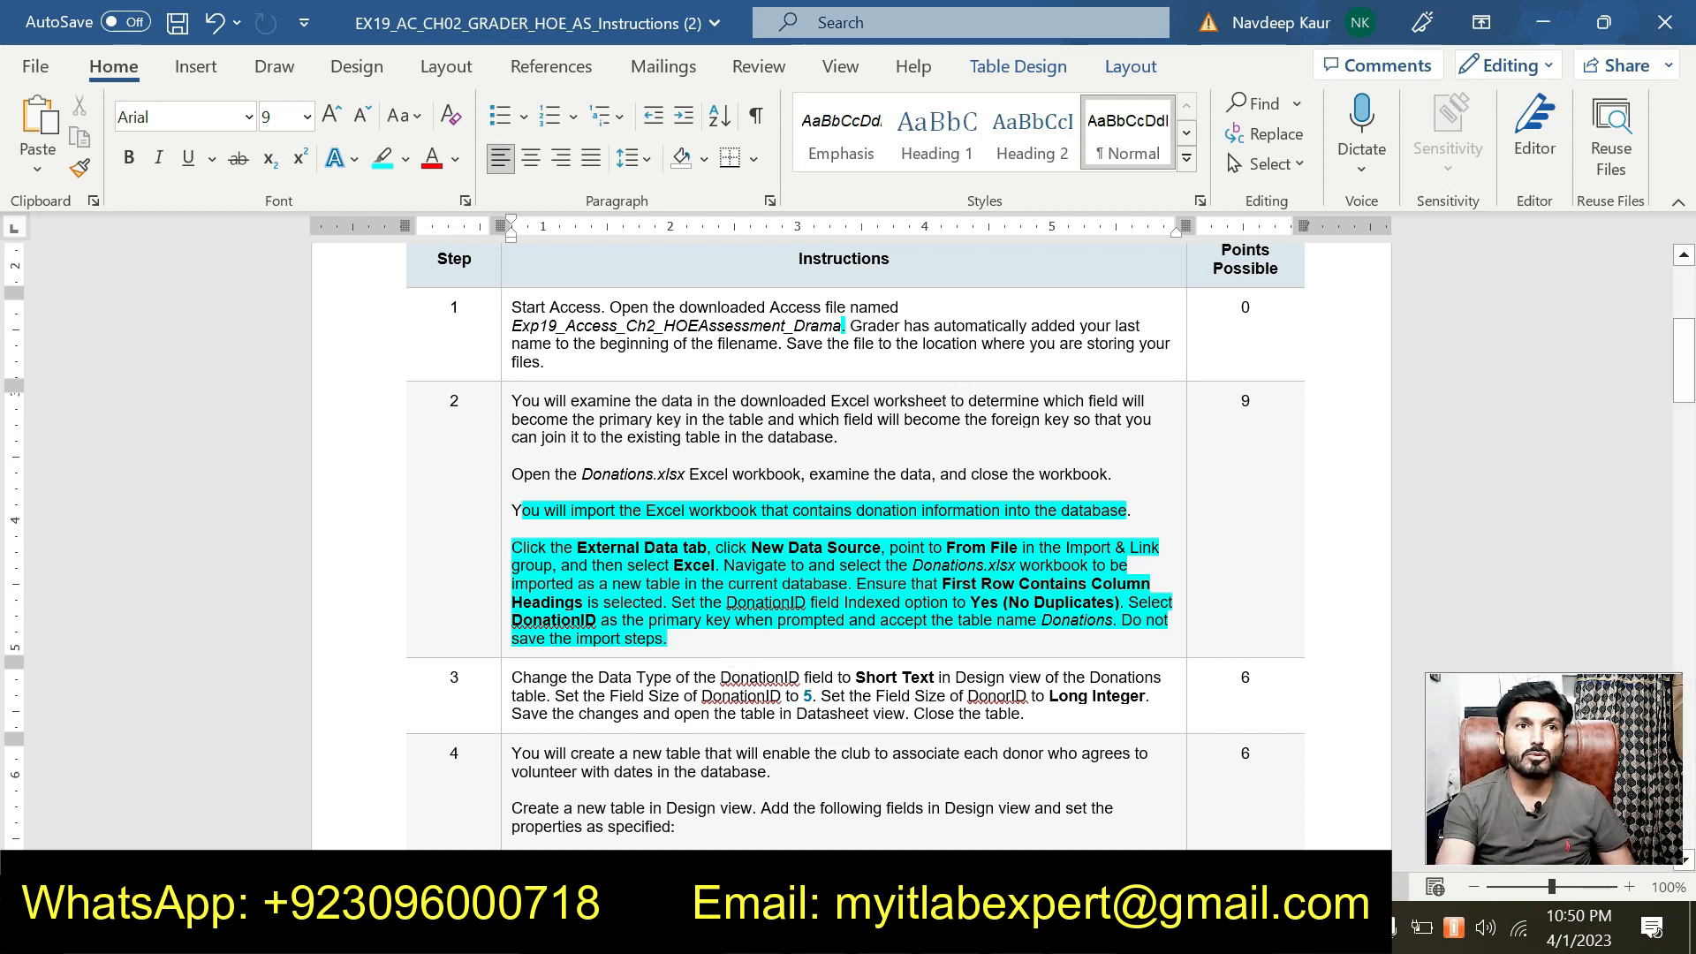
In Access, close the Donors table and start an Excel import via External Data > New Data Source.
click(654, 929)
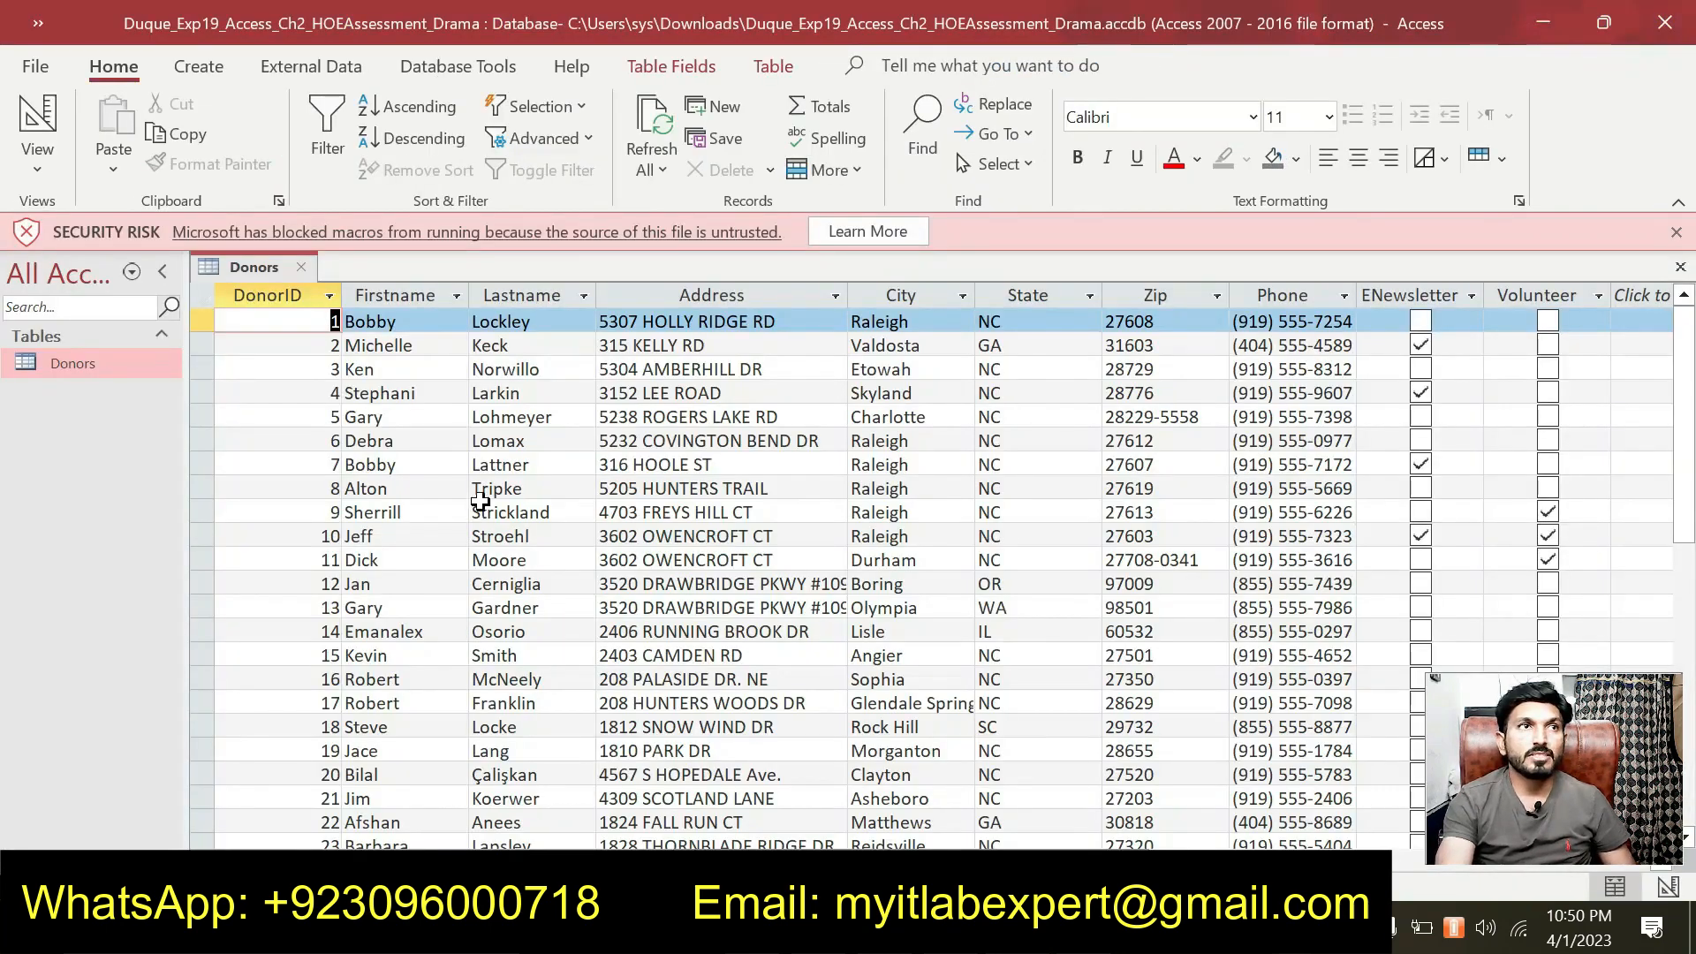
click(311, 271)
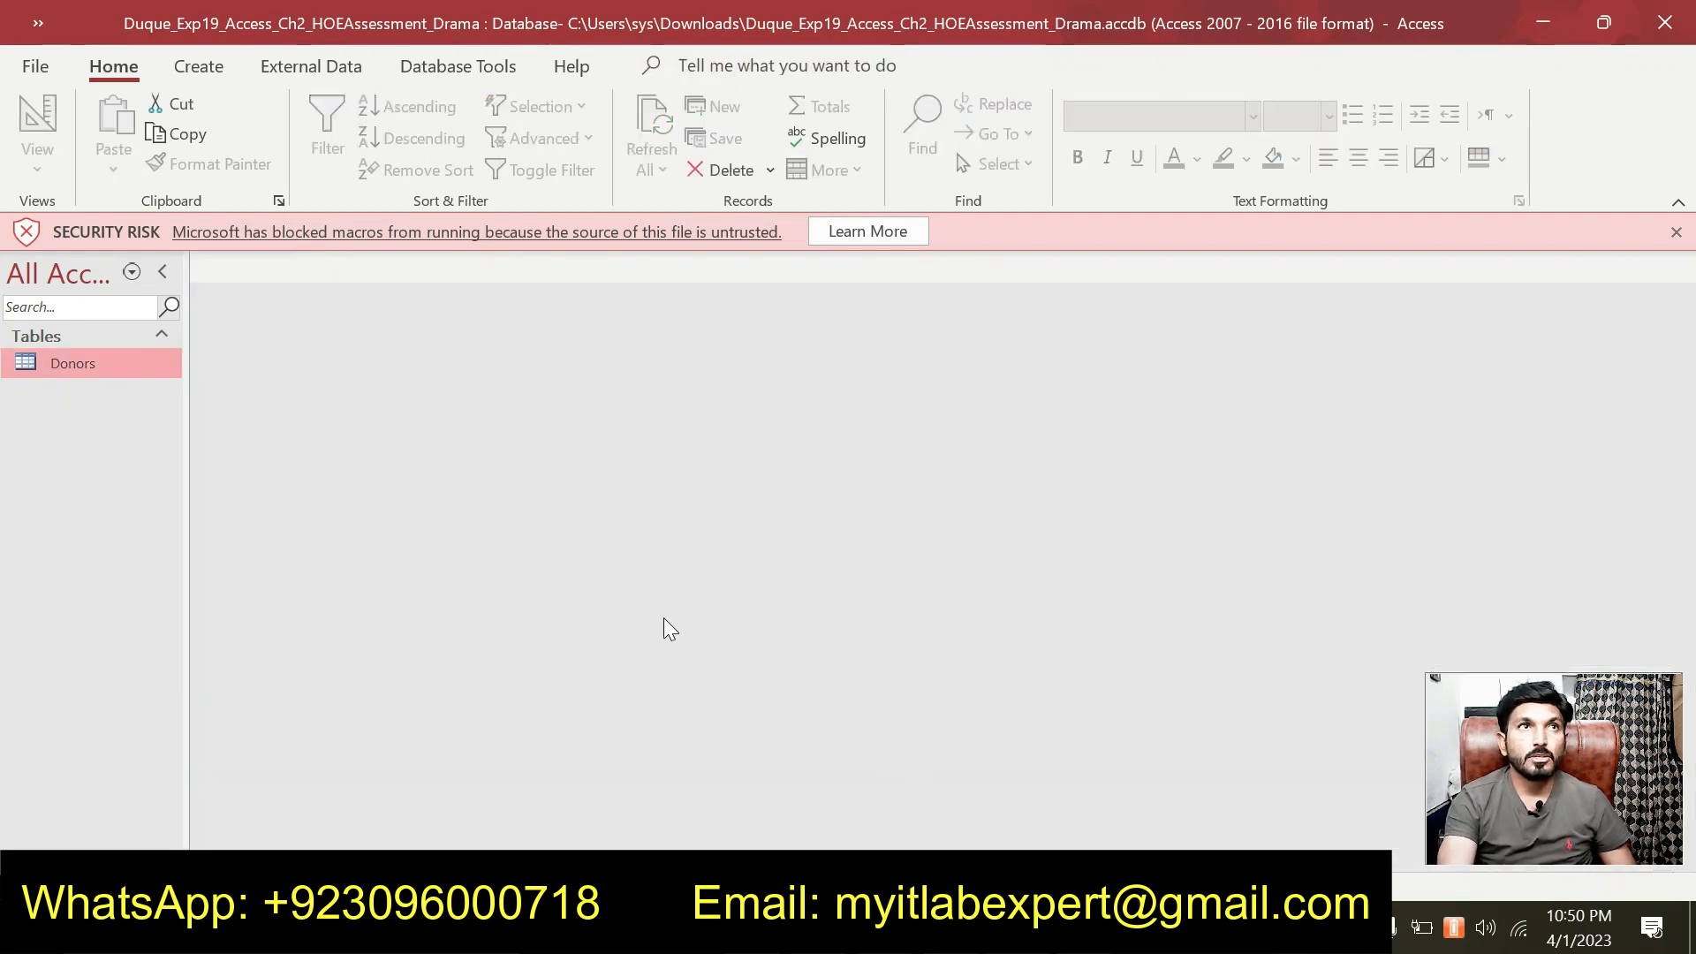
click(304, 67)
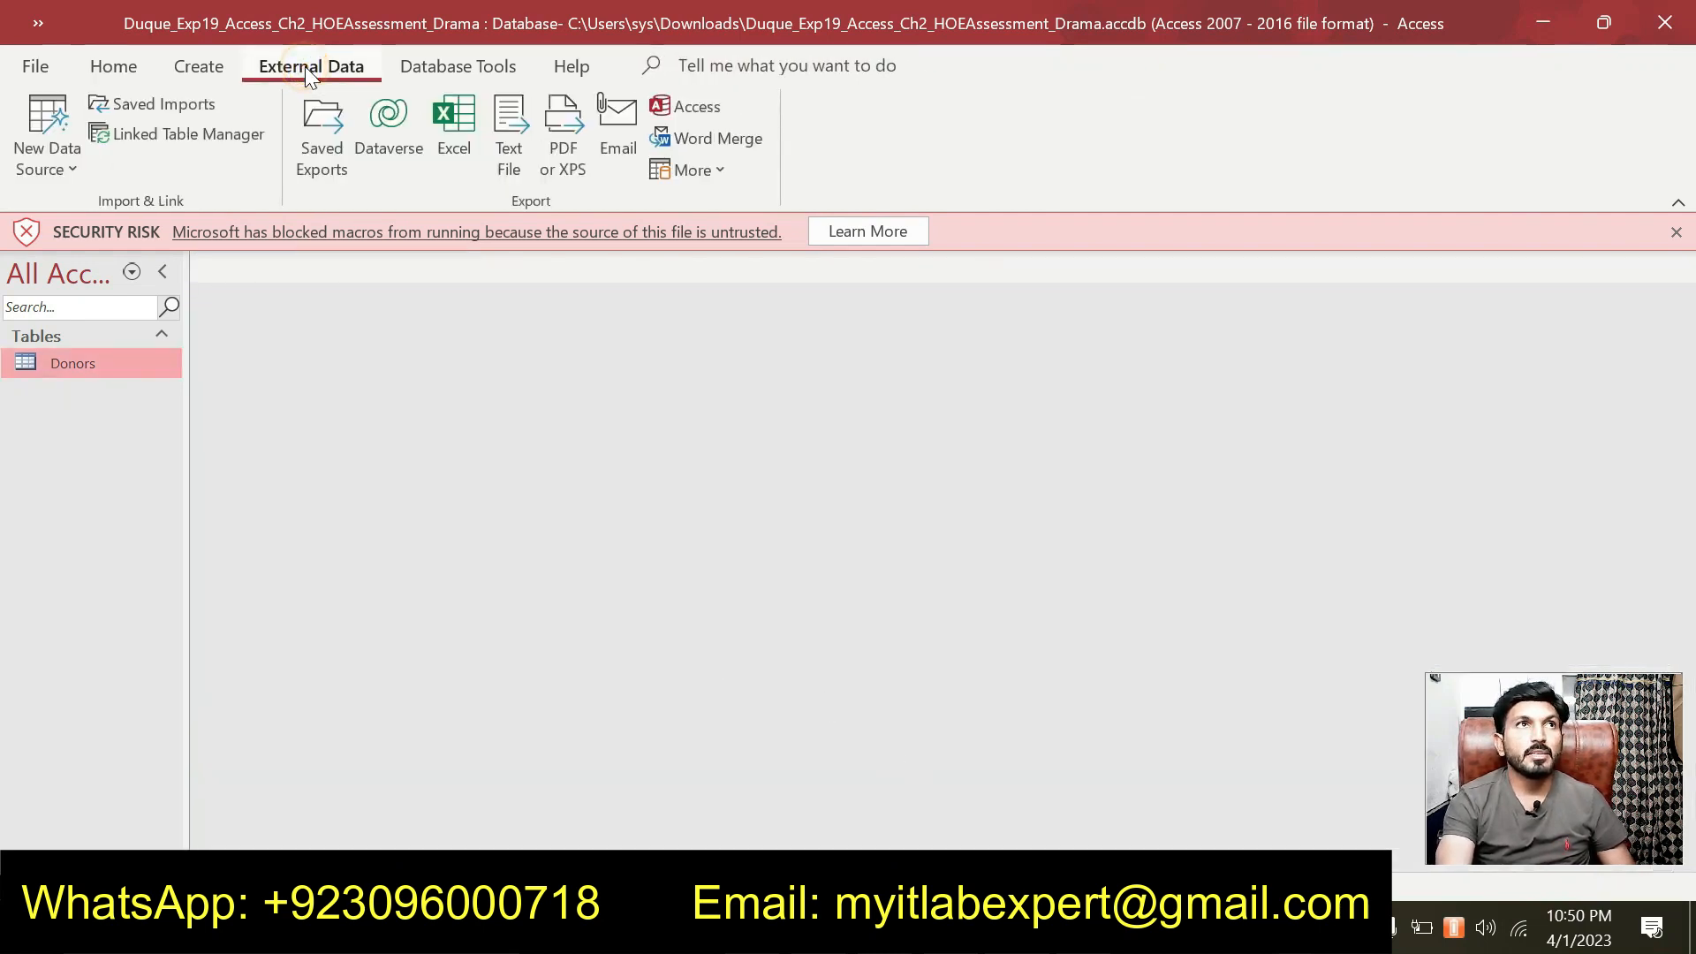
click(66, 182)
mouse_move(83, 196)
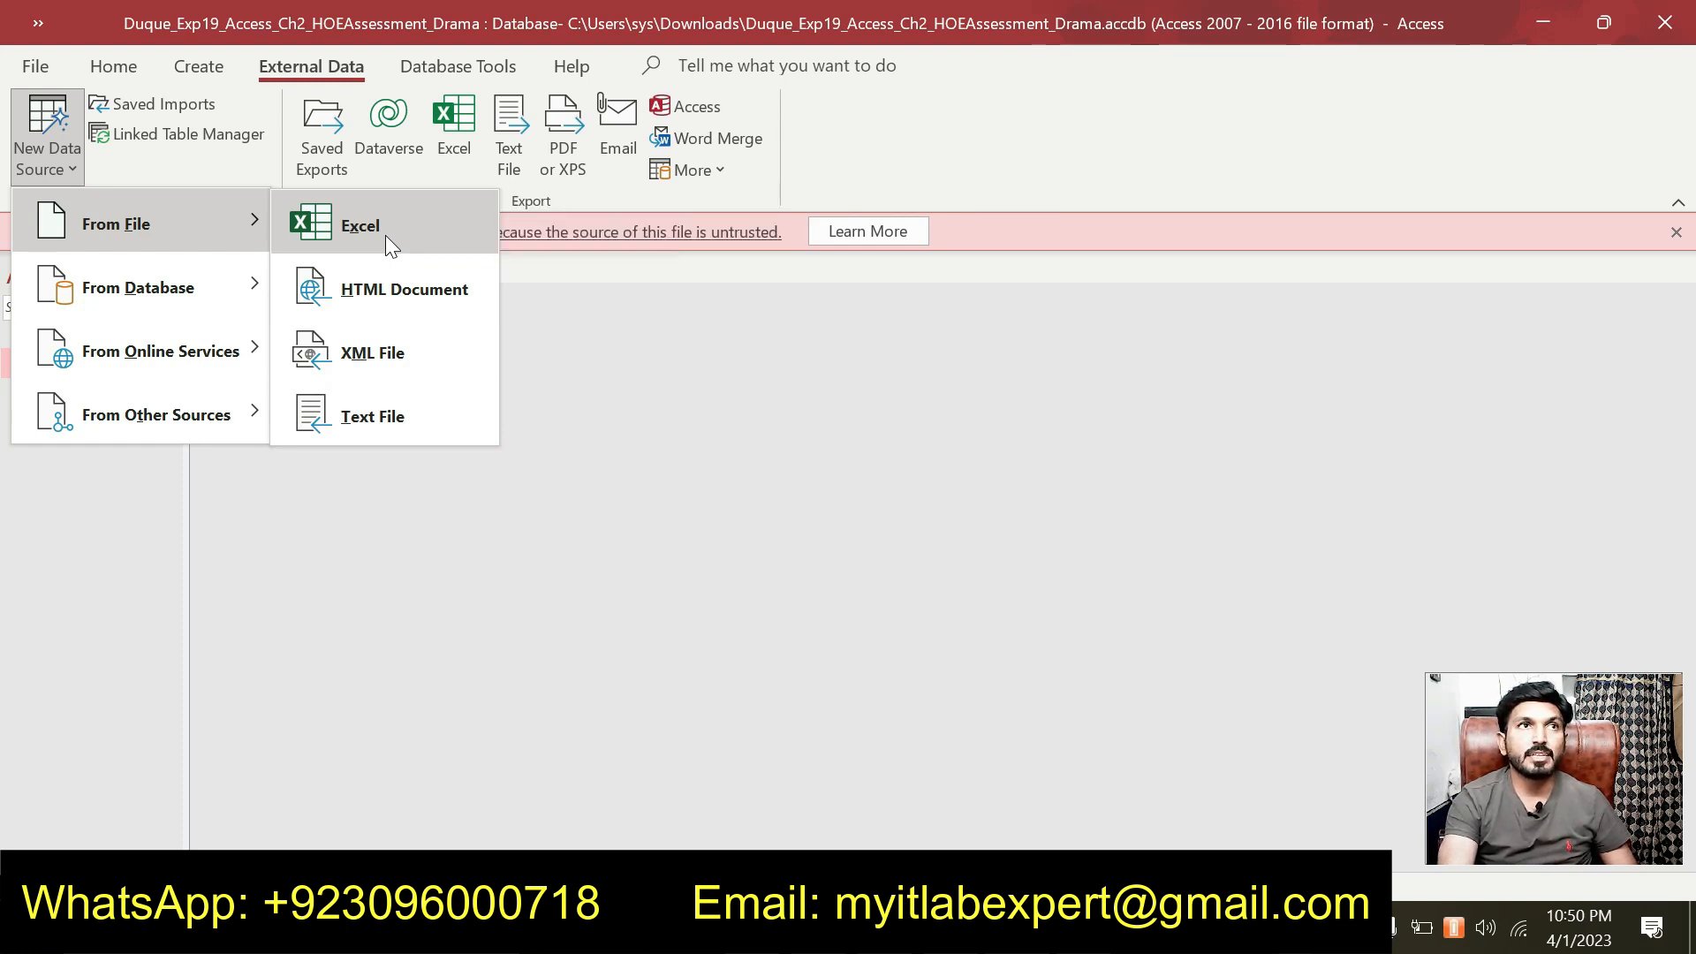
click(385, 234)
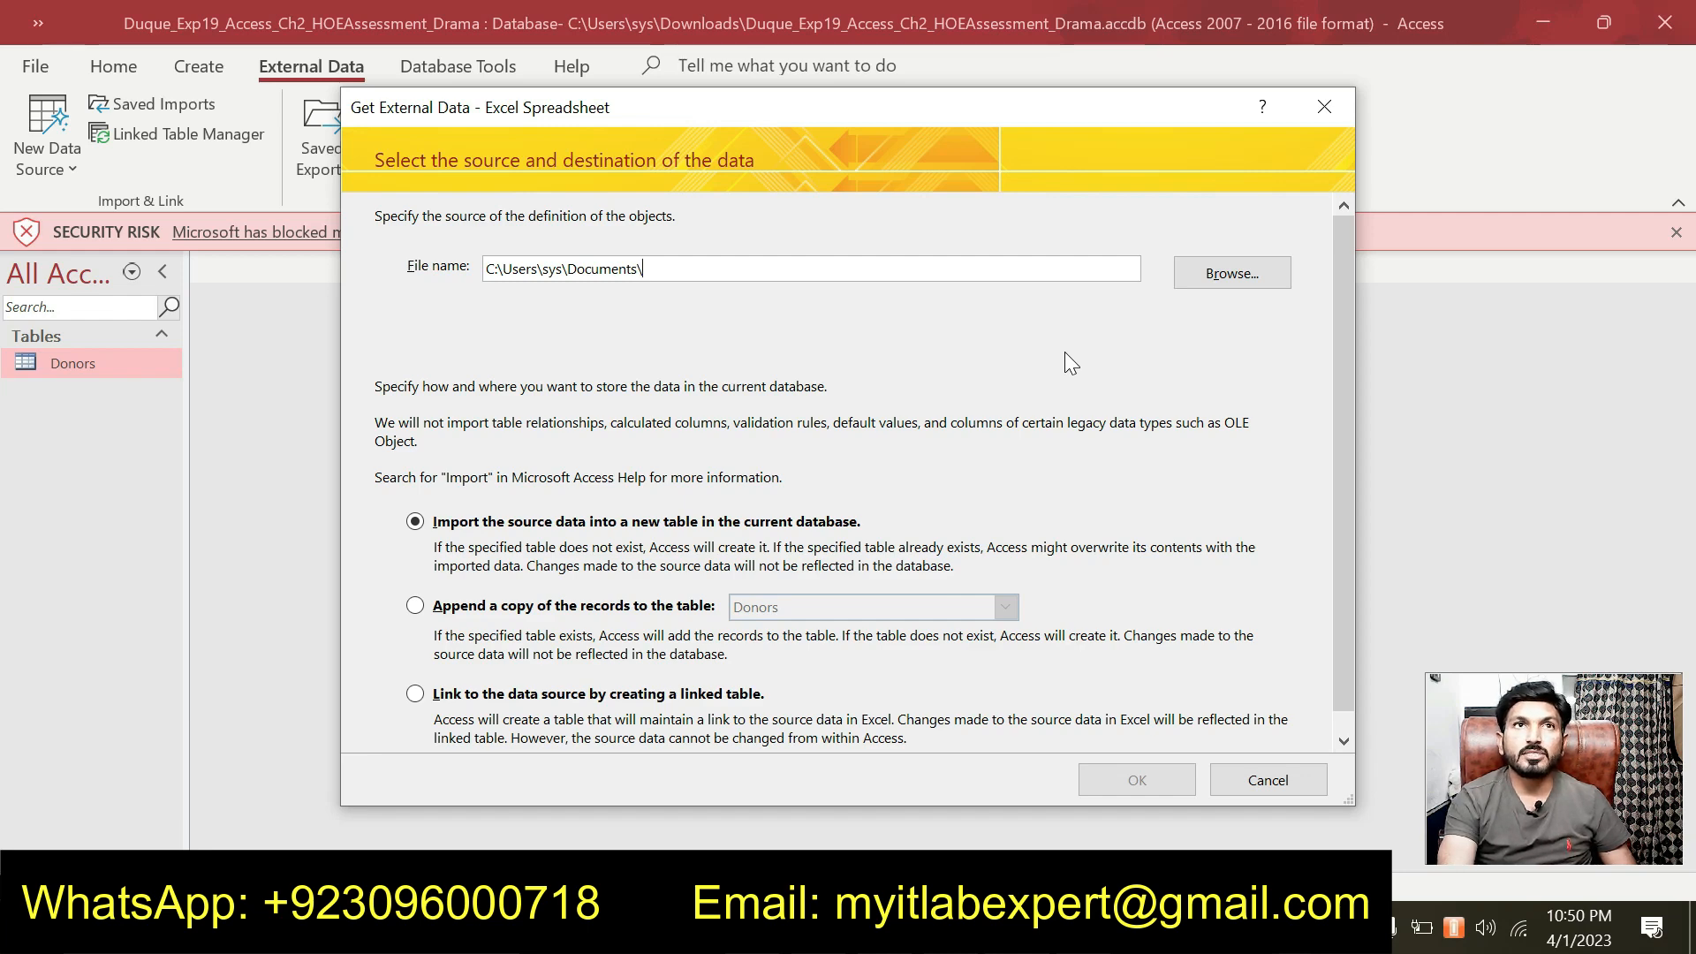
Pick Donations (2).xlsx from Downloads as the source and import into a new table.
click(1226, 273)
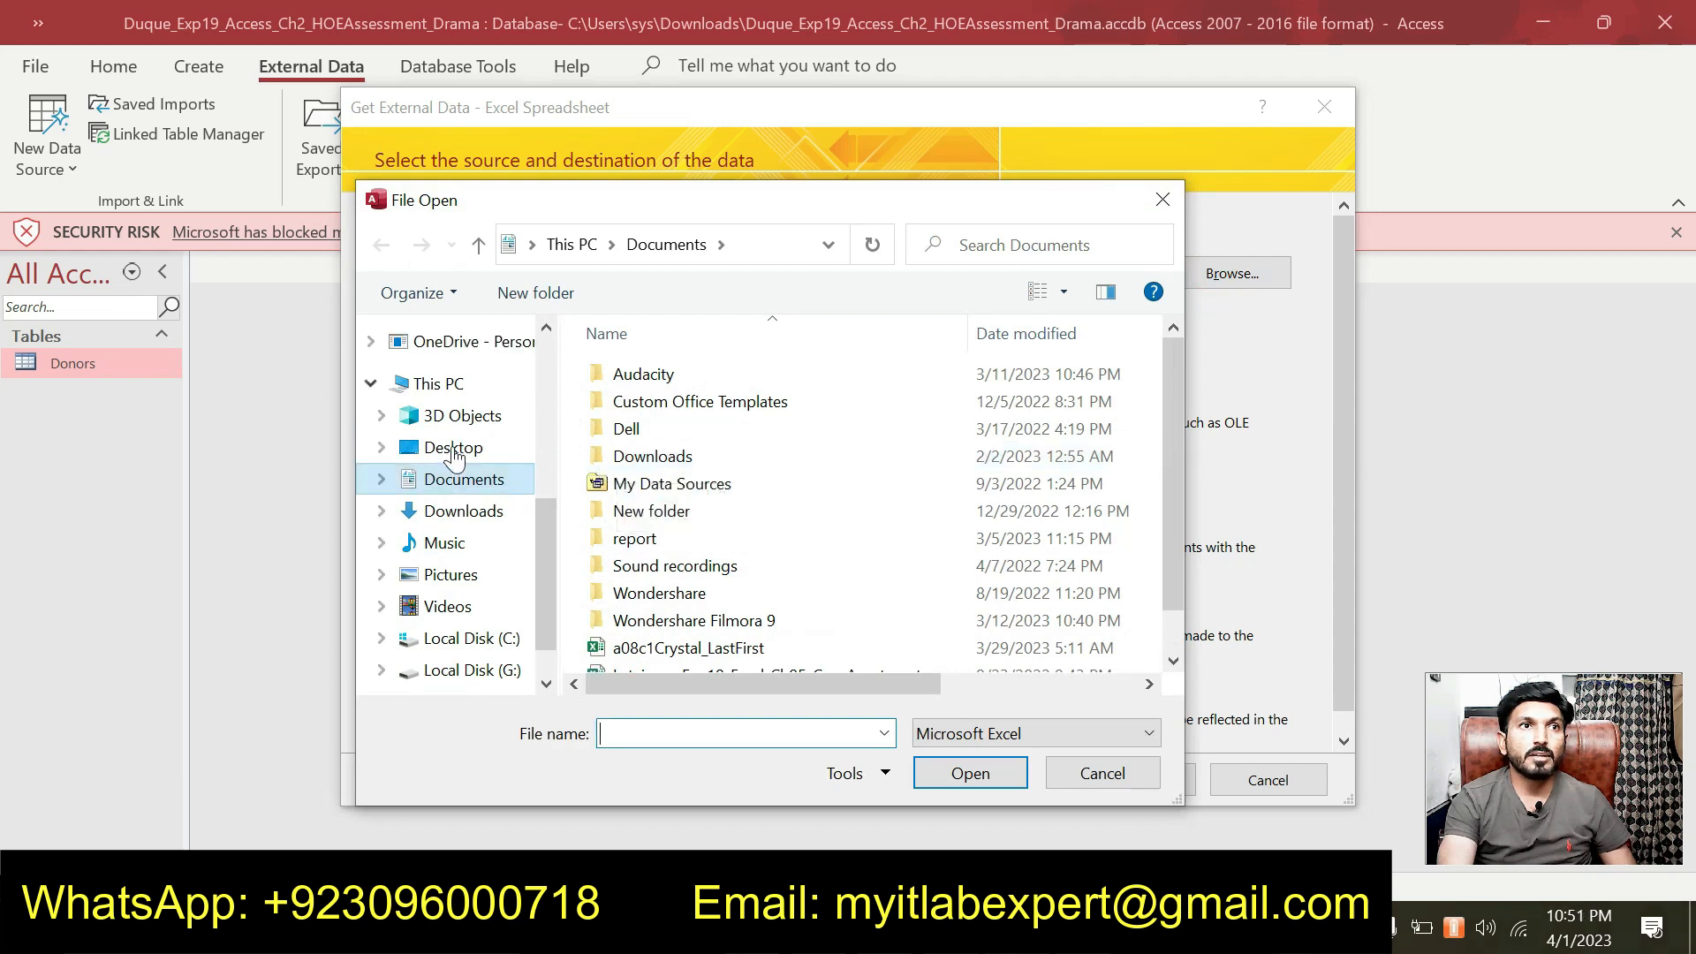
click(481, 516)
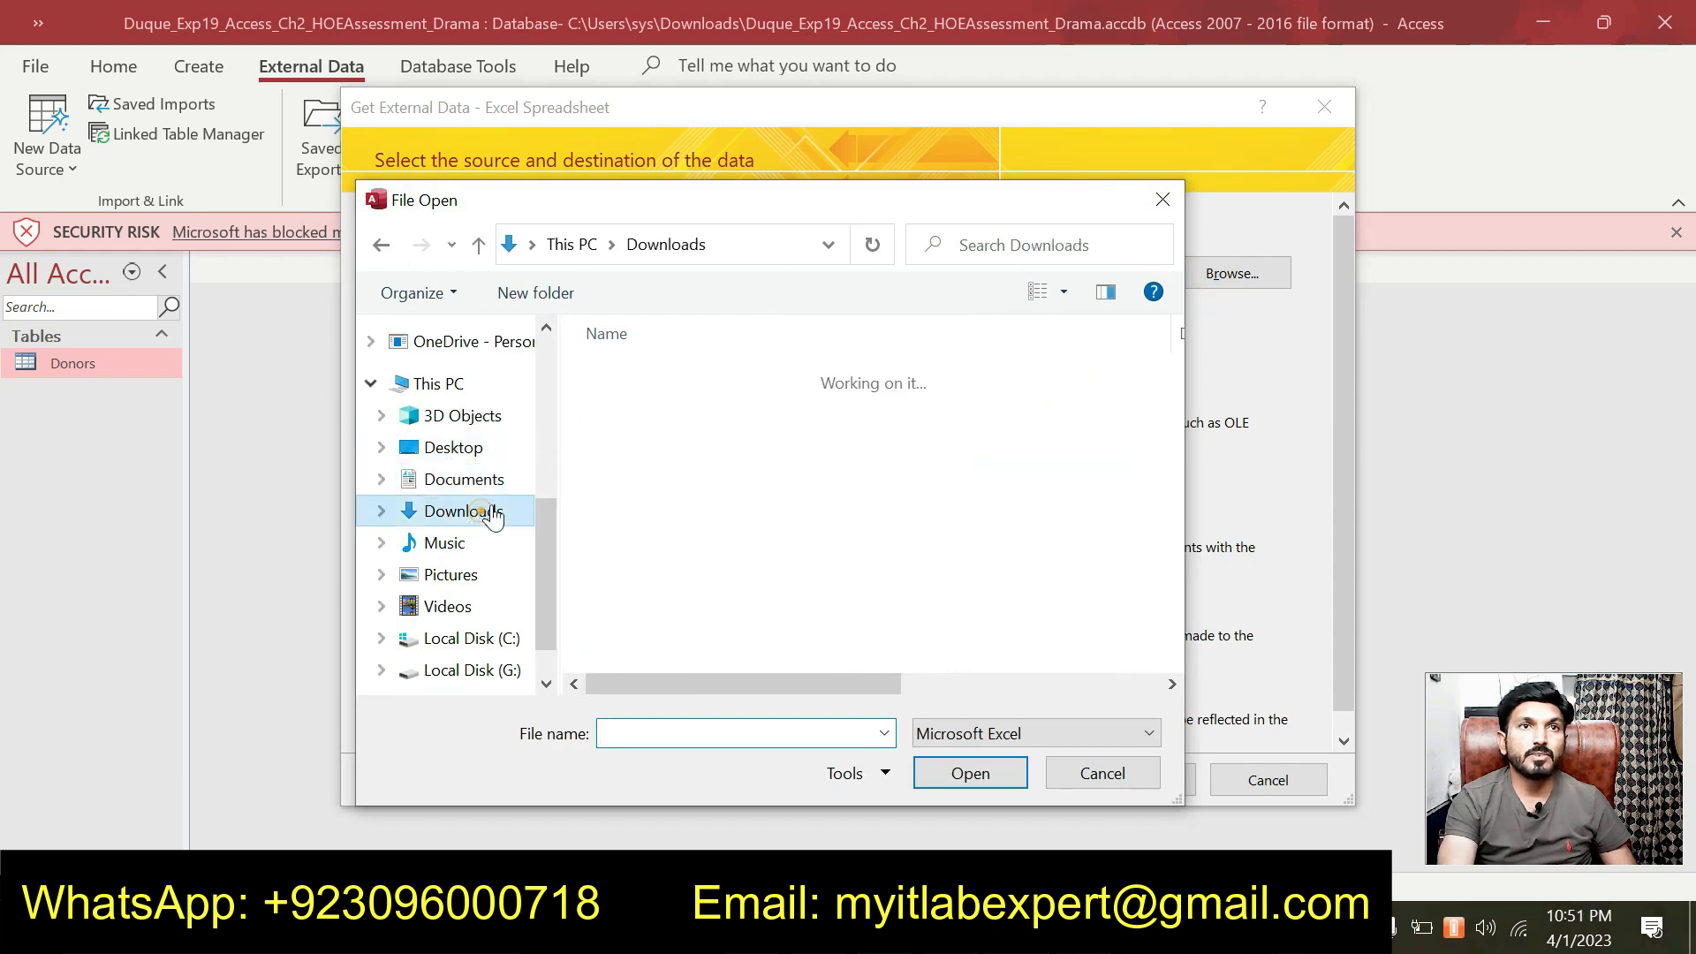
click(651, 422)
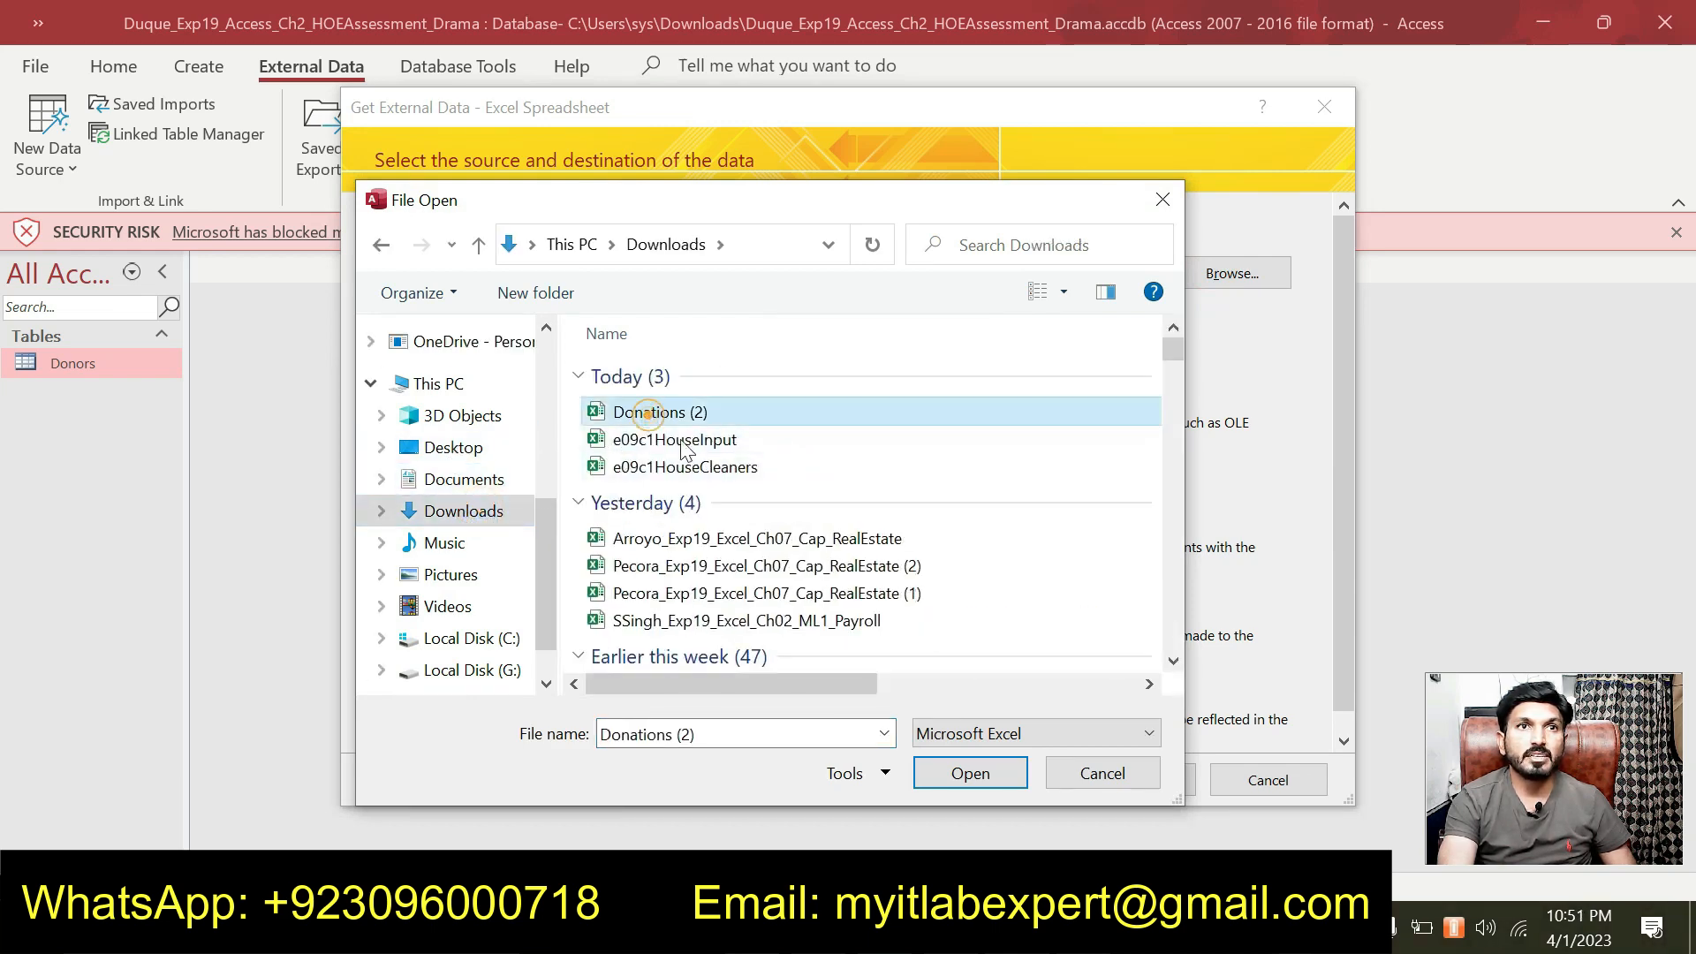
click(972, 776)
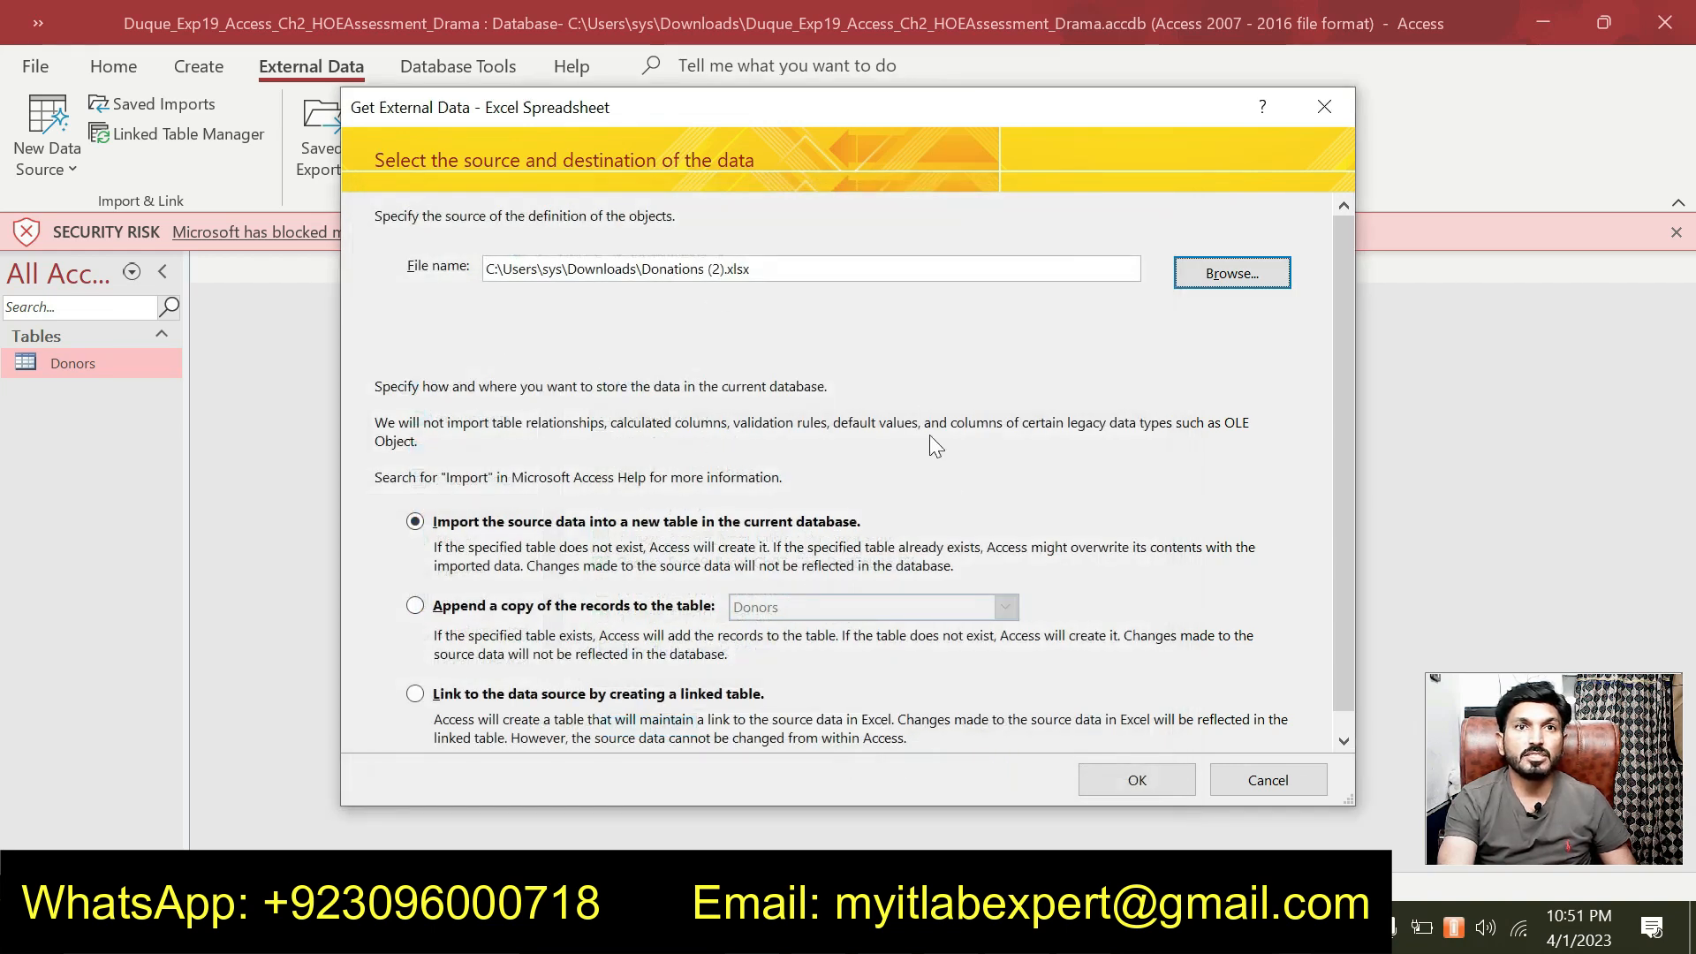
click(1098, 772)
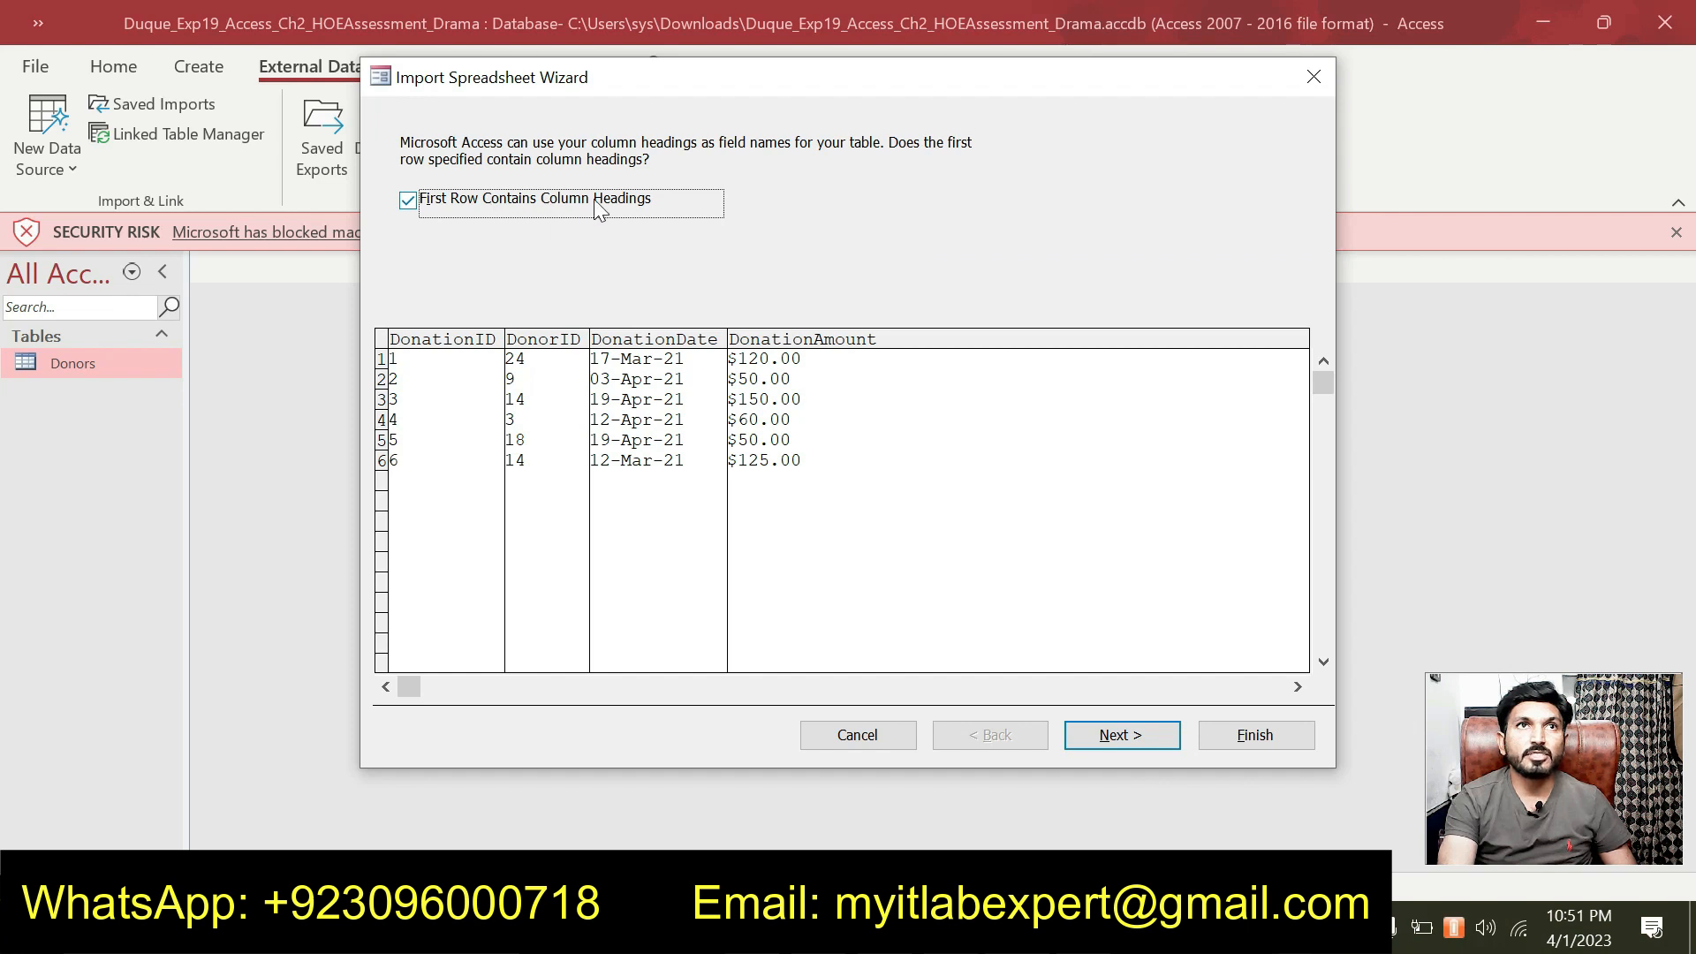
Keep first-row column headings and set DonationID's Indexed option to Yes (No Duplicates).
click(411, 205)
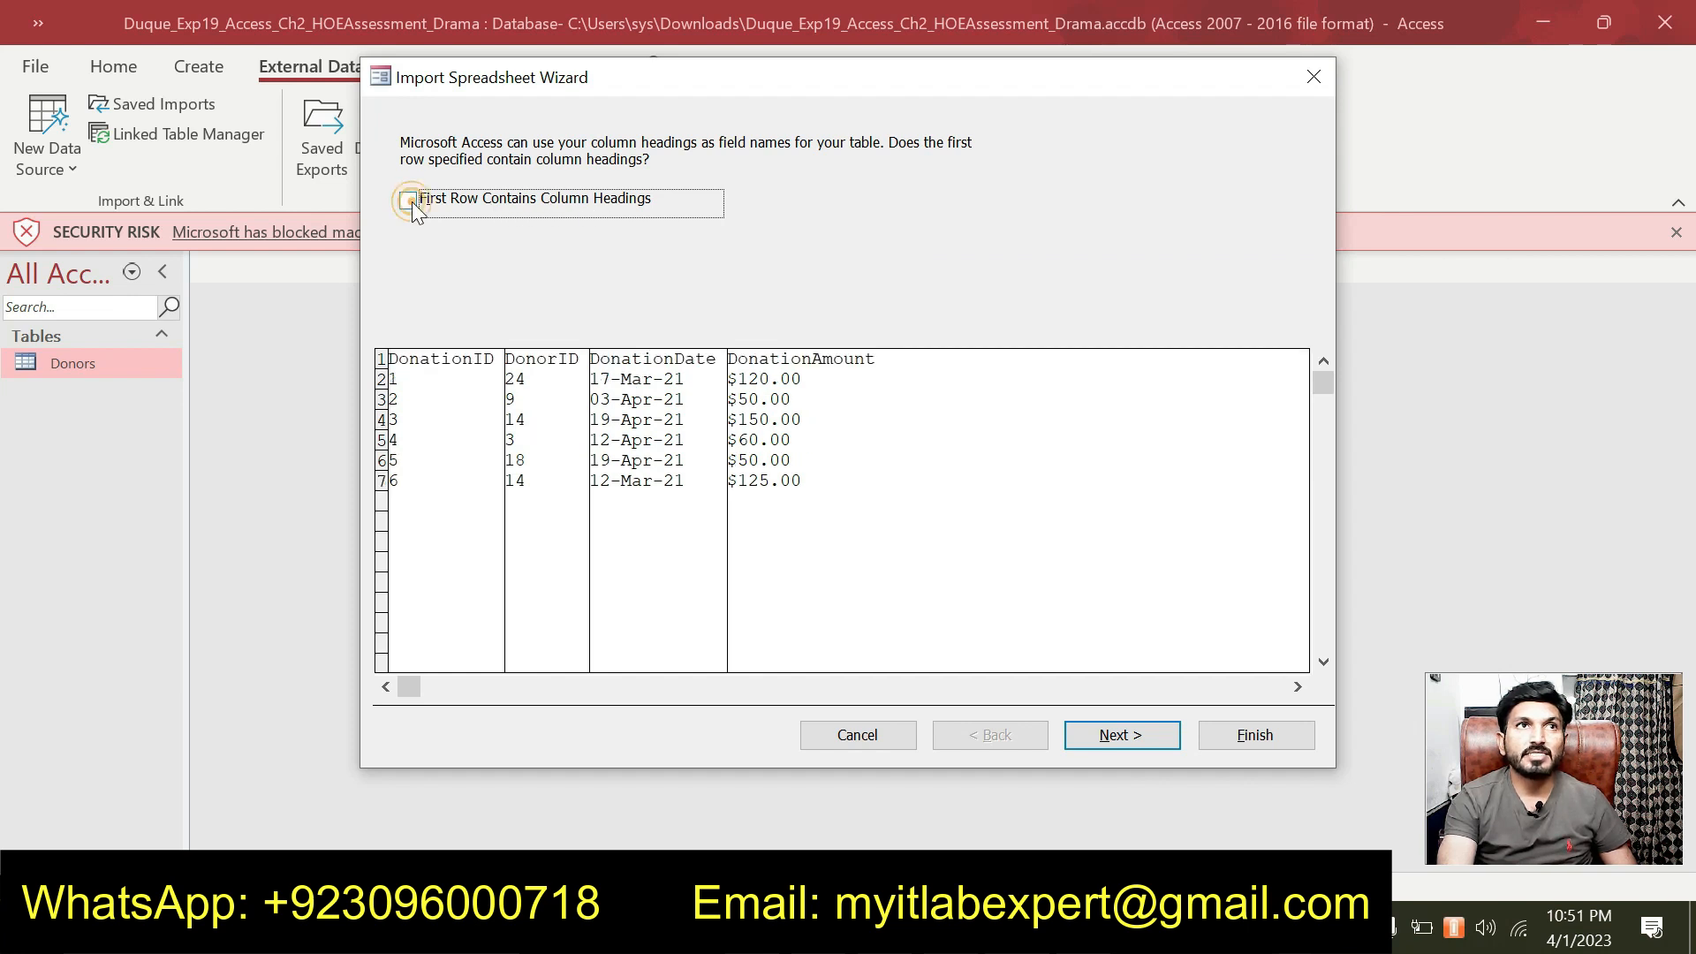
click(409, 202)
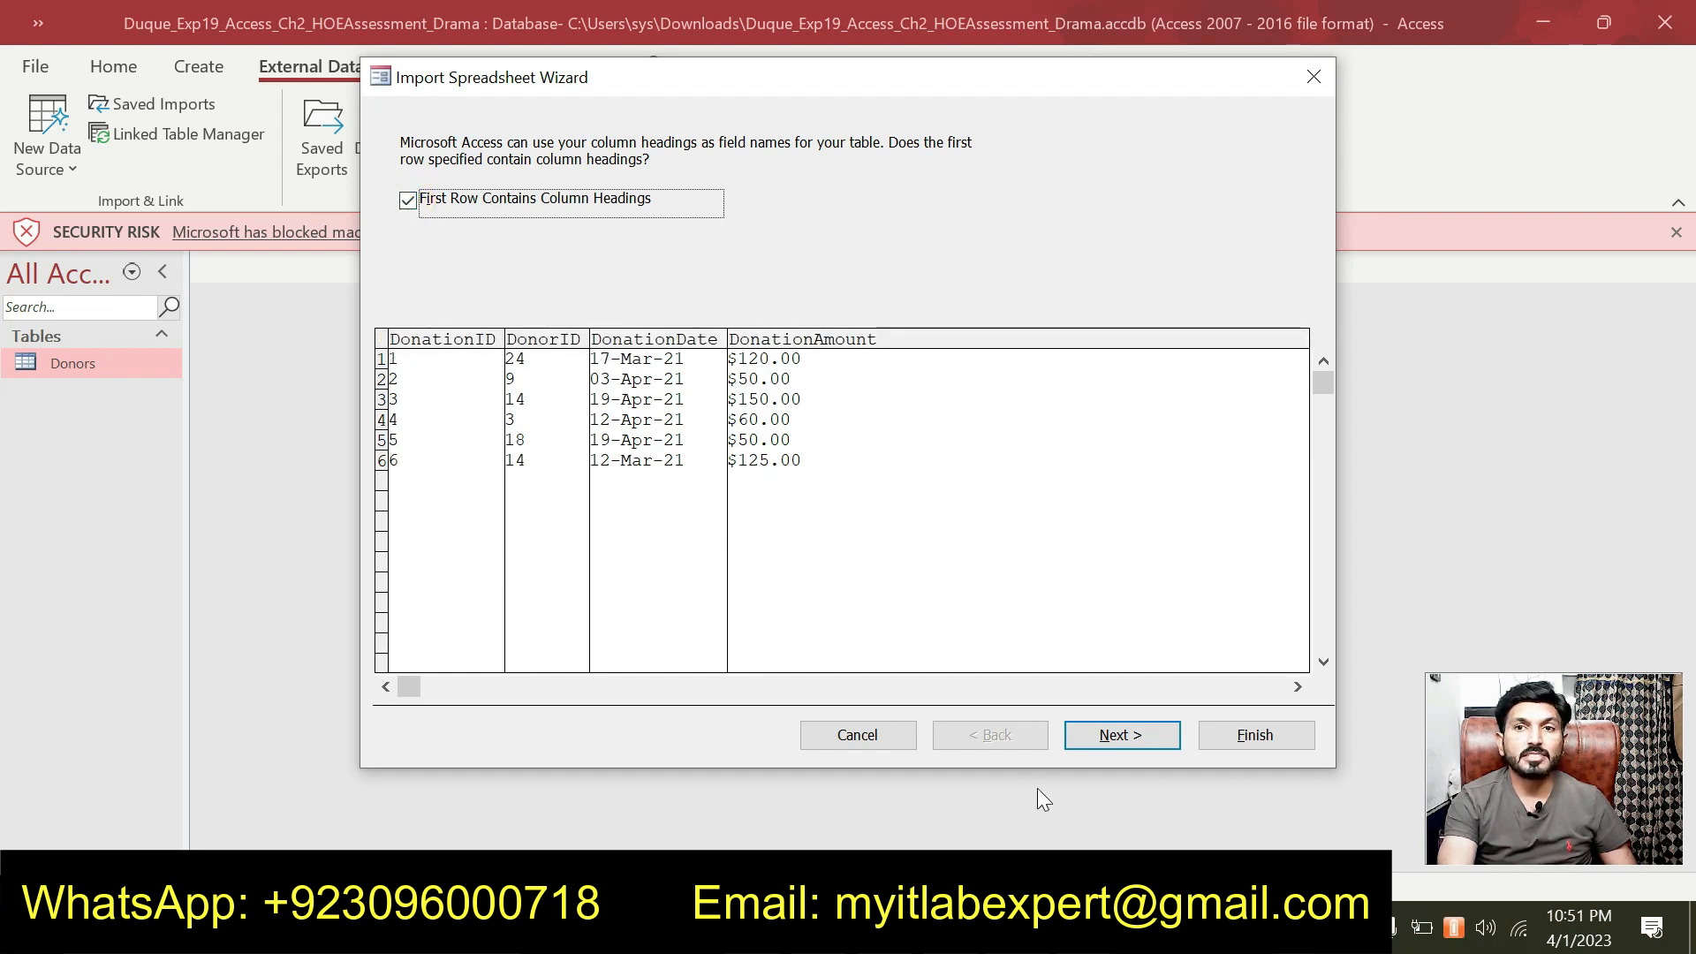
key(alt+Tab)
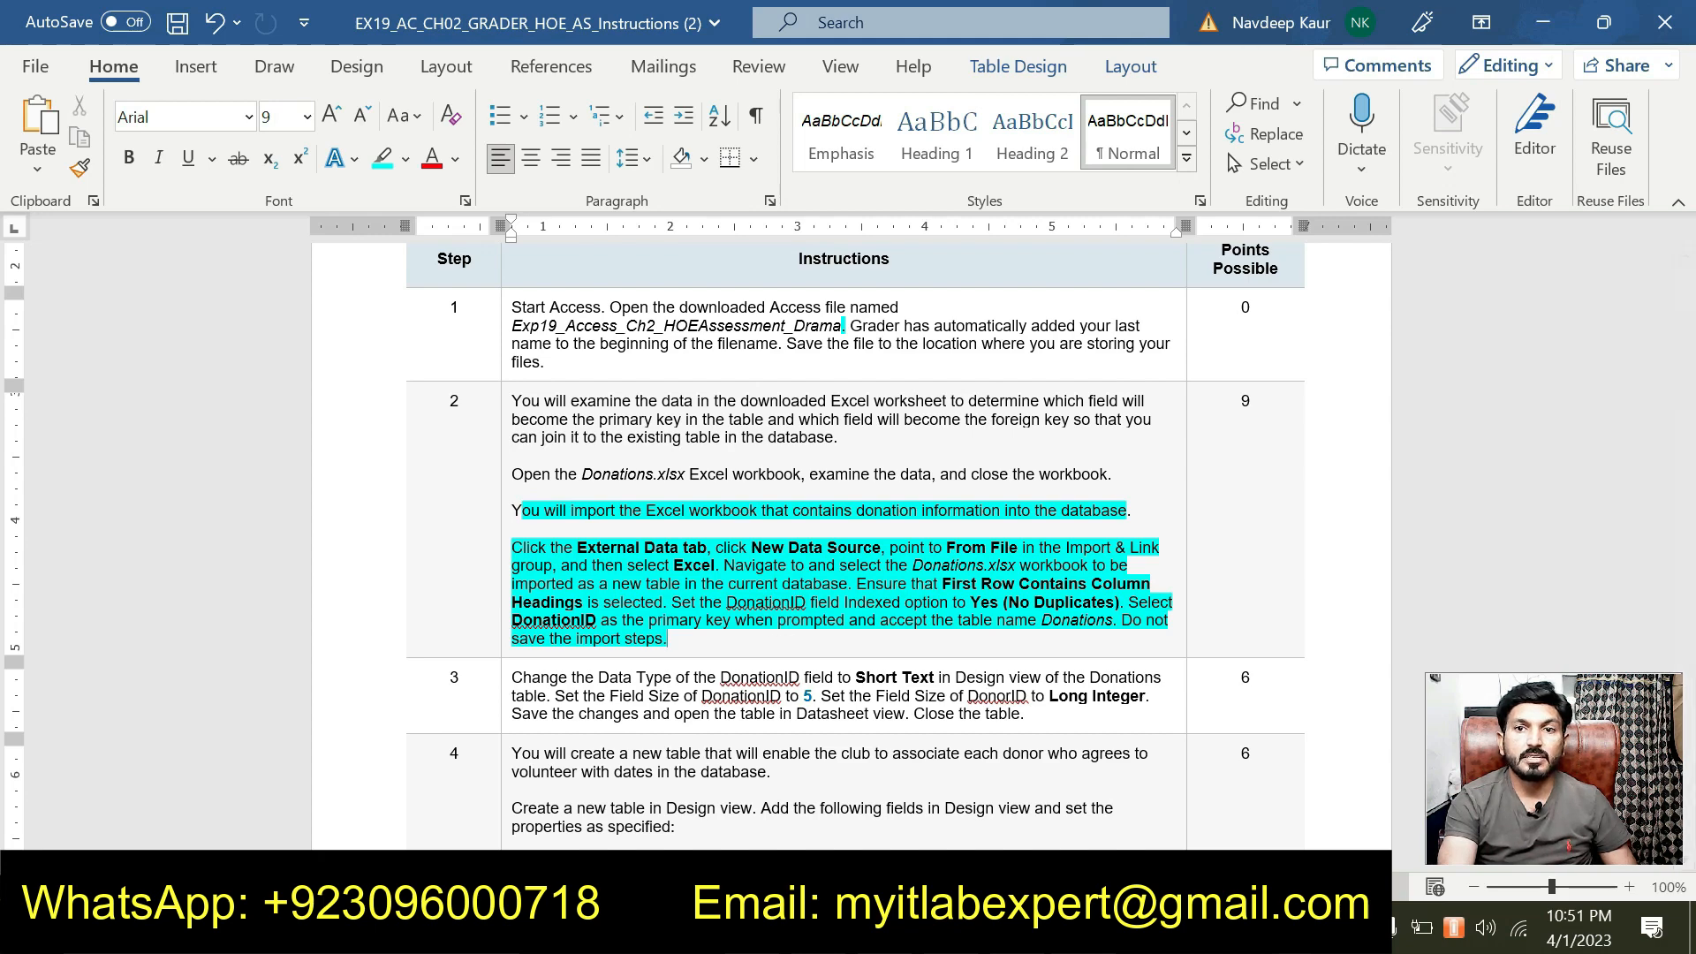
key(alt+Tab)
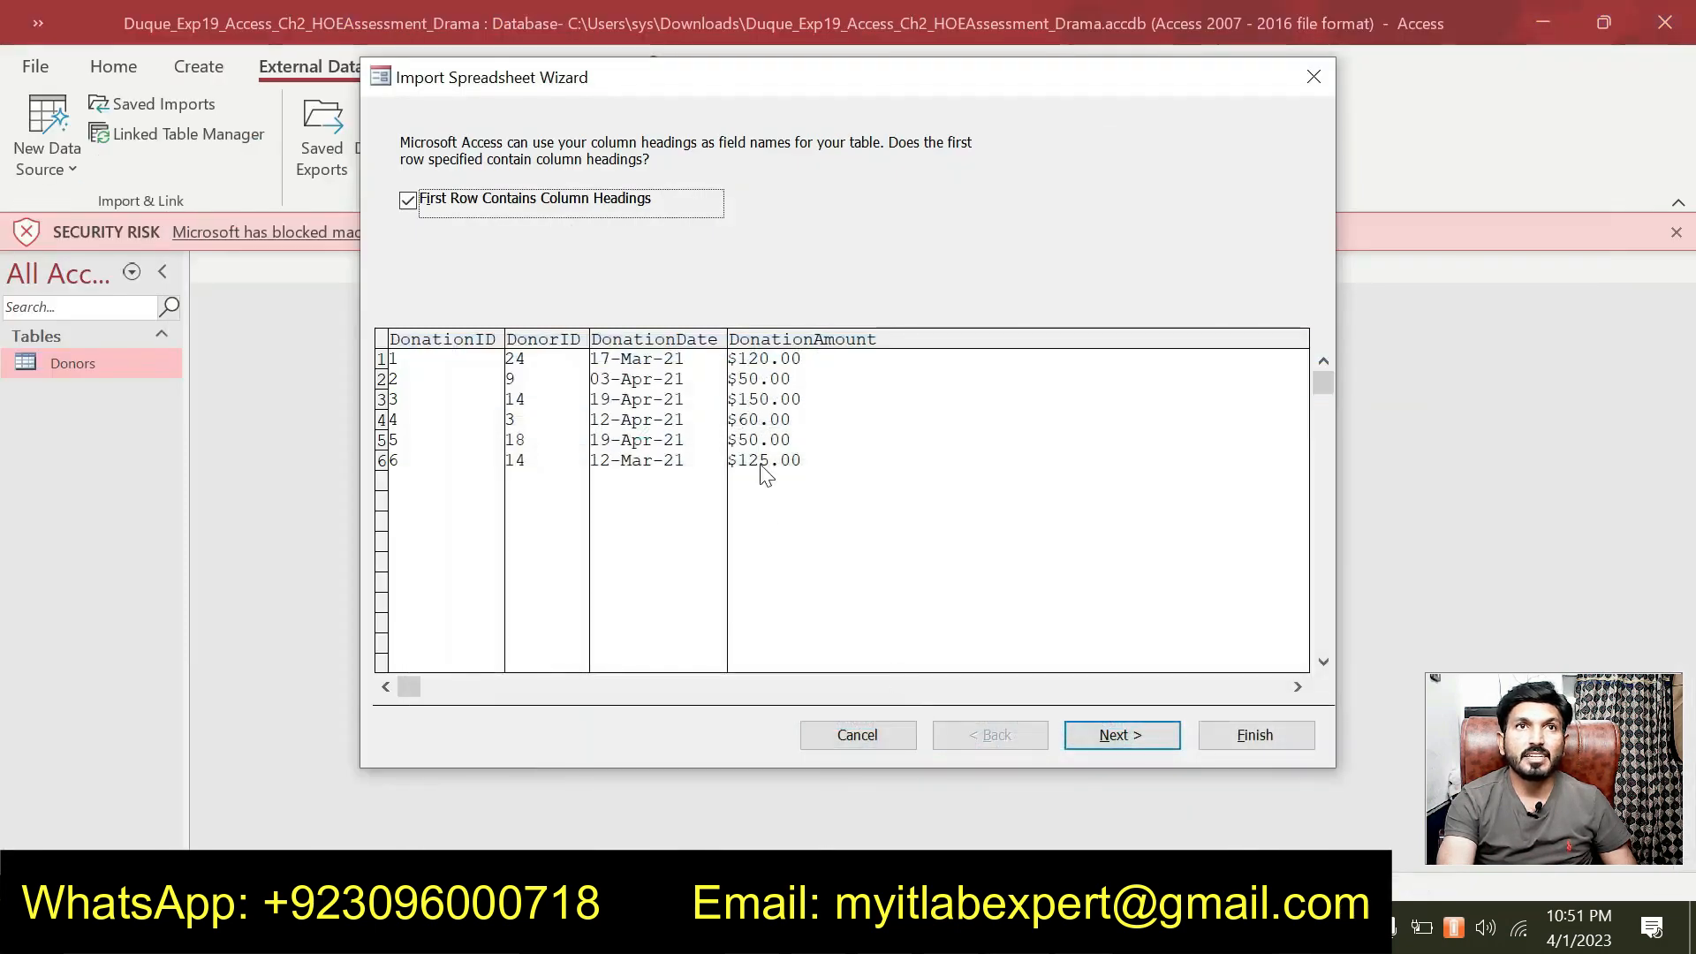
click(1103, 739)
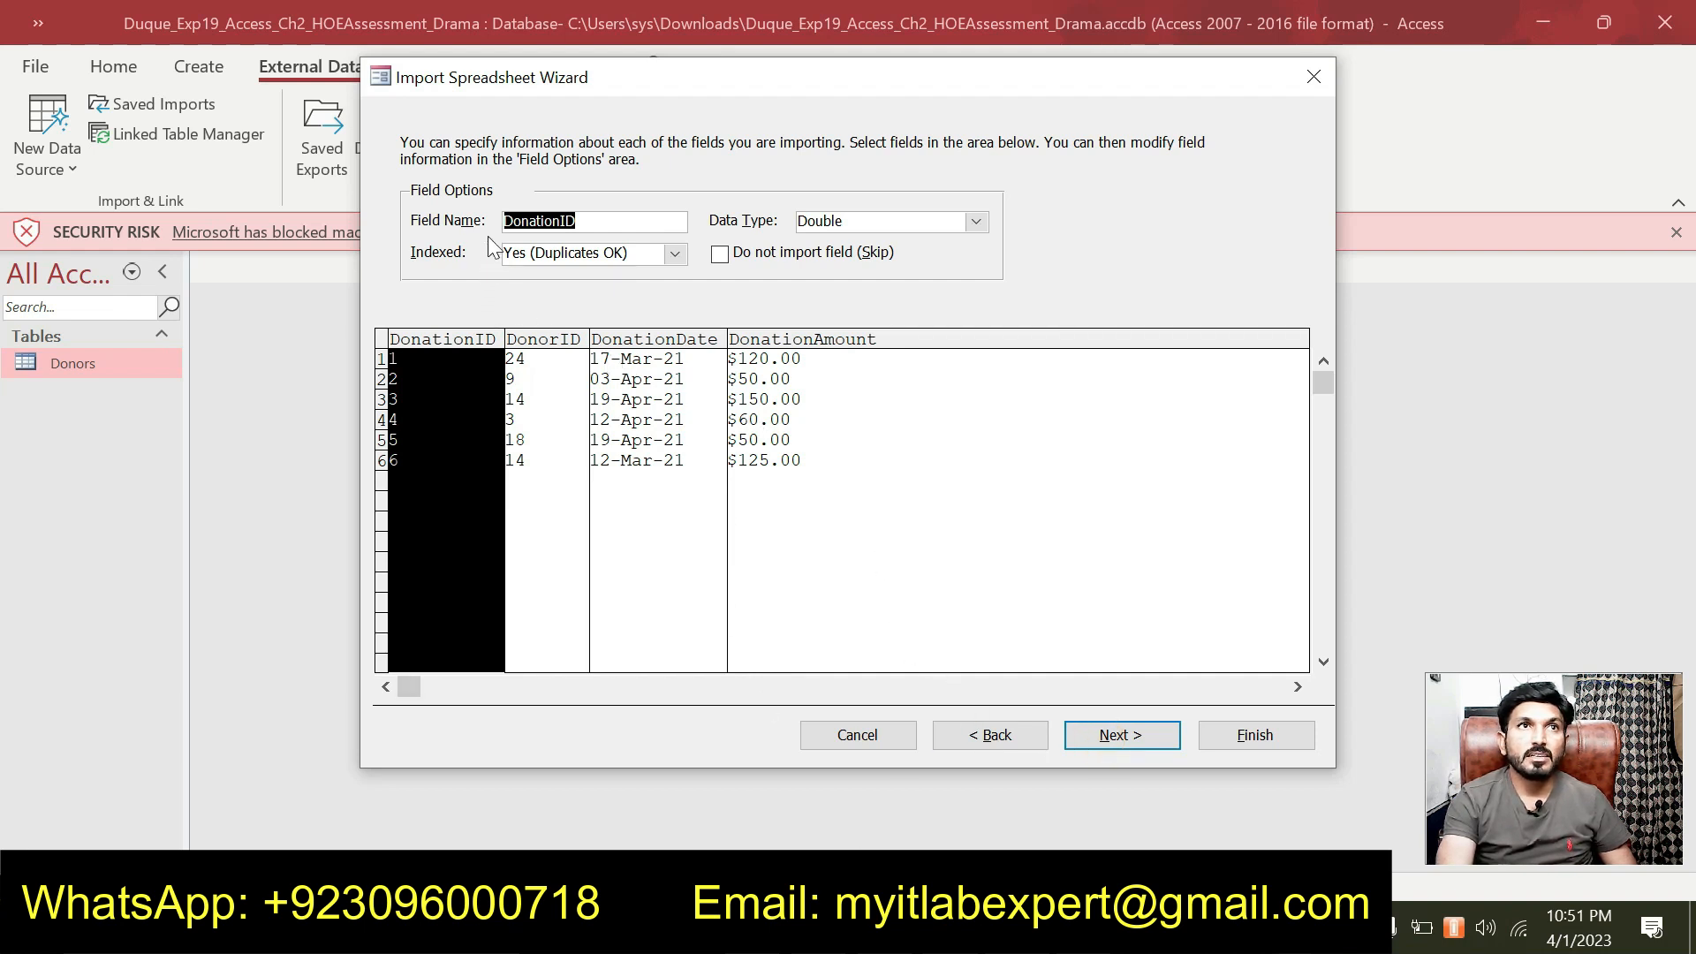
click(671, 256)
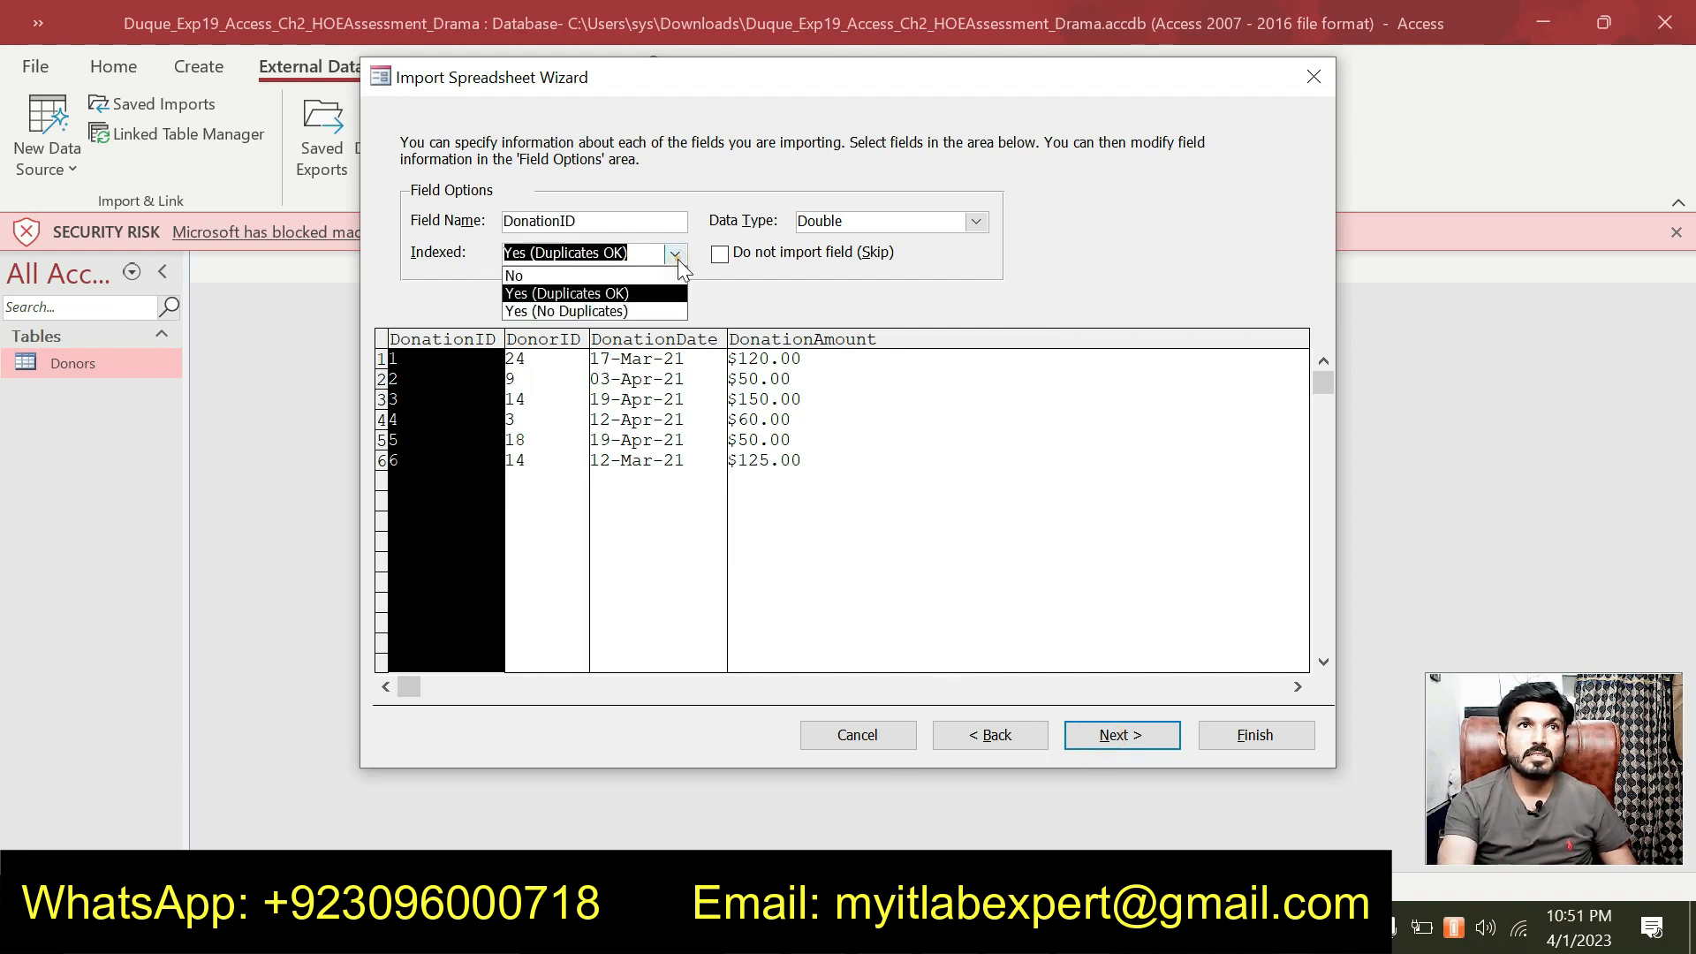
click(628, 312)
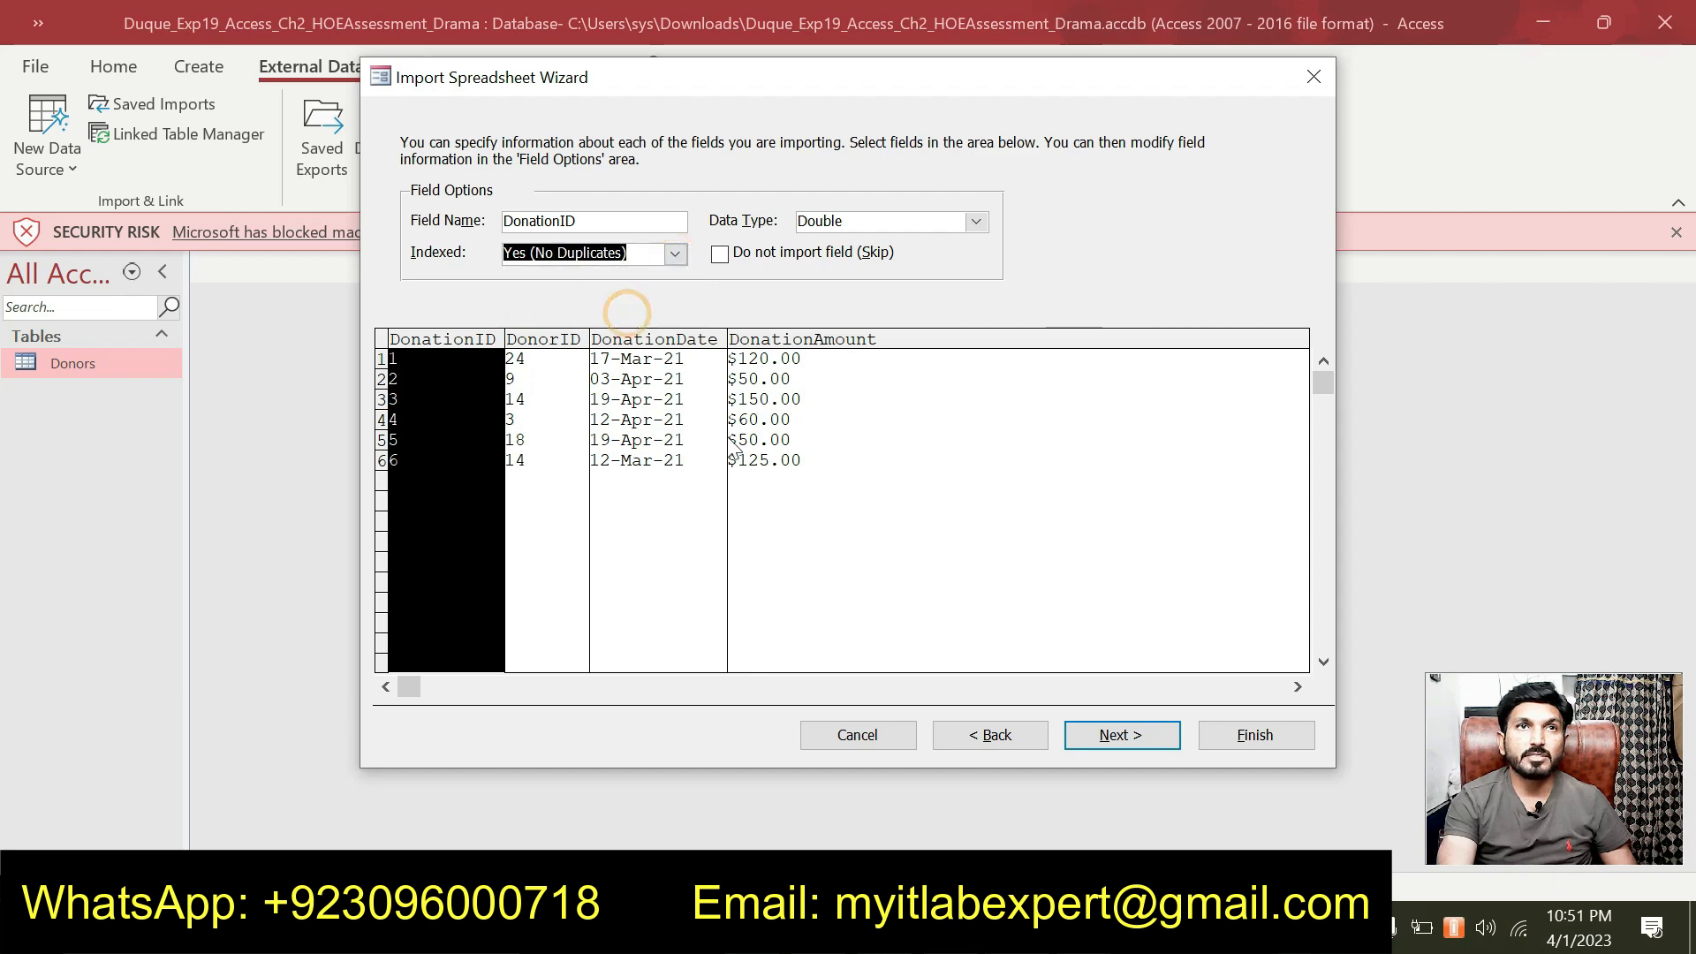
key(alt+Tab)
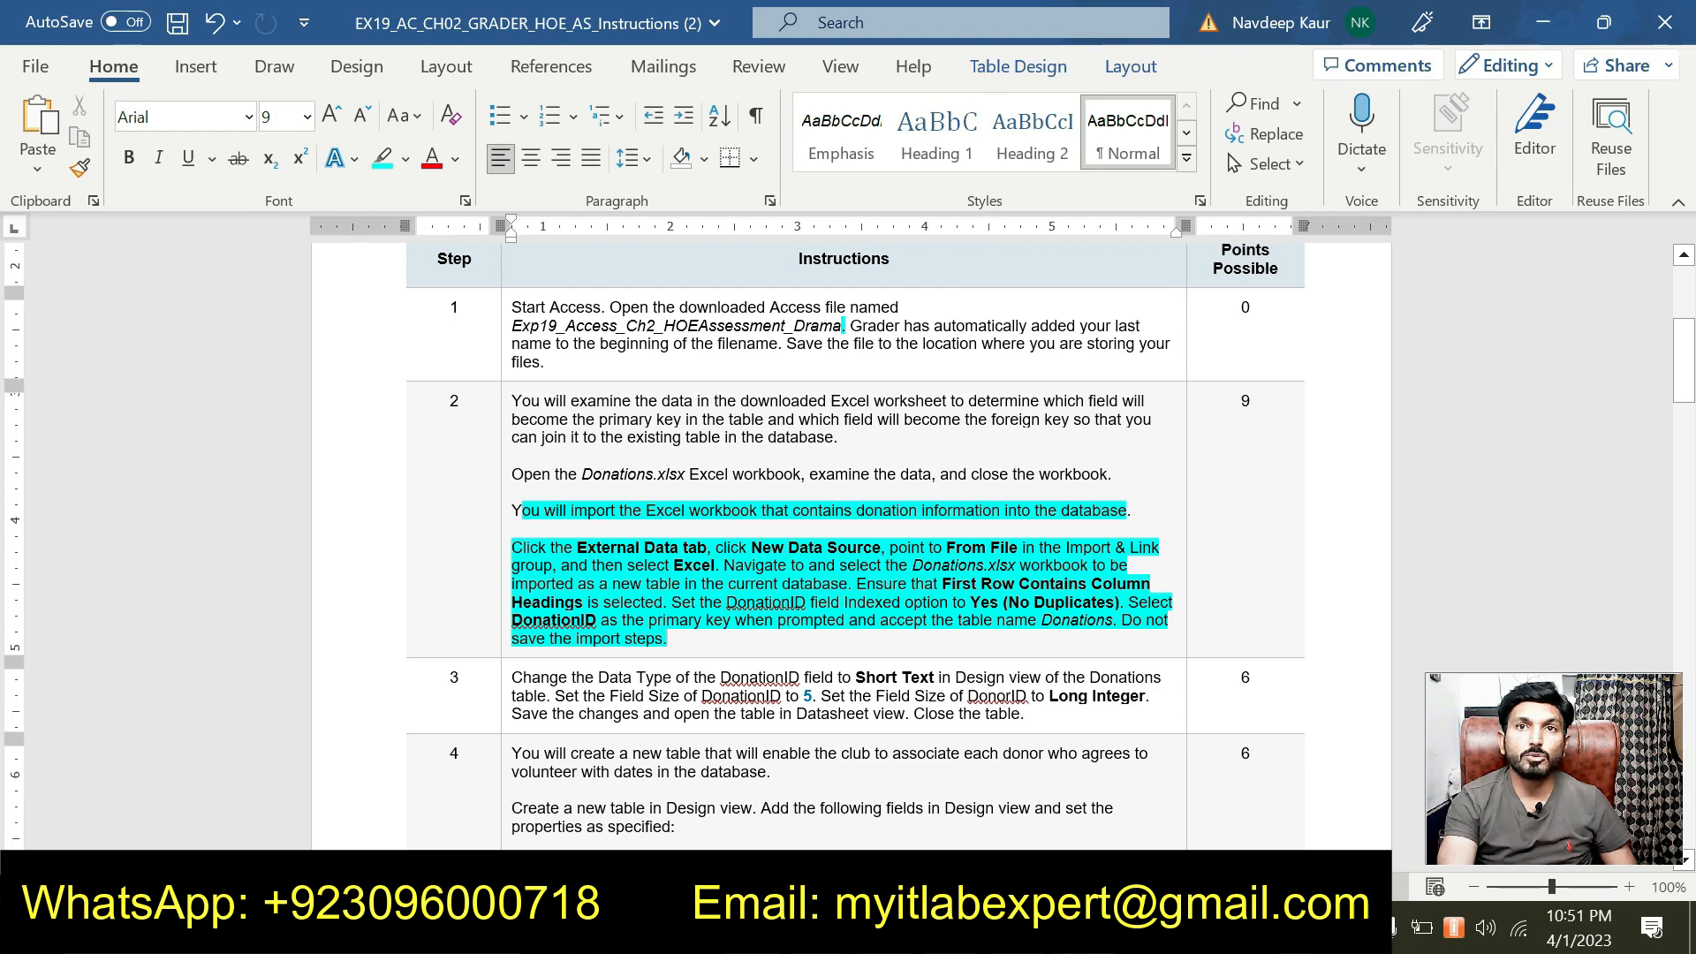
key(alt+Tab)
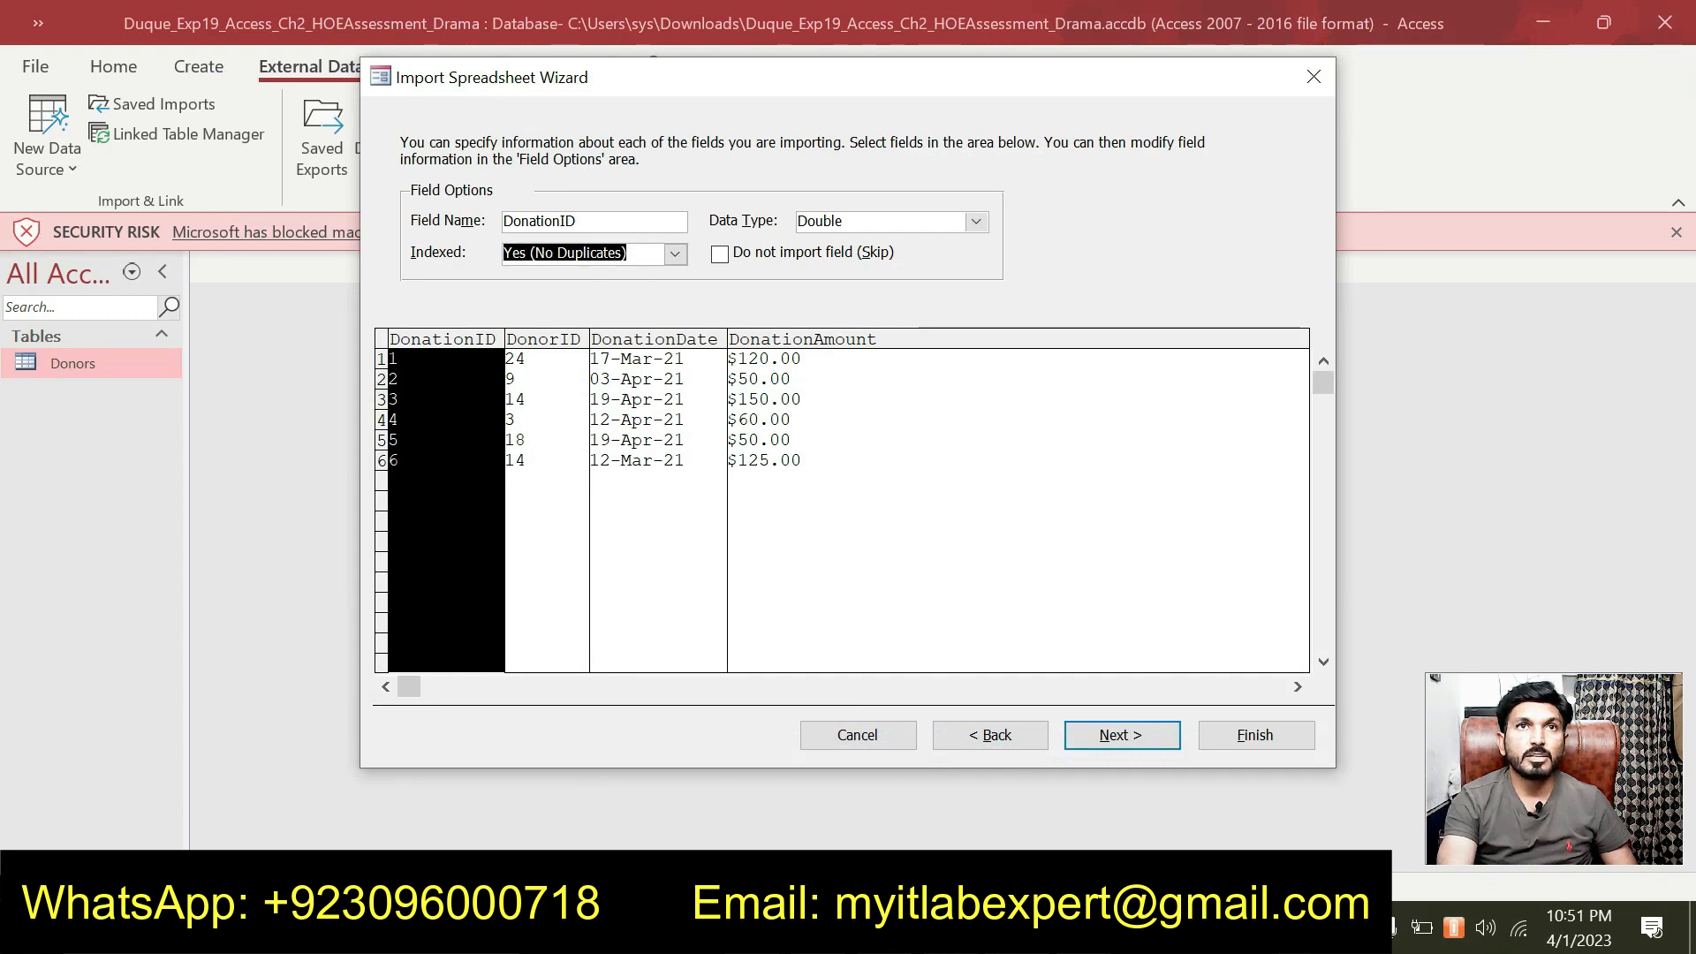
Choose DonationID as the primary key and advance to importing into table Donations.
click(1106, 737)
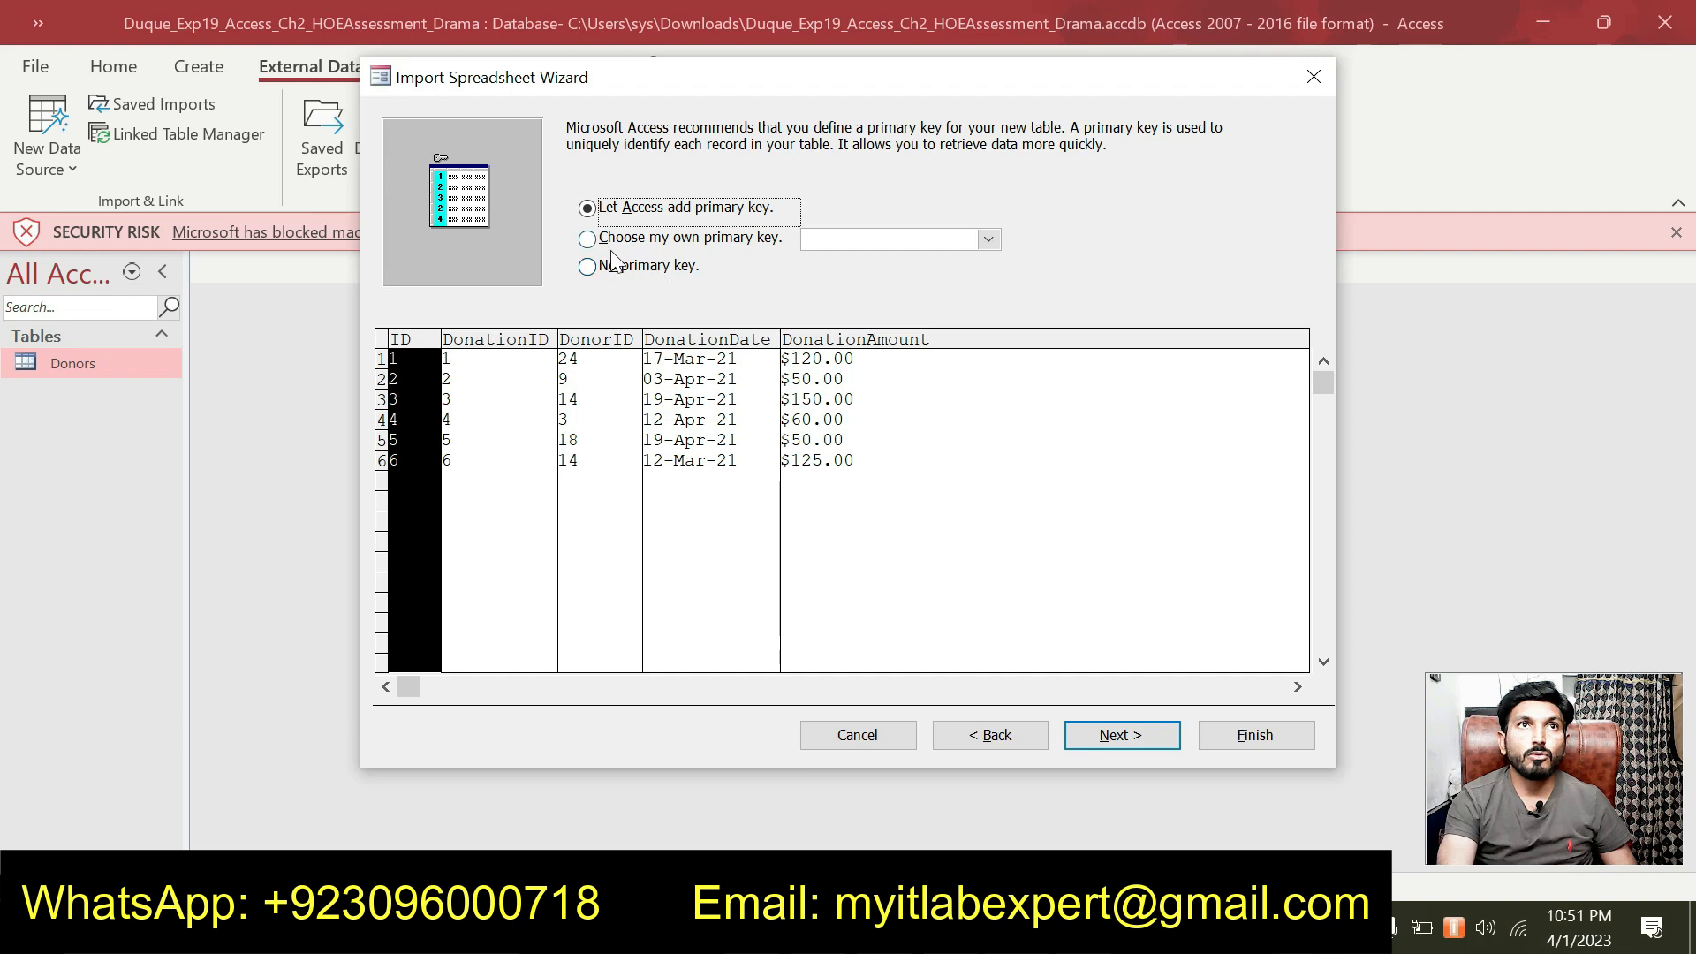
click(588, 240)
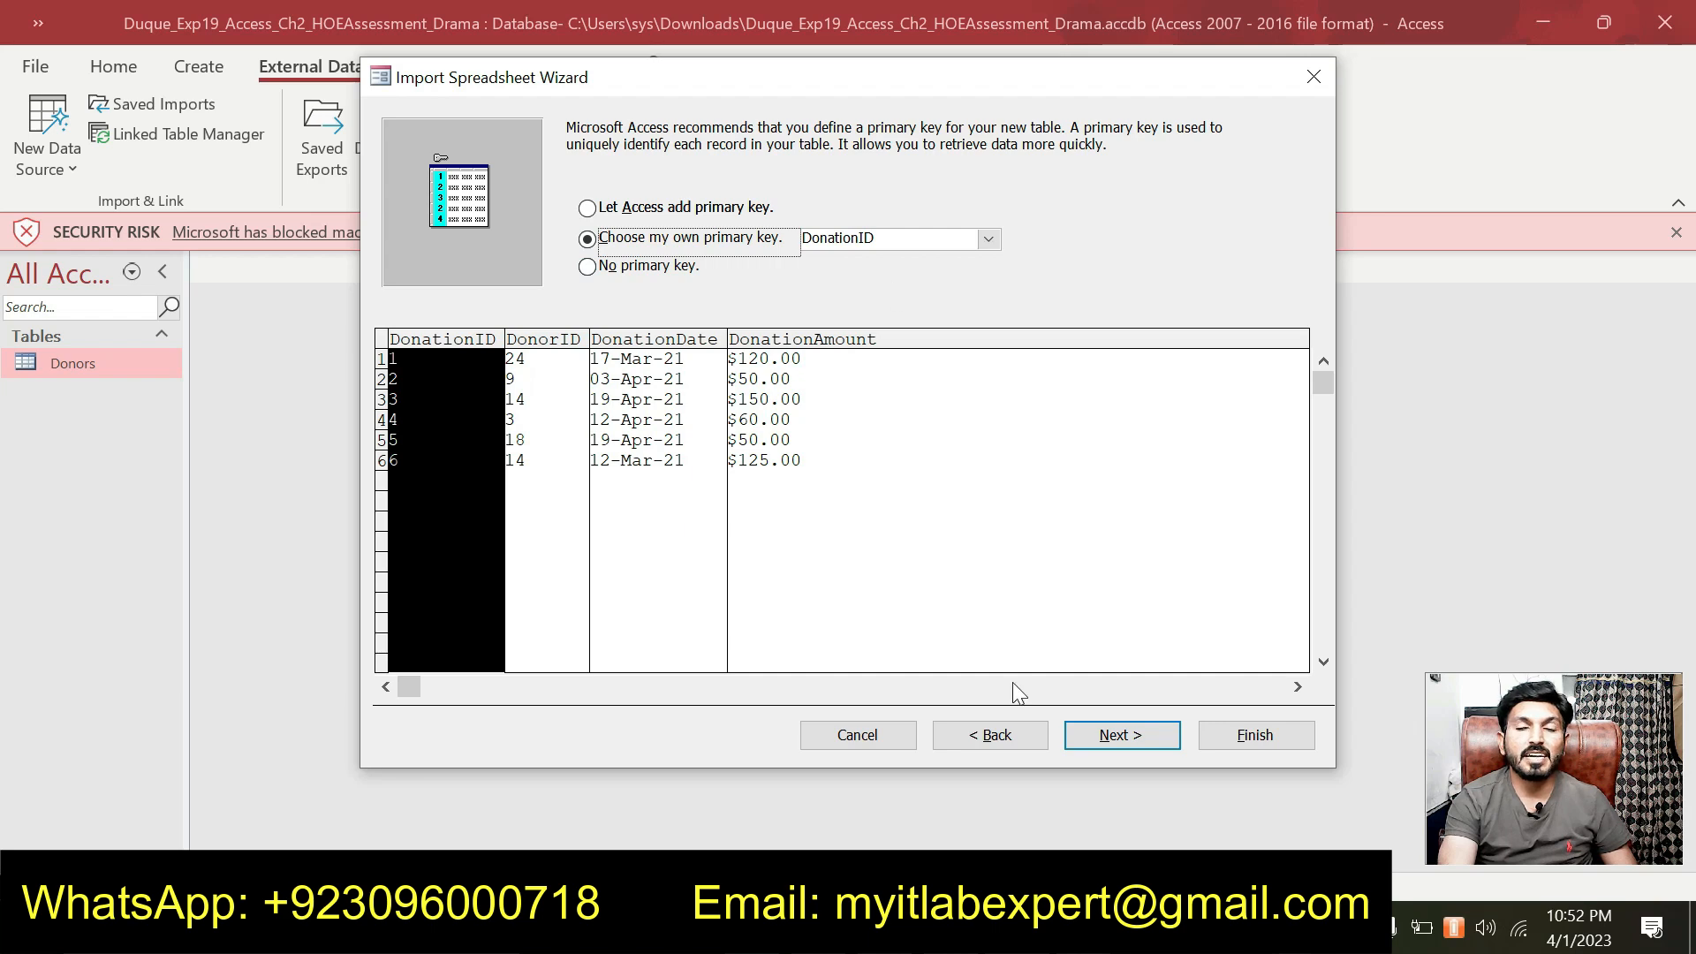
key(alt+Tab)
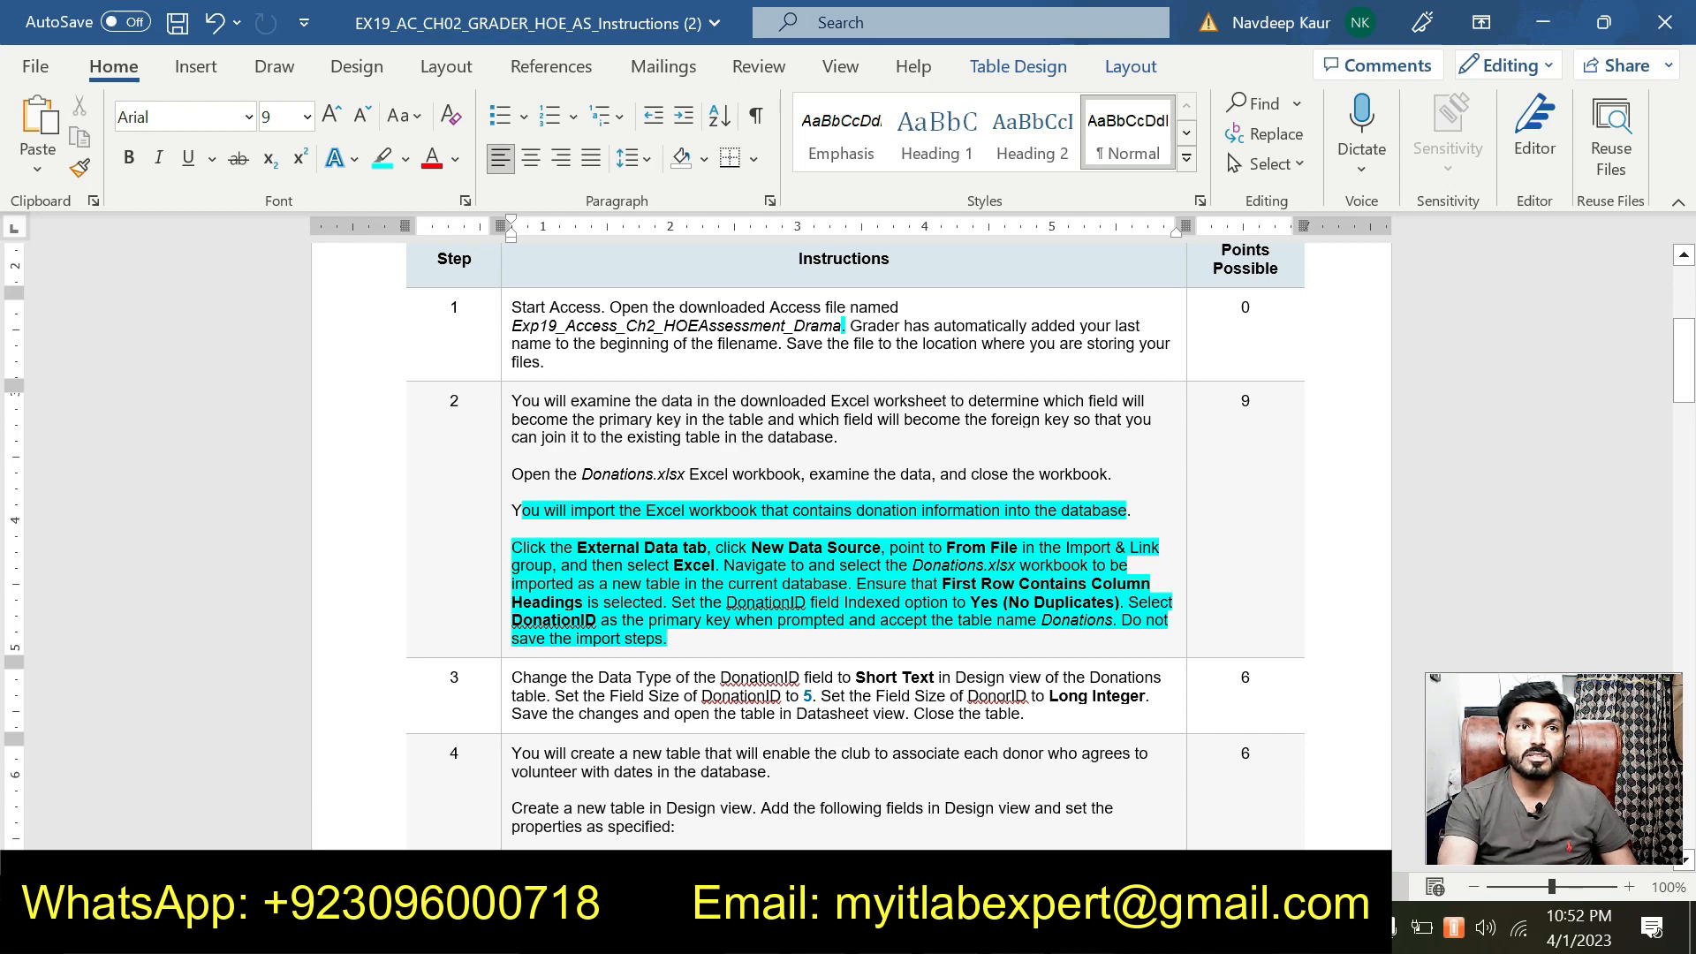
key(alt+Tab)
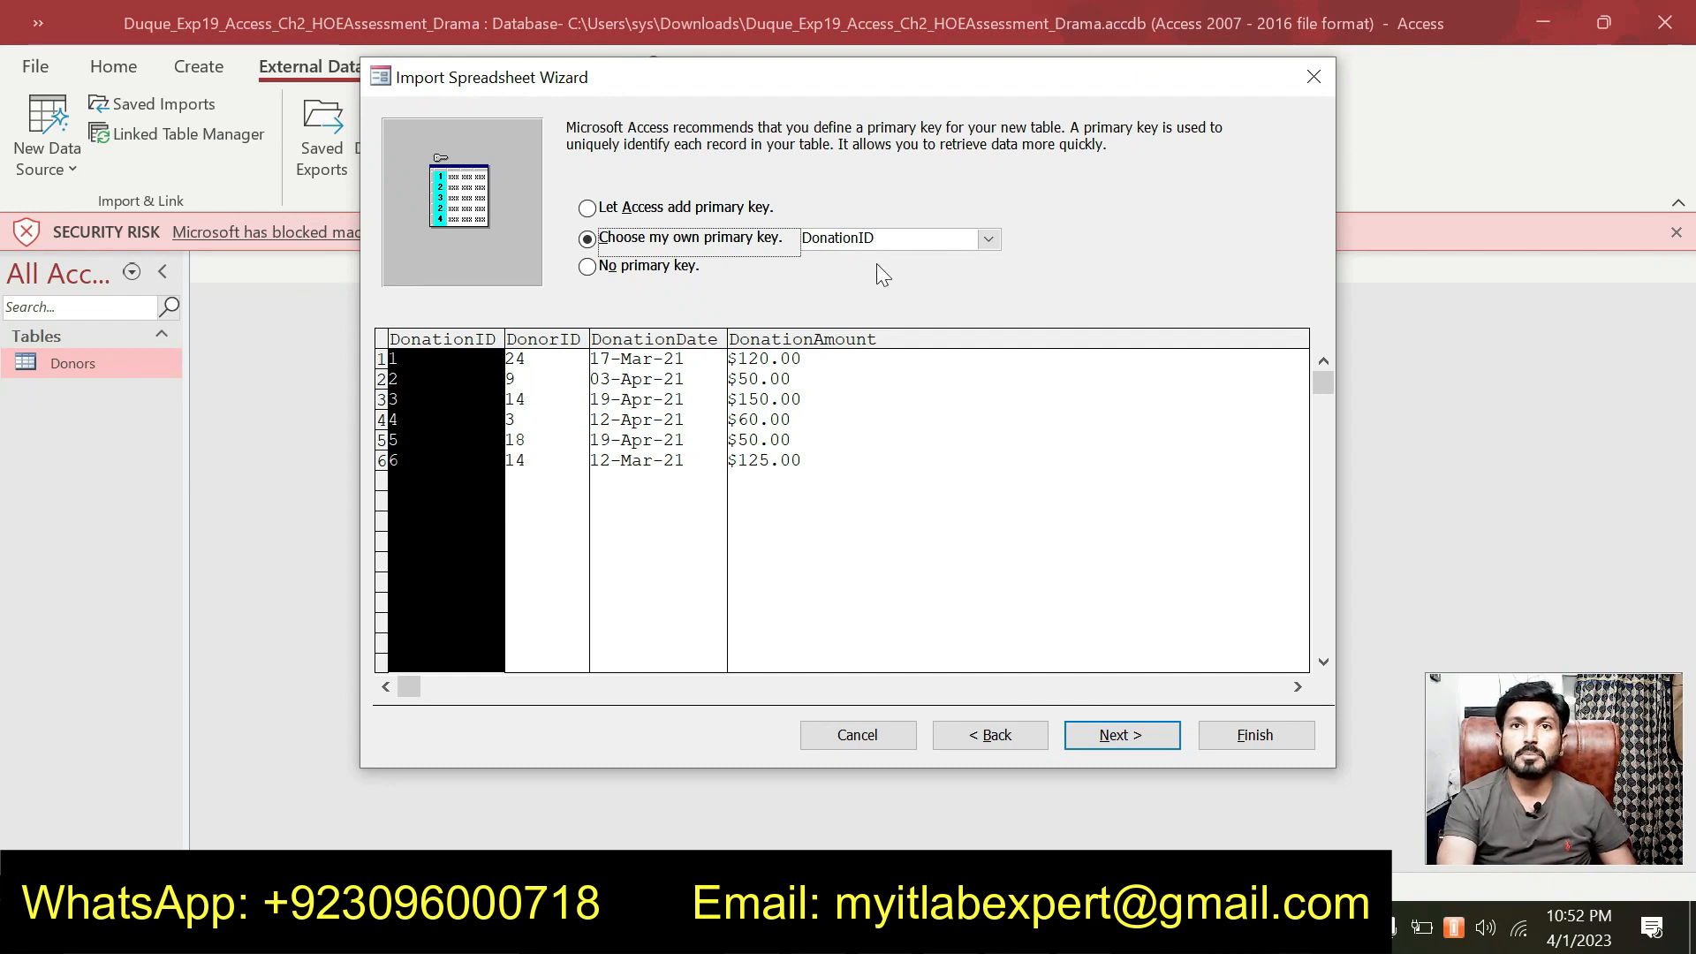
click(1095, 735)
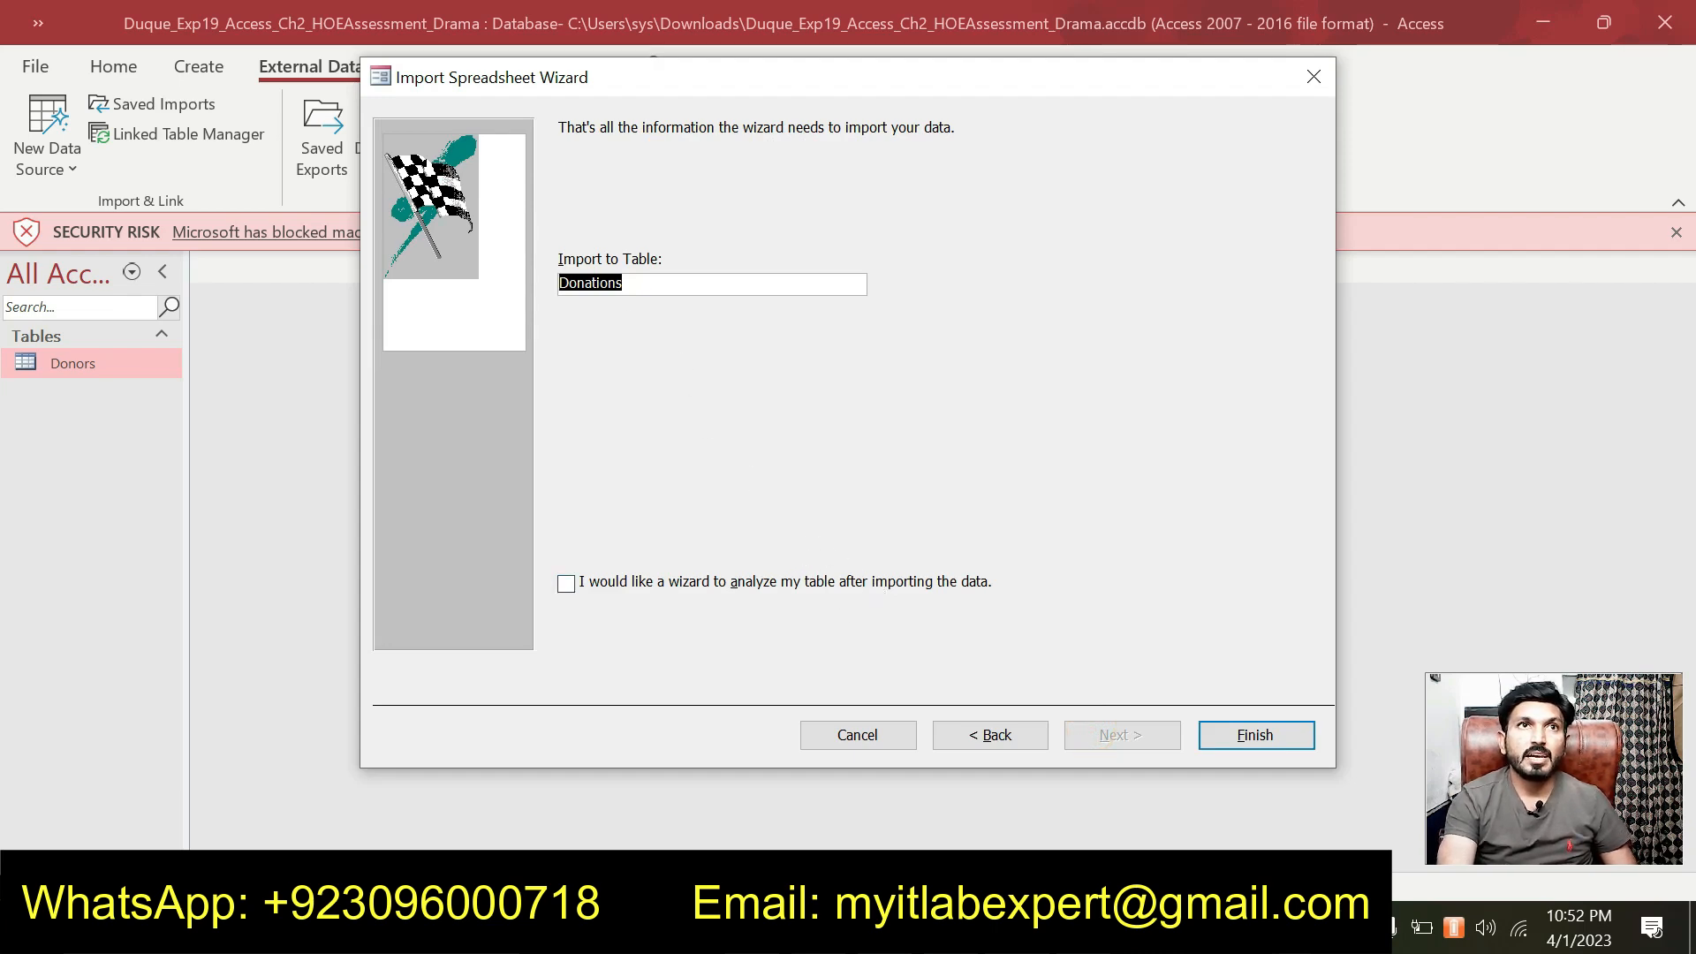
Finish the import without saving import steps, then open and close the six-record Donations table.
key(alt+Tab)
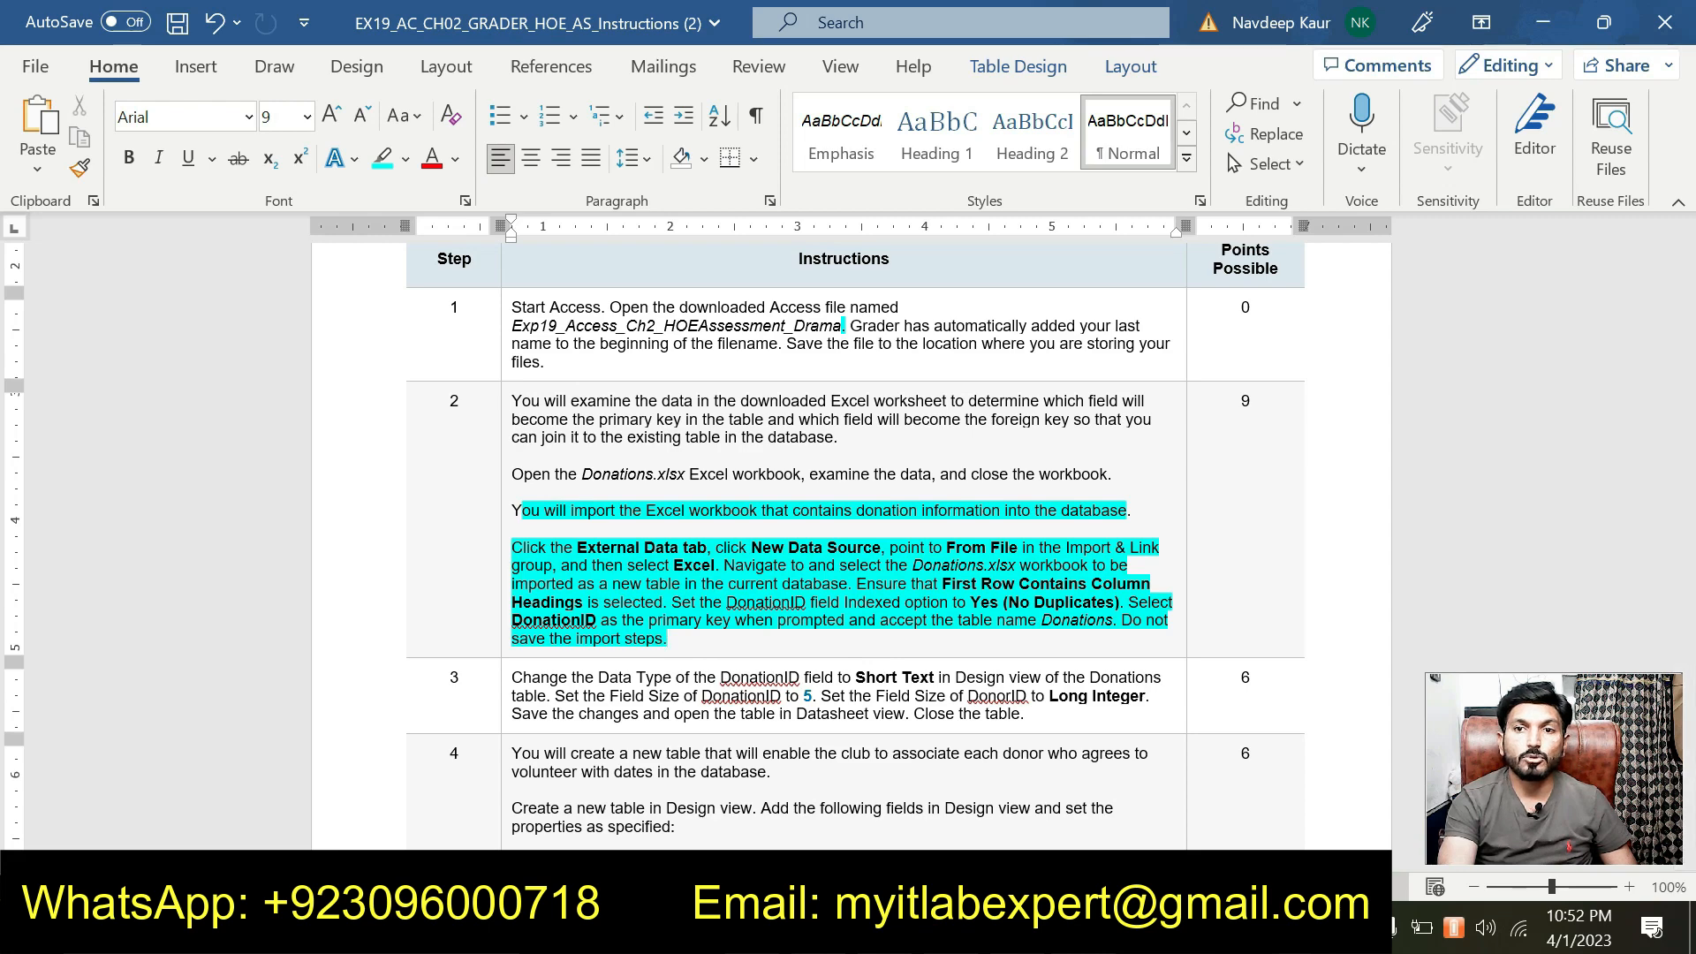
key(alt+Tab)
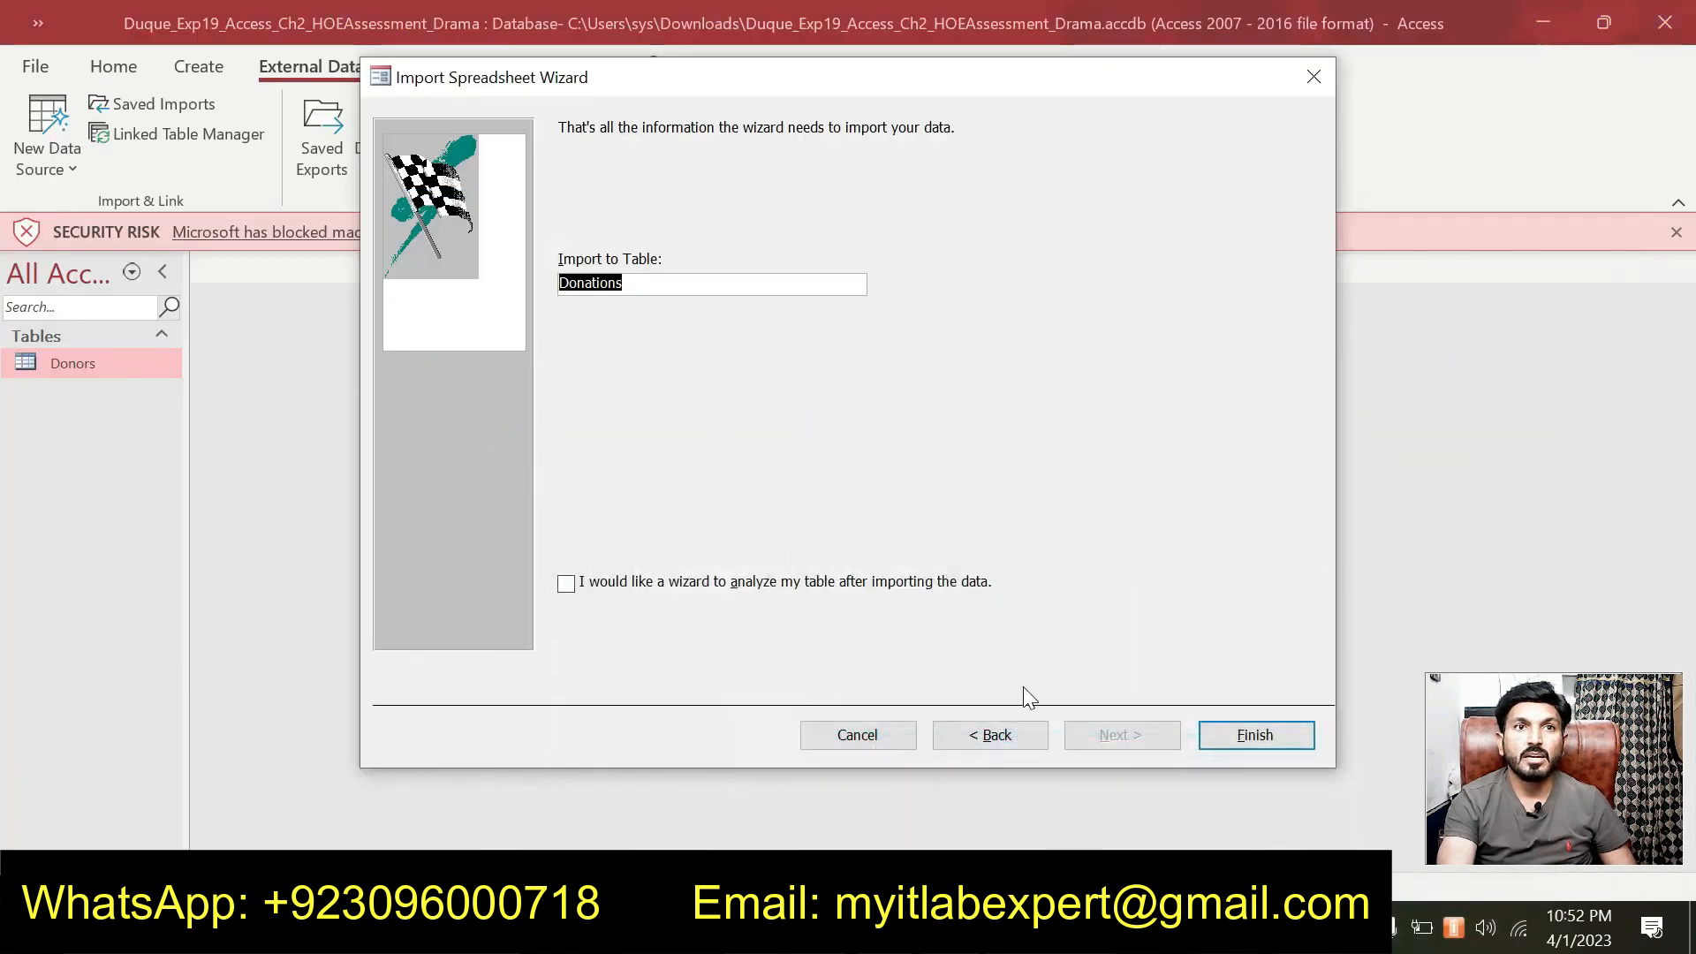
click(1258, 735)
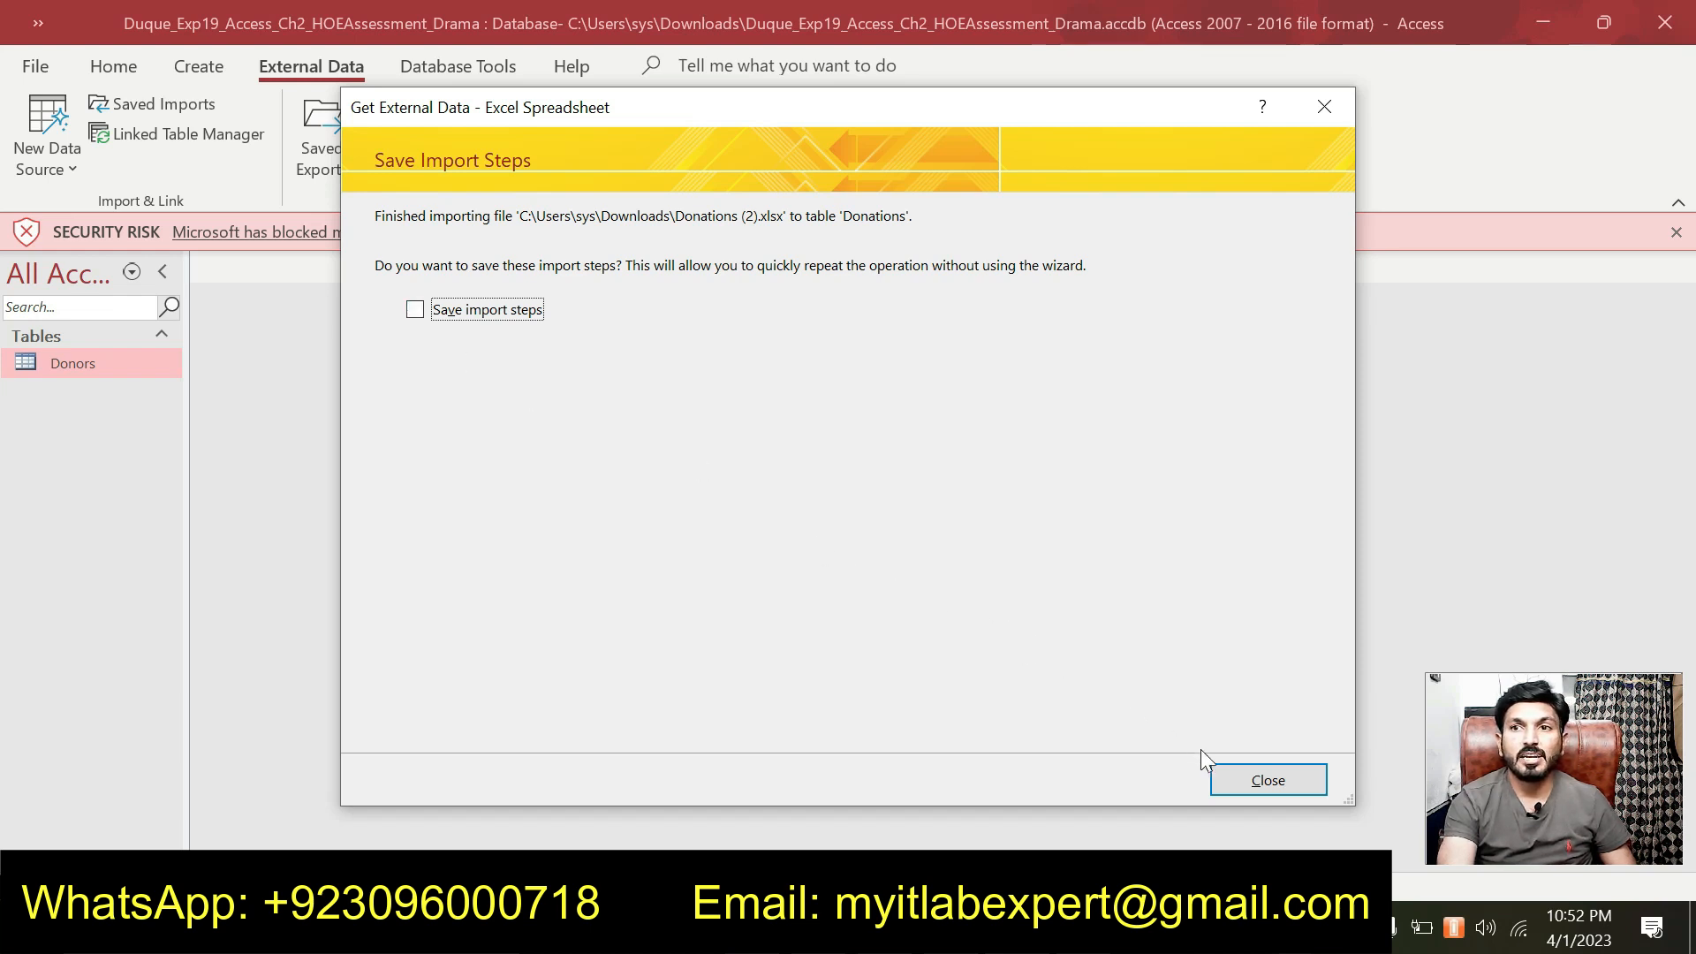
click(1228, 774)
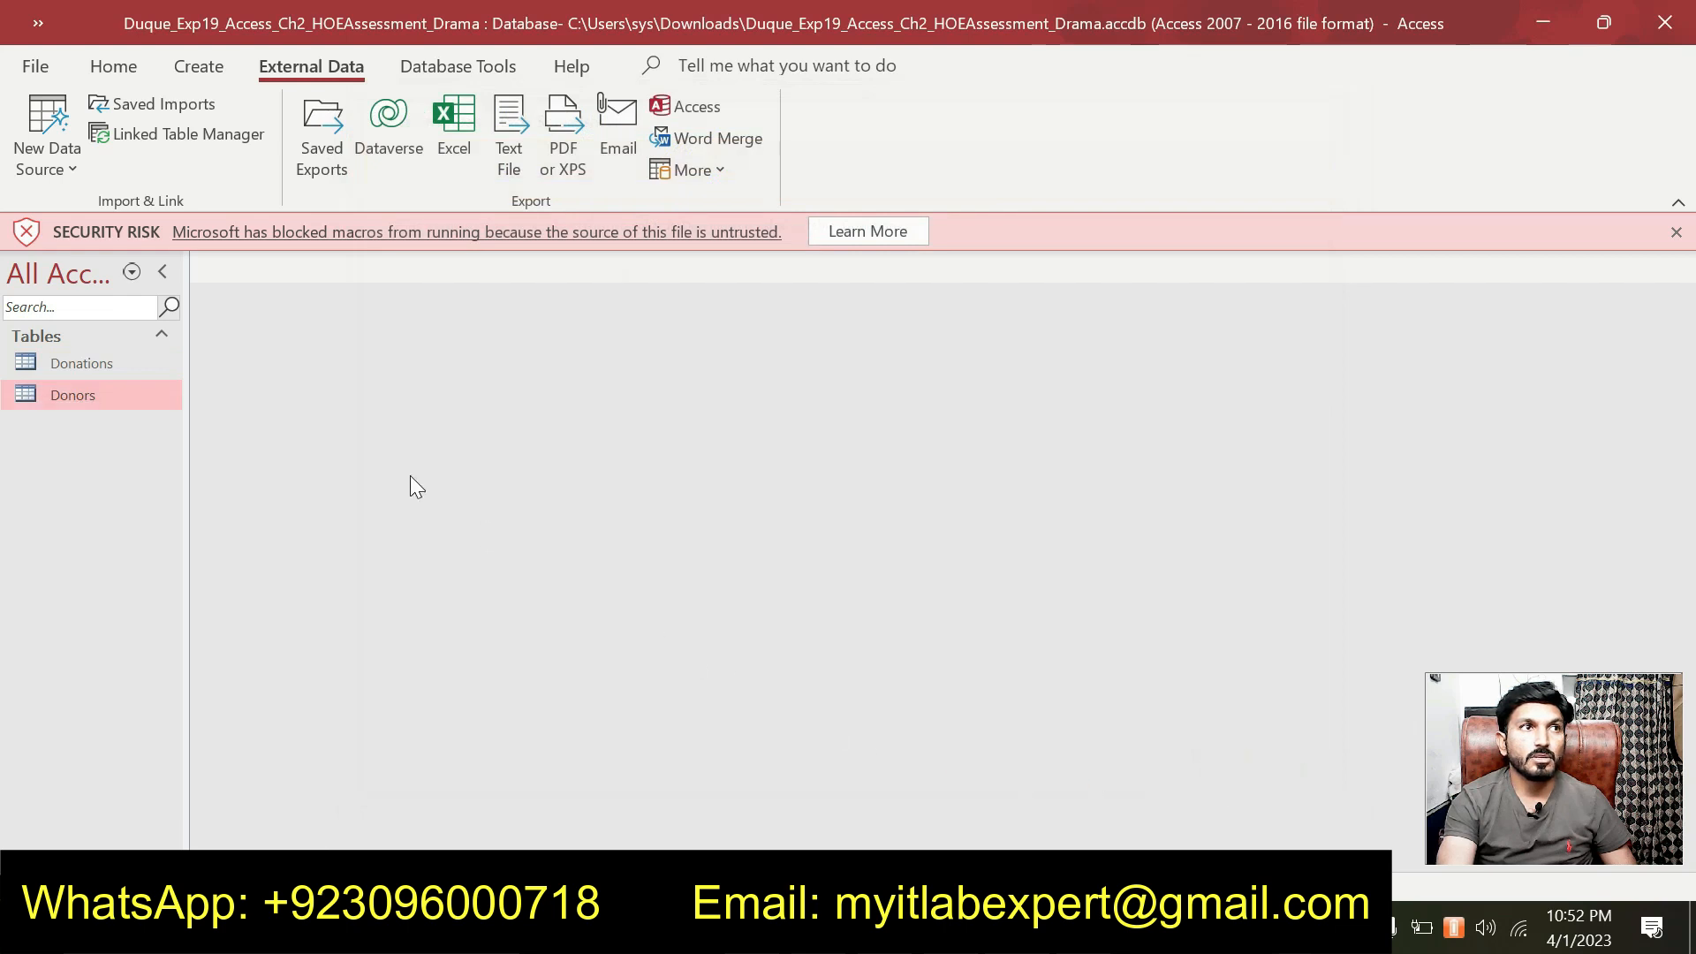
double_click(132, 366)
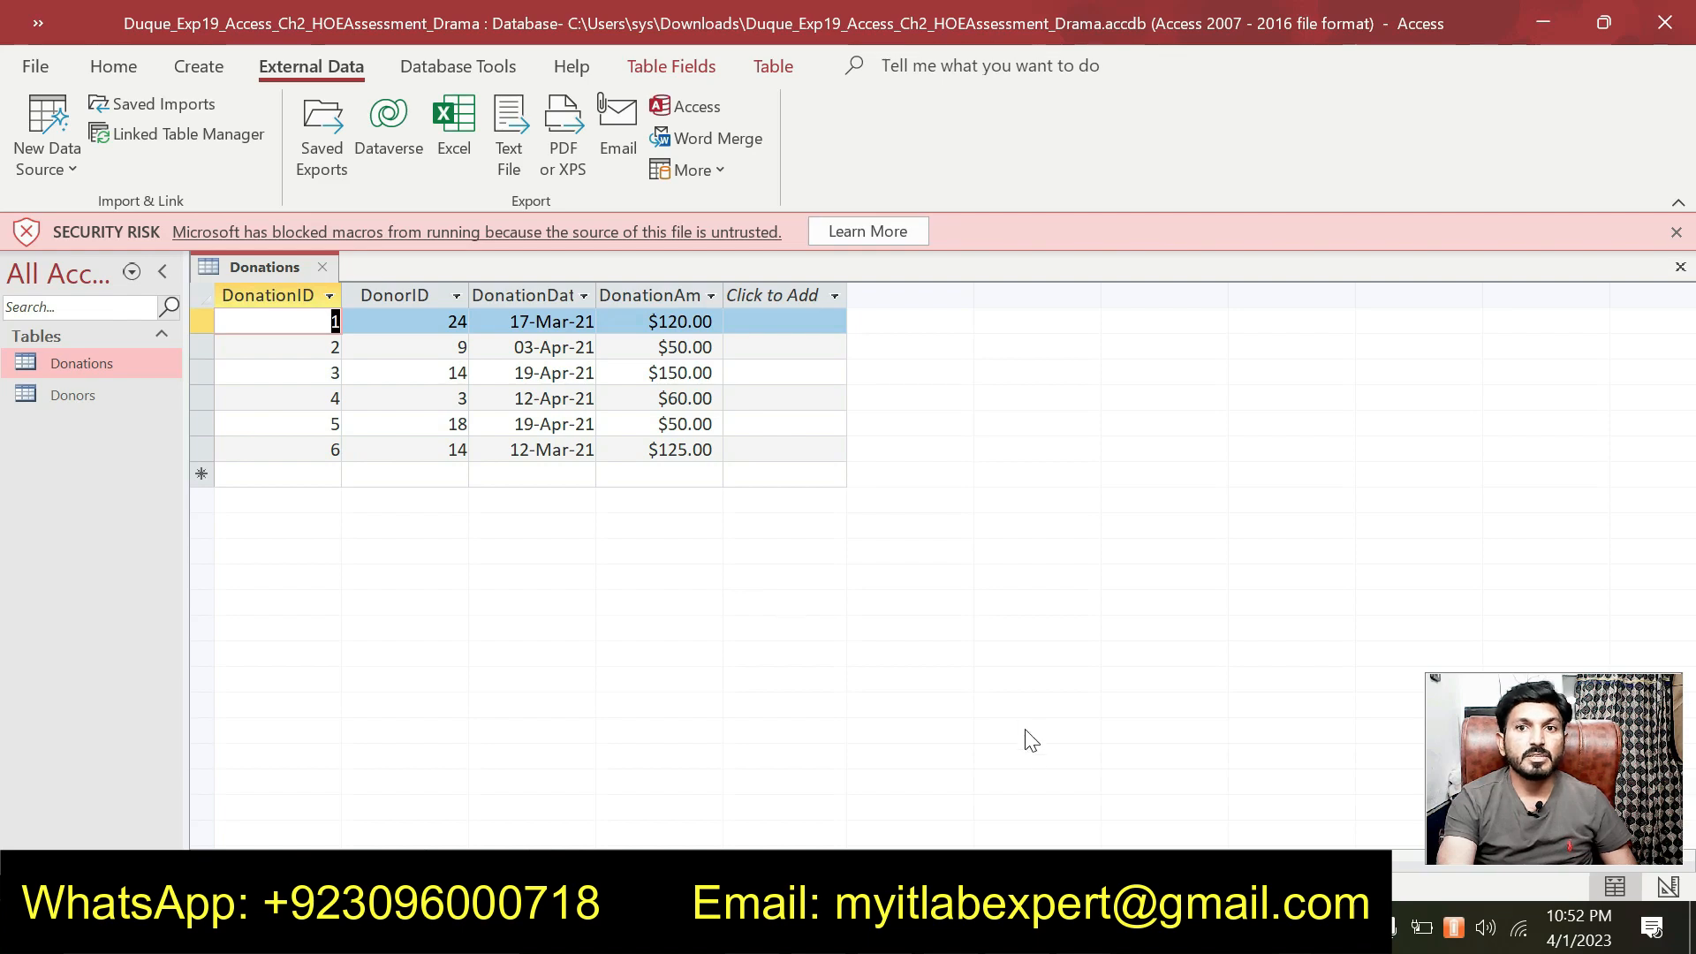
click(321, 266)
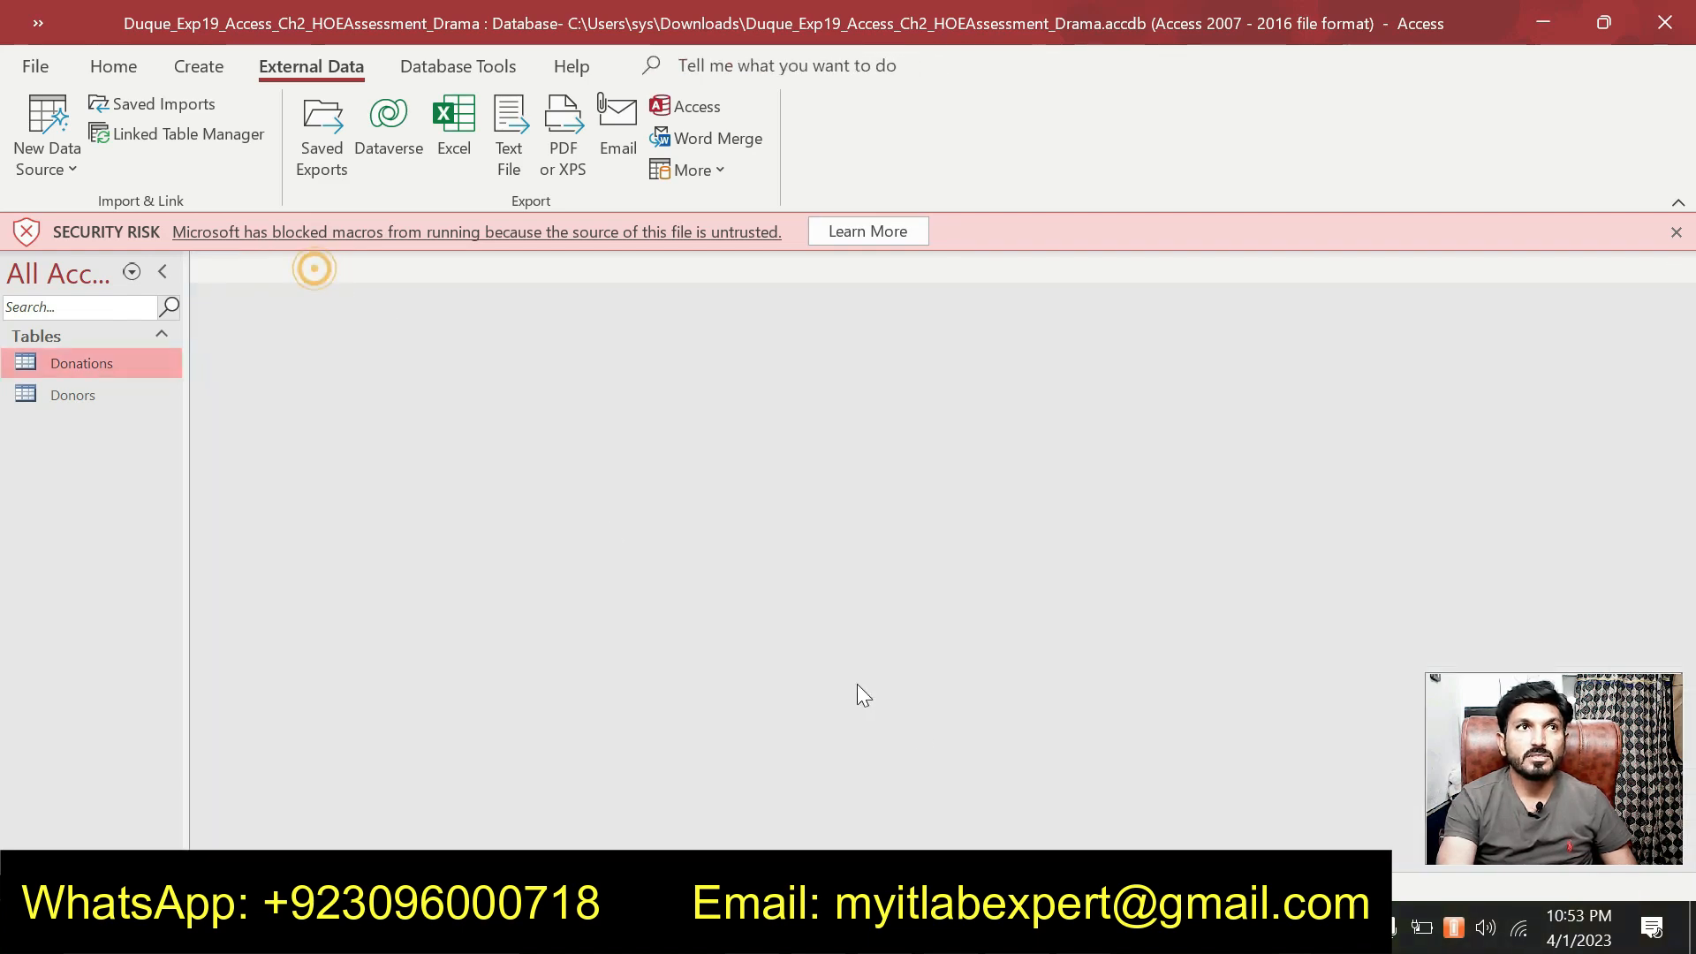
In Word, remove the cyan highlight from step 2's import instructions.
key(alt+Tab)
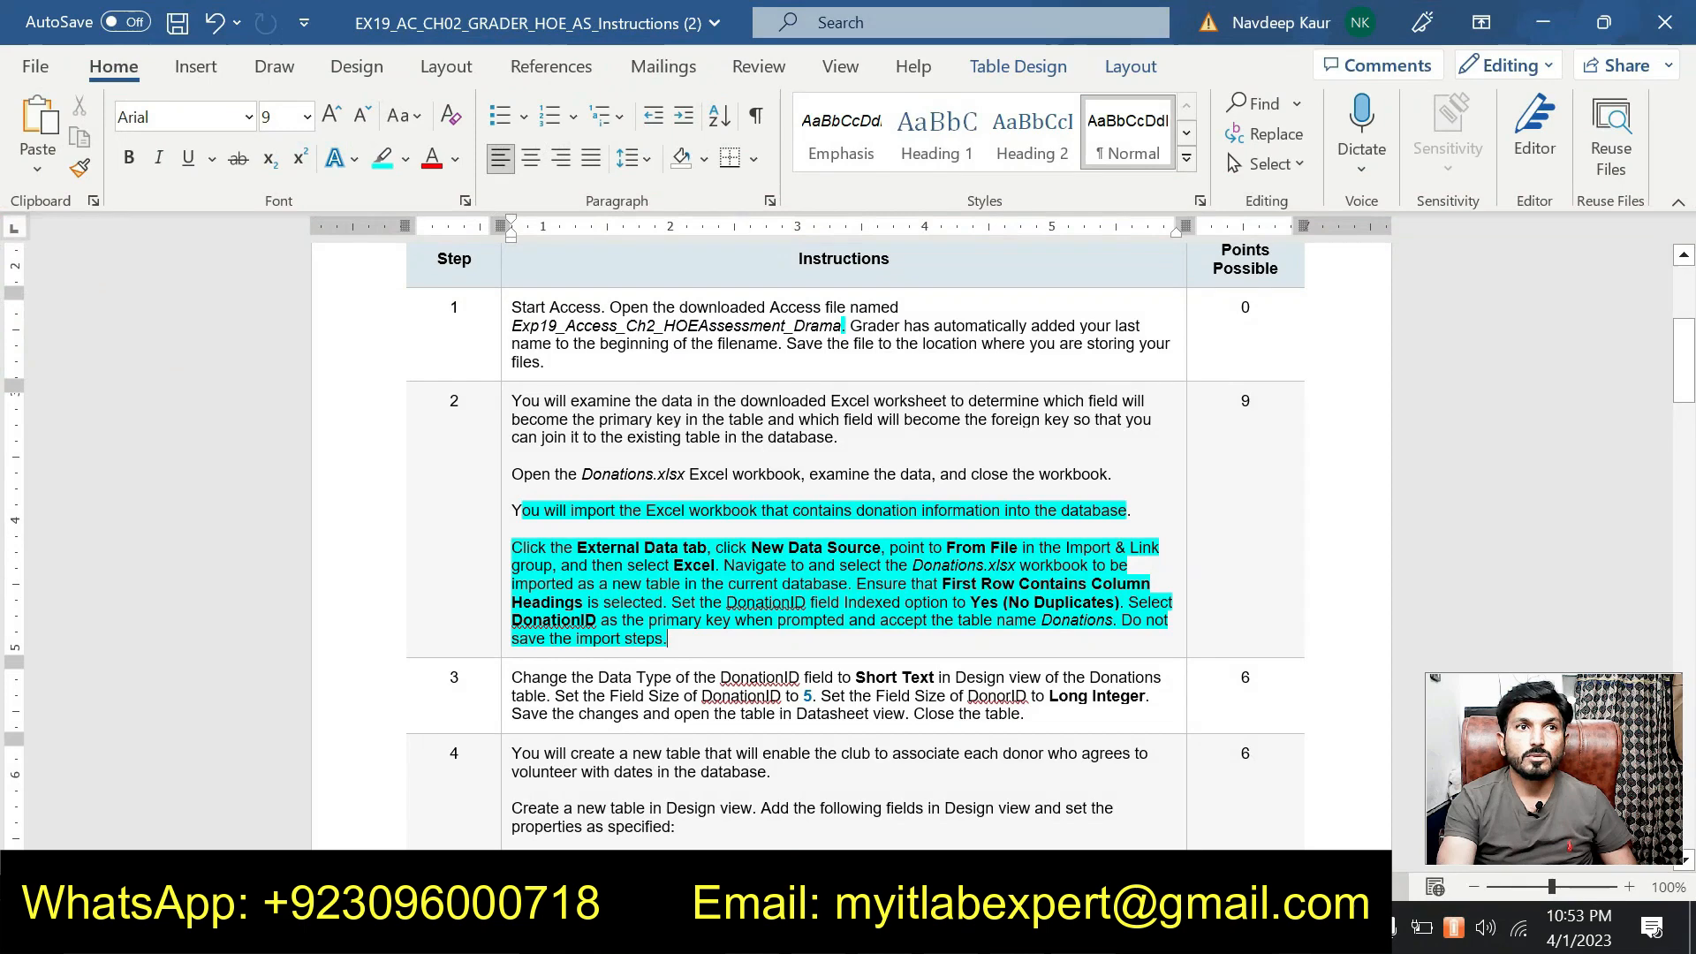
drag(692, 637, 512, 511)
click(706, 620)
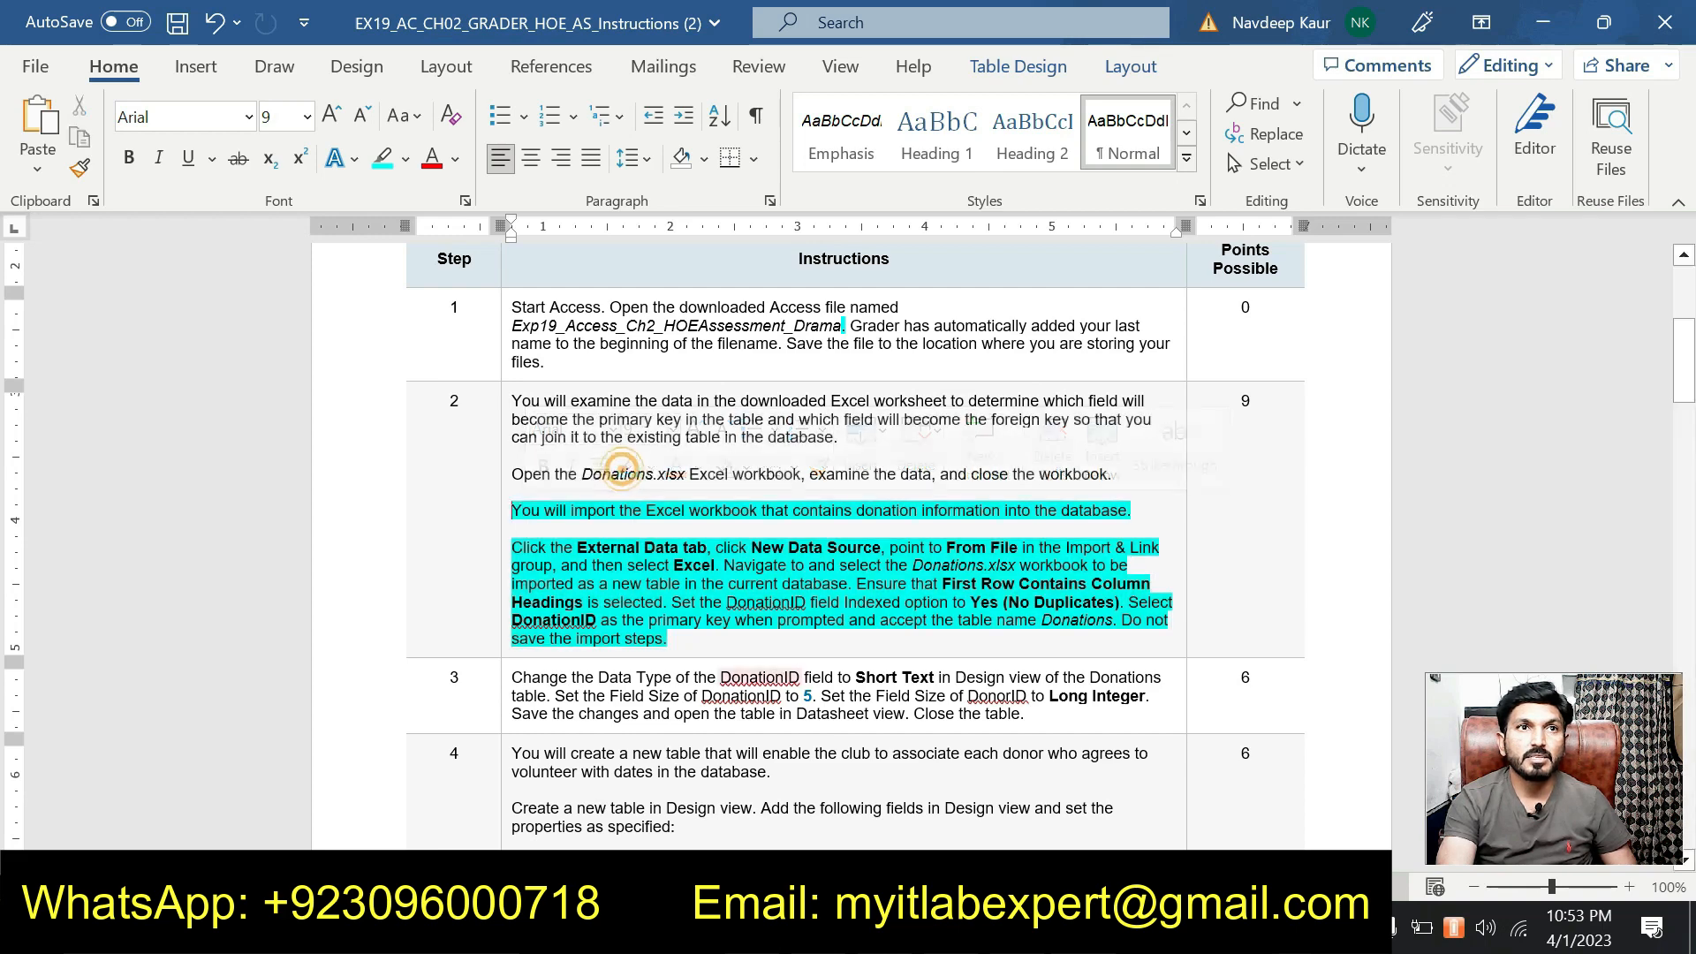
drag(706, 620, 513, 510)
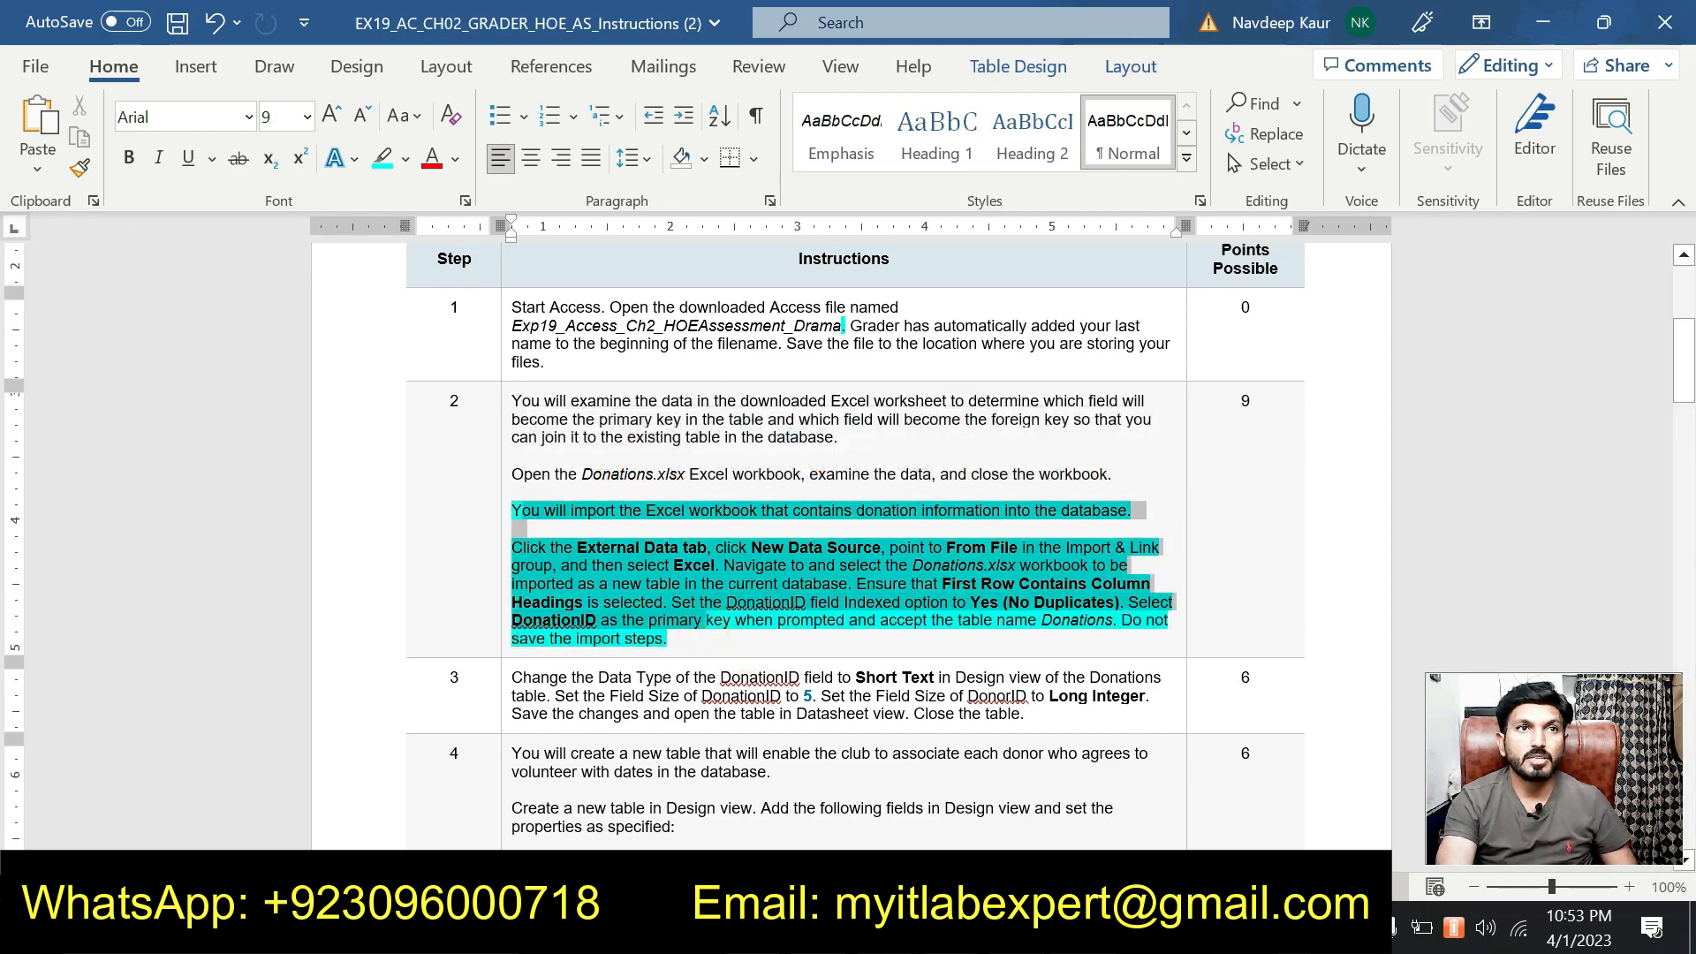
click(620, 464)
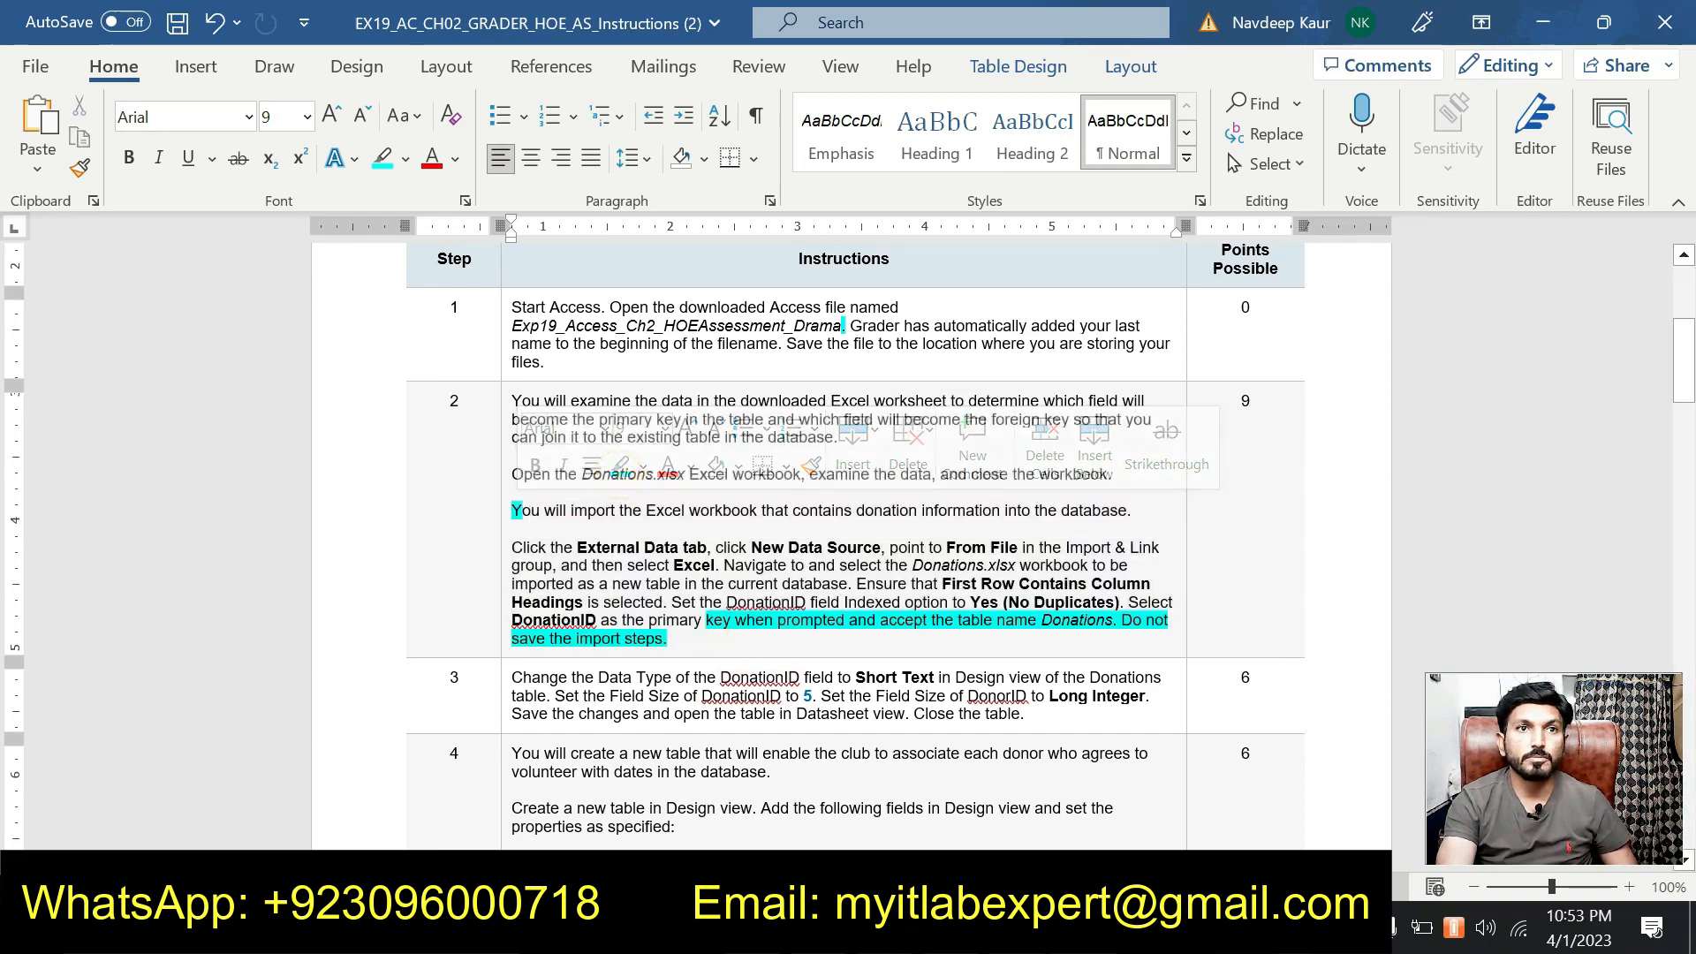
right_click(706, 620)
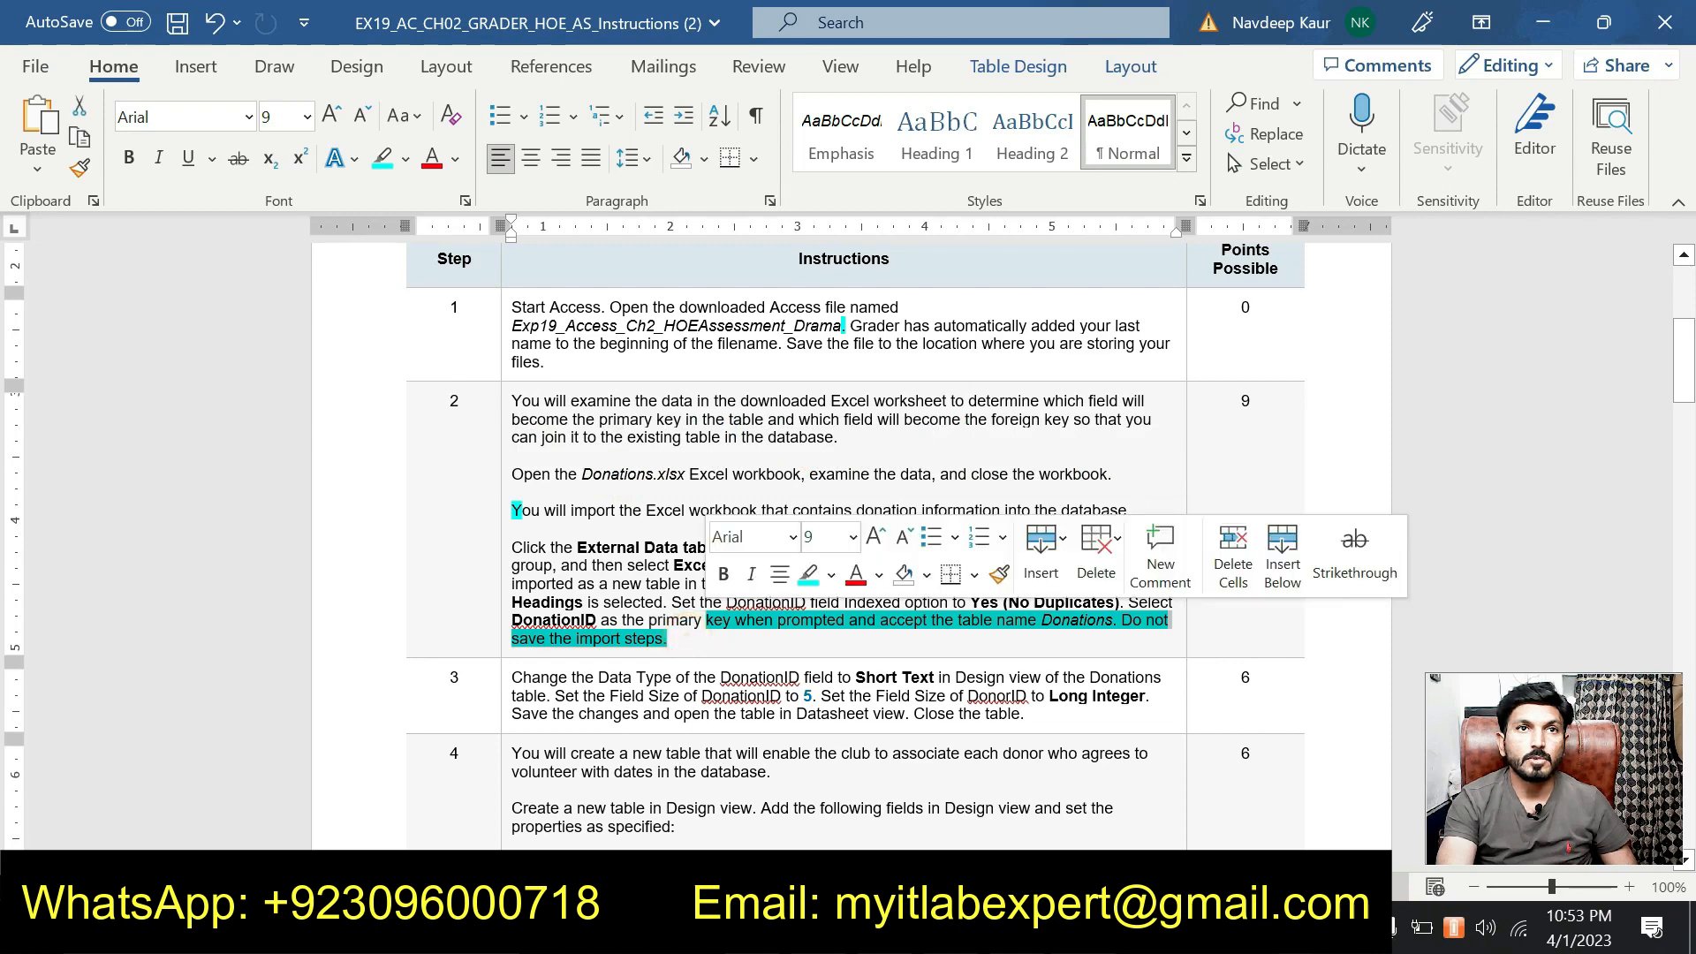
click(808, 575)
scroll(811, 583, down, 3)
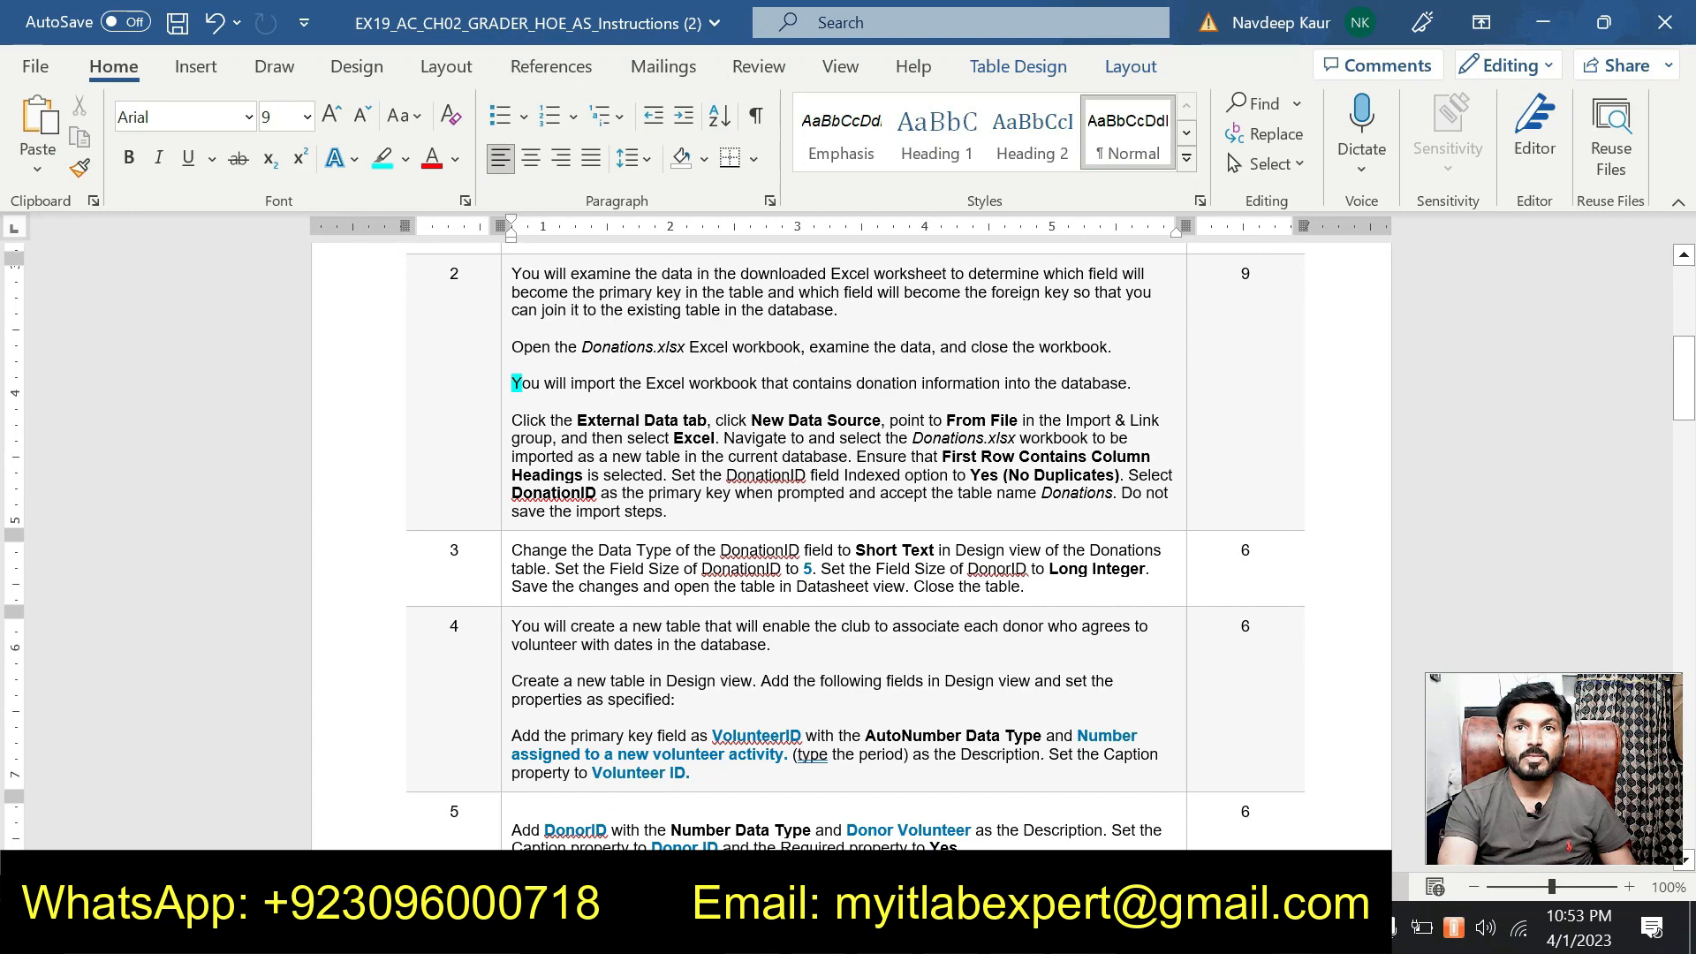
Highlight step 3's instructions on making DonationID Short Text in cyan.
drag(1026, 587, 514, 550)
click(646, 518)
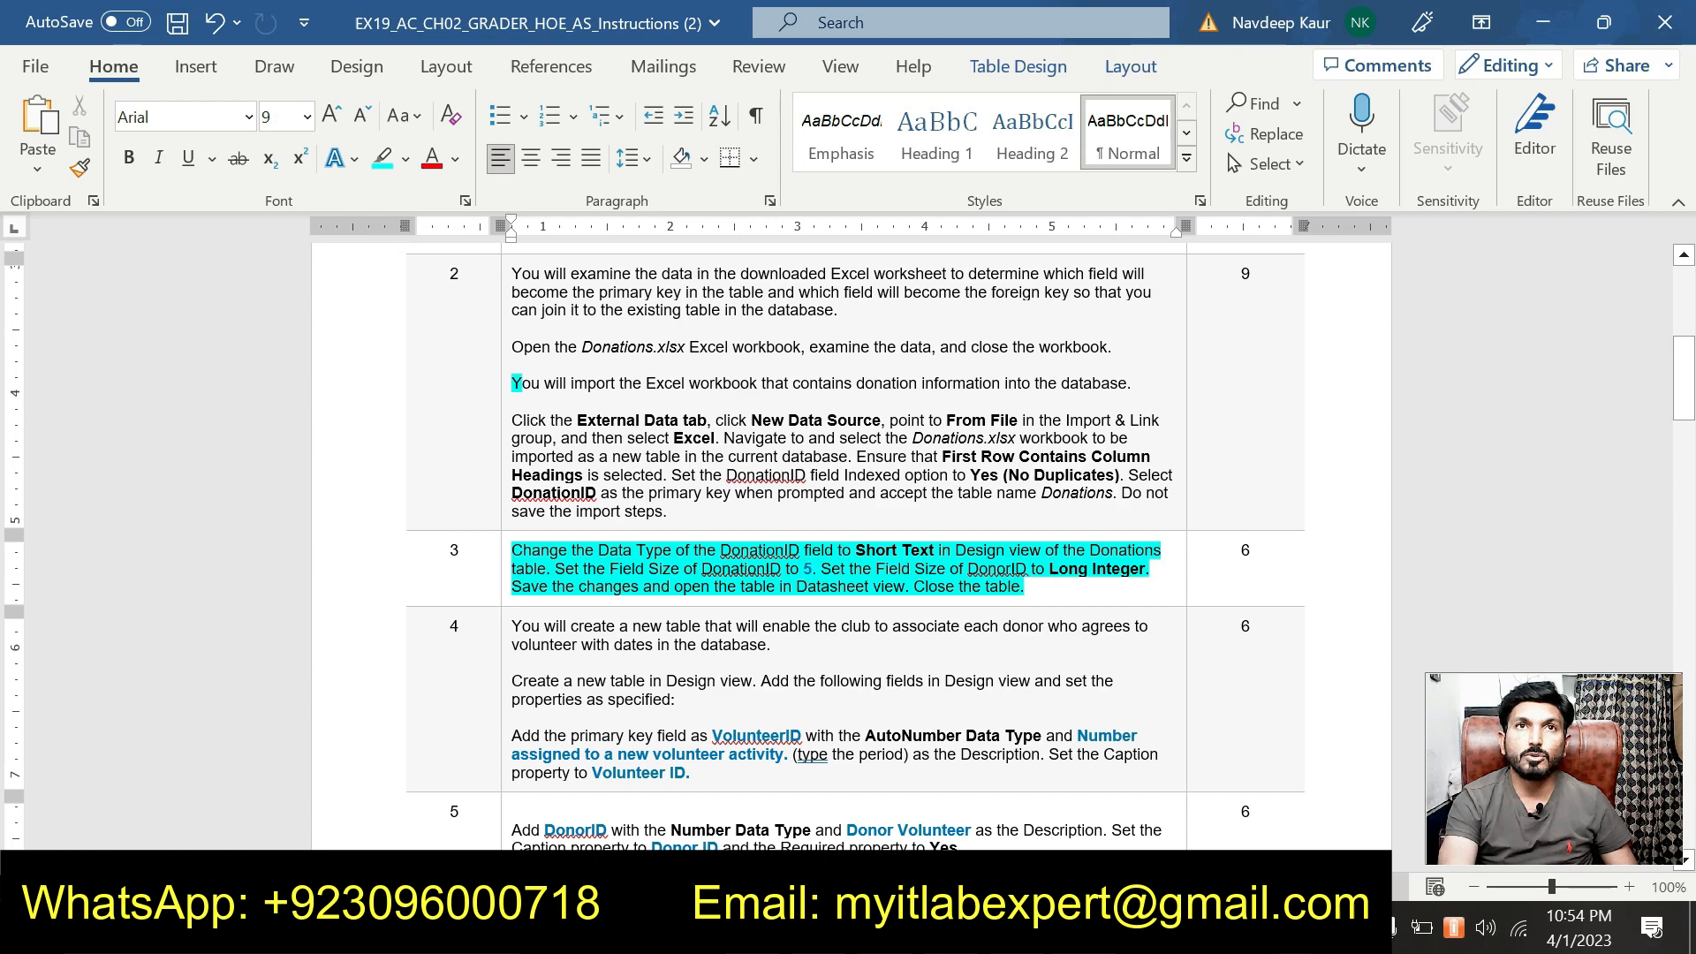
scroll(848, 545, up, 2)
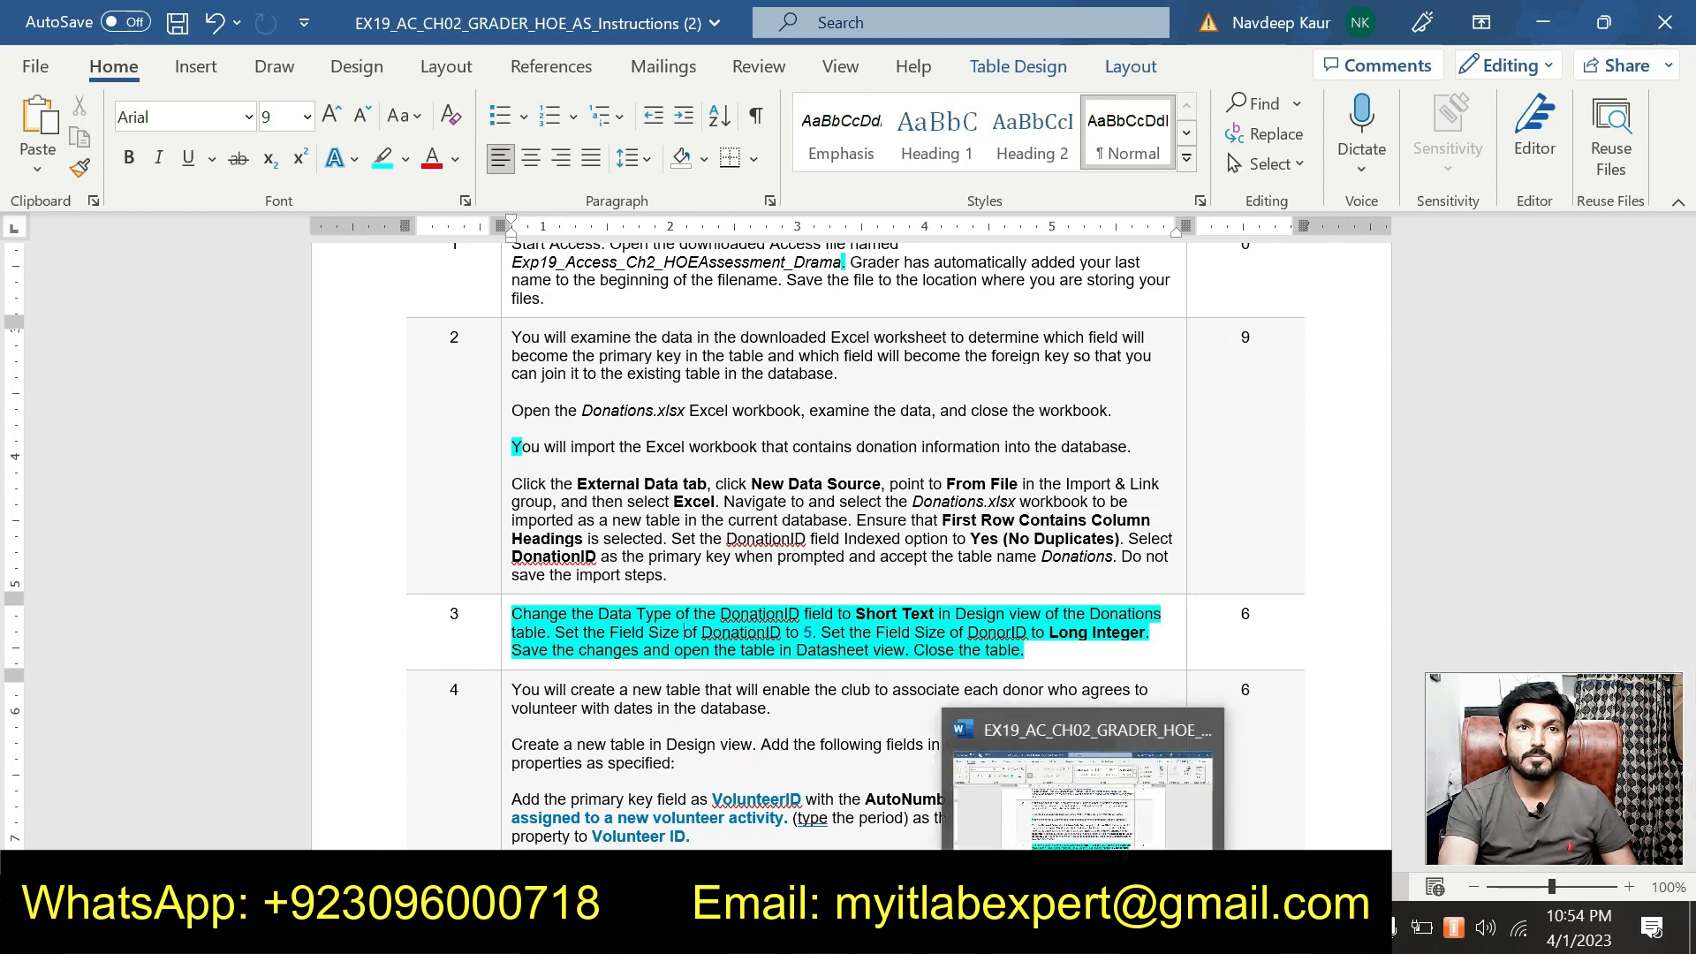
Open the Donations table in Access and switch it to Design view.
click(1018, 927)
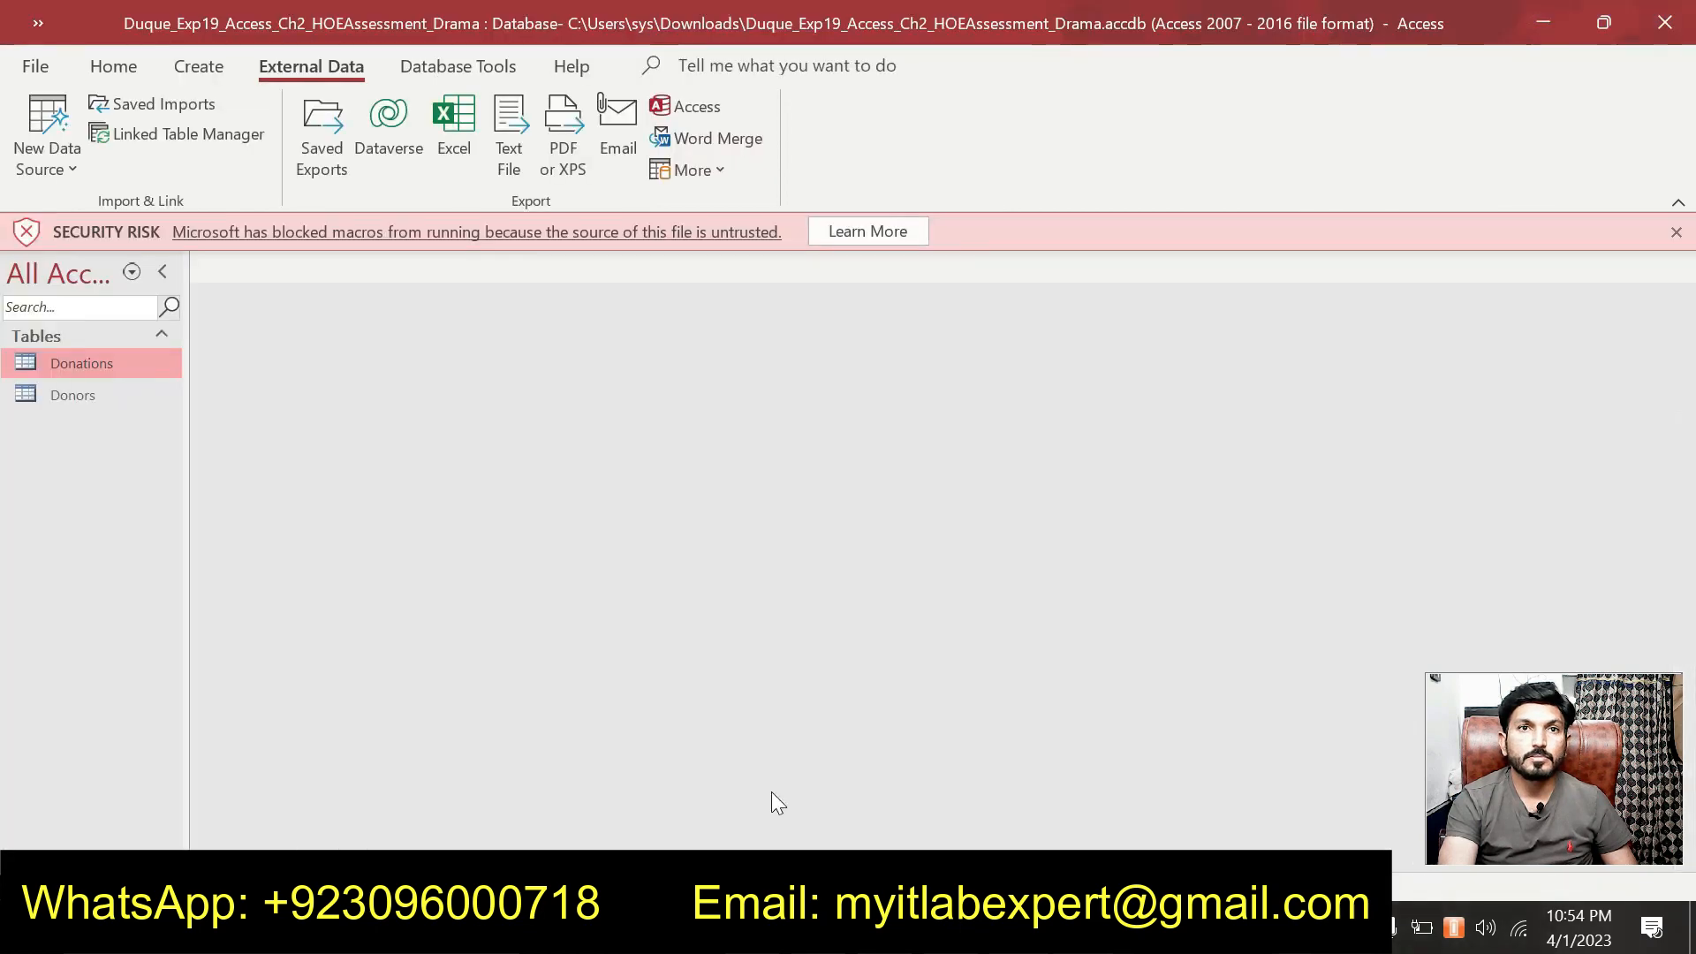
double_click(122, 366)
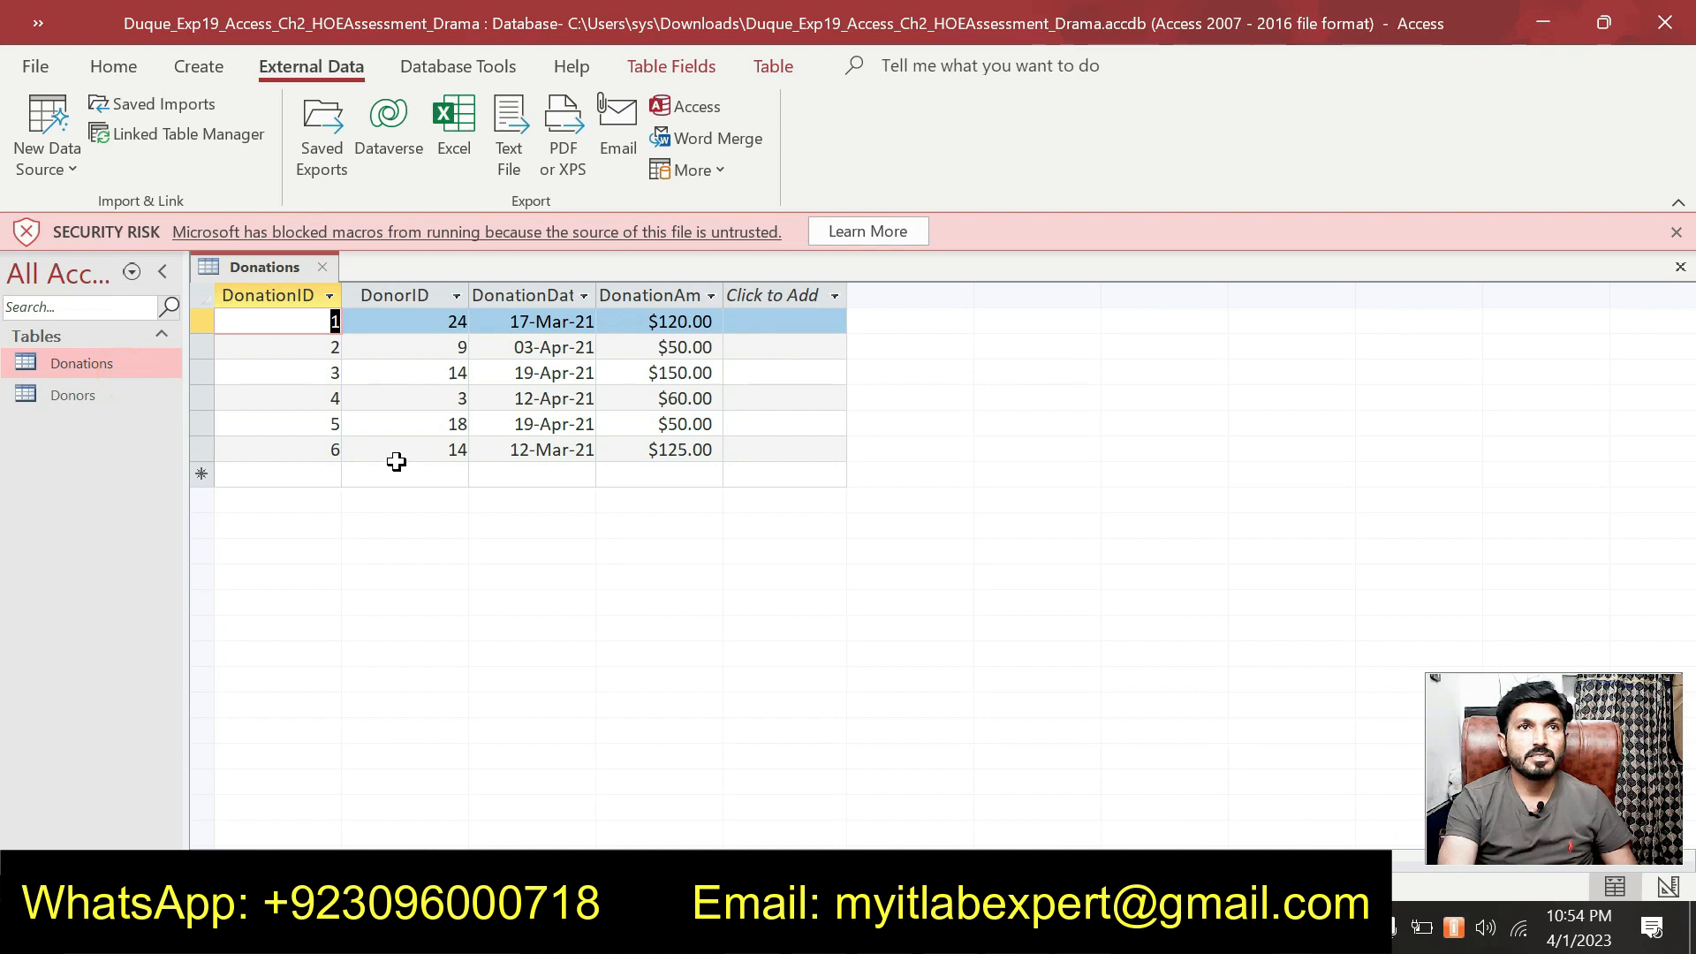
right_click(274, 268)
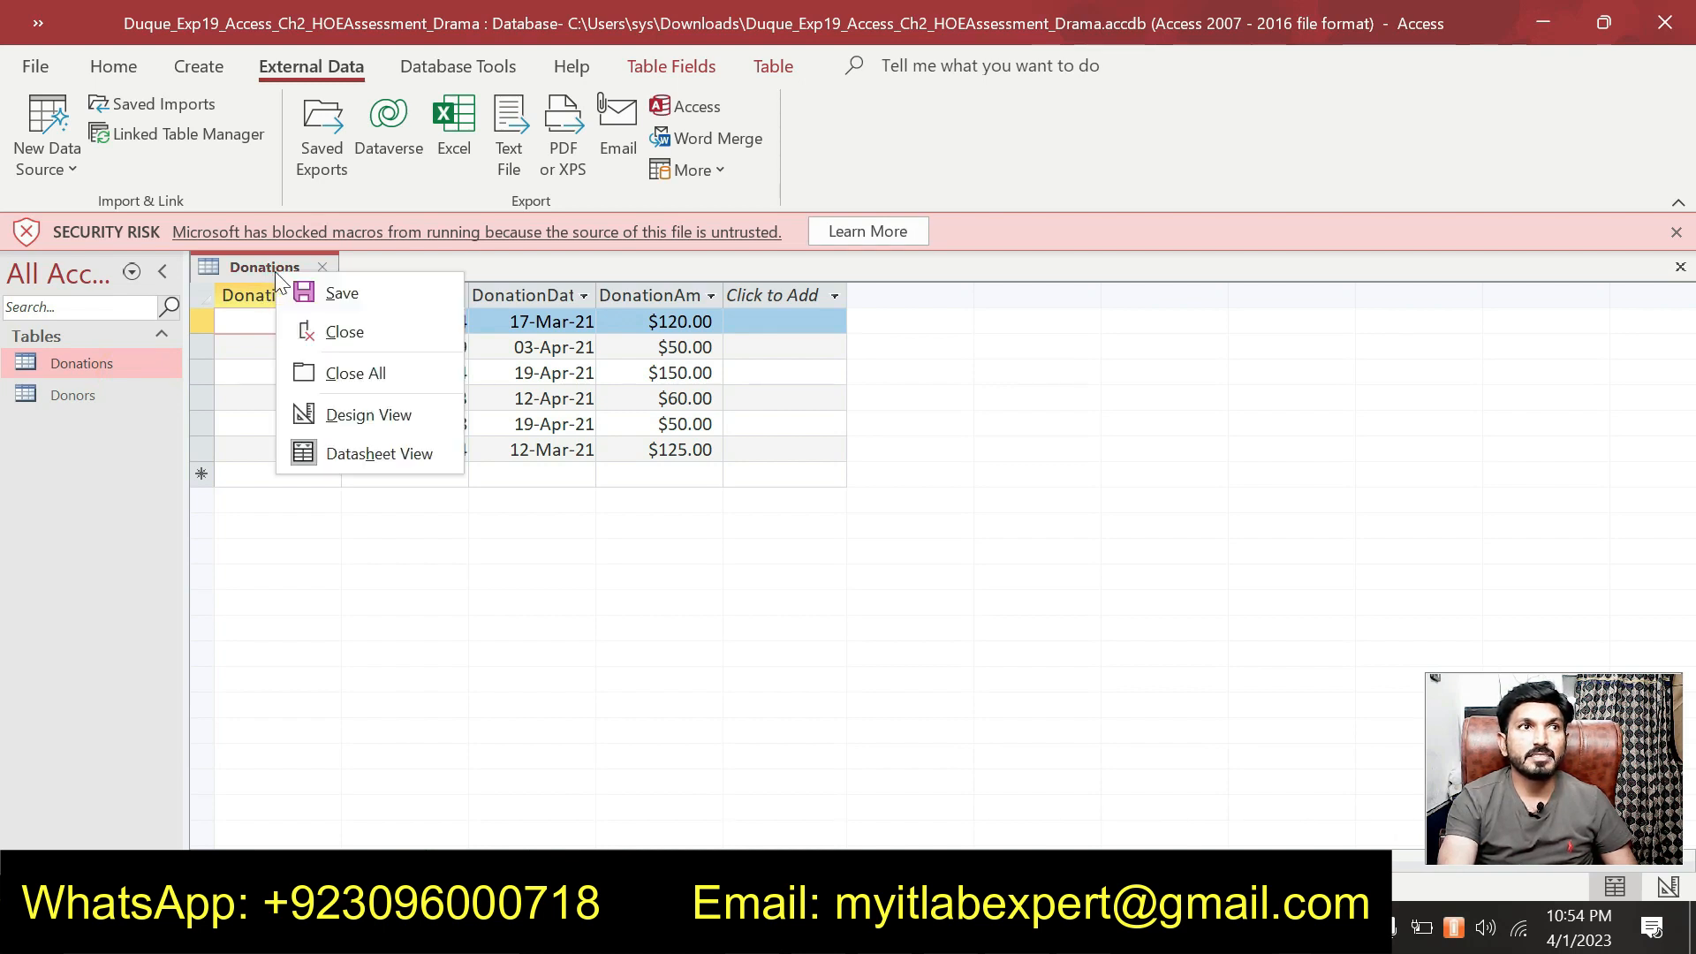
click(339, 413)
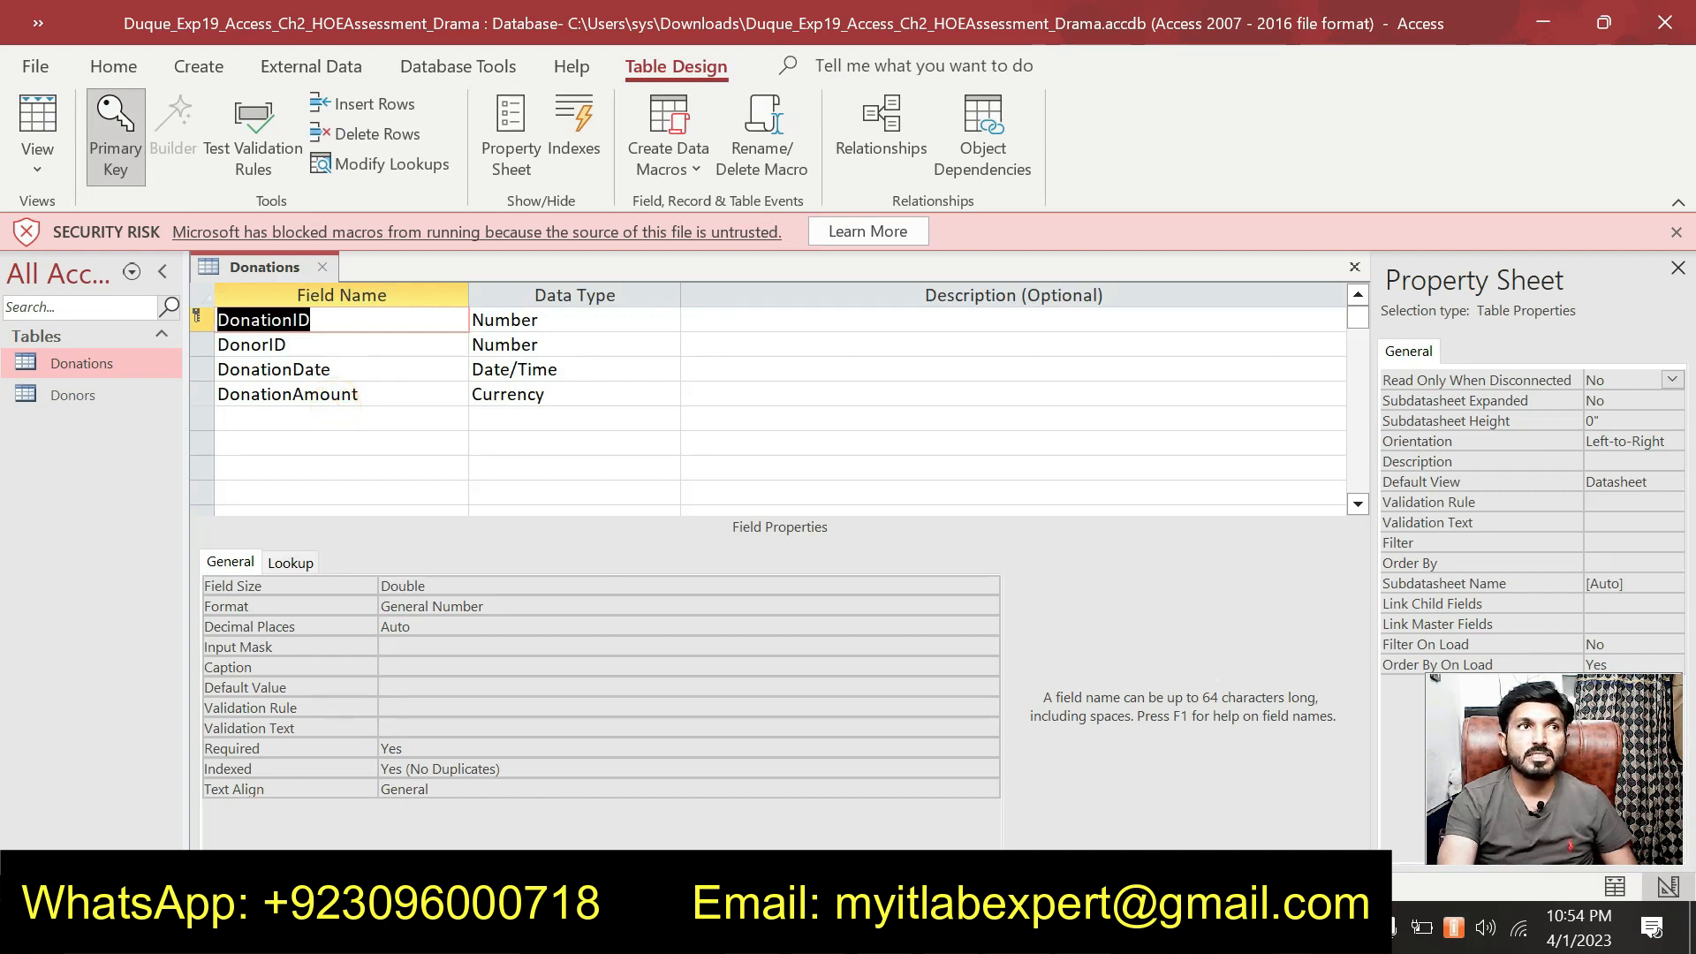
Make DonationID a Short Text field with field size 5.
click(574, 320)
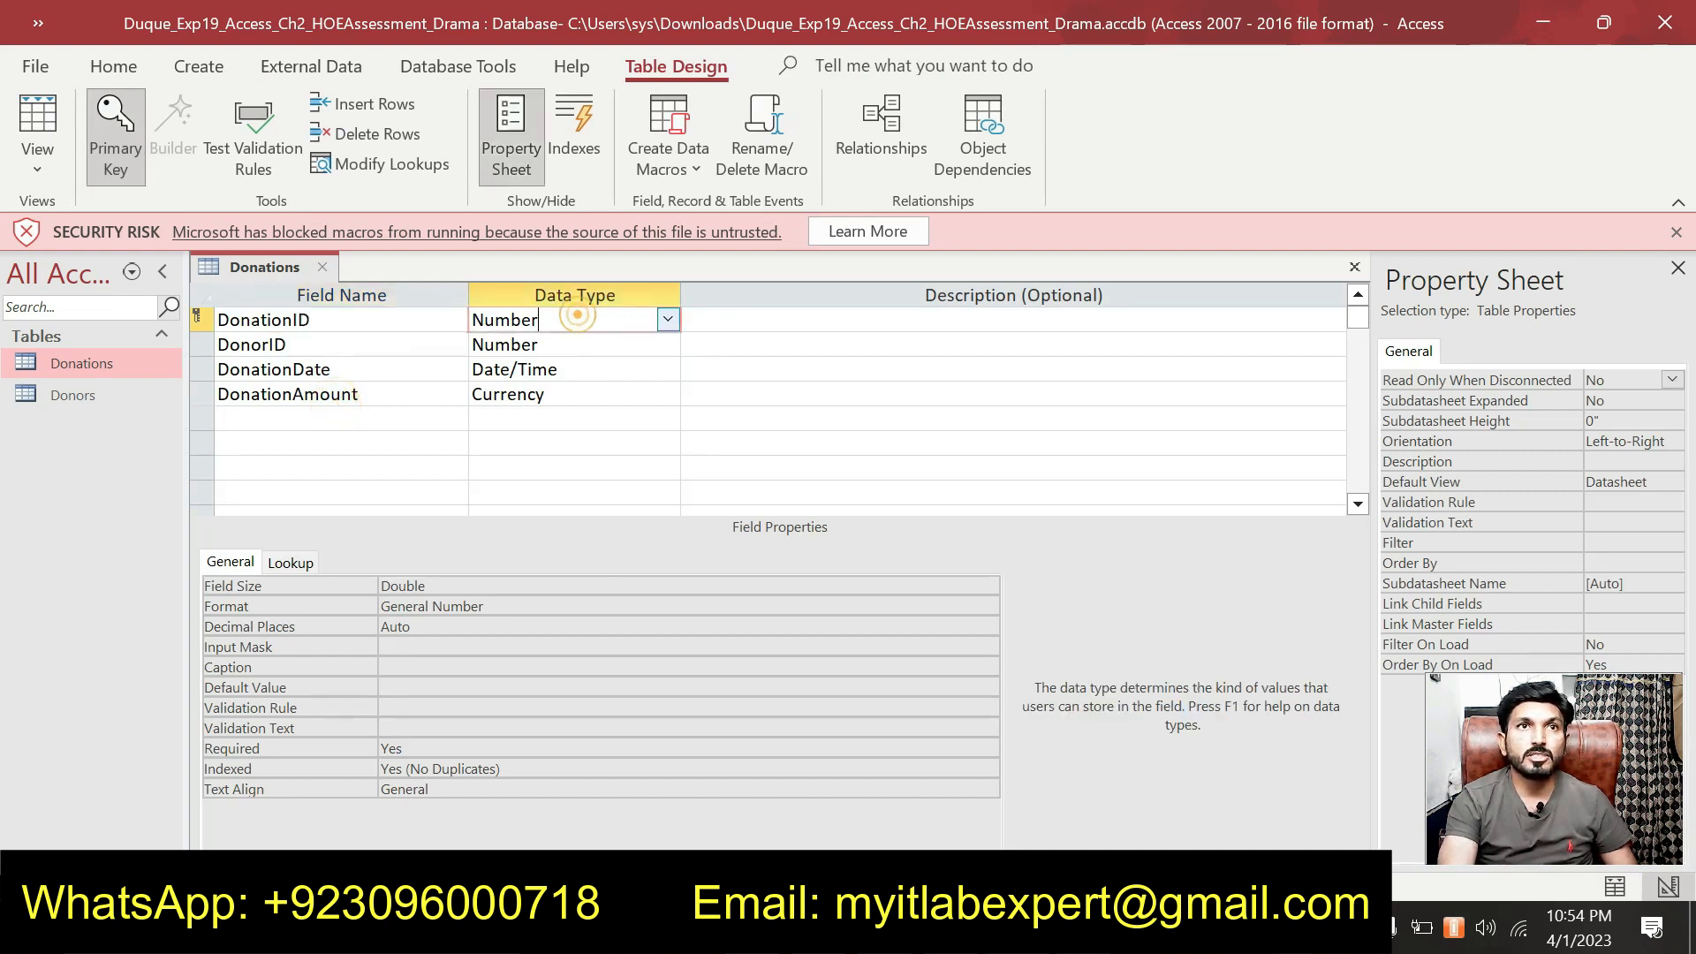
click(668, 320)
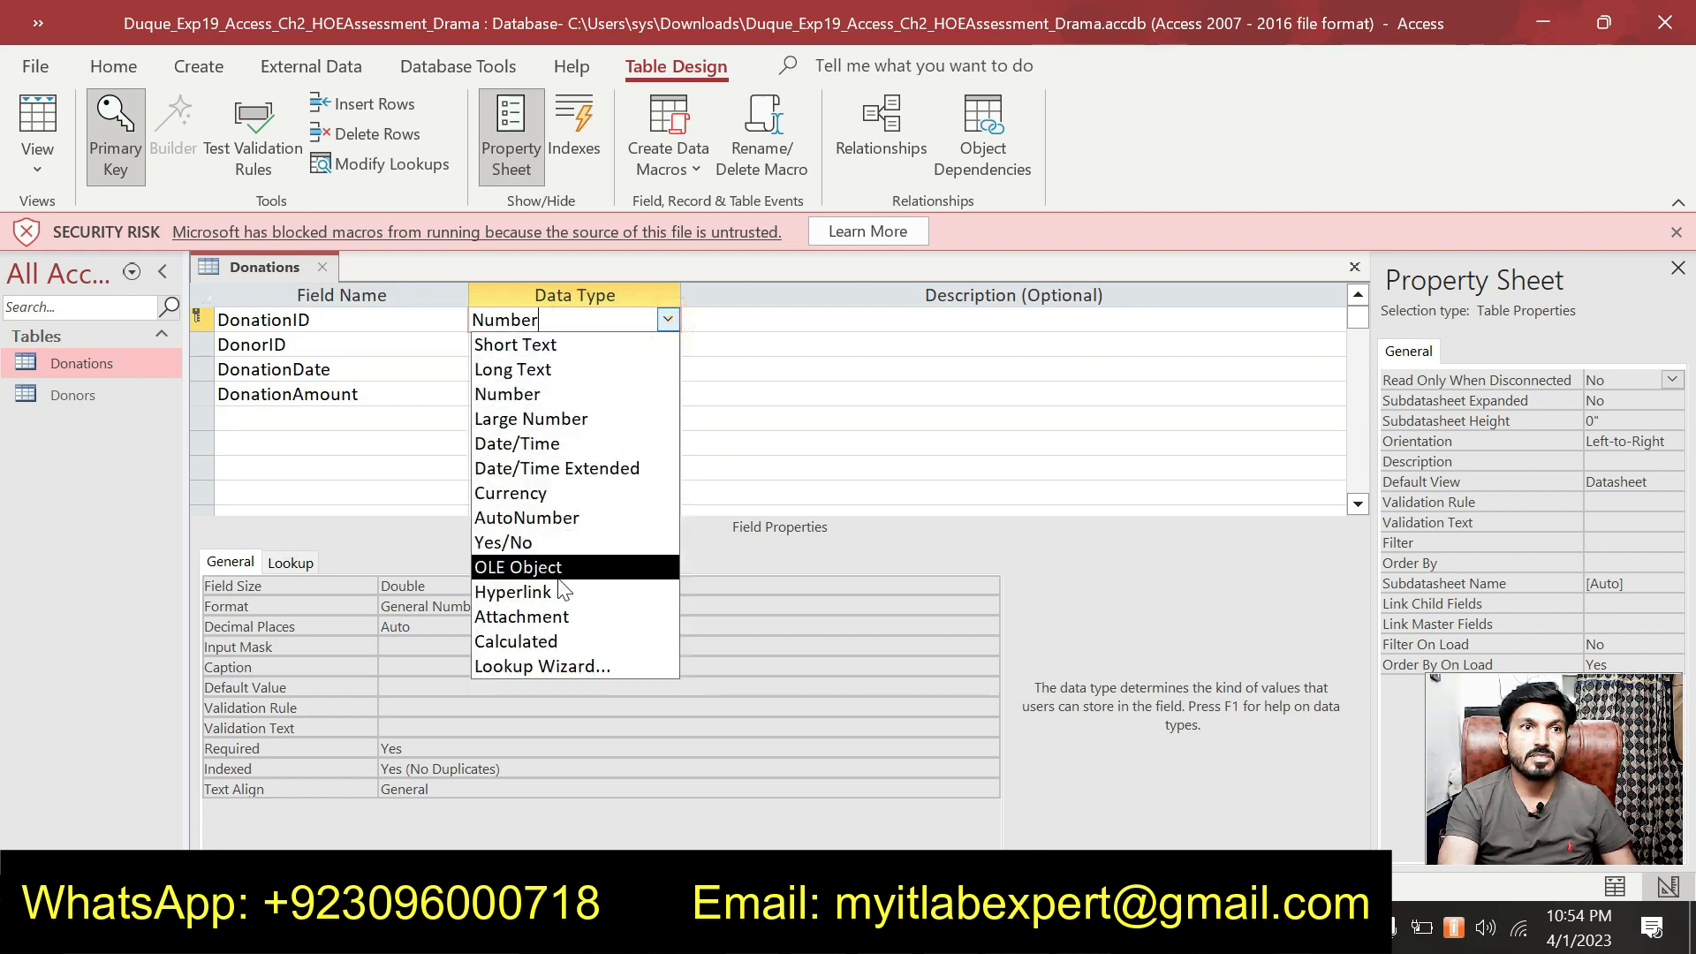
click(550, 348)
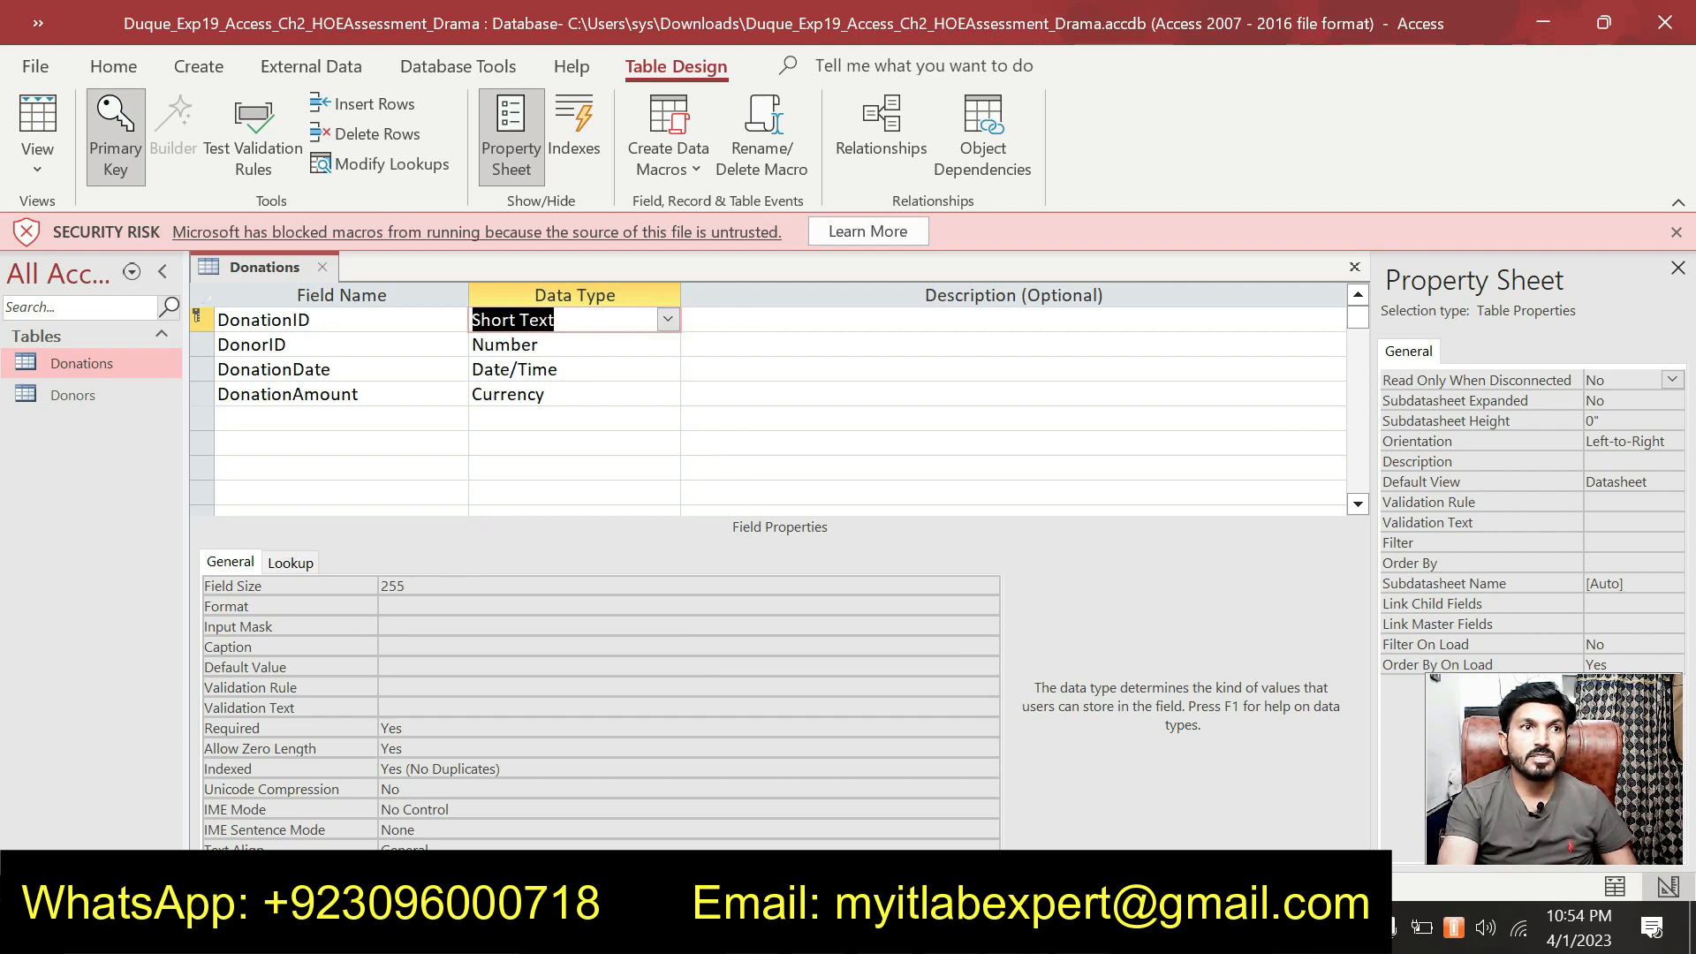
double_click(402, 585)
text(5)
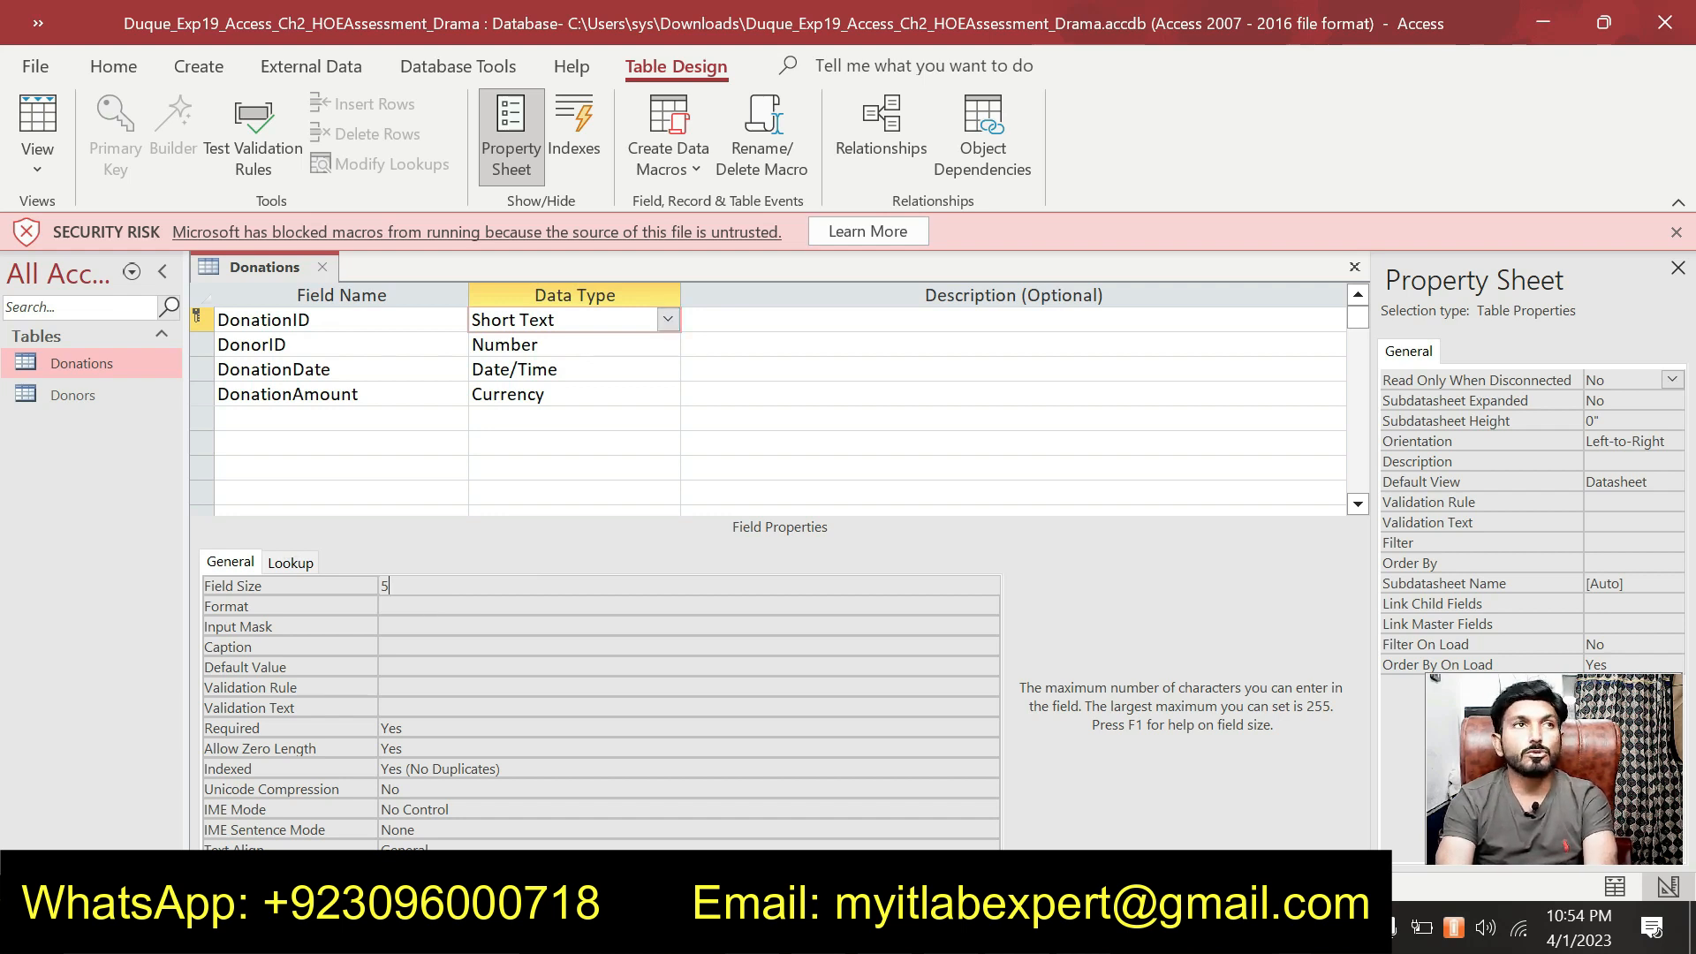
Change DonorID's Field Size from Double to Long Integer, checking step 3 in Word.
click(354, 344)
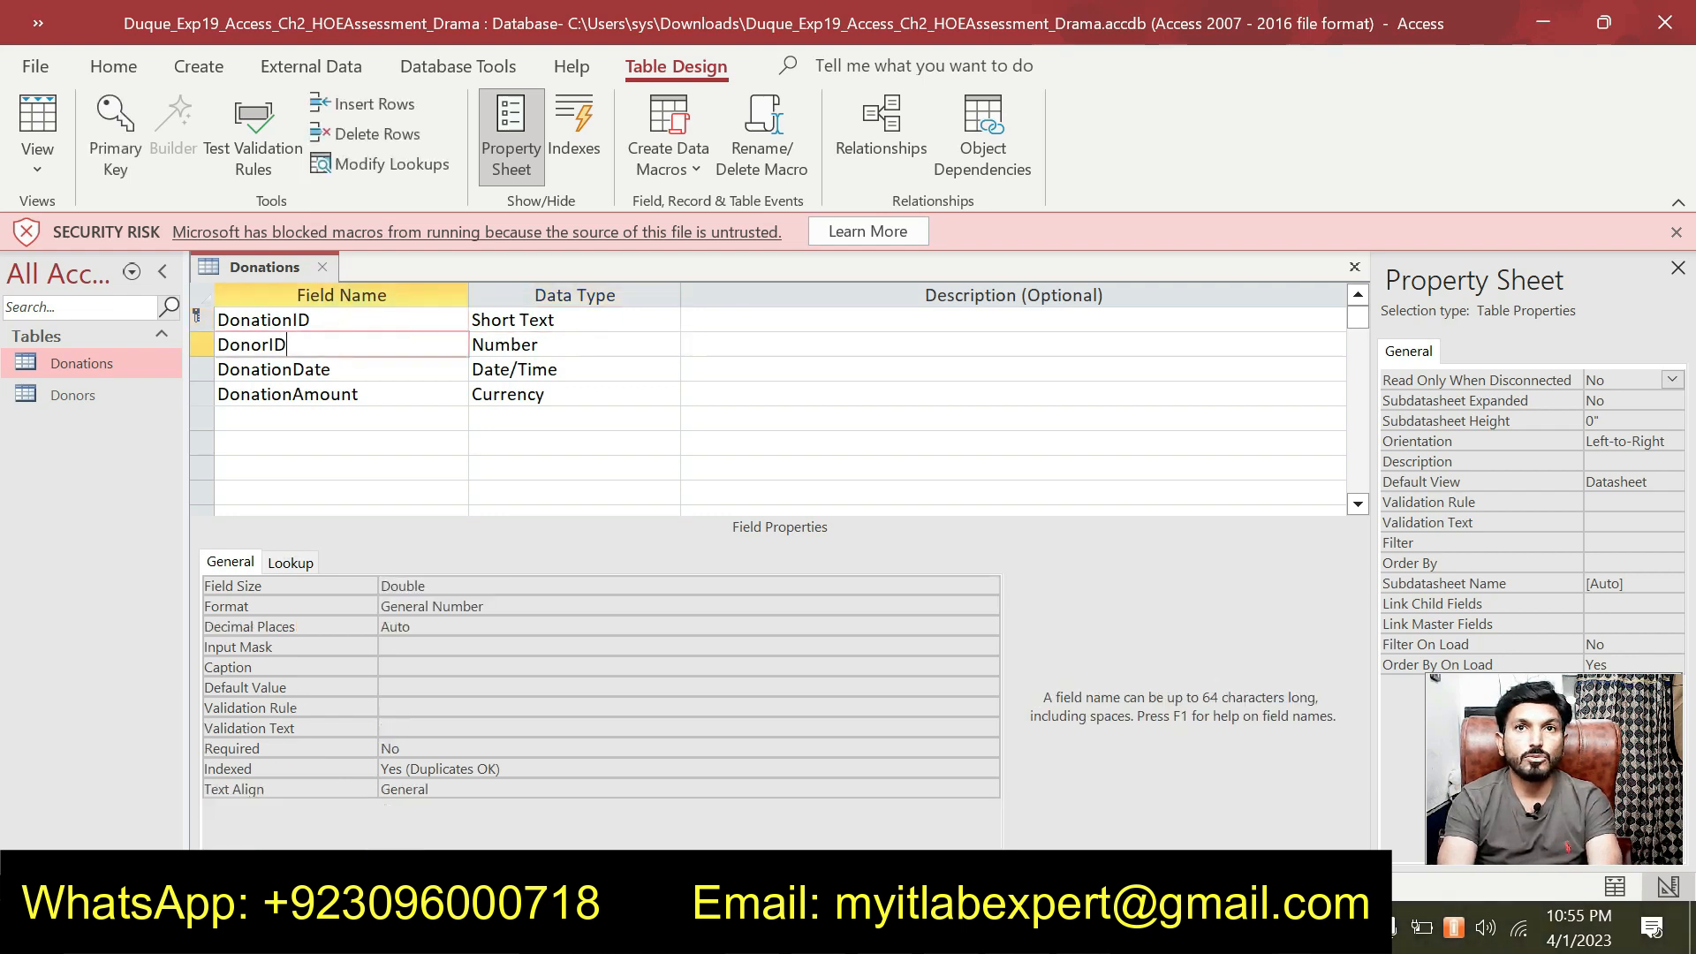
click(922, 585)
click(987, 586)
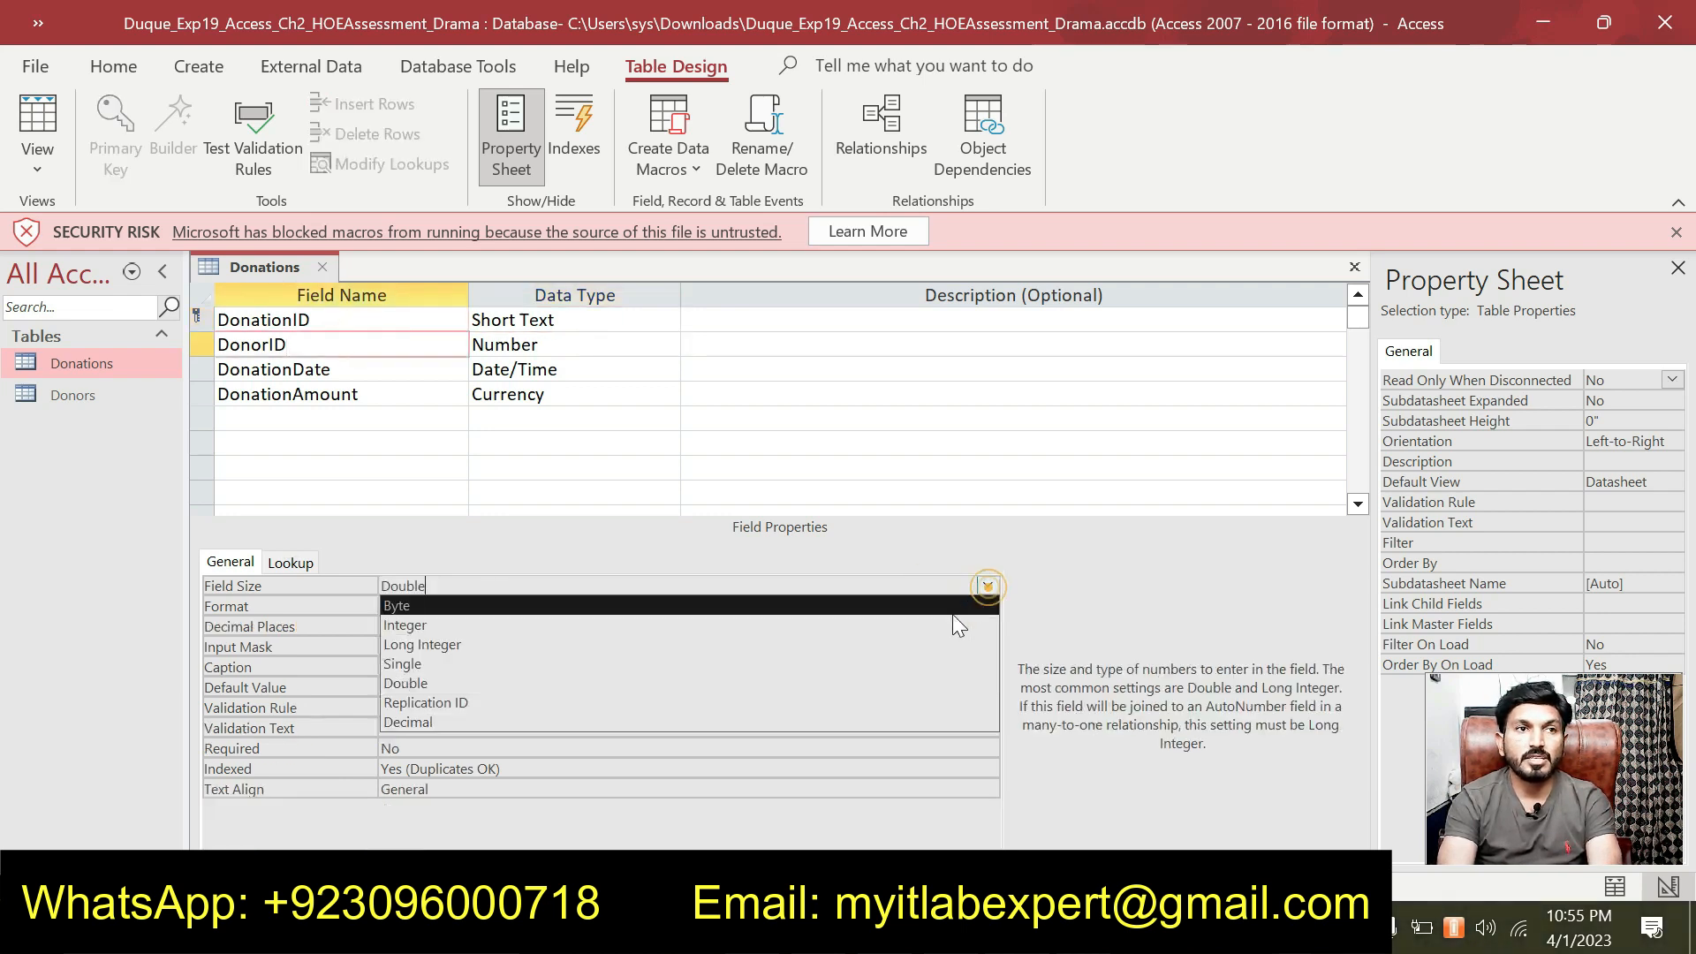
click(771, 655)
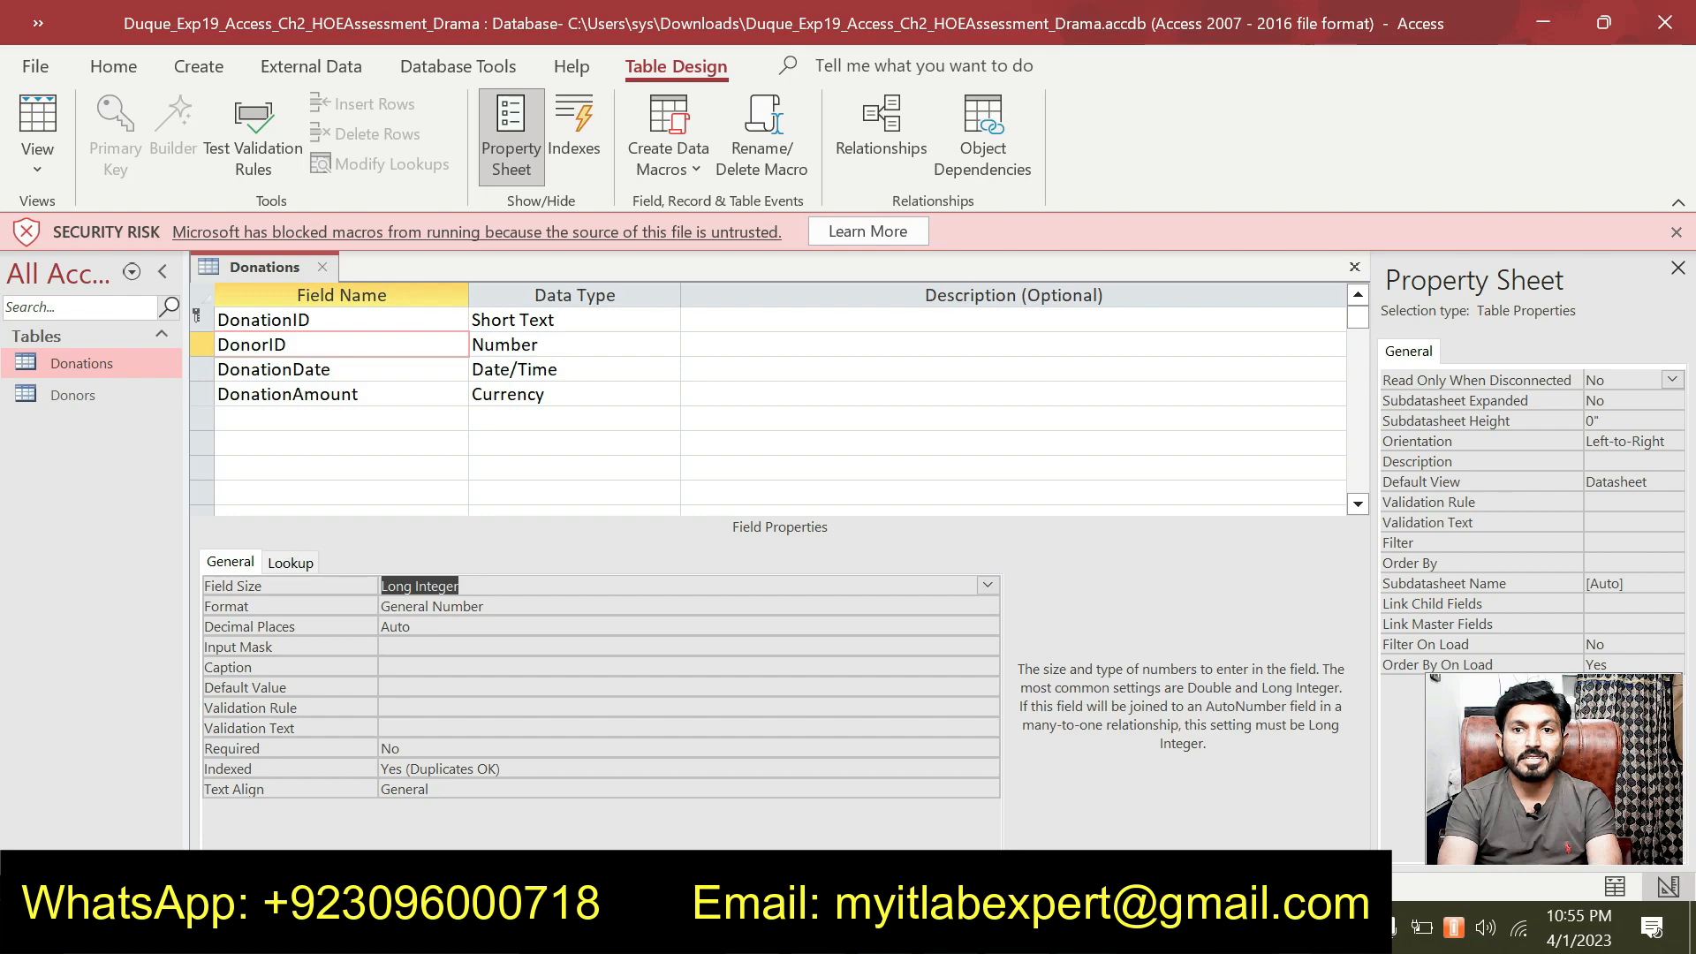
key(alt+Tab)
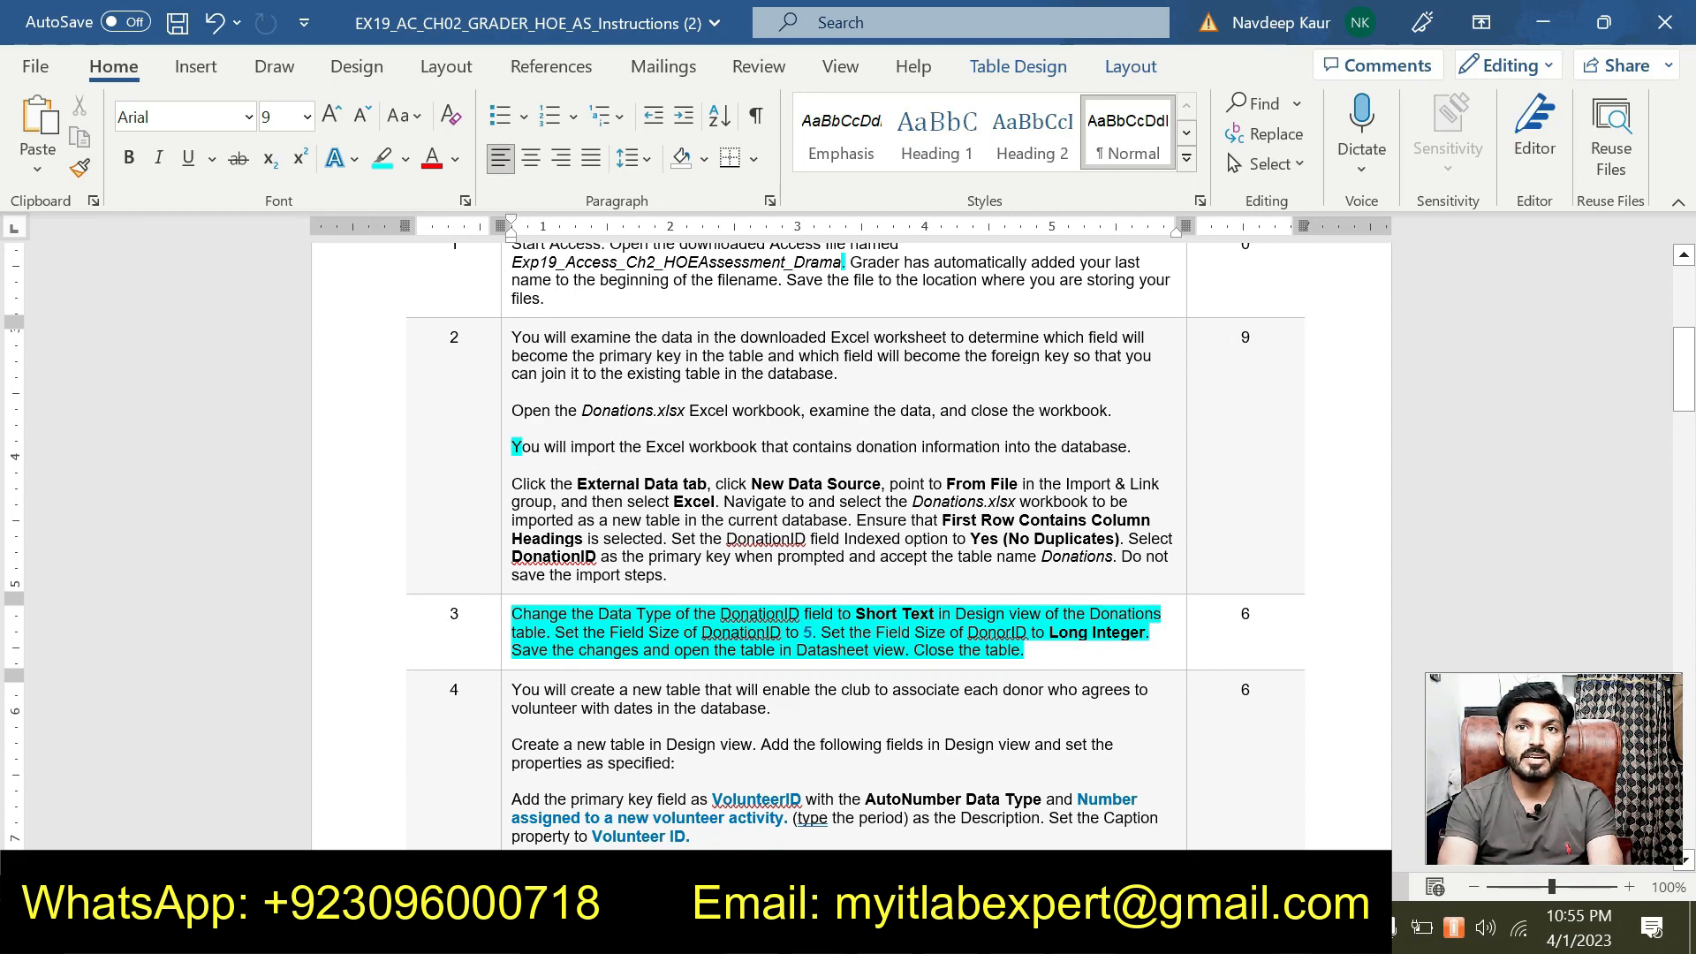
key(alt+Tab)
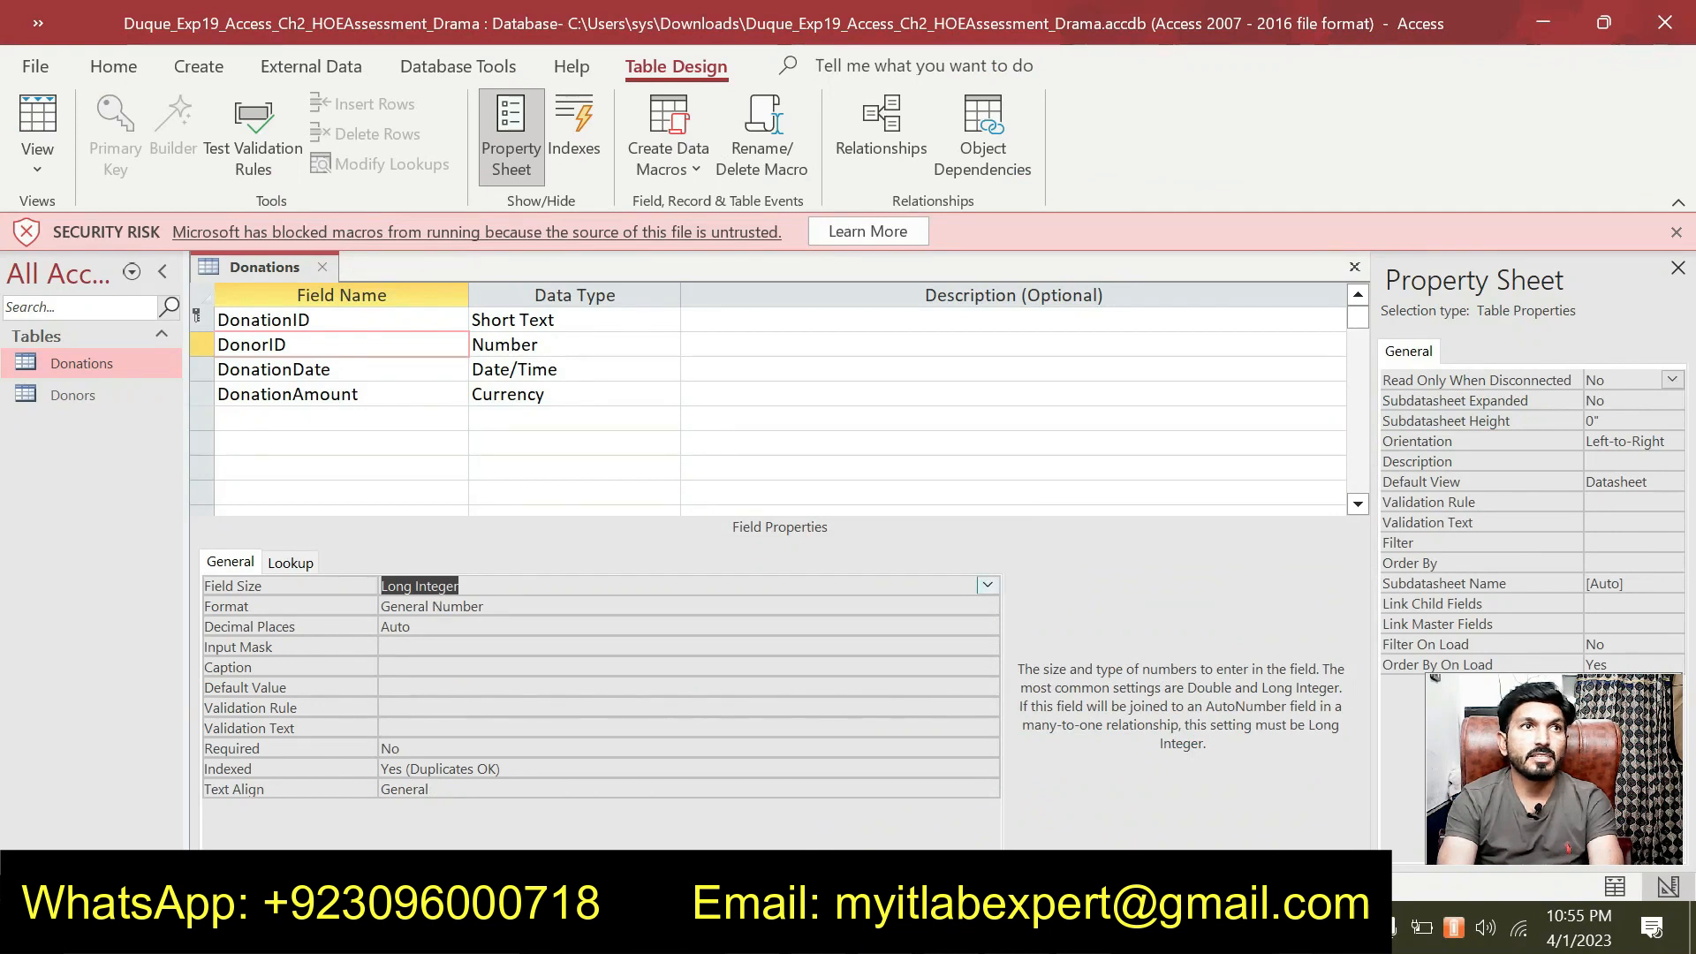
right_click(273, 267)
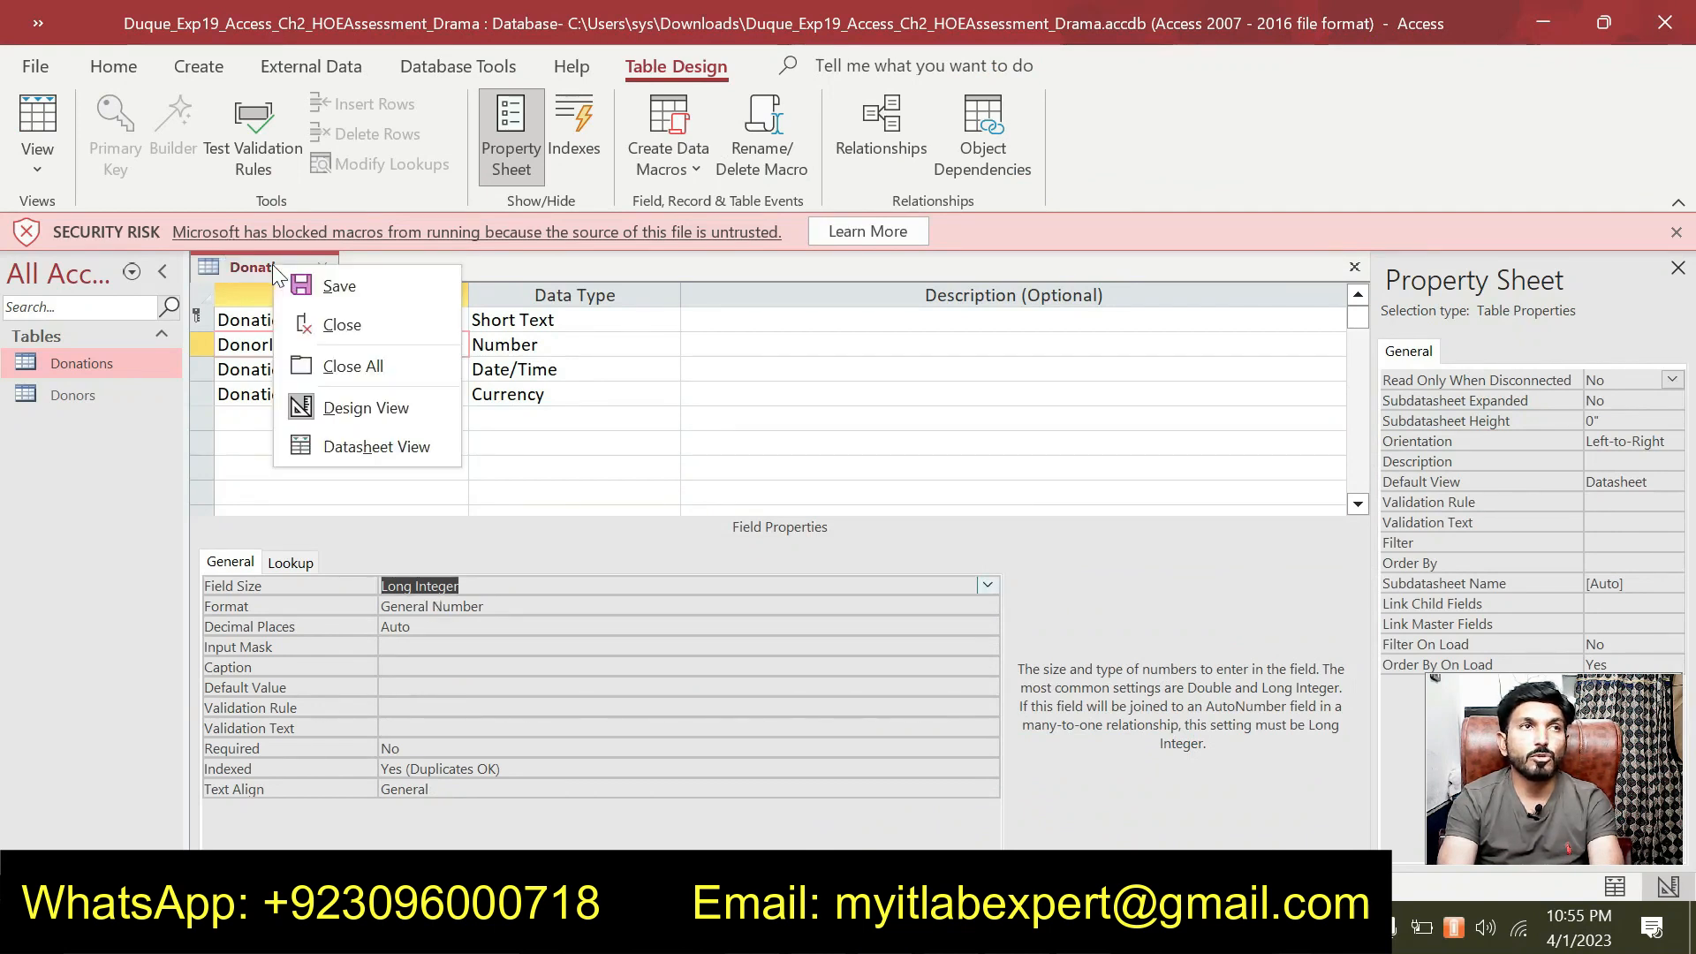
Save the Donations table's design changes, accepting the data-loss warning, and close the table.
click(362, 447)
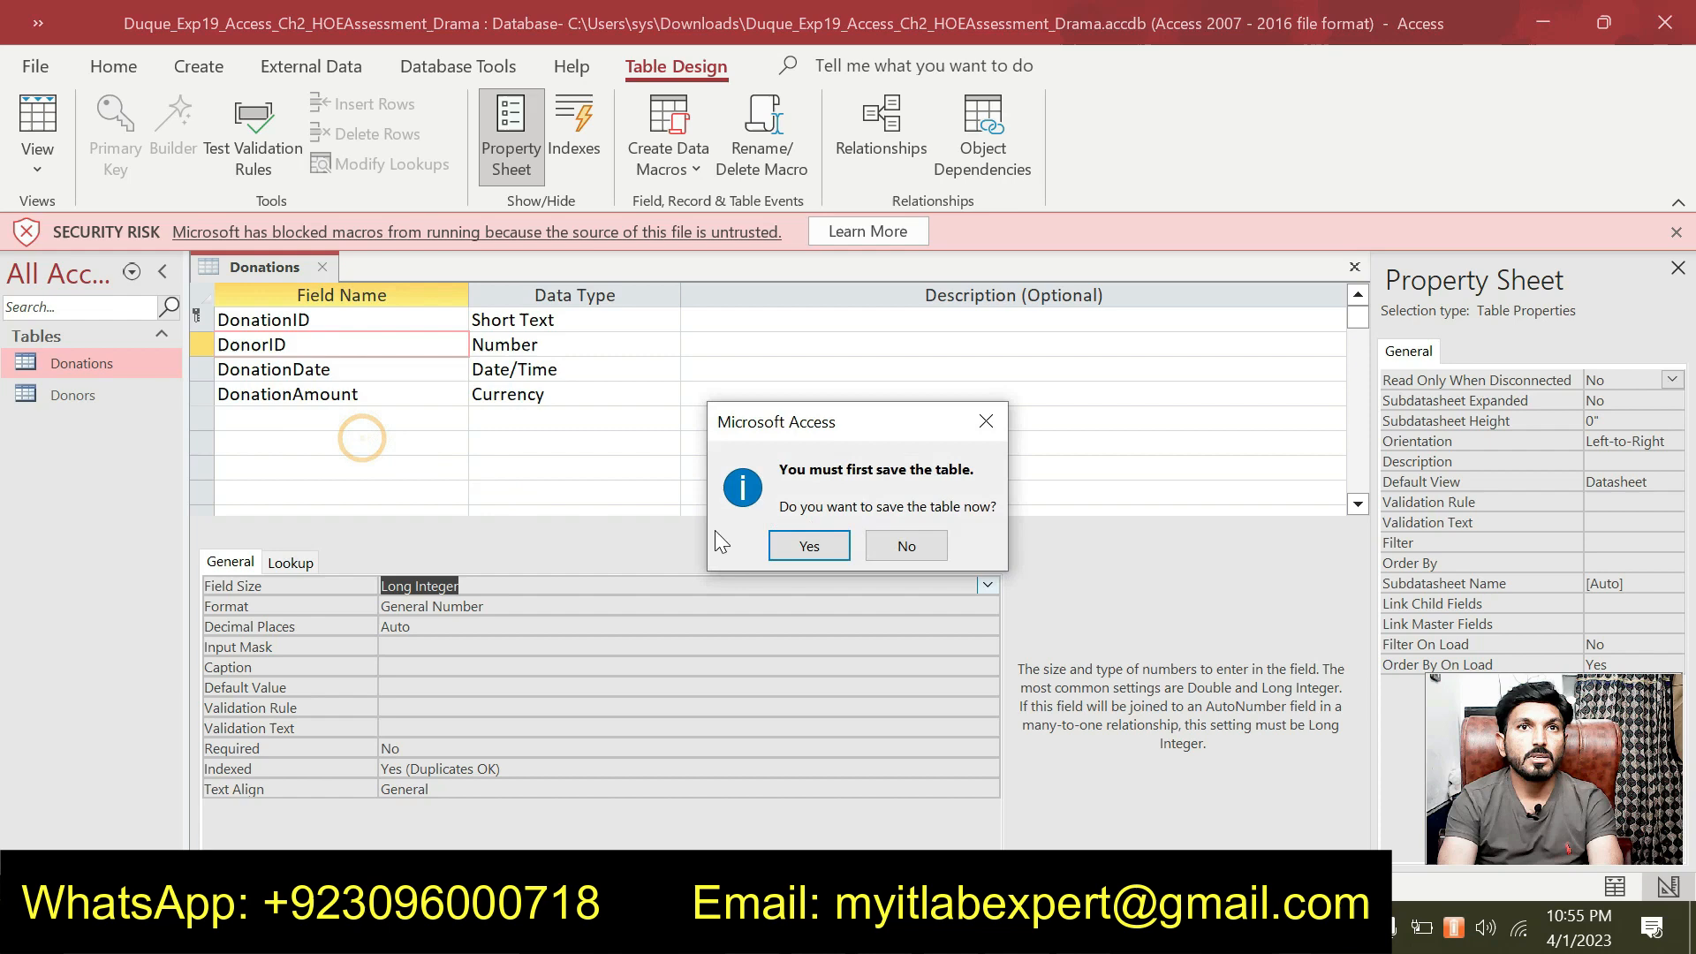
click(791, 548)
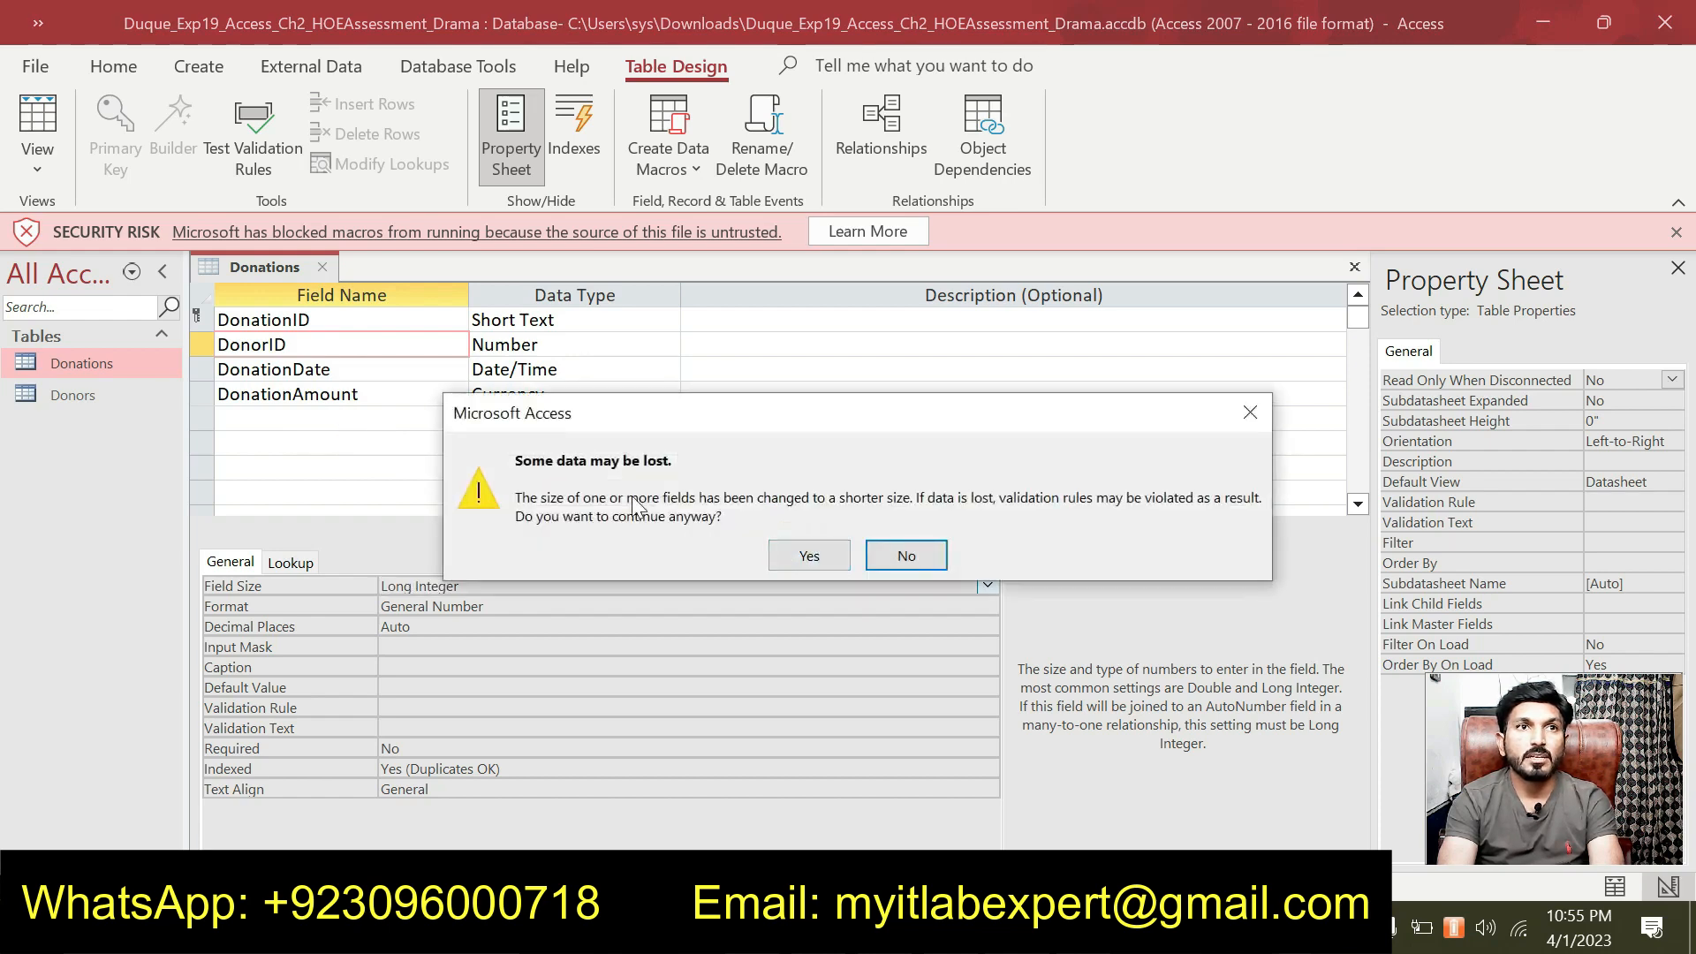
click(807, 555)
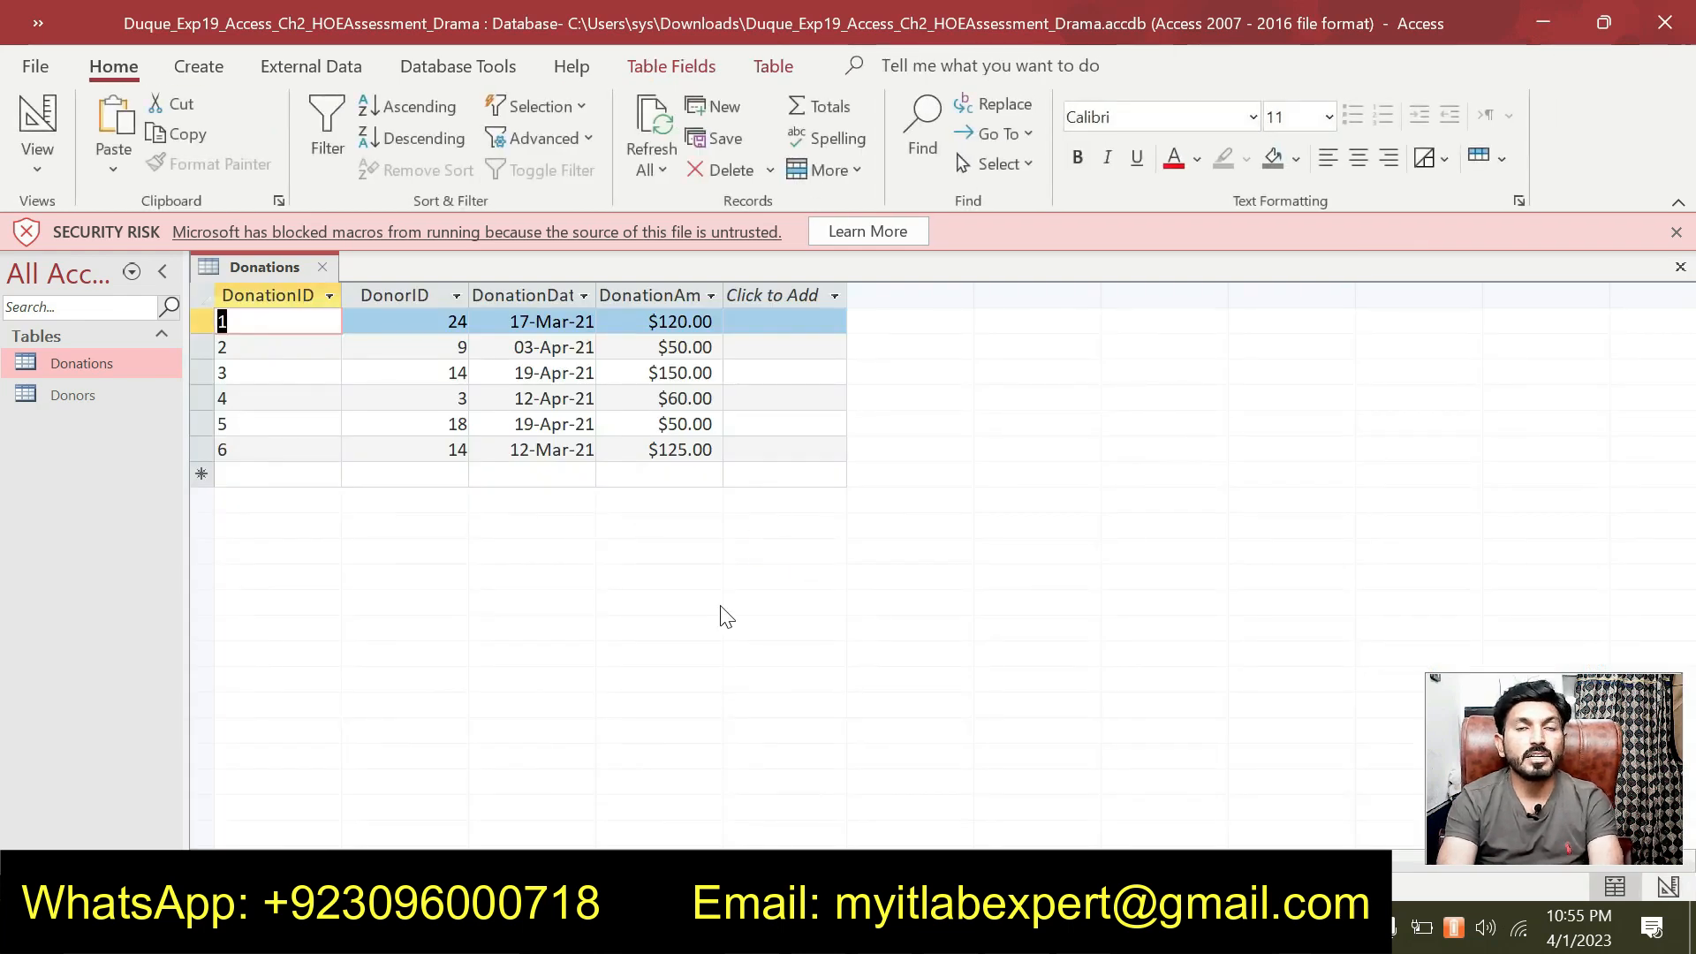
right_click(276, 266)
click(335, 326)
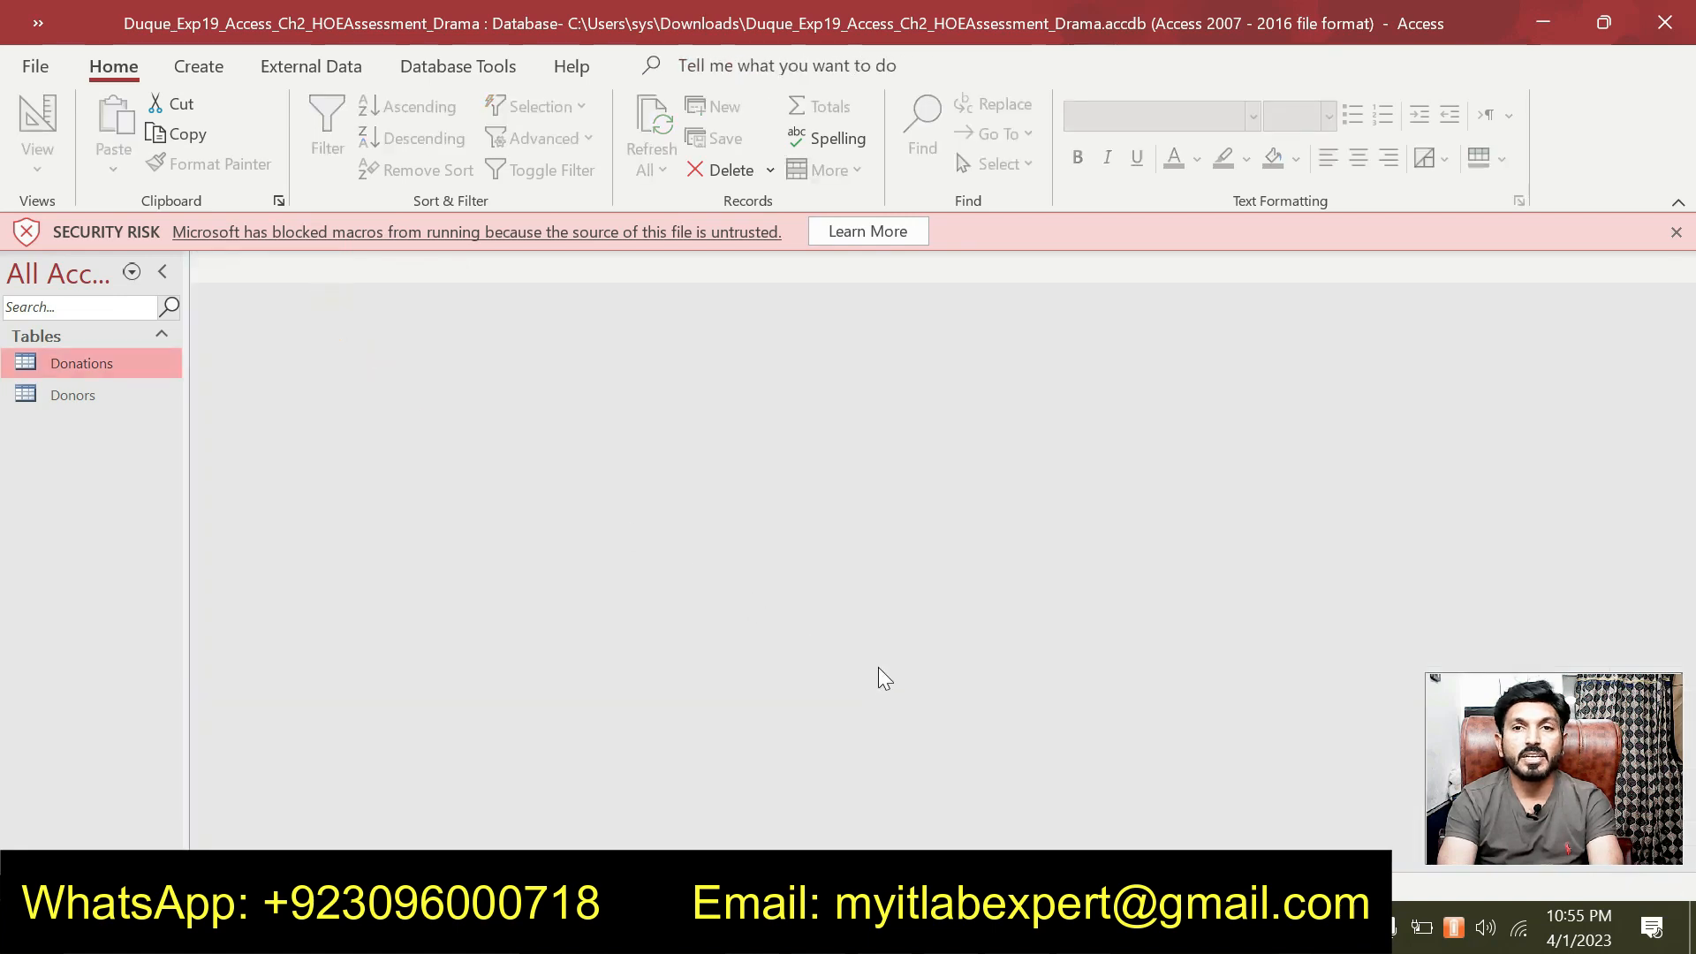
Remove the cyan highlight from step 3 in the Word instructions.
key(alt+Tab)
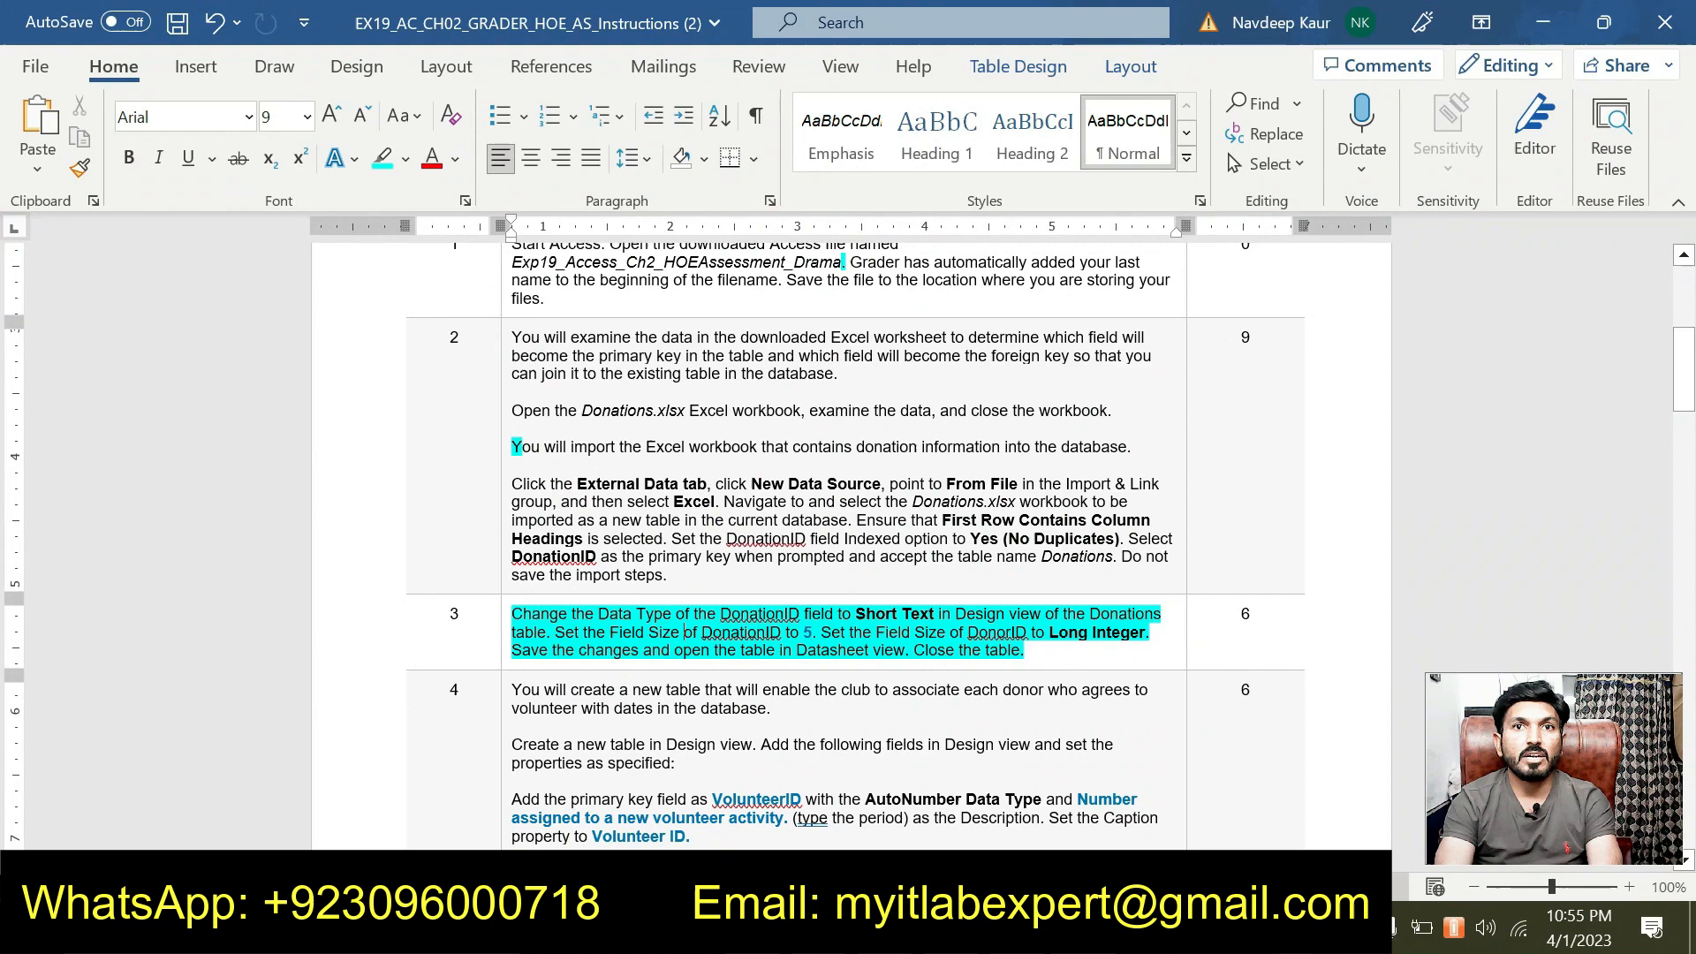
drag(1029, 651, 512, 614)
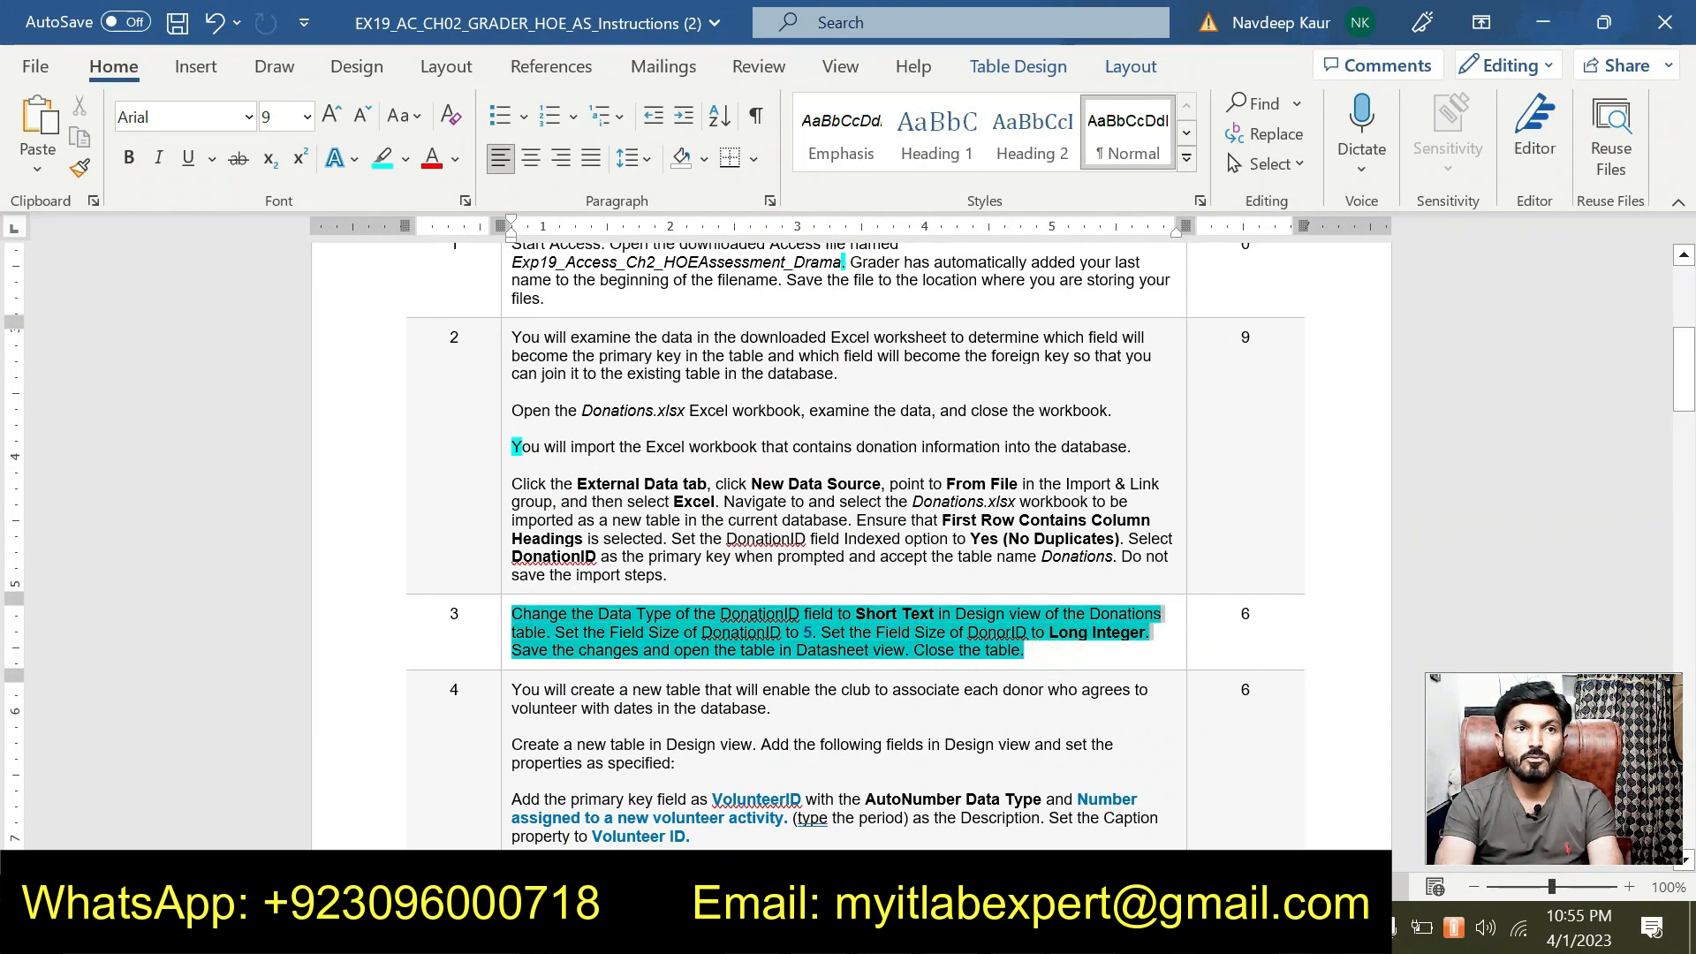
click(626, 581)
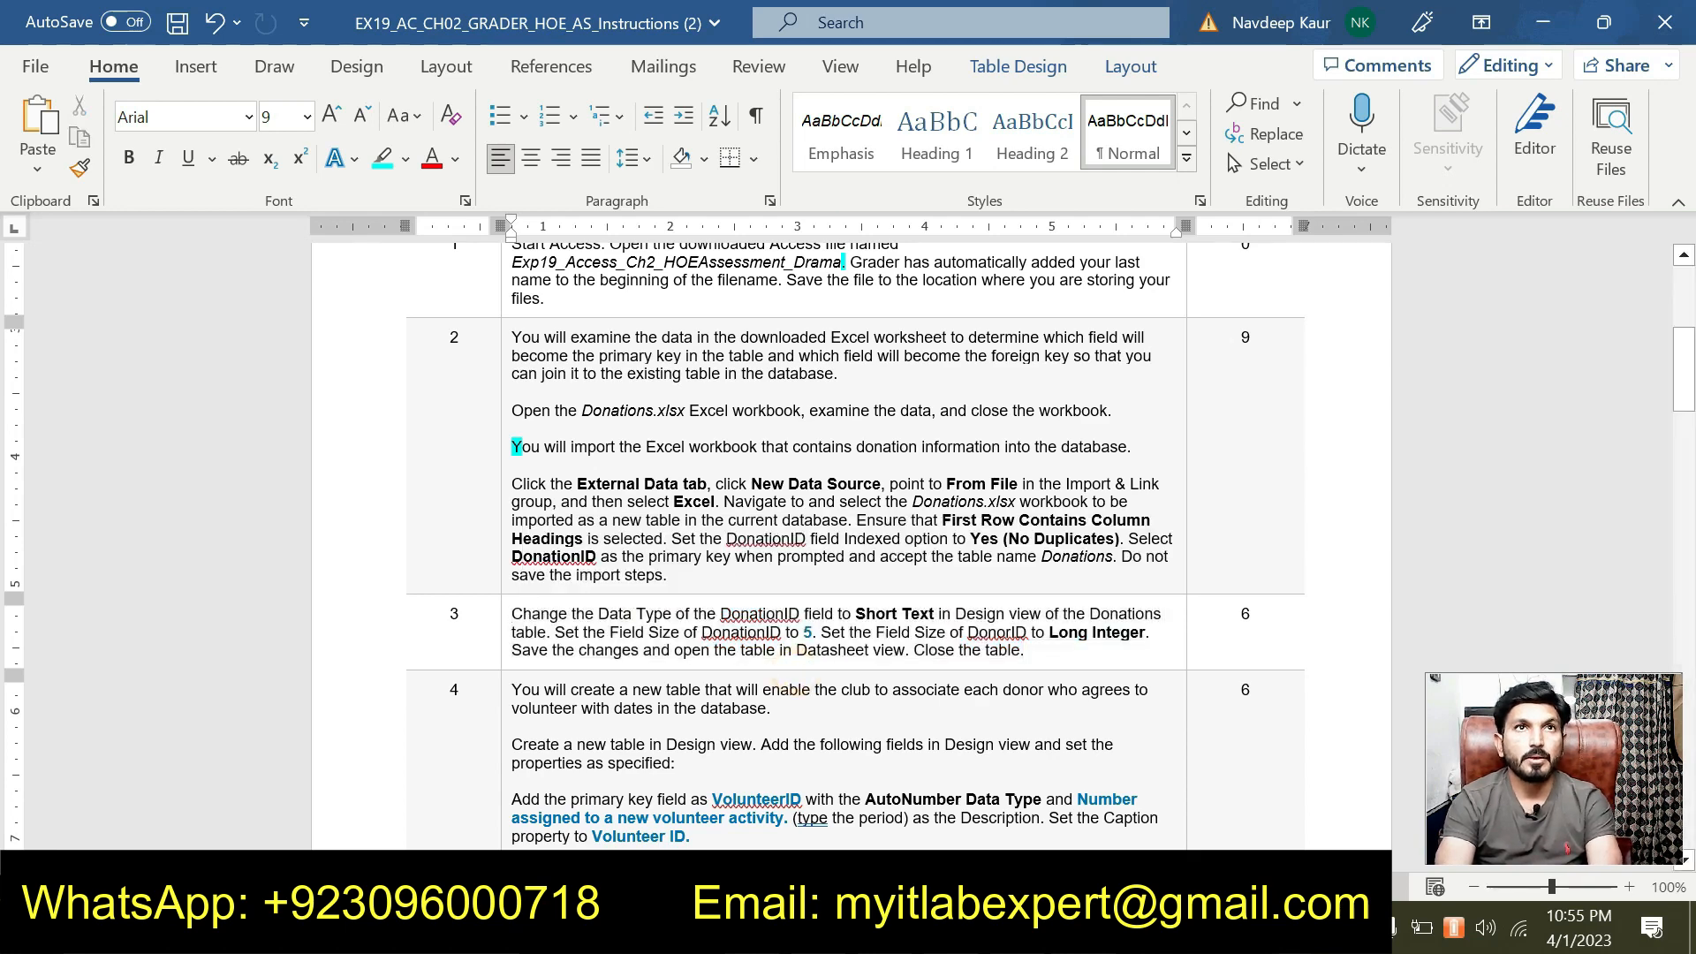
Highlight step 4's create-a-new-table sentence in cyan.
scroll(840, 530, down, 5)
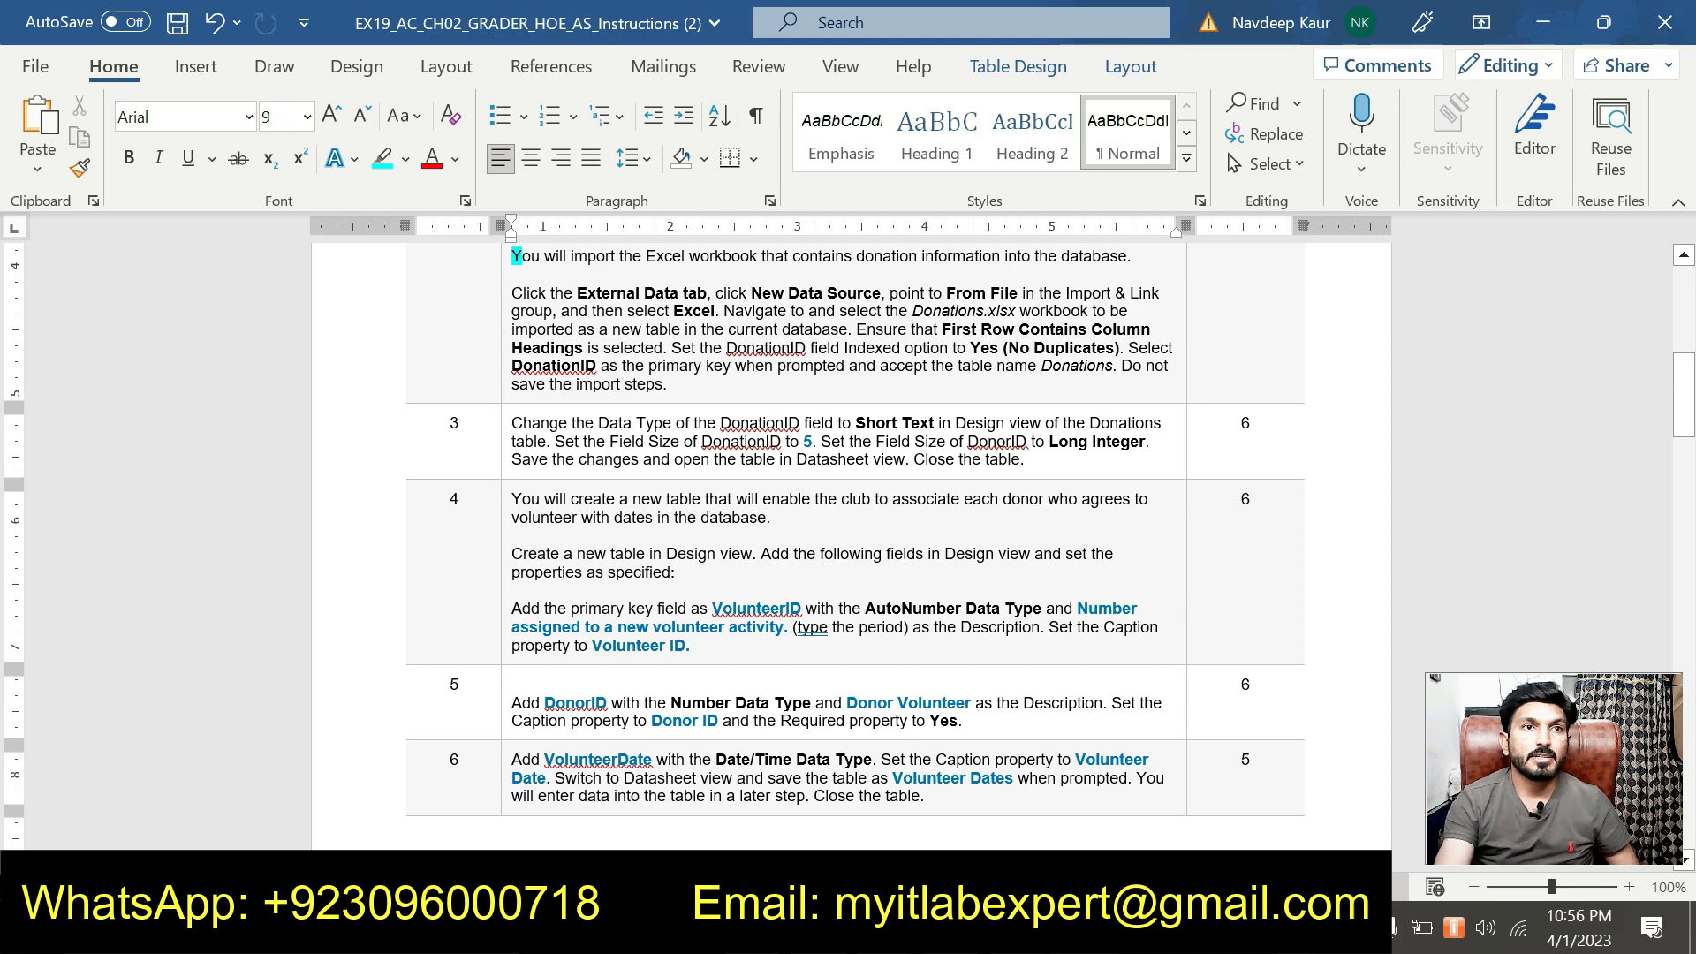
triple_click(609, 563)
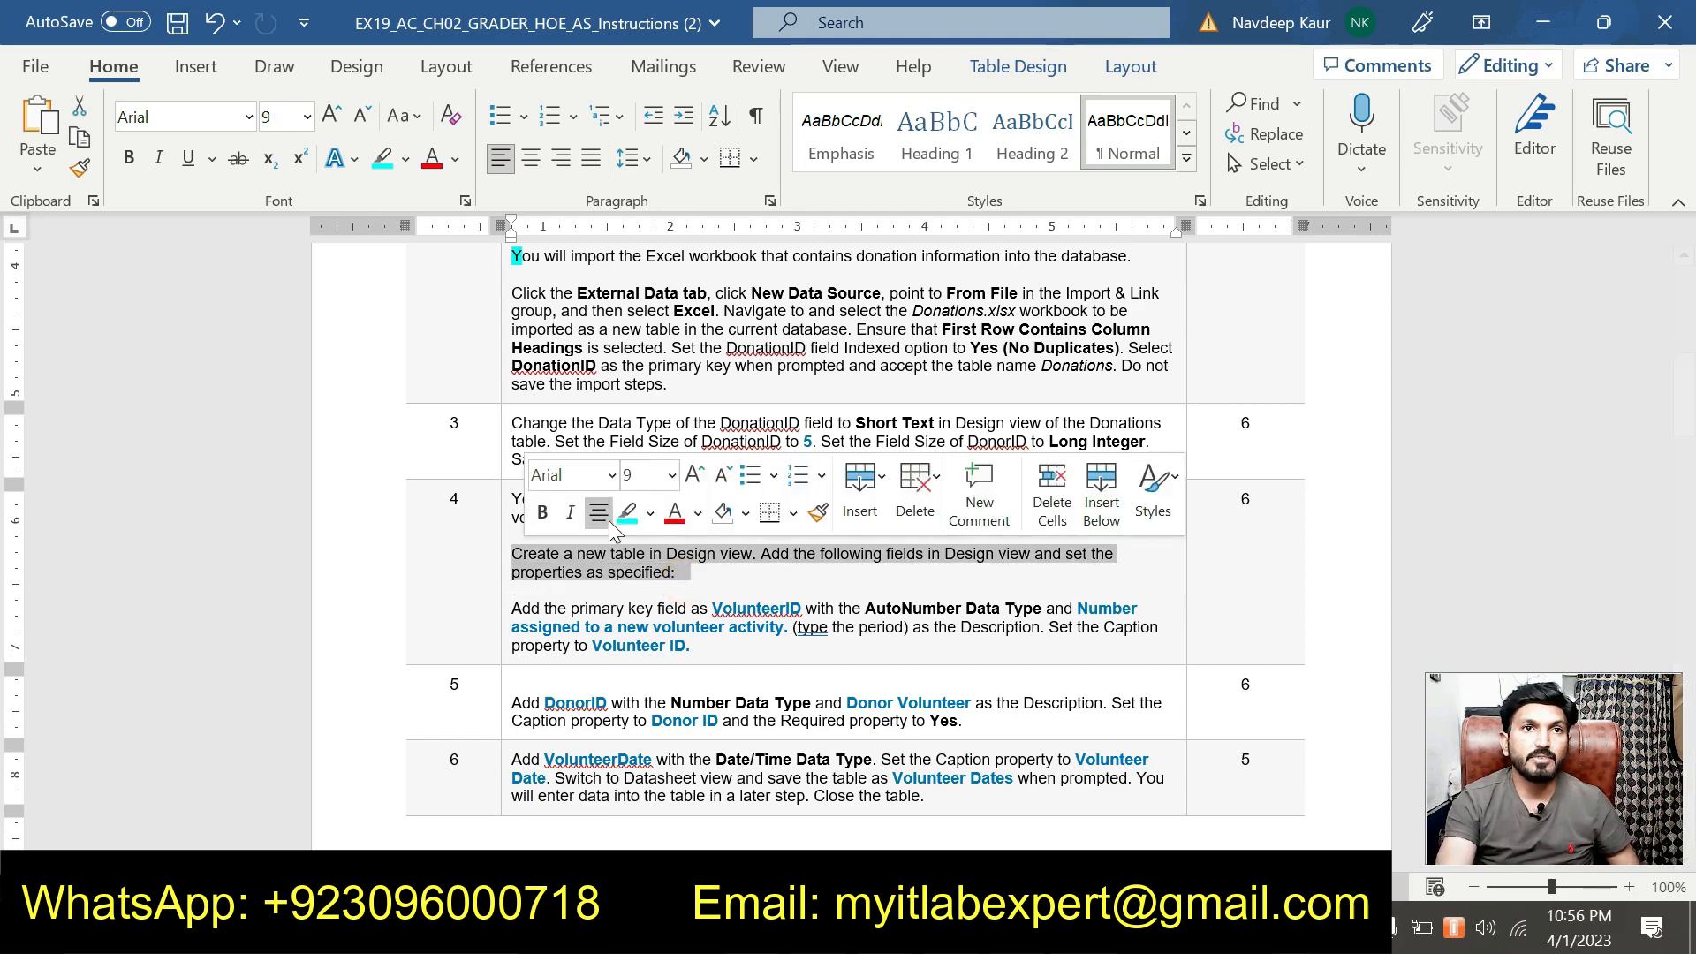
click(624, 512)
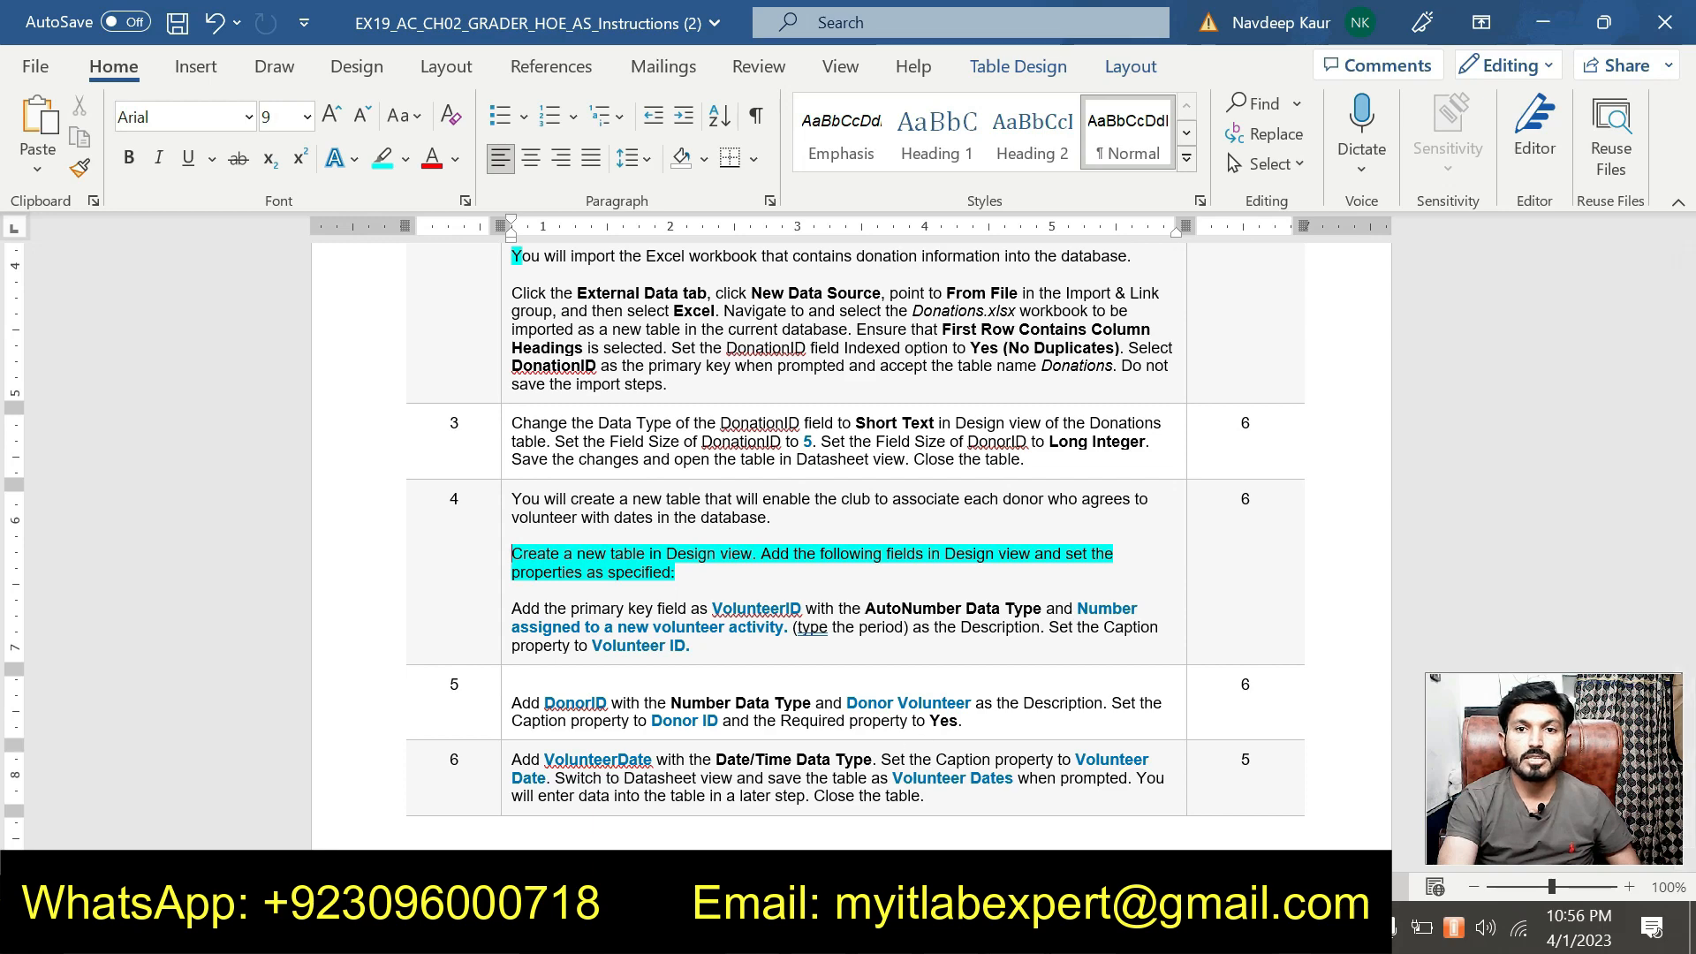
key(alt+Tab)
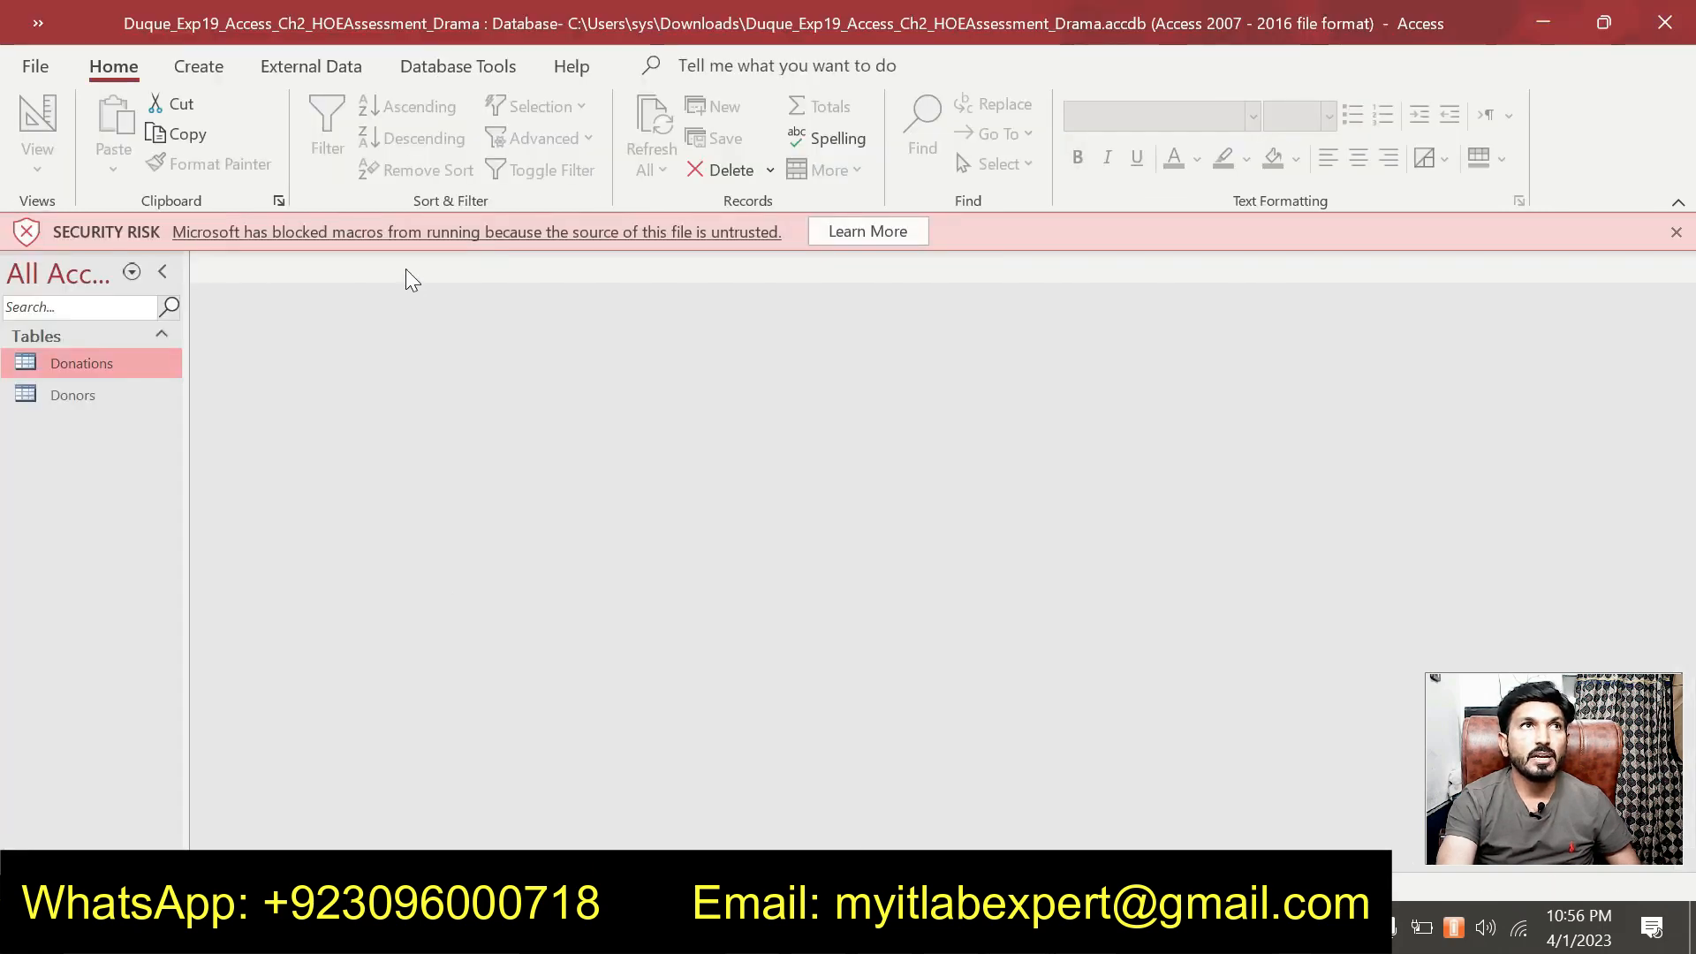
Create a new table in Design view with VolunteerID as its first field name.
click(223, 69)
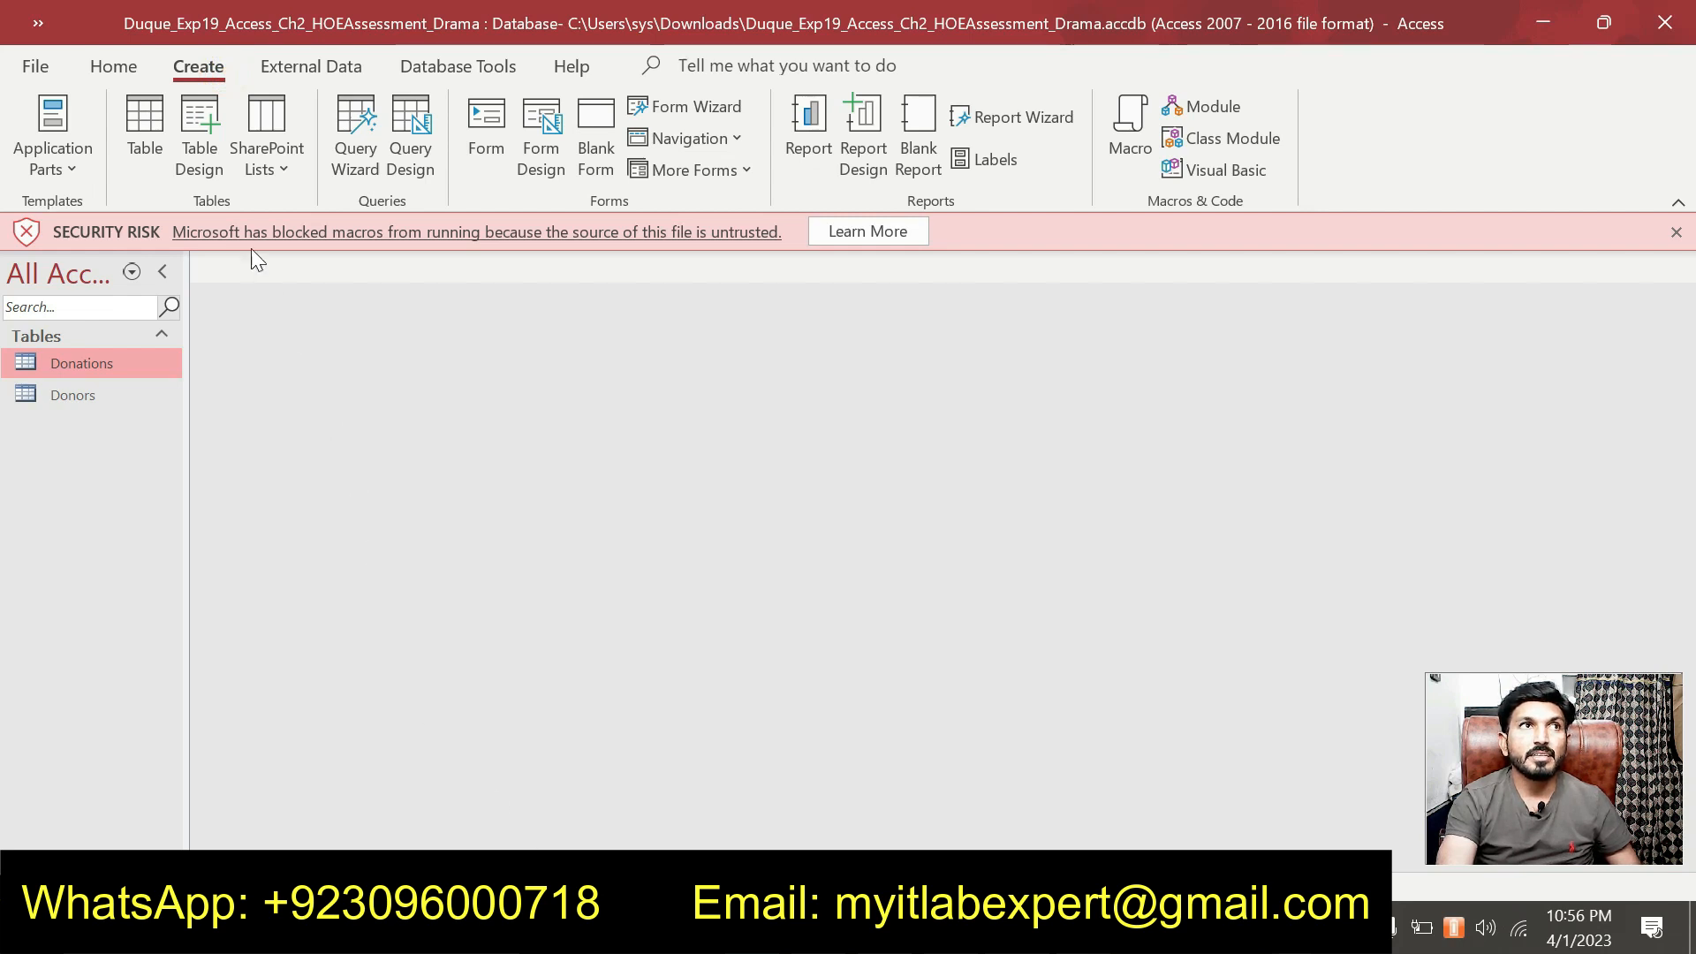
click(201, 156)
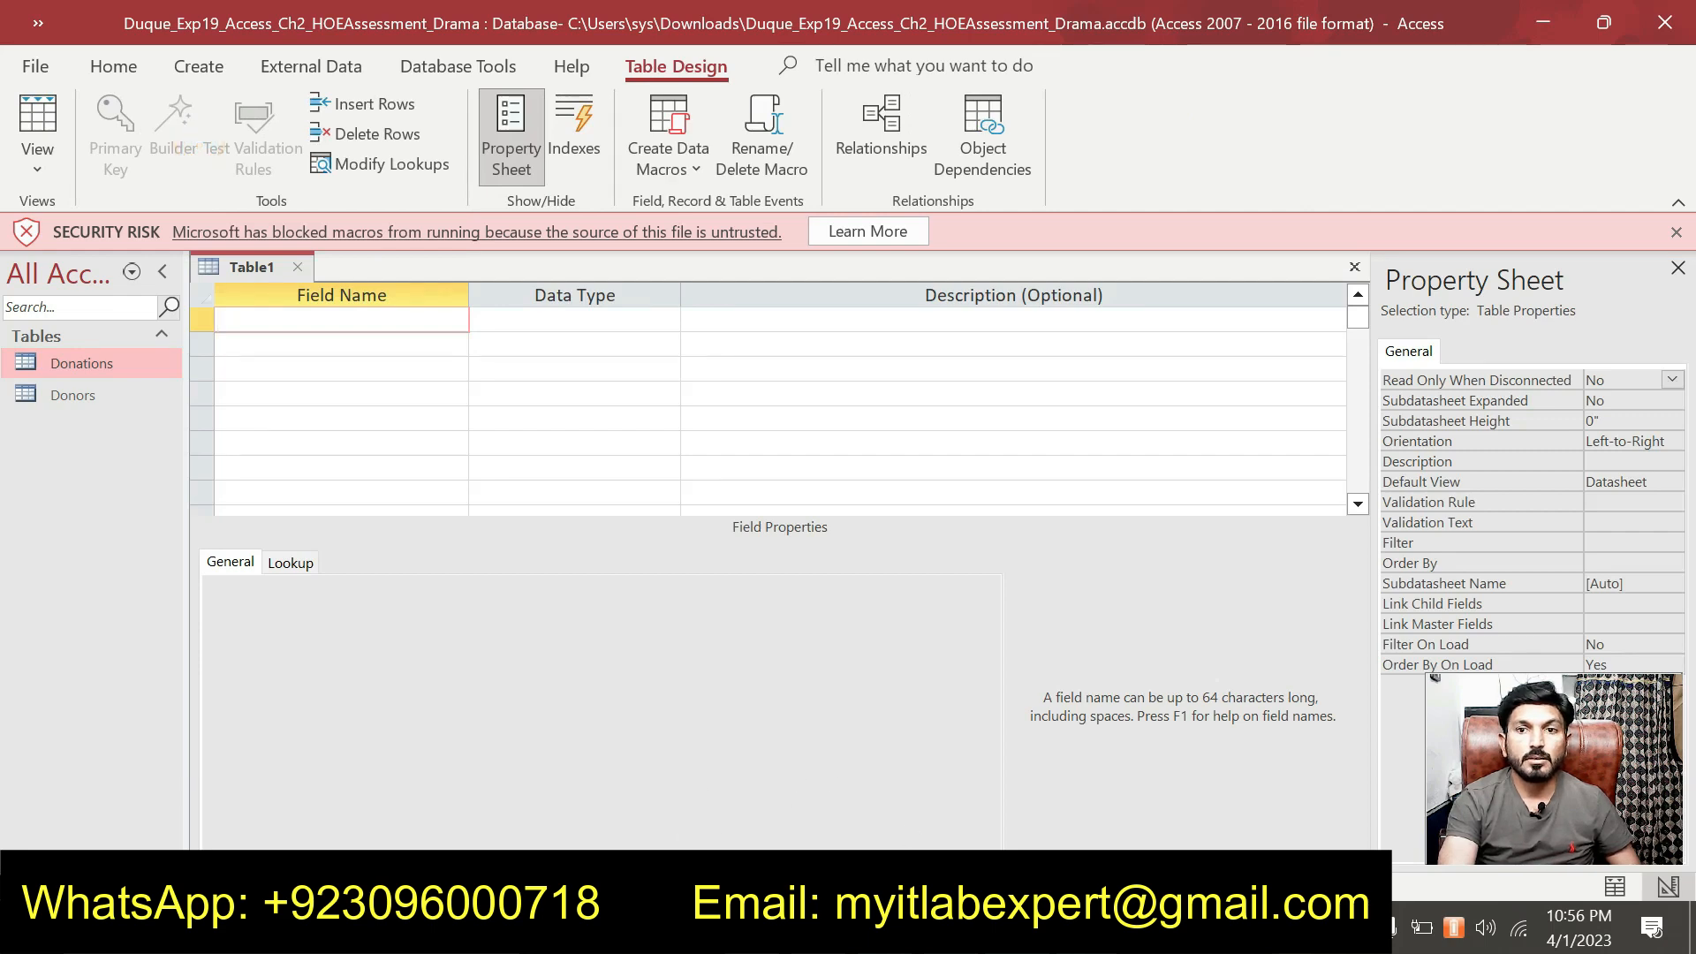
key(alt+Tab)
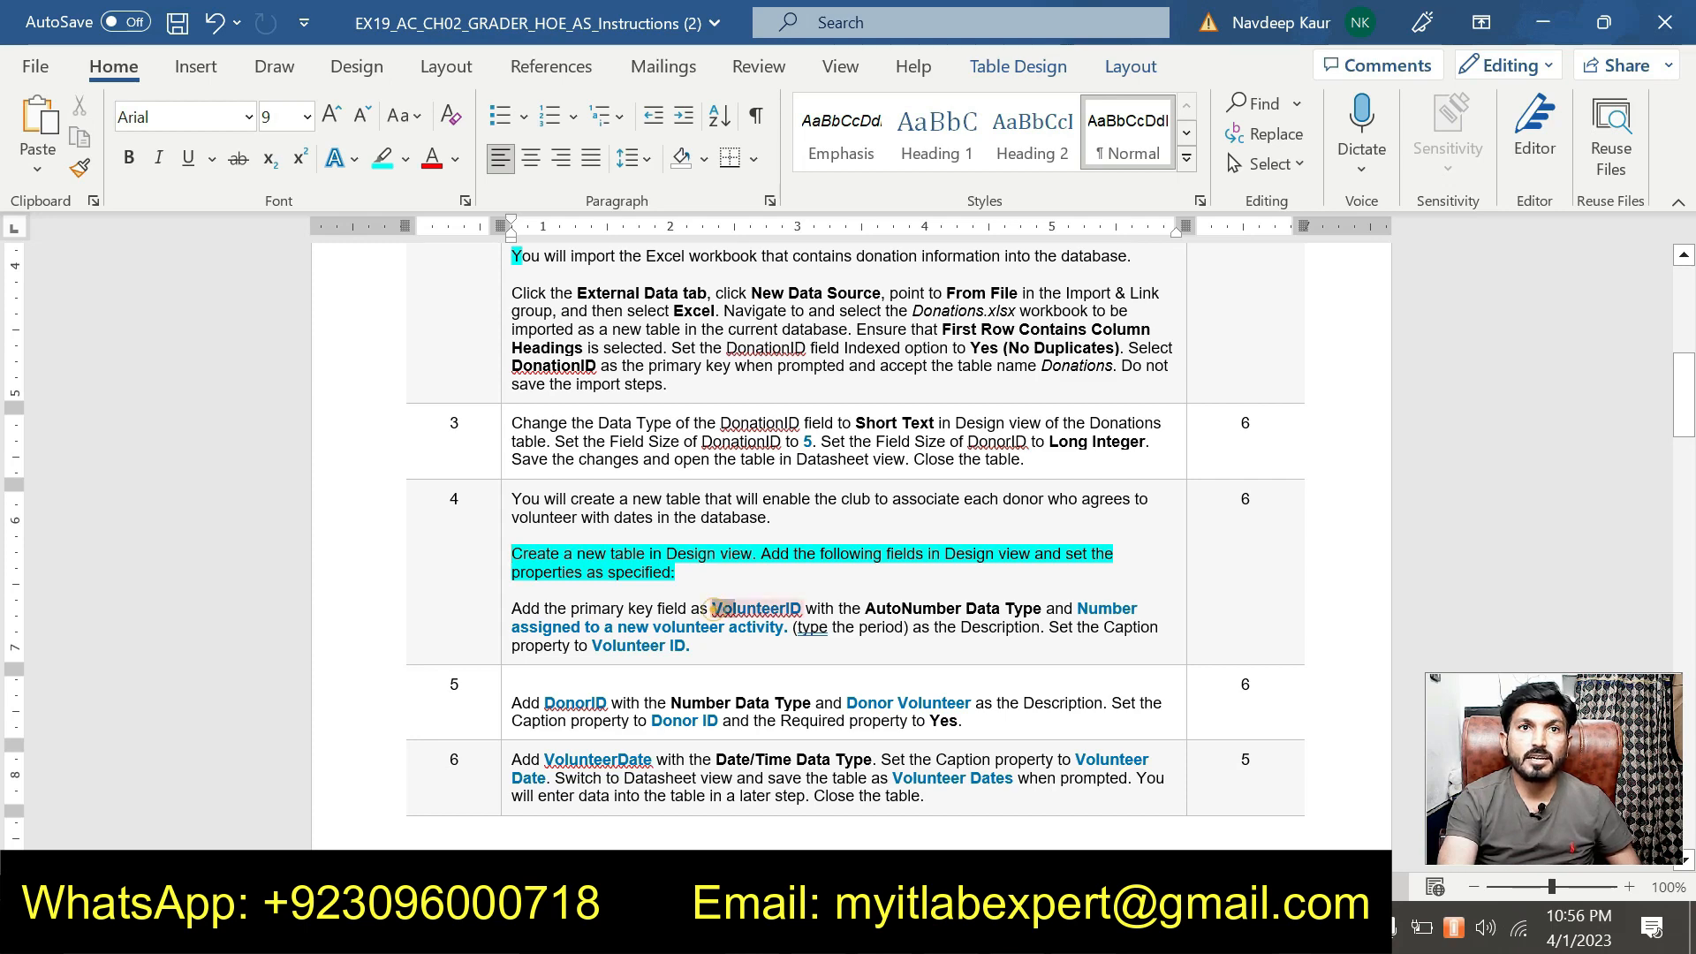
double_click(756, 609)
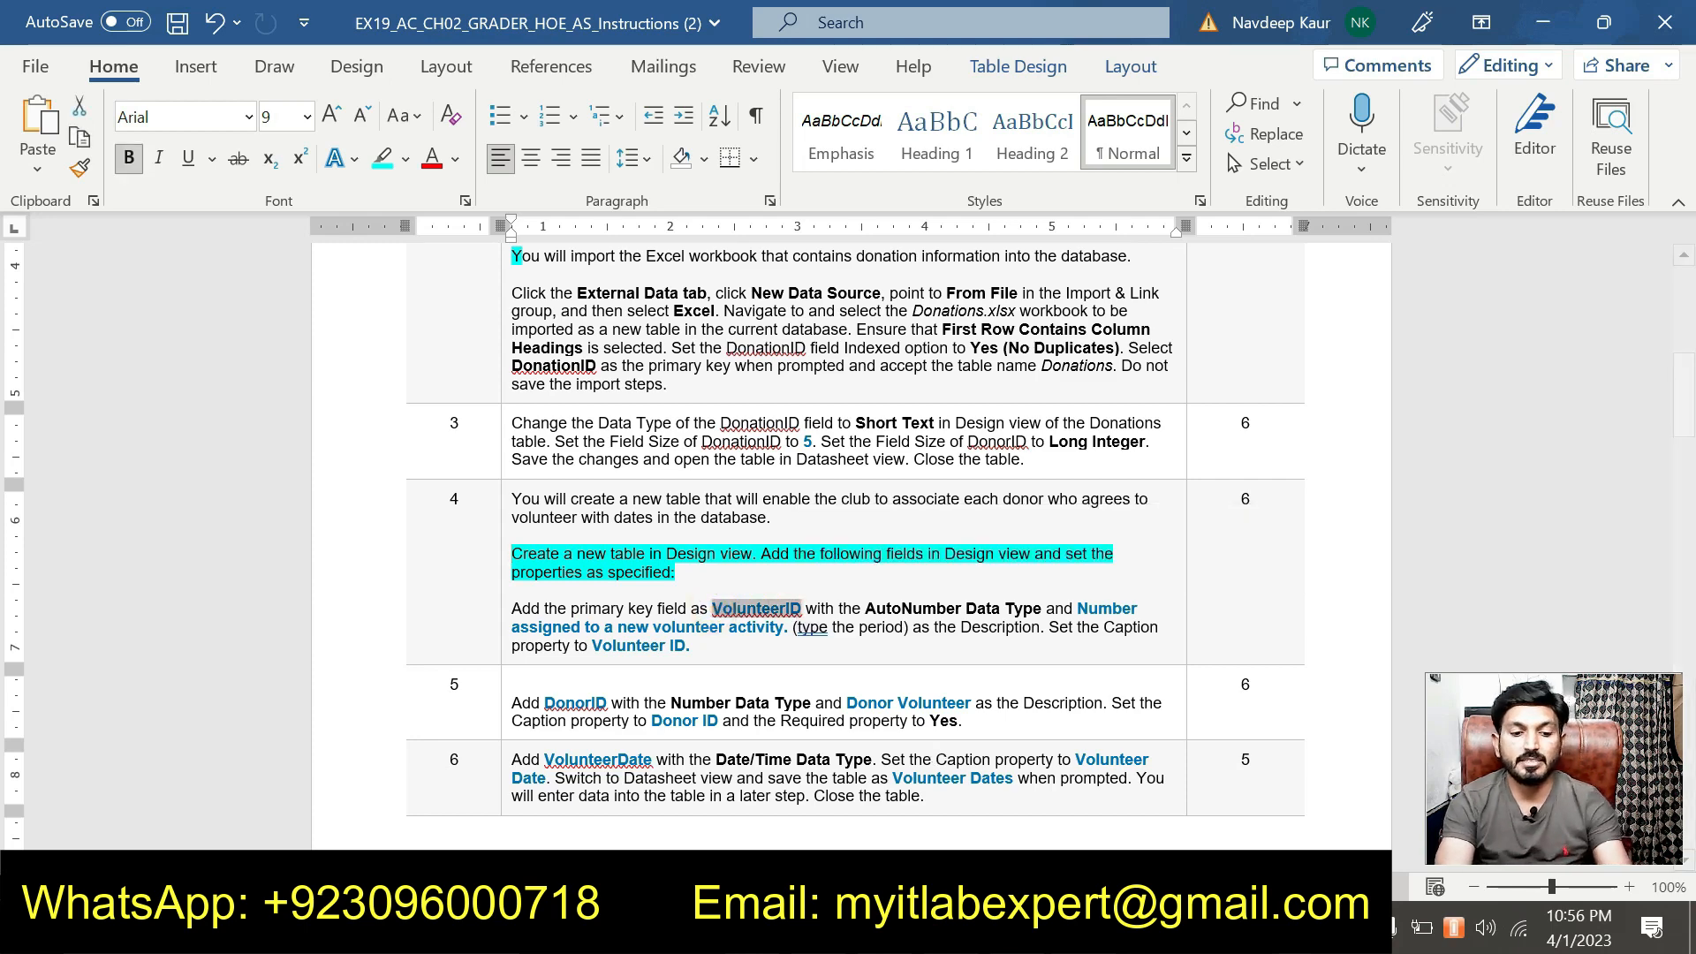
key(ctrl+c)
key(alt+Tab)
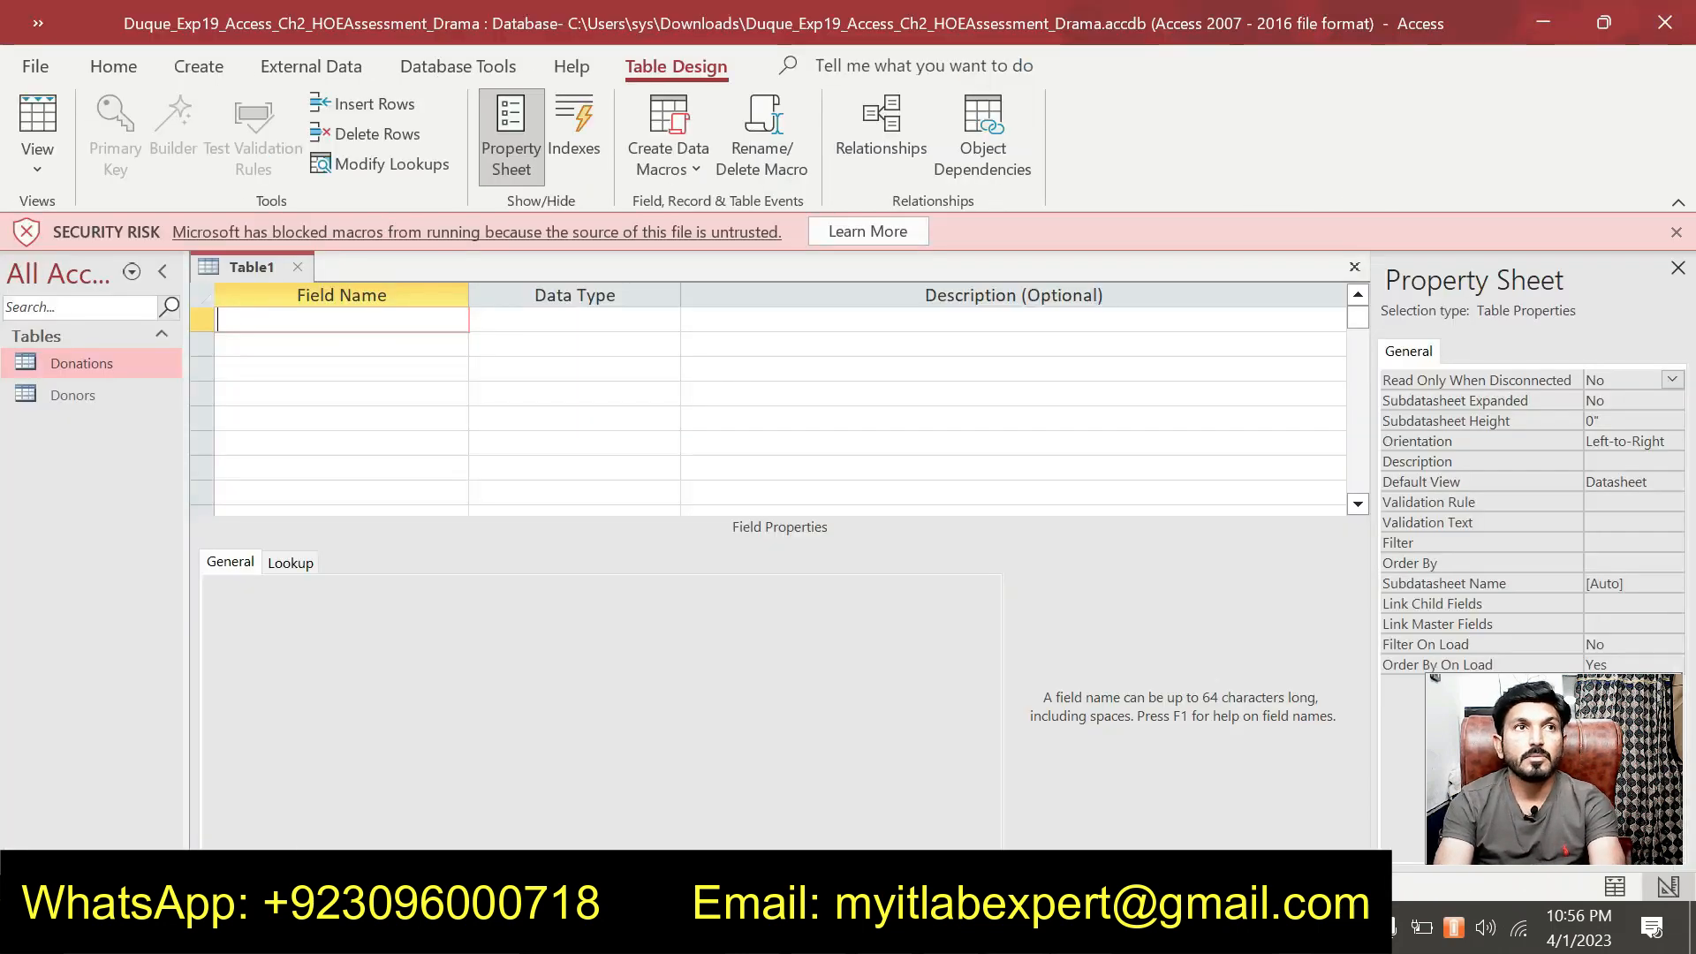
key(ctrl+v)
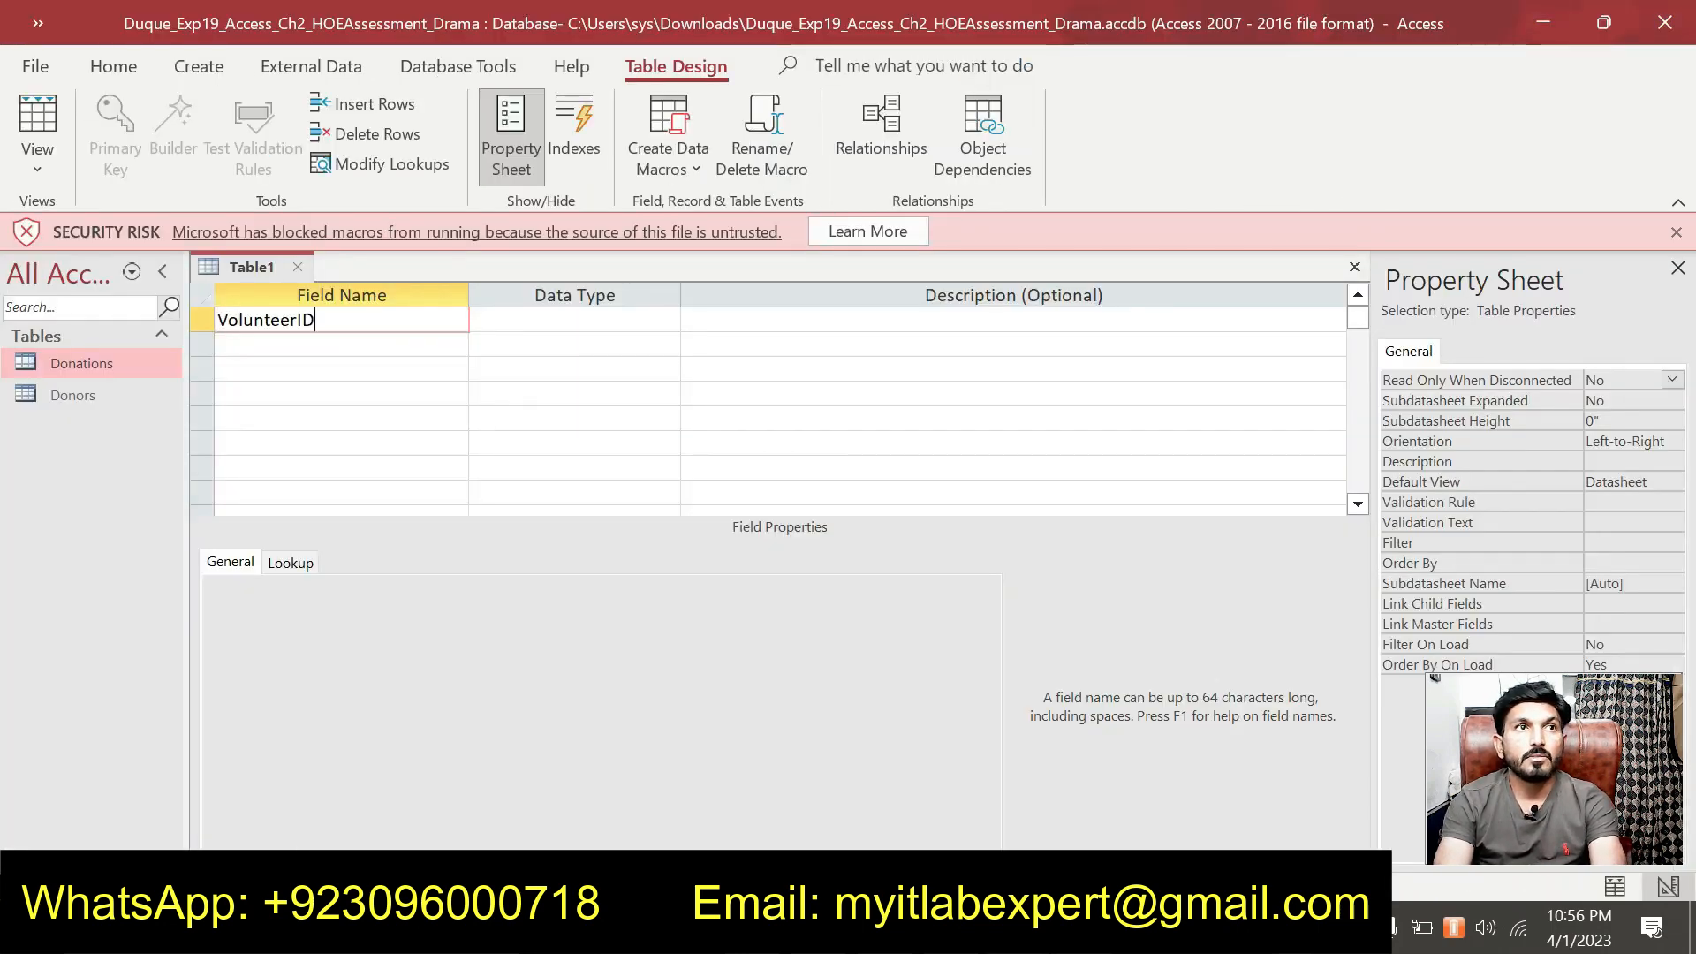
key(Tab)
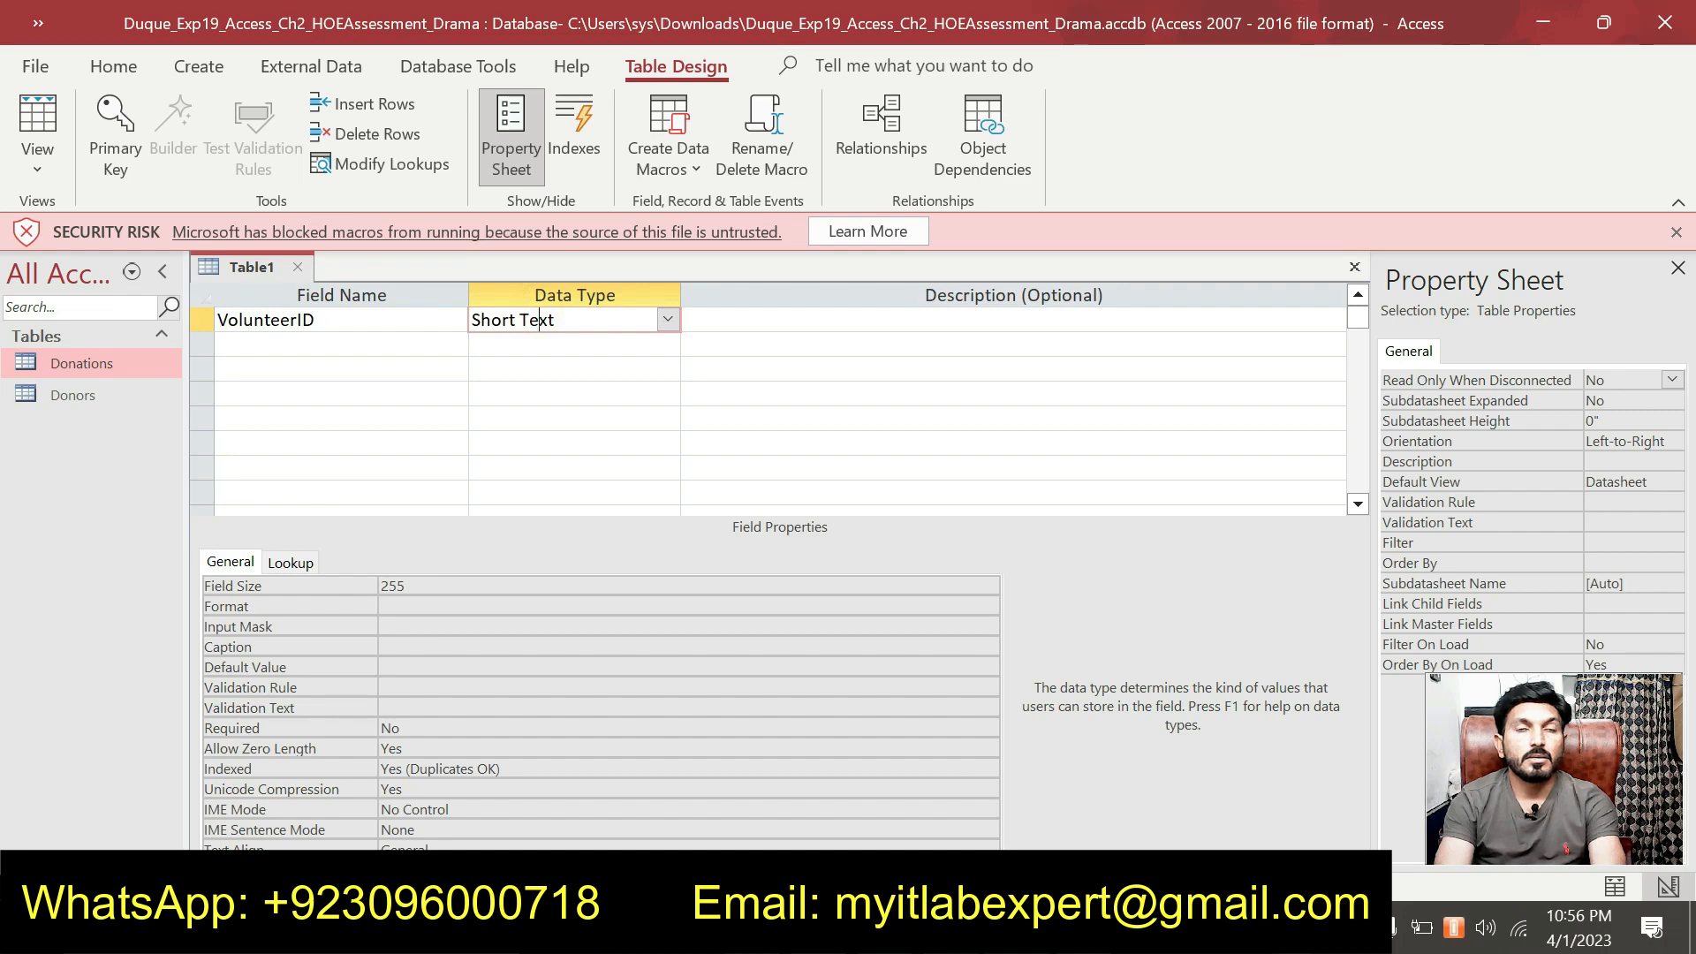
Make VolunteerID an AutoNumber field and set it as the primary key.
key(alt+Tab)
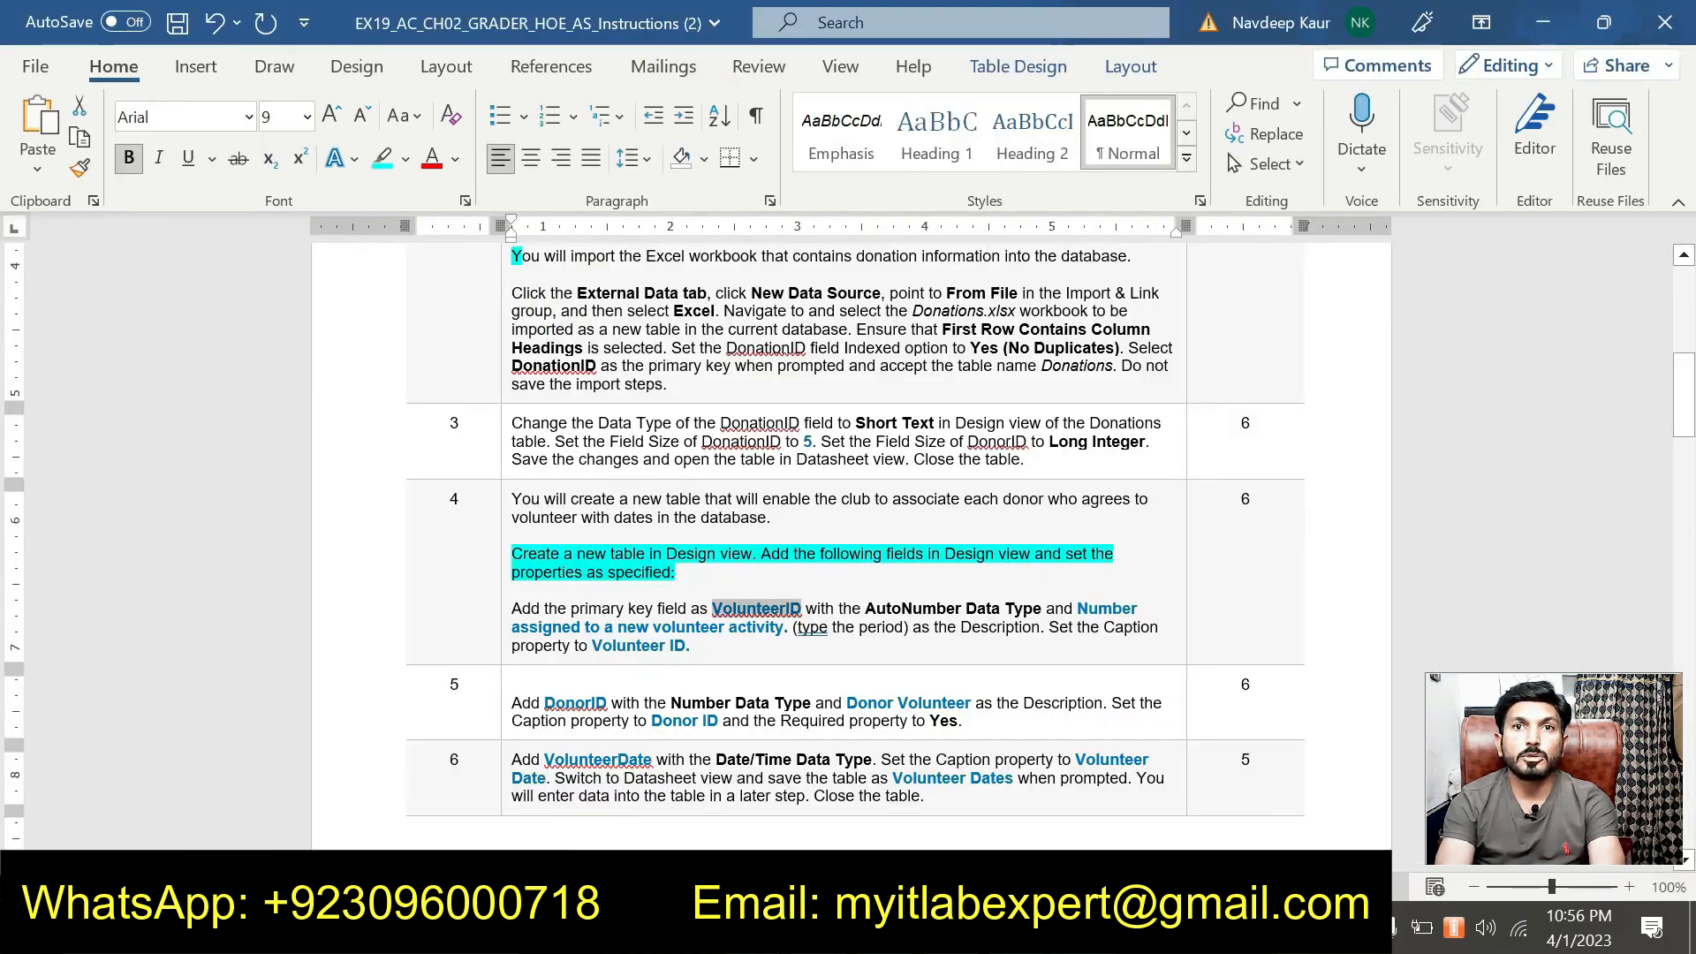
key(alt+Tab)
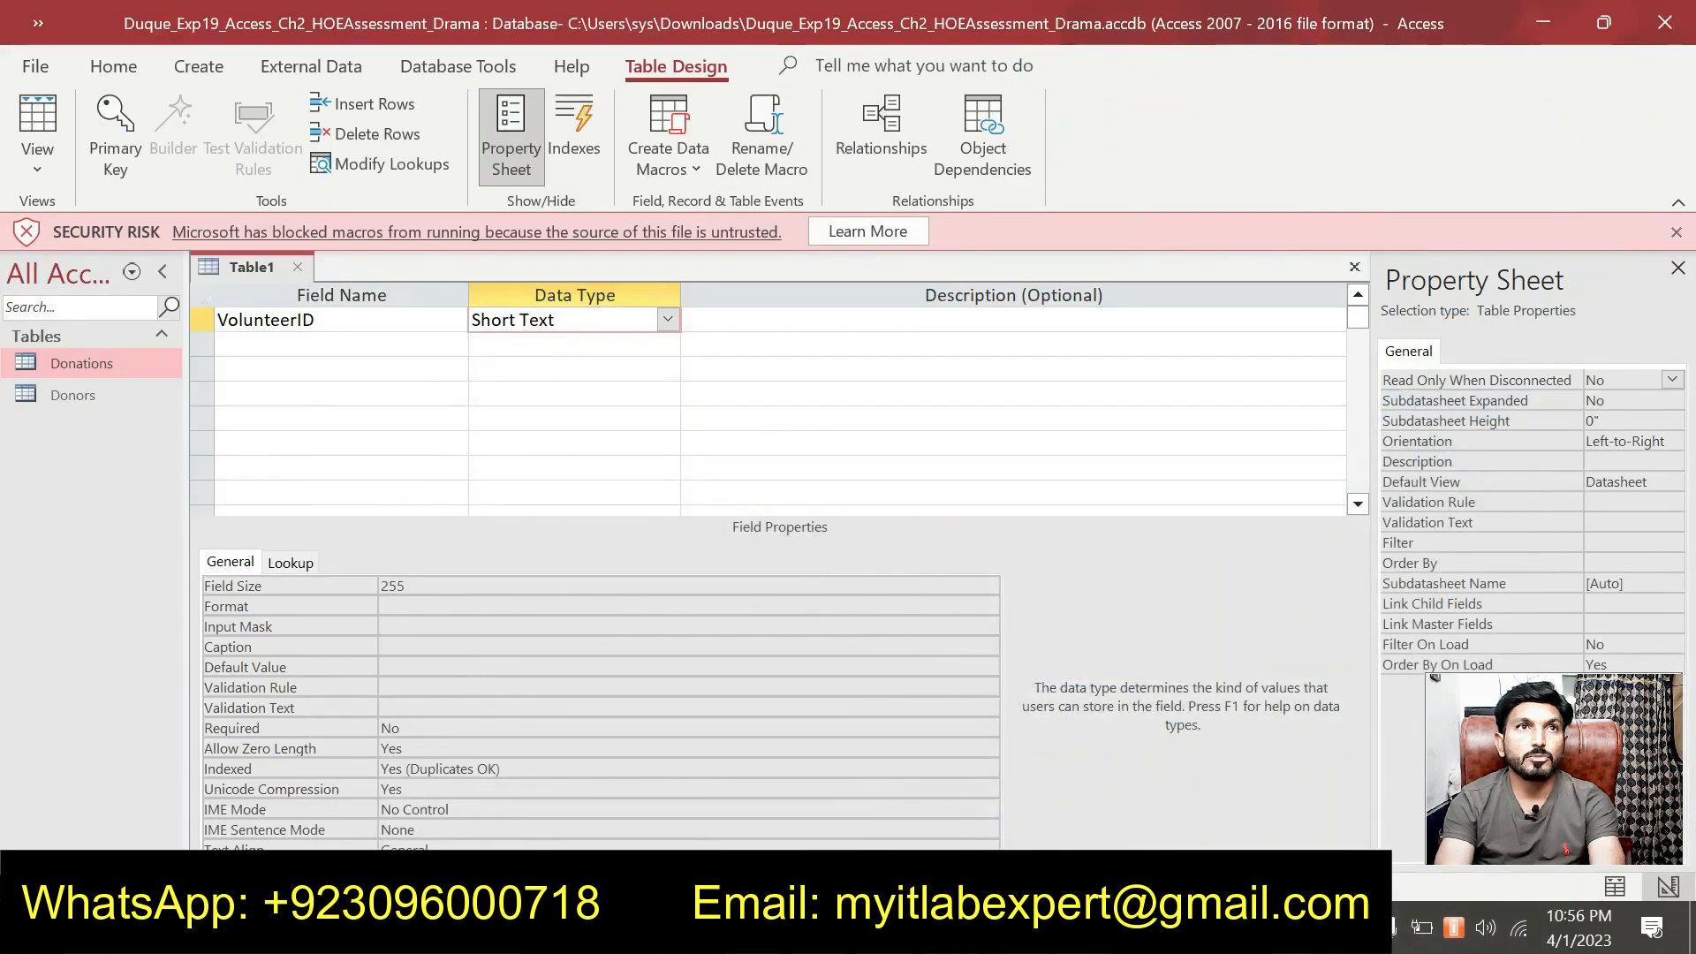
click(667, 320)
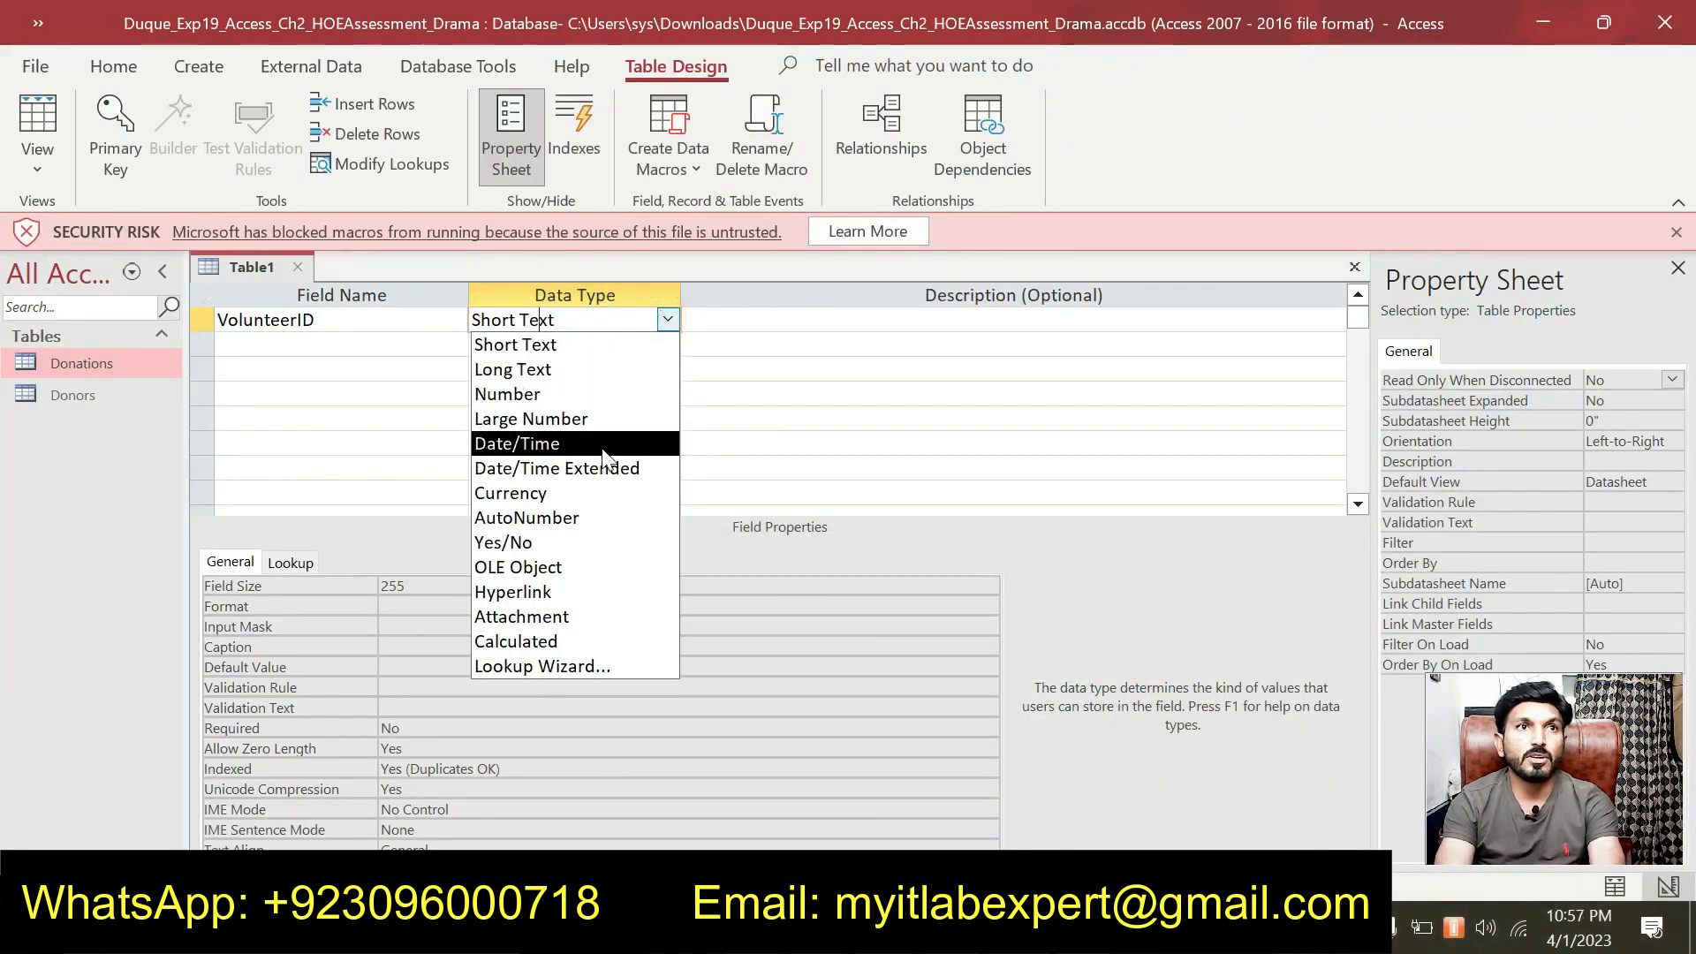
click(588, 517)
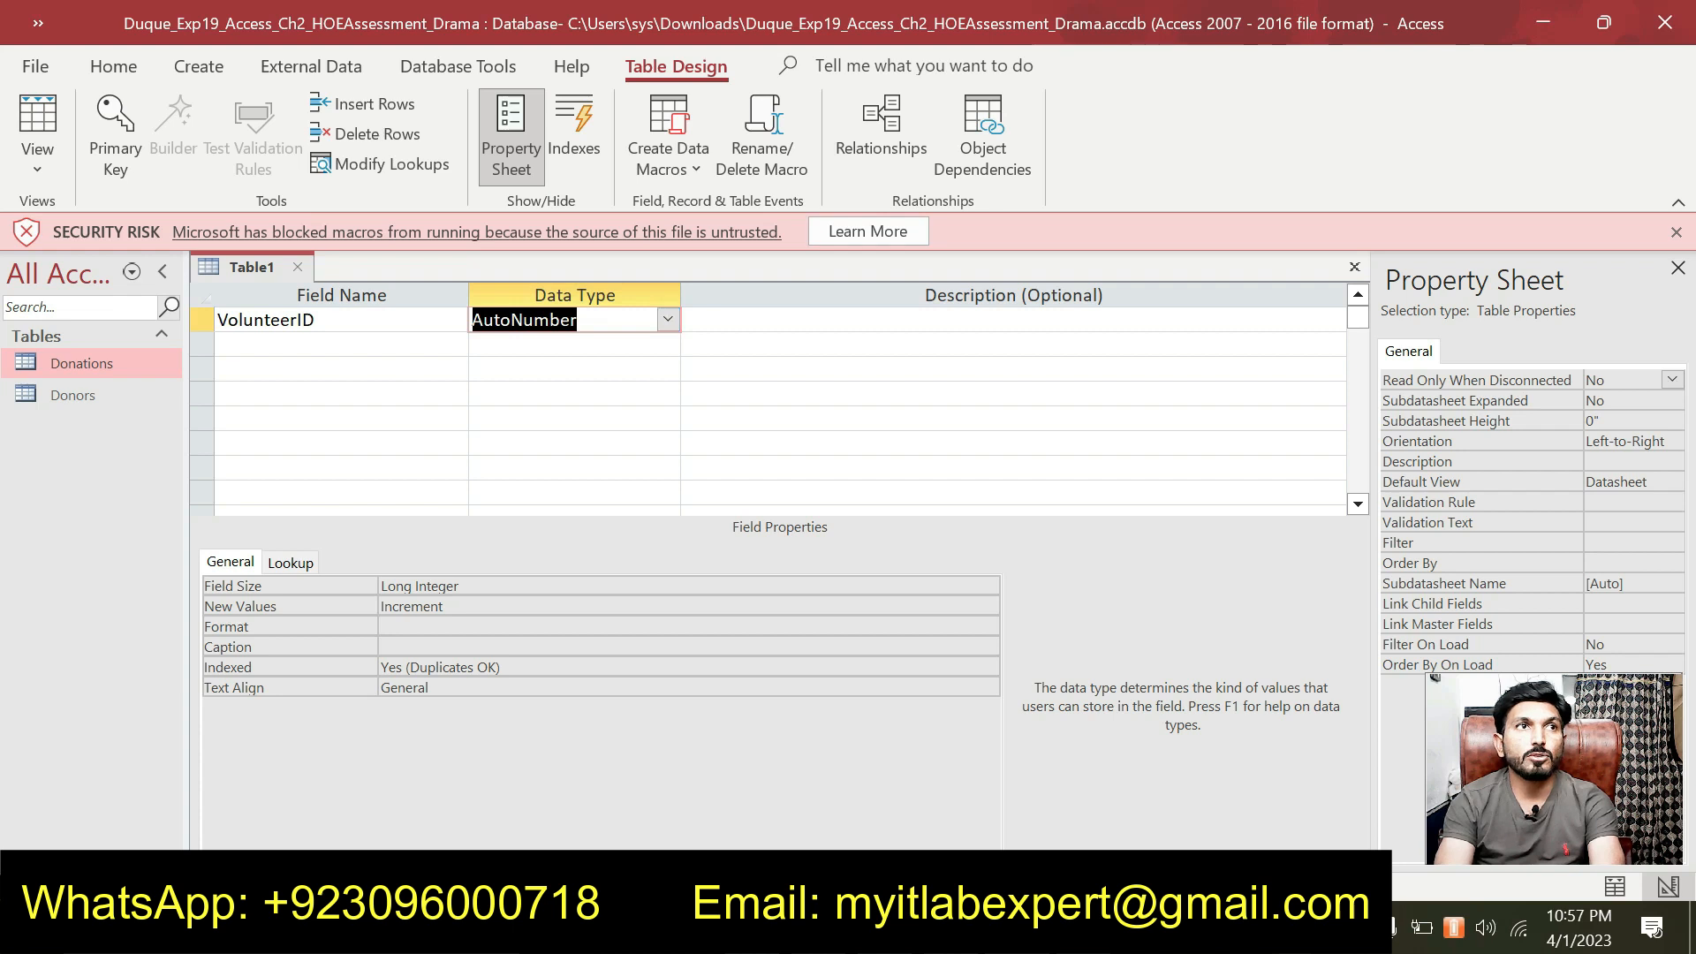
click(210, 324)
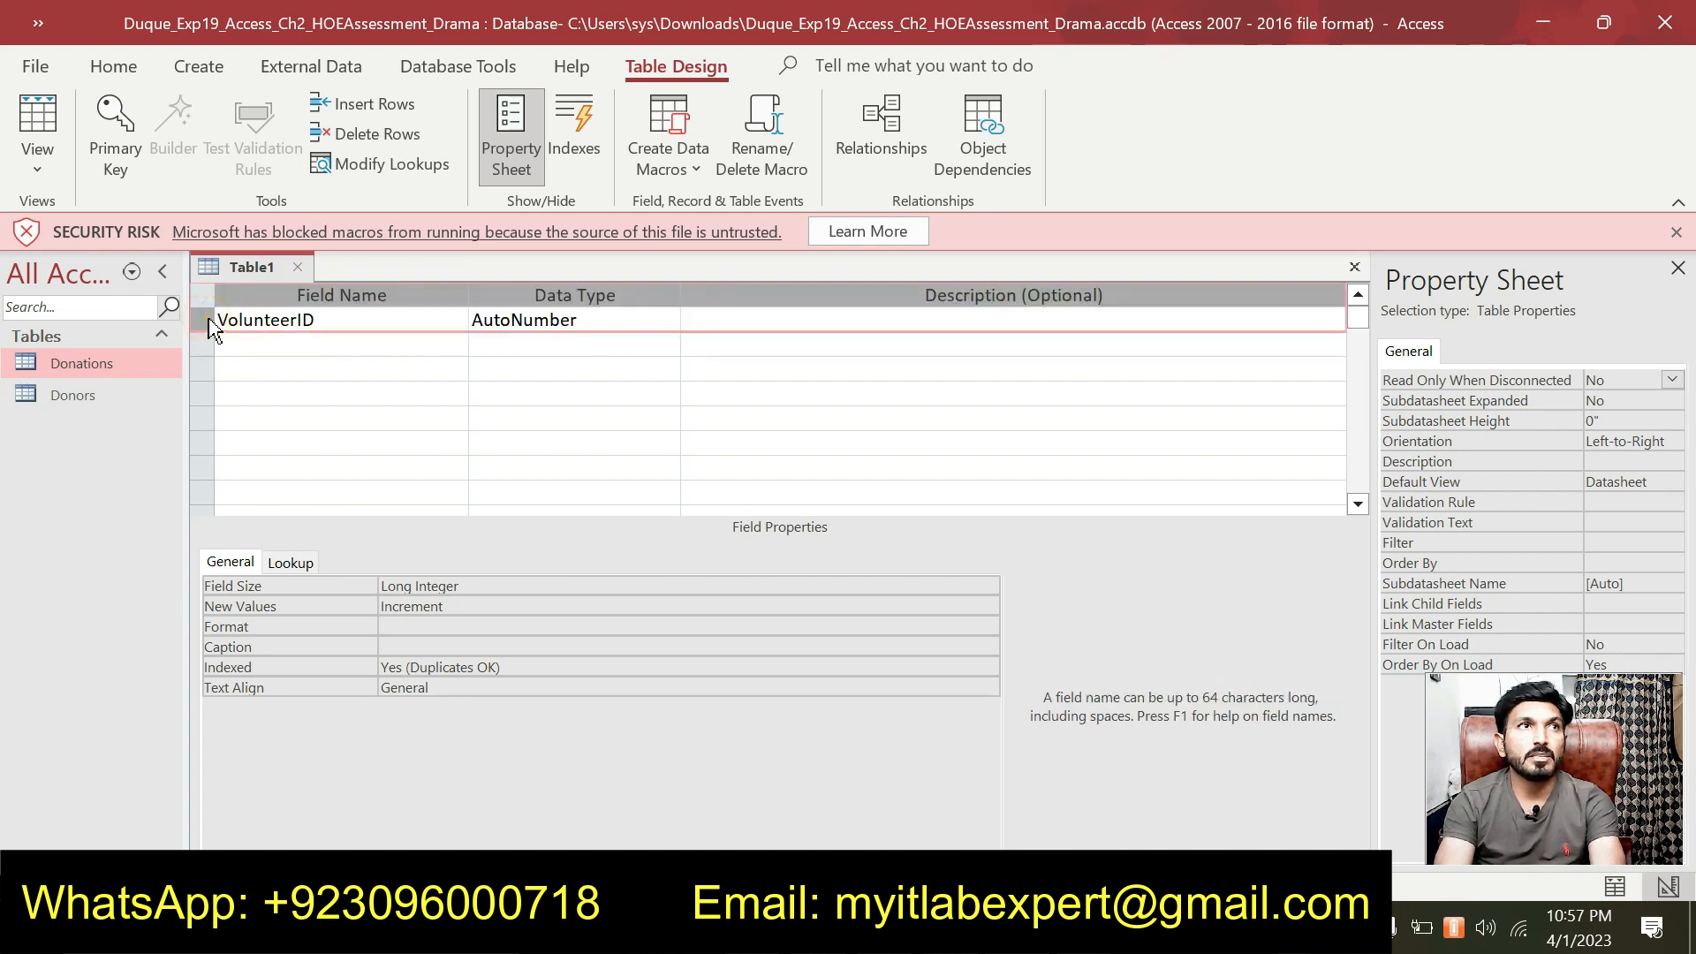
click(124, 148)
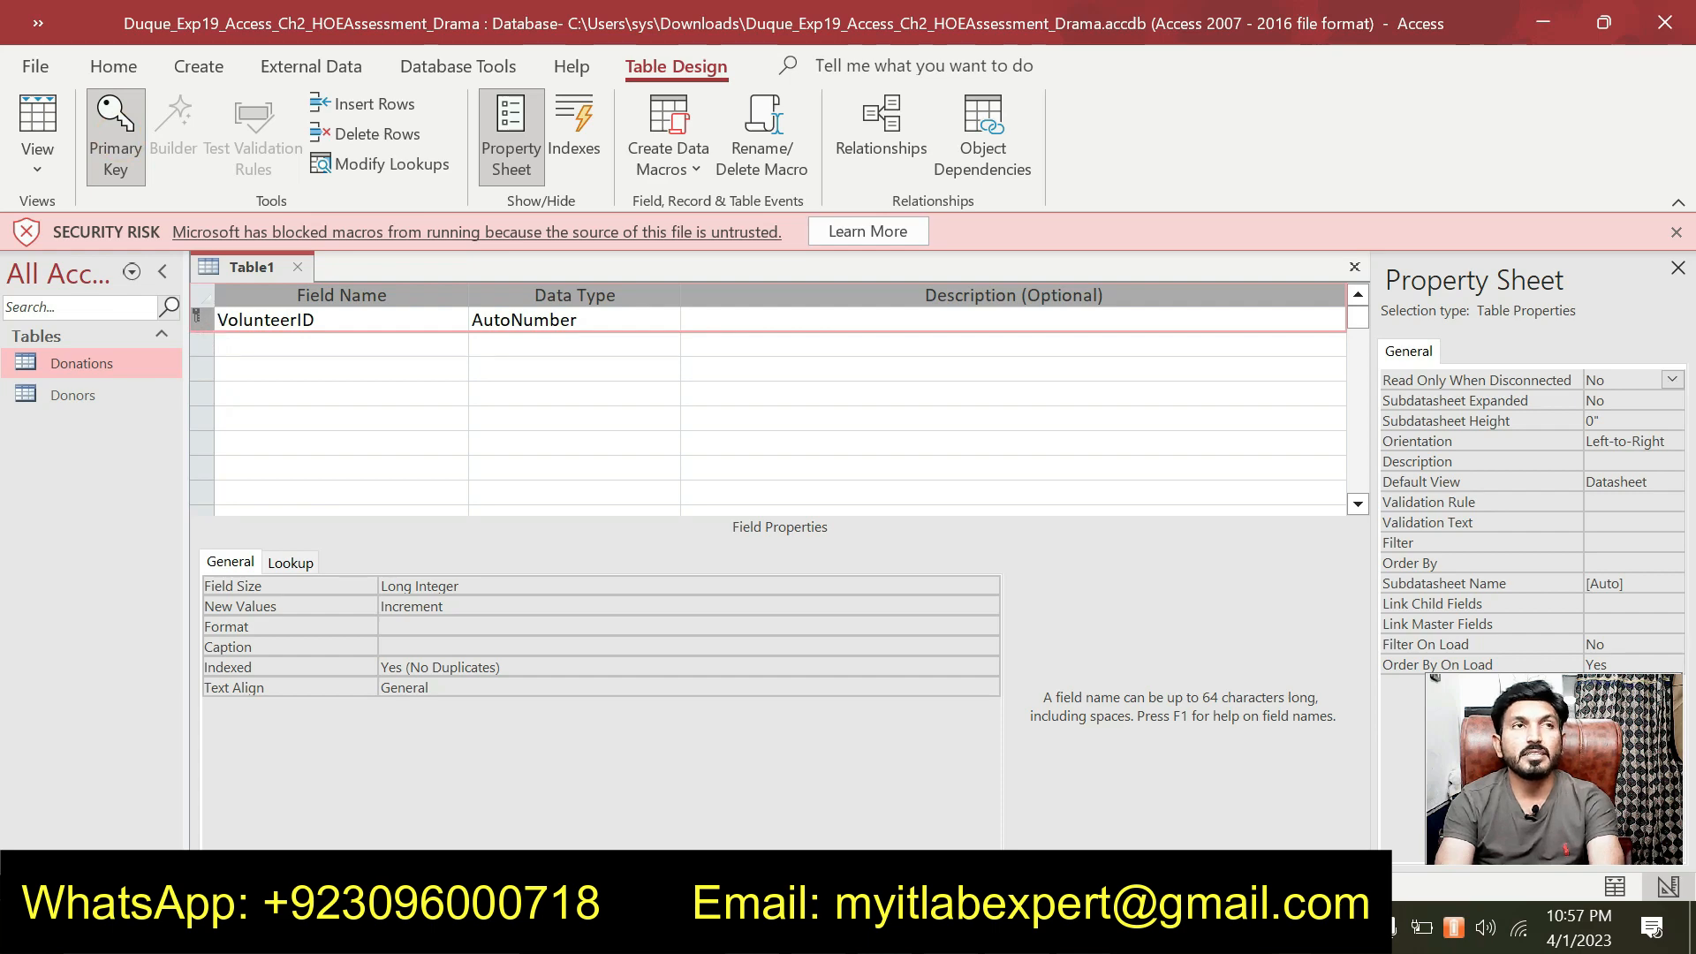
click(279, 347)
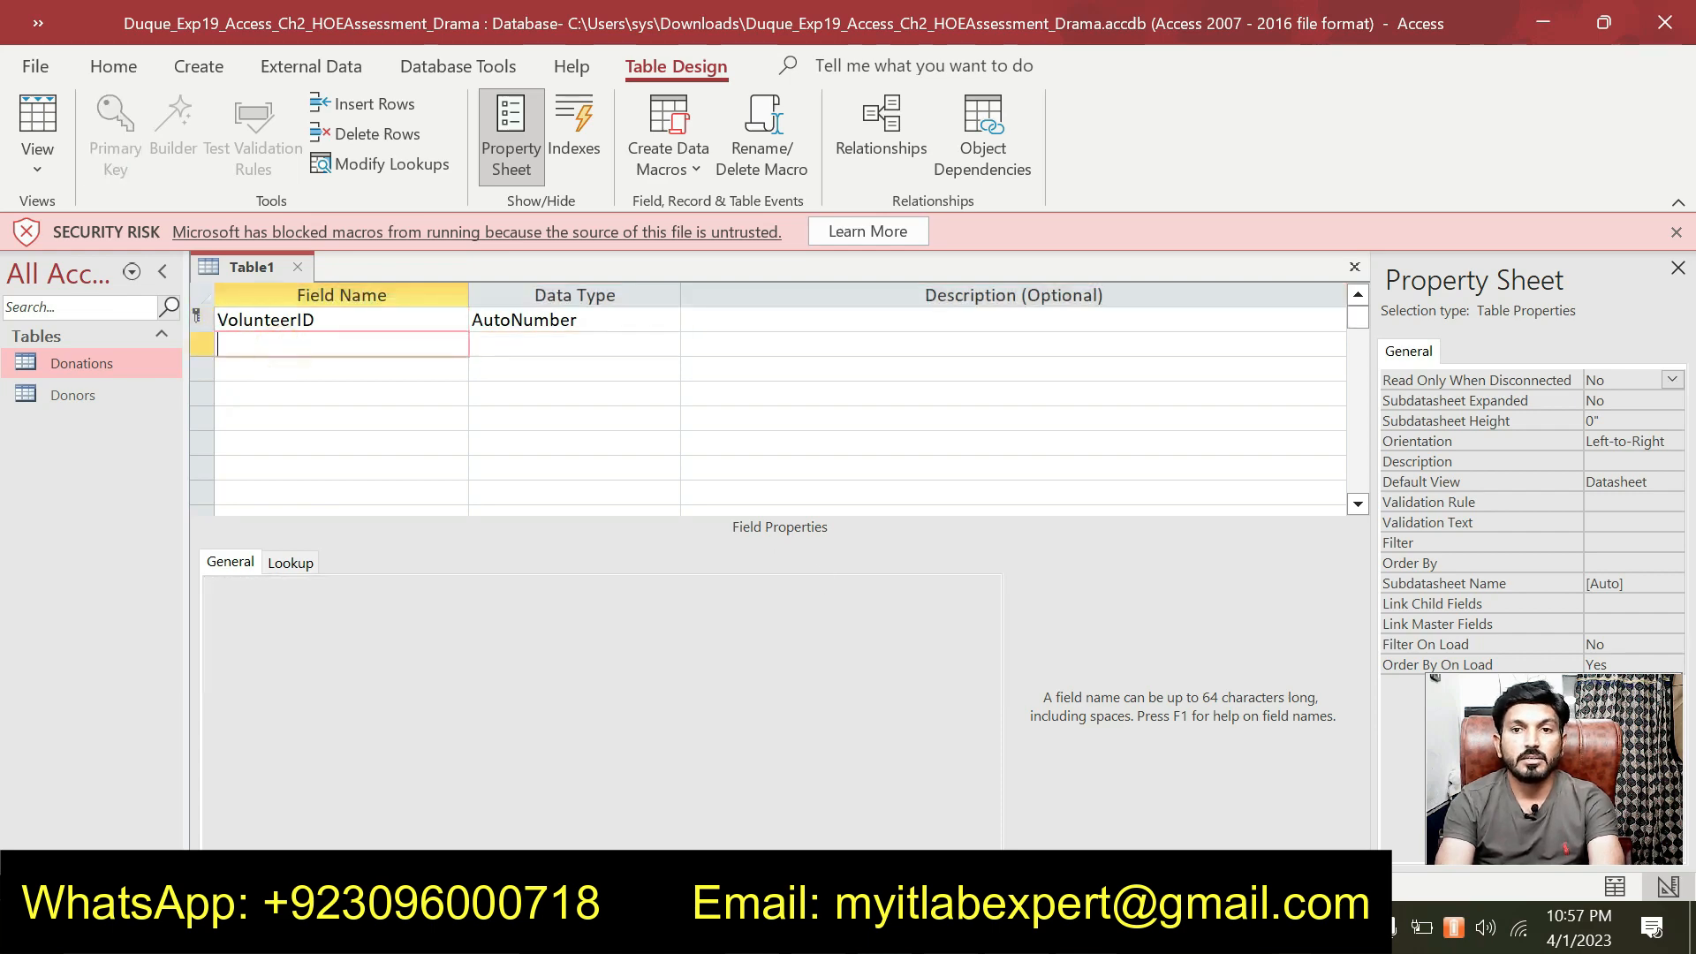
key(alt+Tab)
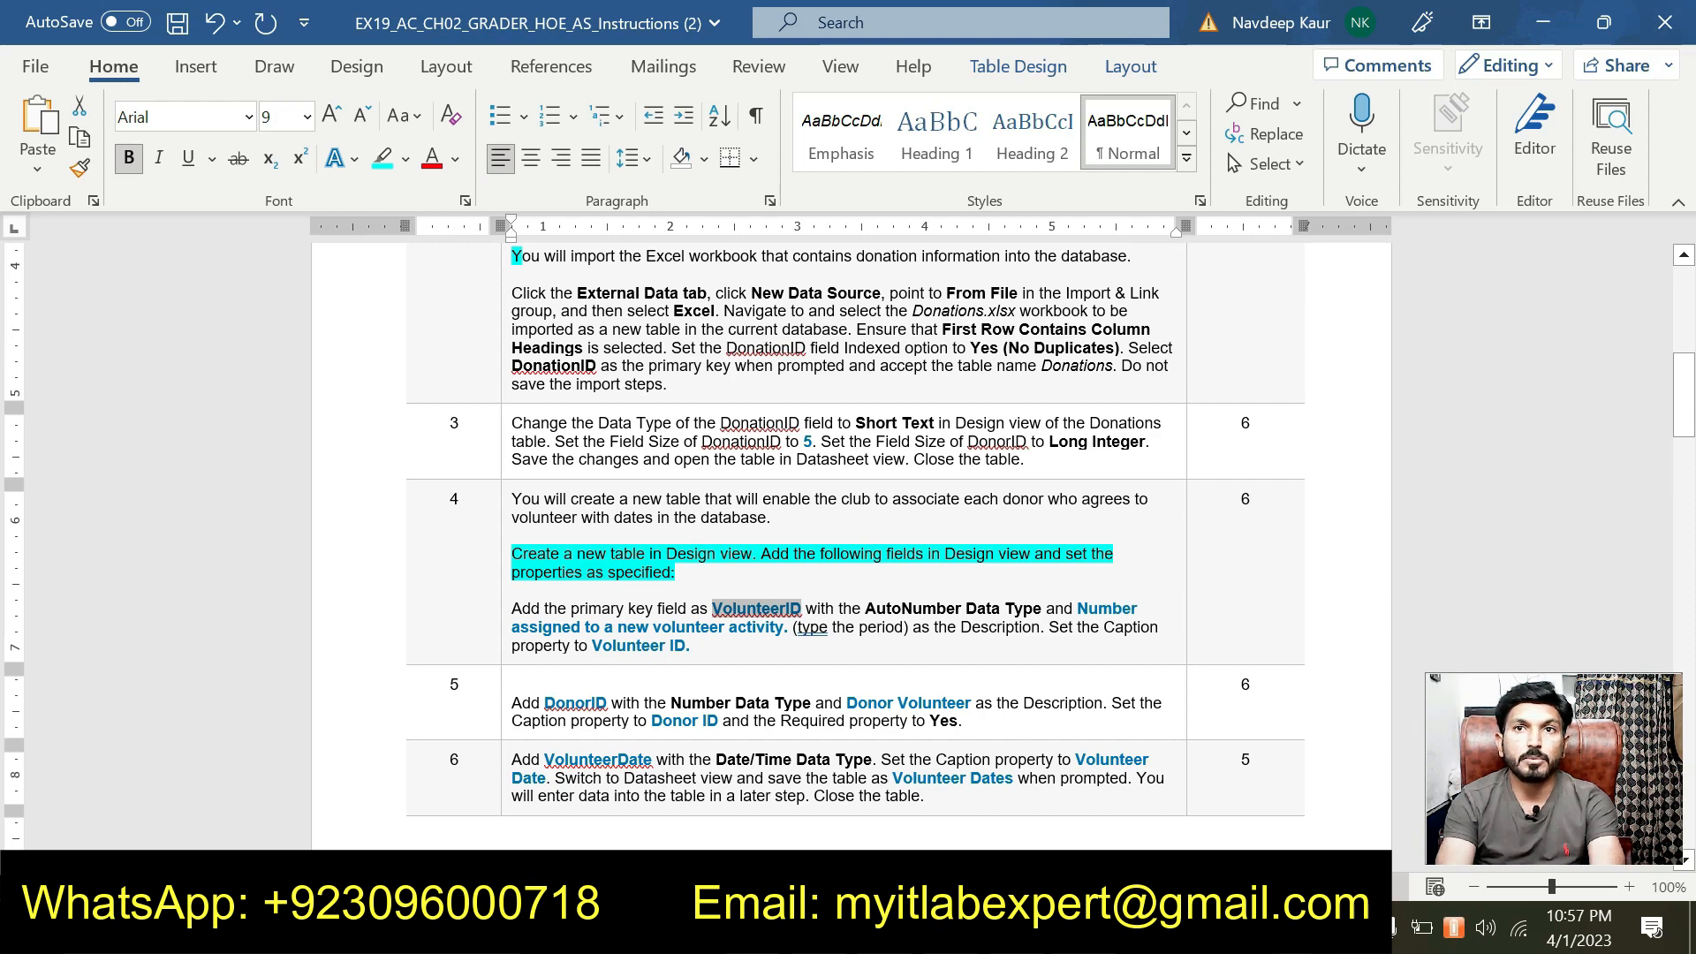
Give VolunteerID the description 'Number assigned to a new volunteer activity.'.
drag(1077, 609, 786, 628)
key(ctrl+c)
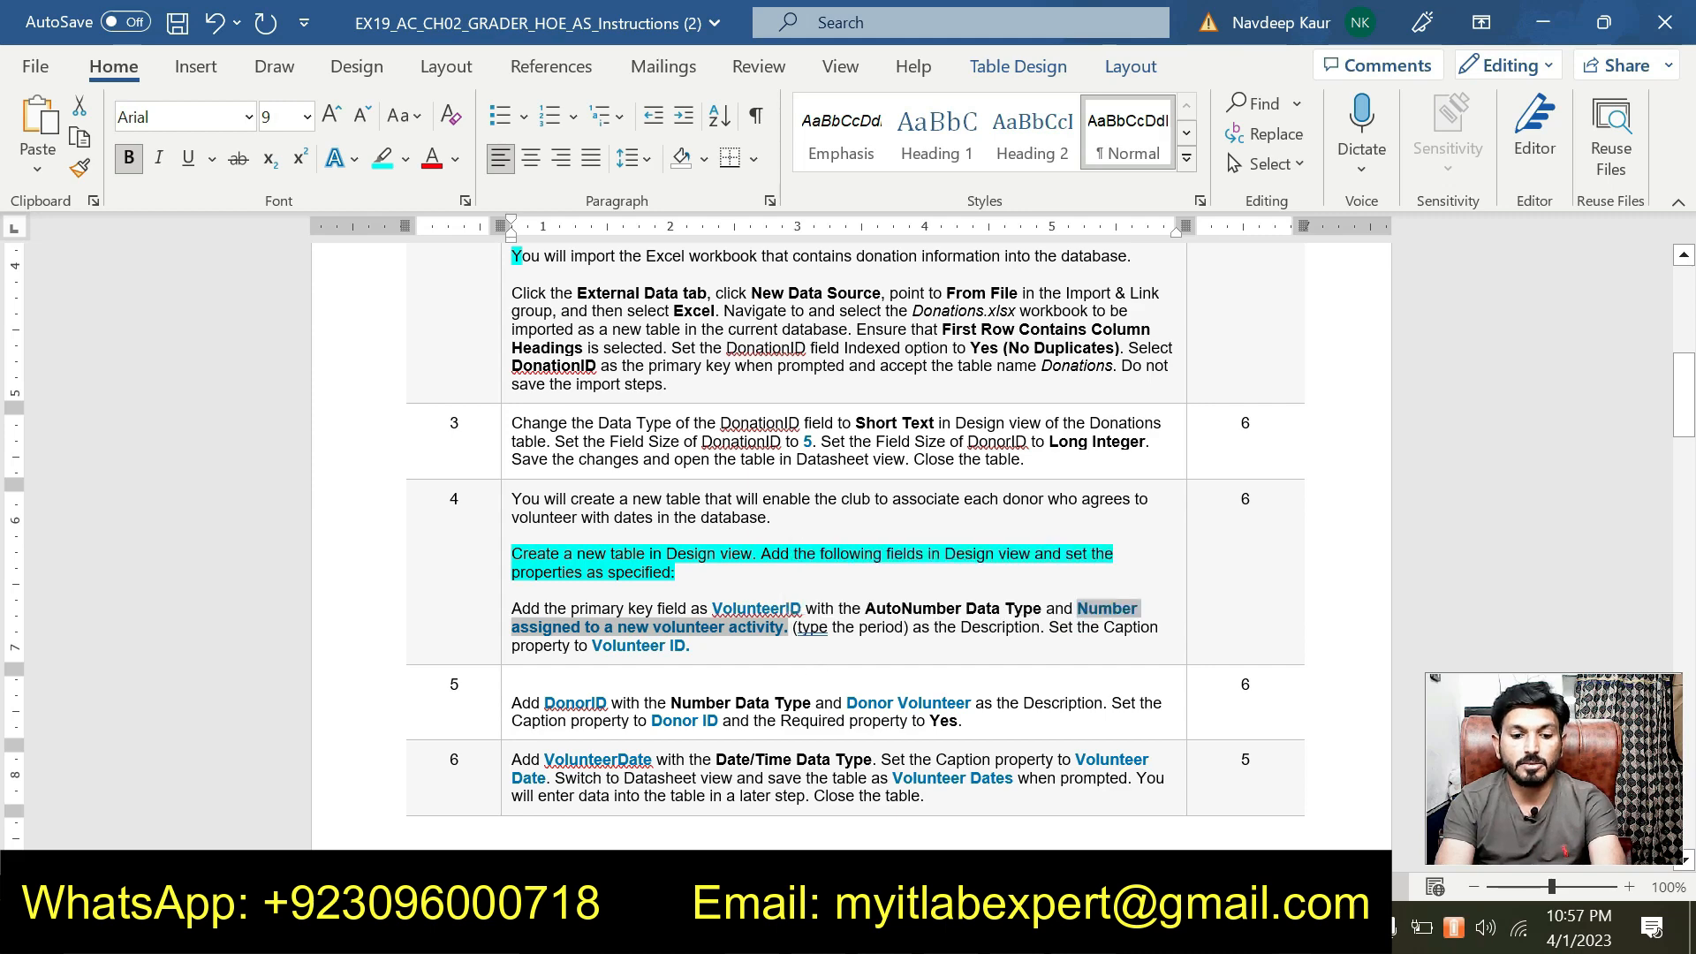
key(alt+Tab)
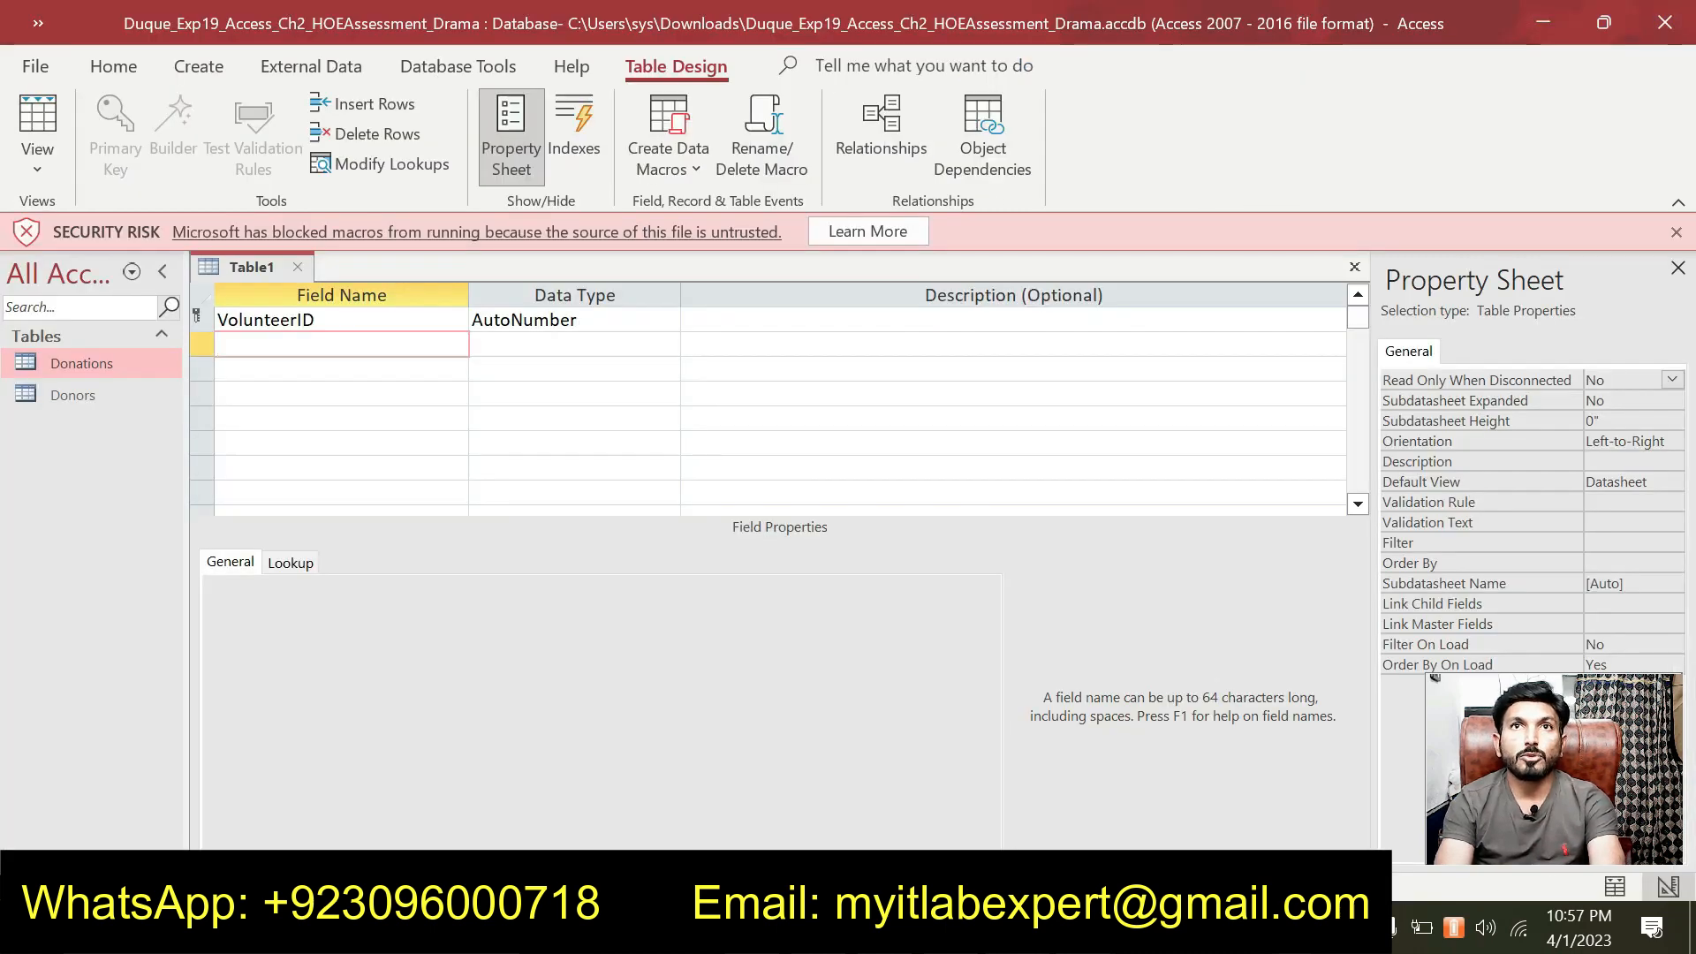
click(761, 319)
key(ctrl+v)
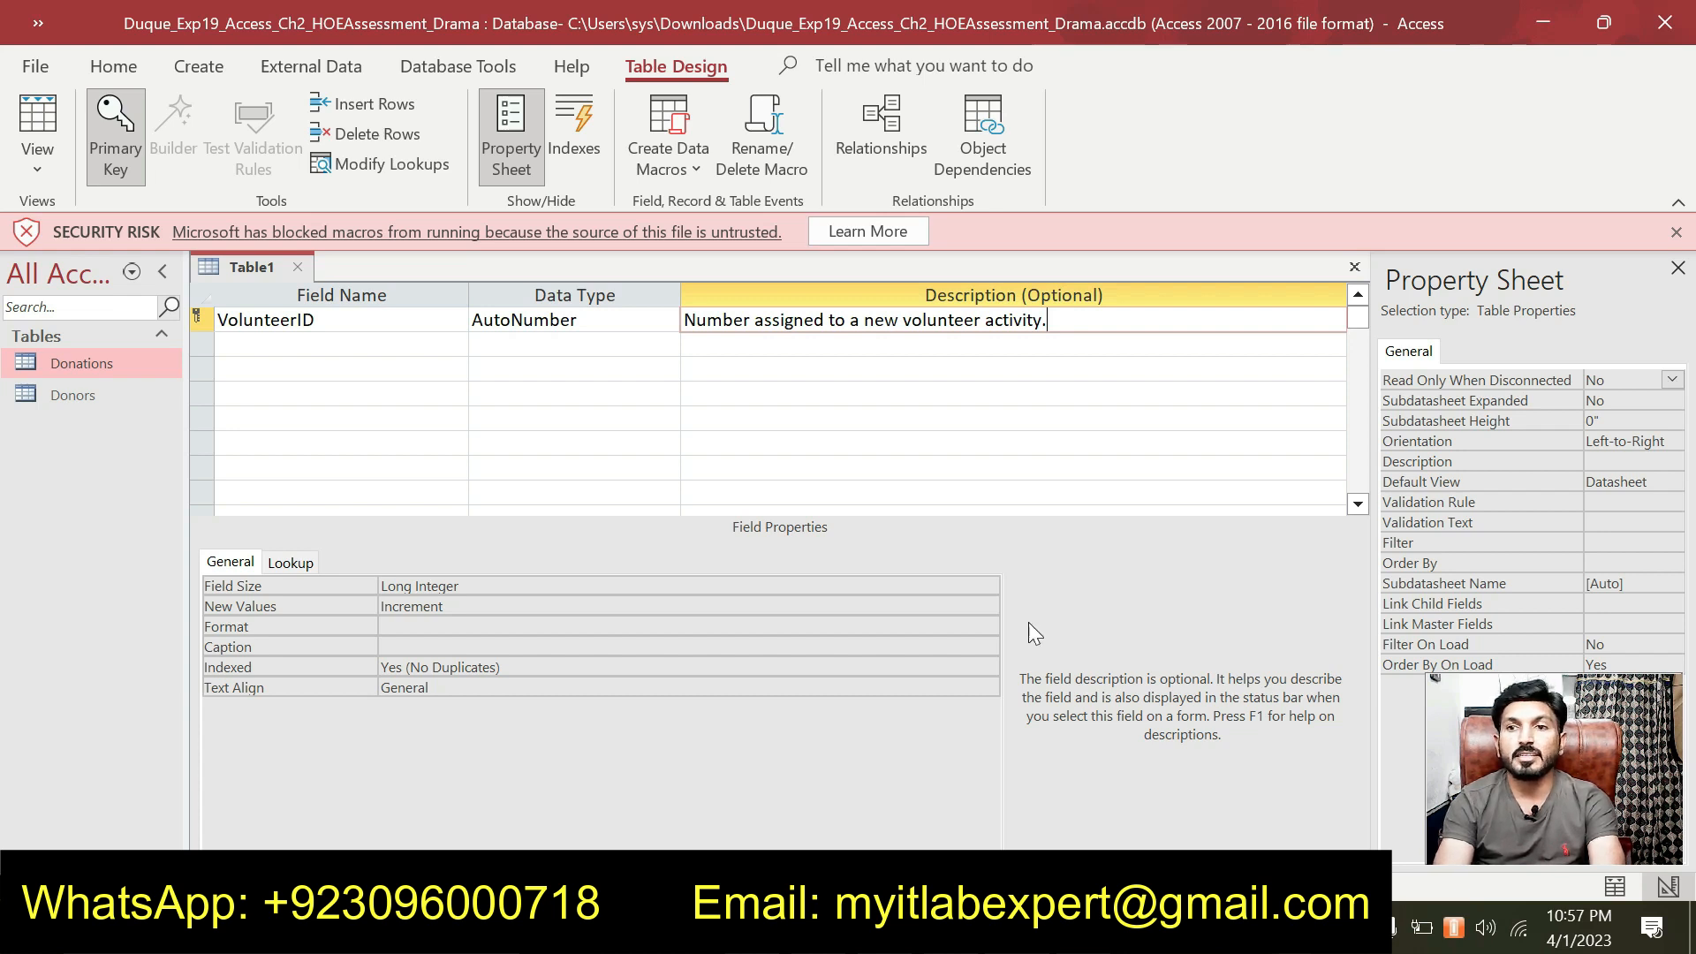
Set VolunteerID's Caption property to 'Volunteer ID'.
click(1084, 929)
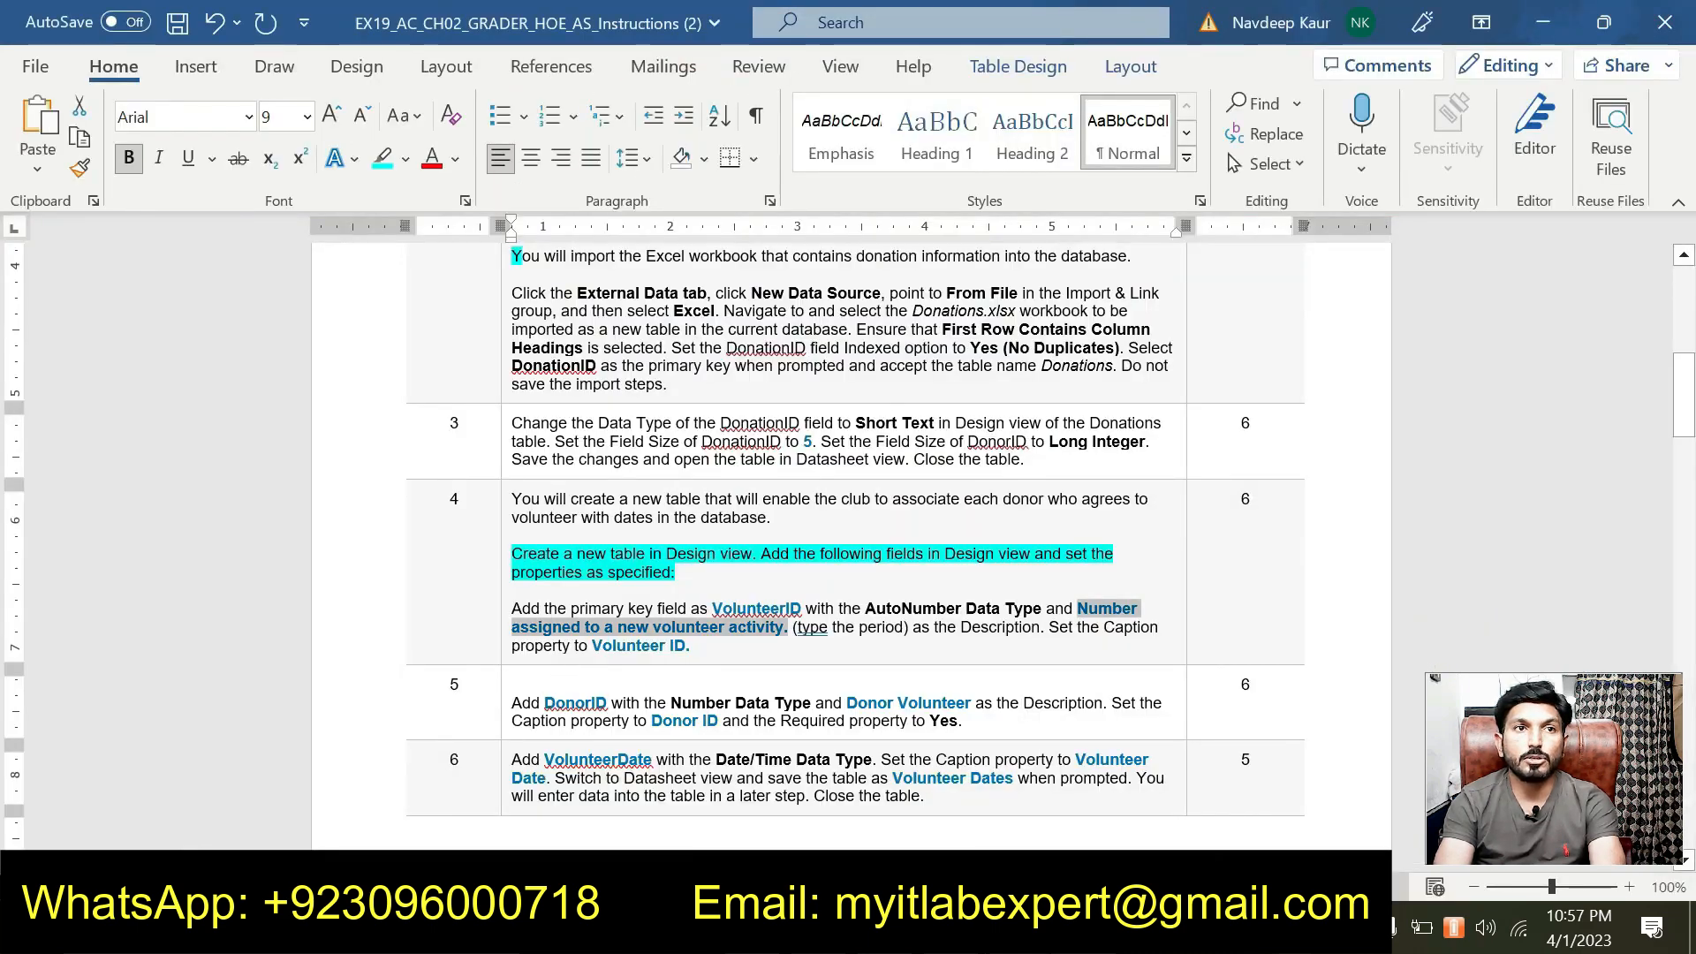
drag(594, 647, 686, 651)
key(ctrl+c)
click(1137, 929)
click(415, 320)
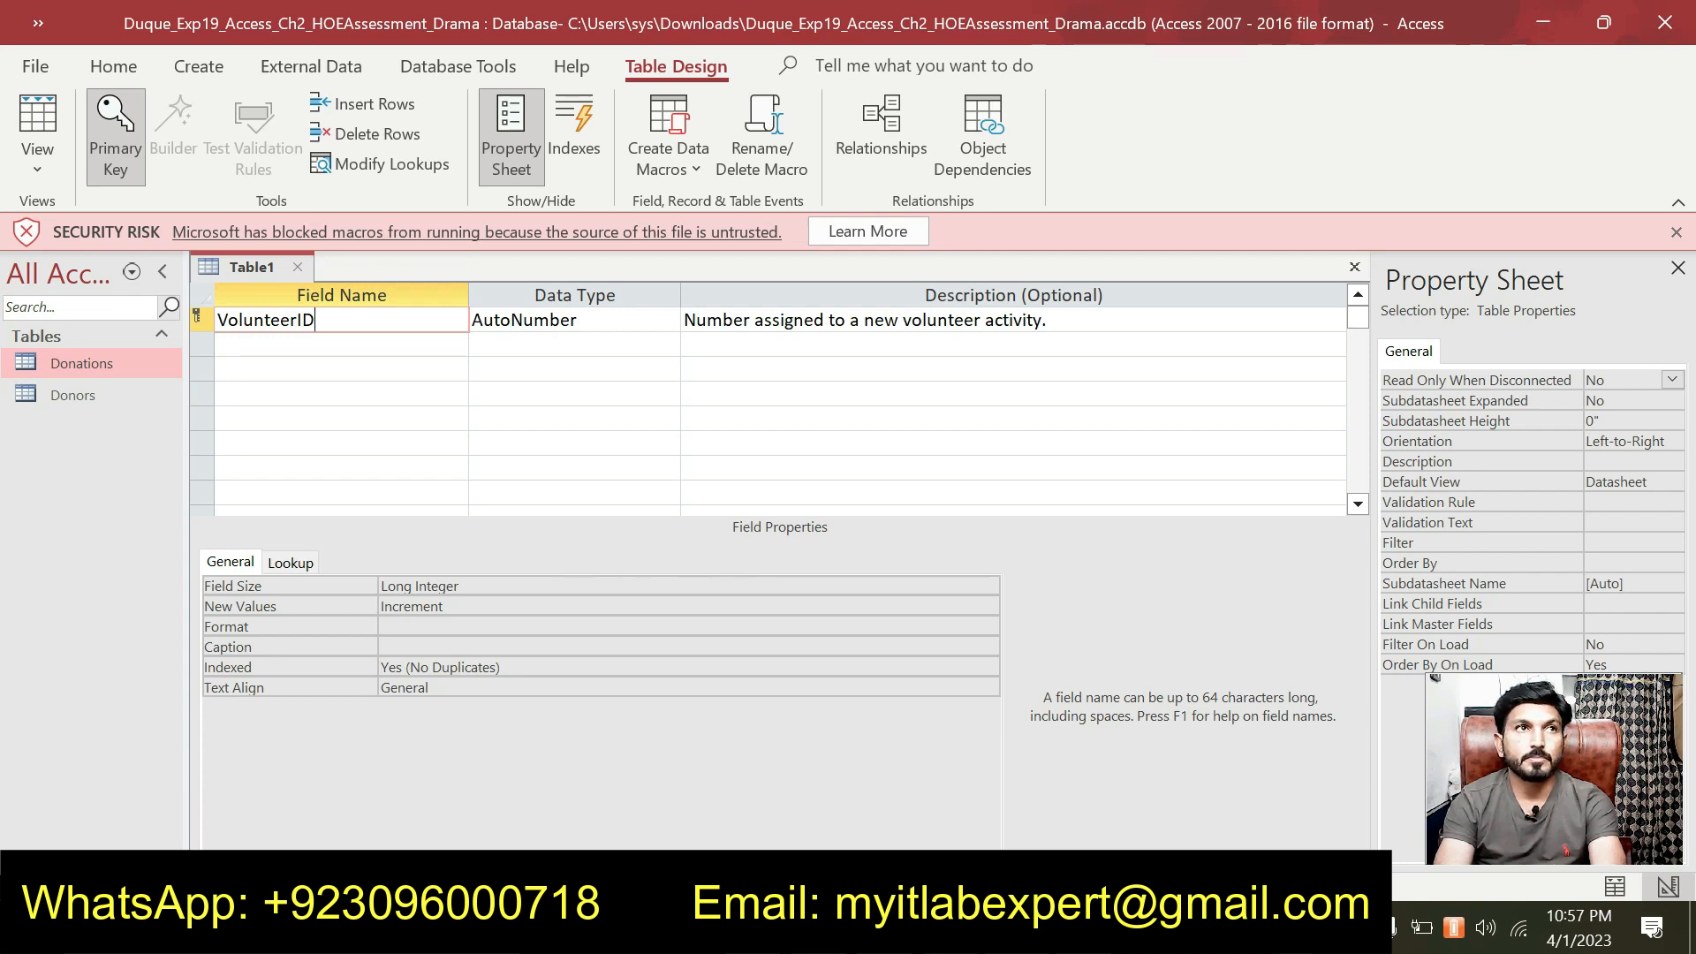
click(432, 644)
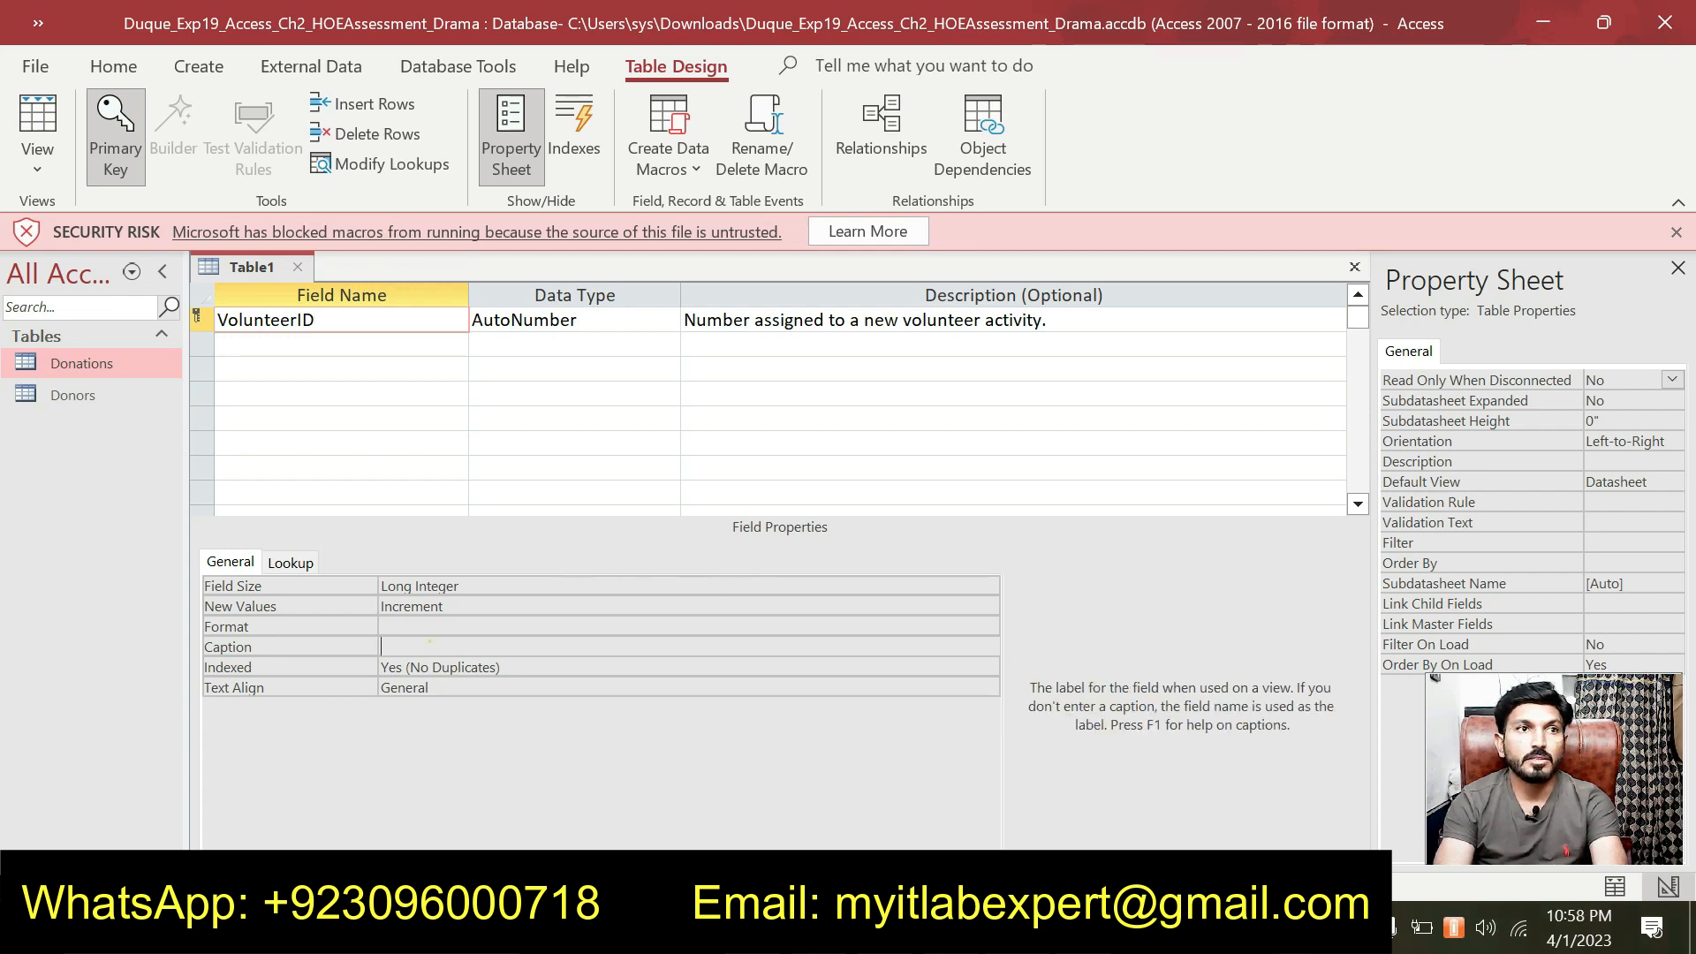
key(ctrl+v)
click(591, 791)
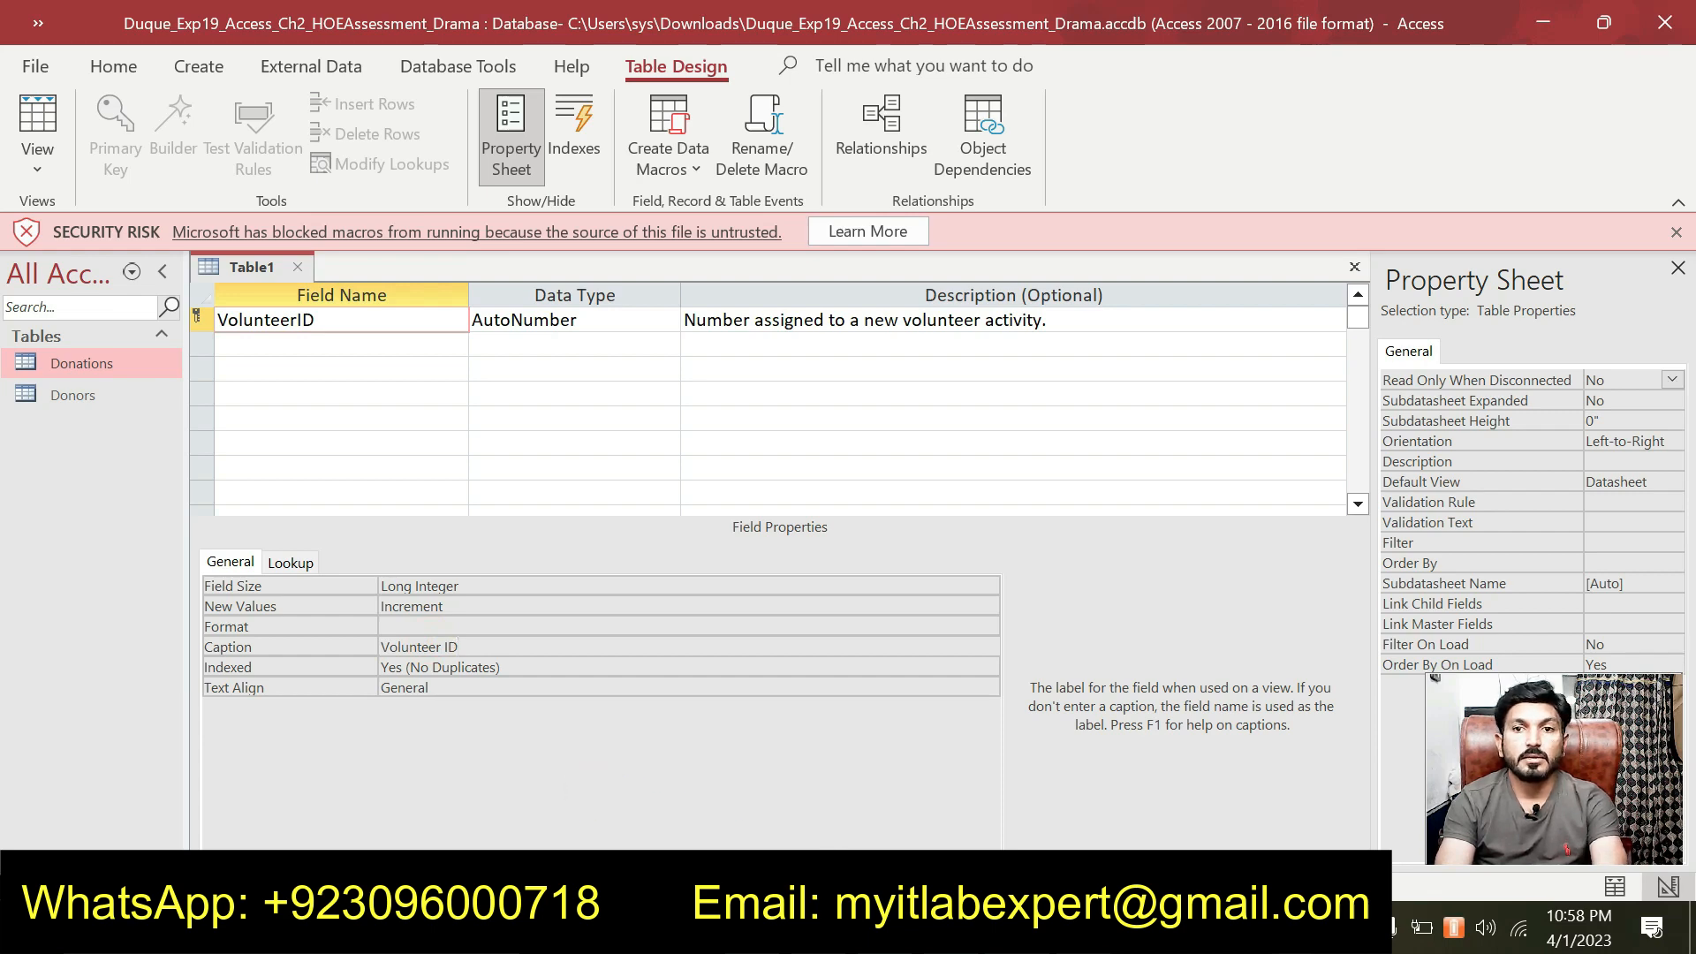
key(alt+Tab)
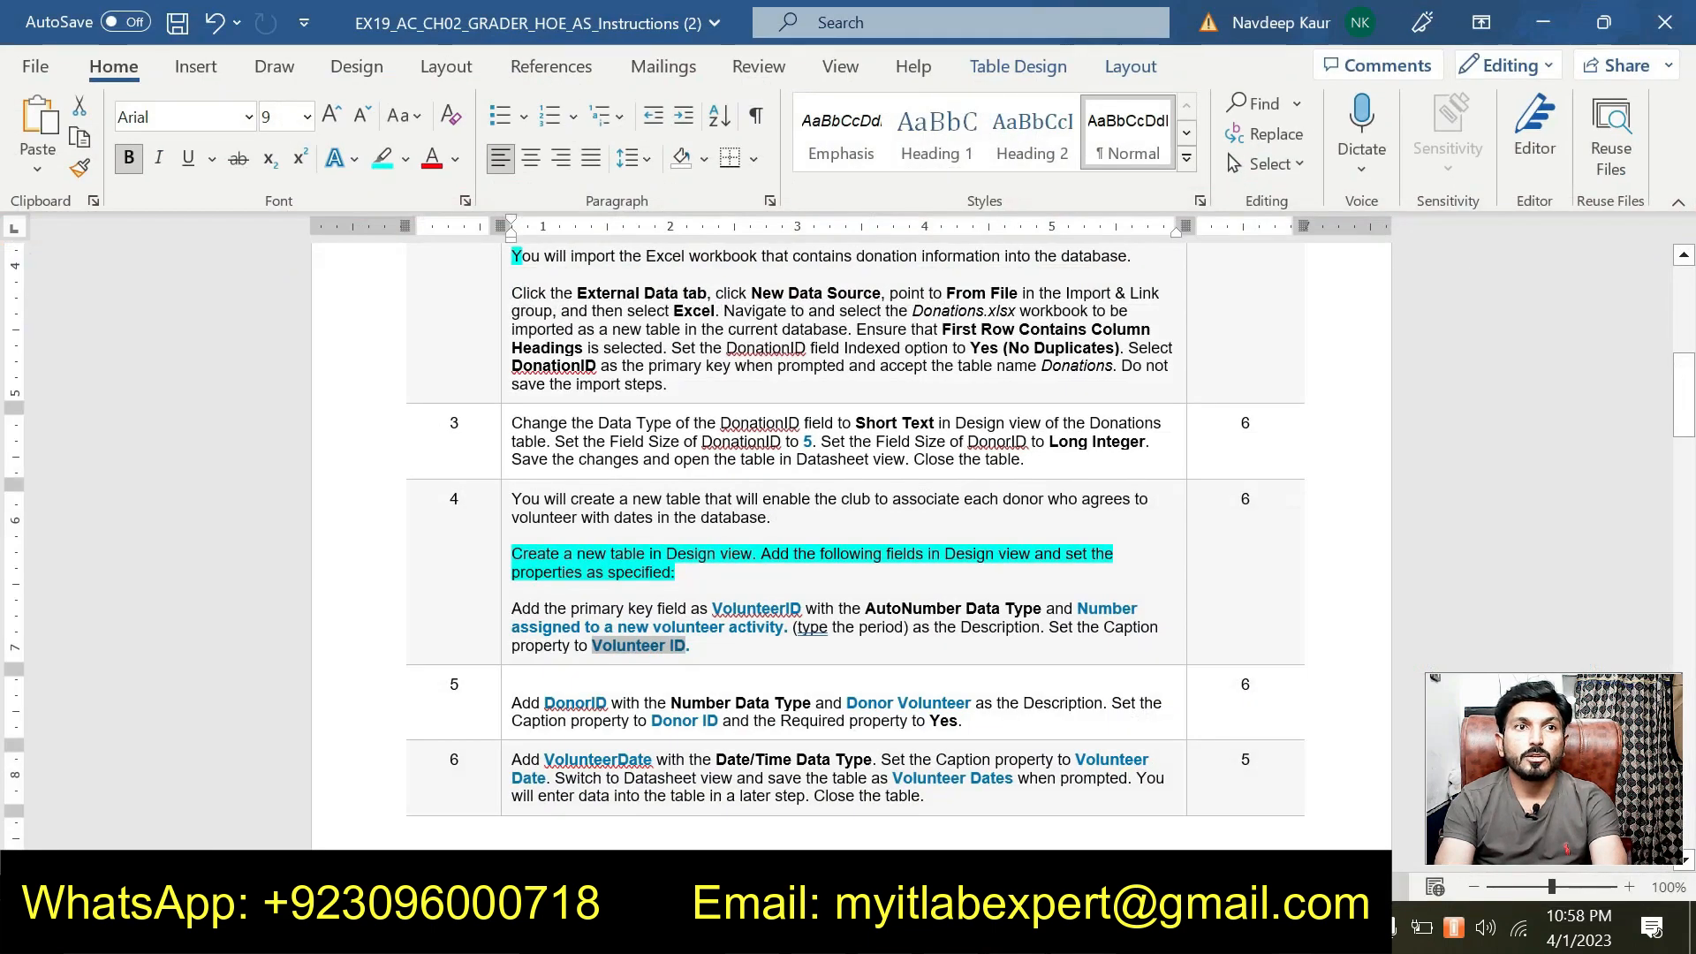
Remove the cyan highlight from step 4's paragraph in Word.
scroll(848, 530, down, 1)
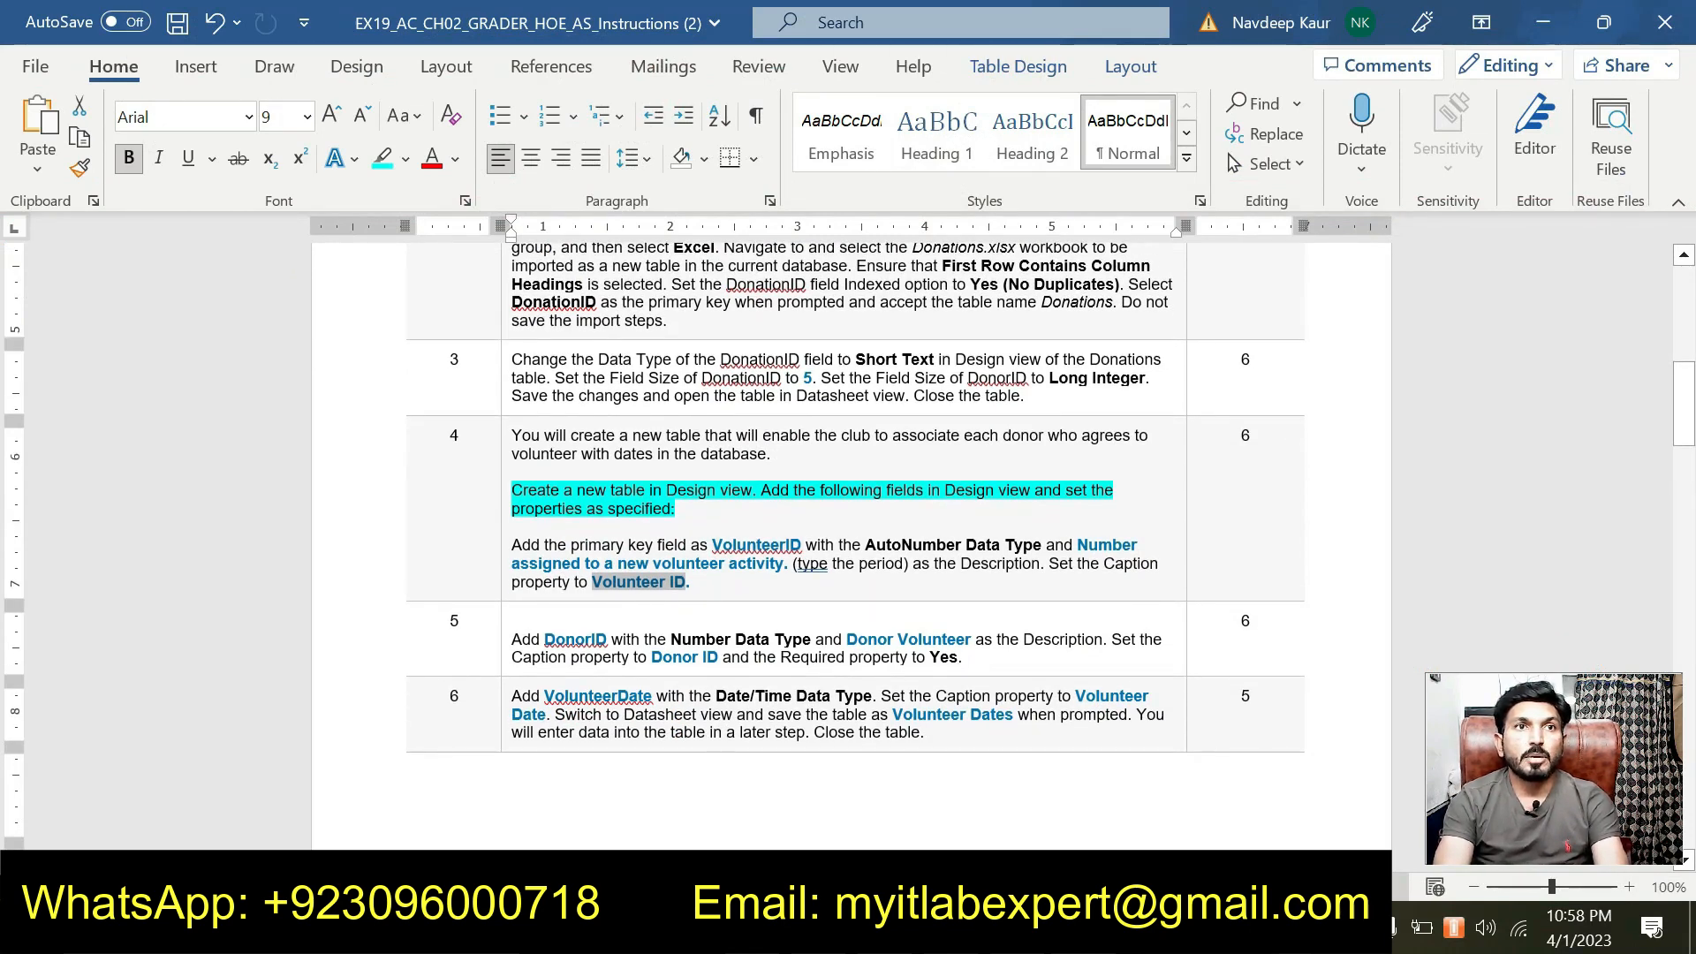
triple_click(548, 491)
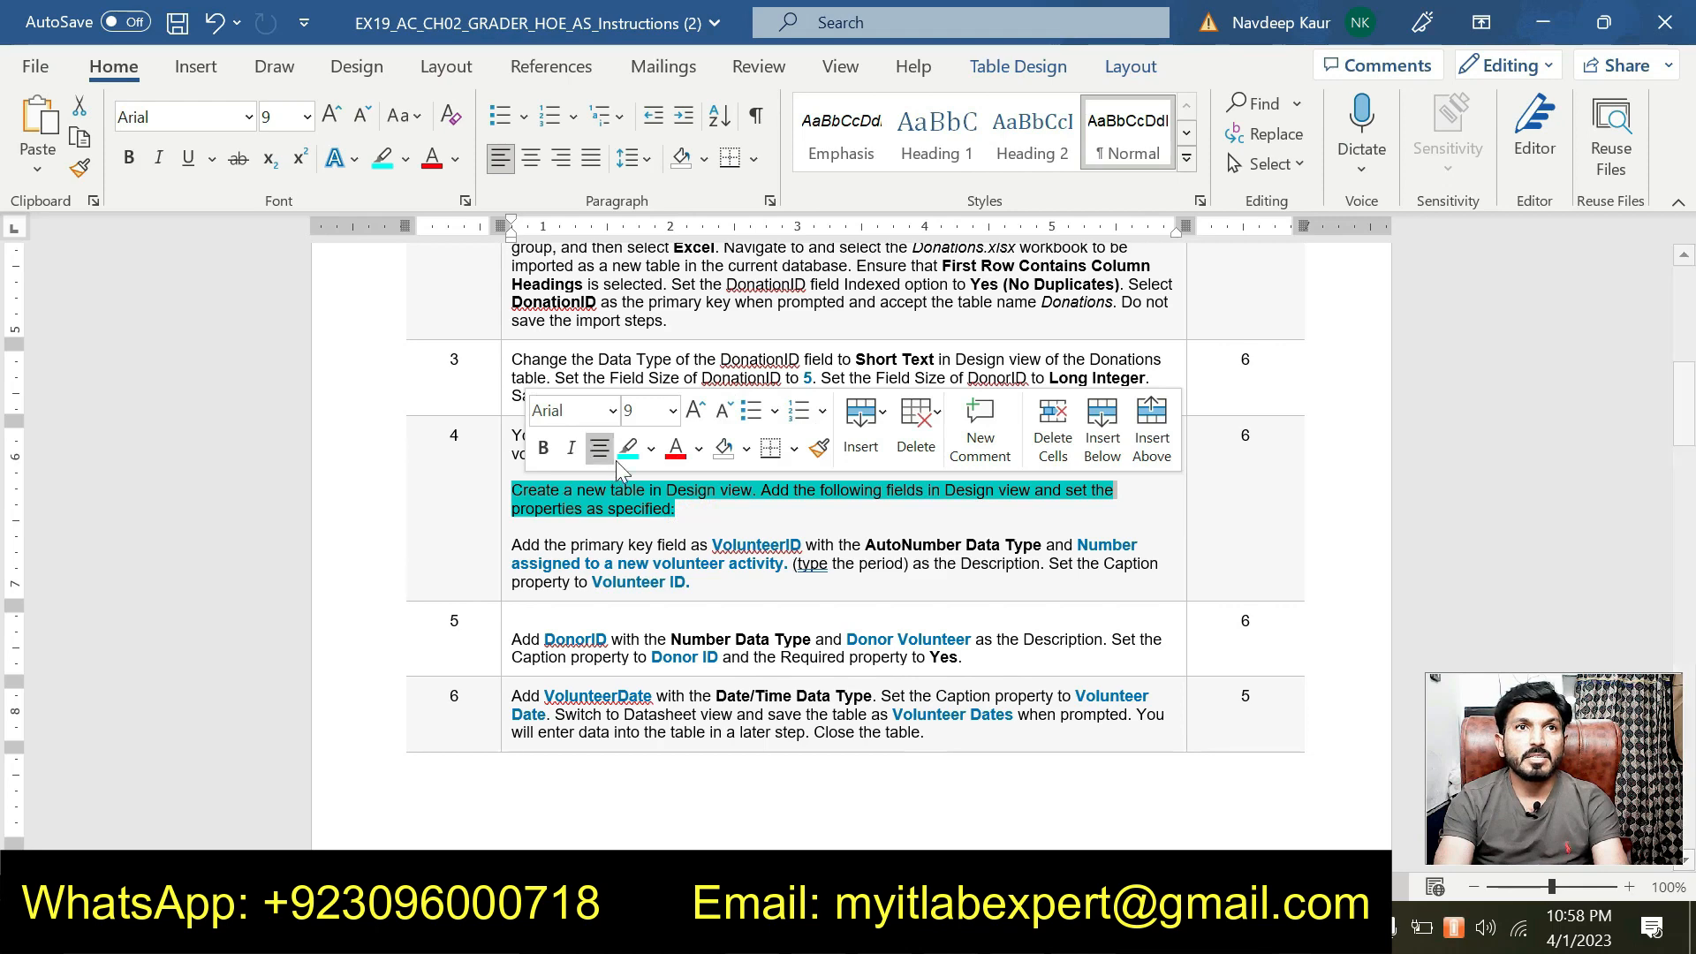
click(629, 451)
Highlight step 5's instructions and copy the field name DonorID.
scroll(675, 609, down, 1)
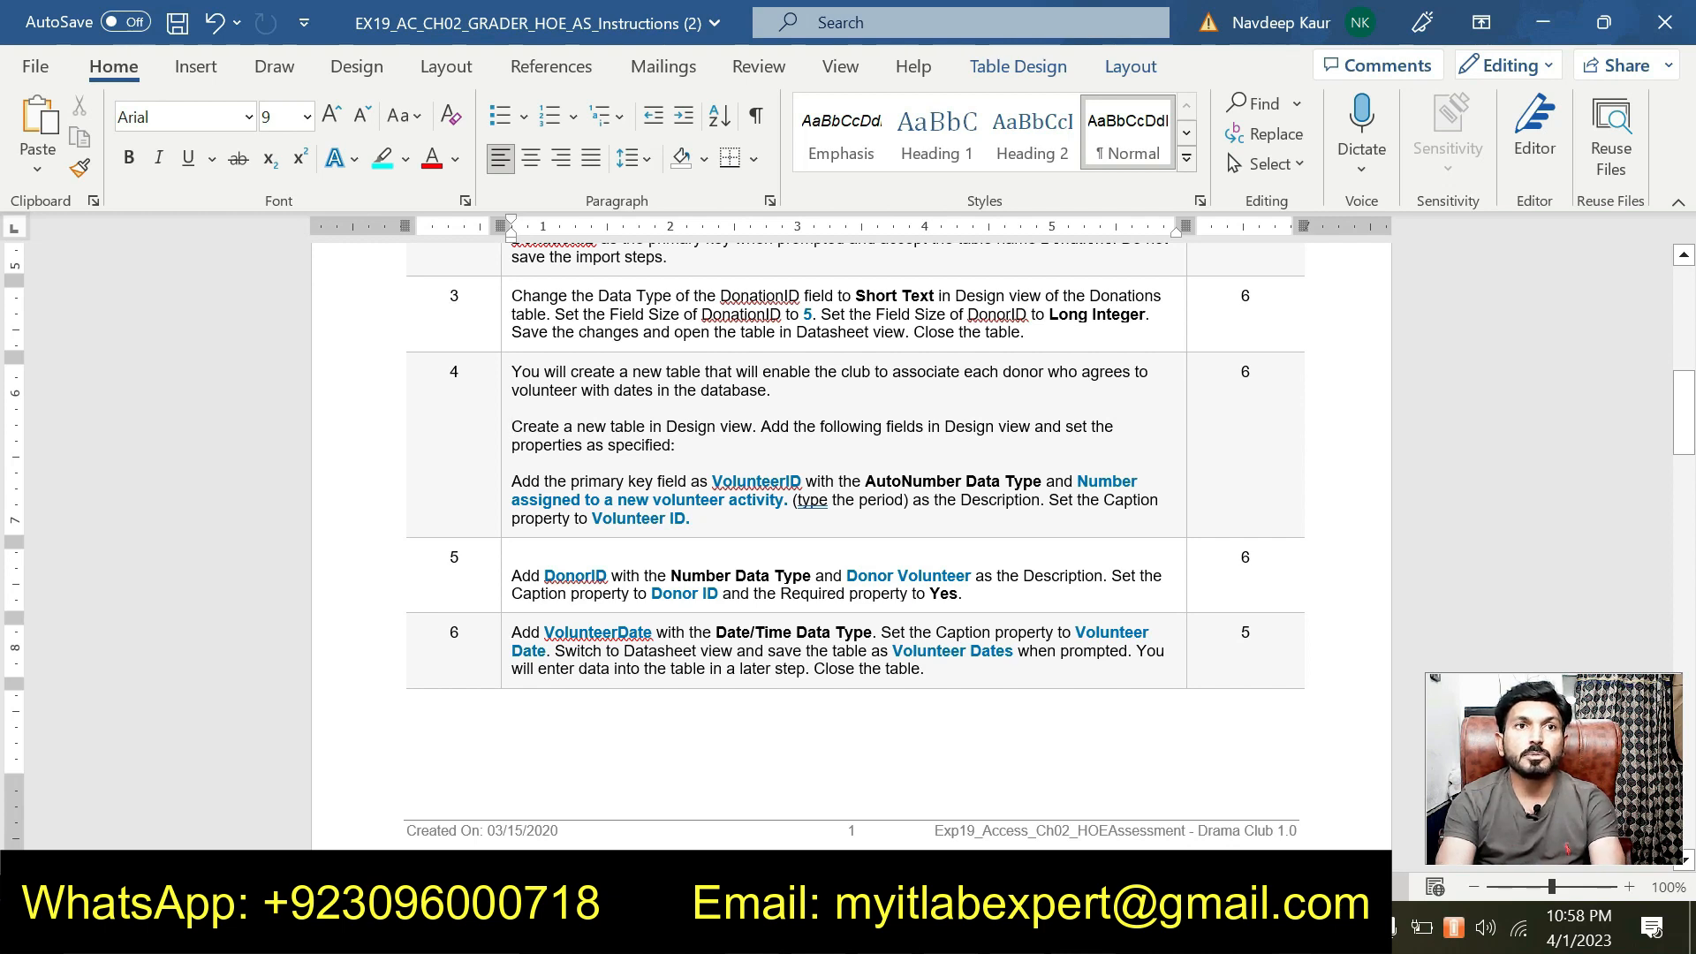
drag(982, 596, 512, 575)
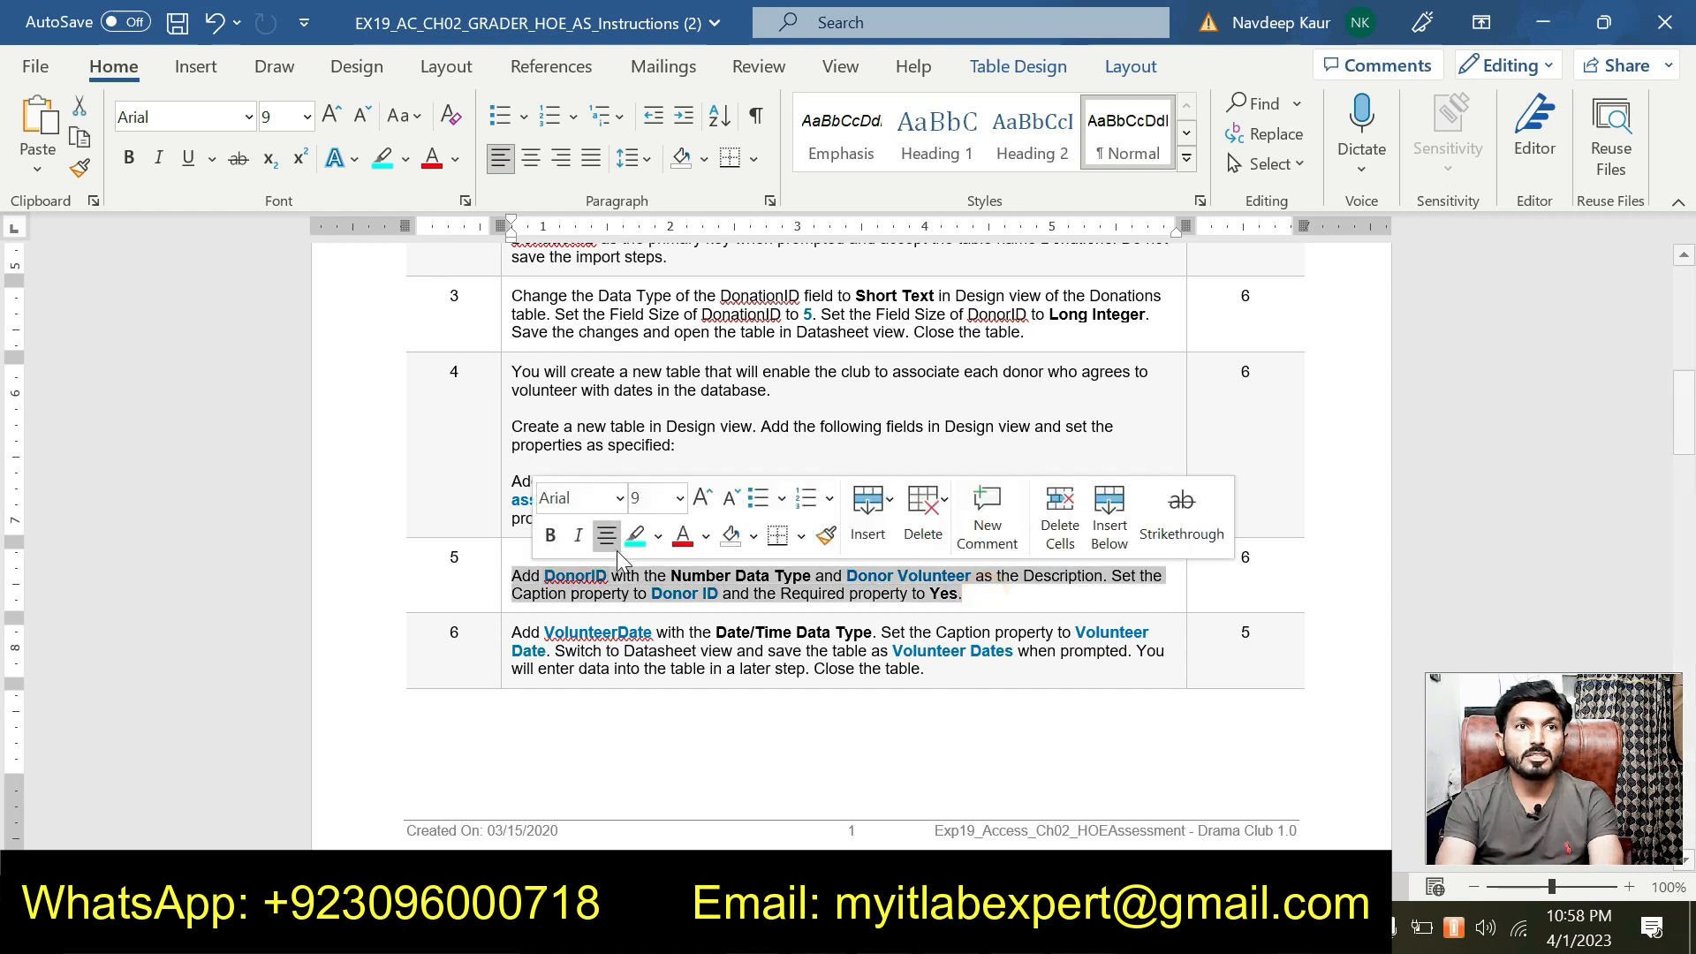
click(636, 531)
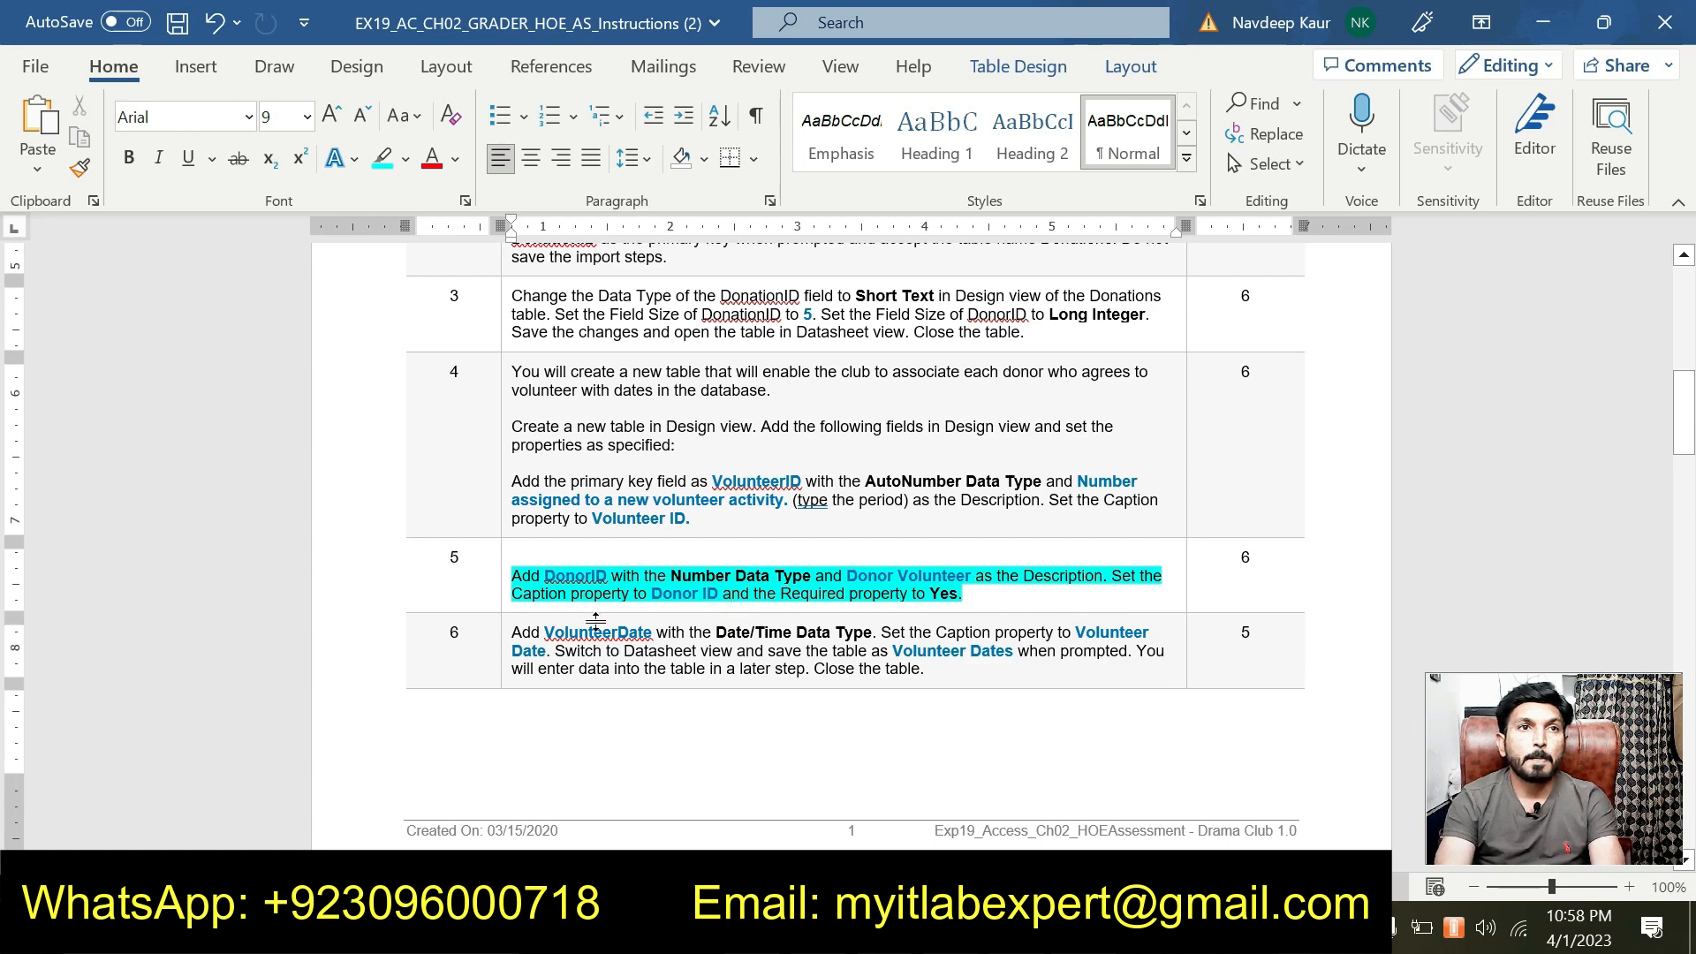
double_click(575, 575)
key(ctrl+c)
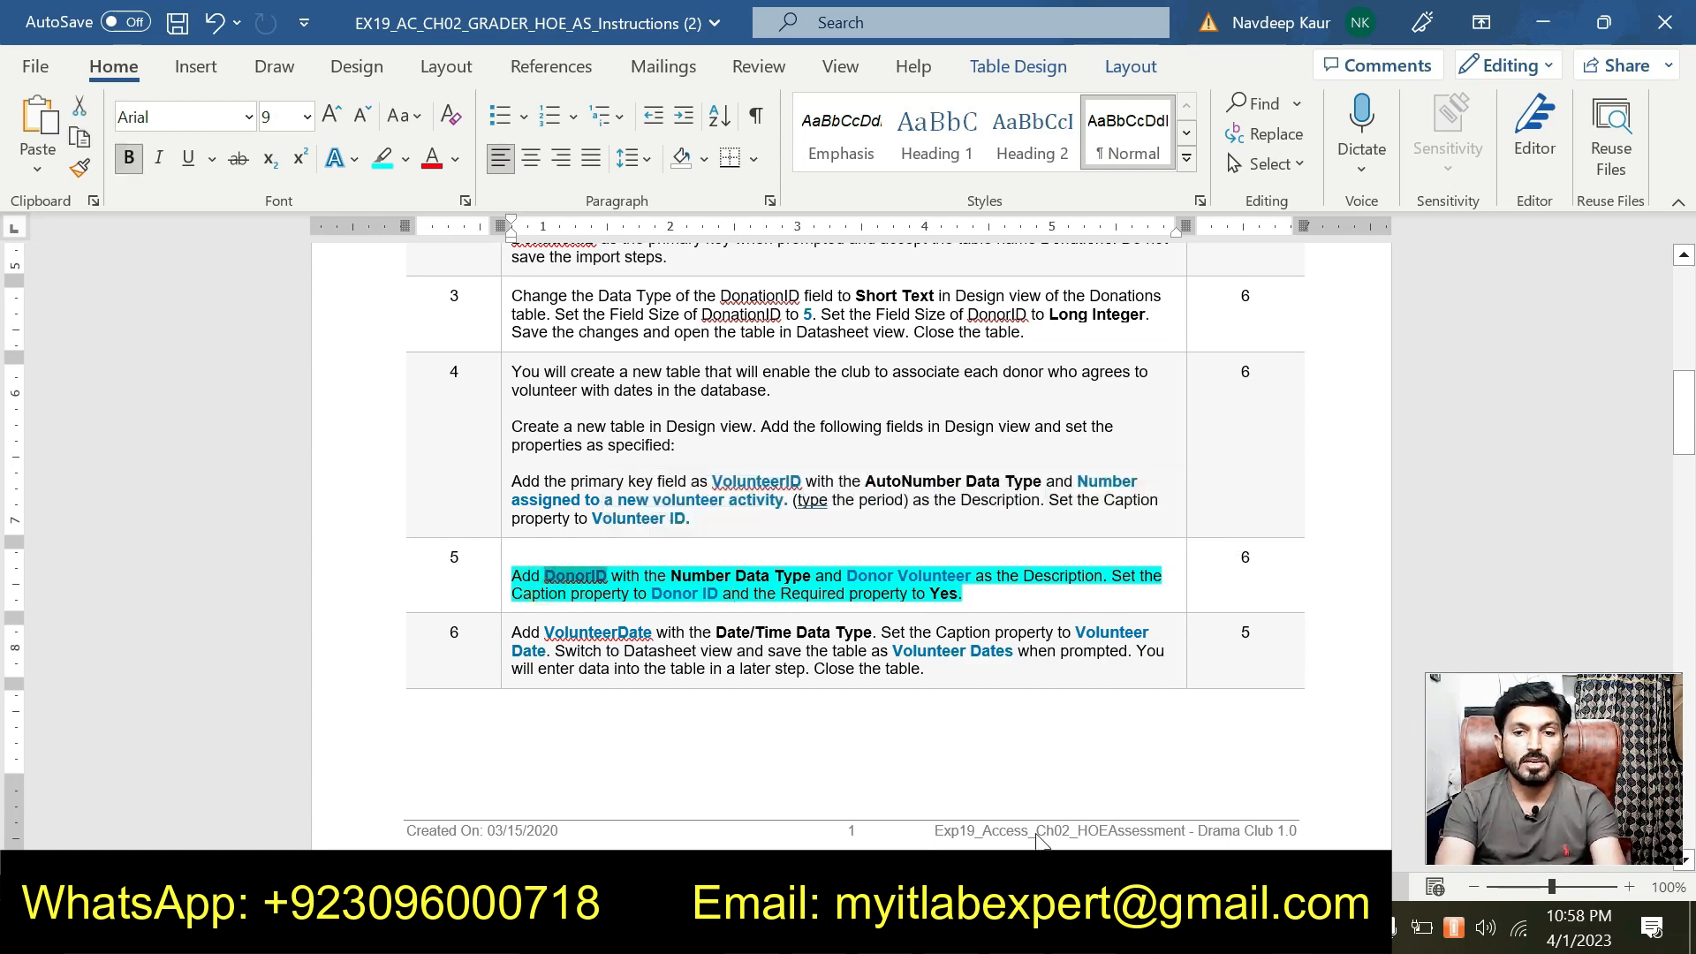
key(alt+Tab)
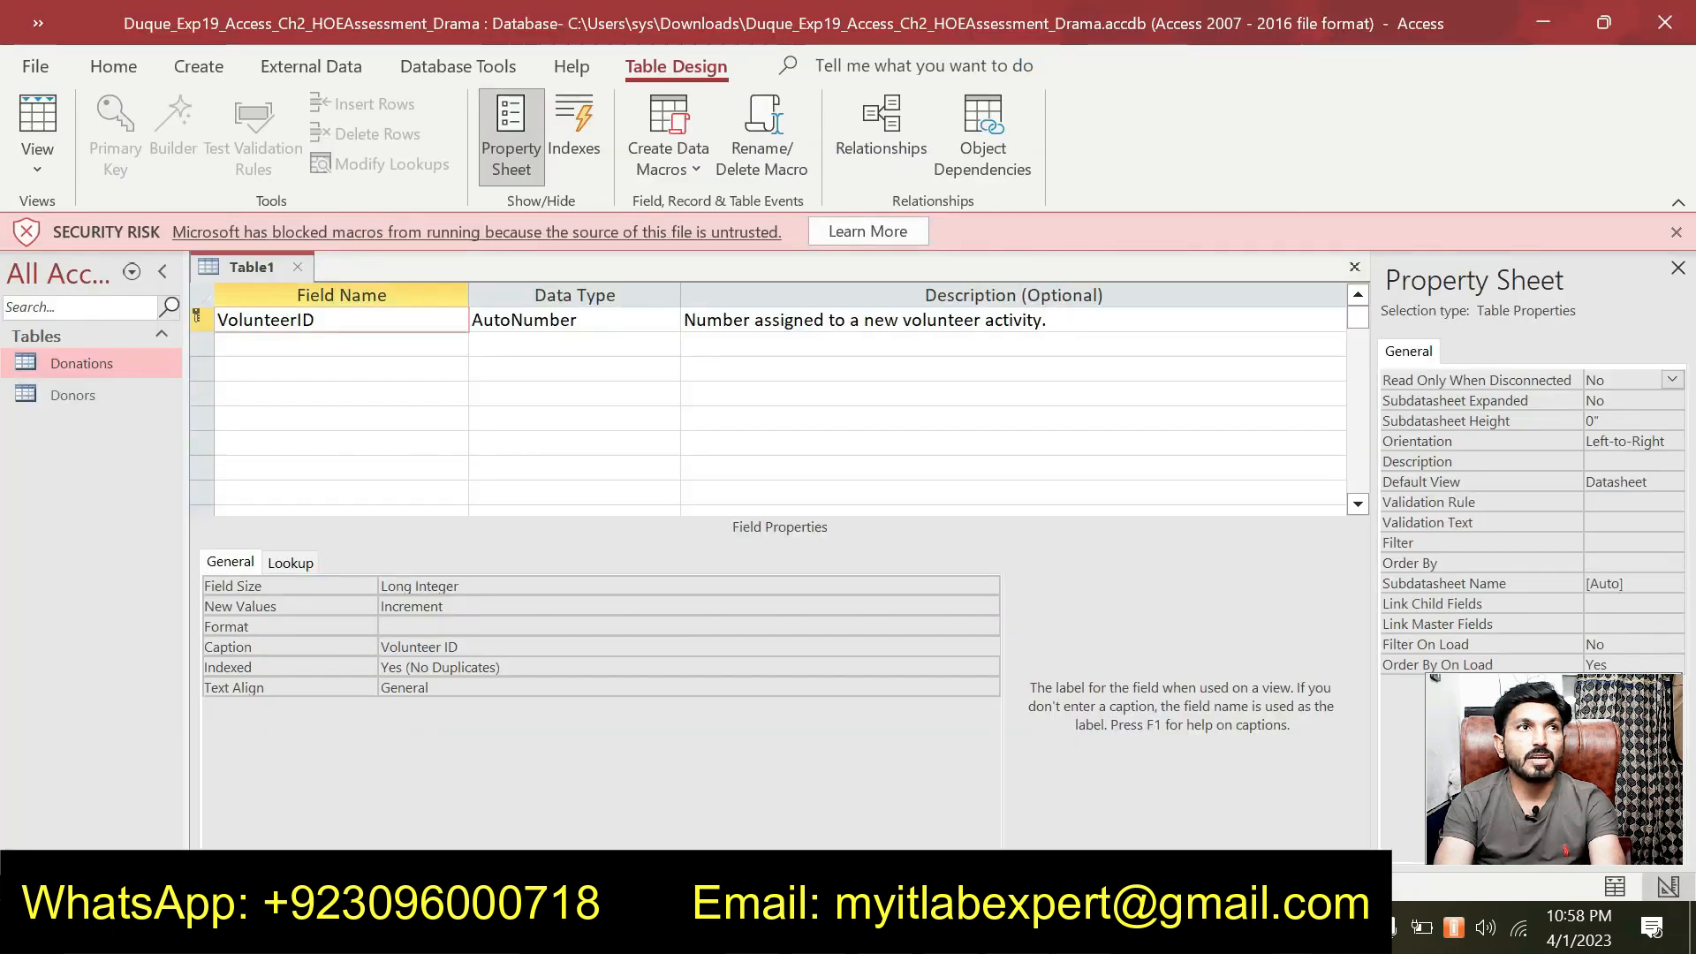
Add DonorID as the second field with the Number data type.
click(295, 345)
key(ctrl+v)
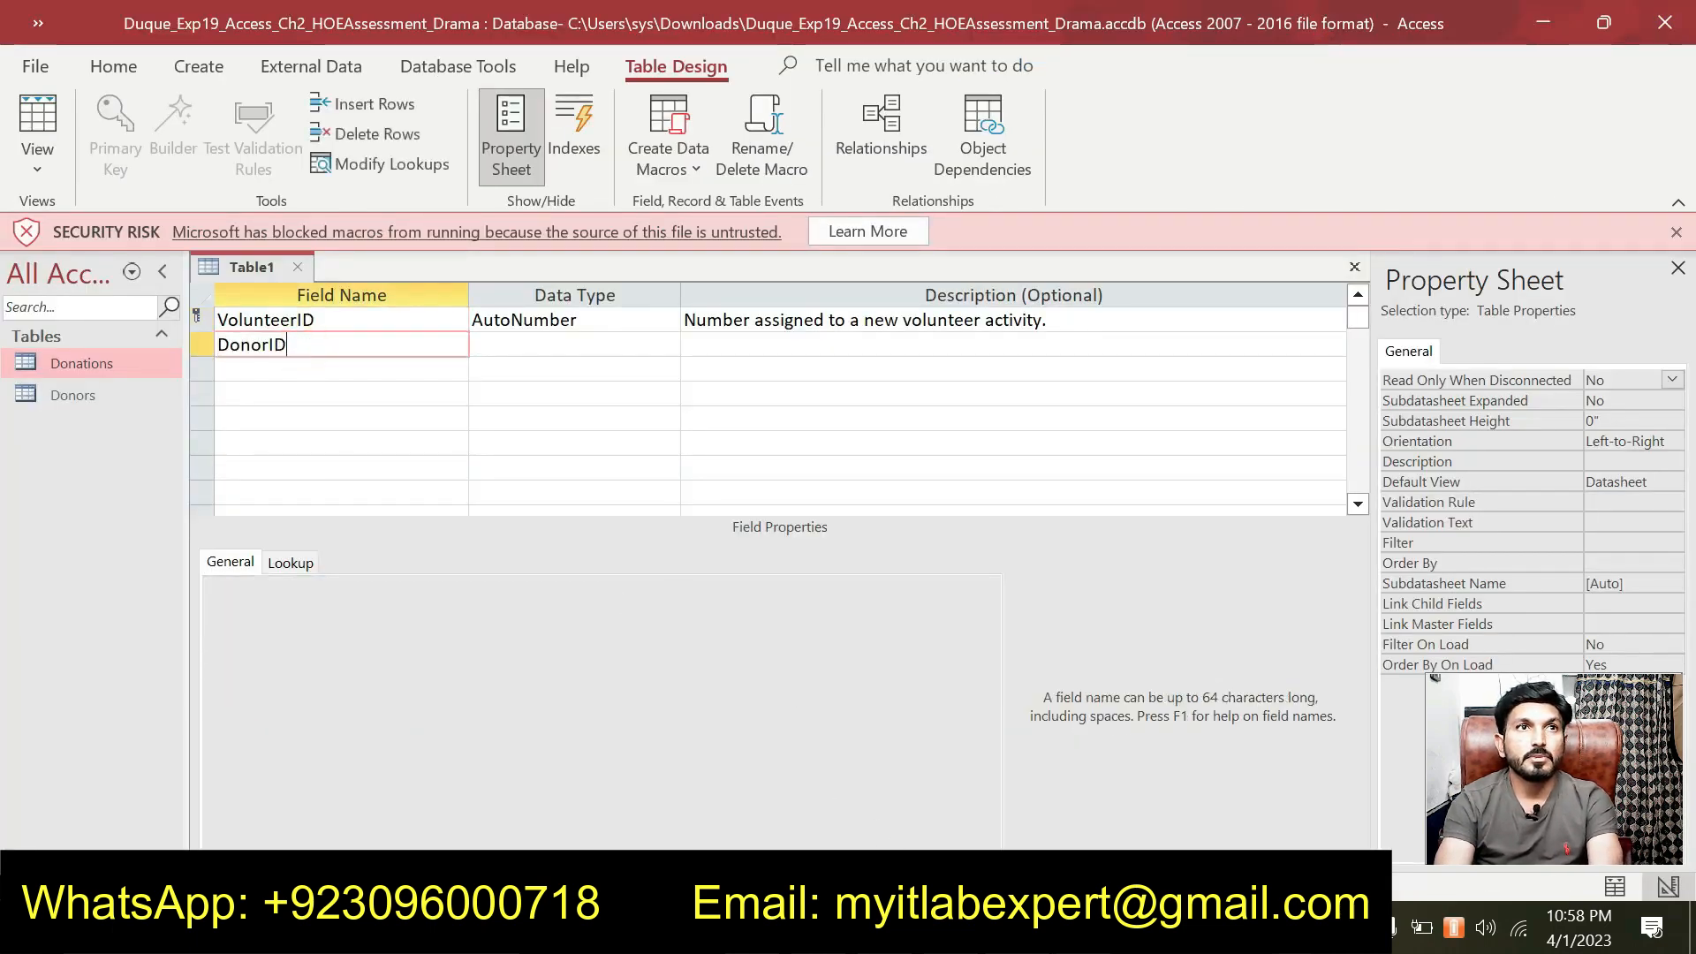
key(Tab)
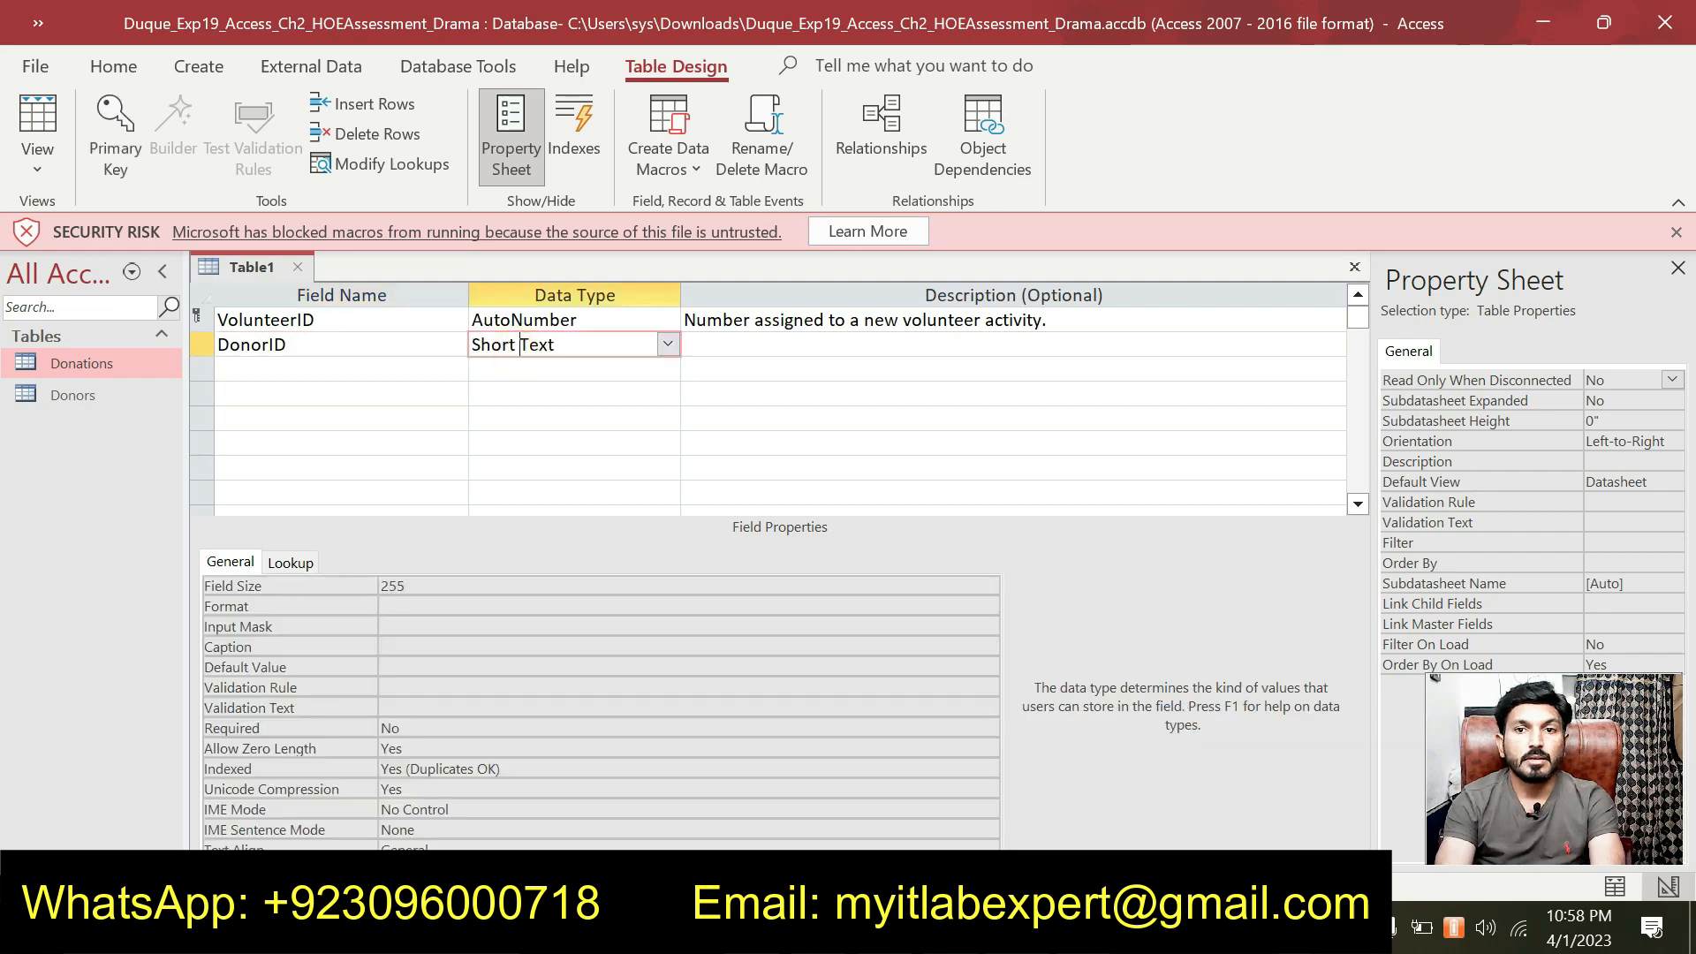
key(alt+Tab)
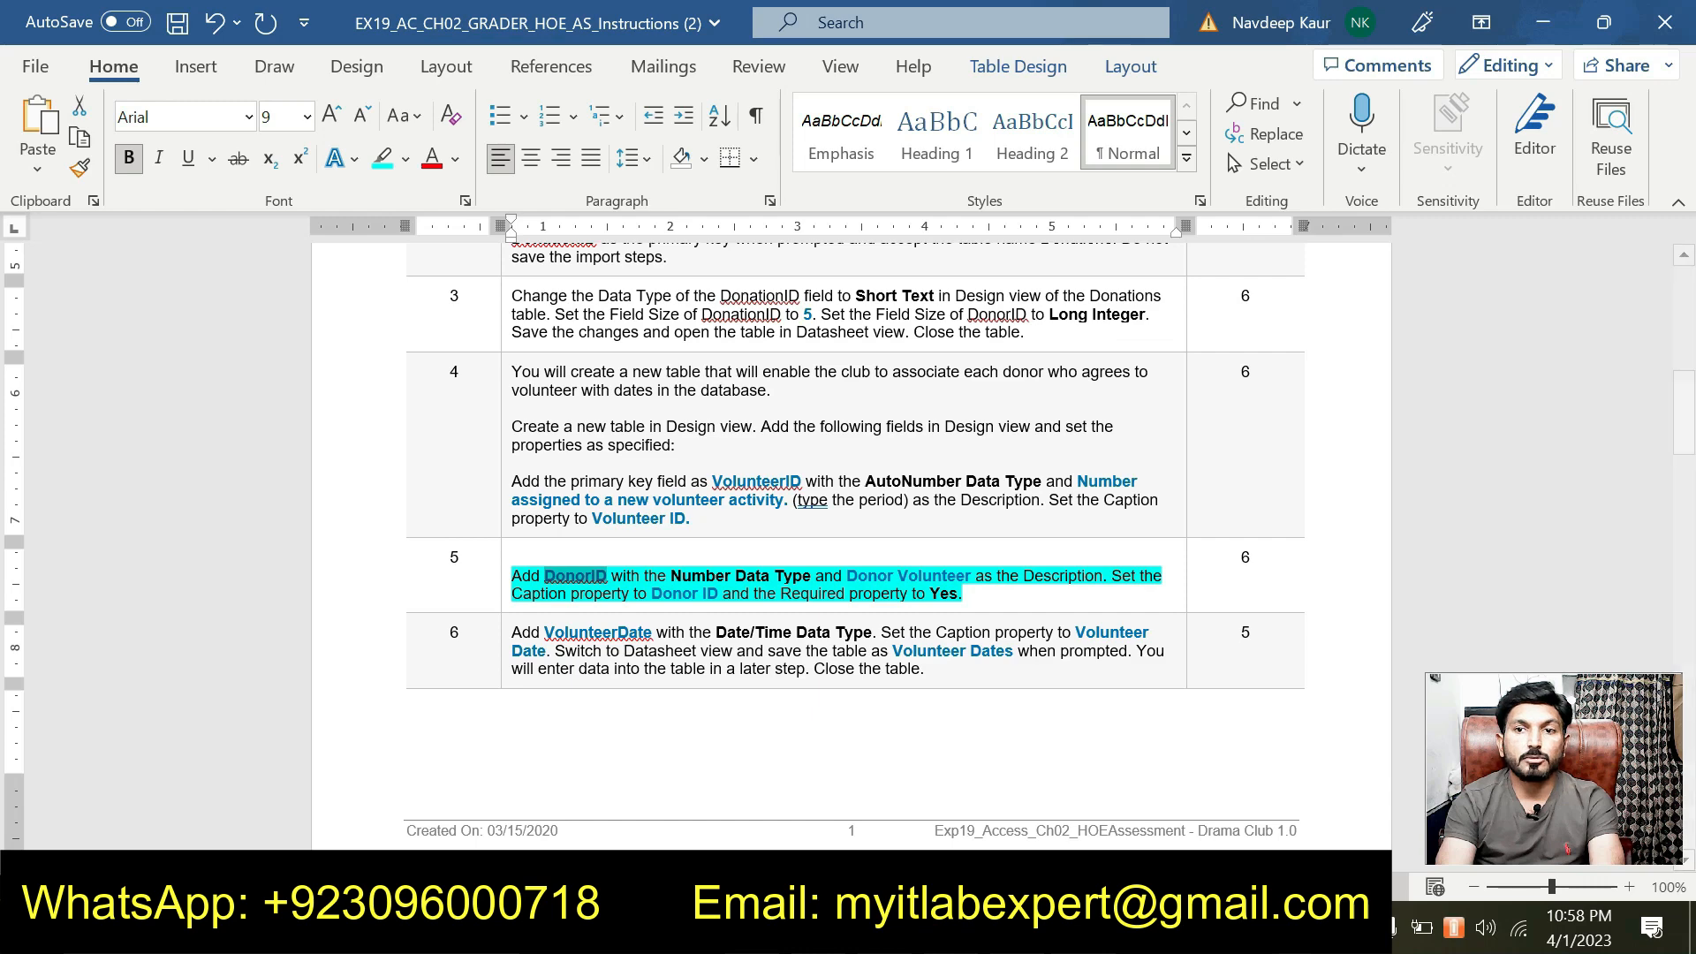
key(alt+Tab)
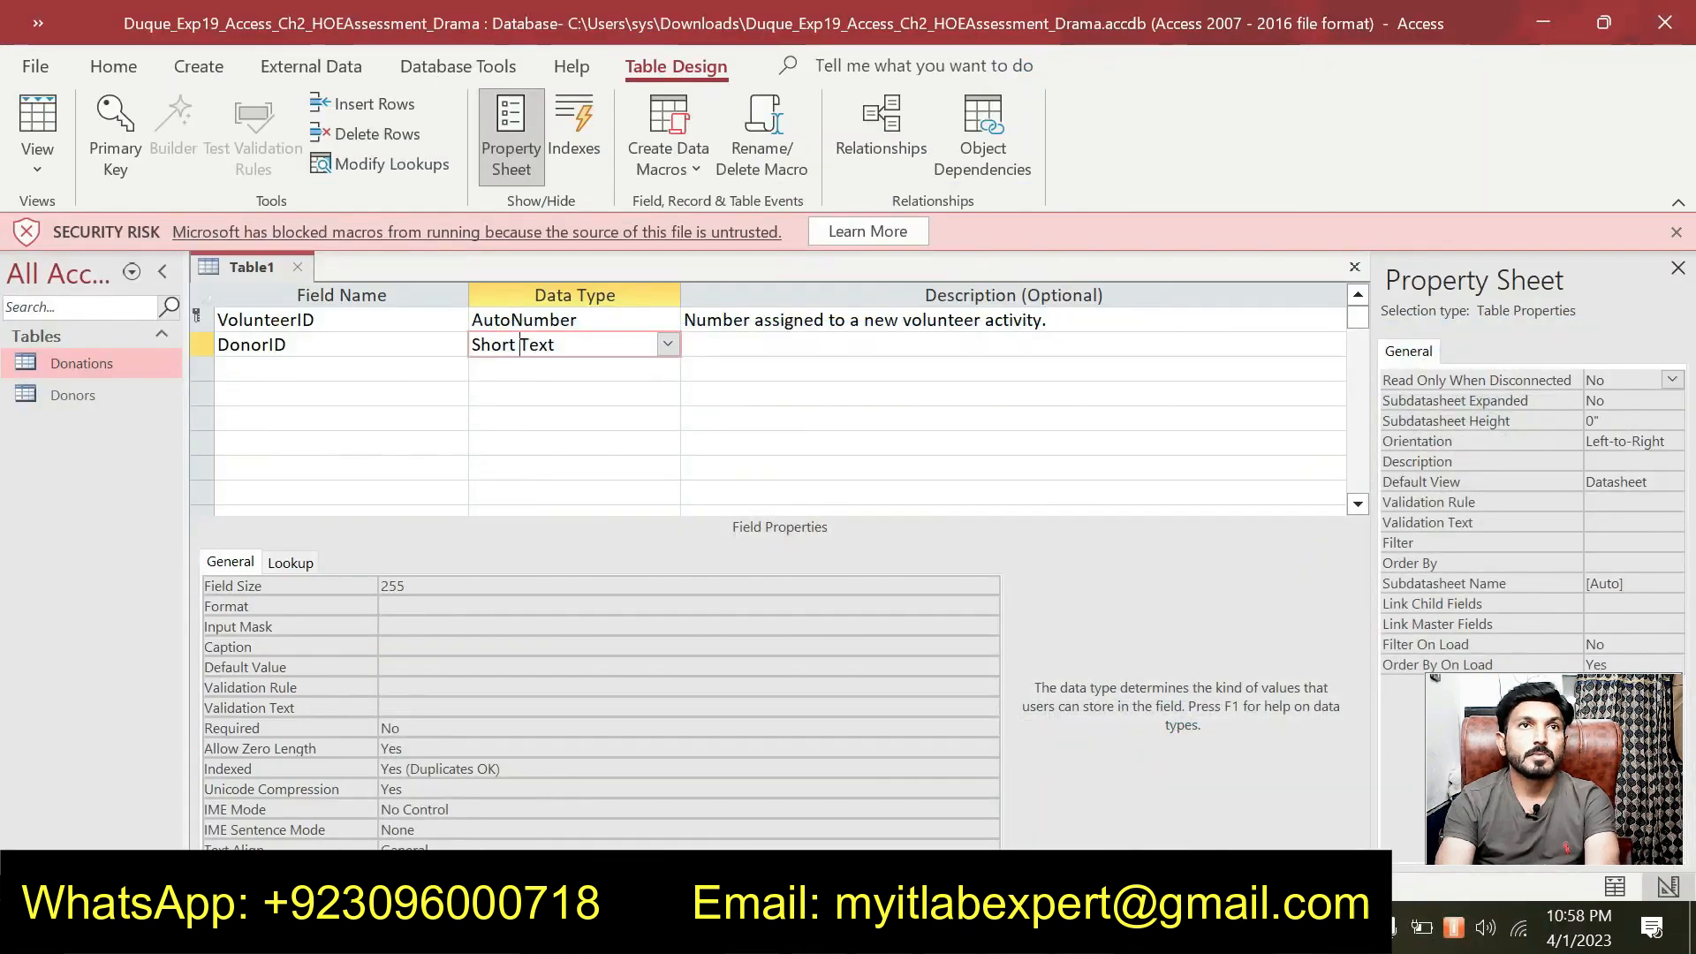
click(668, 345)
click(618, 419)
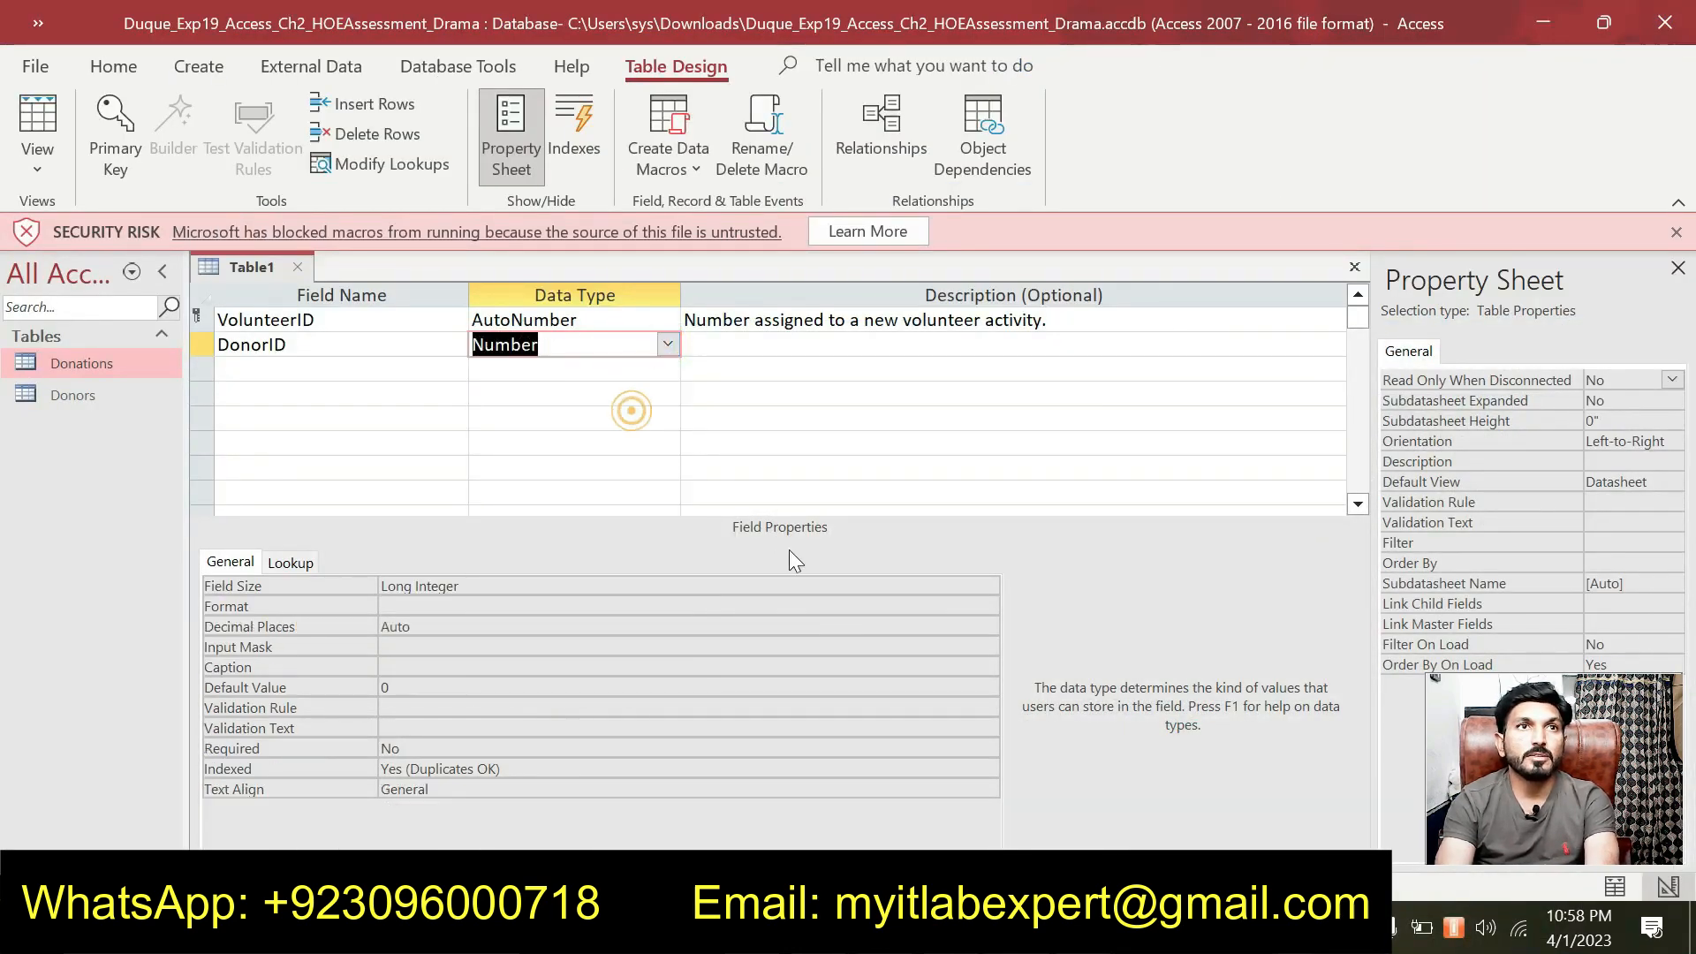
Give DonorID the description 'Donor Volunteer'.
key(alt+Tab)
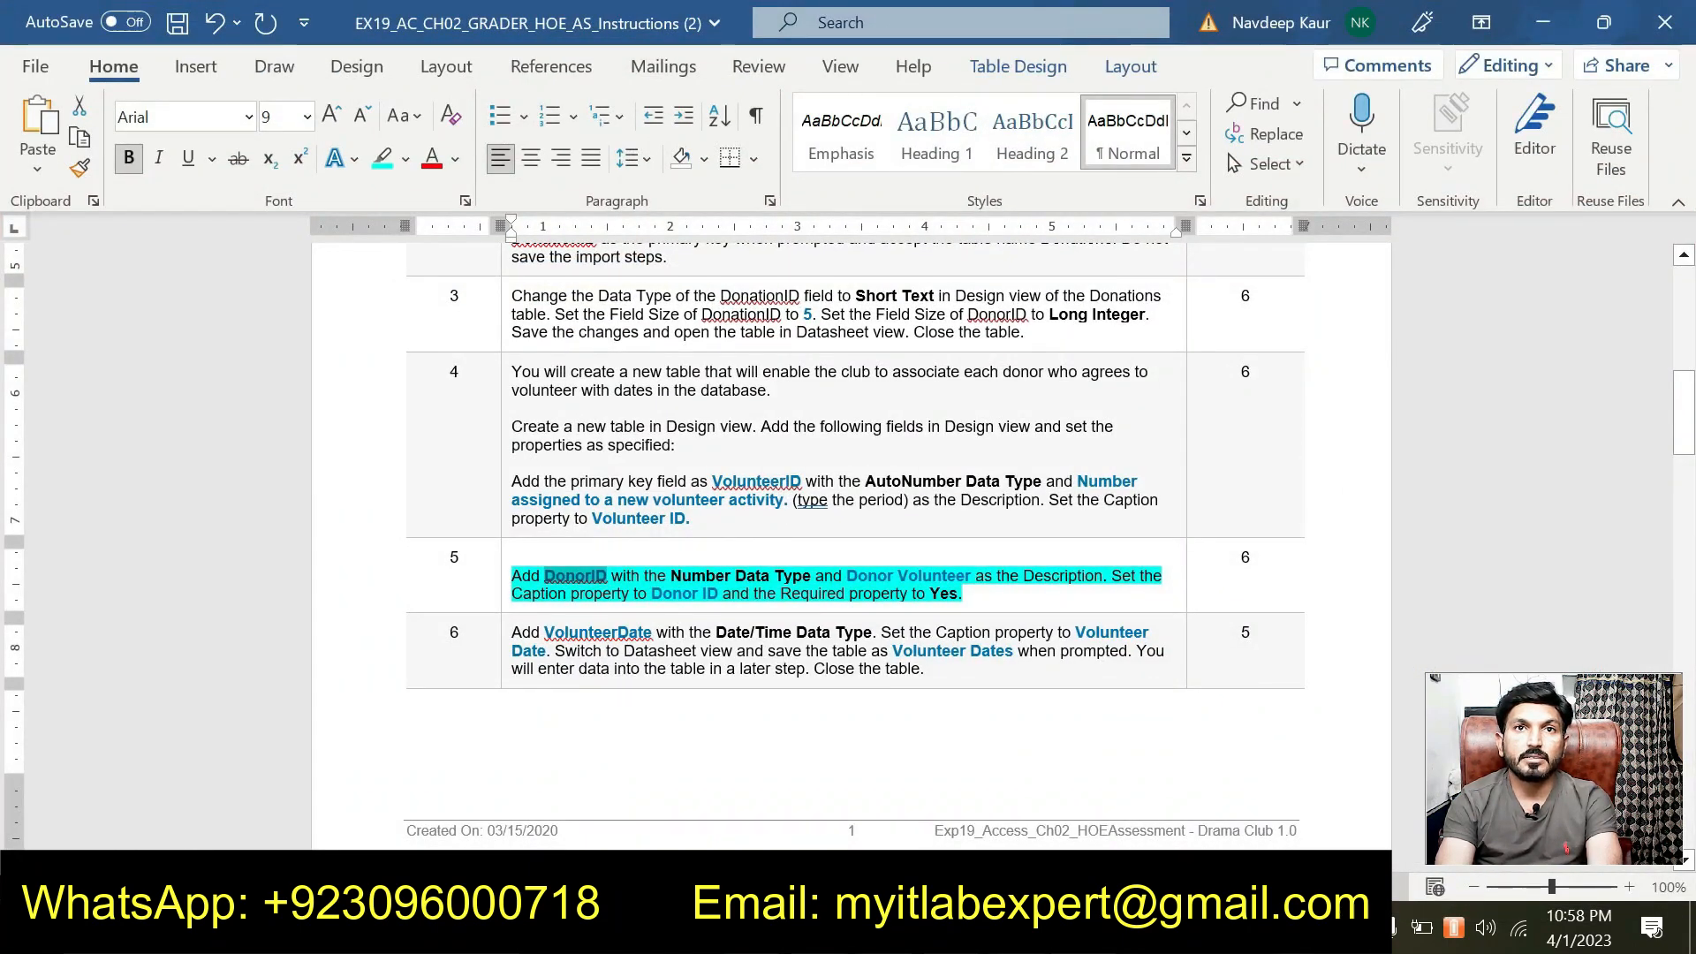
drag(847, 574, 973, 578)
key(ctrl+c)
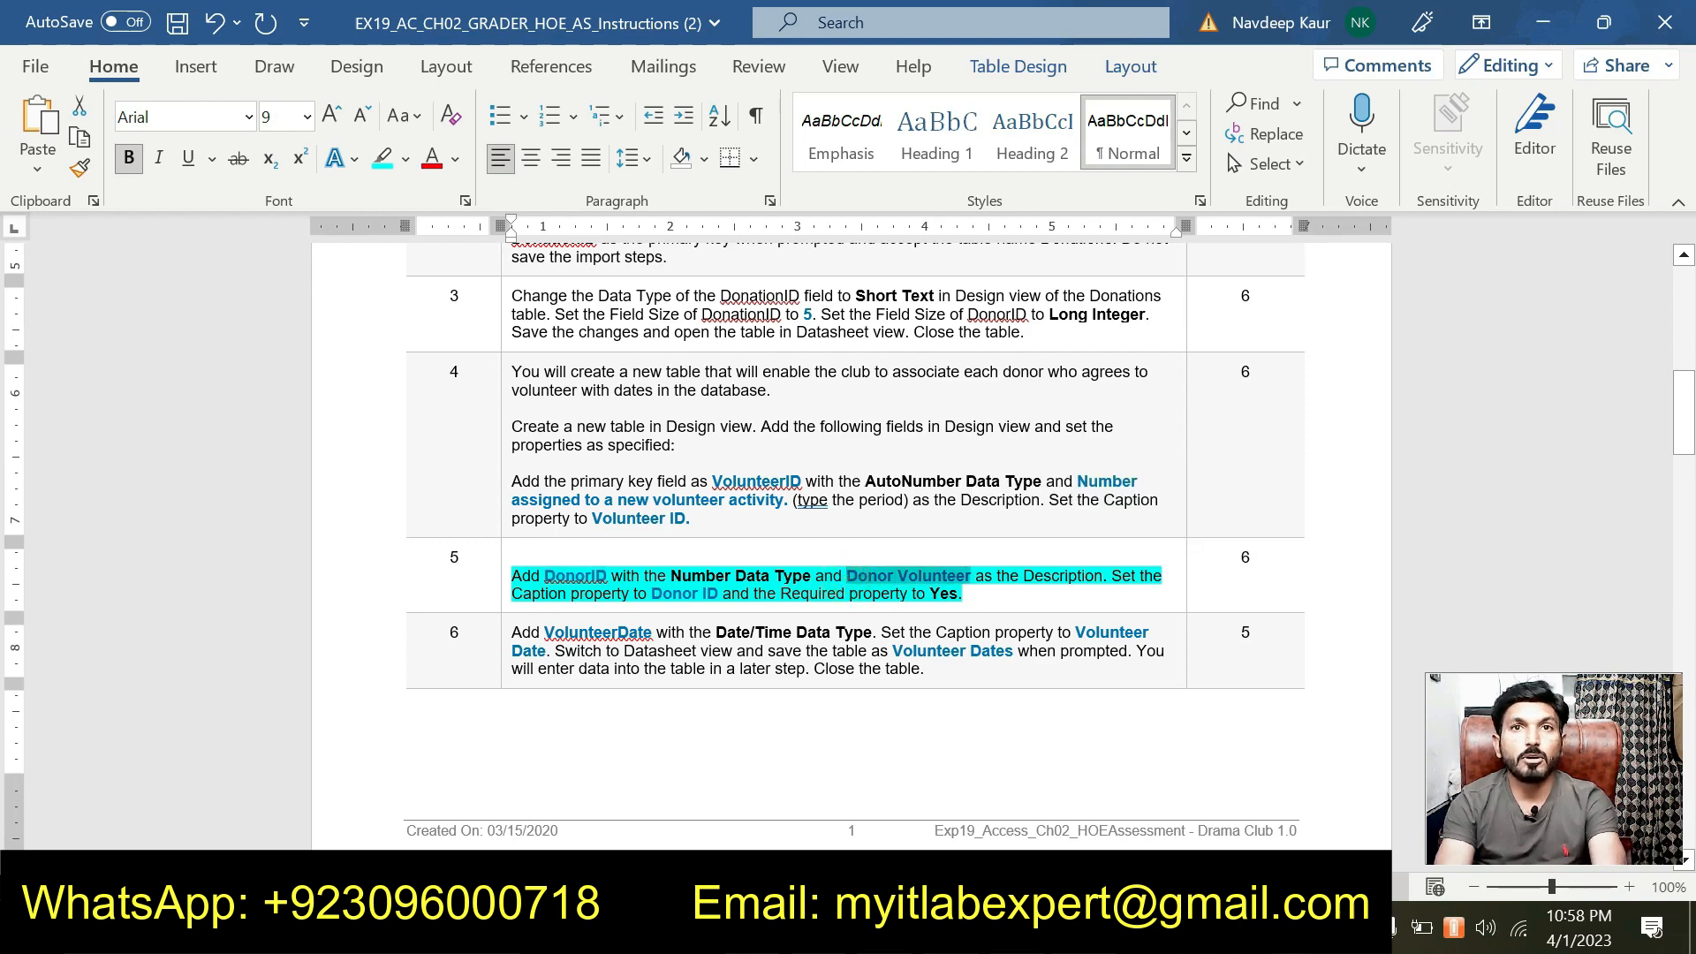
key(alt+Tab)
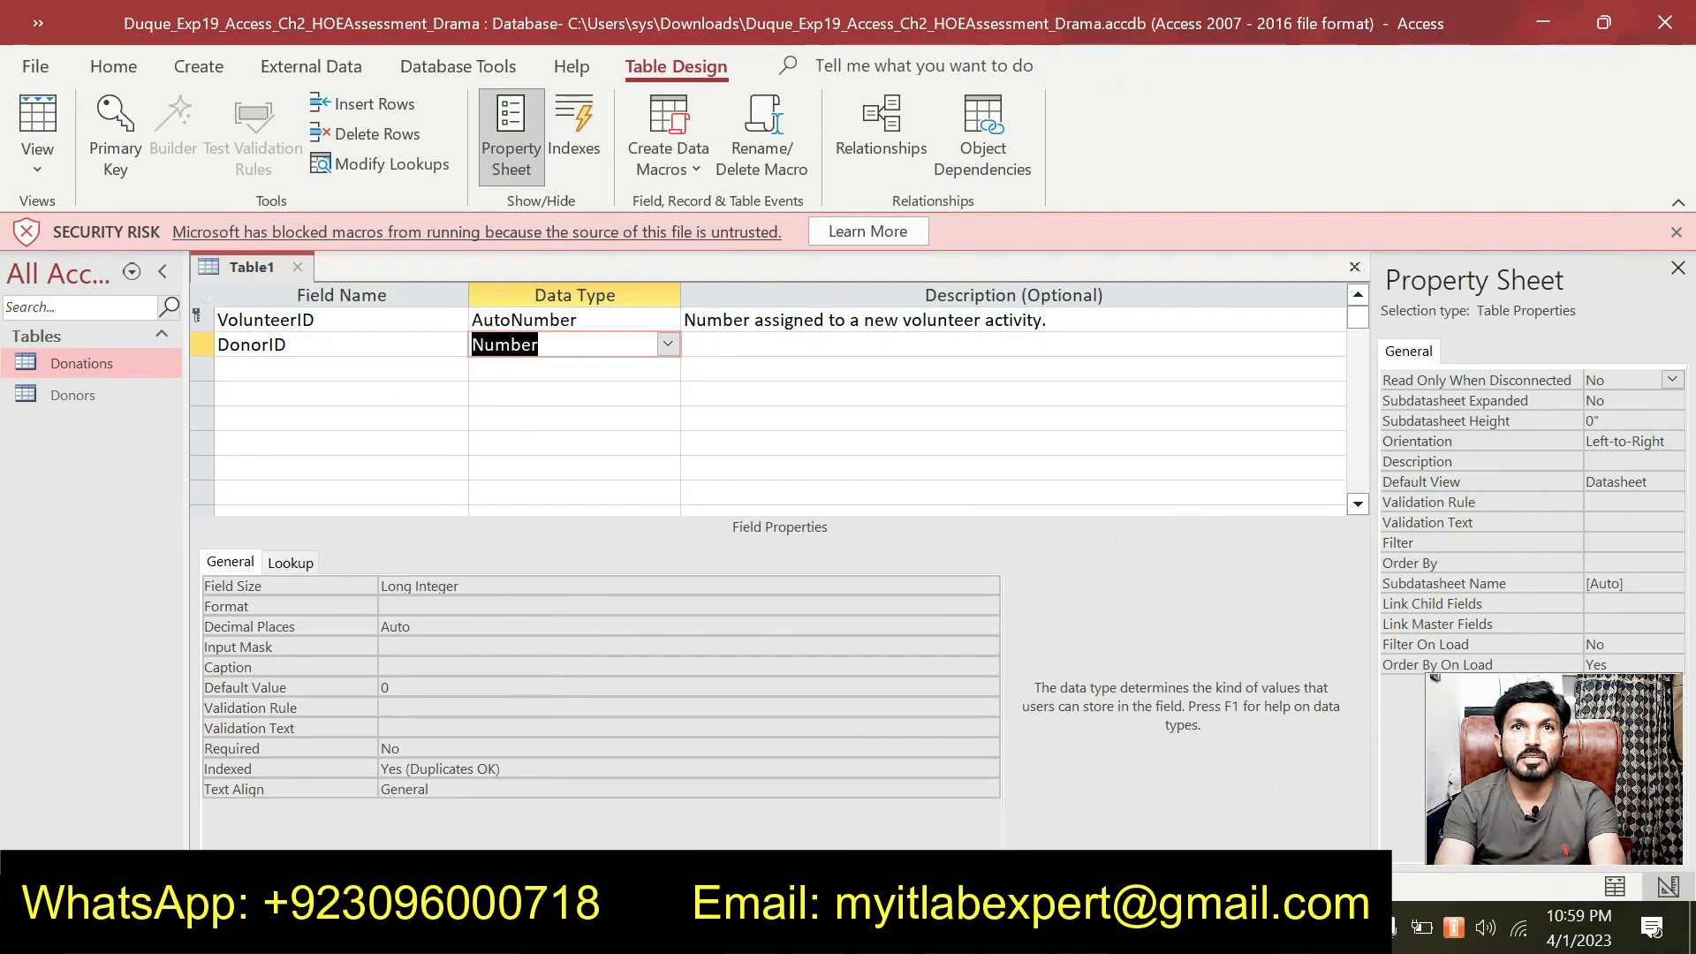
click(898, 352)
key(ctrl+v)
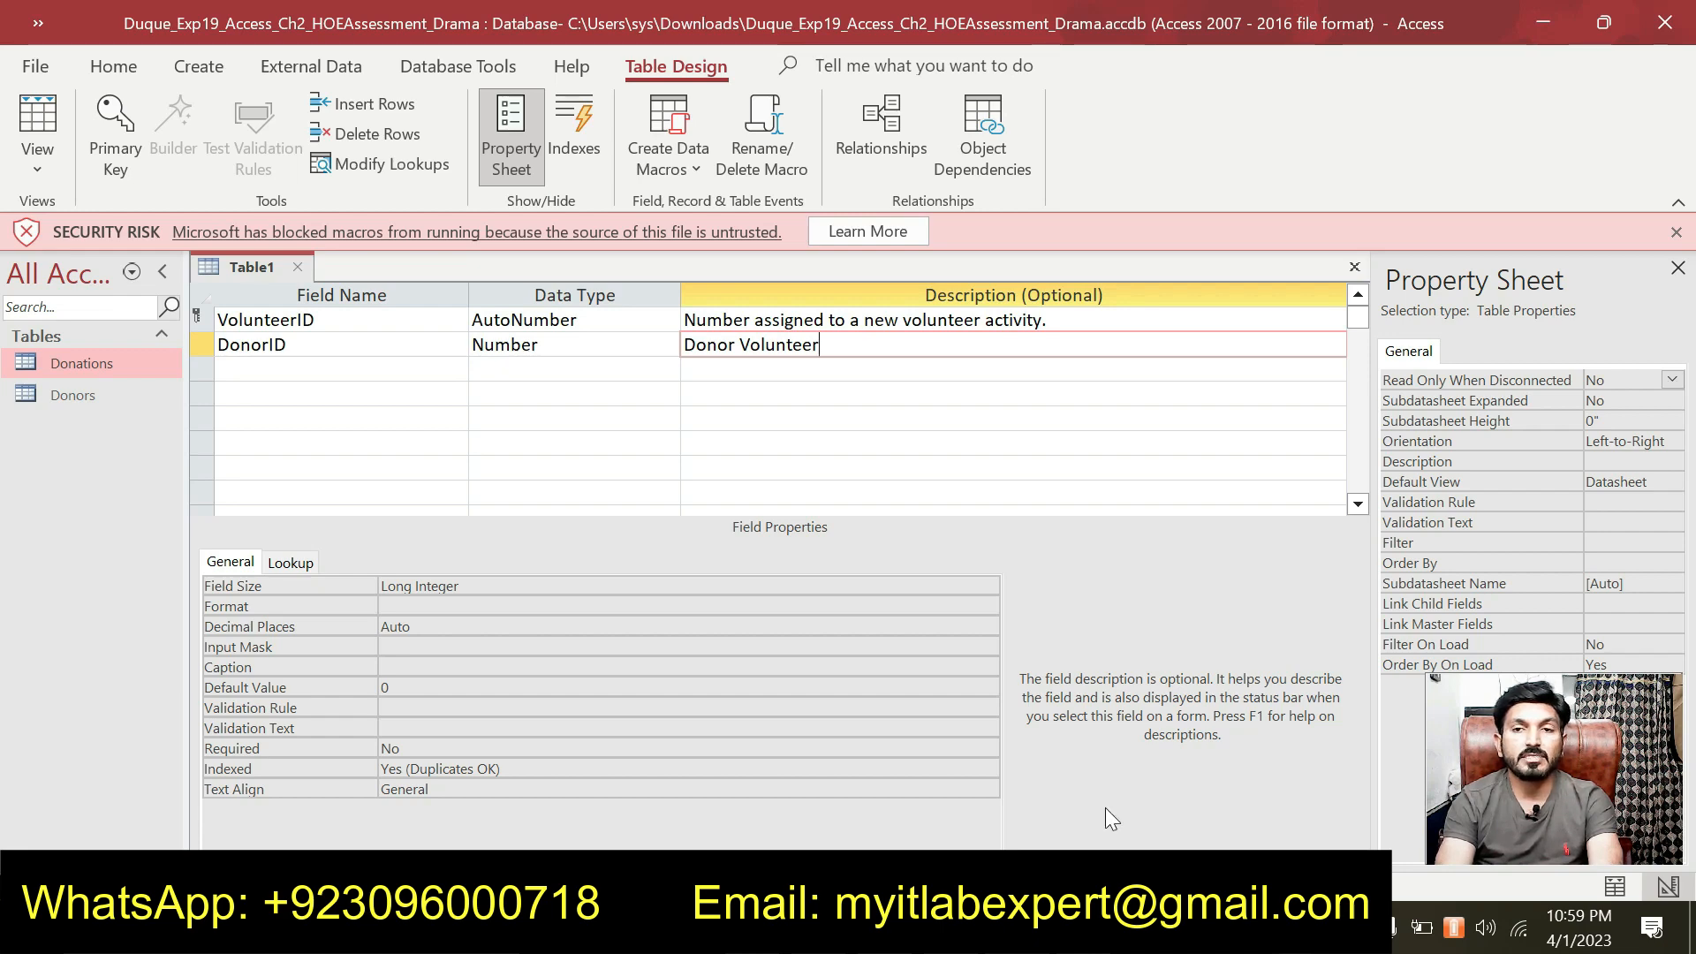
Set DonorID's caption to 'Donor ID'.
key(alt+Tab)
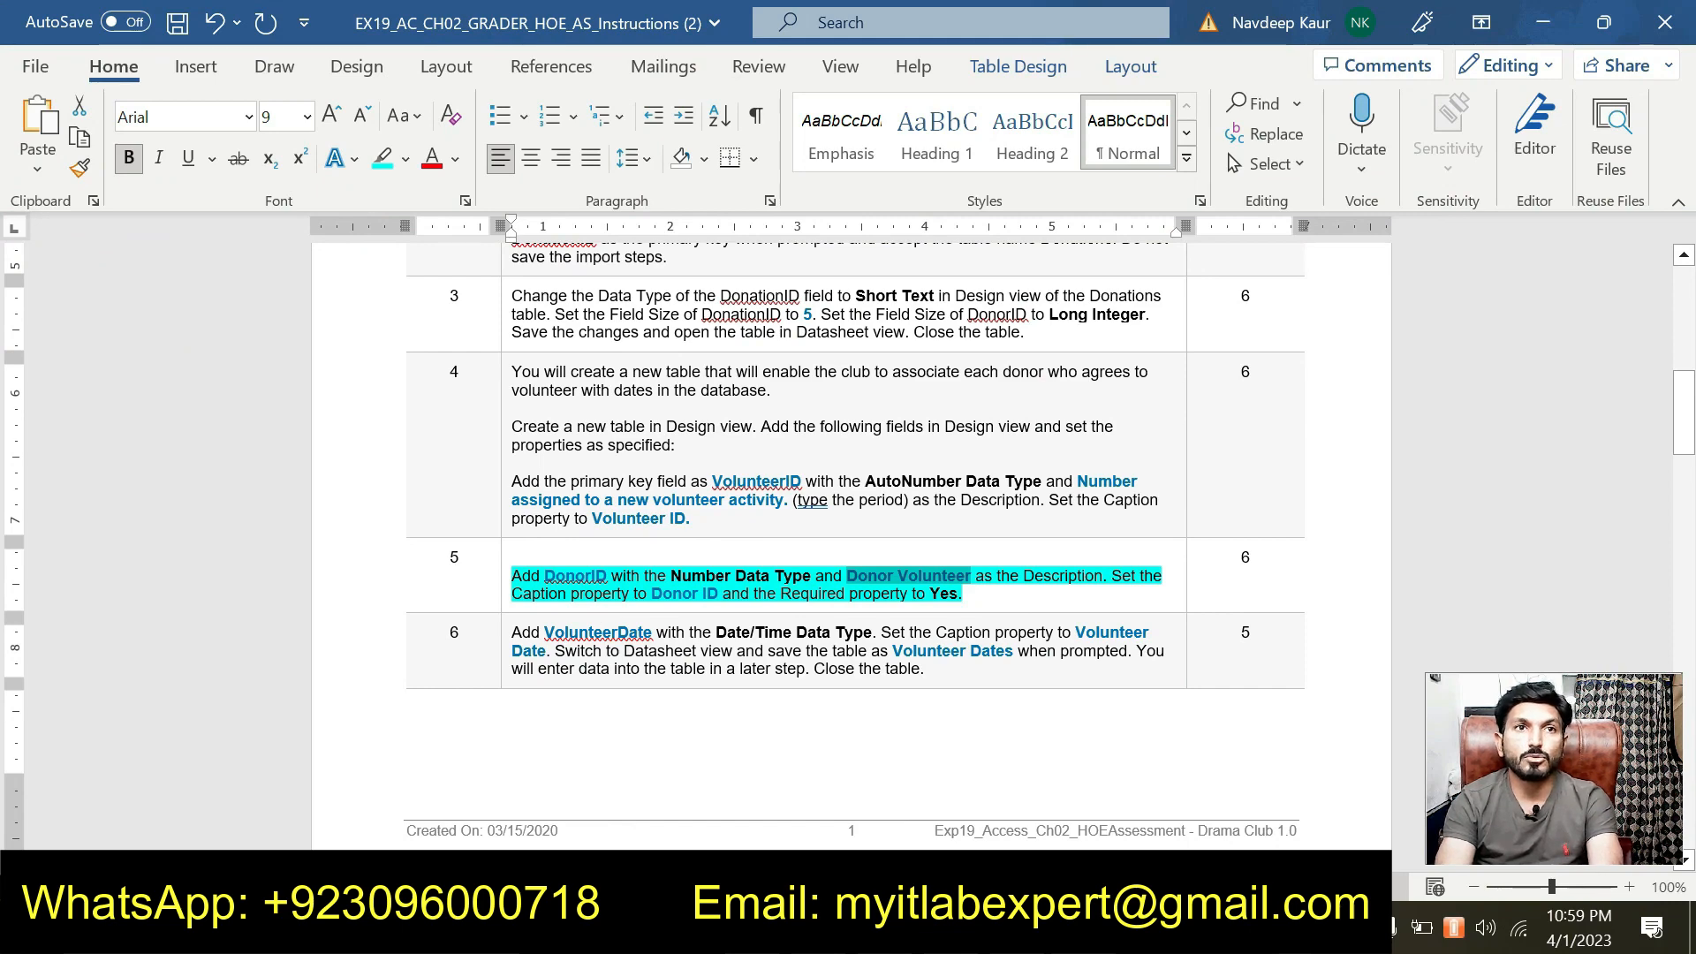
drag(651, 594, 719, 594)
key(ctrl+c)
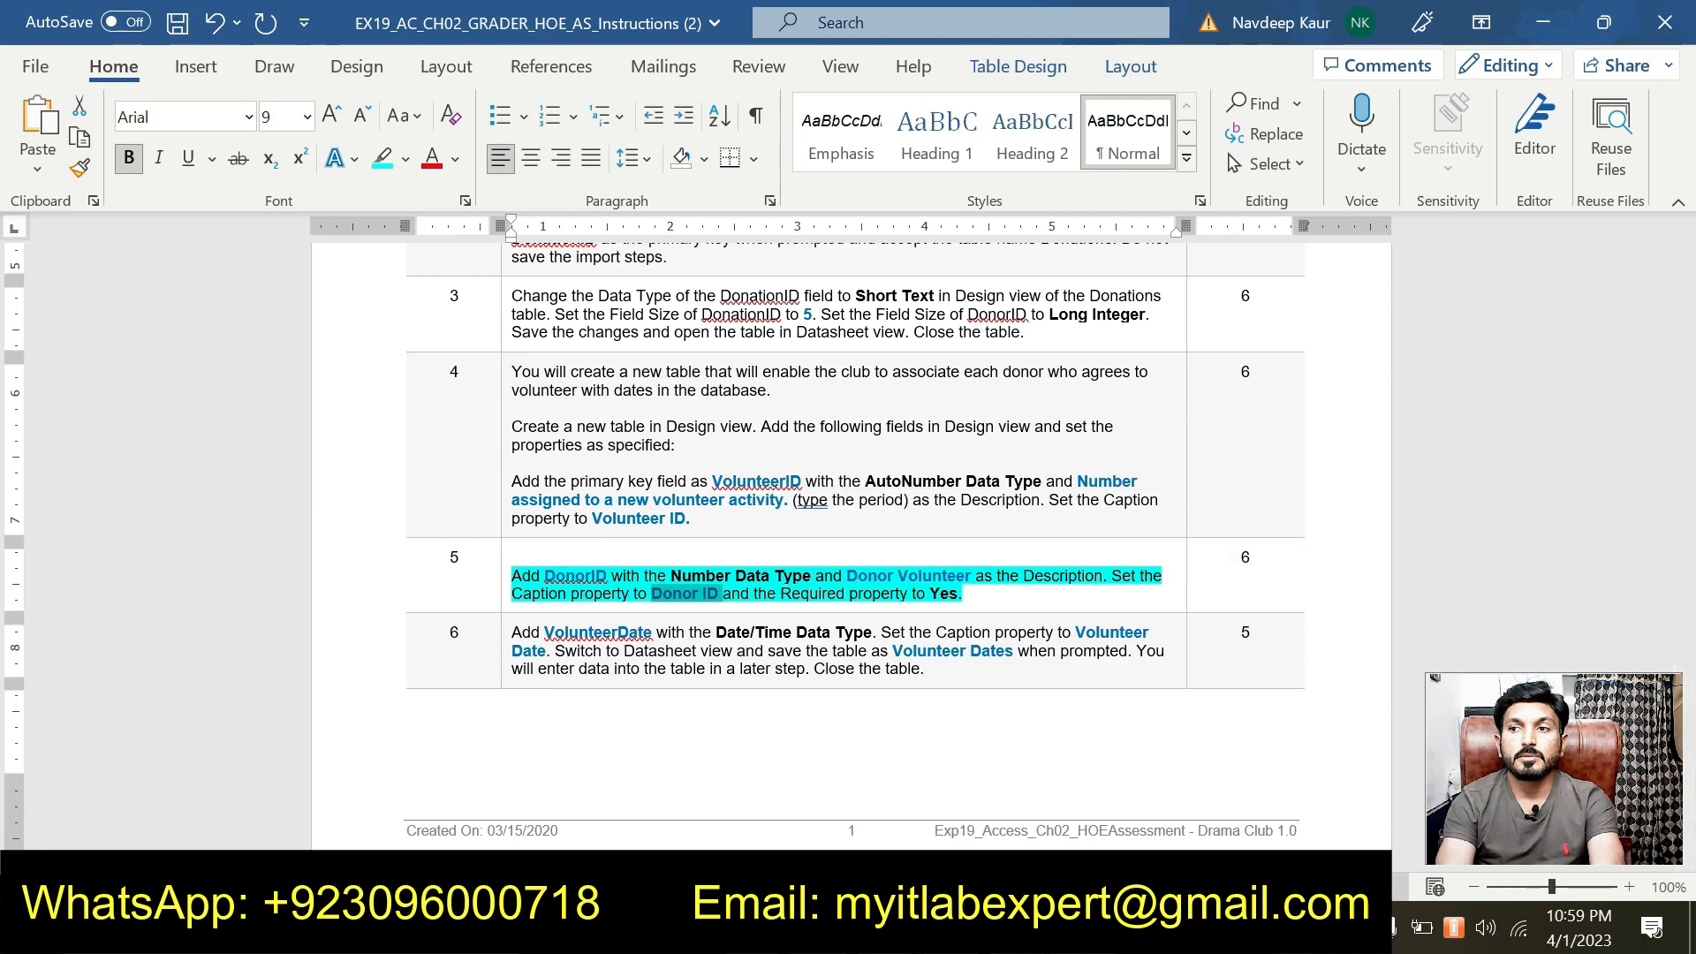
key(alt+Tab)
click(433, 667)
key(ctrl+v)
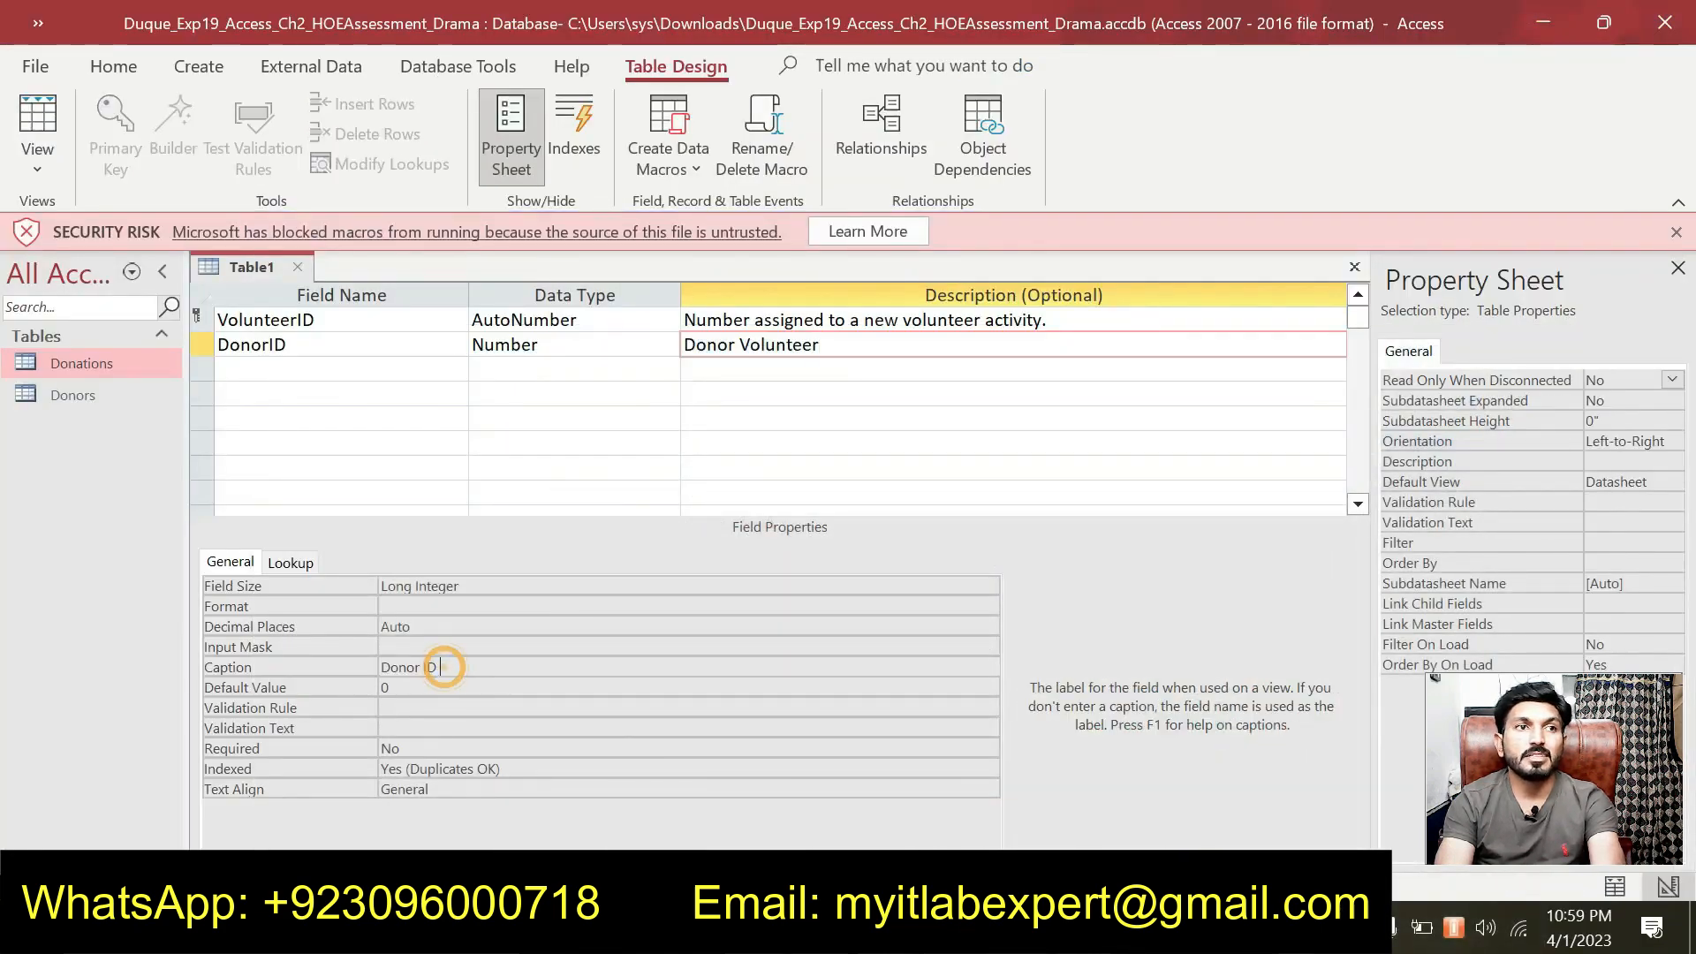
key(BackSpace)
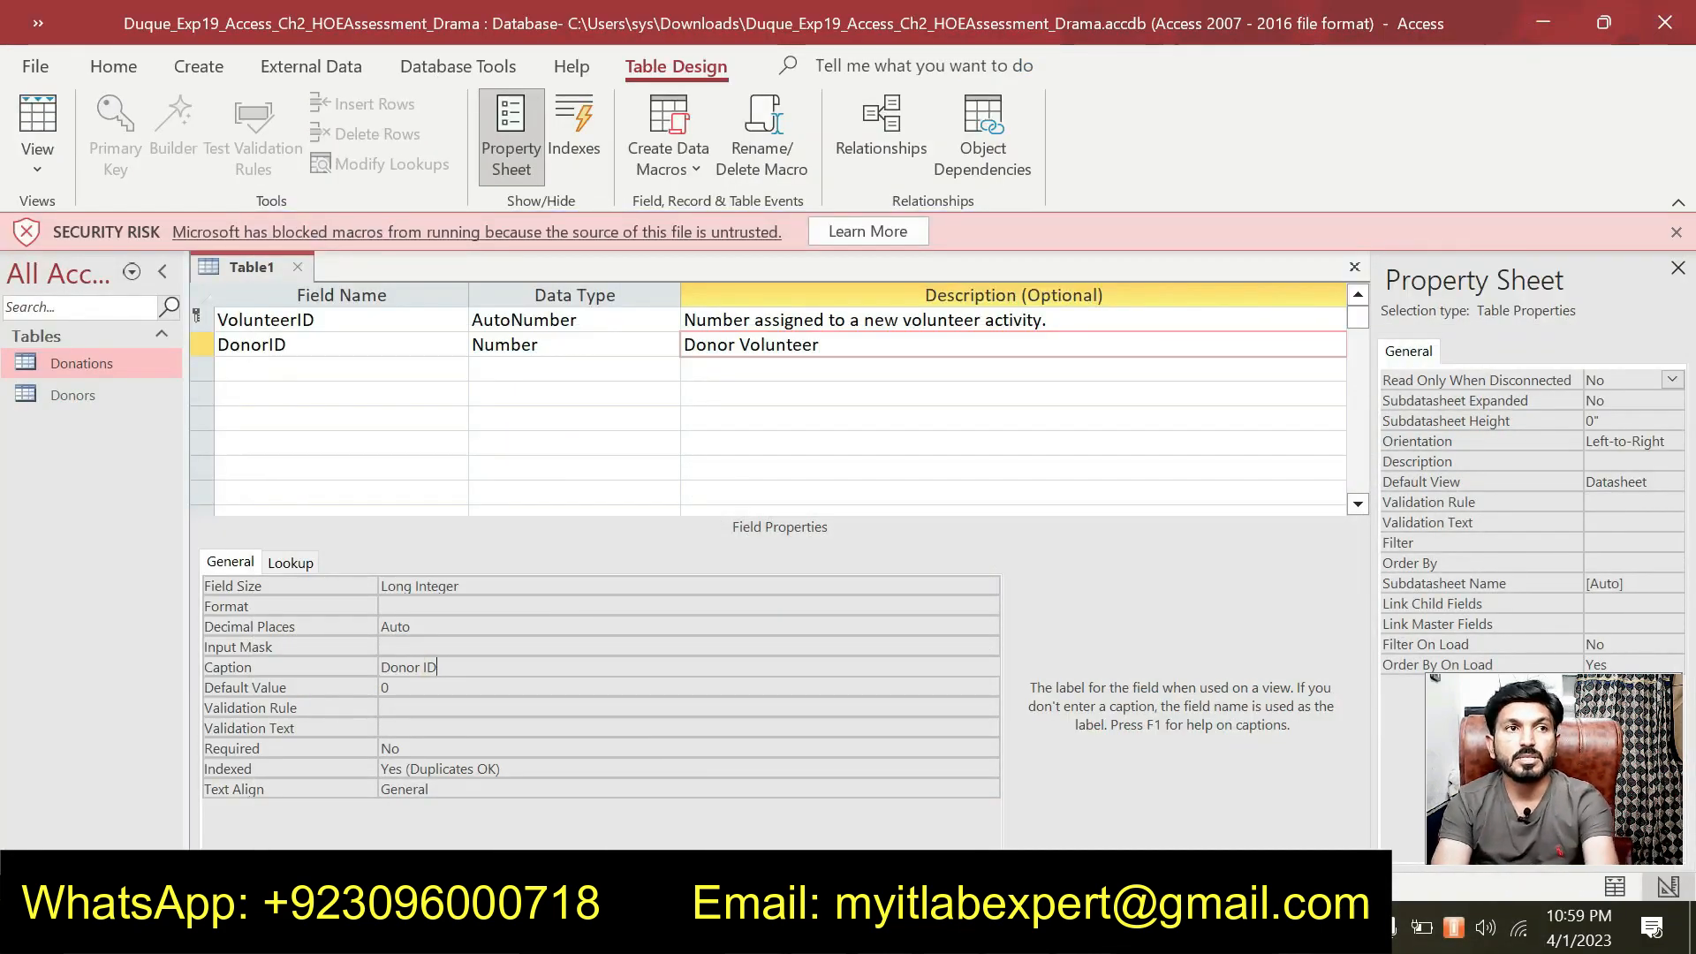
Set DonorID's Required property to Yes.
key(alt+Tab)
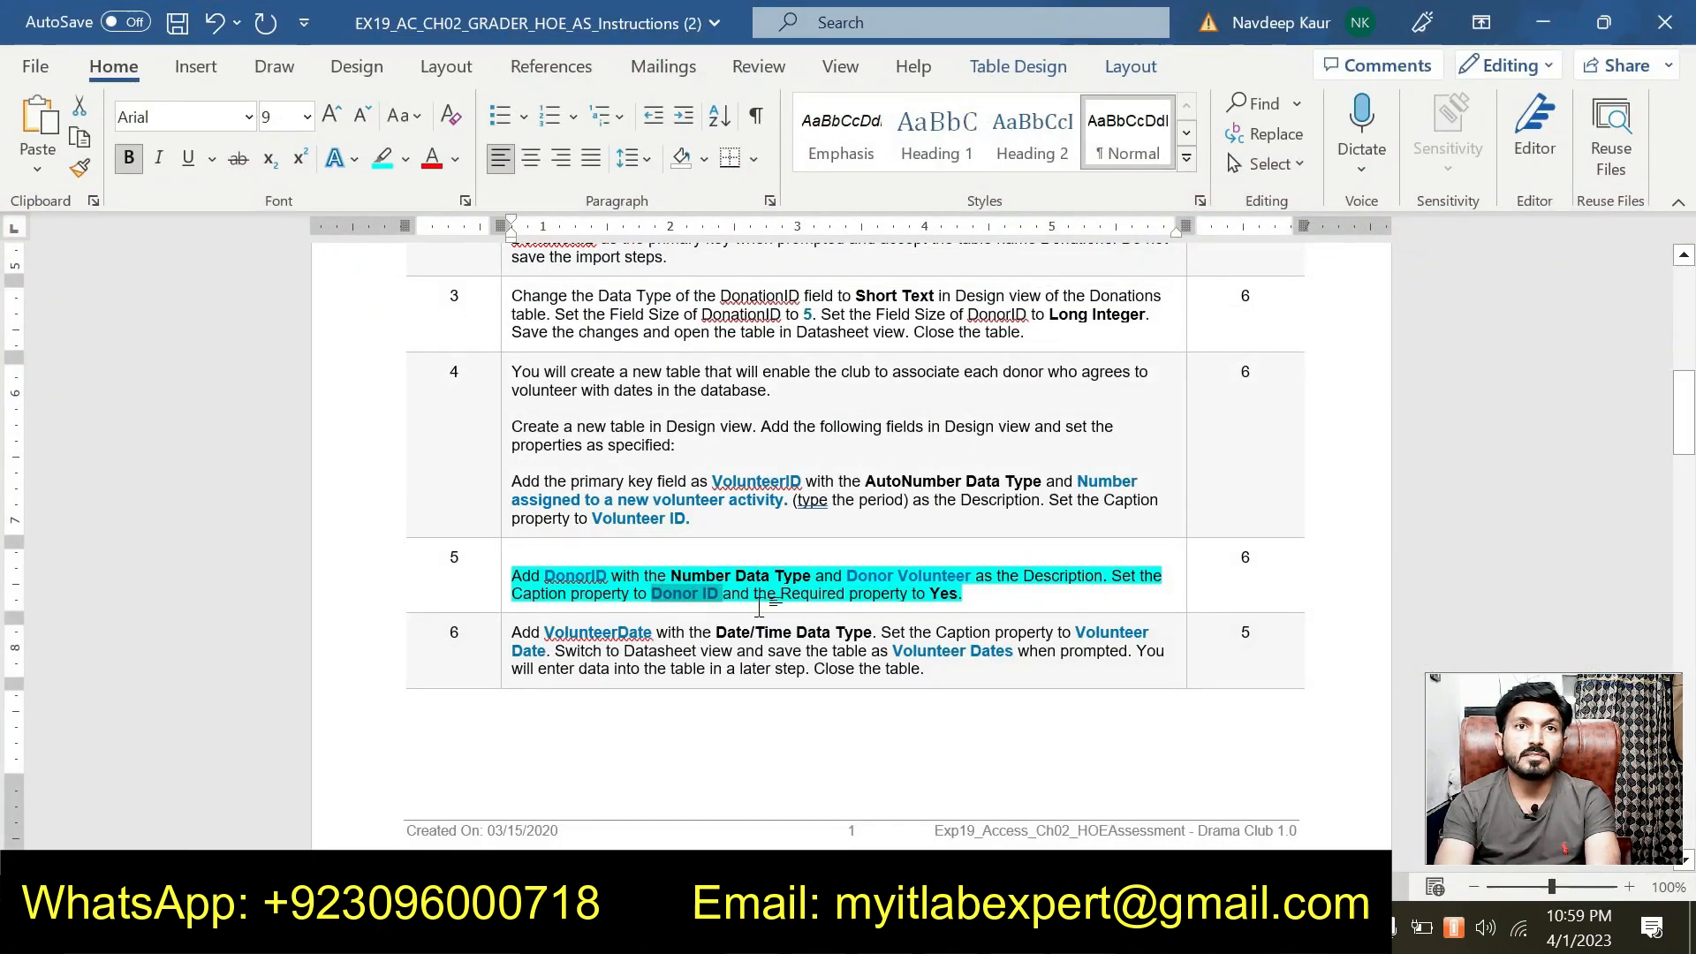
key(alt+Tab)
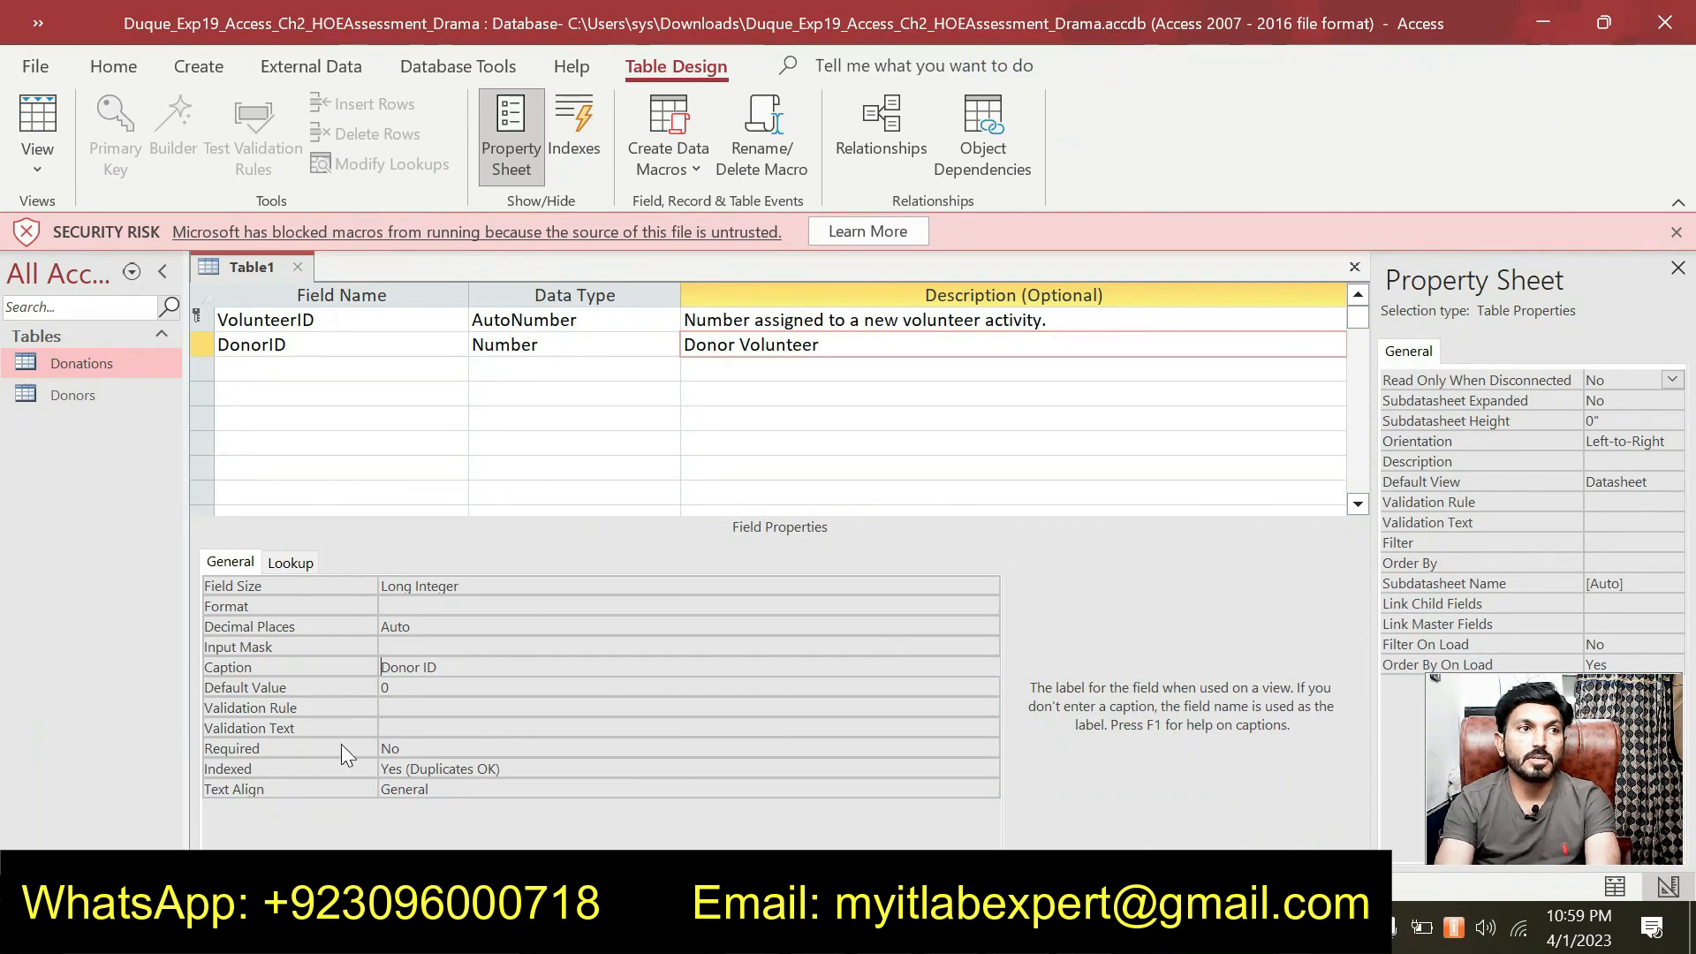
click(416, 748)
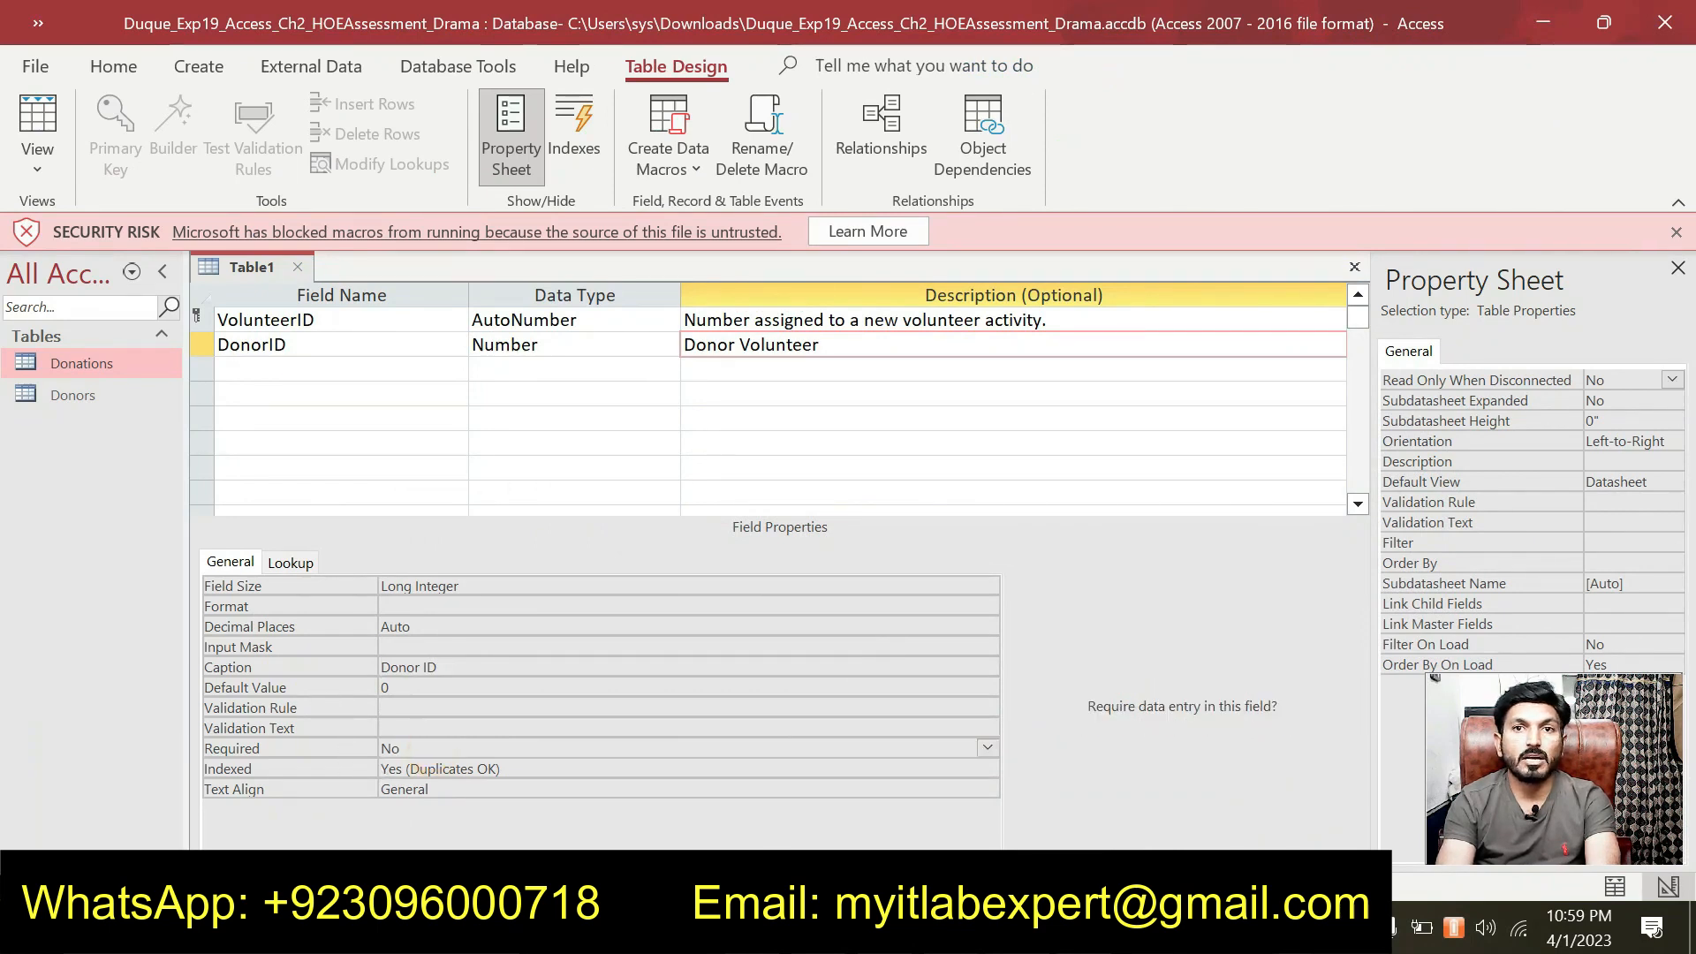
click(988, 748)
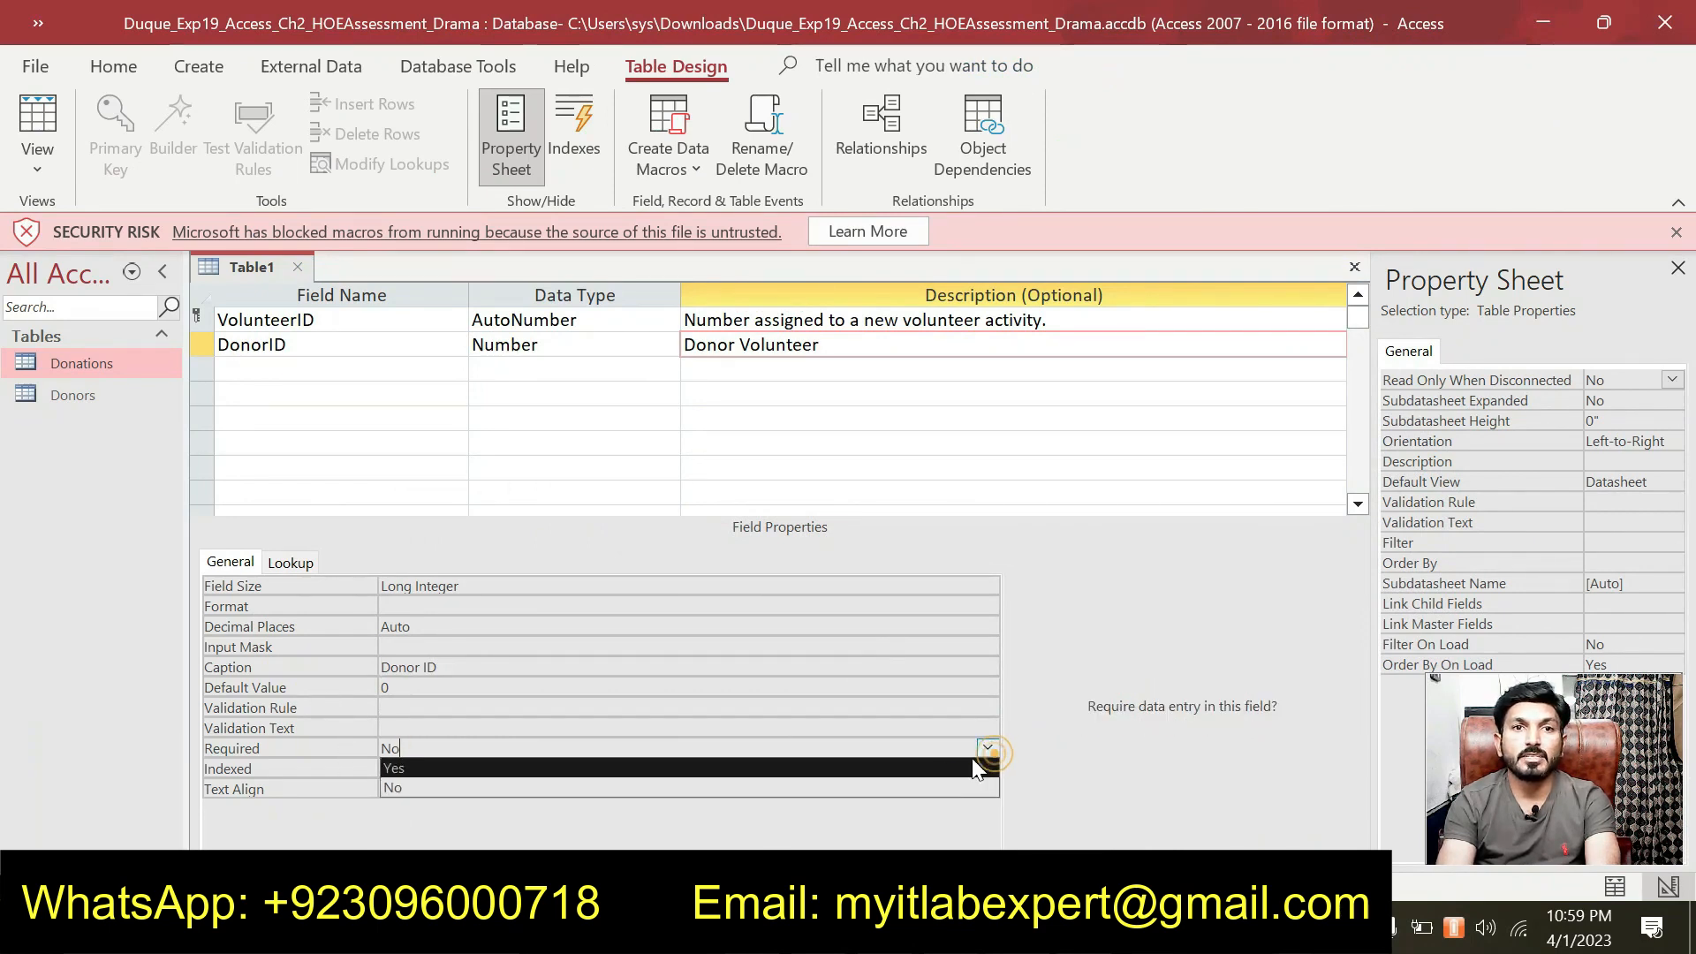
click(856, 769)
key(alt+Tab)
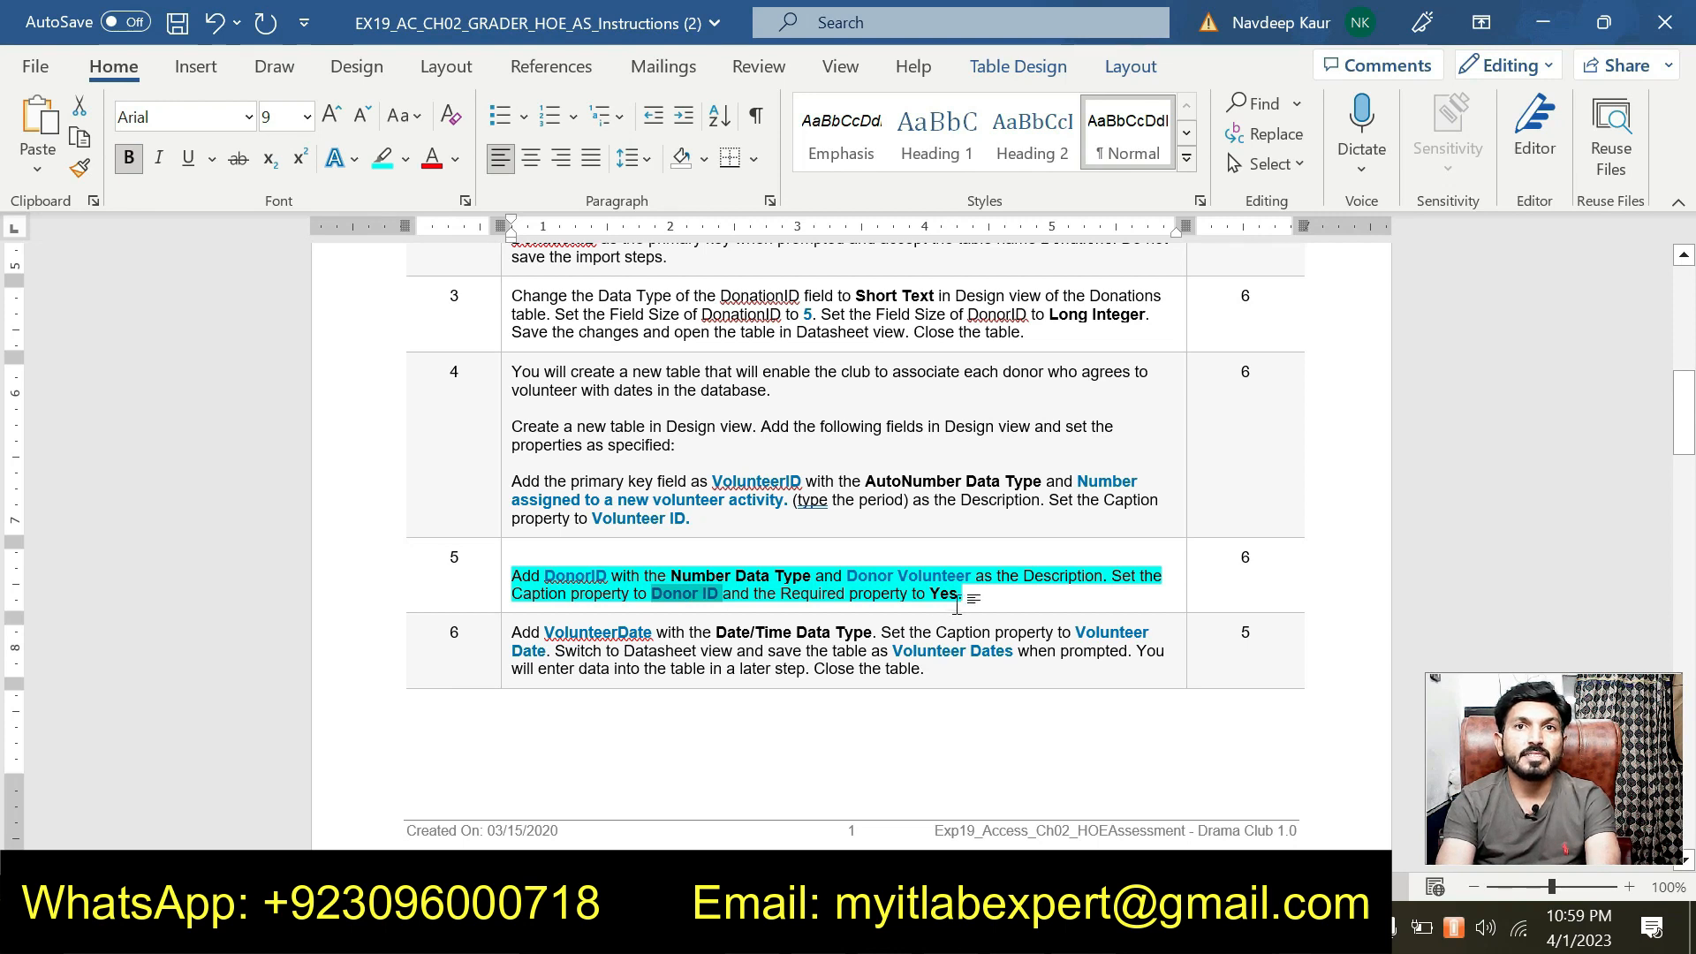
drag(965, 594, 513, 590)
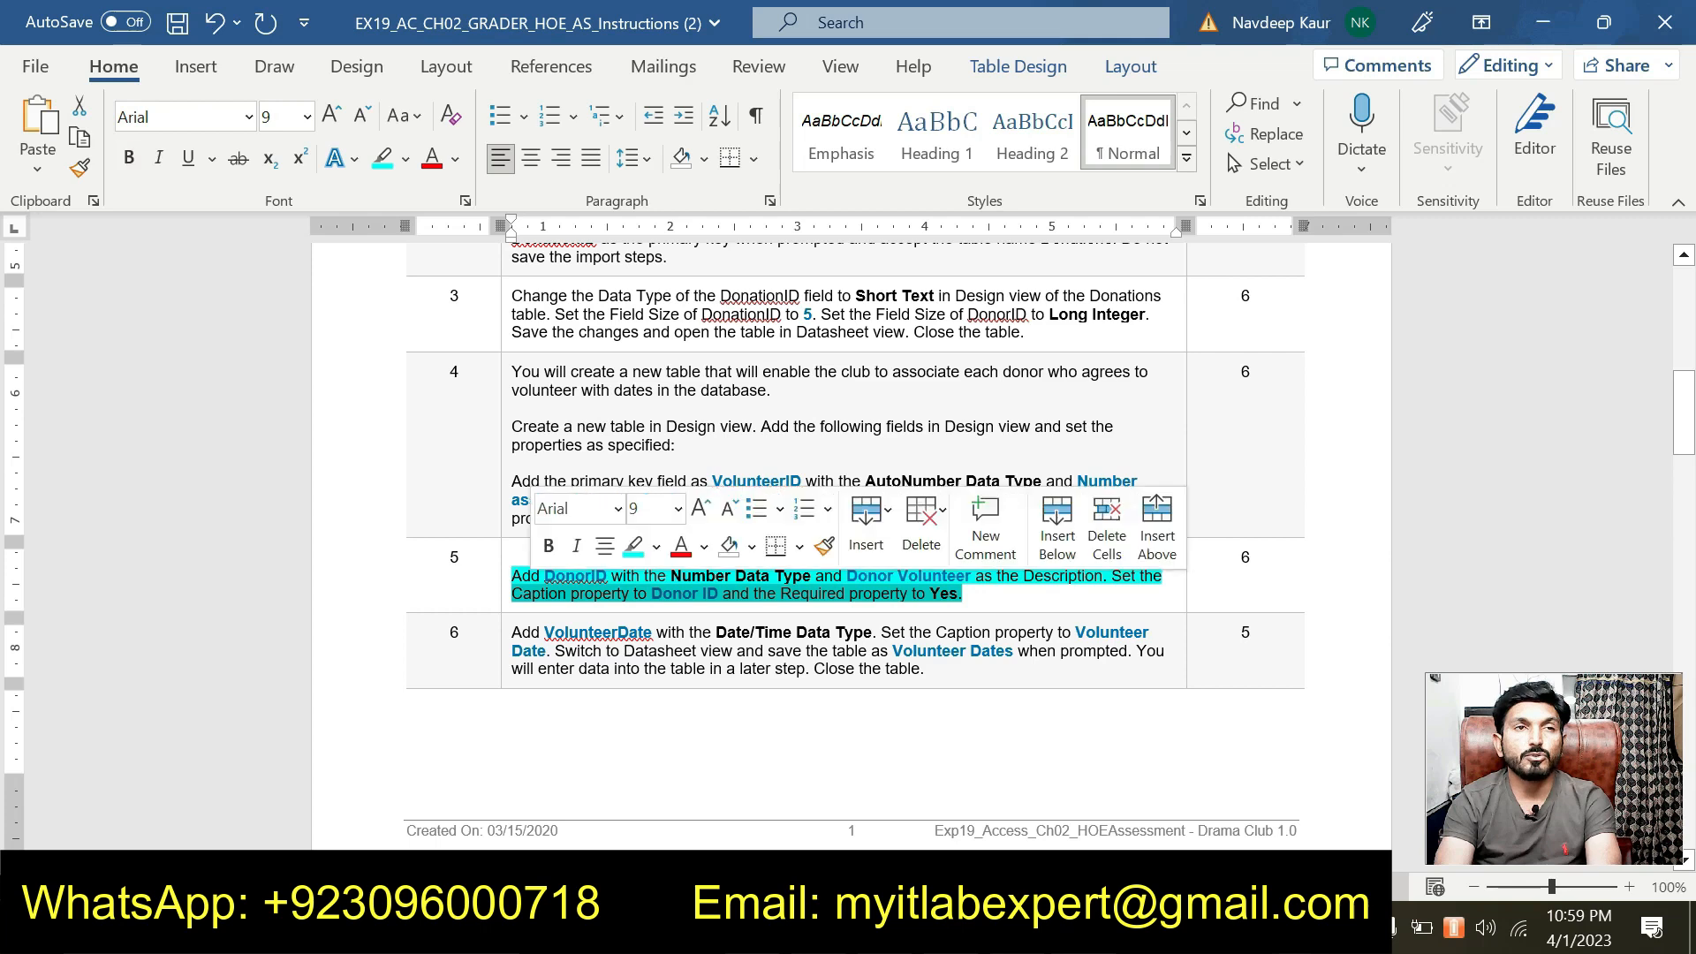
Remove the cyan highlight from both lines of step 5.
click(633, 548)
click(873, 594)
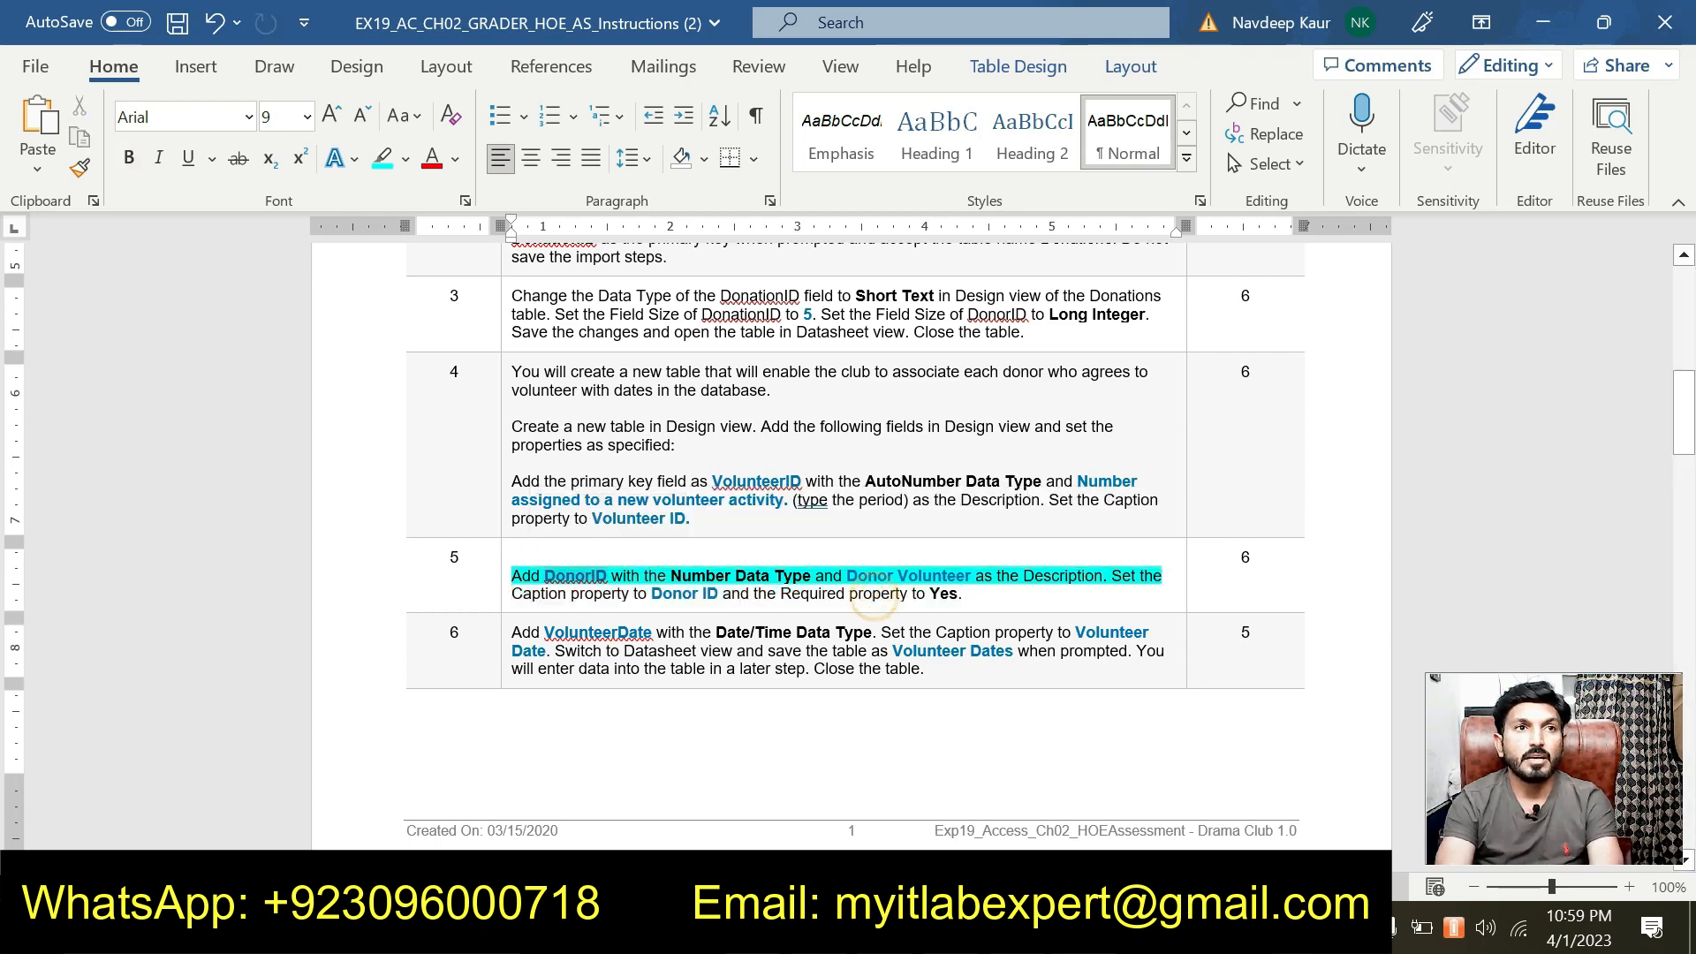
drag(513, 575, 1163, 575)
click(1088, 532)
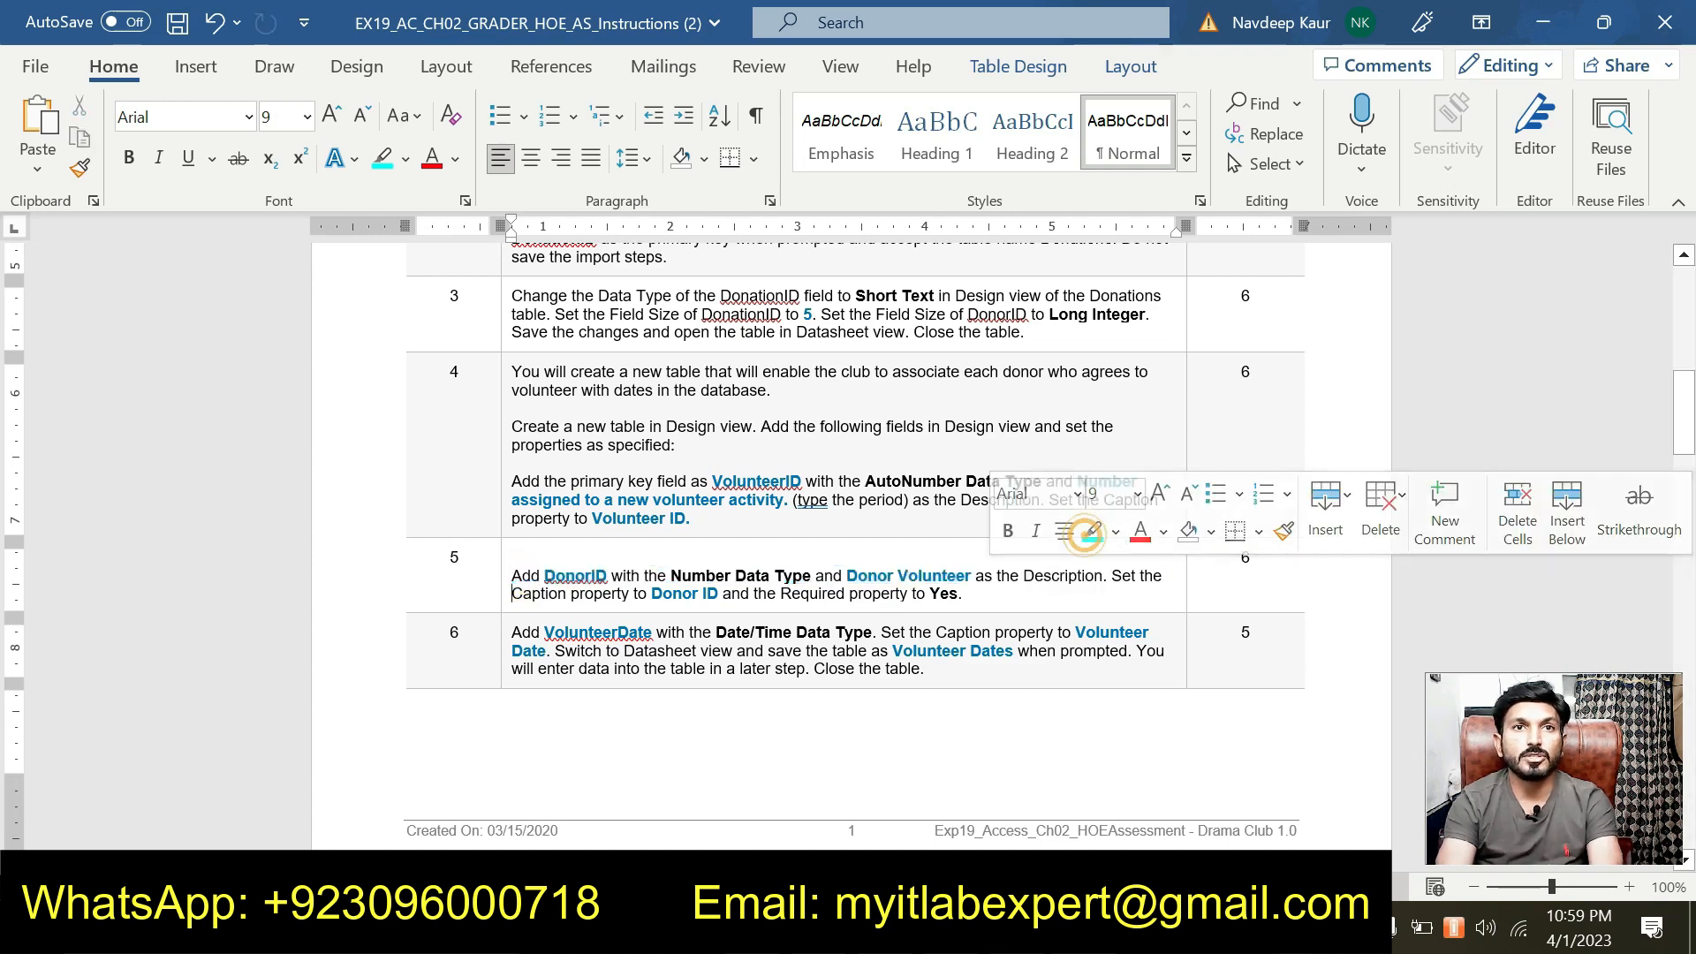
Highlight all of step 6's text in cyan.
scroll(1088, 532, down, 1)
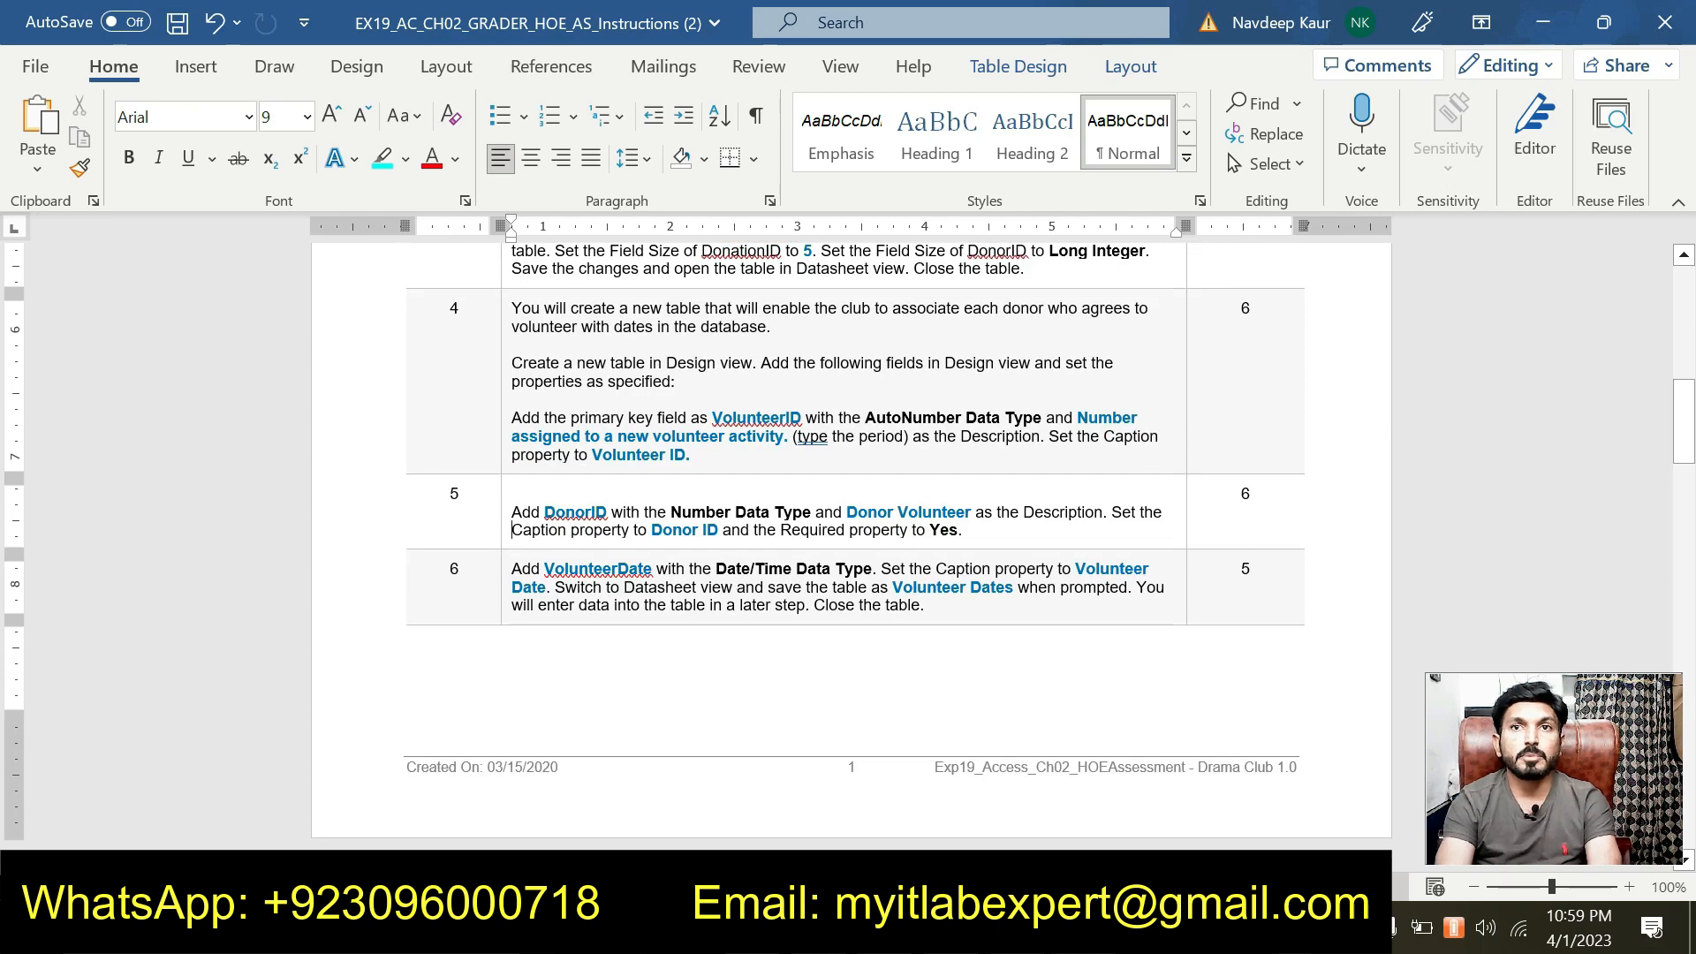
click(943, 610)
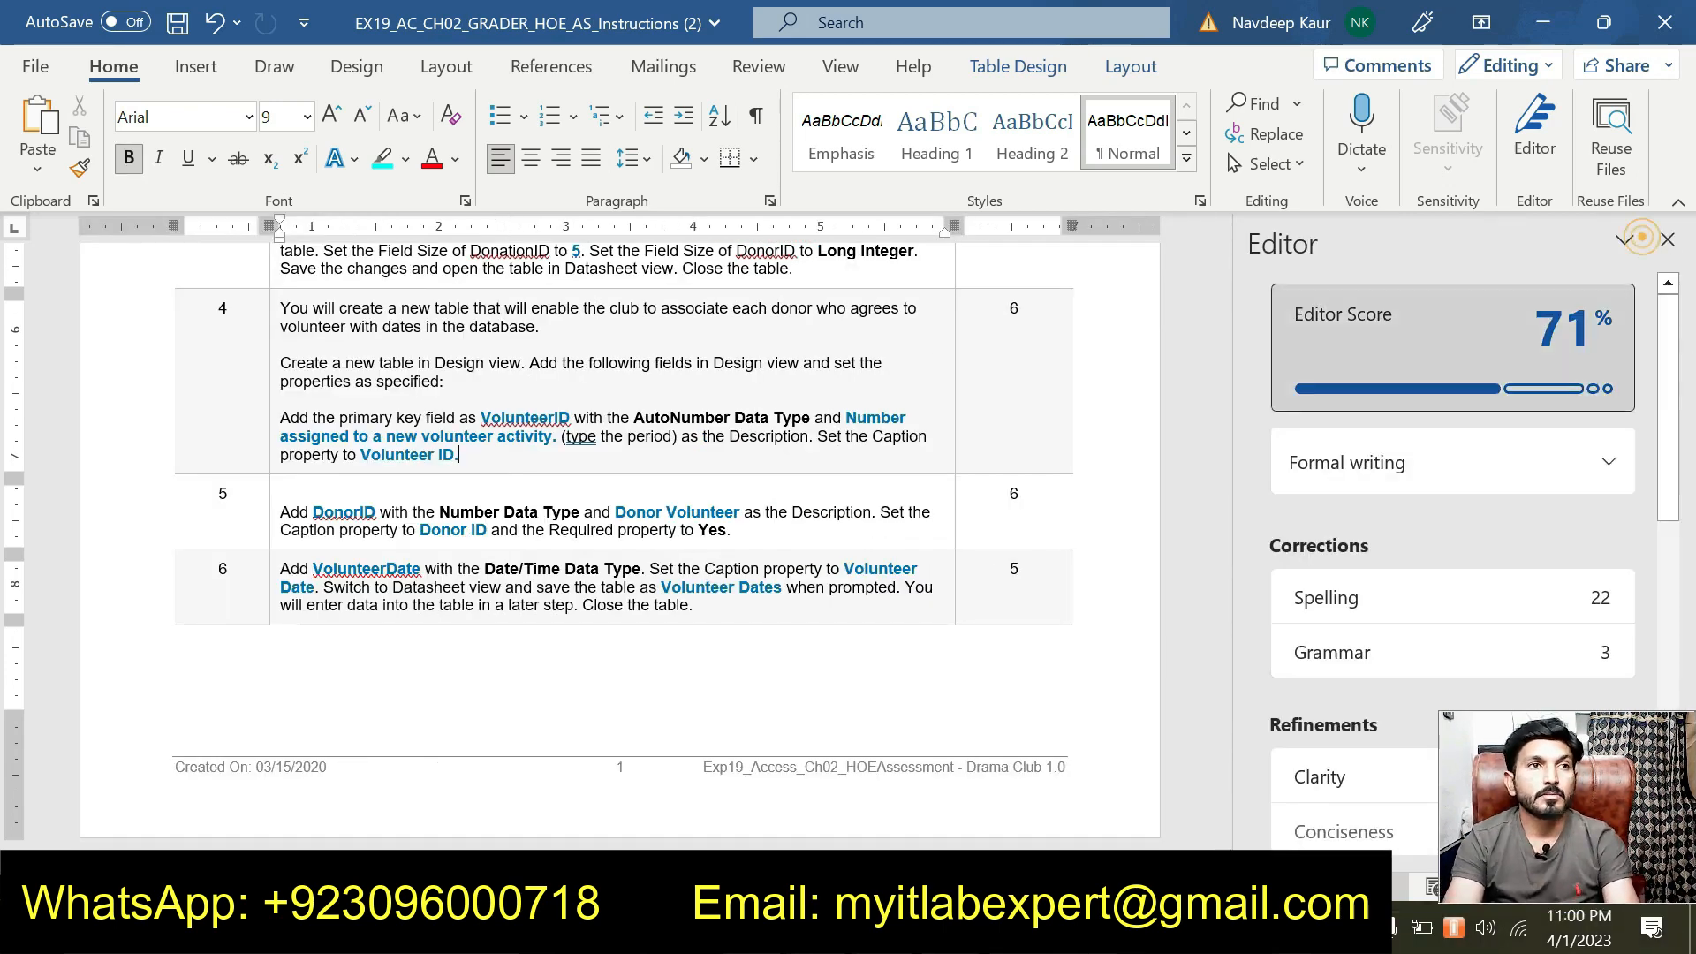
click(1667, 239)
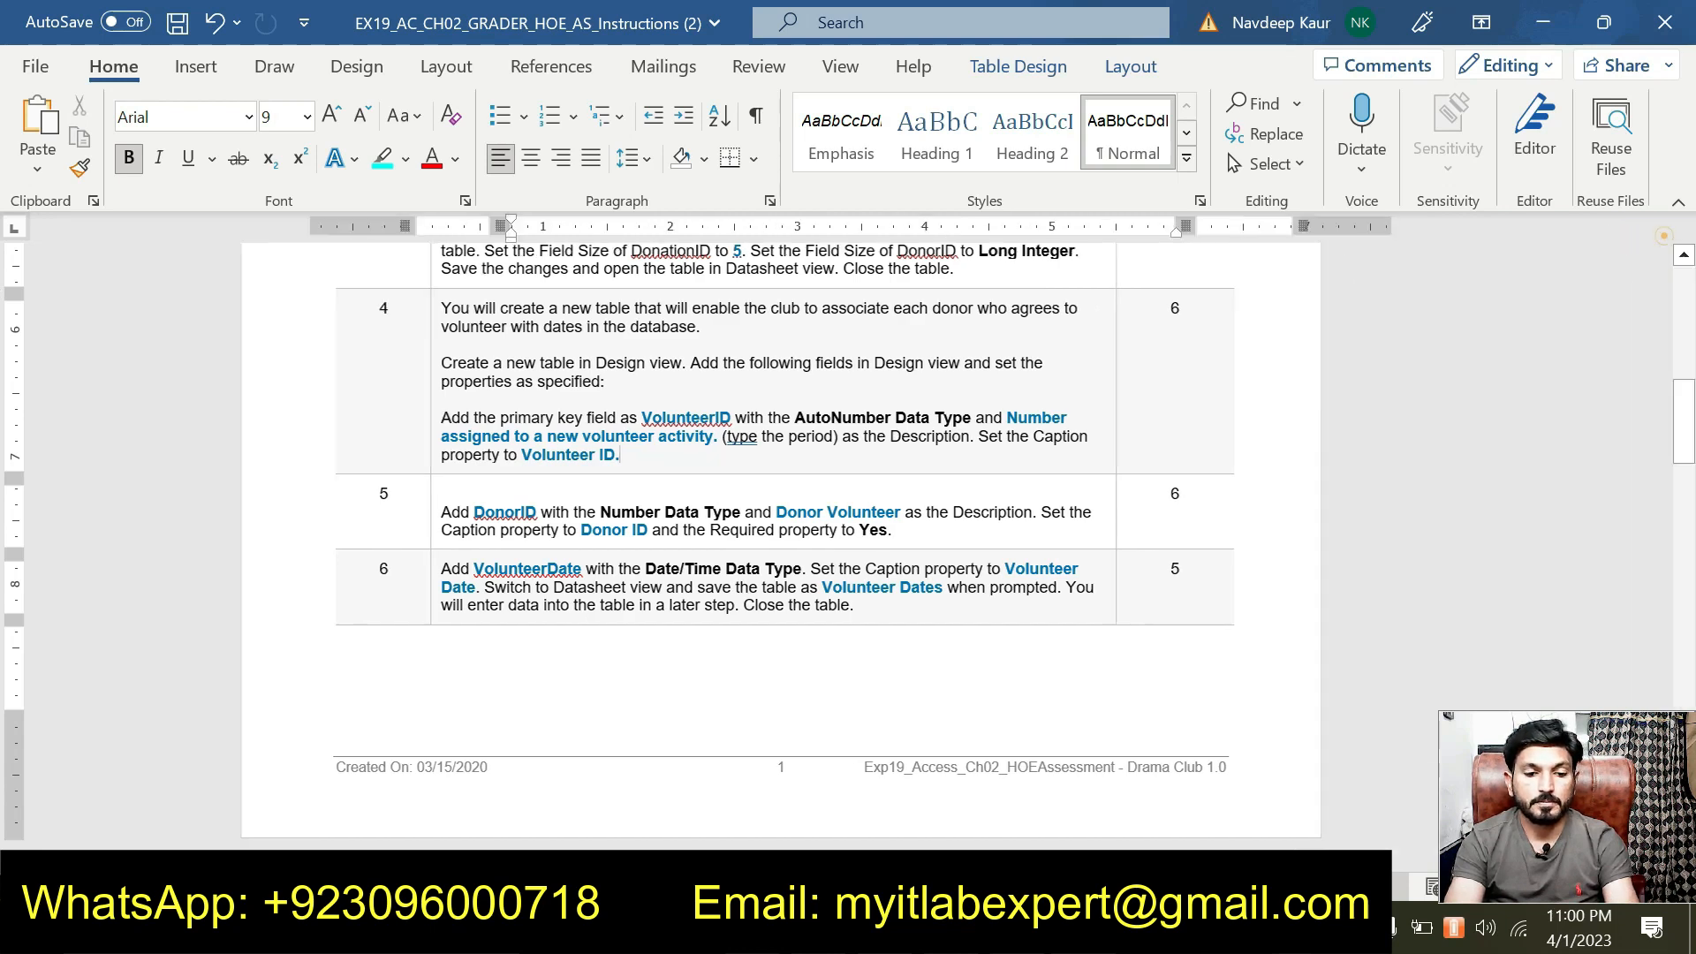
drag(948, 611, 513, 569)
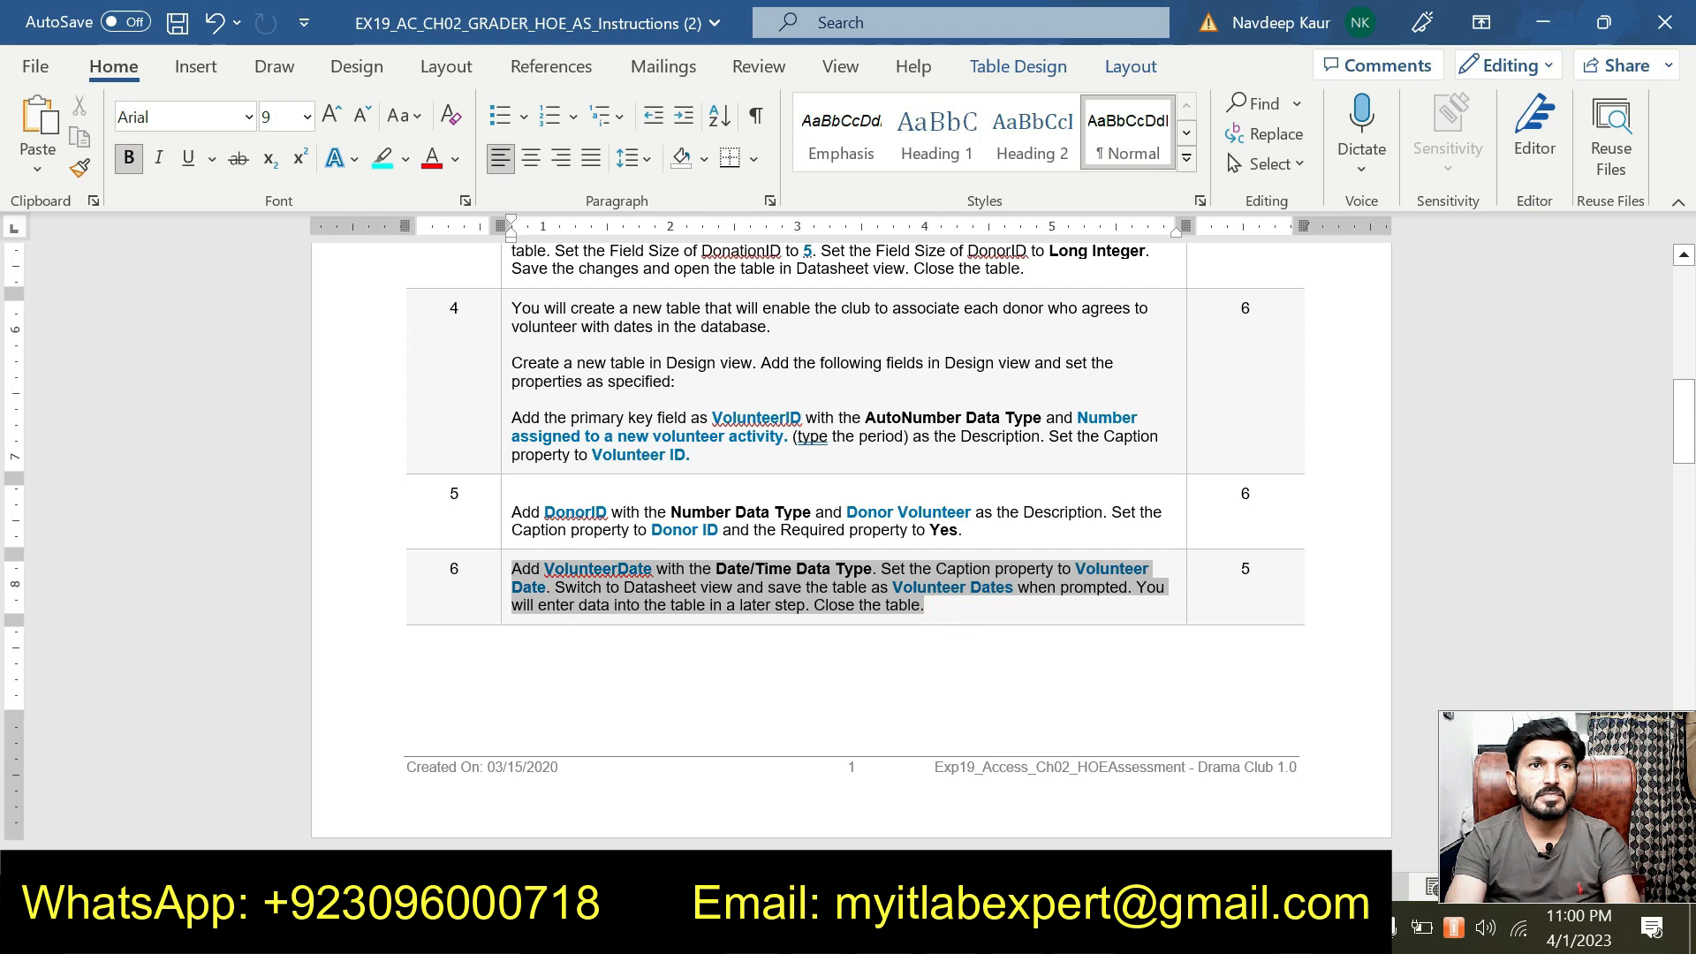
click(621, 530)
click(627, 610)
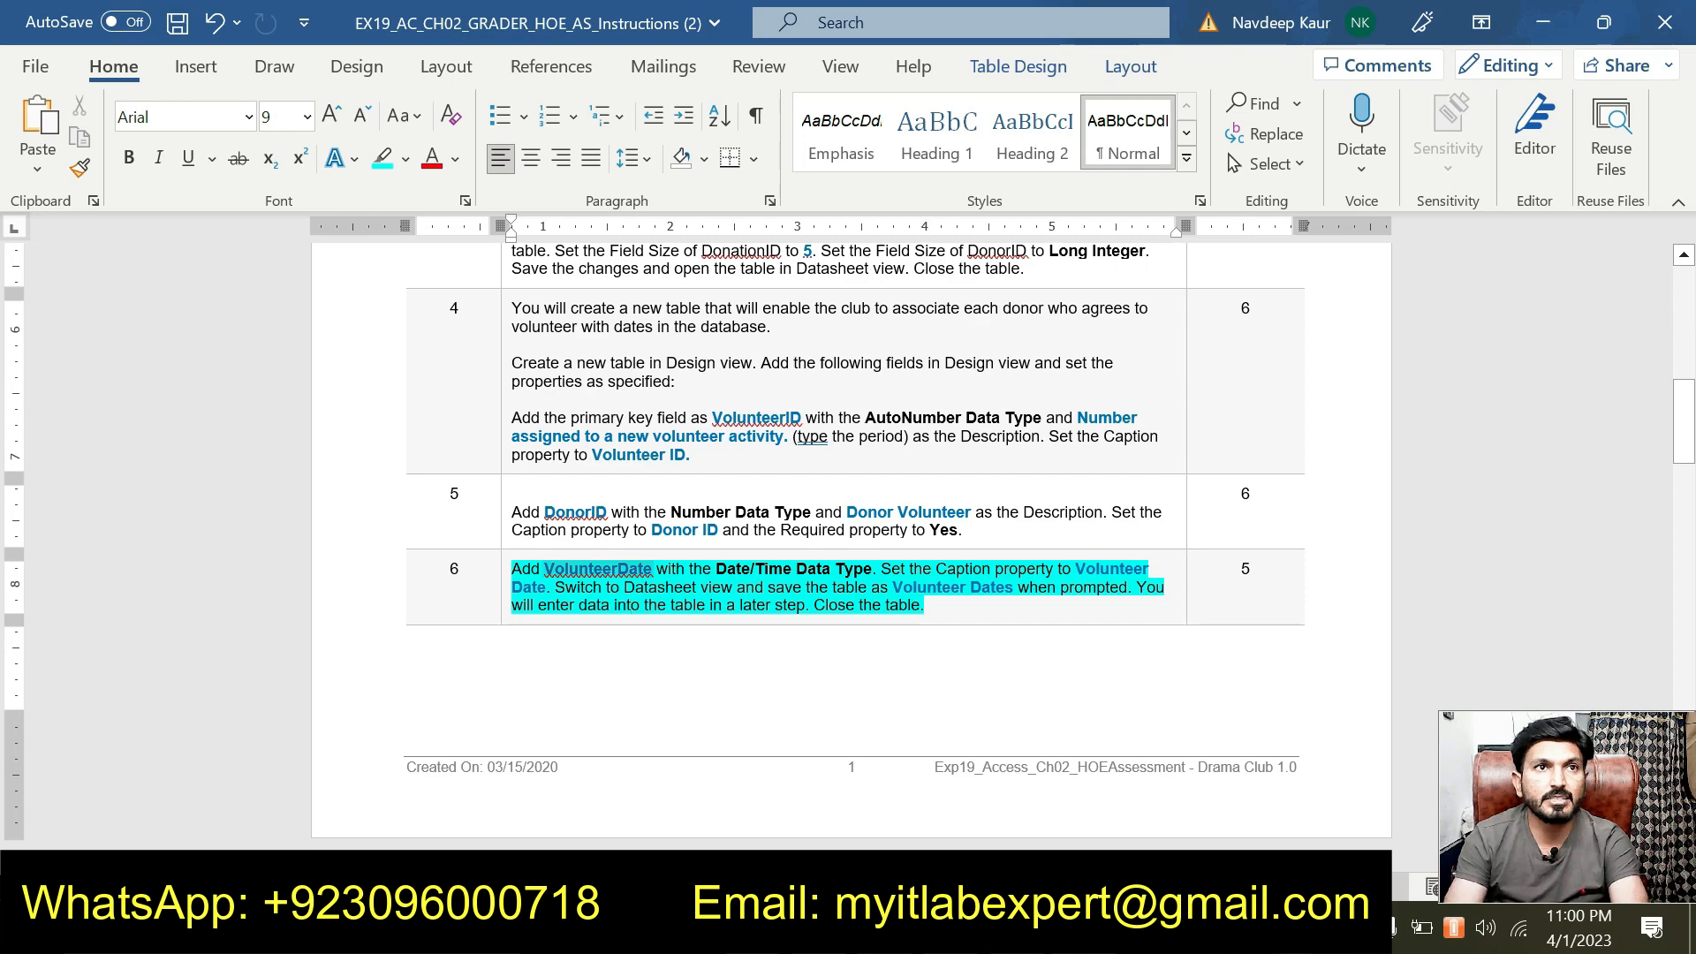
Copy the field name VolunteerDate and select the table's third field row.
drag(544, 570, 652, 570)
key(ctrl+c)
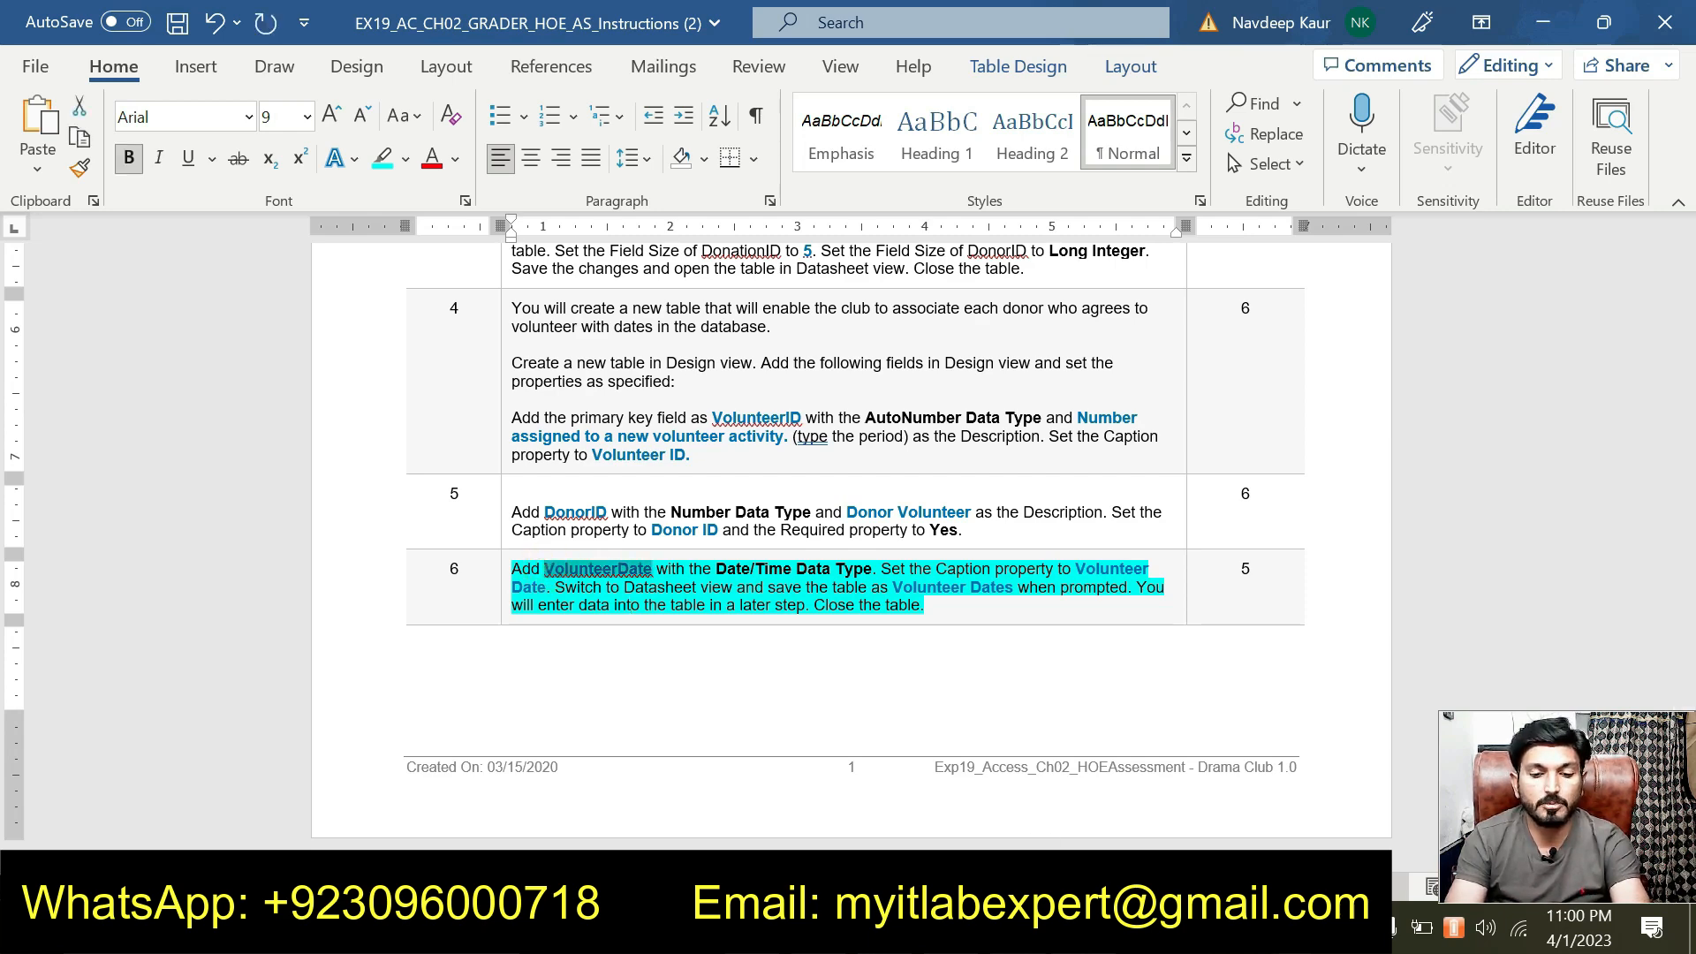
key(alt+Tab)
click(303, 369)
Add VolunteerDate as the third field with the Date/Time data type.
key(ctrl+v)
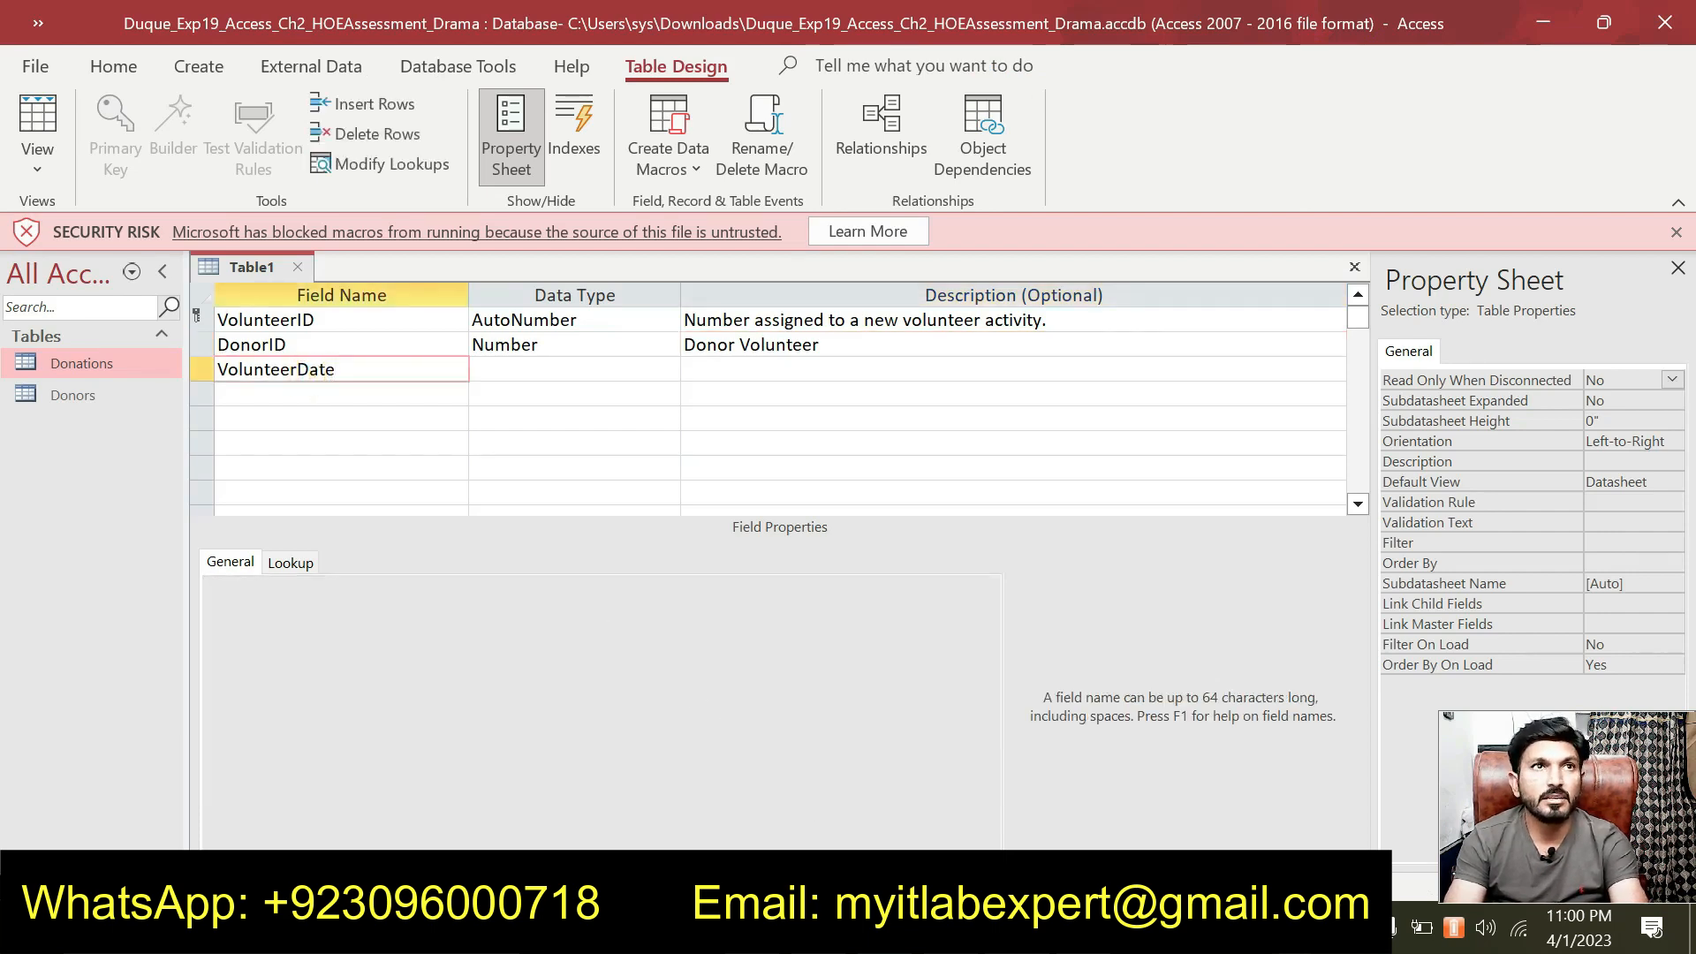
key(Tab)
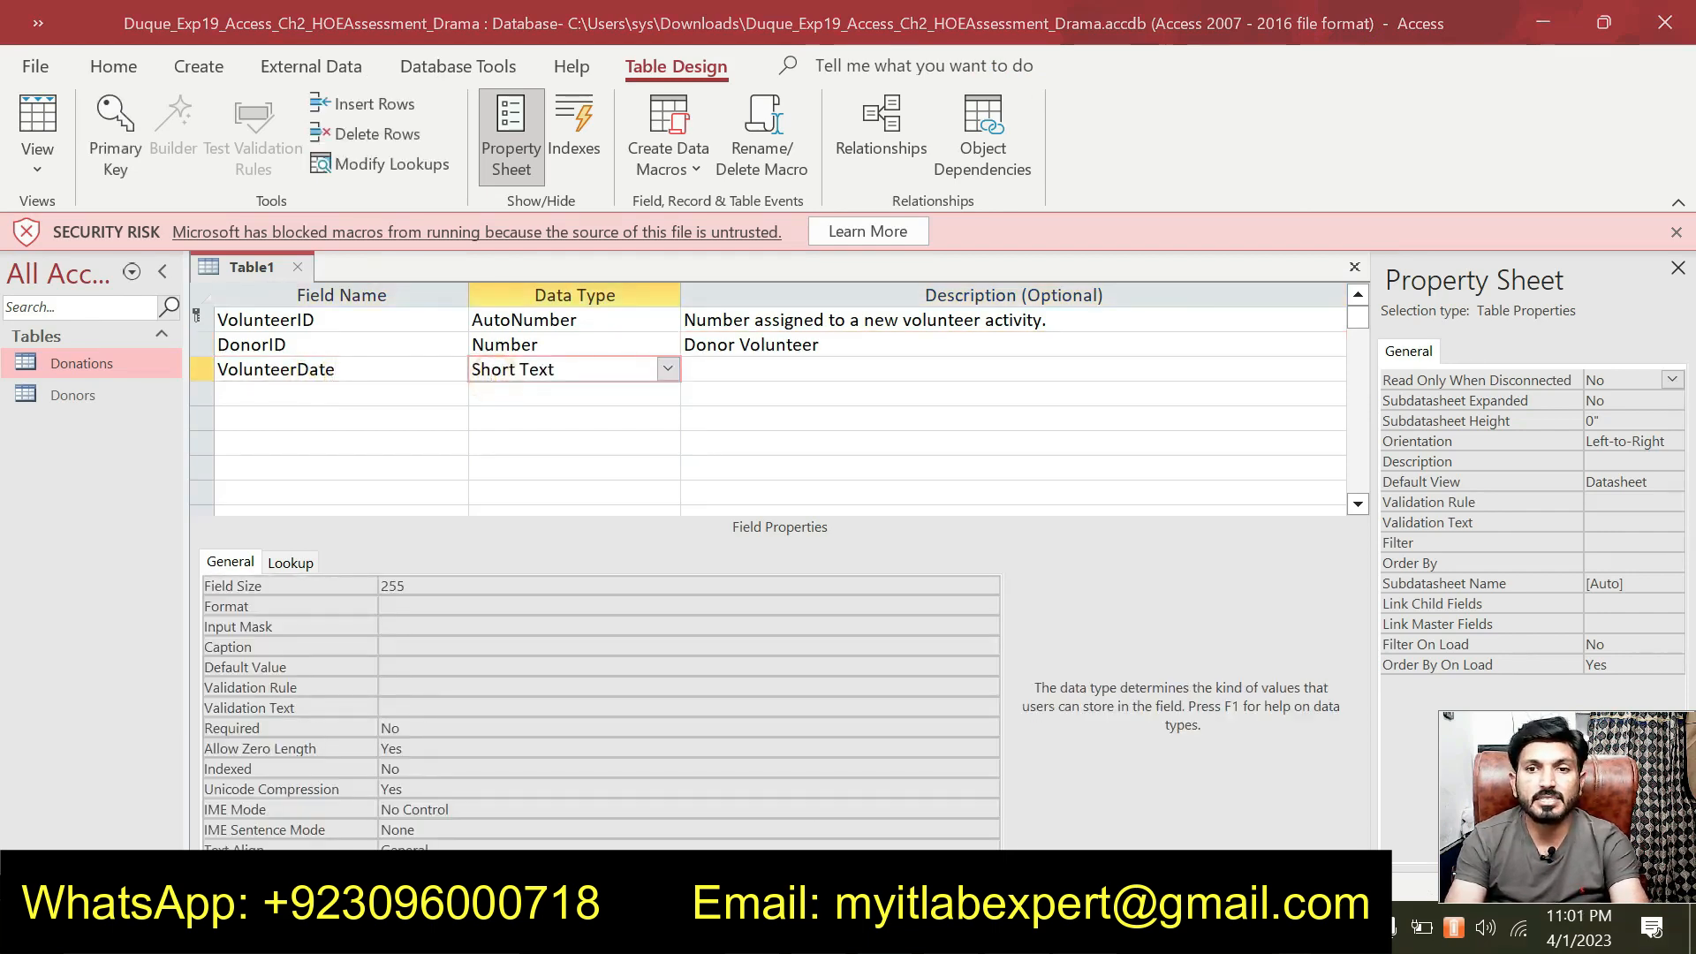
key(alt+Tab)
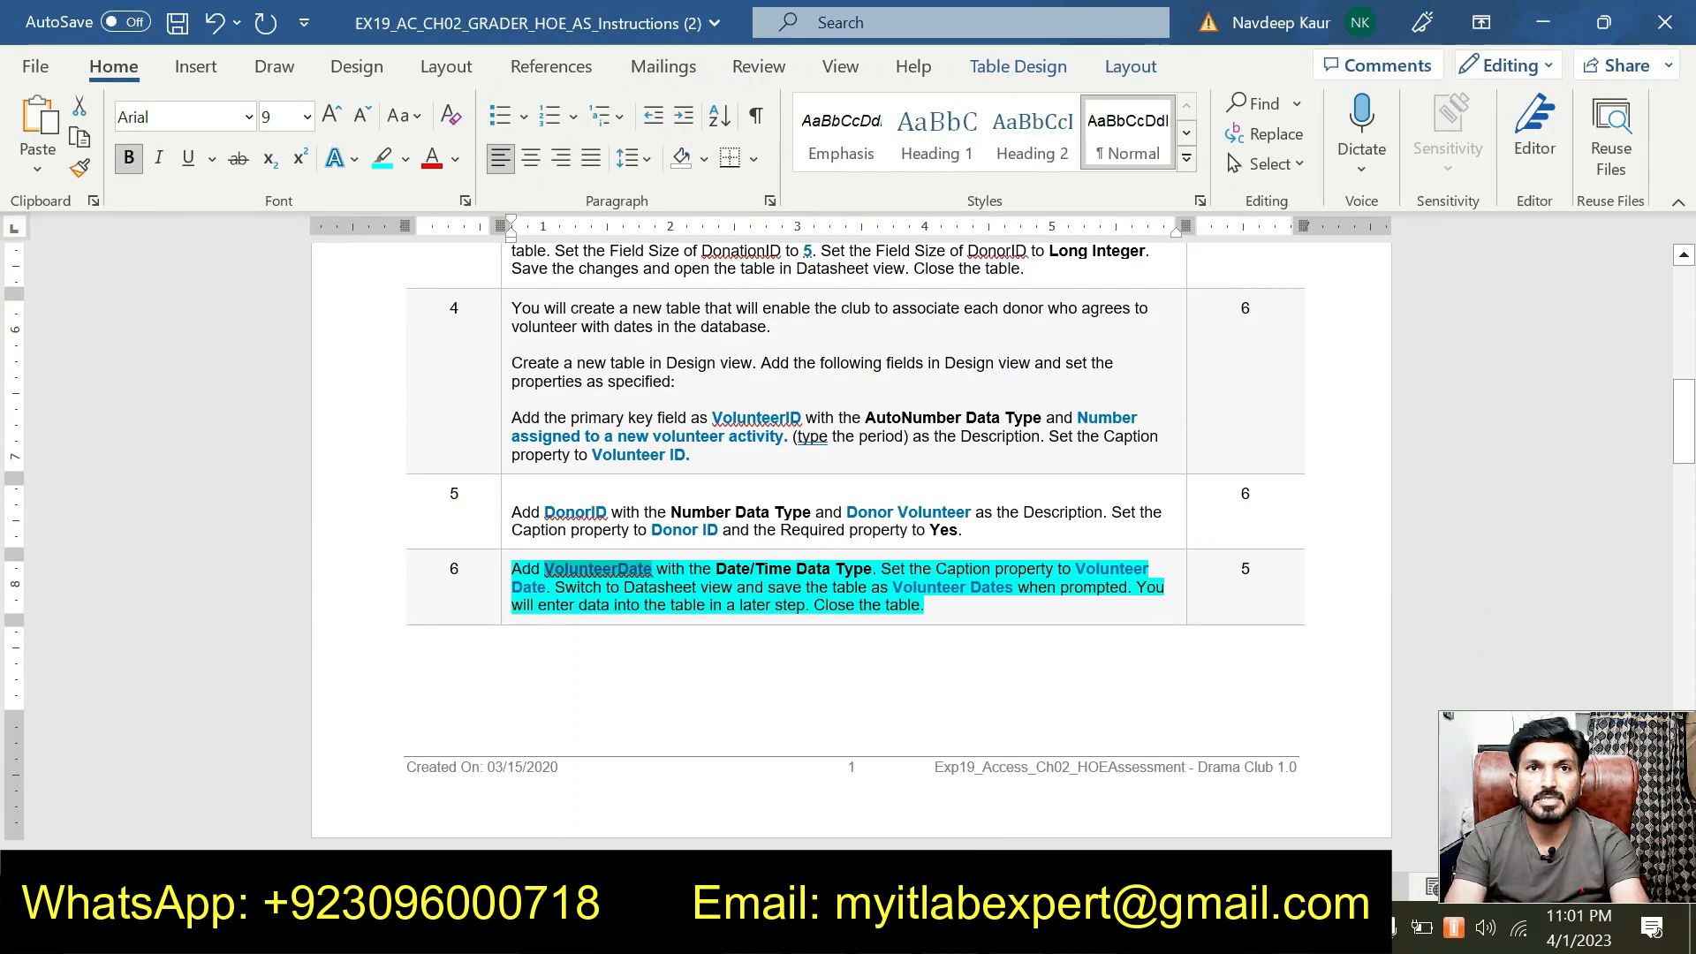
key(alt+Tab)
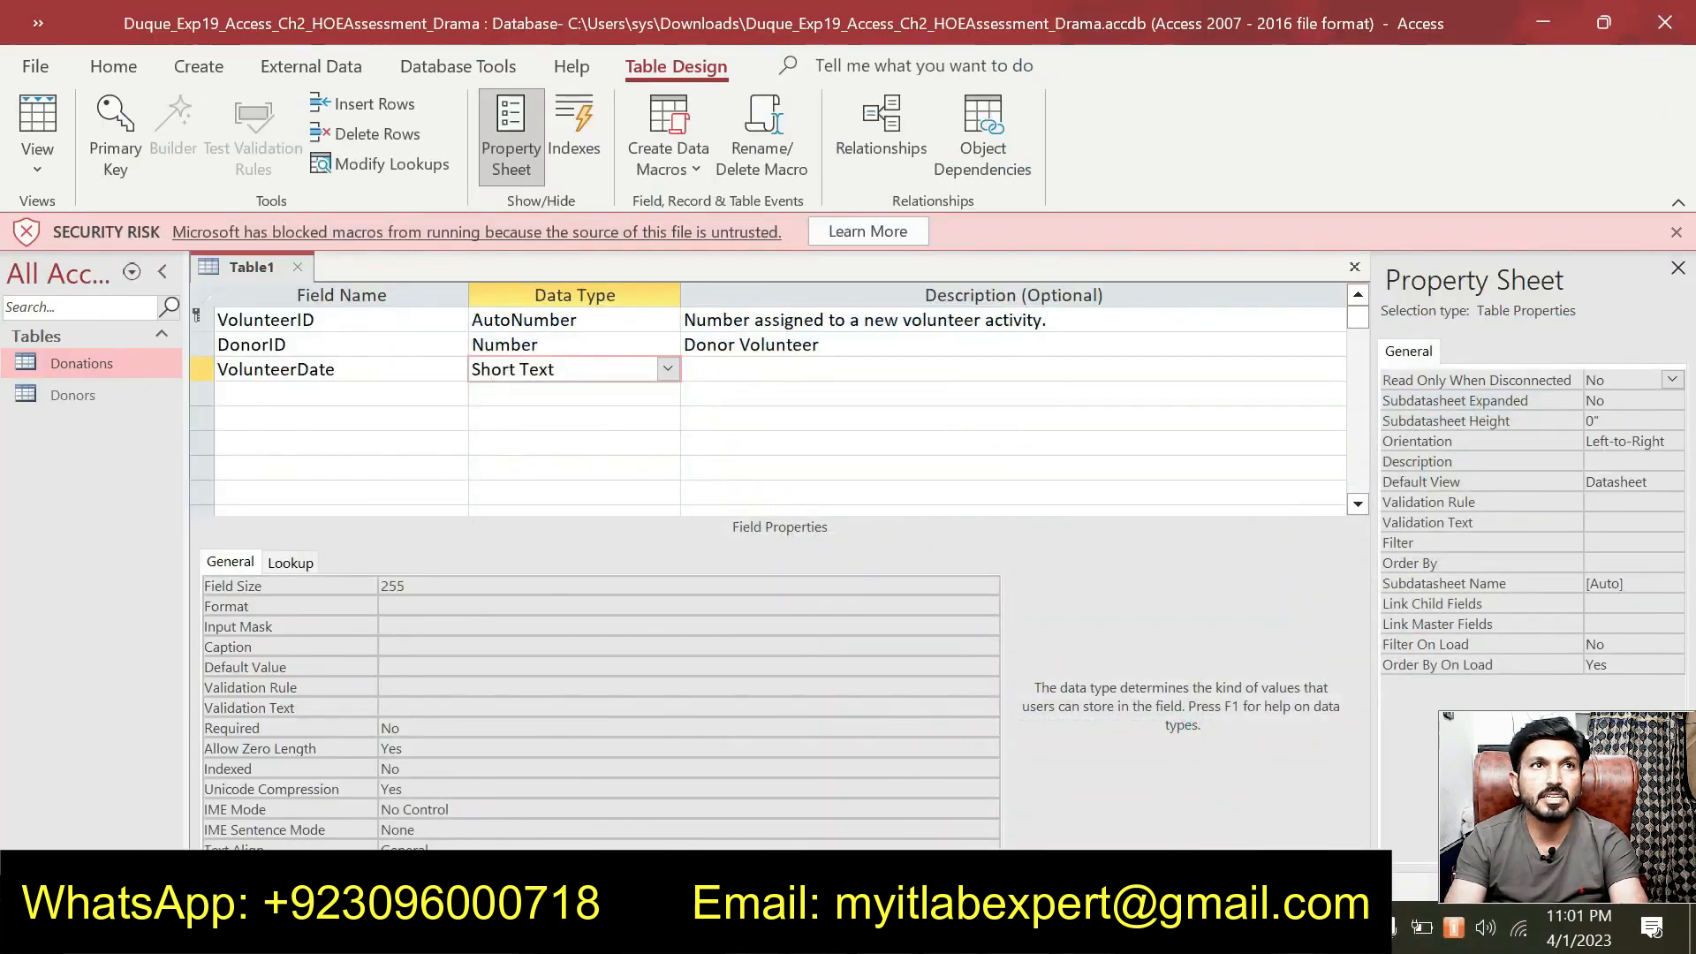
click(667, 369)
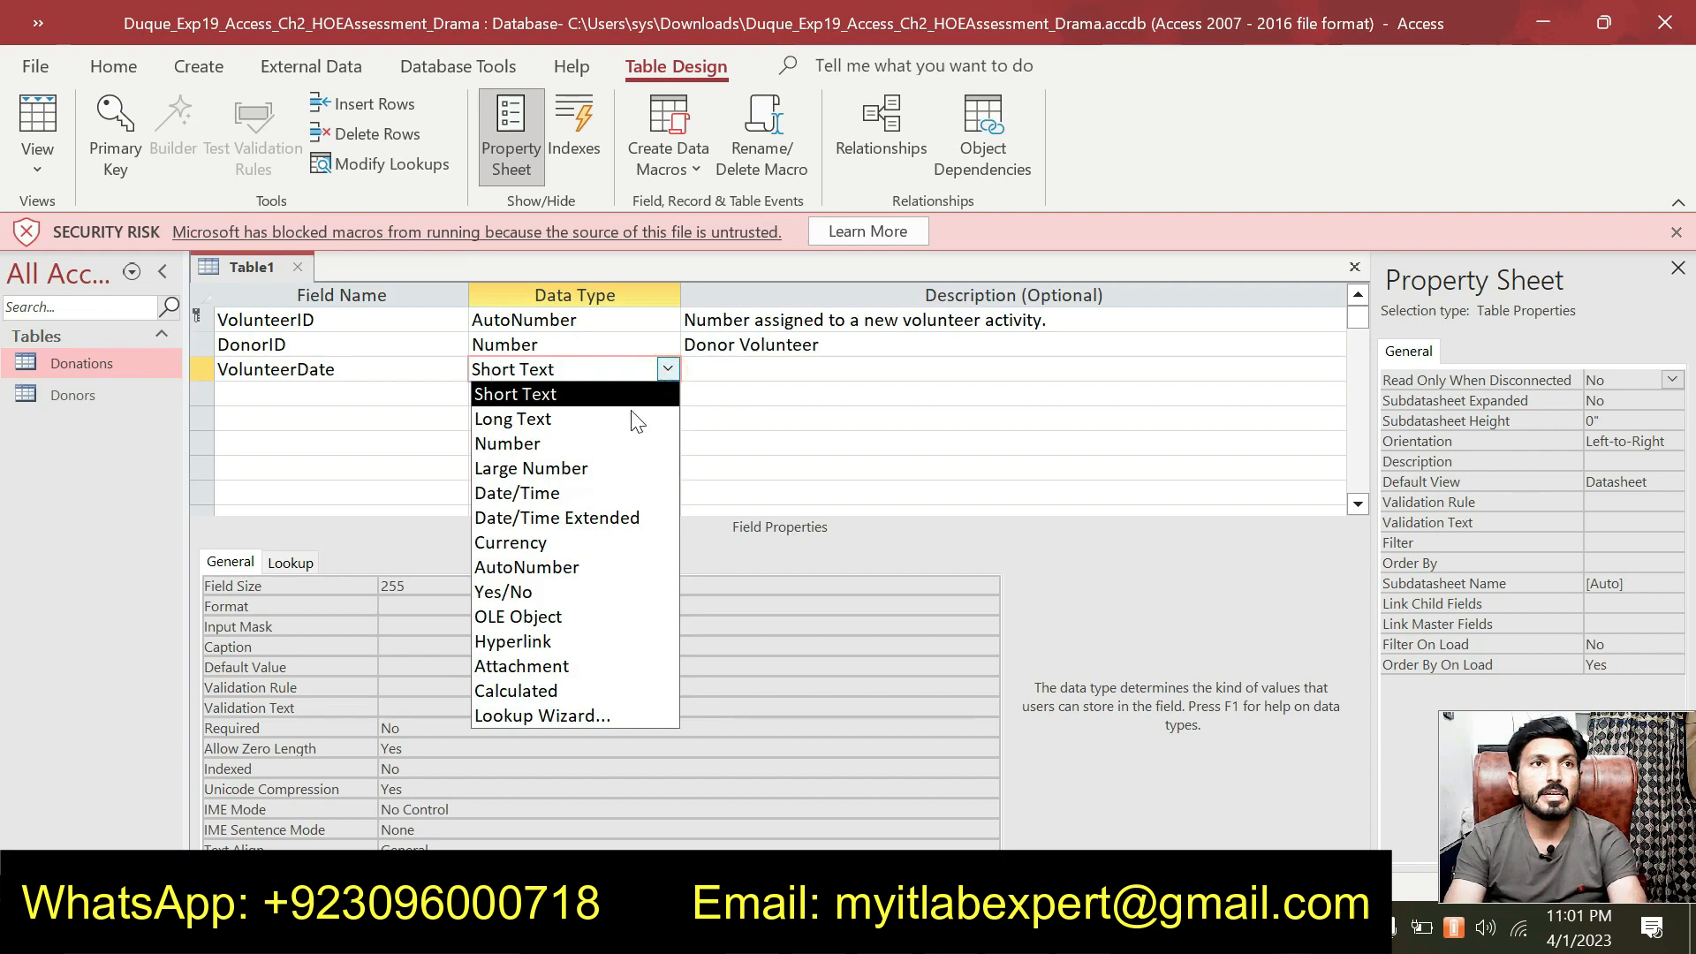
click(574, 492)
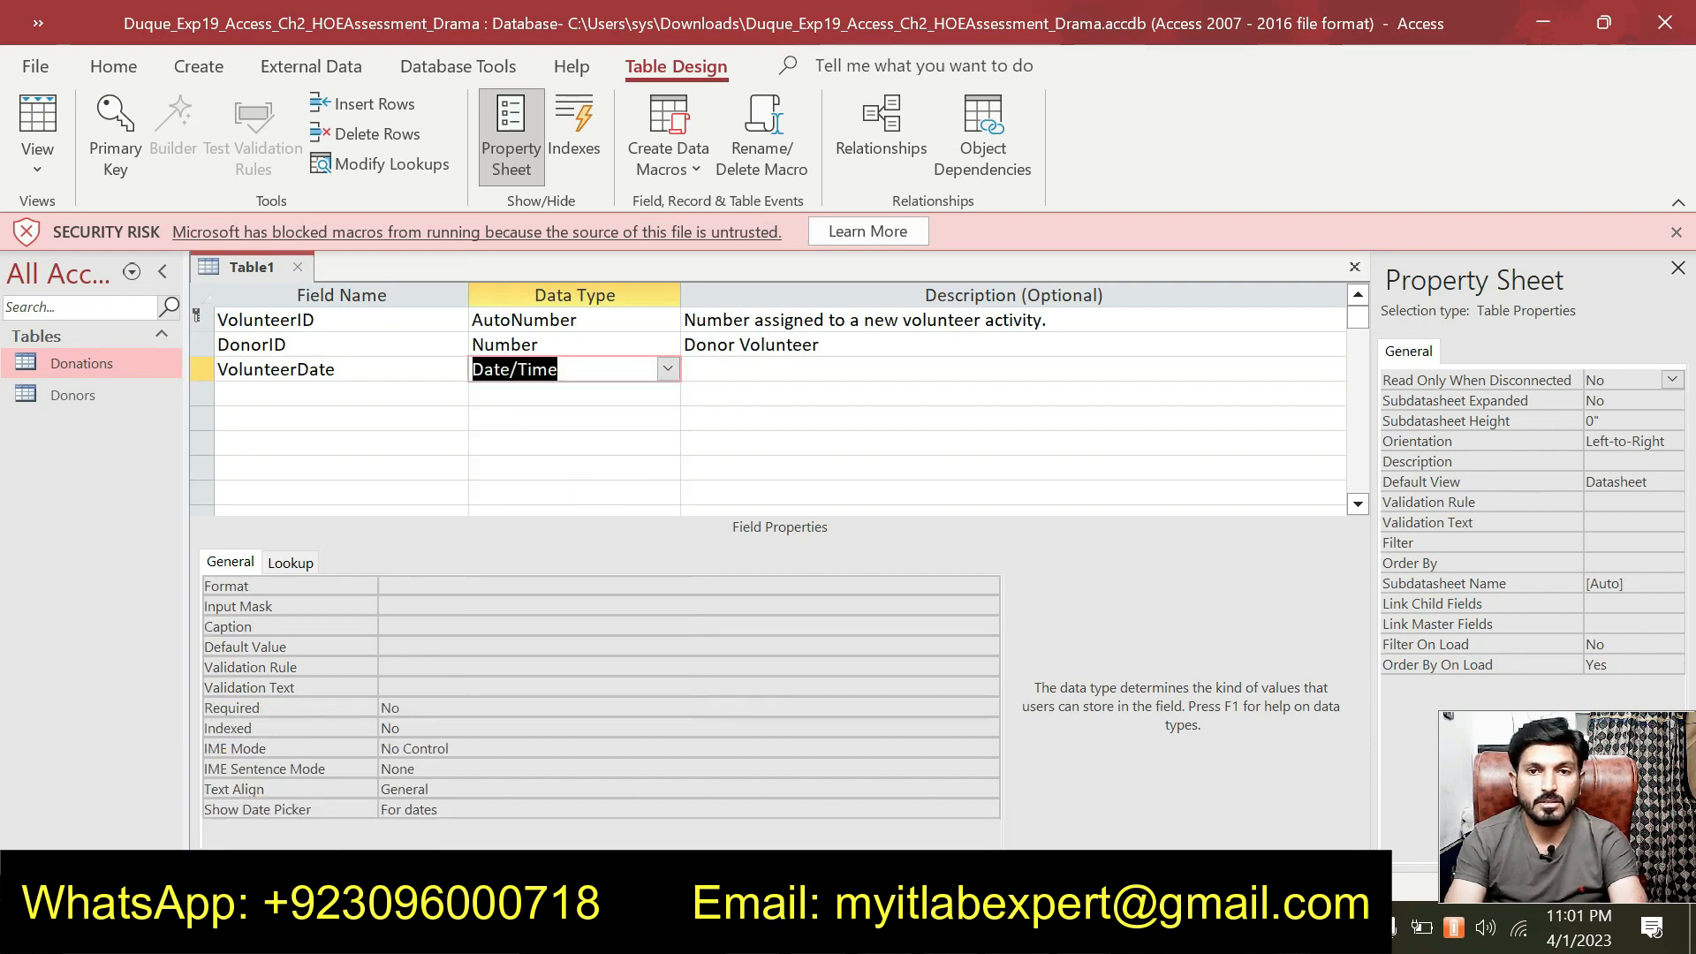
Set VolunteerDate's caption to 'Volunteer Date'.
key(alt+Tab)
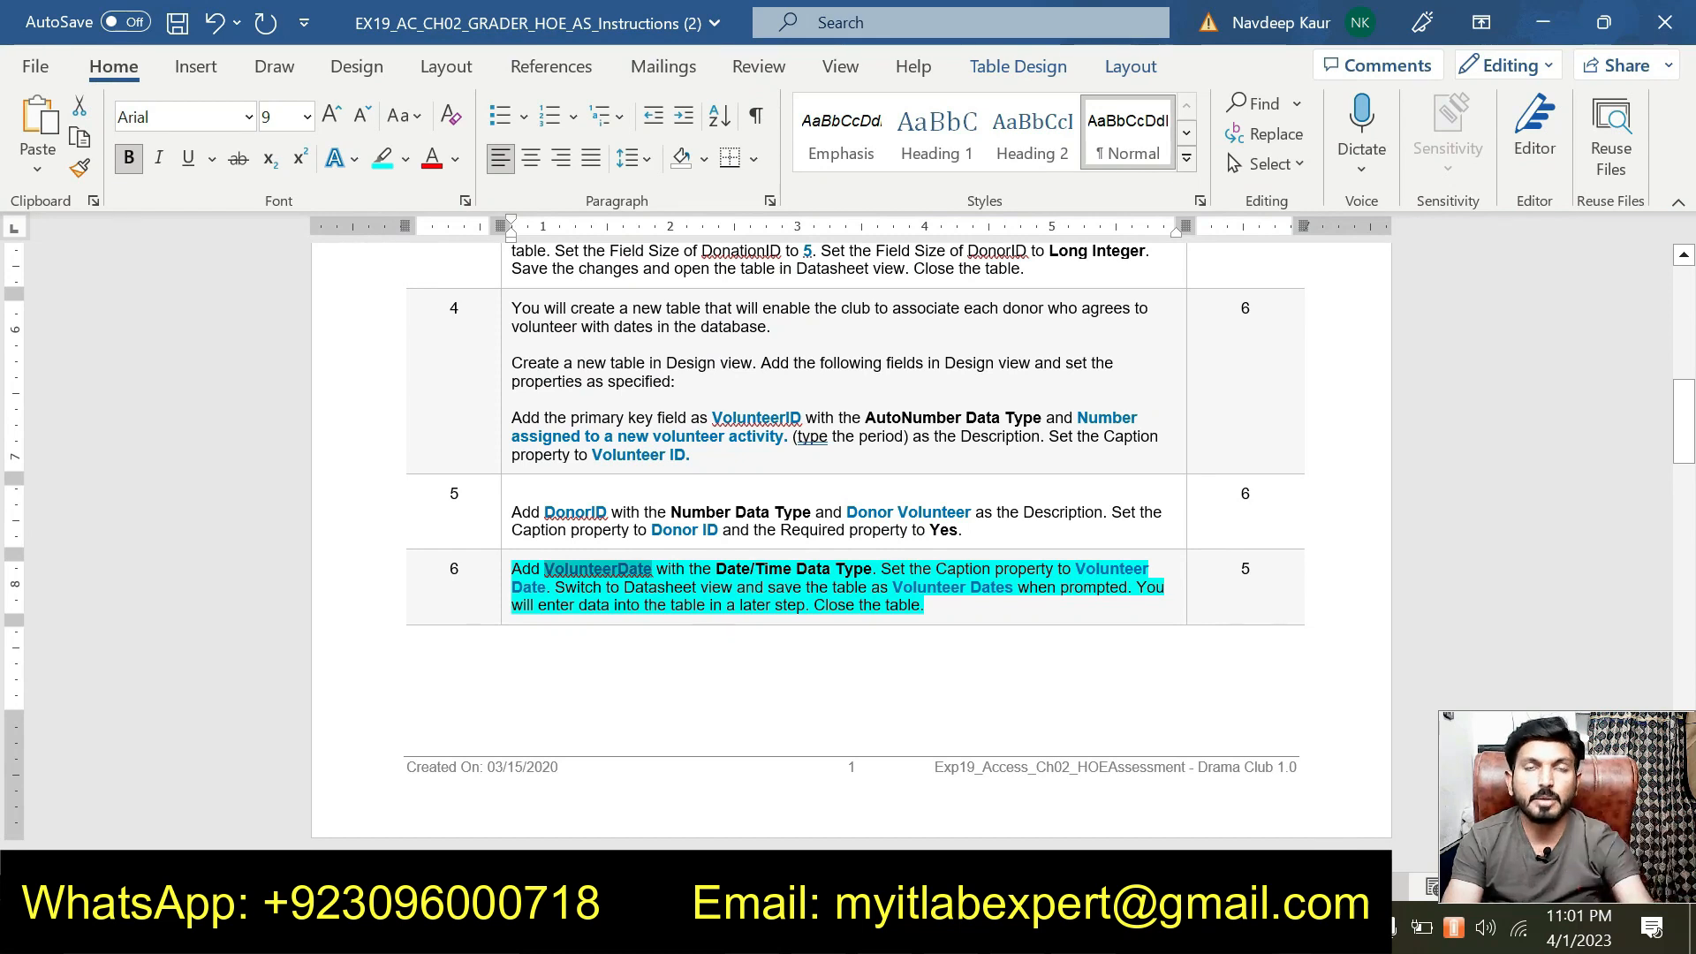
drag(1075, 569, 549, 588)
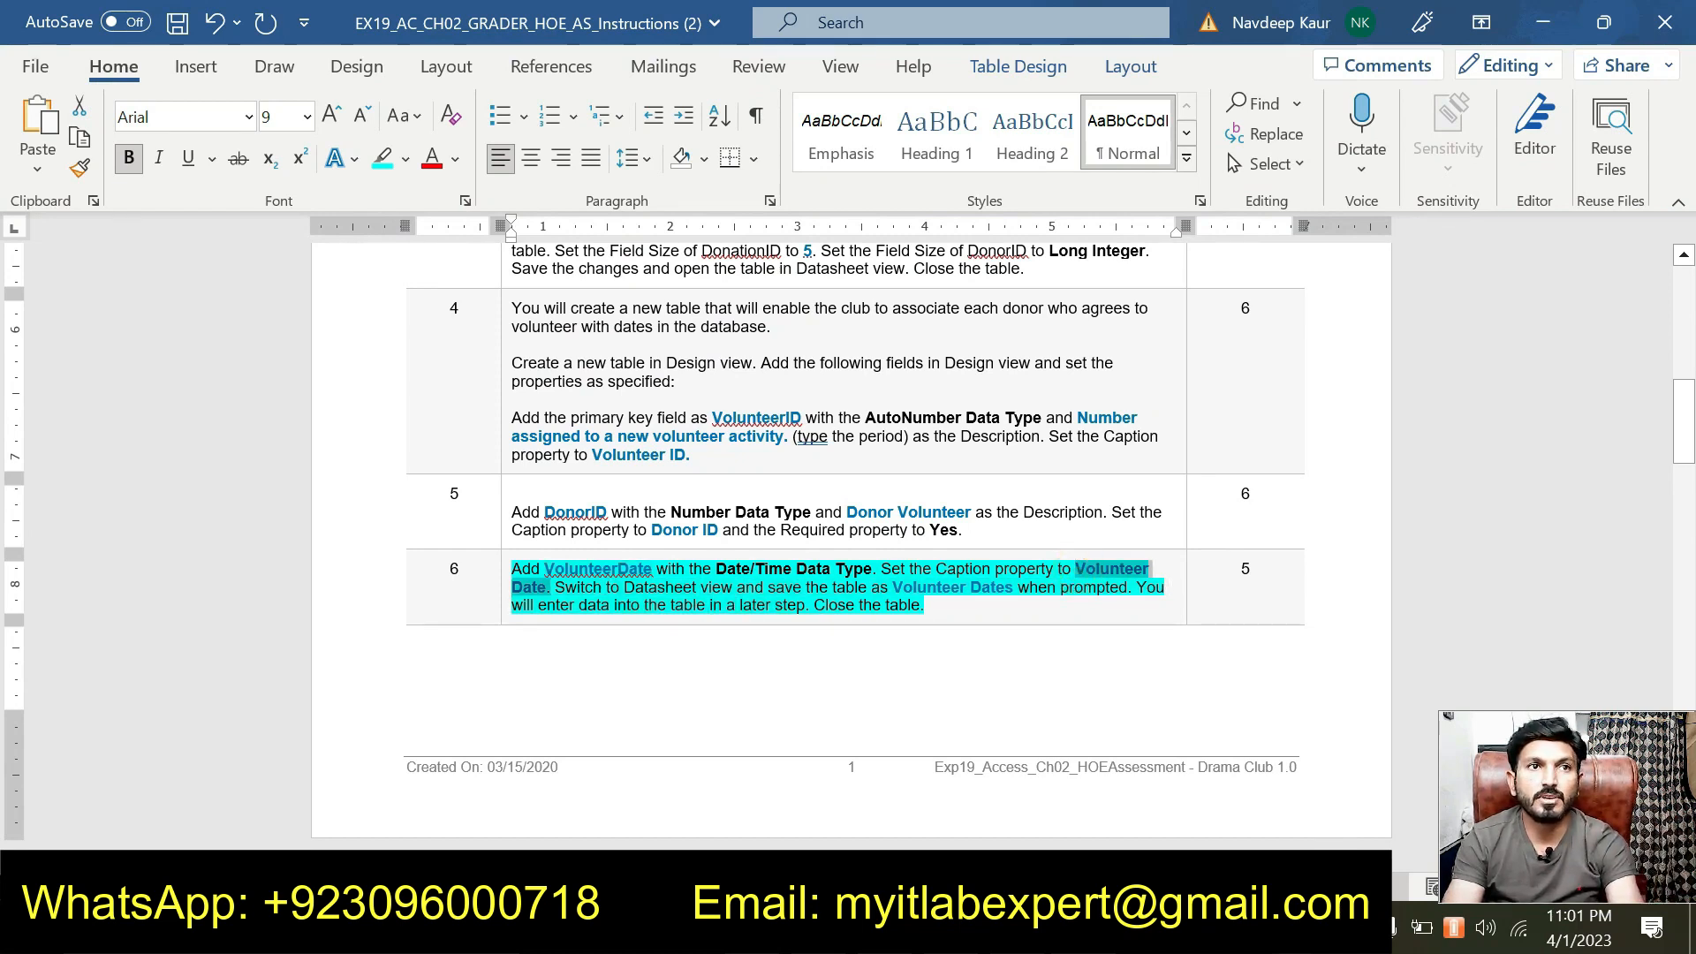
click(950, 929)
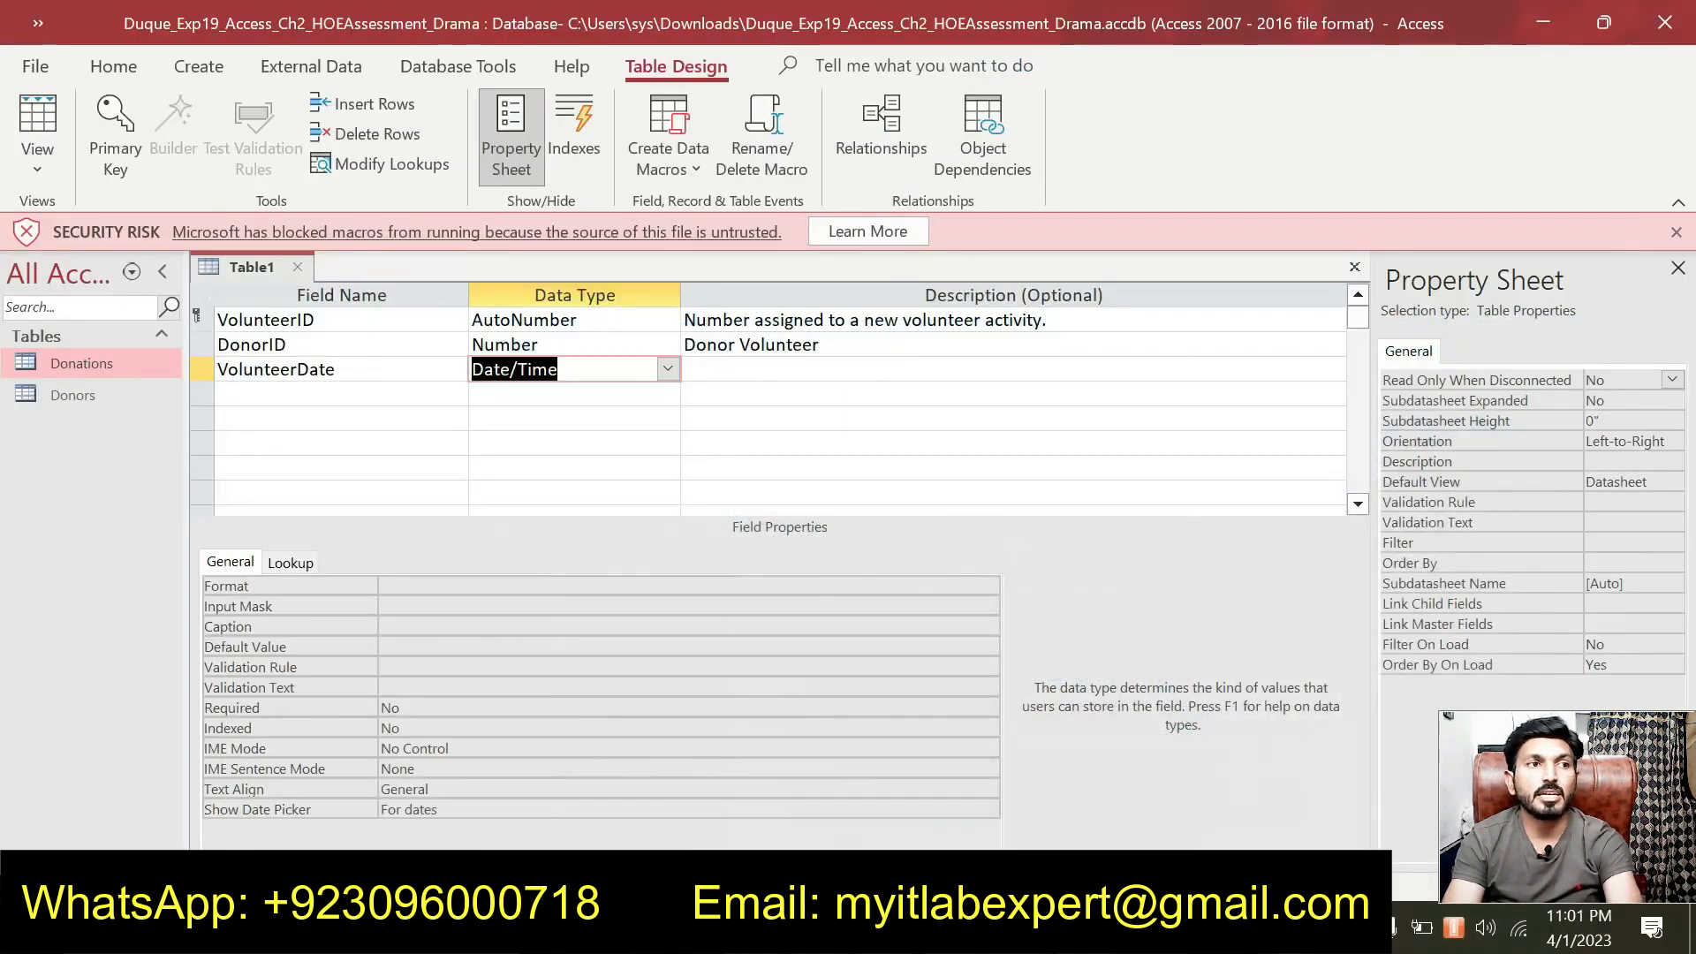
click(469, 625)
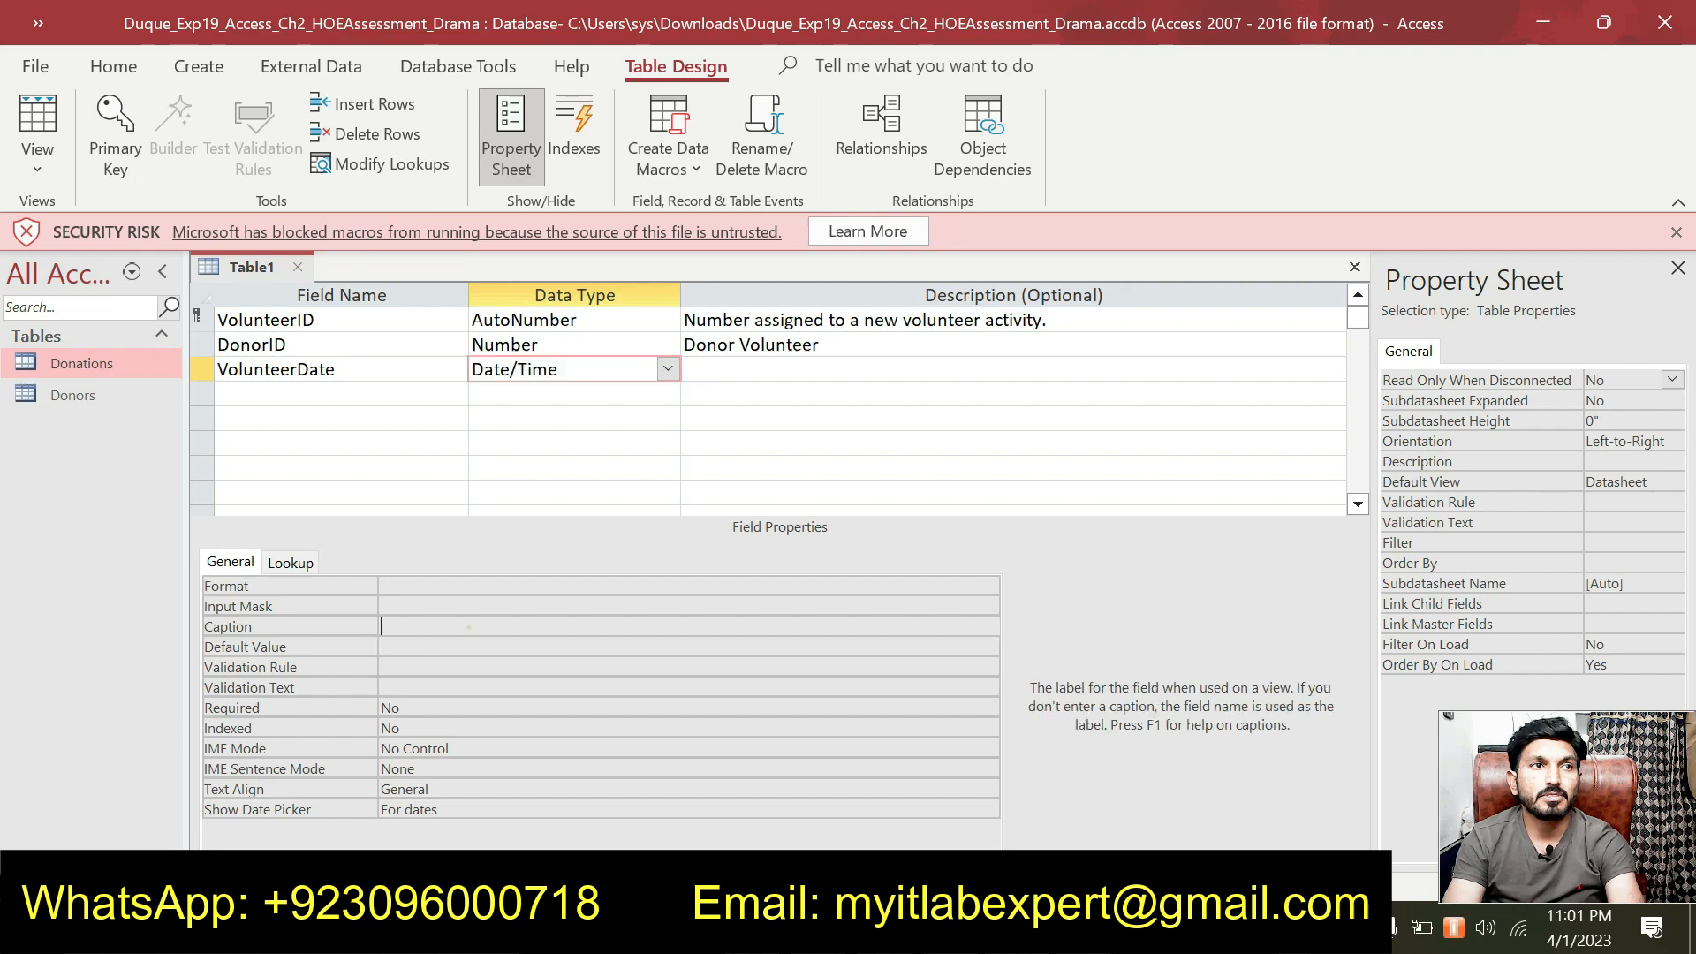
text(Volunteer Date)
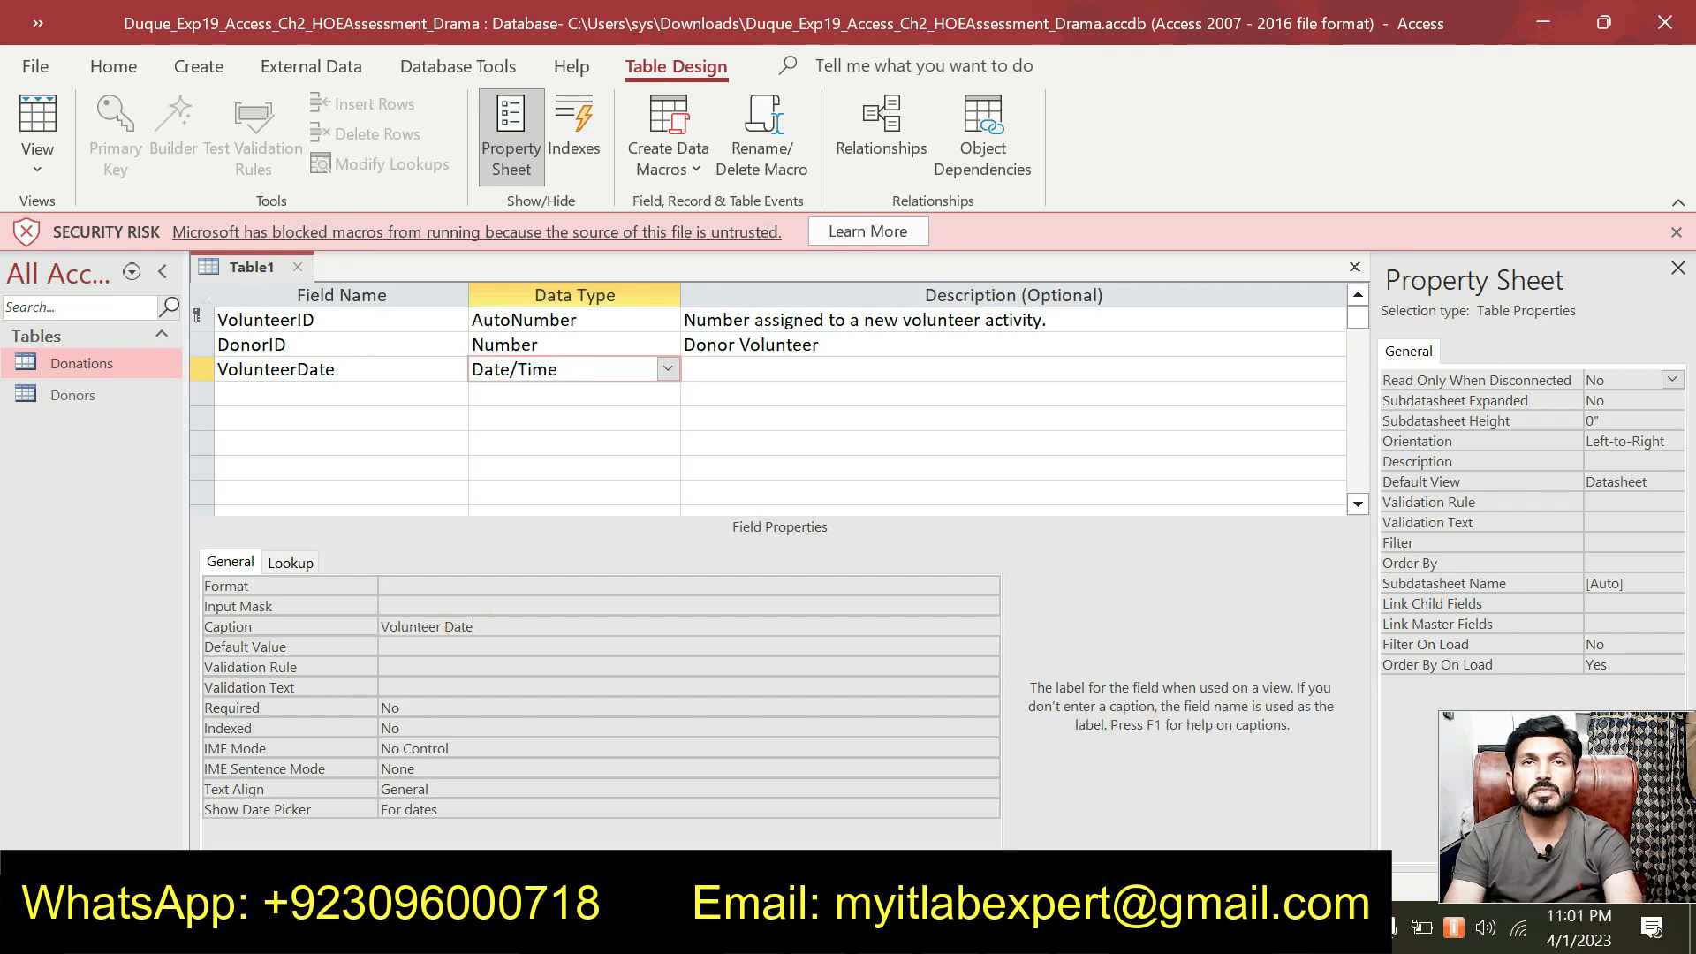
key(alt+Tab)
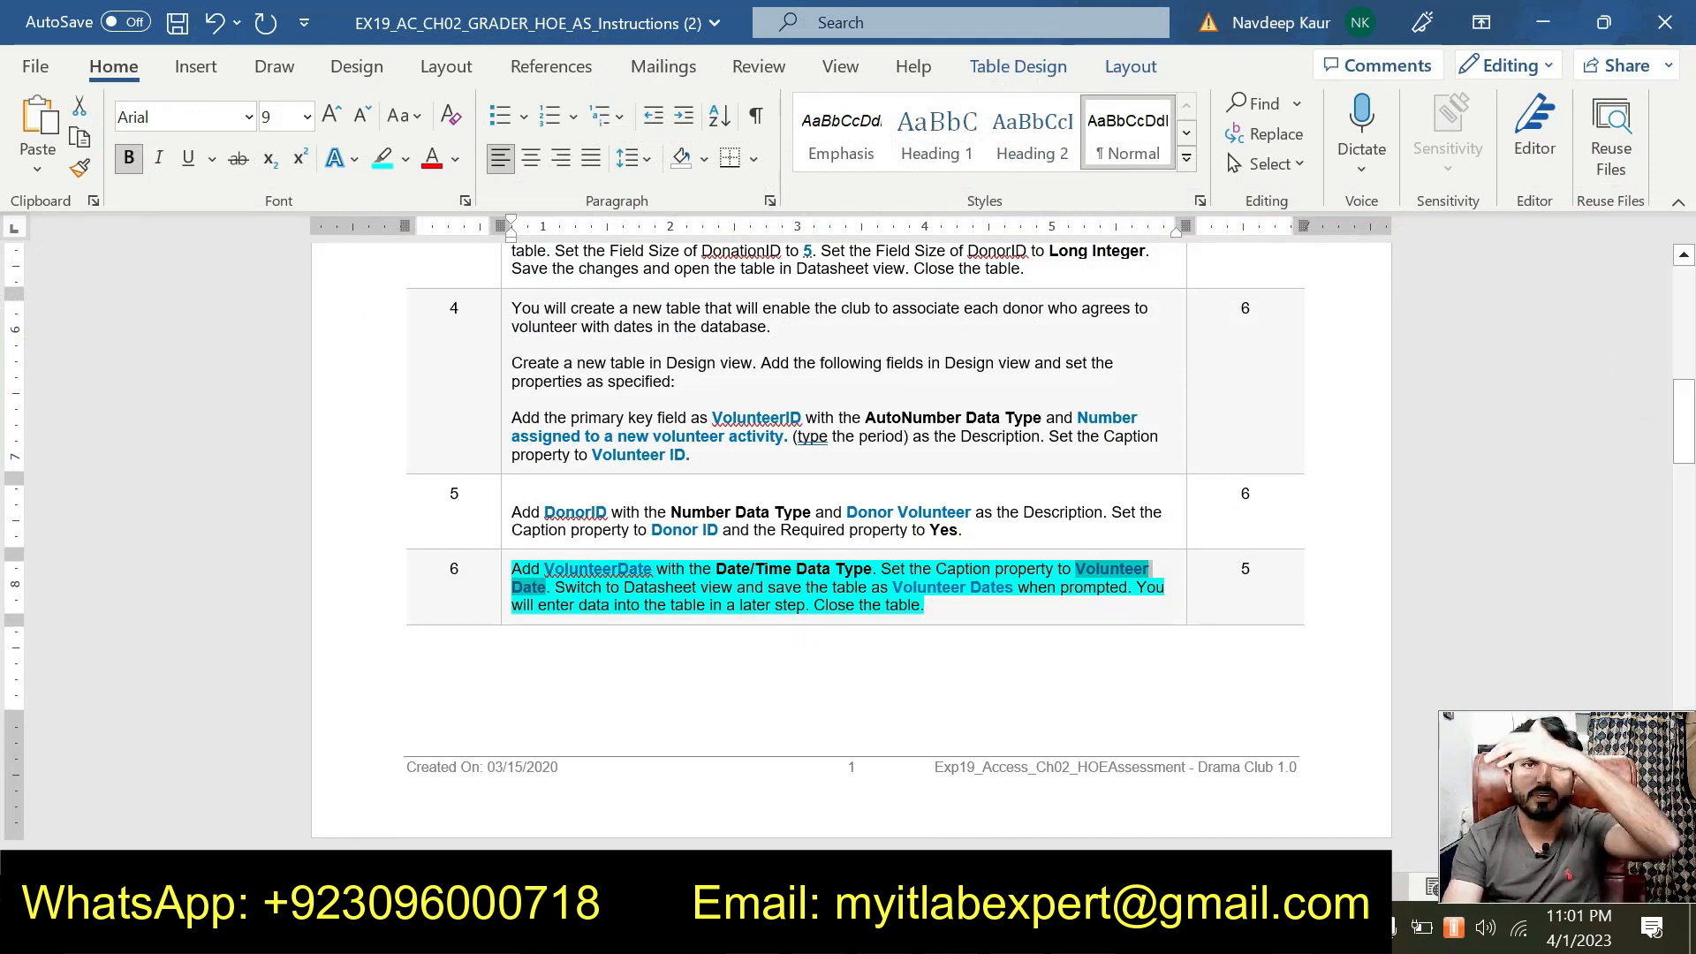
click(1083, 930)
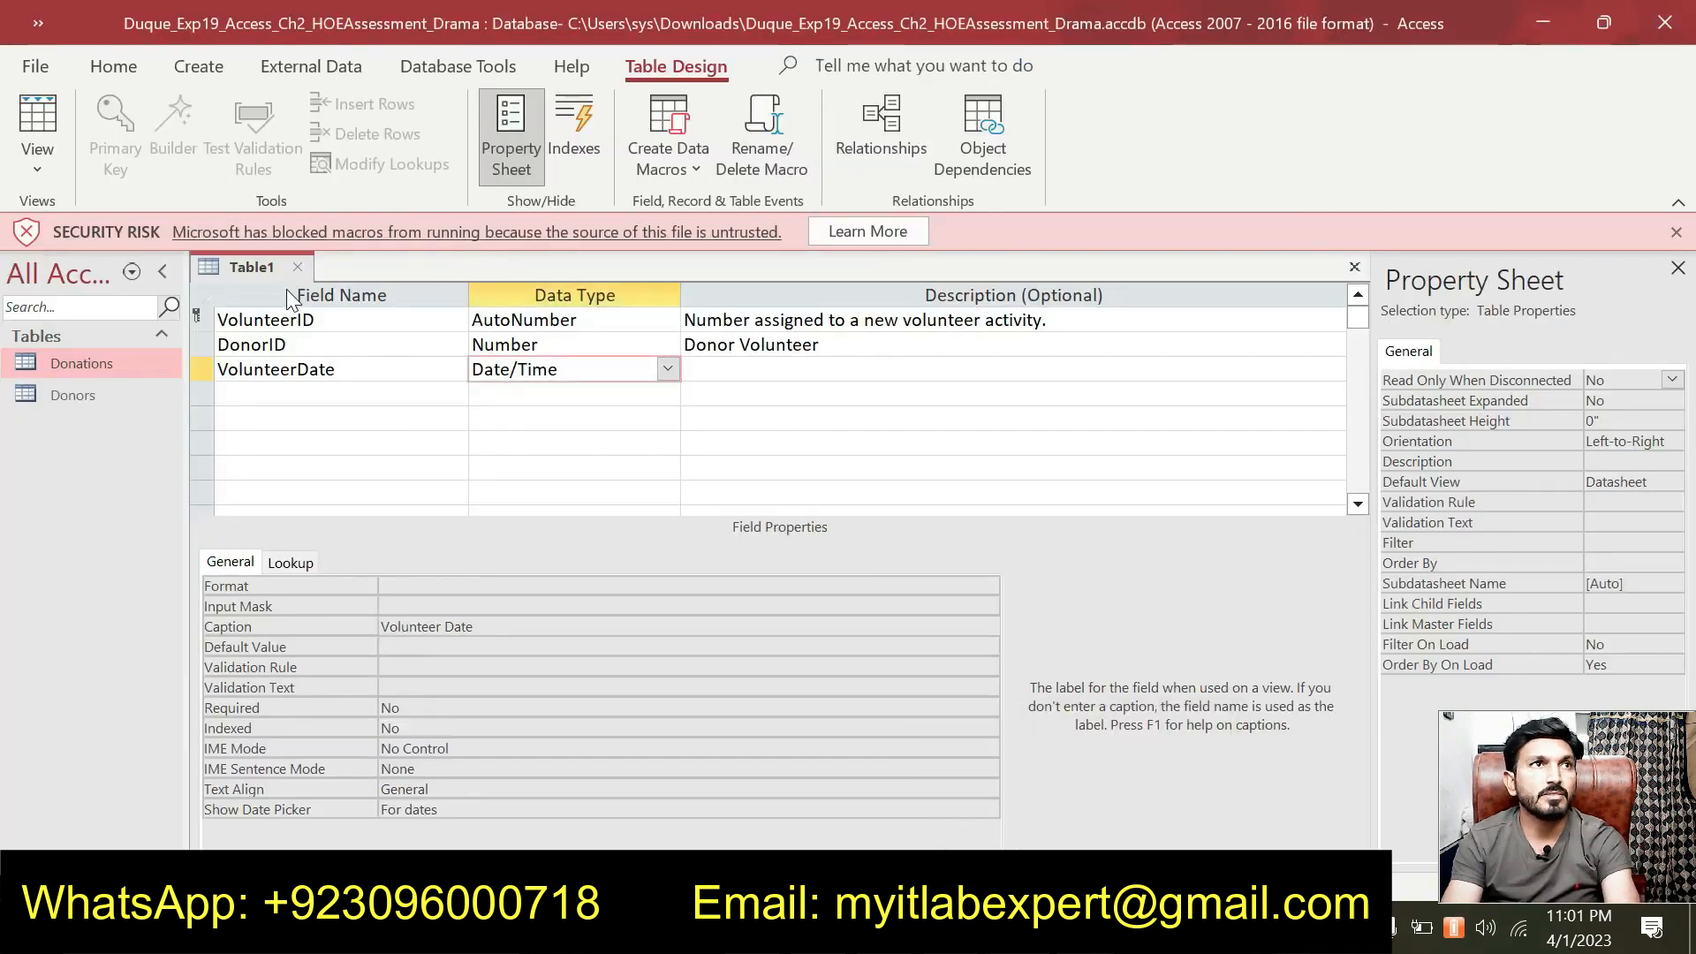
Save the new table under the name 'Volunteer Dates'.
right_click(246, 272)
click(305, 288)
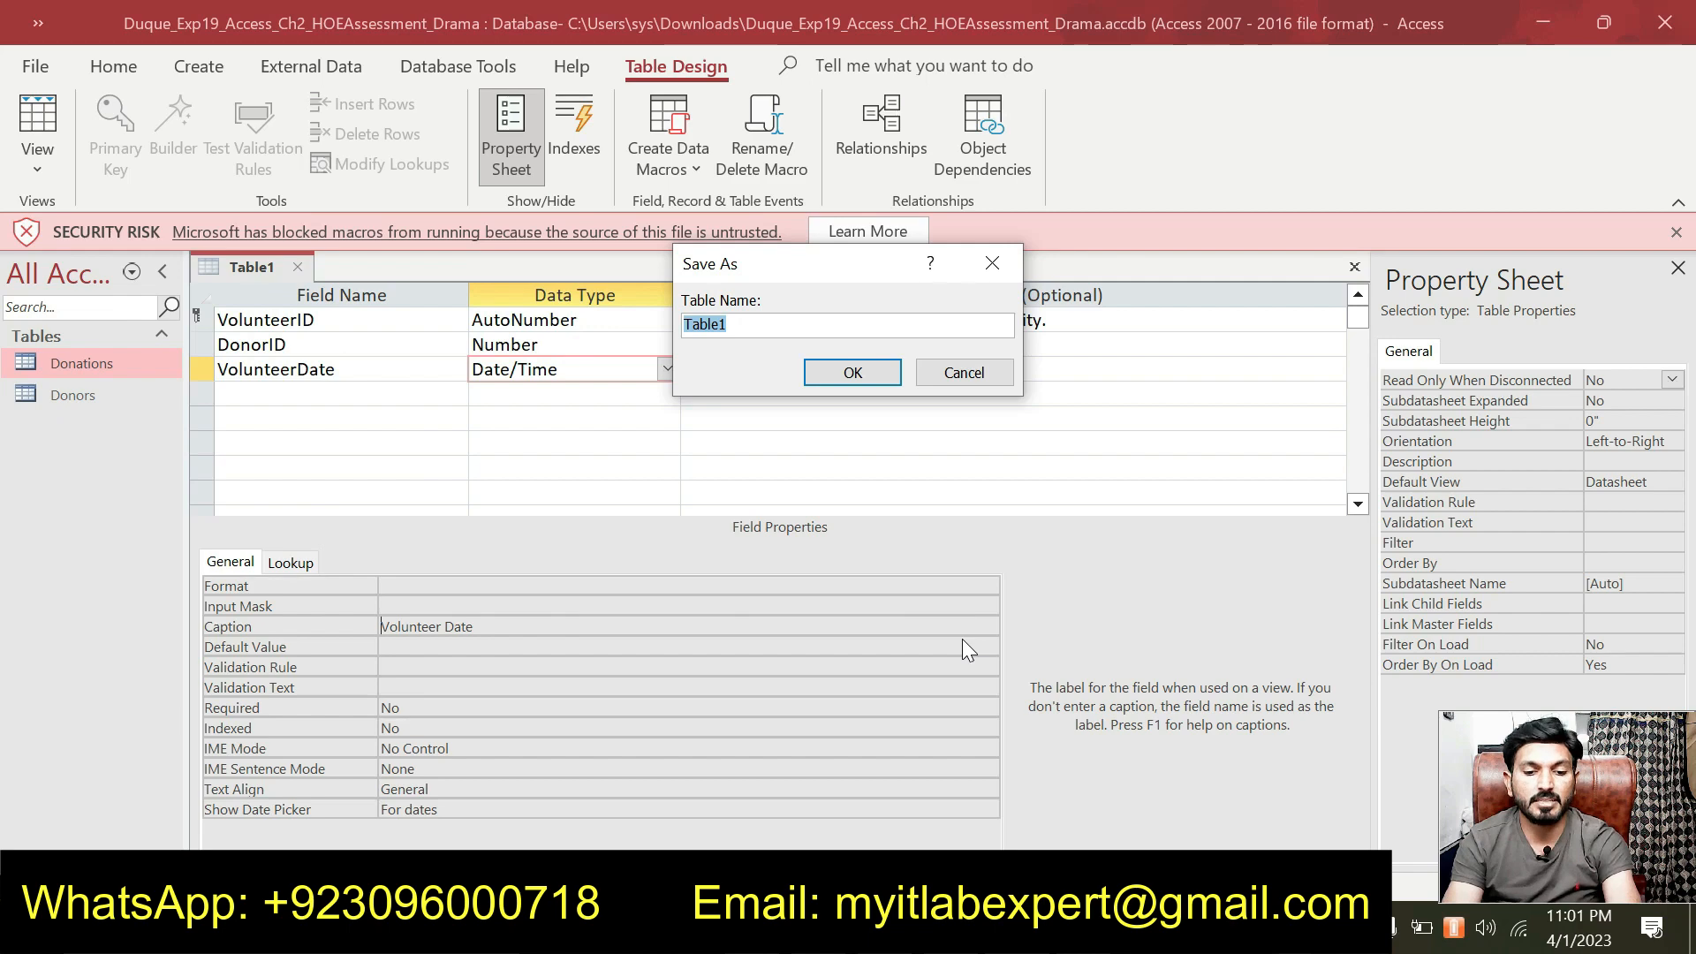
click(1042, 927)
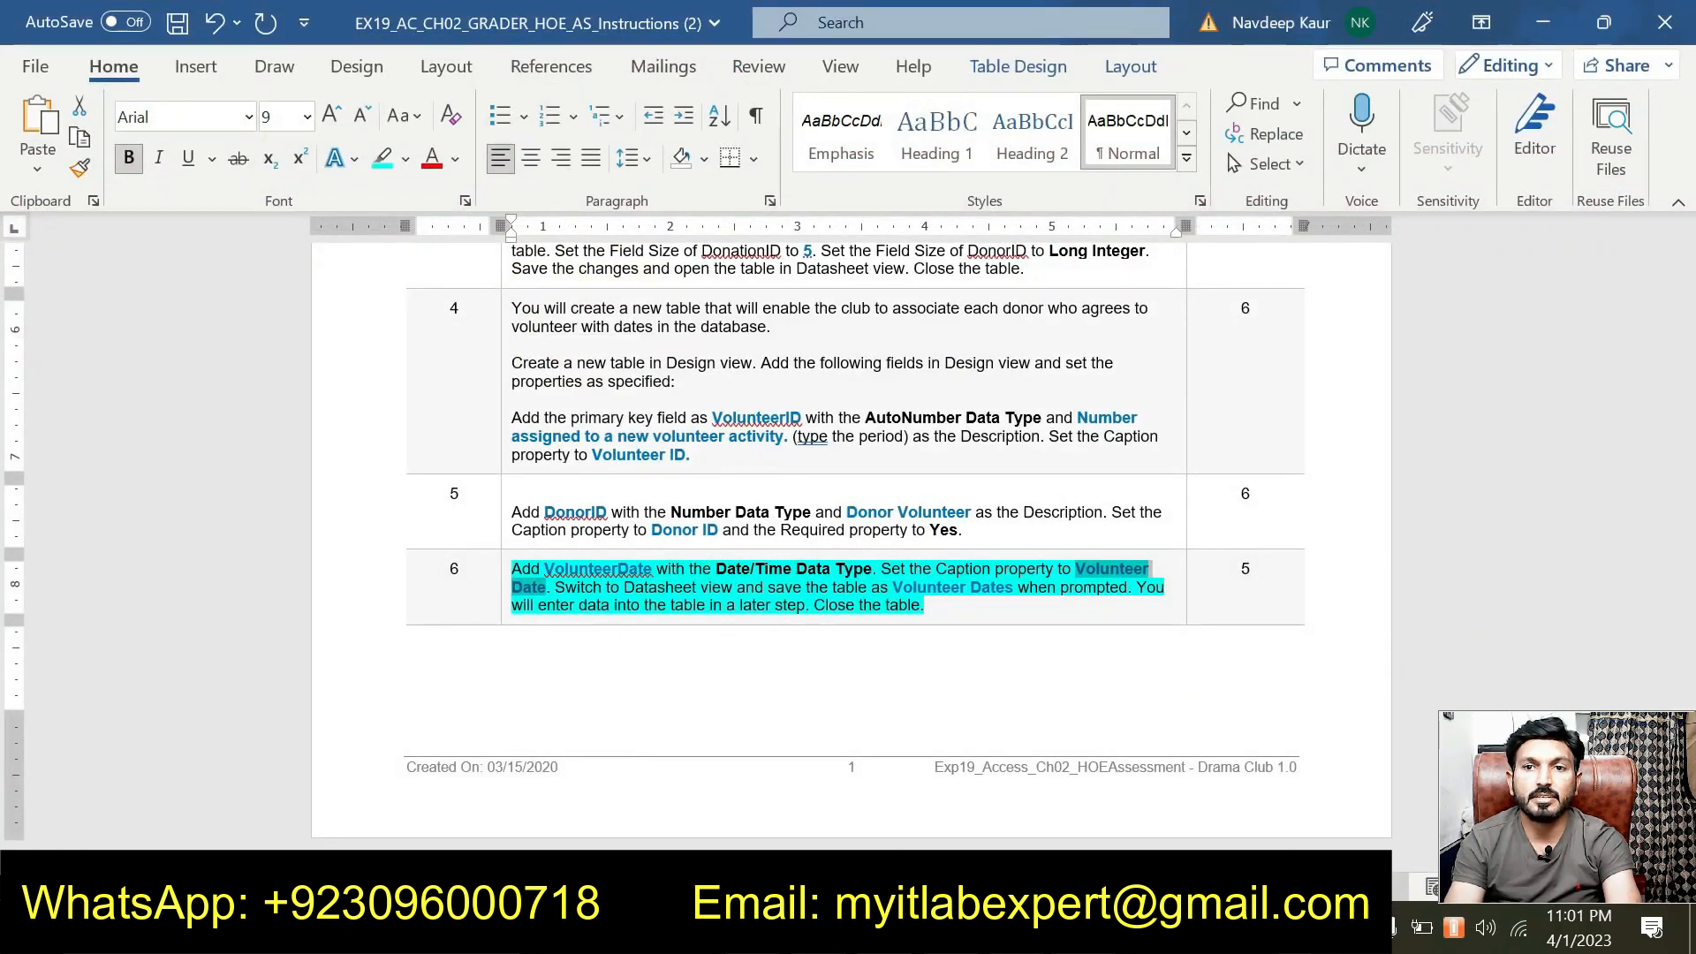
click(1042, 927)
text(Volunter)
key(BackSpace)
key(BackSpace)
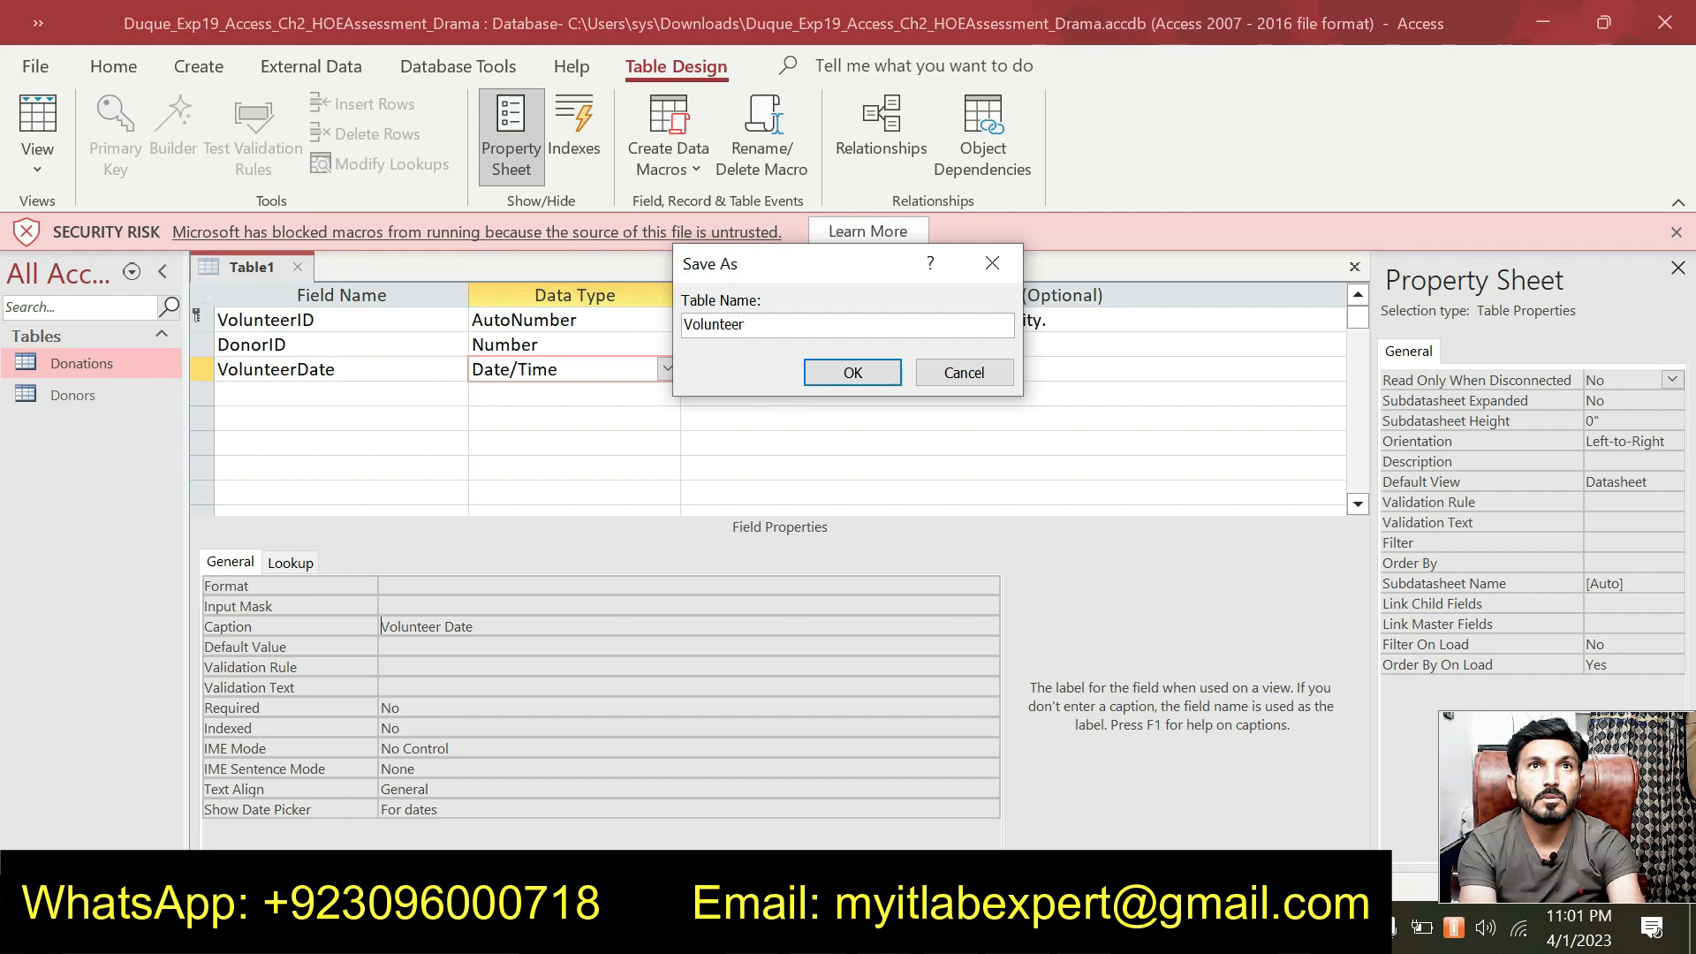
text(er Date)
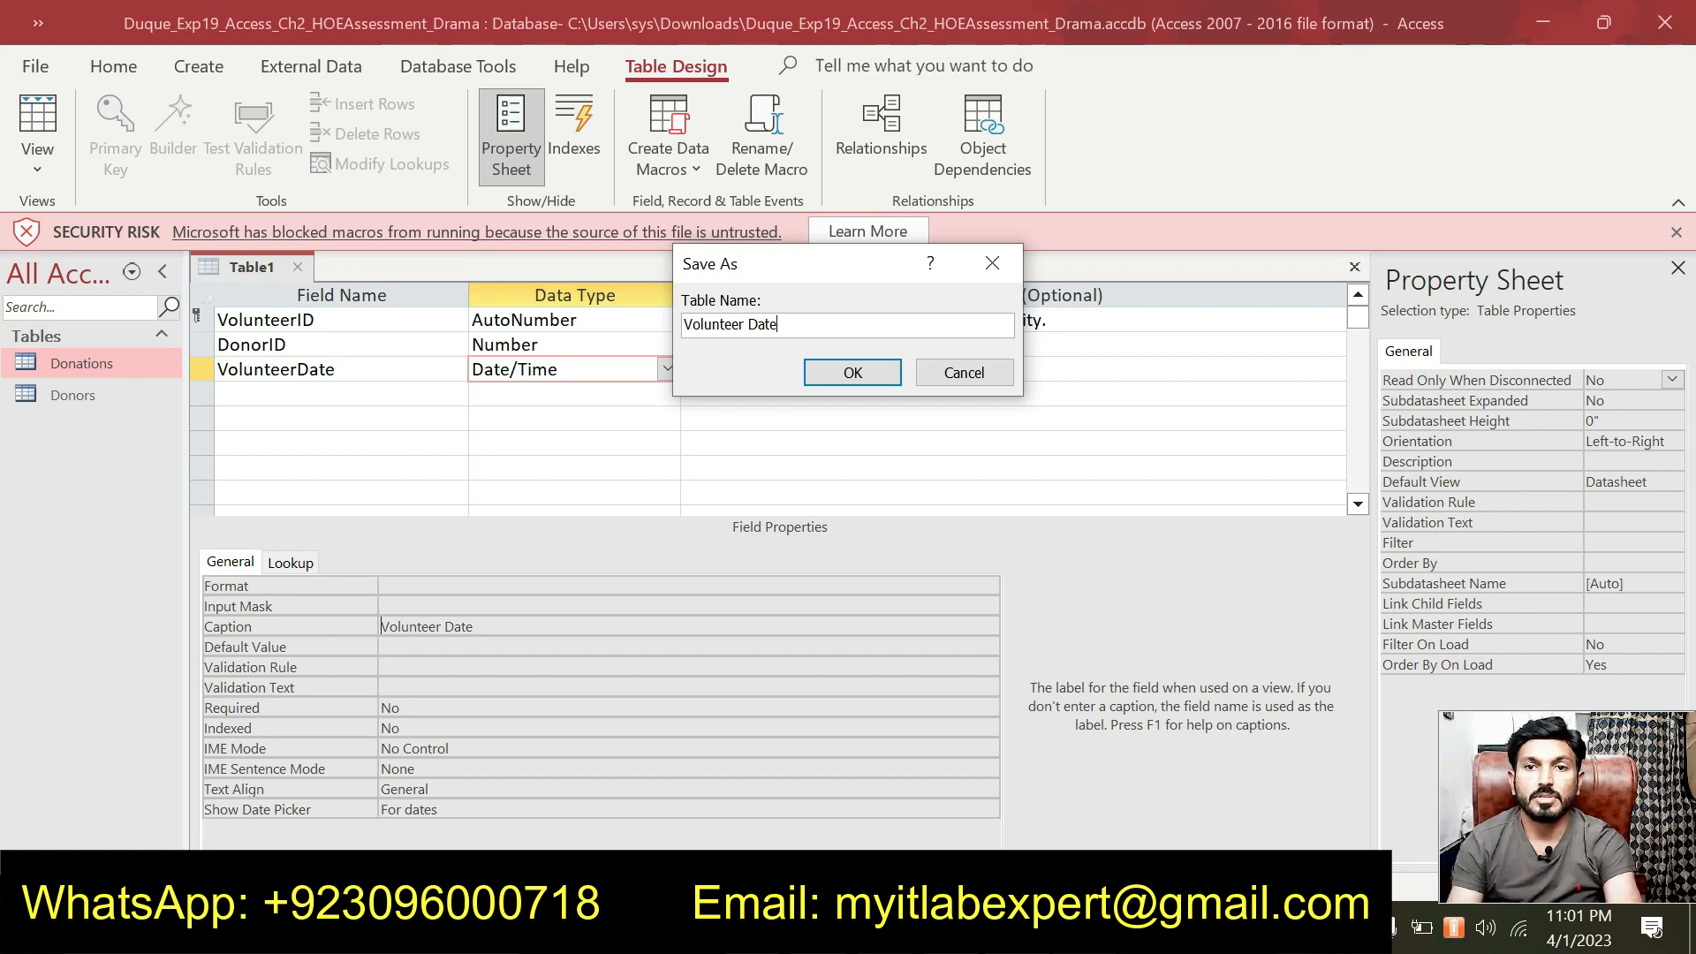
key(alt+Tab)
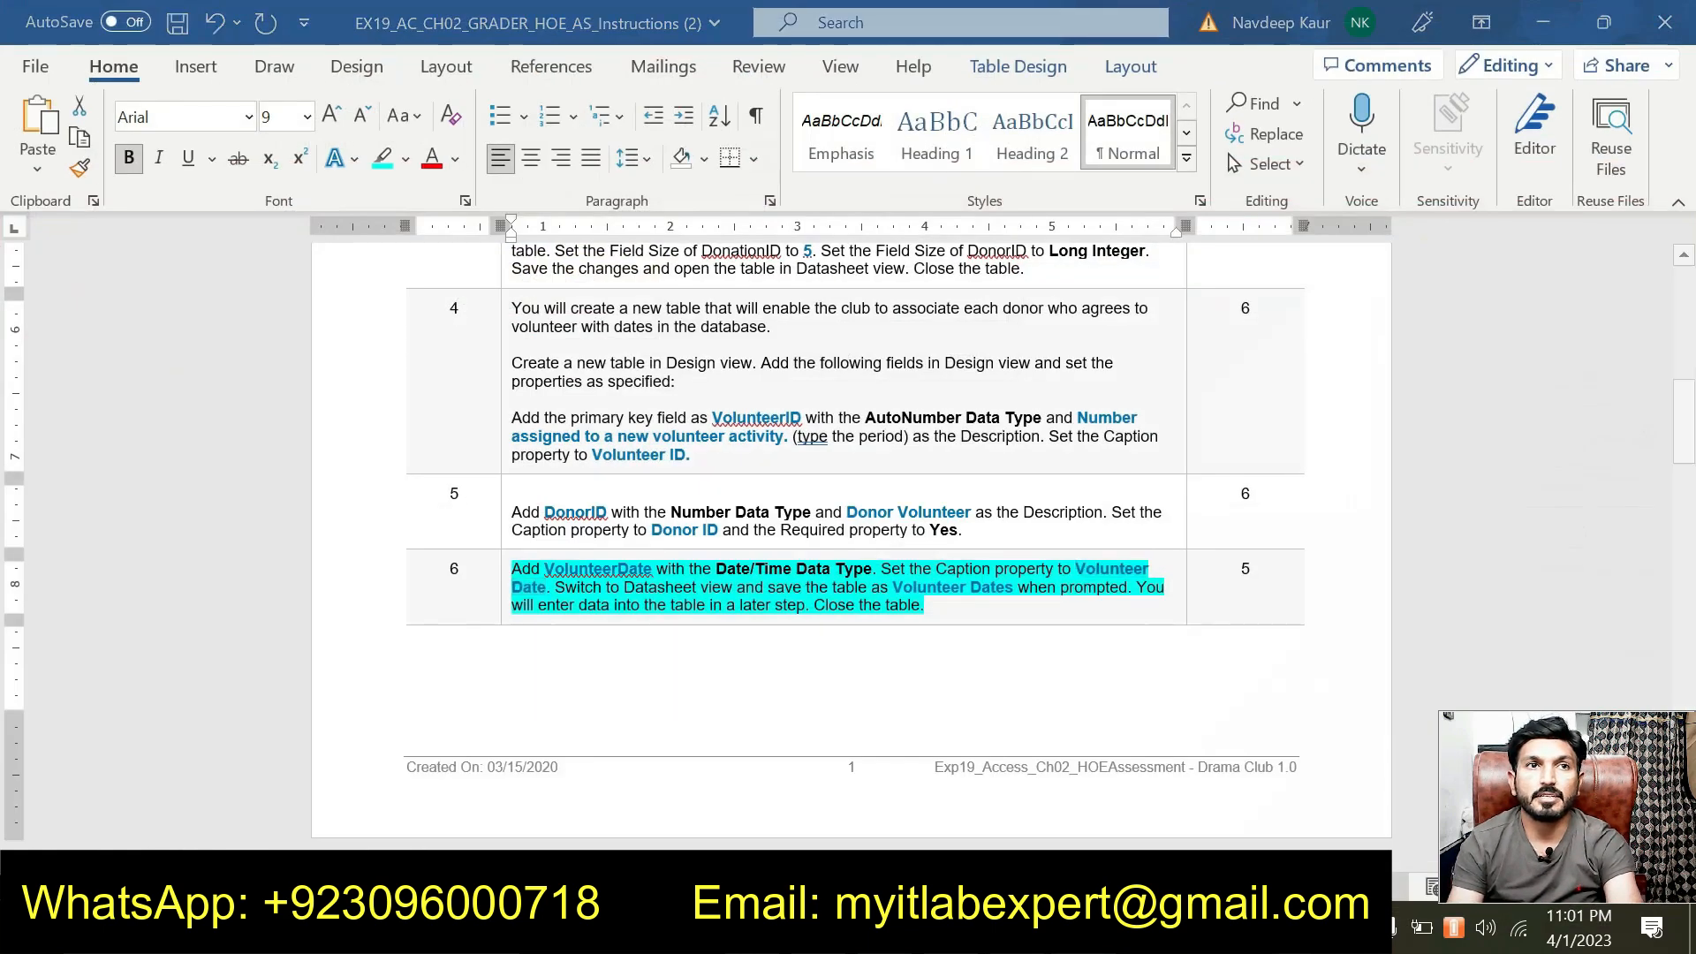
key(alt+Tab)
text(s)
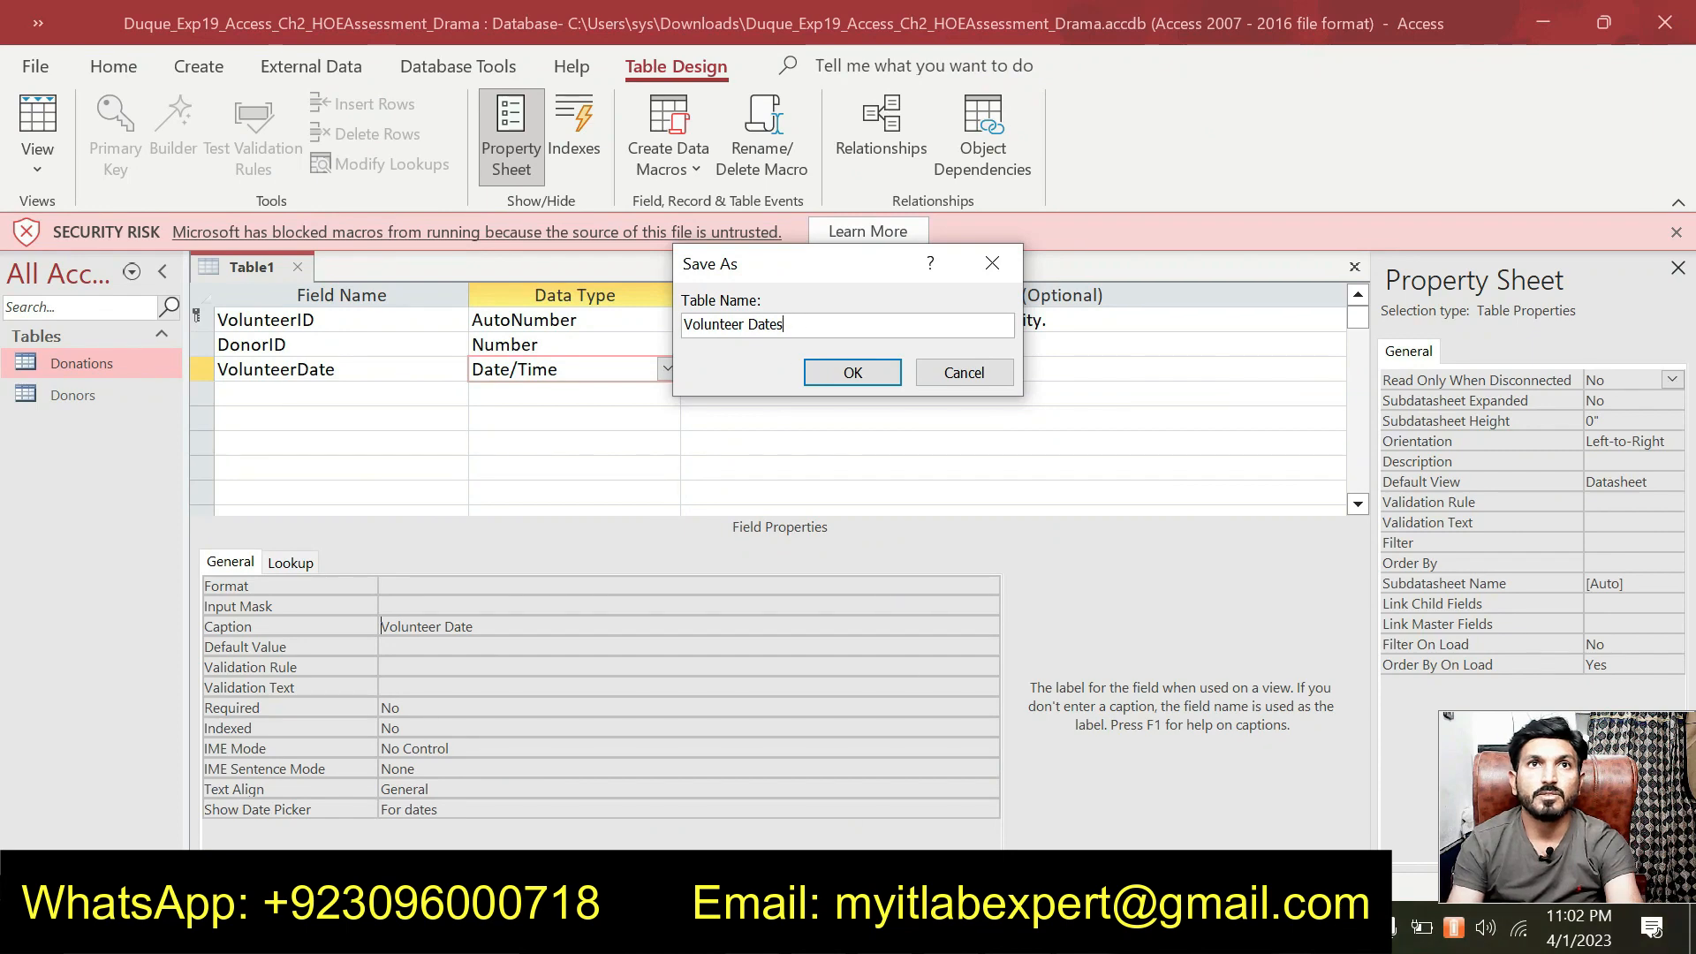
click(829, 373)
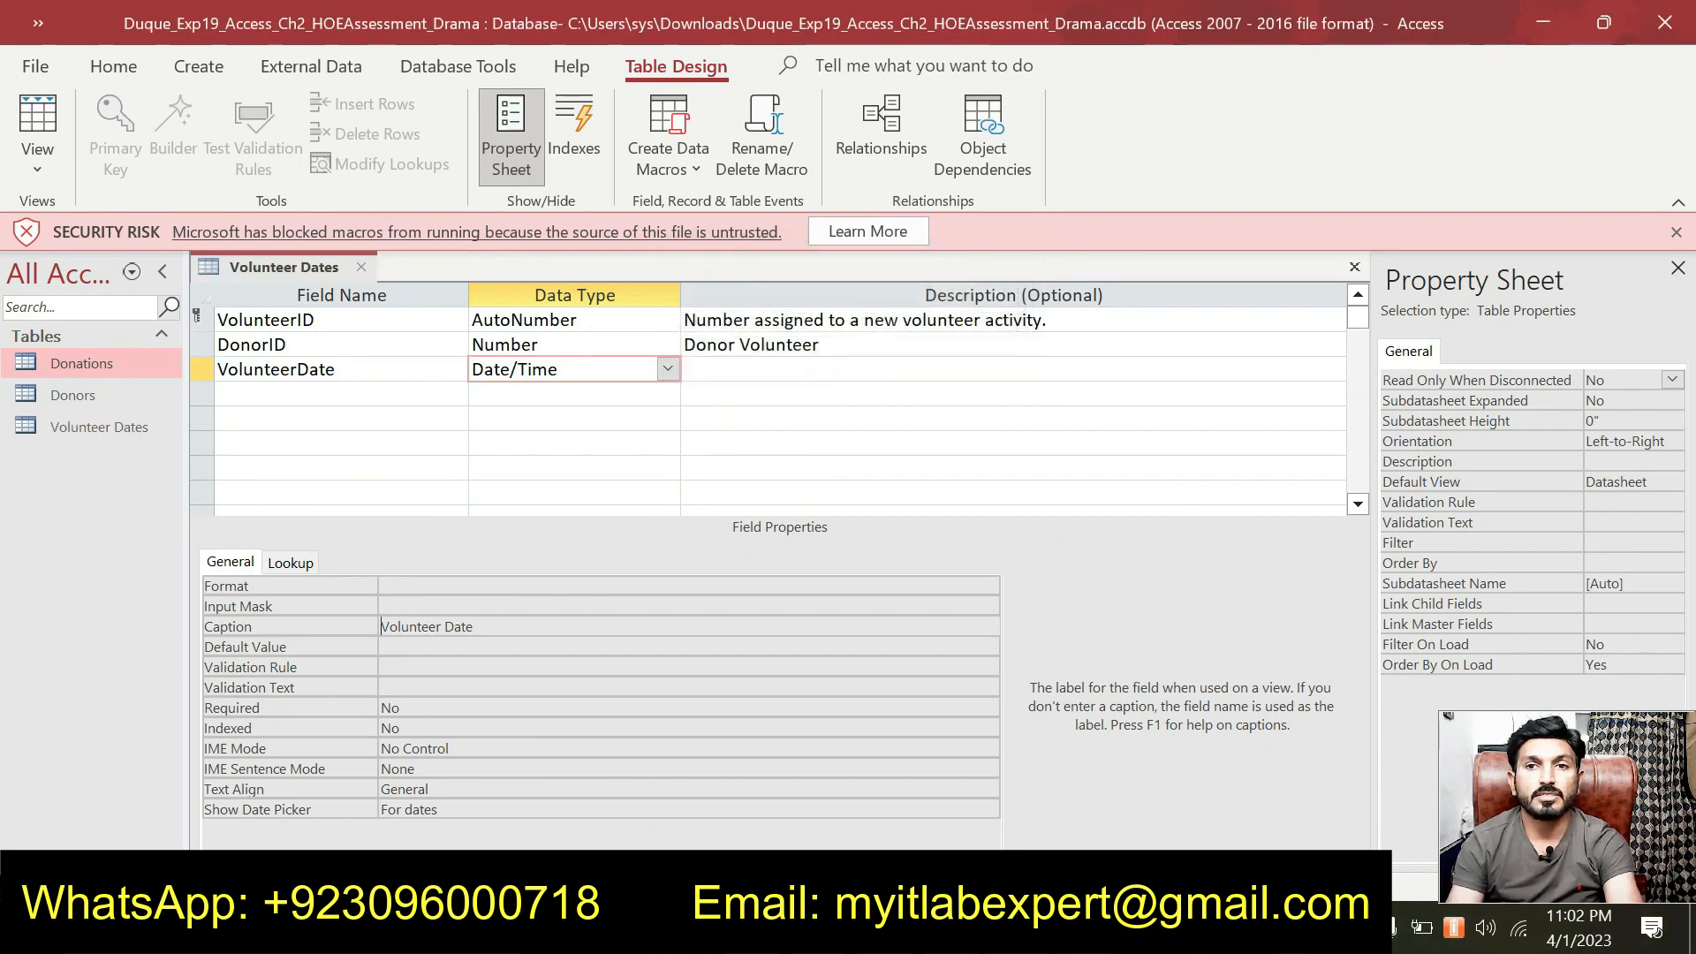
Switch the Volunteer Dates table to Datasheet view.
key(alt+Tab)
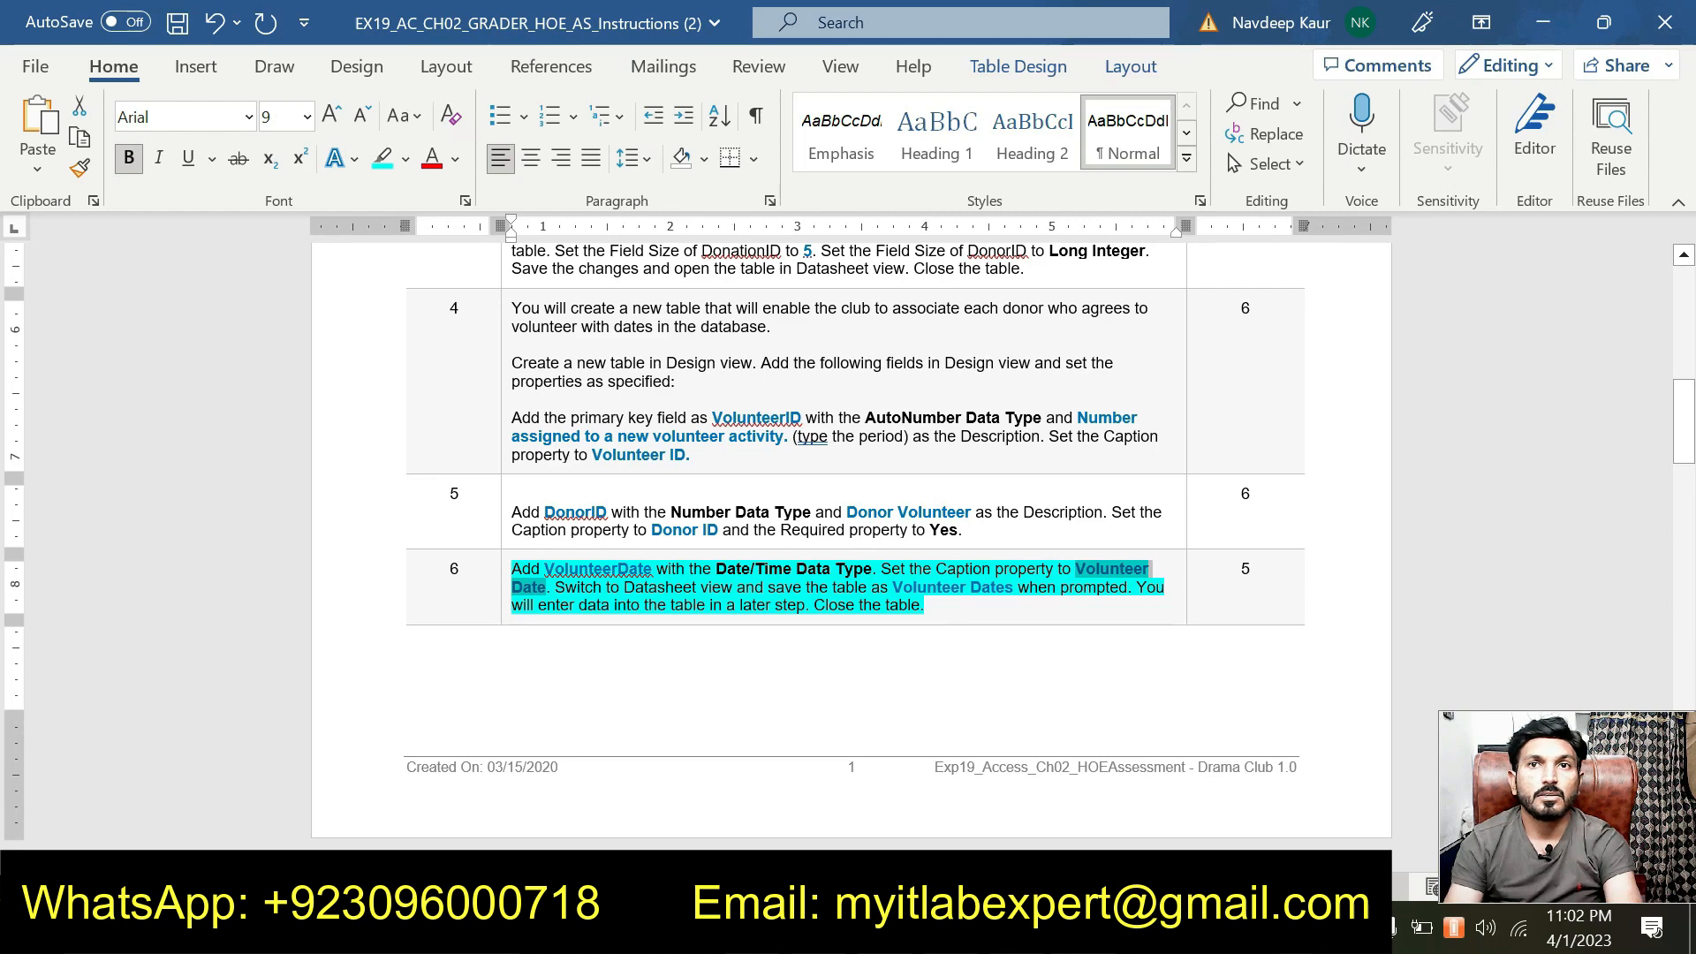
key(alt+Tab)
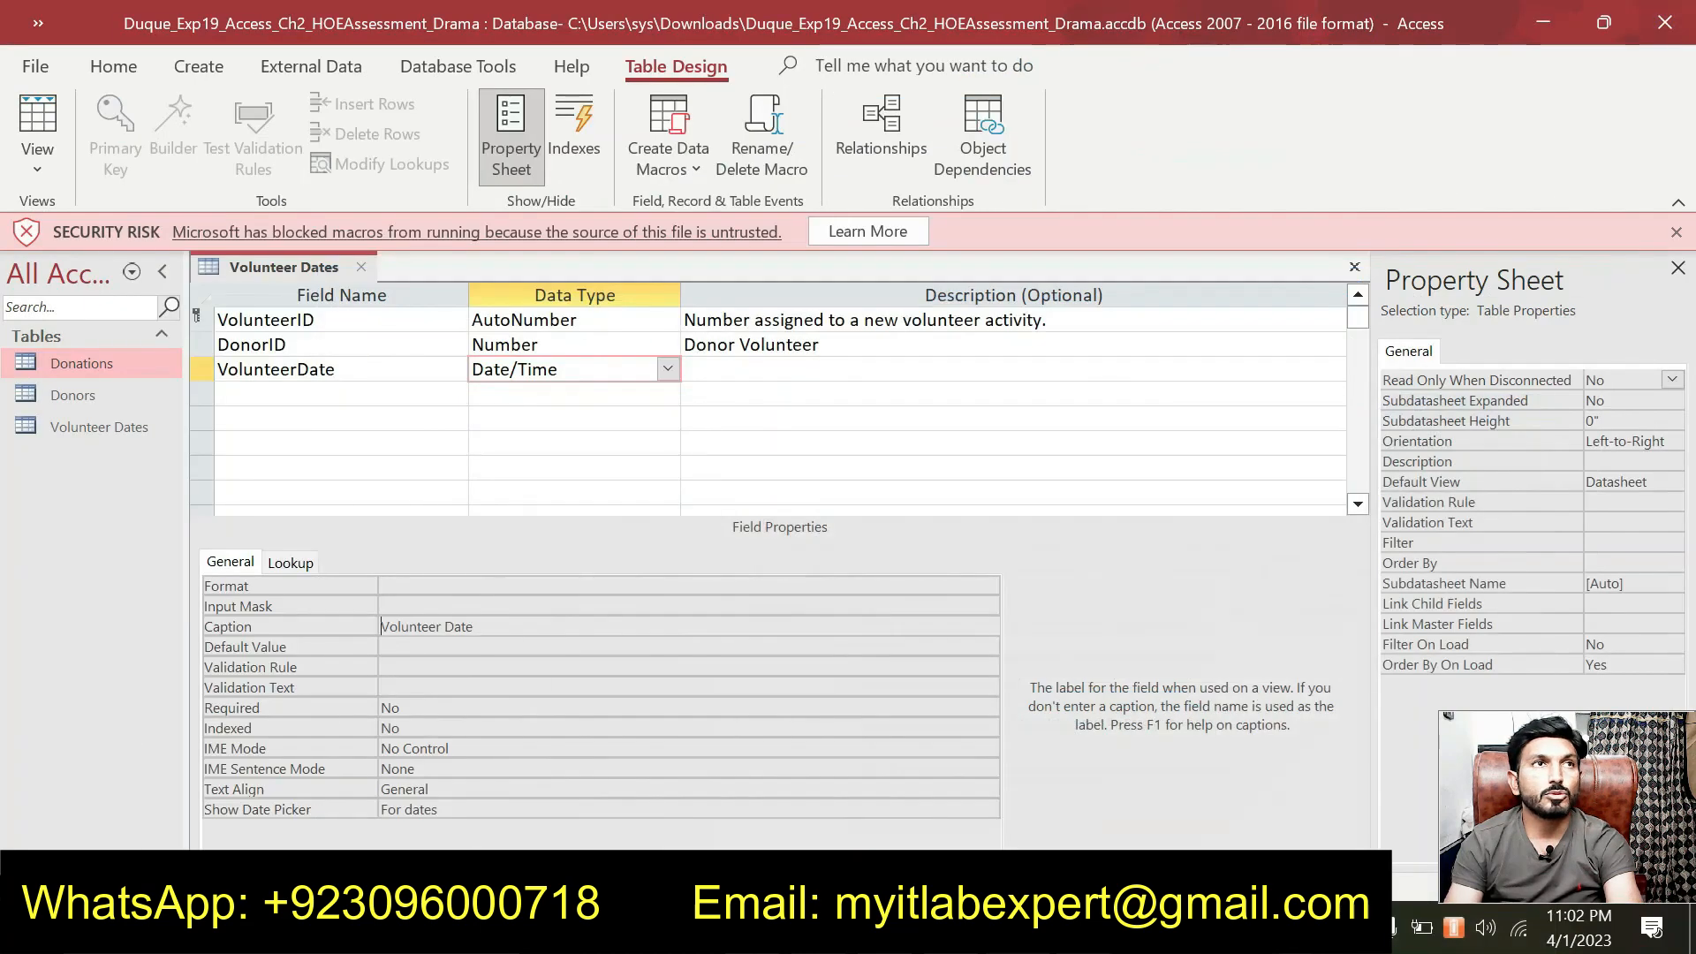
right_click(310, 269)
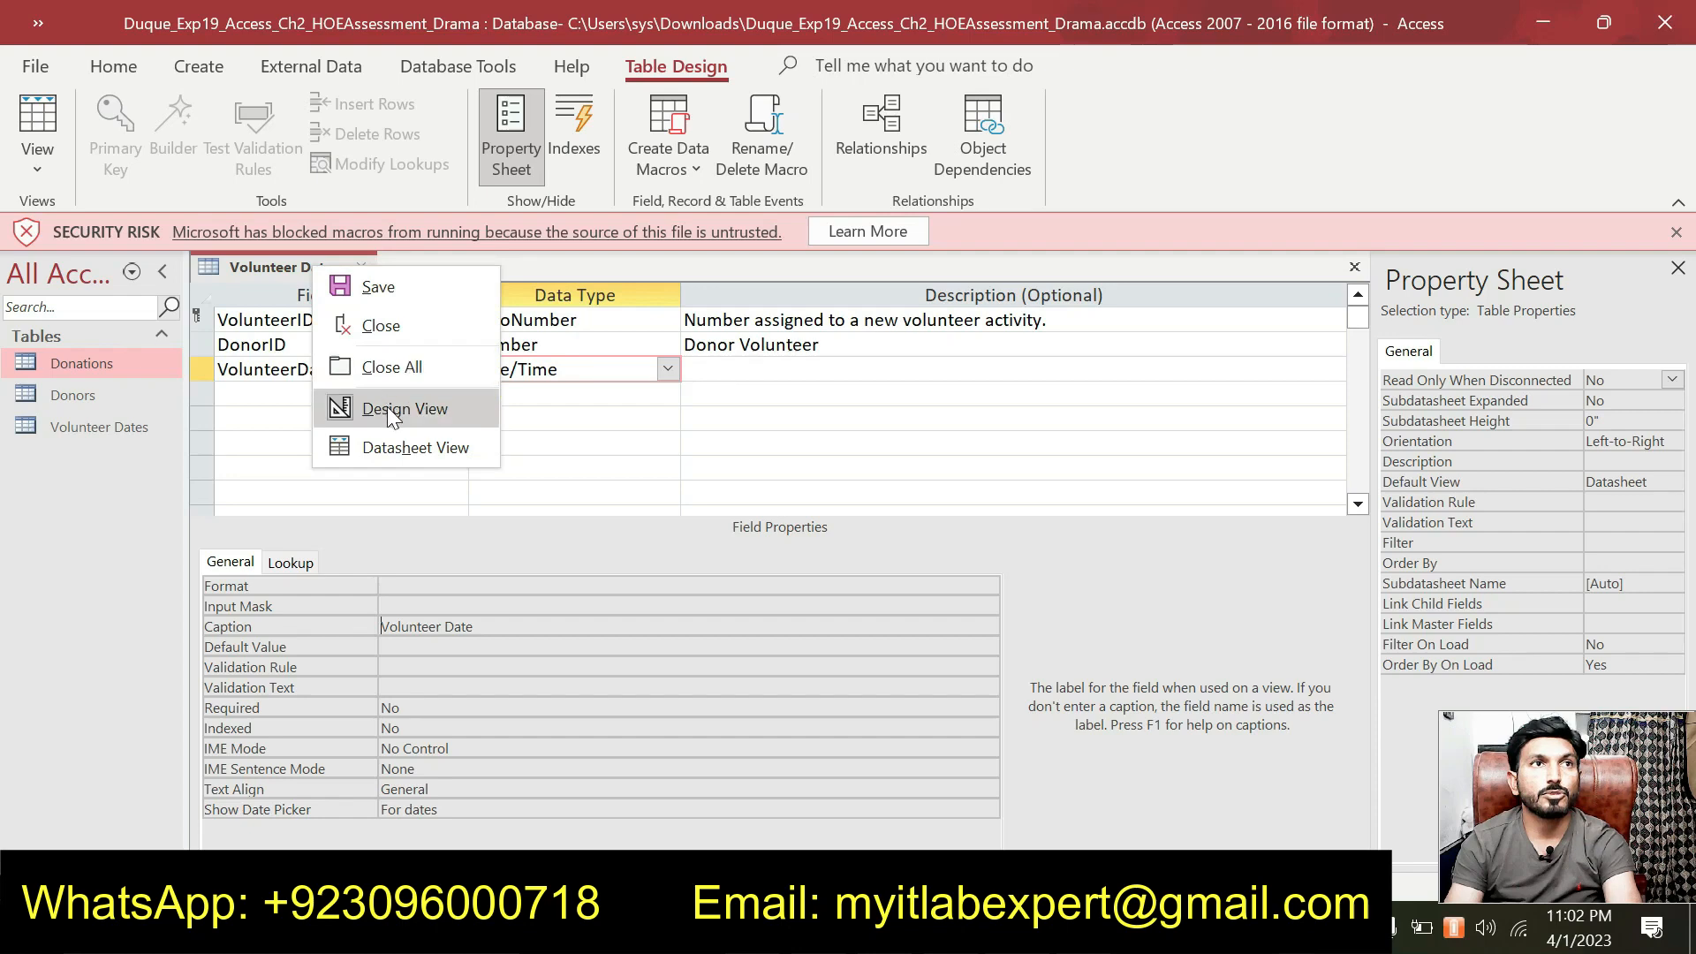
click(409, 450)
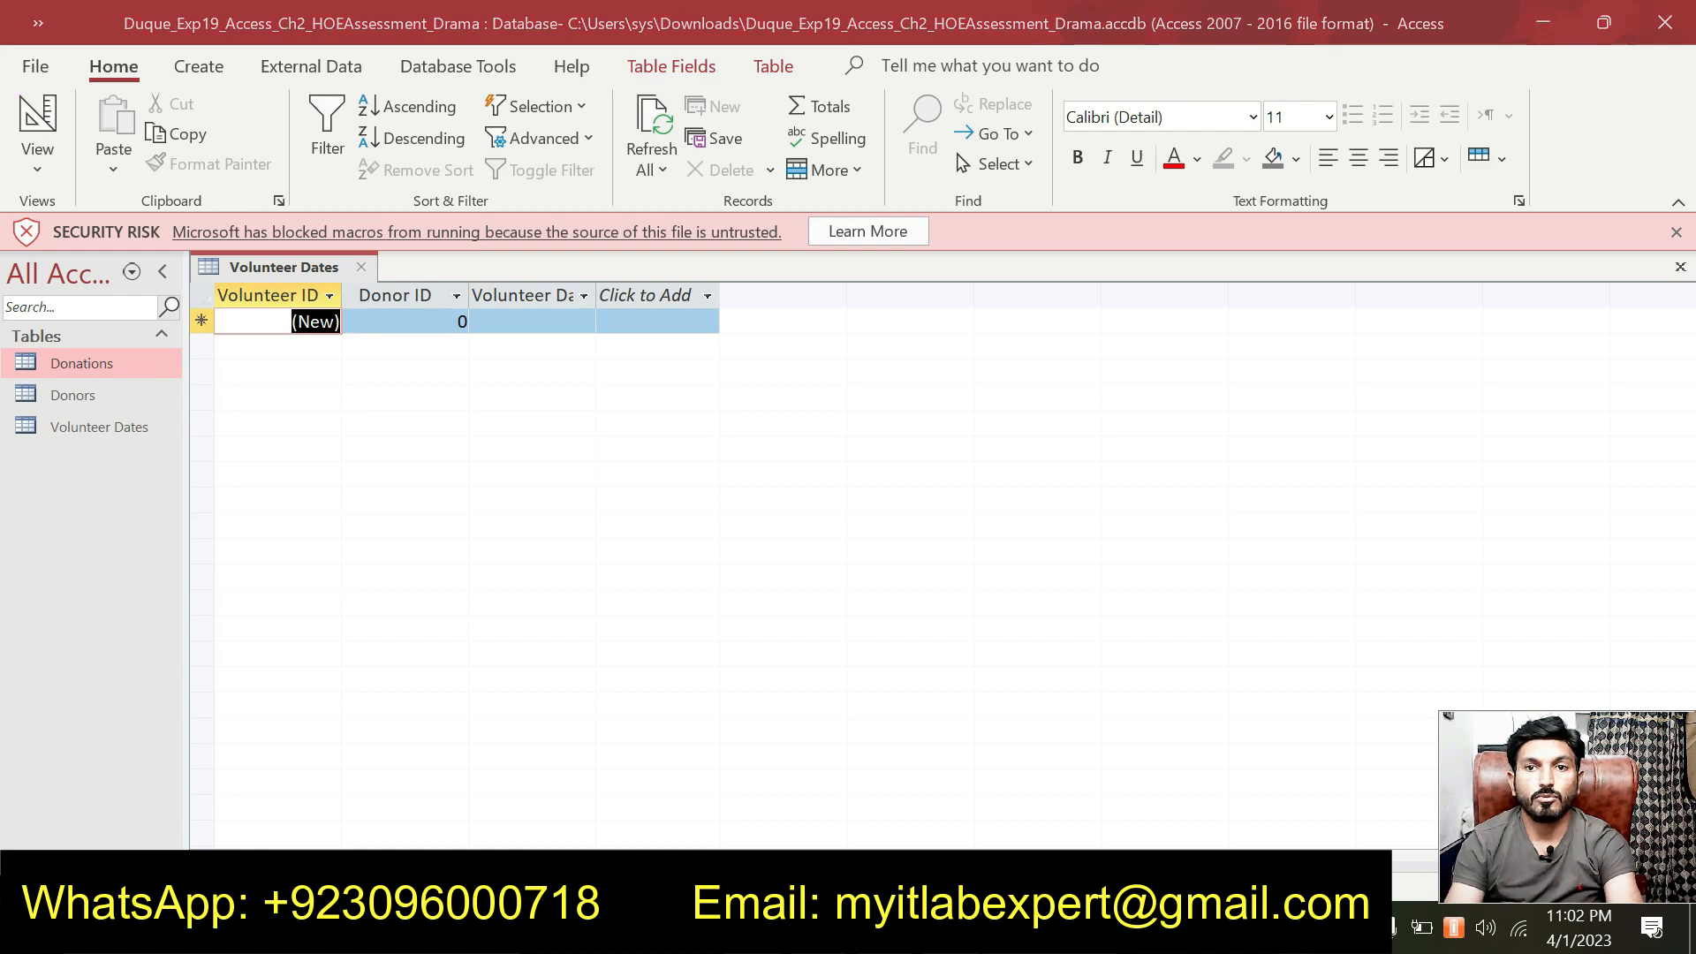
key(alt+Tab)
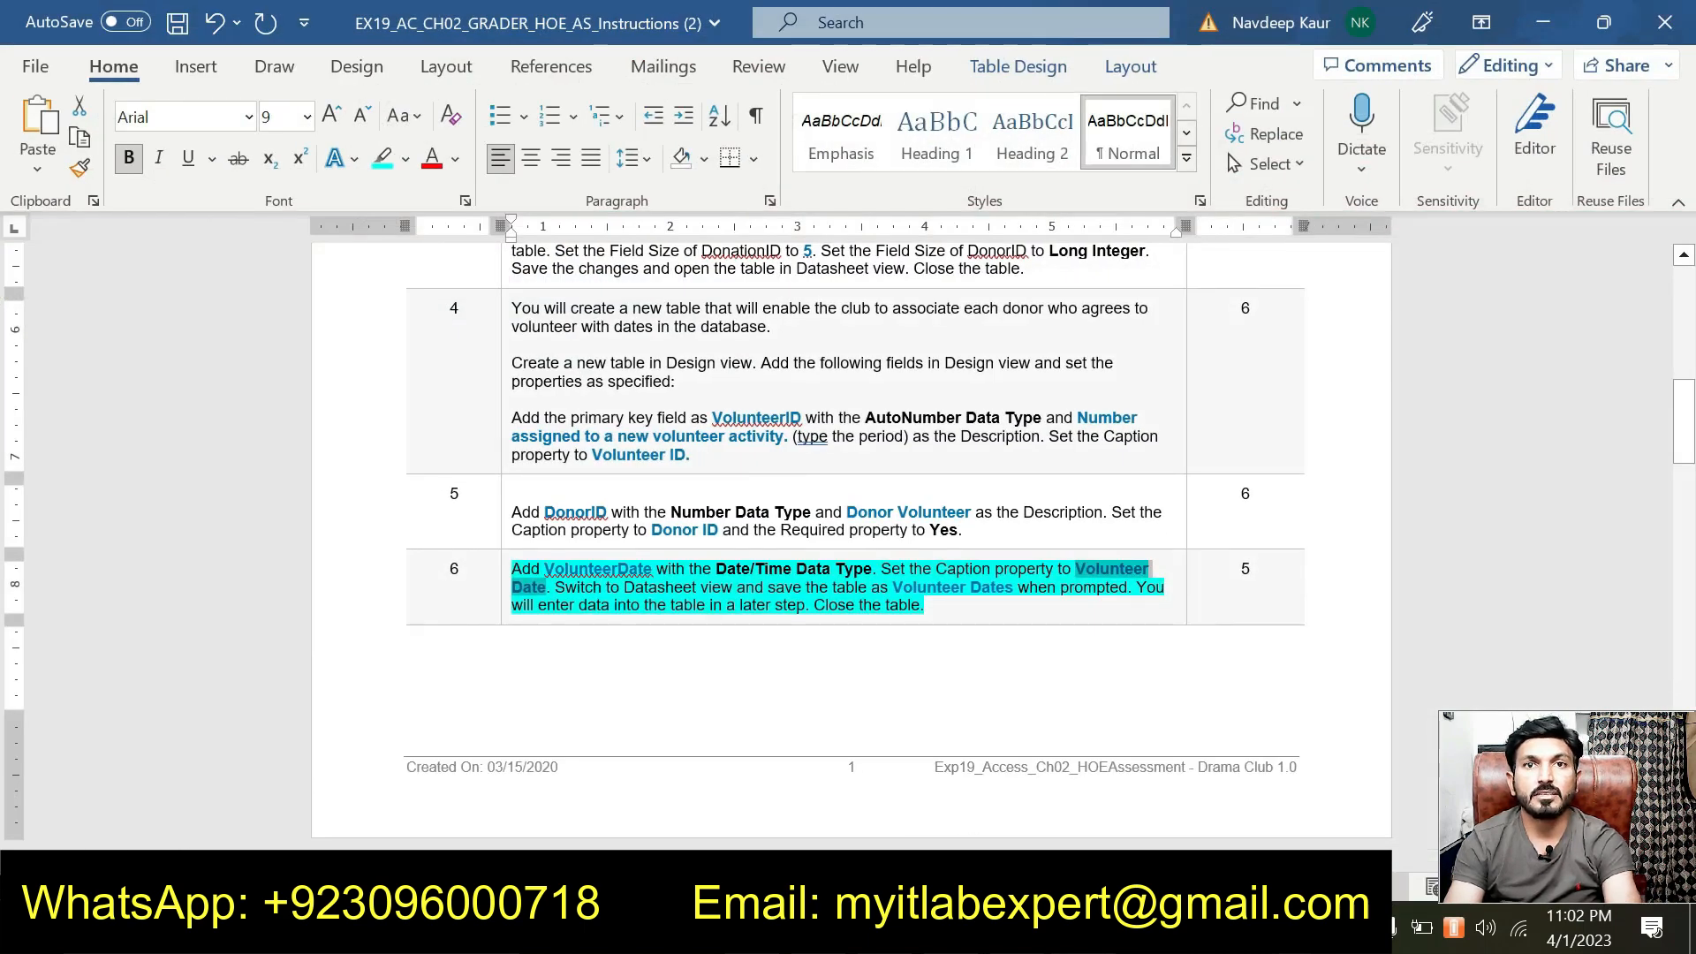
Move the cyan highlight from step 6 to step 7's paragraph about relationships.
drag(924, 608, 513, 570)
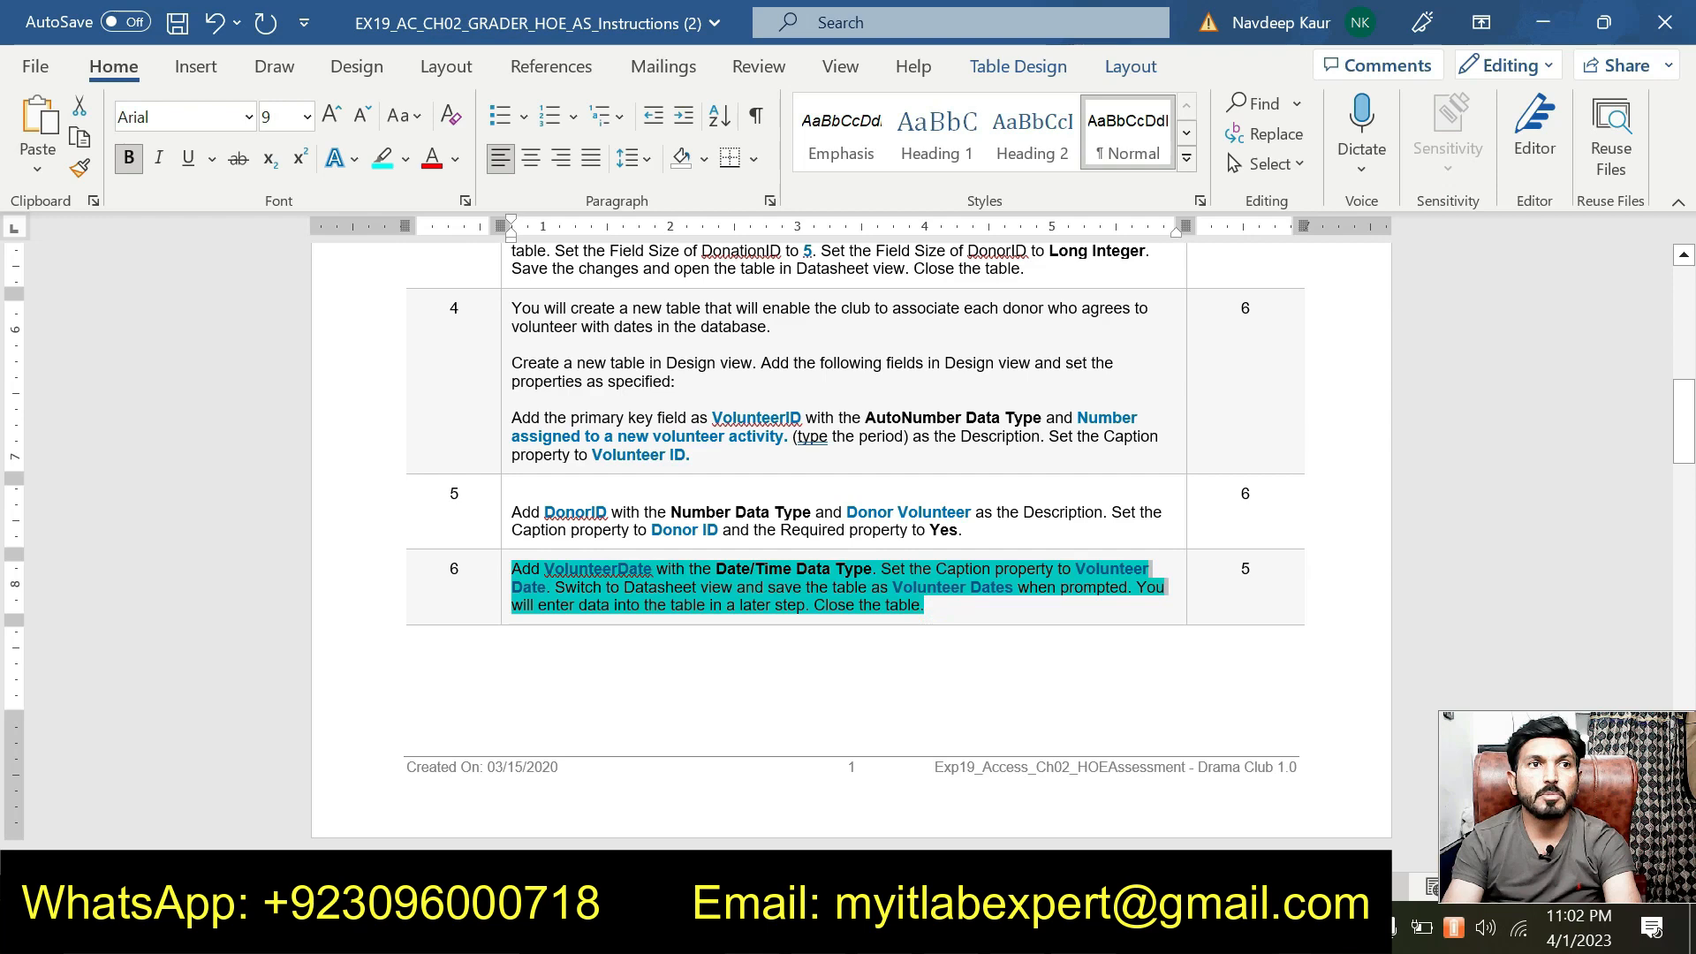
click(642, 529)
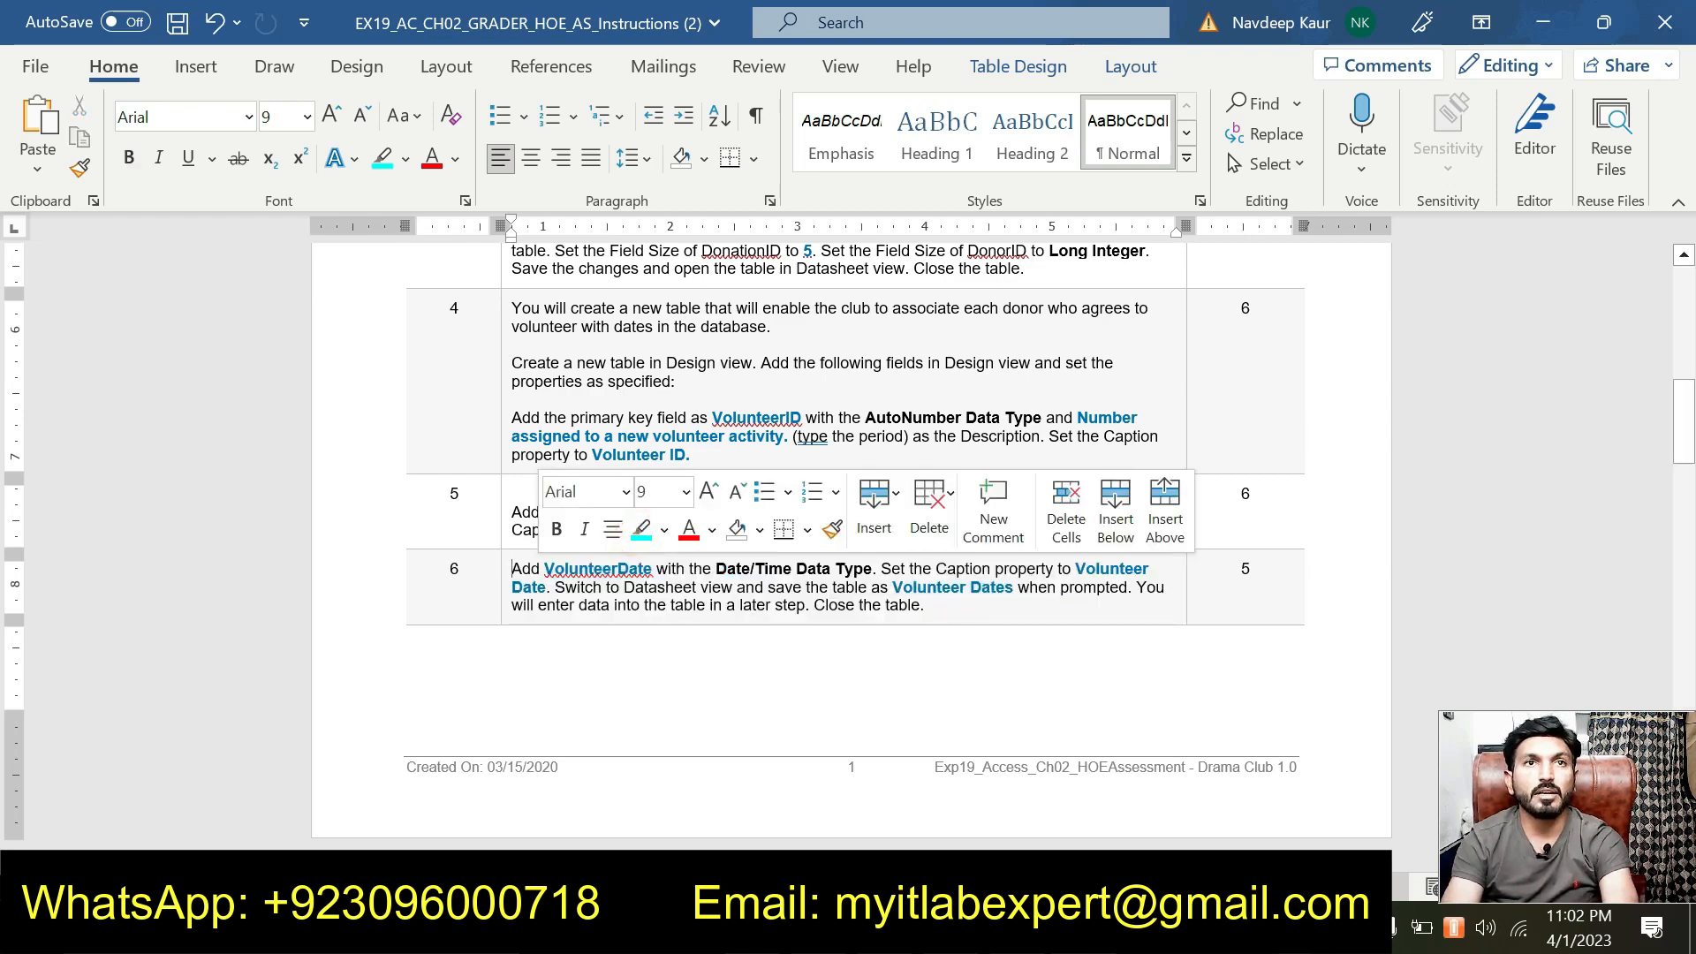
scroll(730, 618, down, 5)
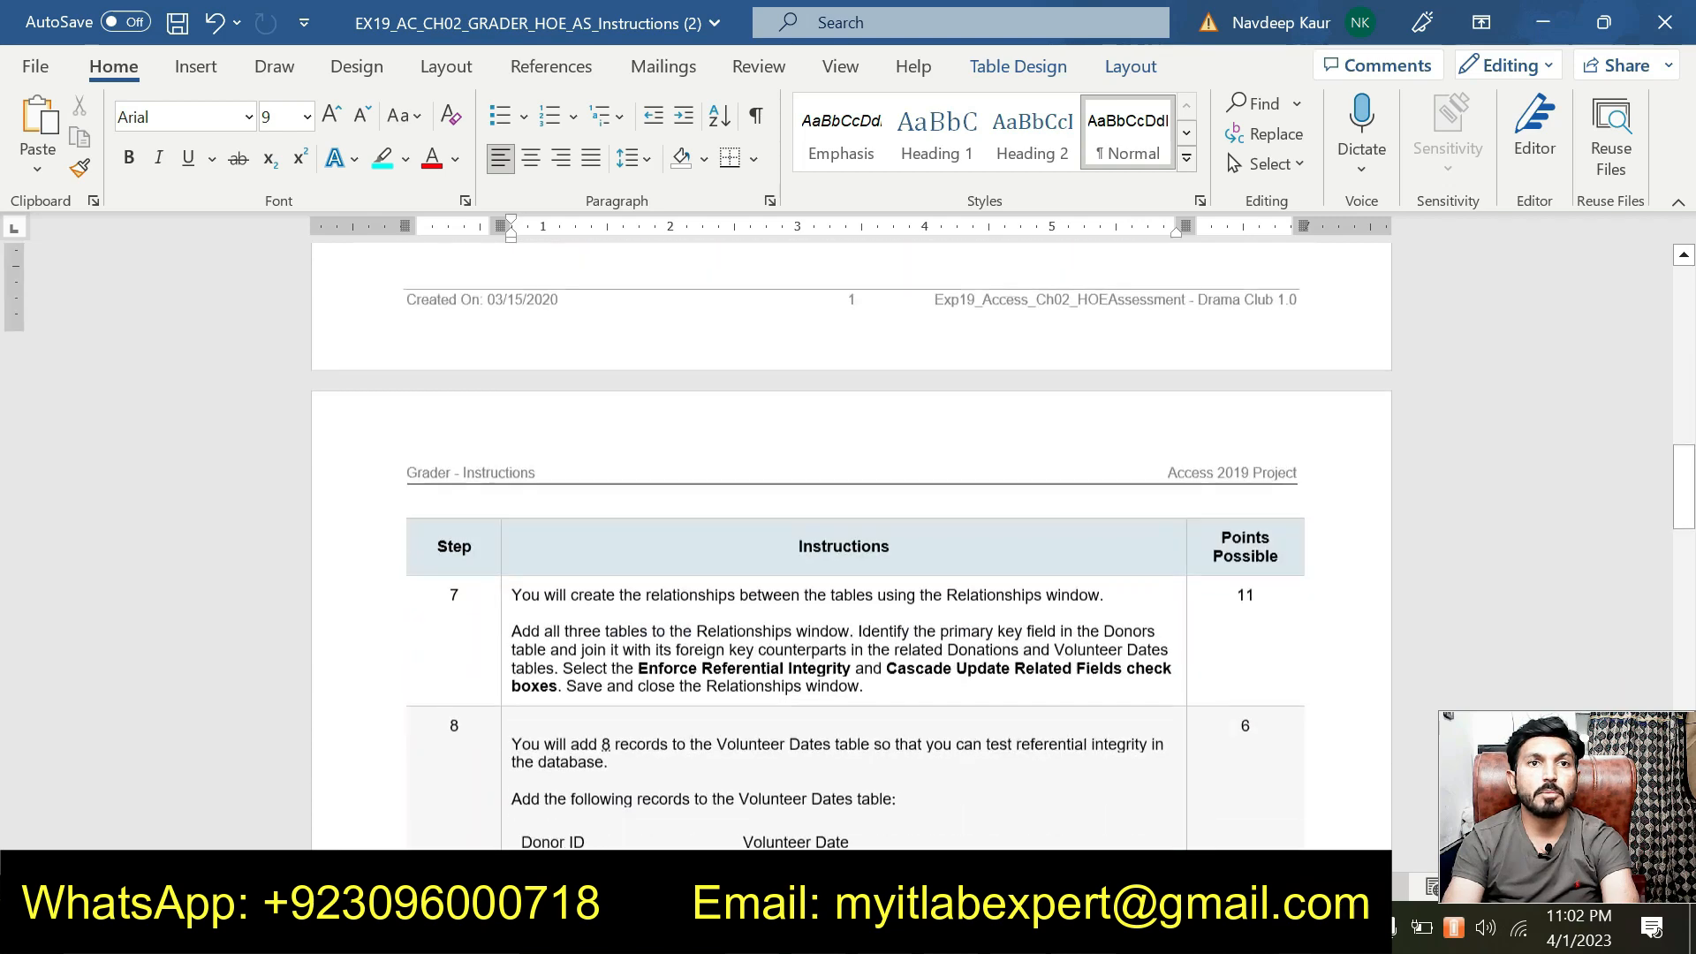
drag(862, 646, 511, 590)
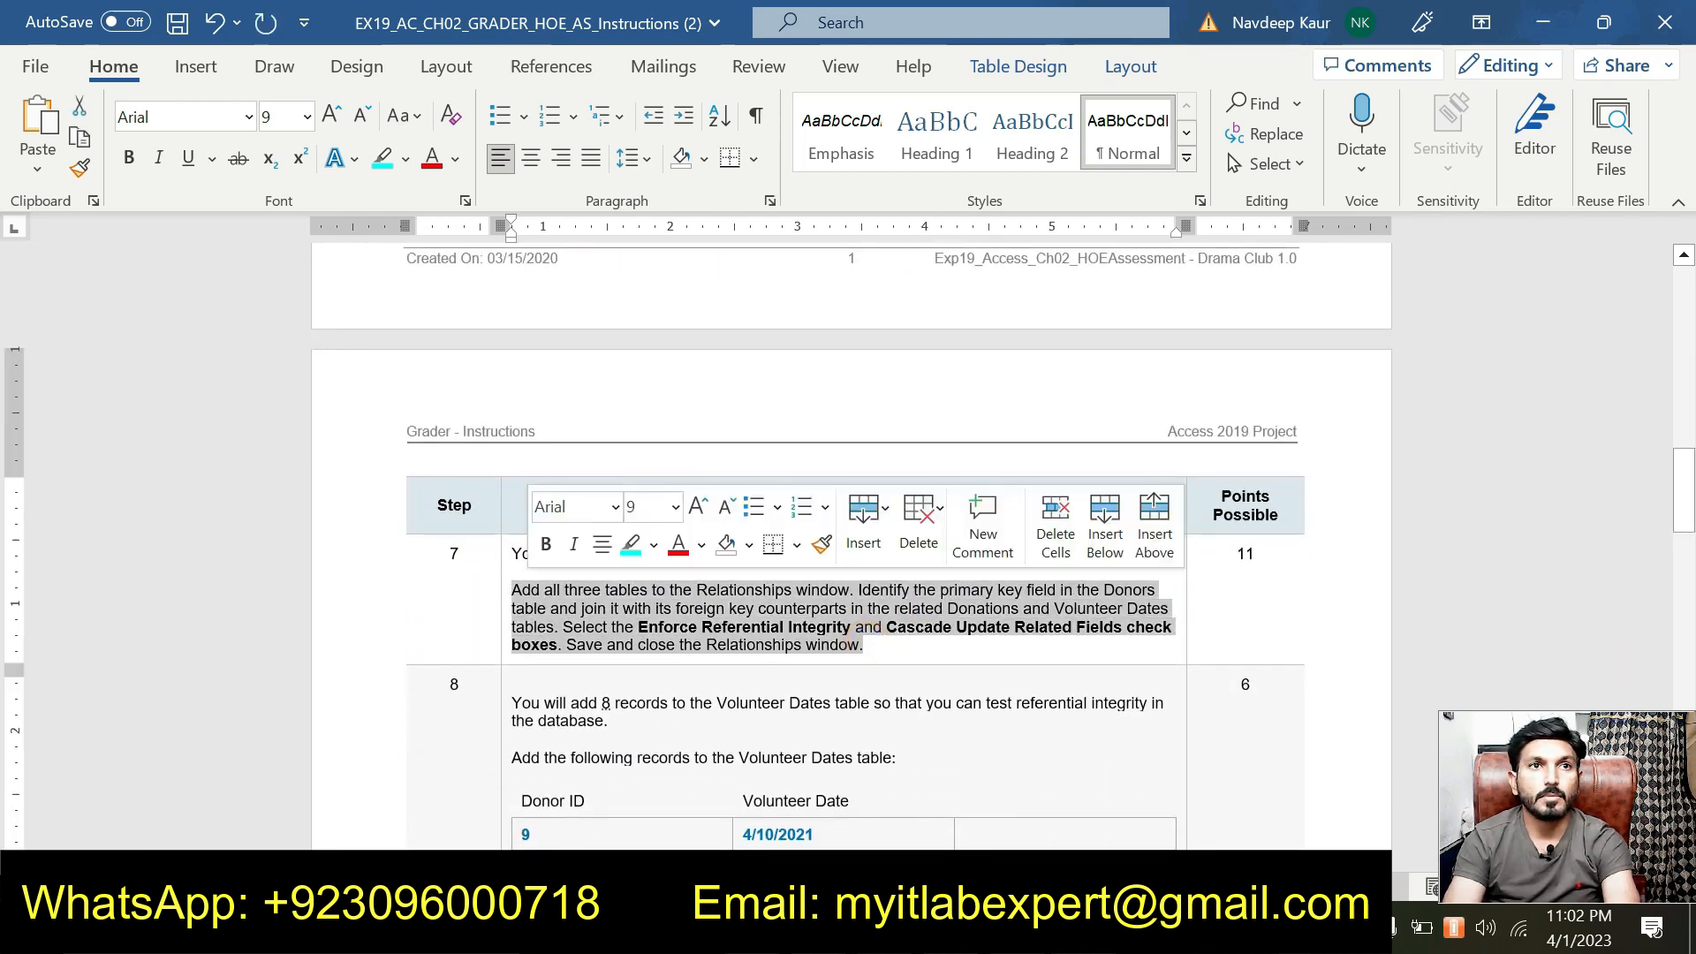
click(629, 548)
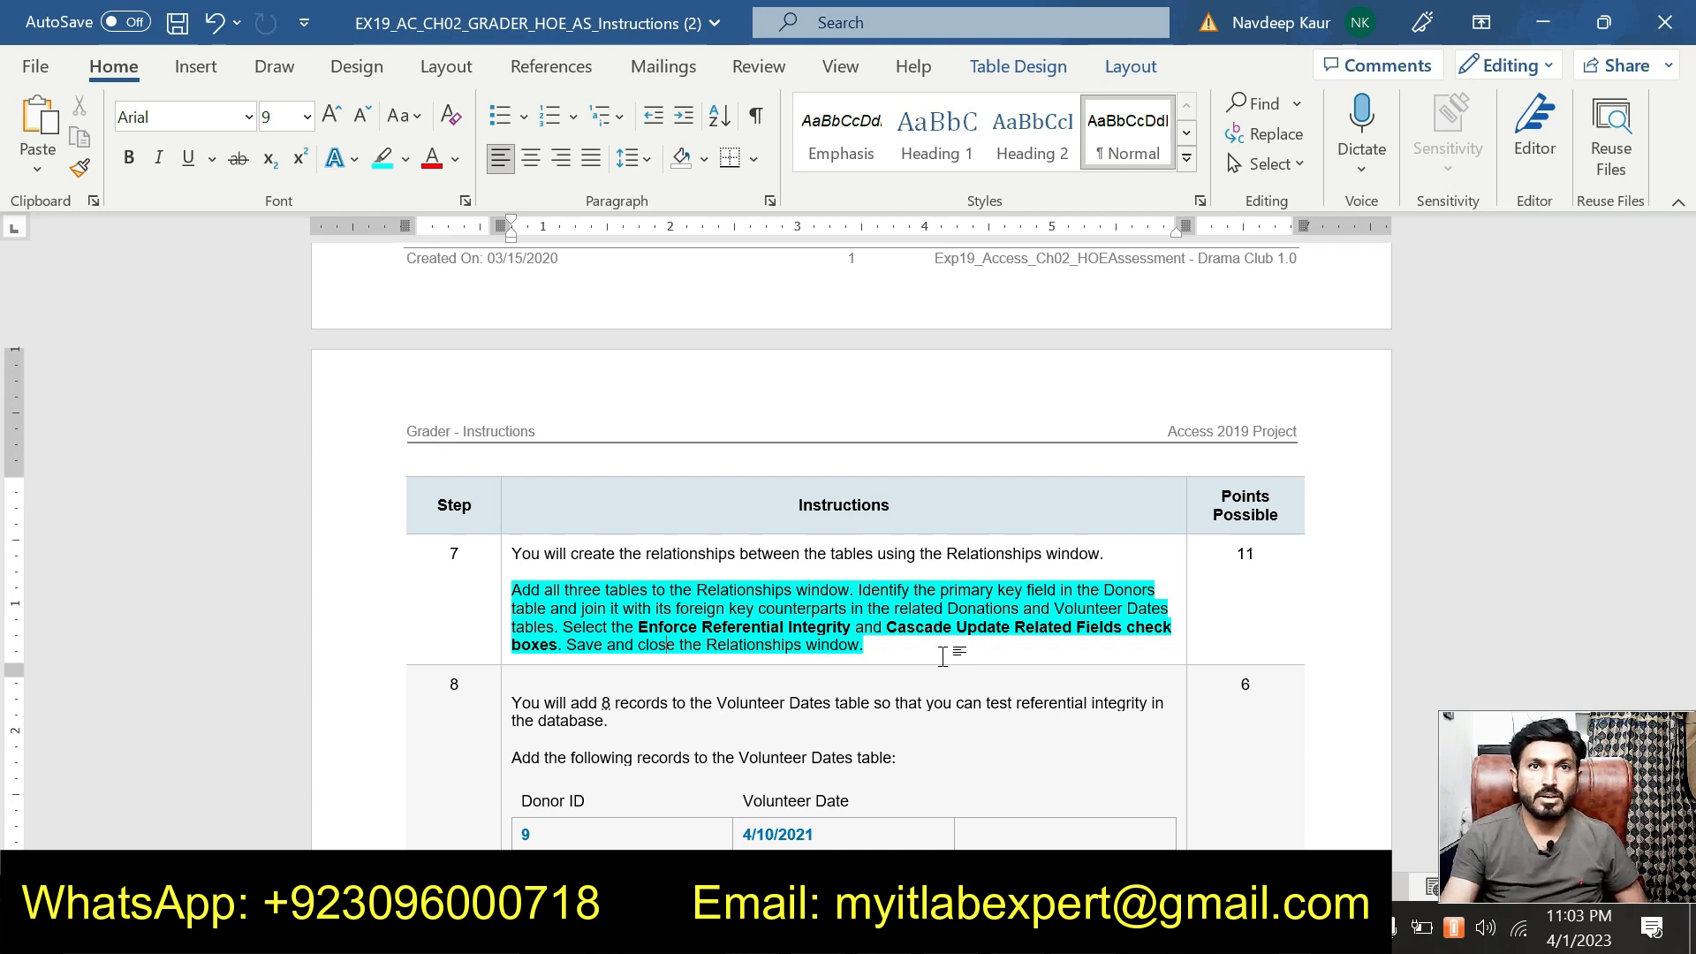
click(654, 928)
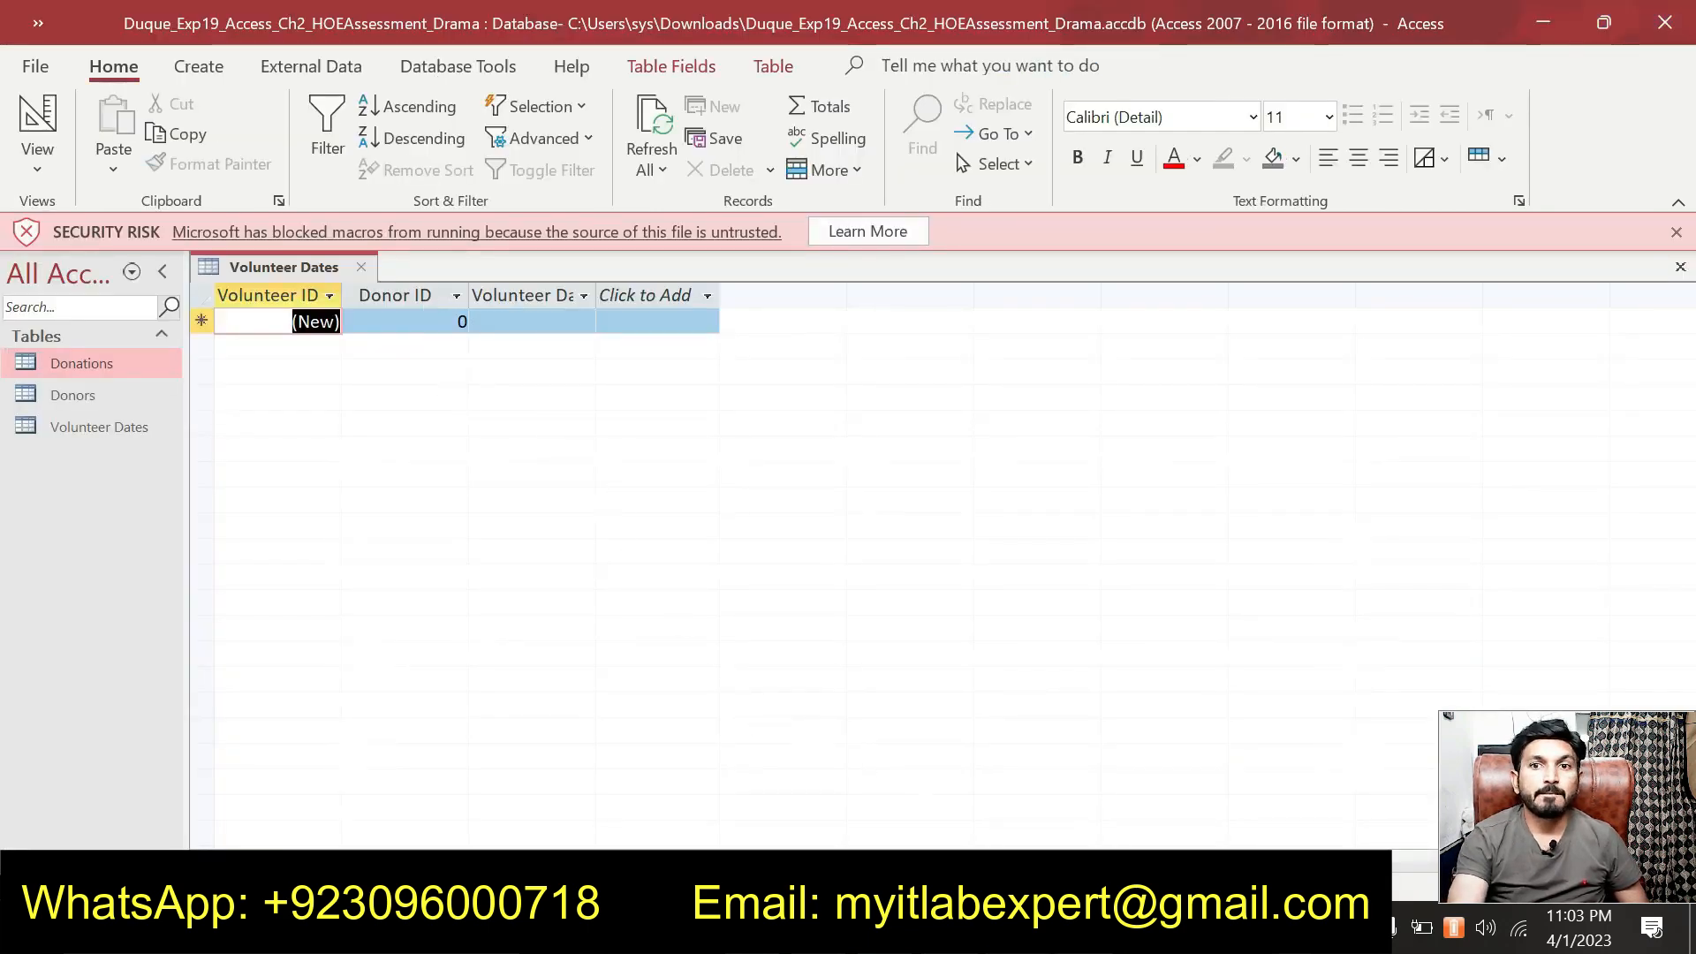
Check the instructions, then close the Volunteer Dates datasheet.
key(alt+Tab)
scroll(971, 677, up, 3)
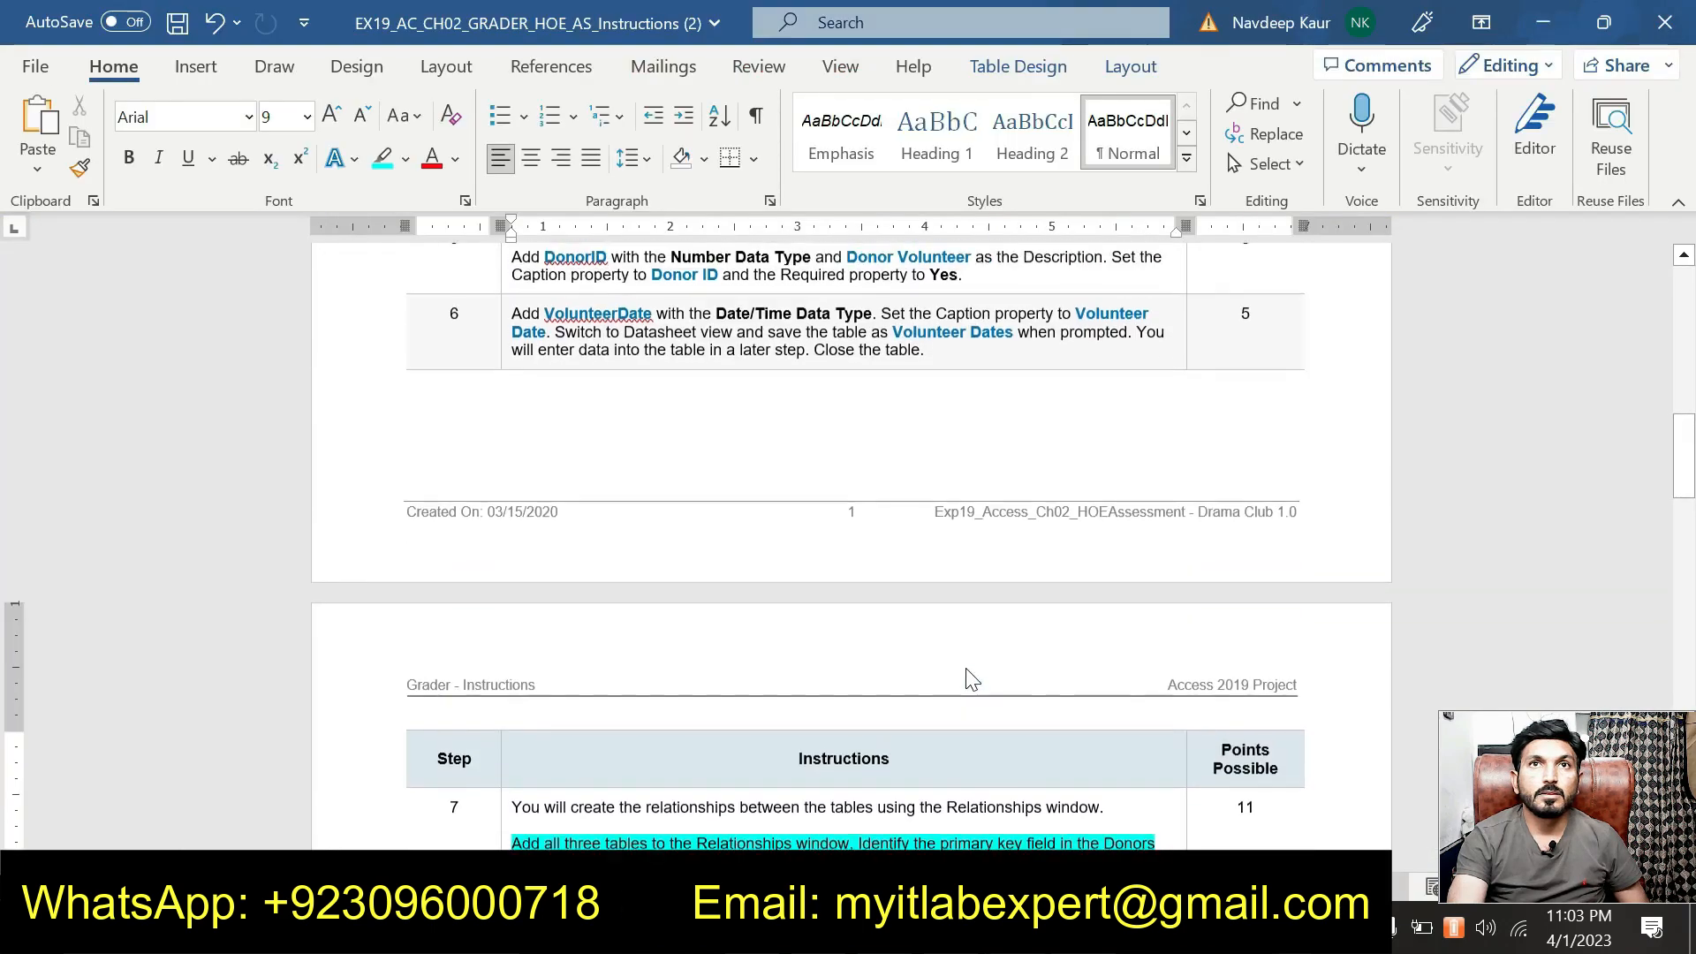
scroll(972, 677, down, 3)
key(alt+Tab)
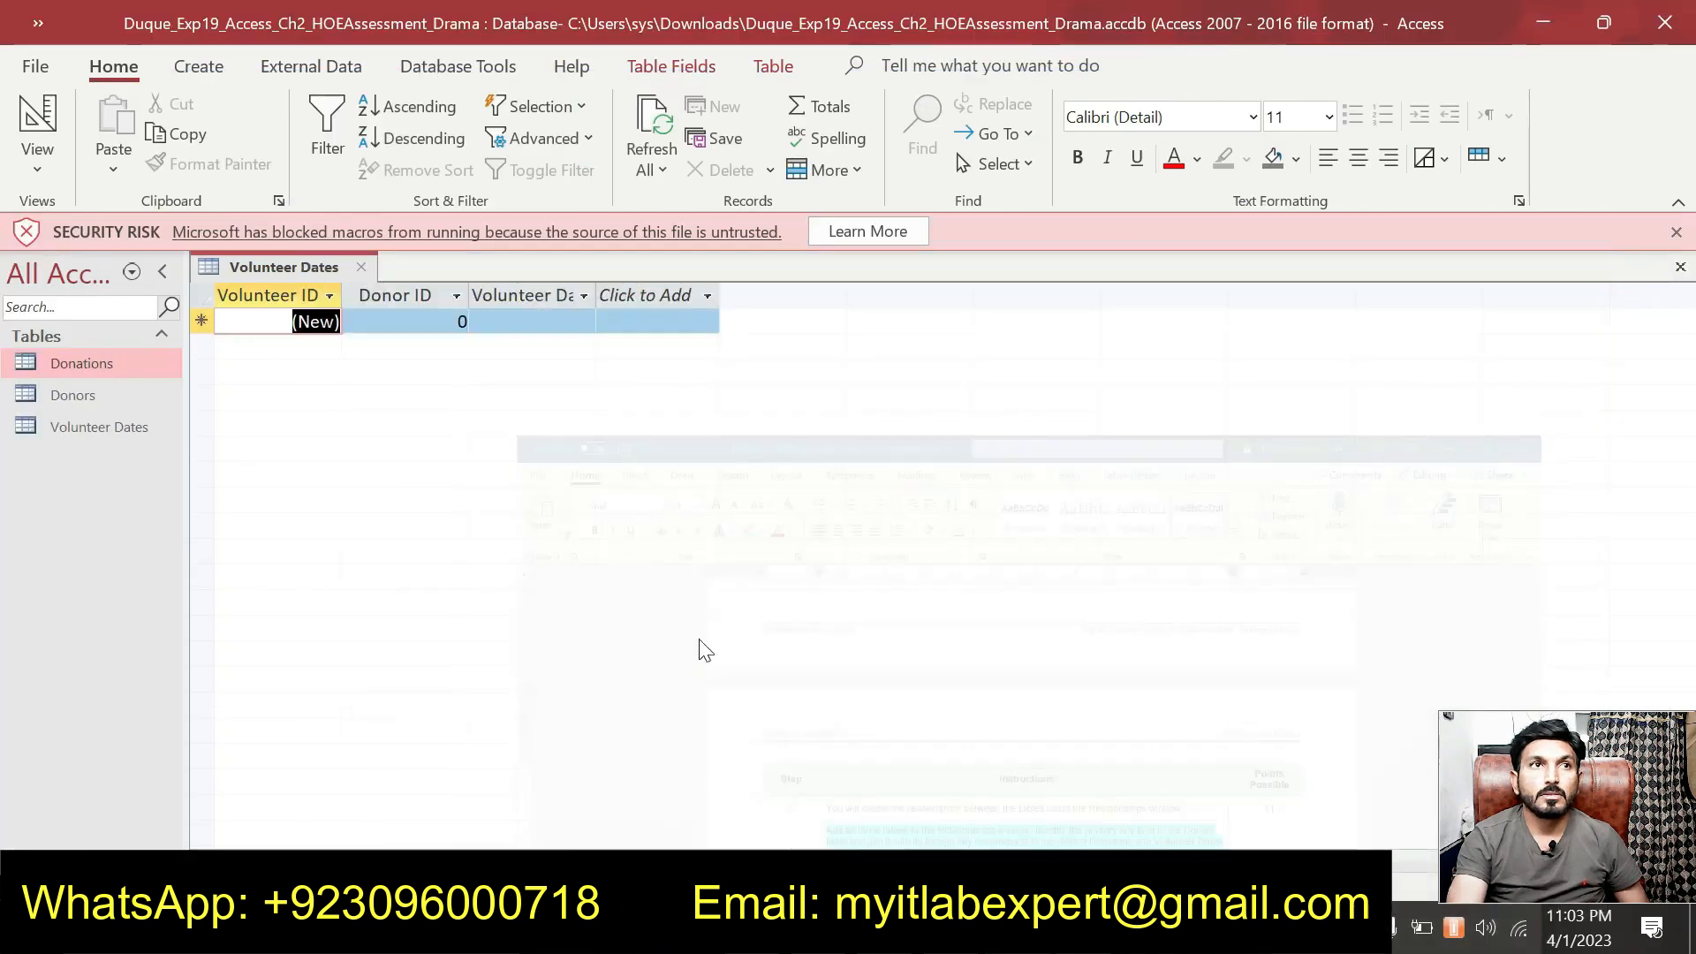
right_click(328, 267)
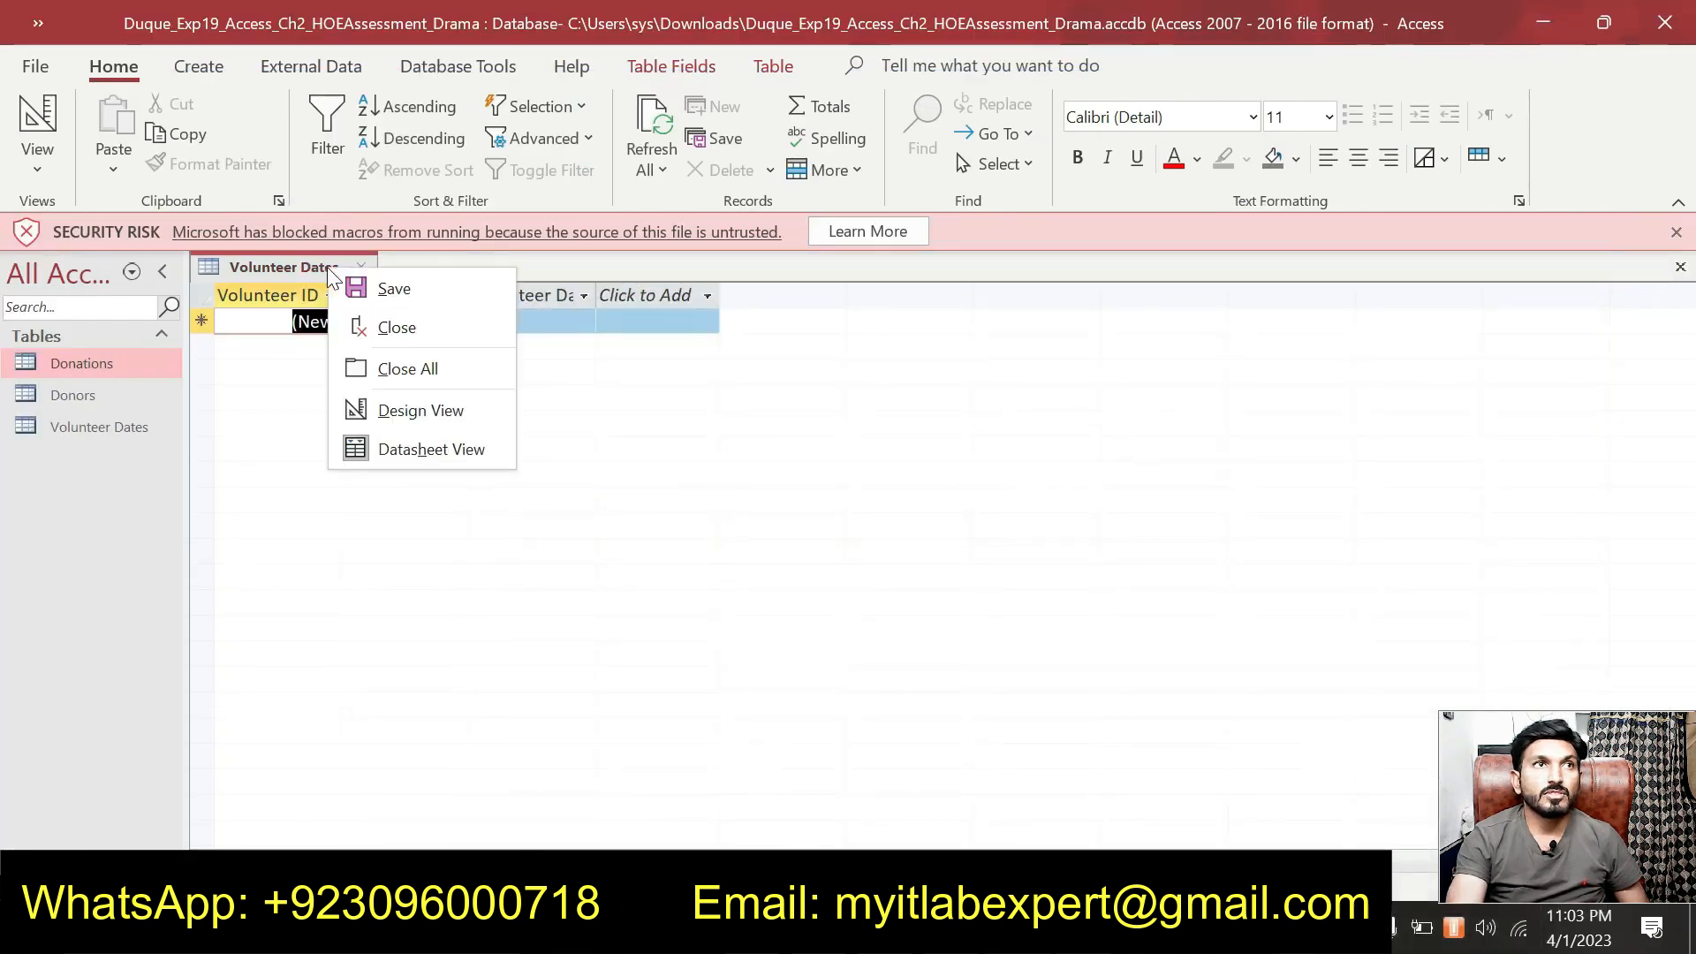
click(382, 329)
Open the Relationships window from the Database Tools ribbon.
click(314, 72)
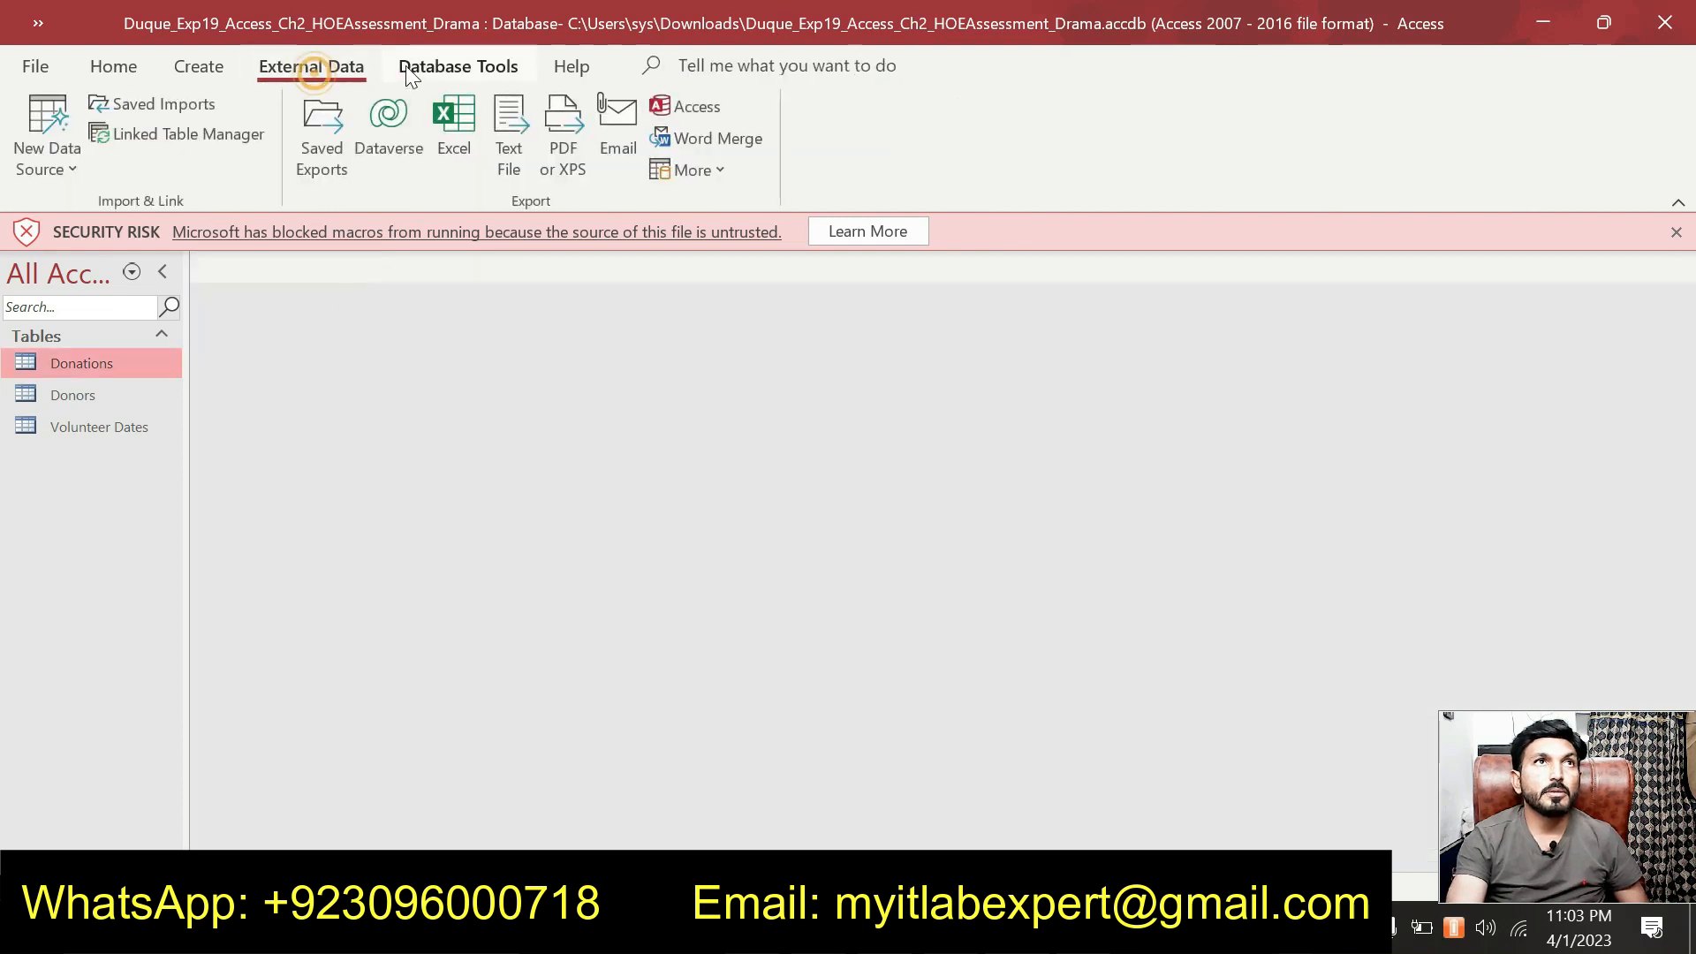
click(408, 71)
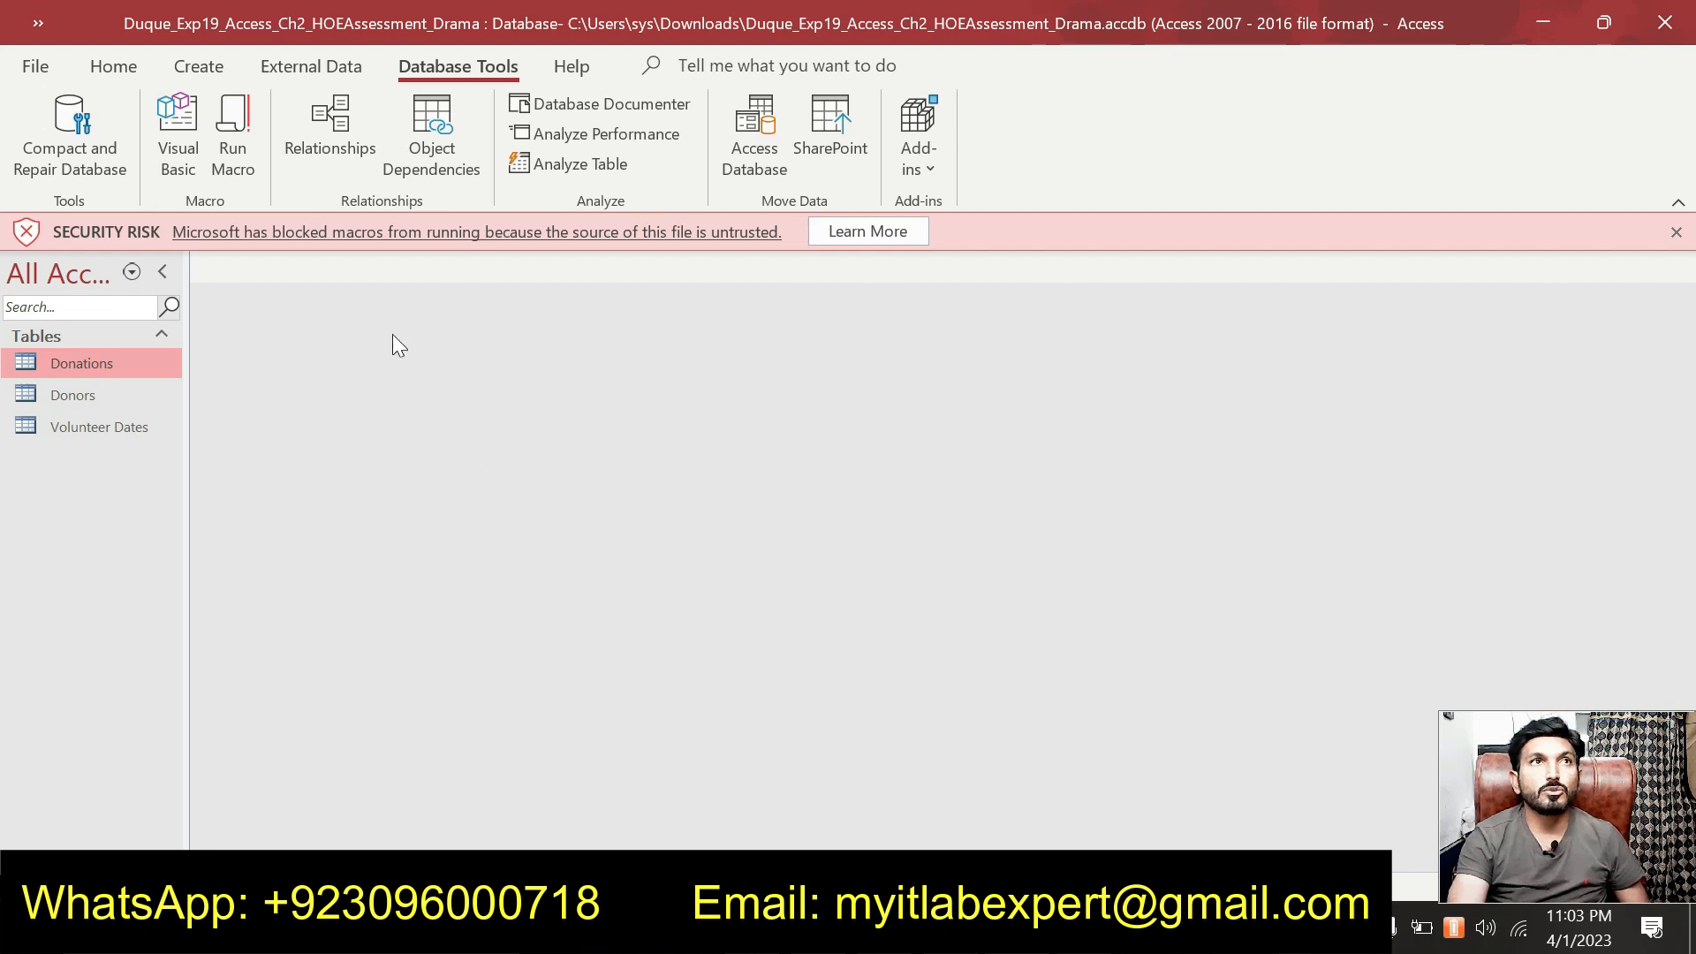
click(348, 155)
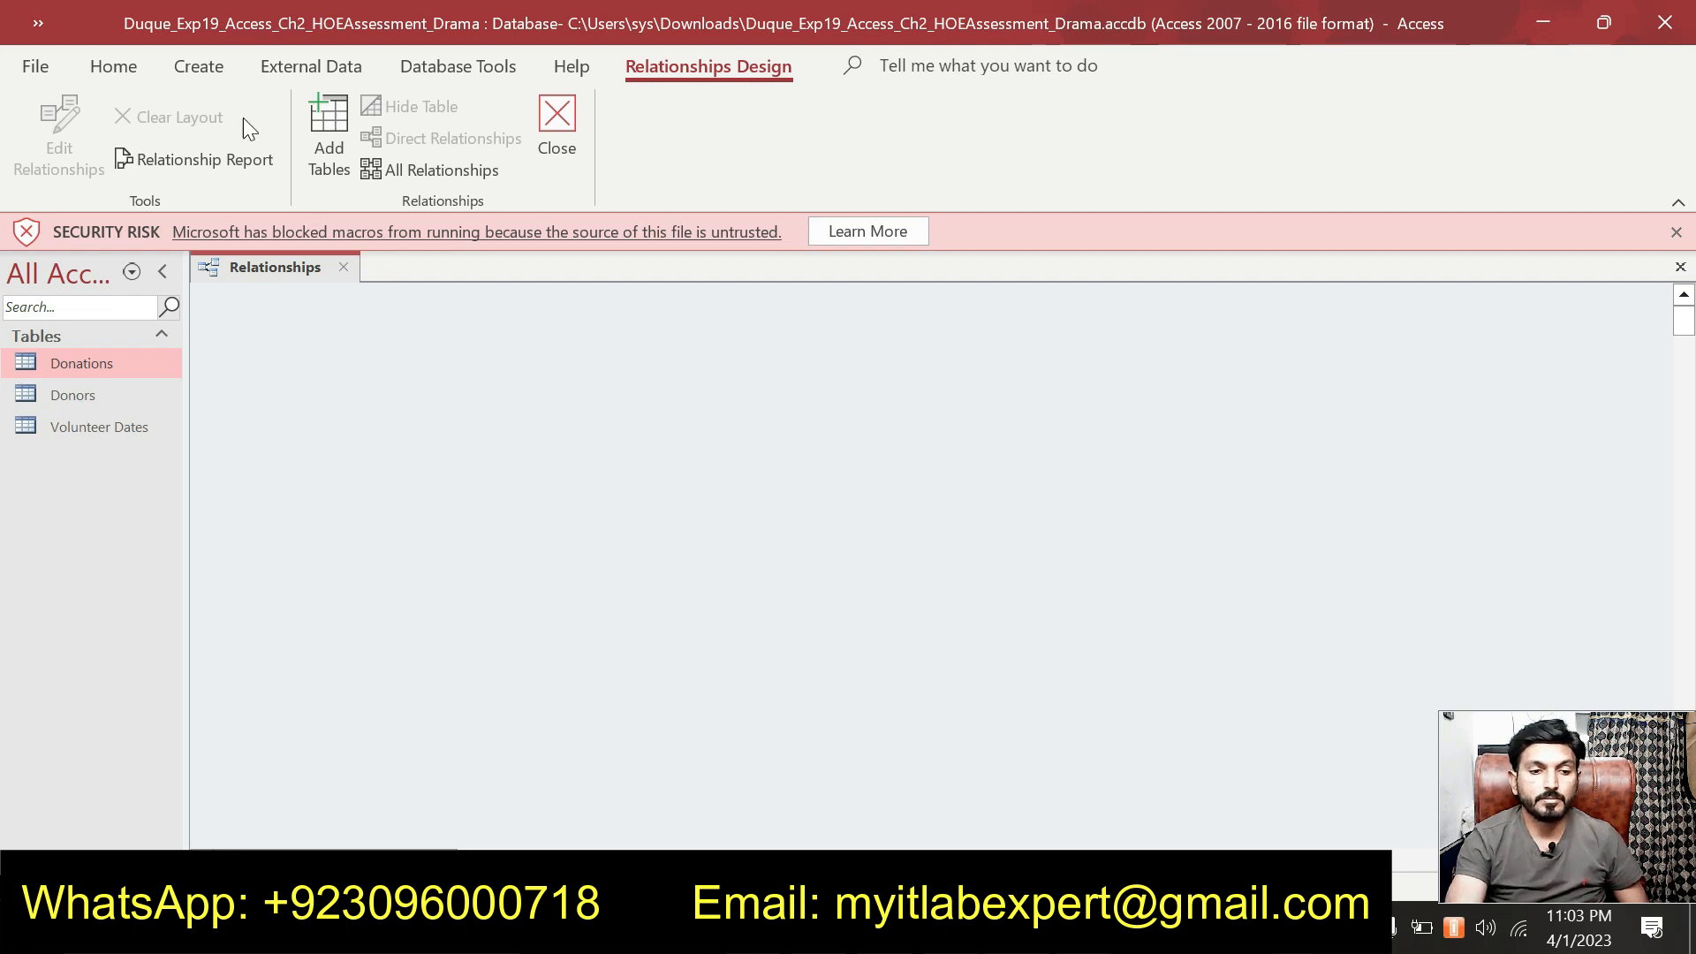
Browse the Create, External Data and Database Tools tabs for relationship commands.
click(293, 71)
click(213, 71)
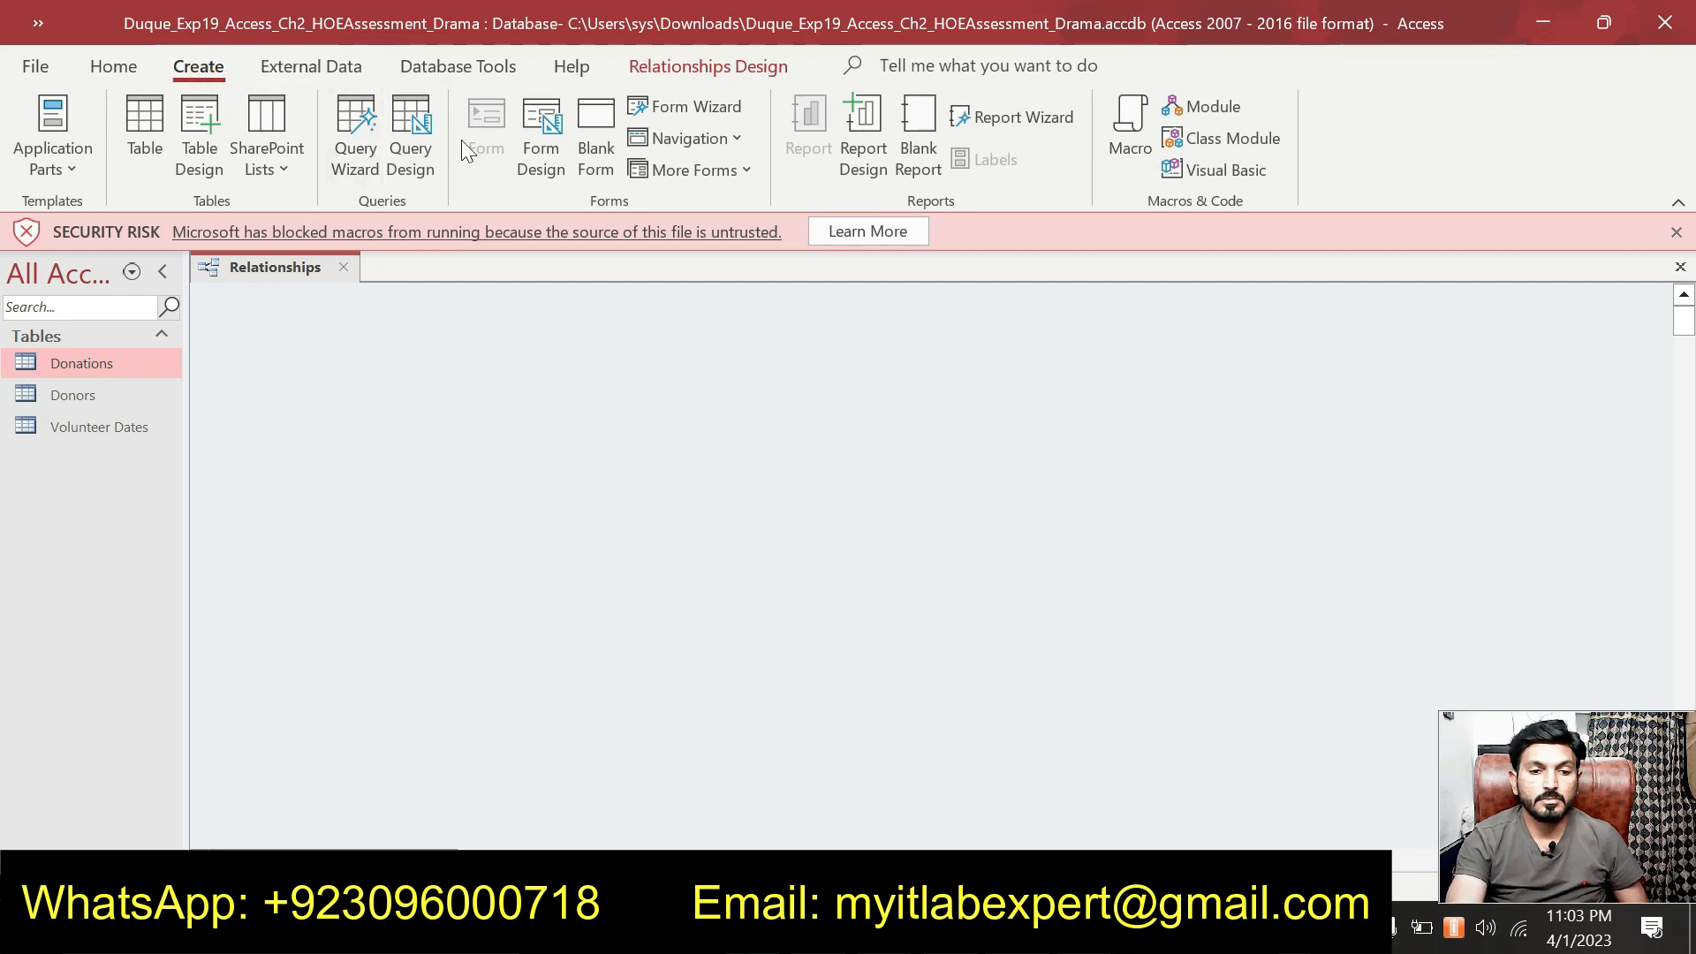
click(298, 67)
click(431, 67)
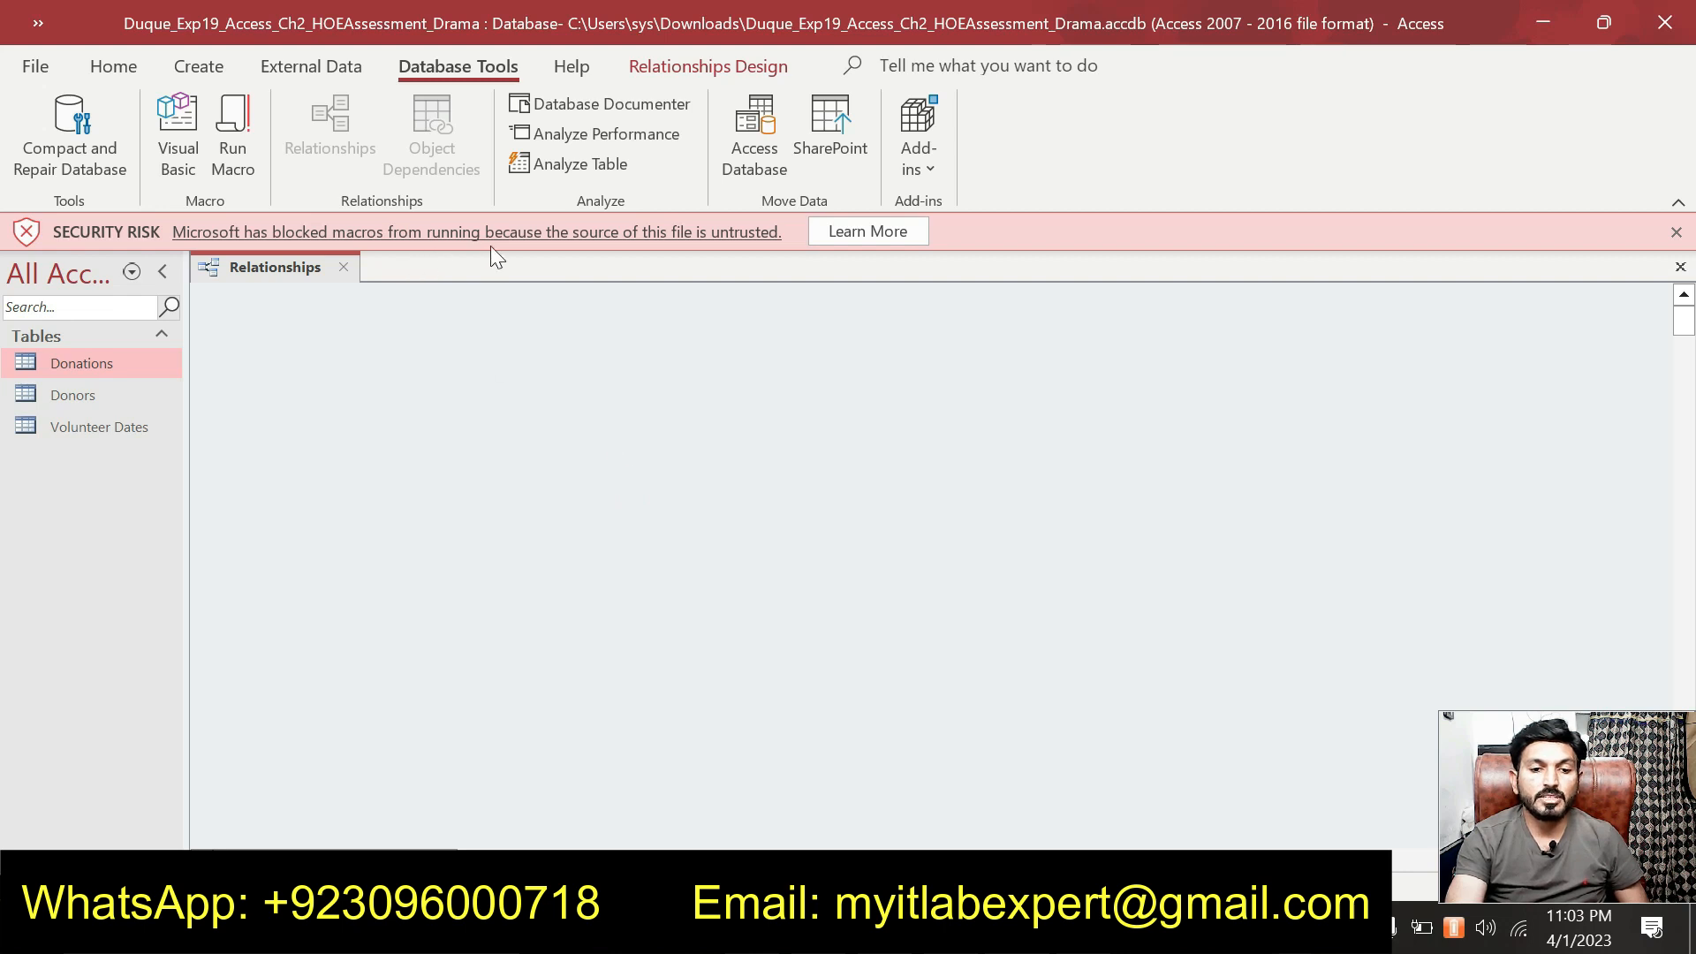
click(219, 71)
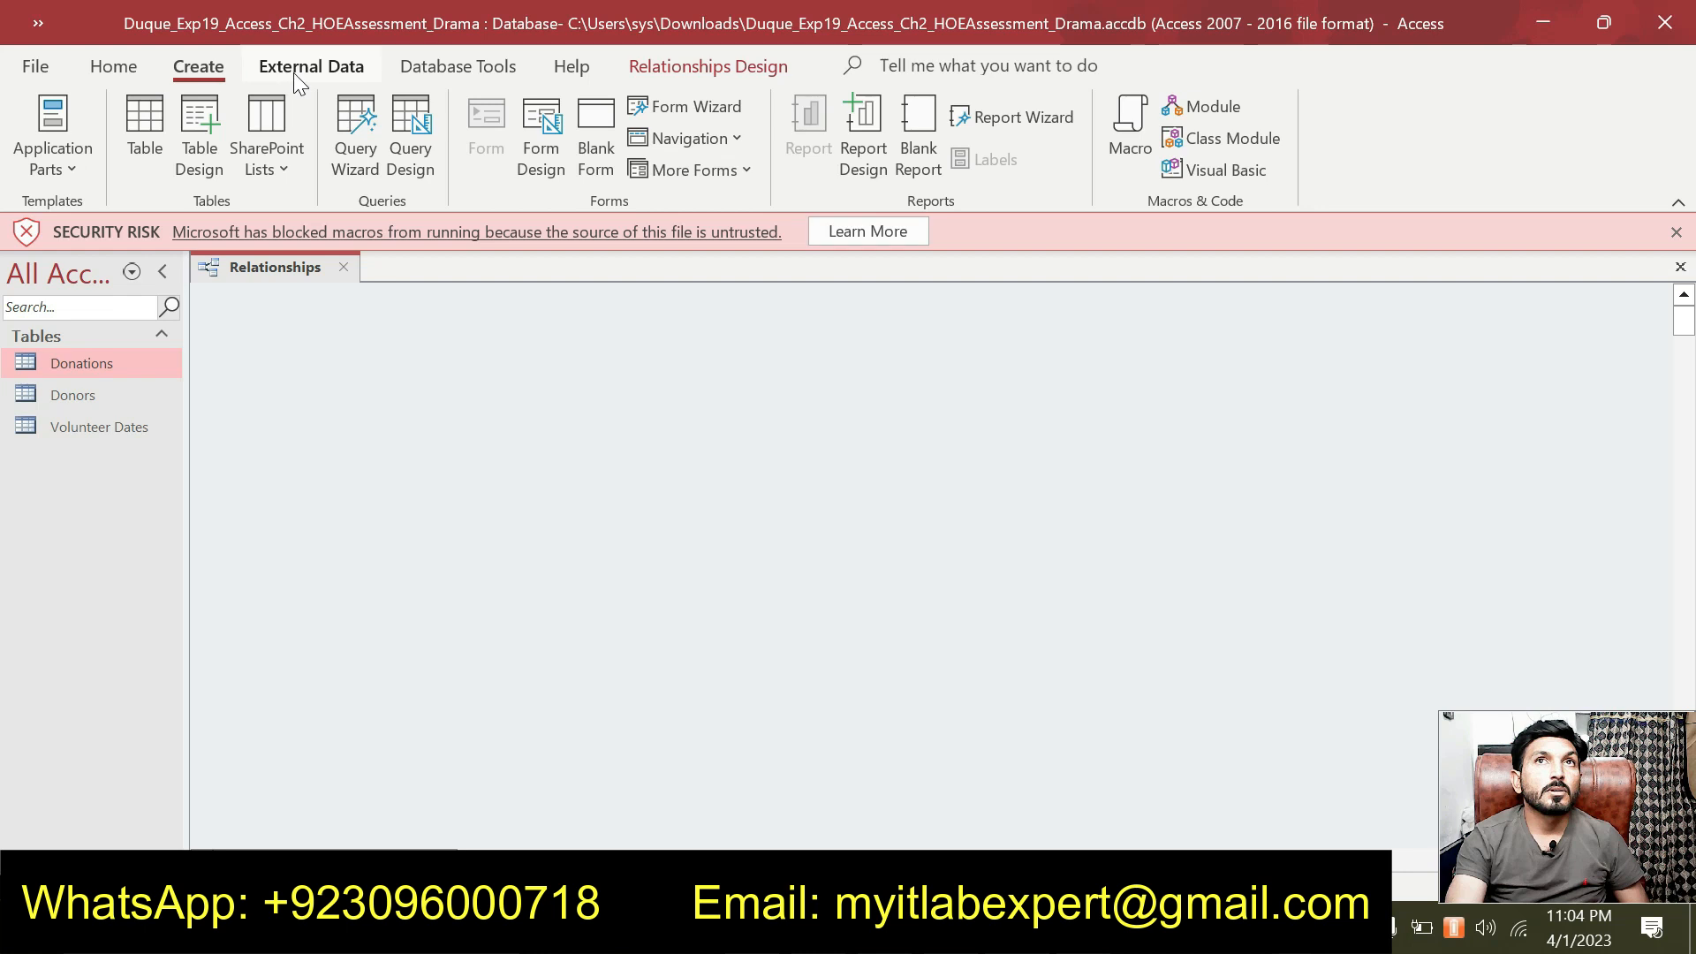
click(351, 78)
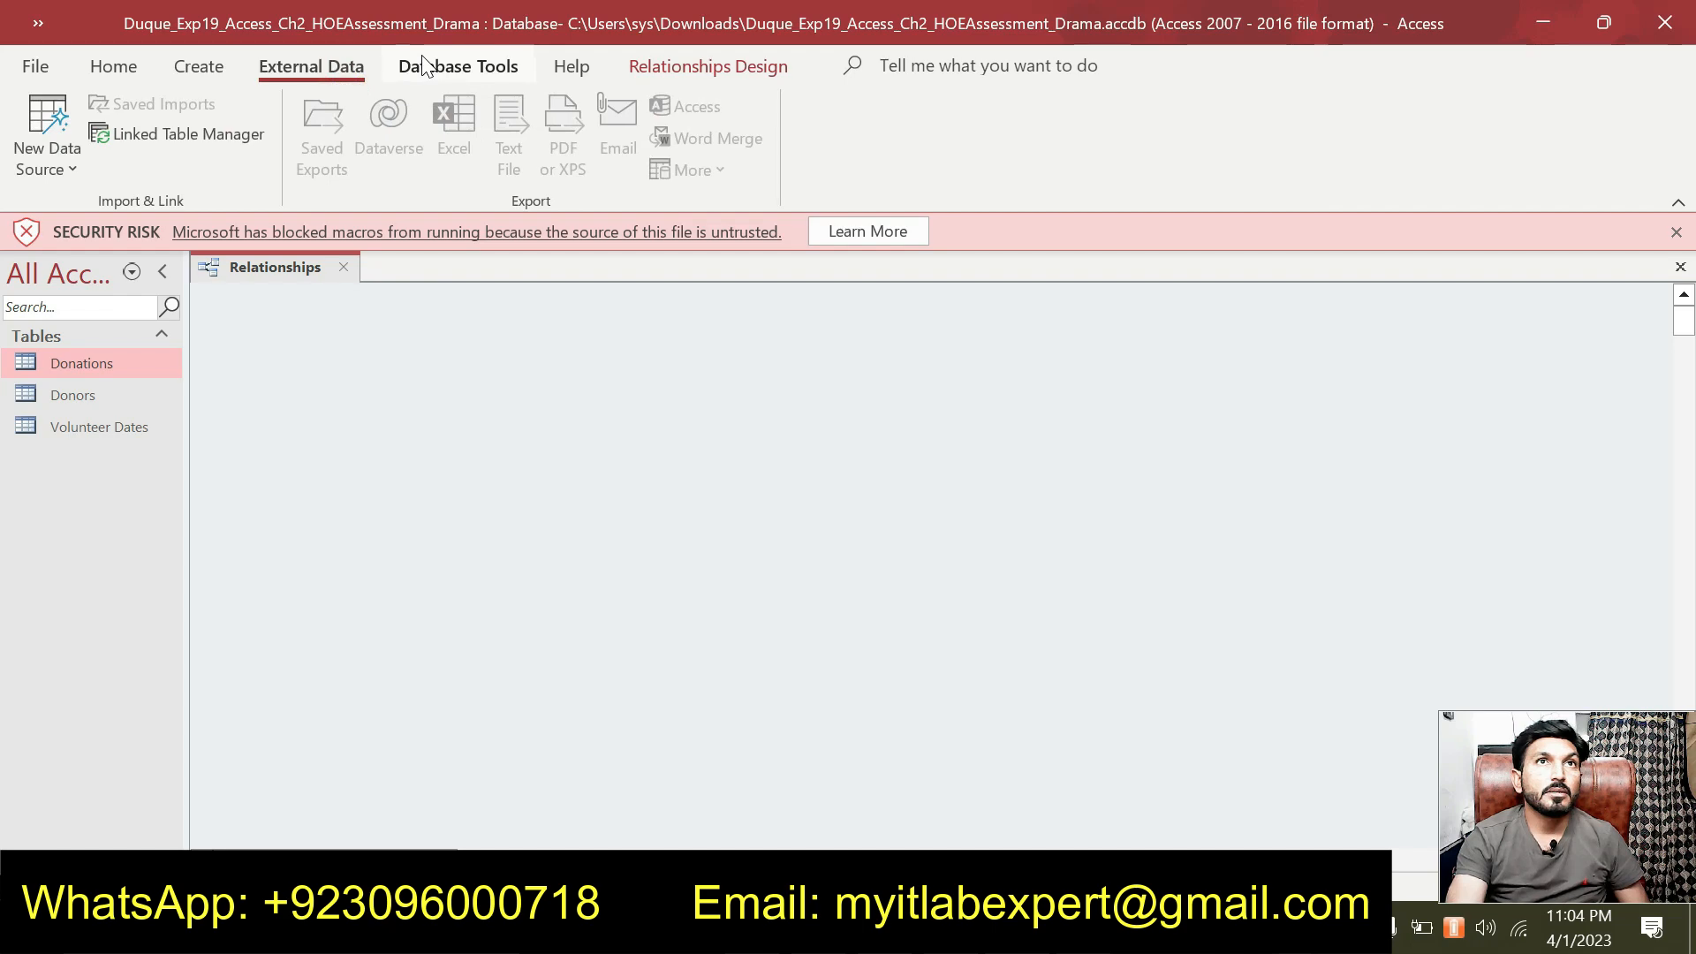
click(427, 66)
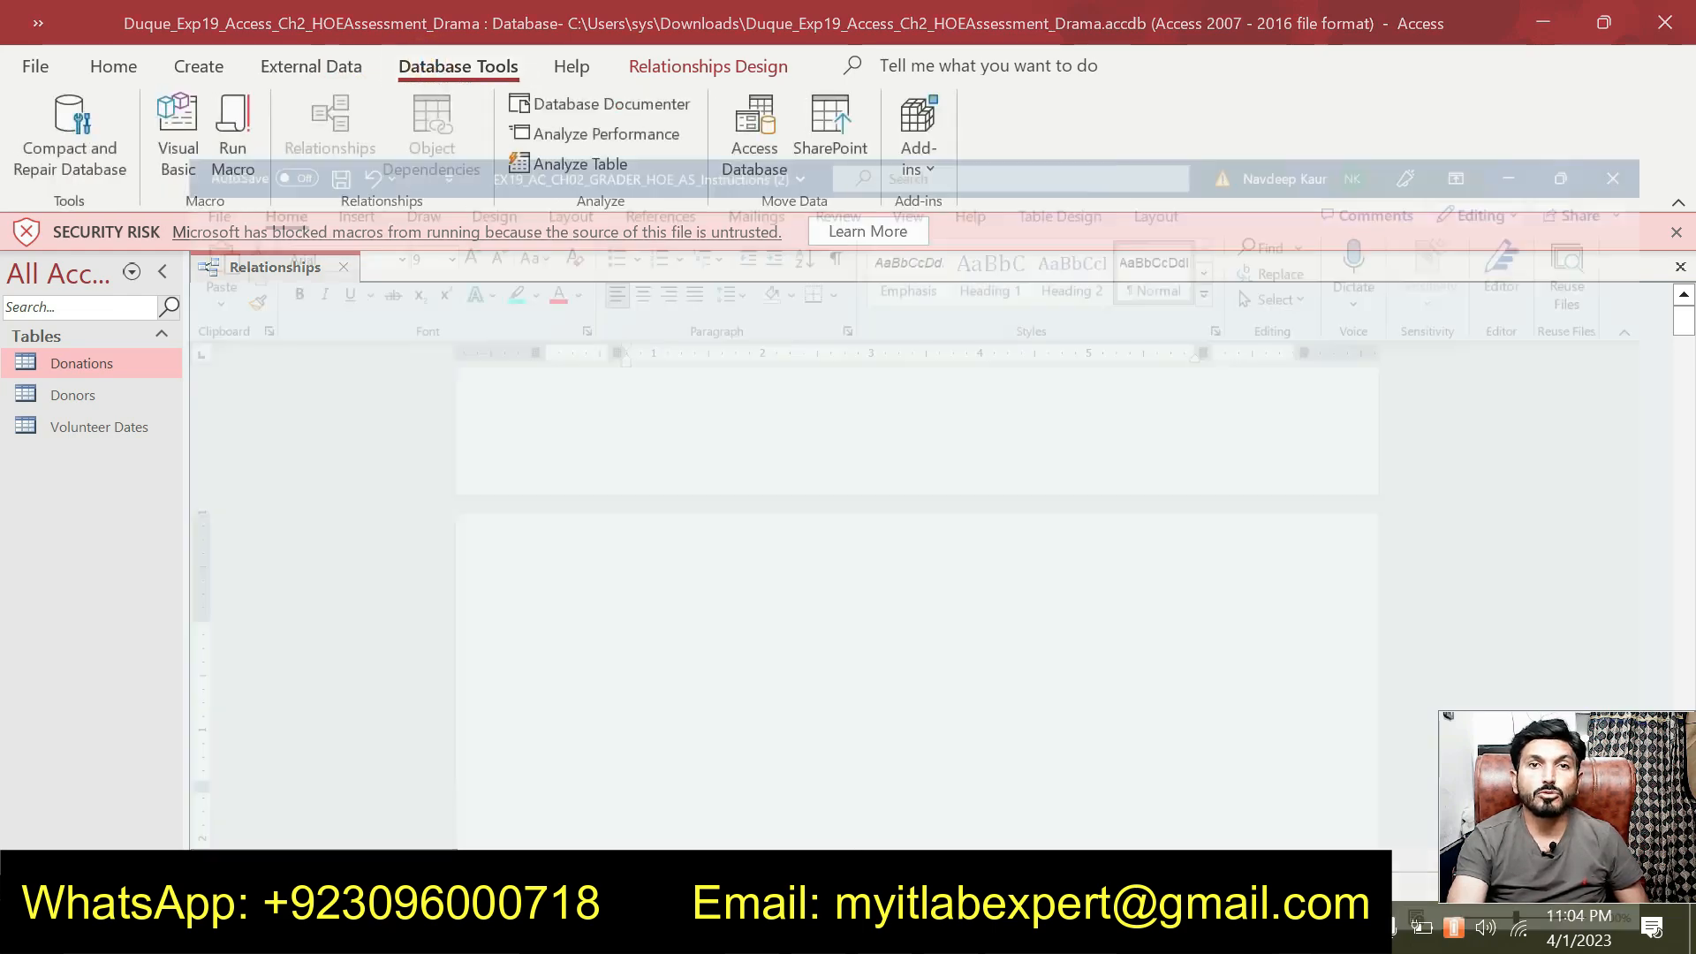
key(alt+Tab)
key(alt+Tab)
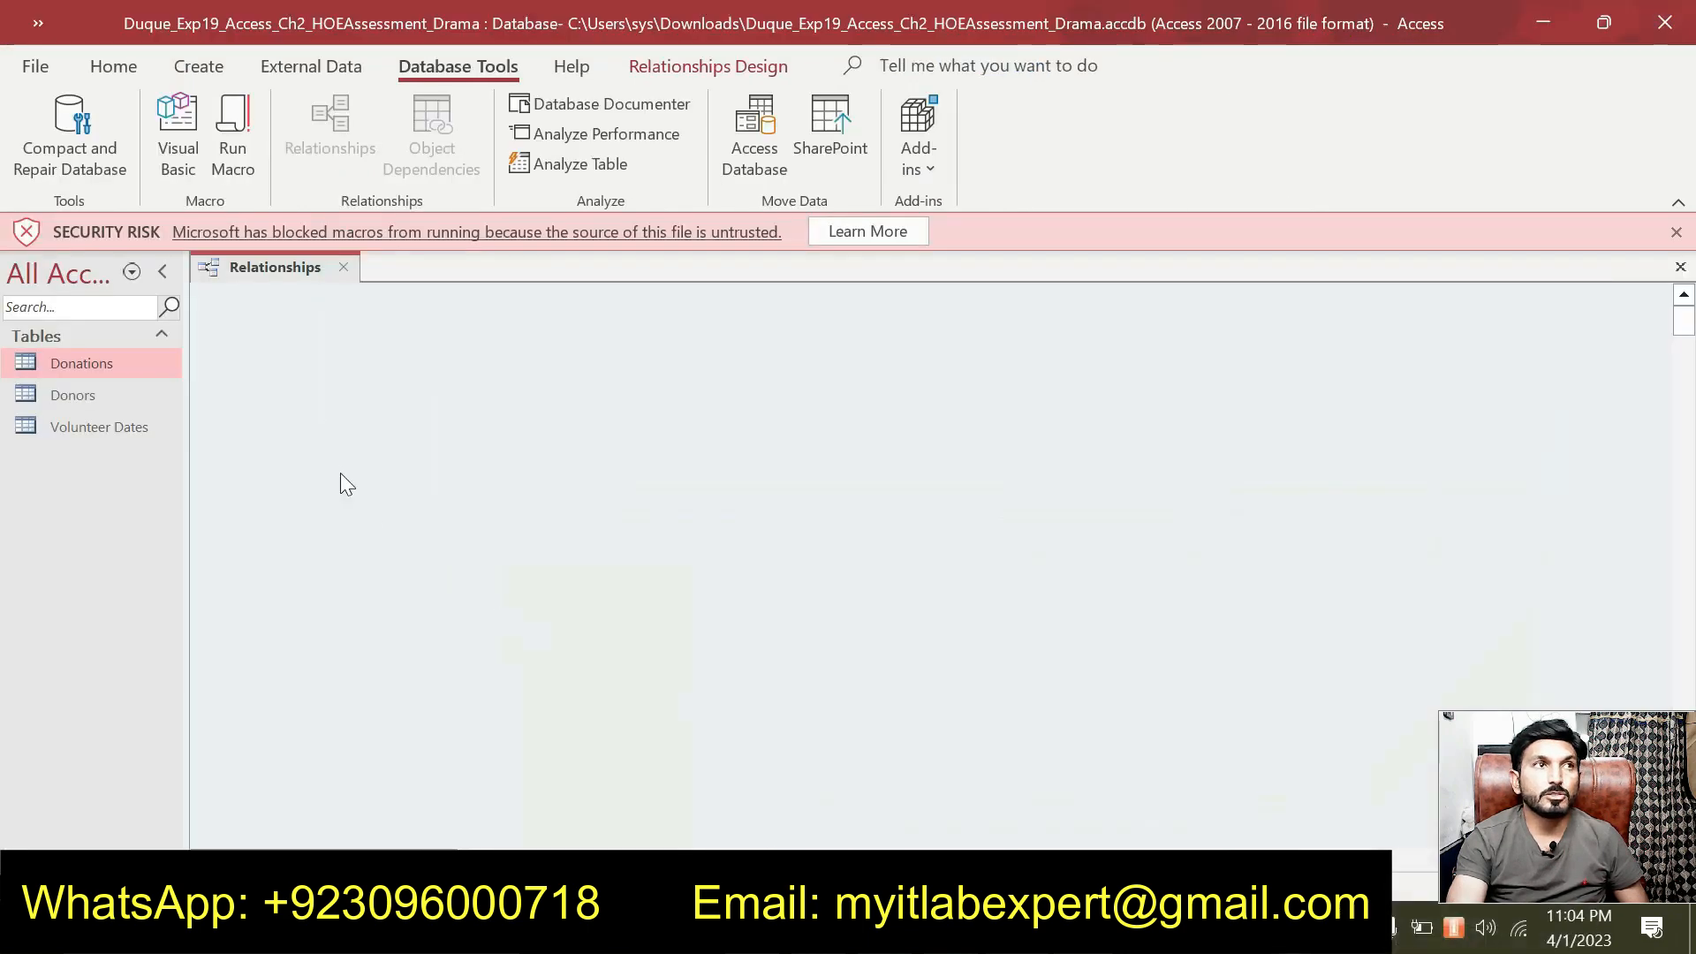
Add the Donations, Donors and Volunteer Dates tables to the Relationships window.
drag(143, 367, 446, 389)
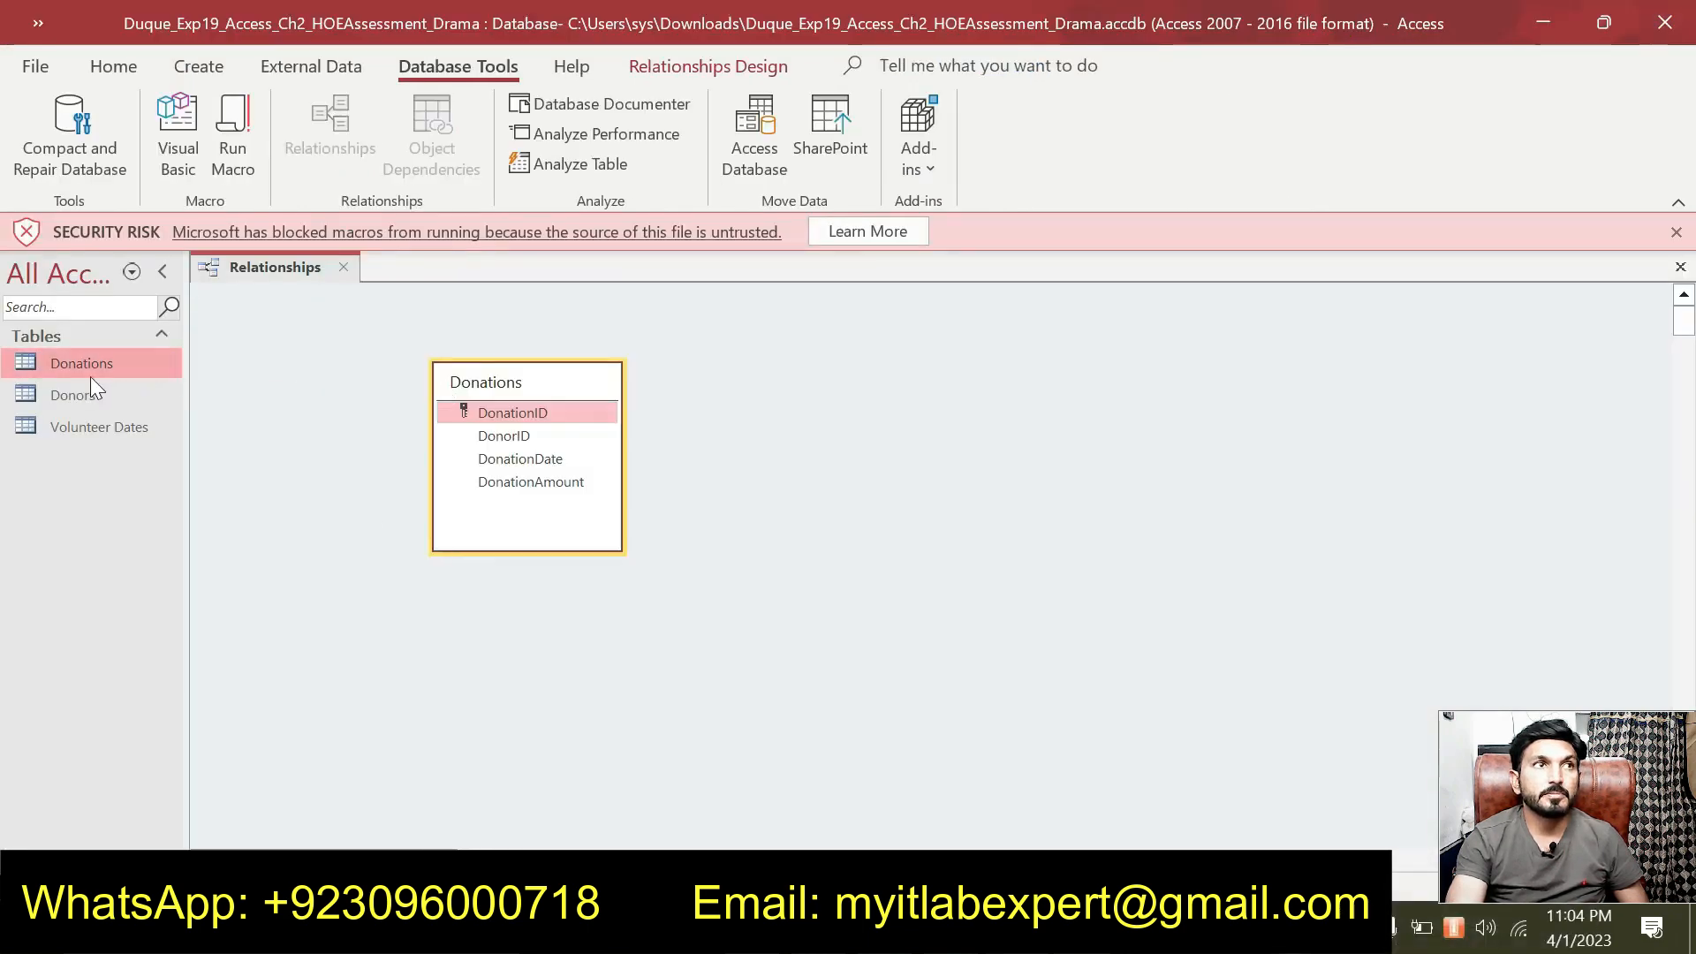
drag(97, 395, 819, 411)
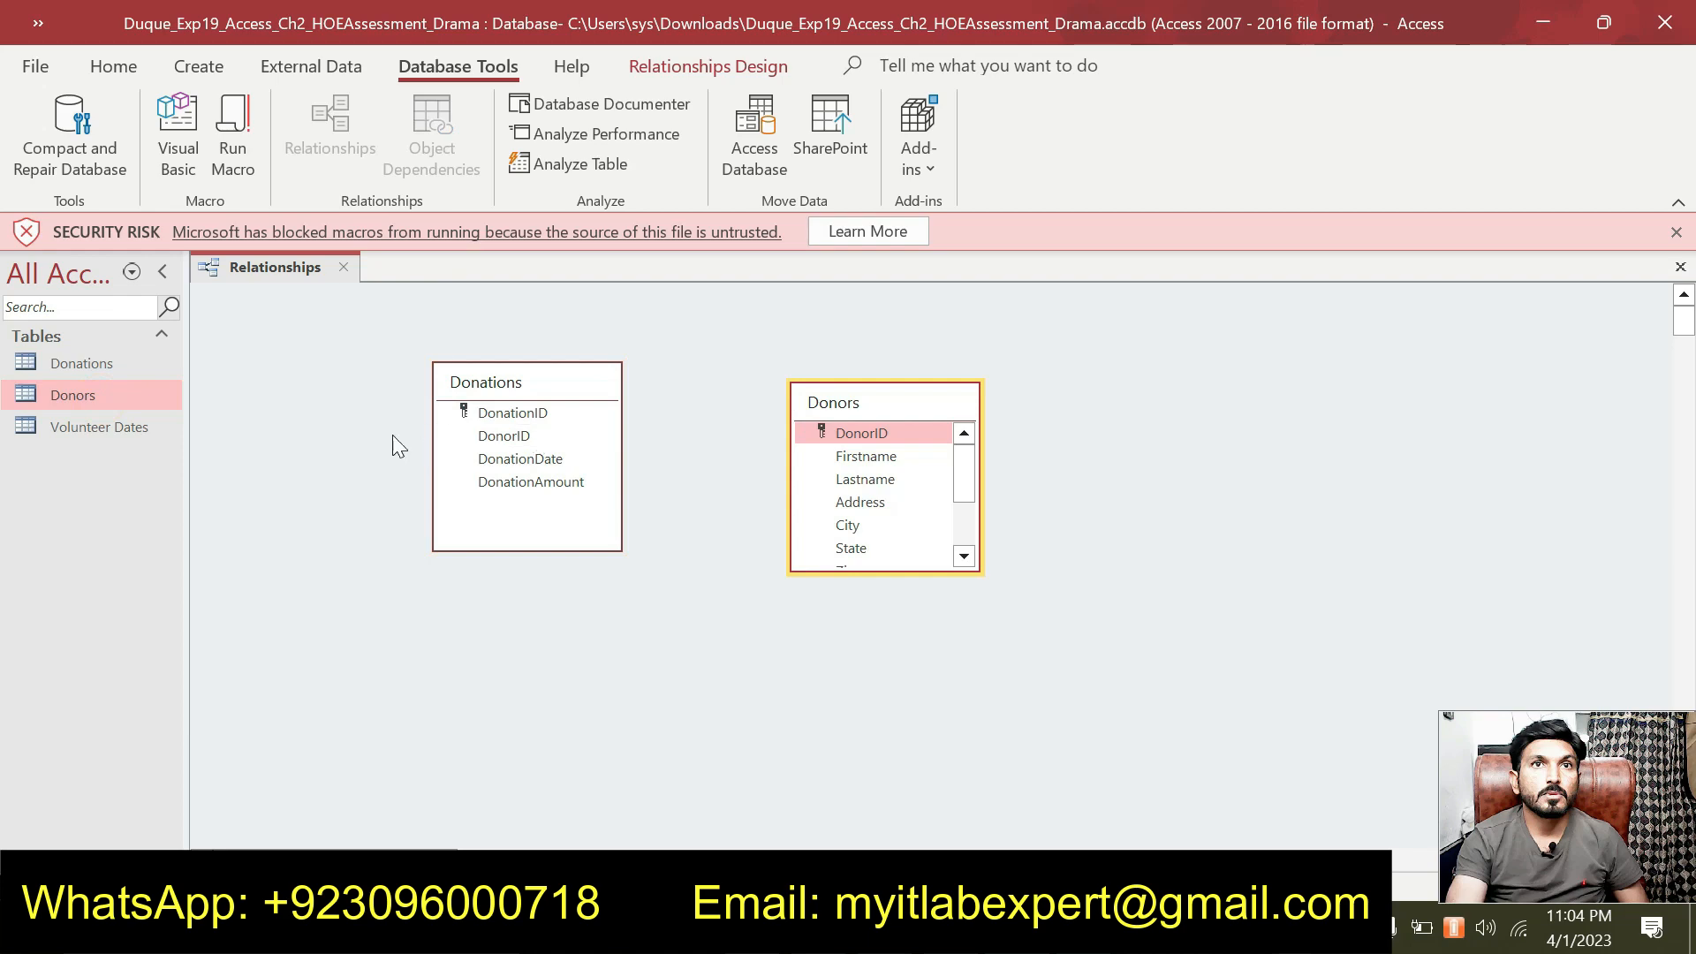
drag(125, 429, 1082, 437)
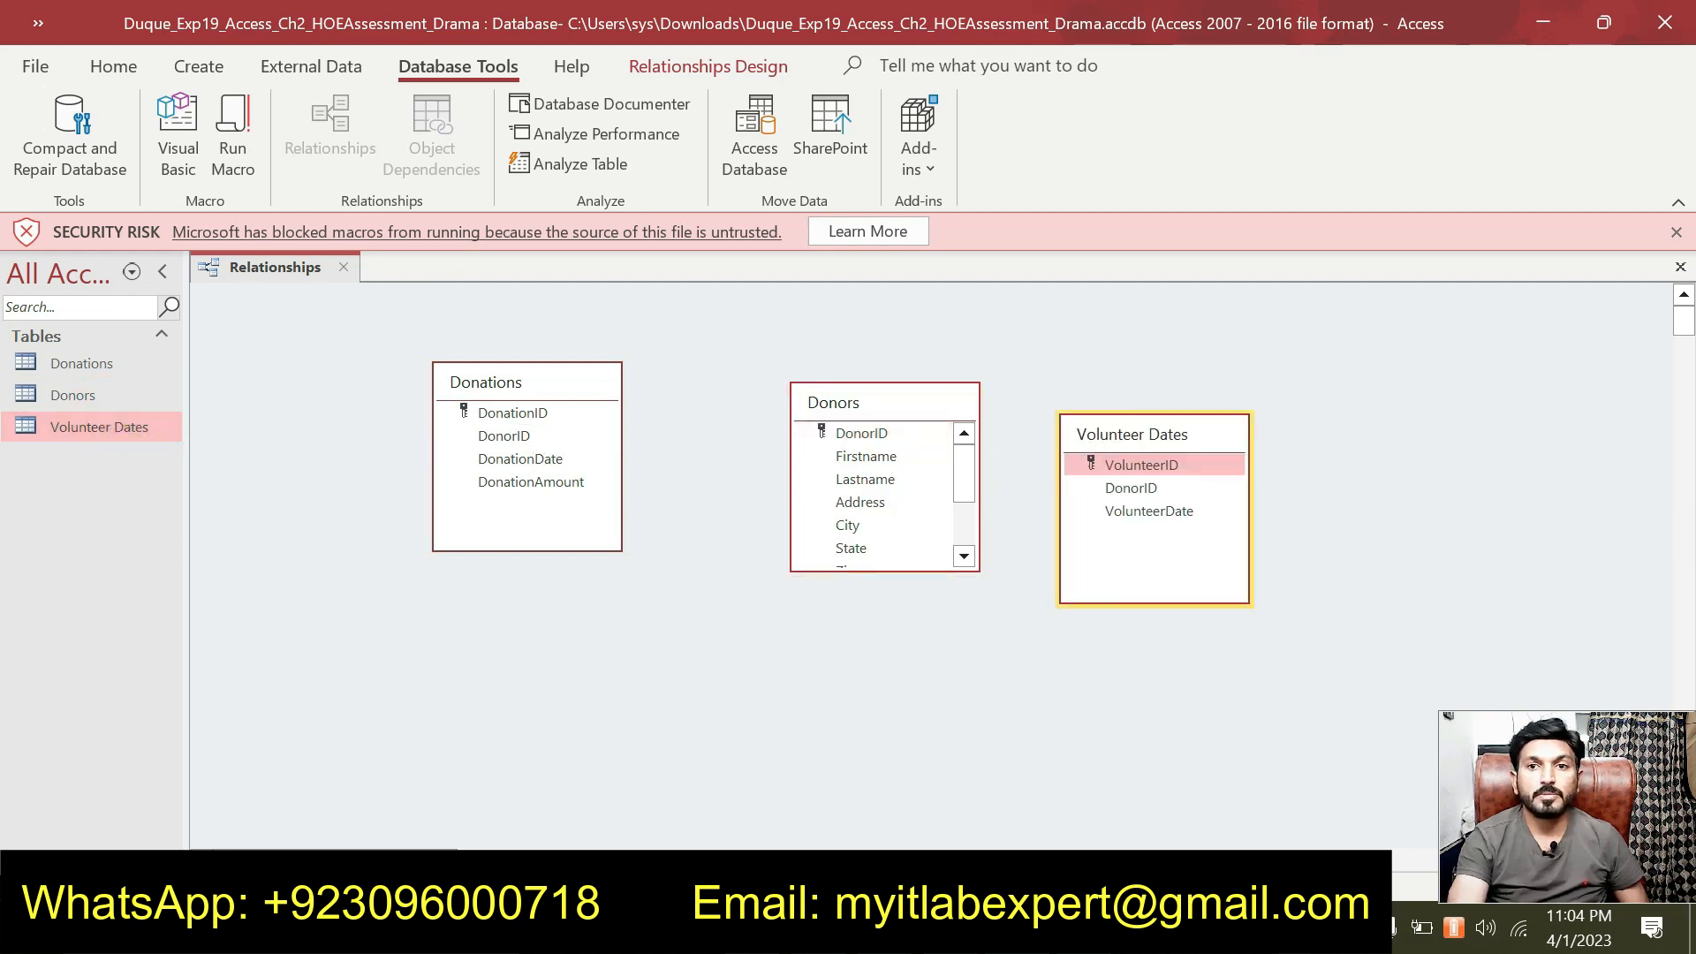
Move Donors and Volunteer Dates closer, side by side with Donations.
key(alt+Tab)
scroll(852, 566, down, 2)
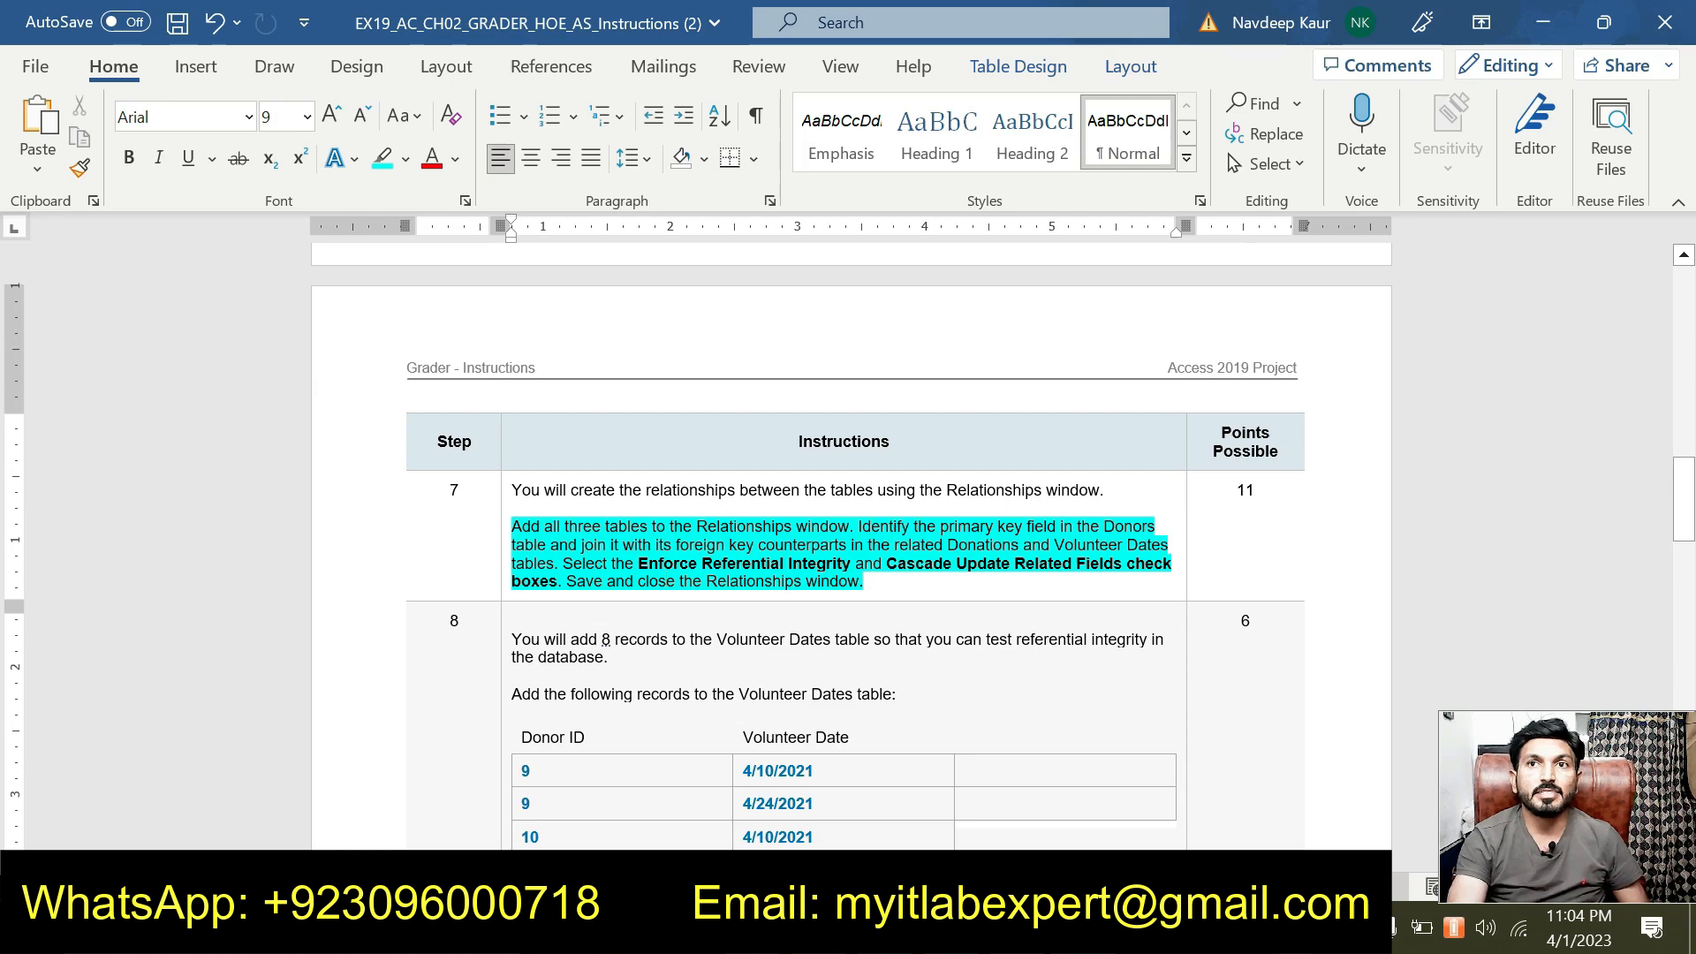
key(alt+Tab)
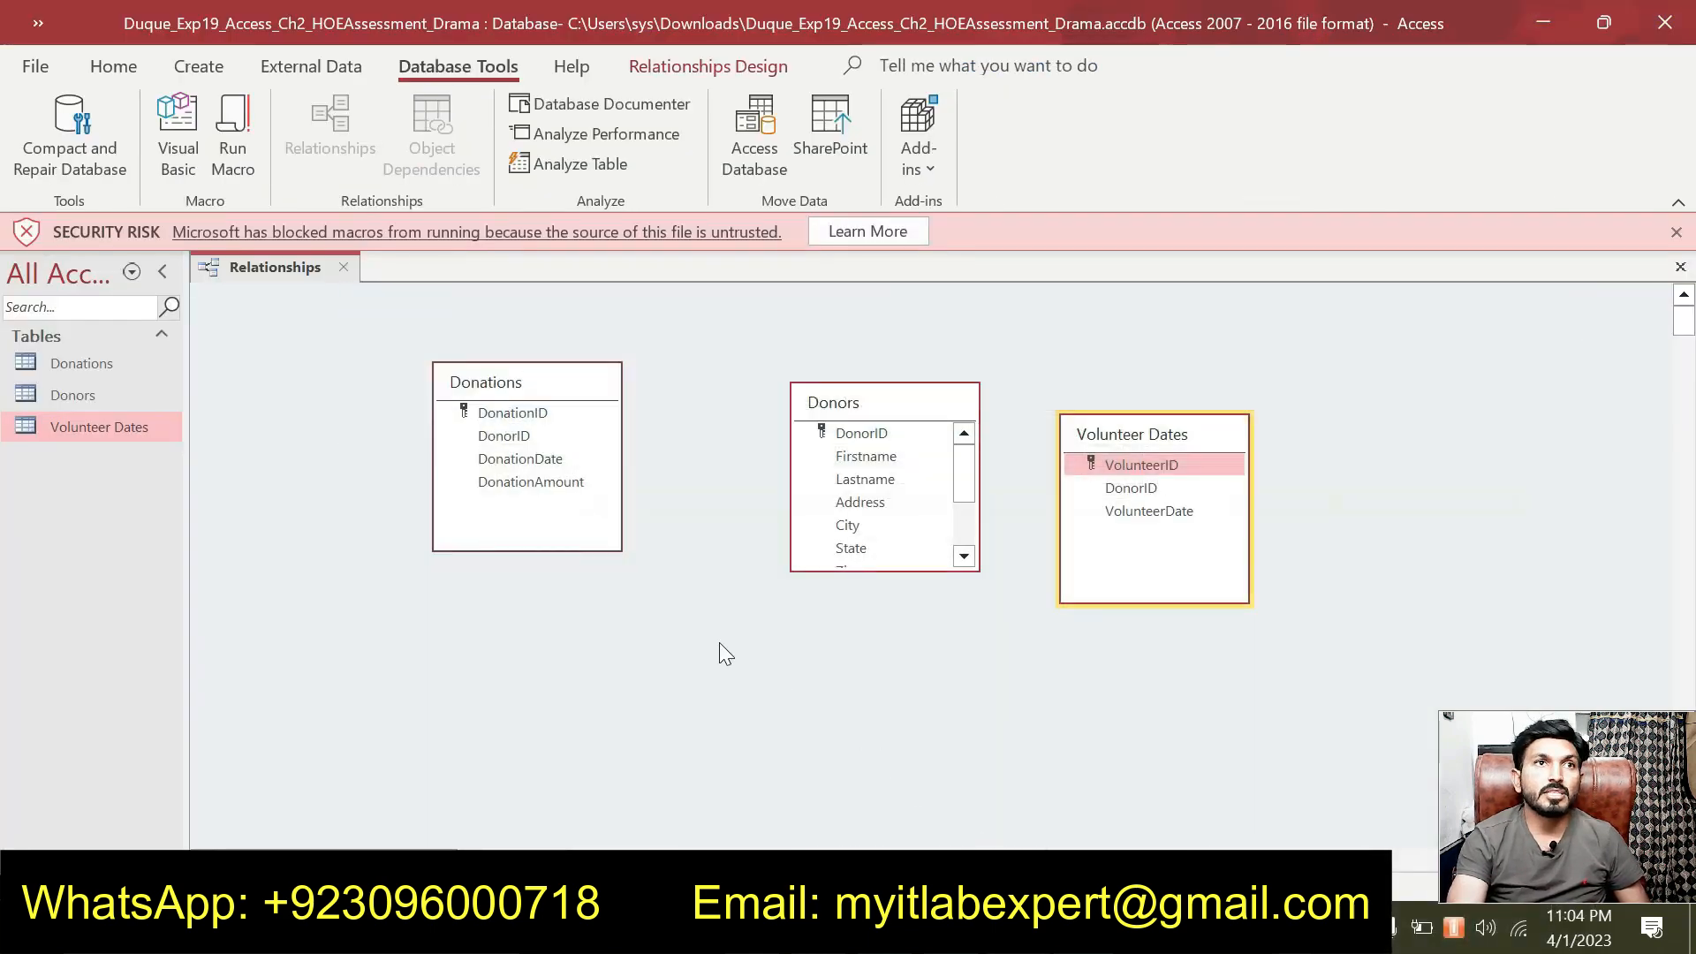
drag(854, 403, 755, 385)
drag(1092, 432, 948, 386)
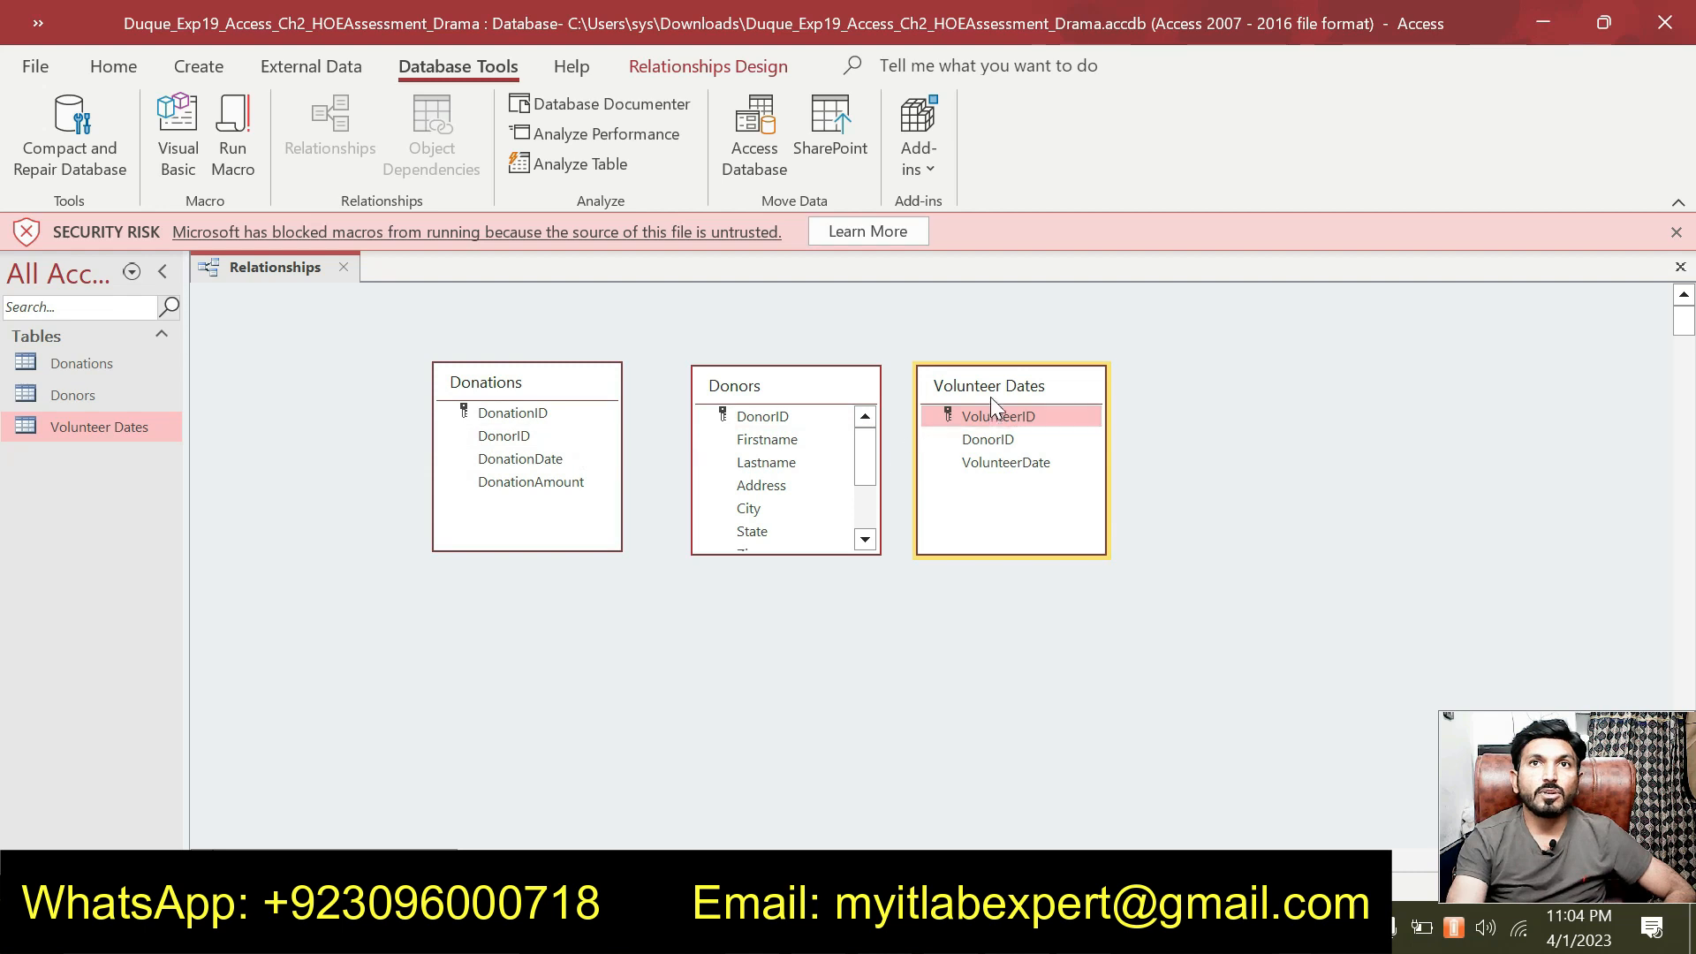
Link Donors.DonorID to Donations one-to-many, enforcing referential integrity and cascading updates.
drag(738, 419, 549, 438)
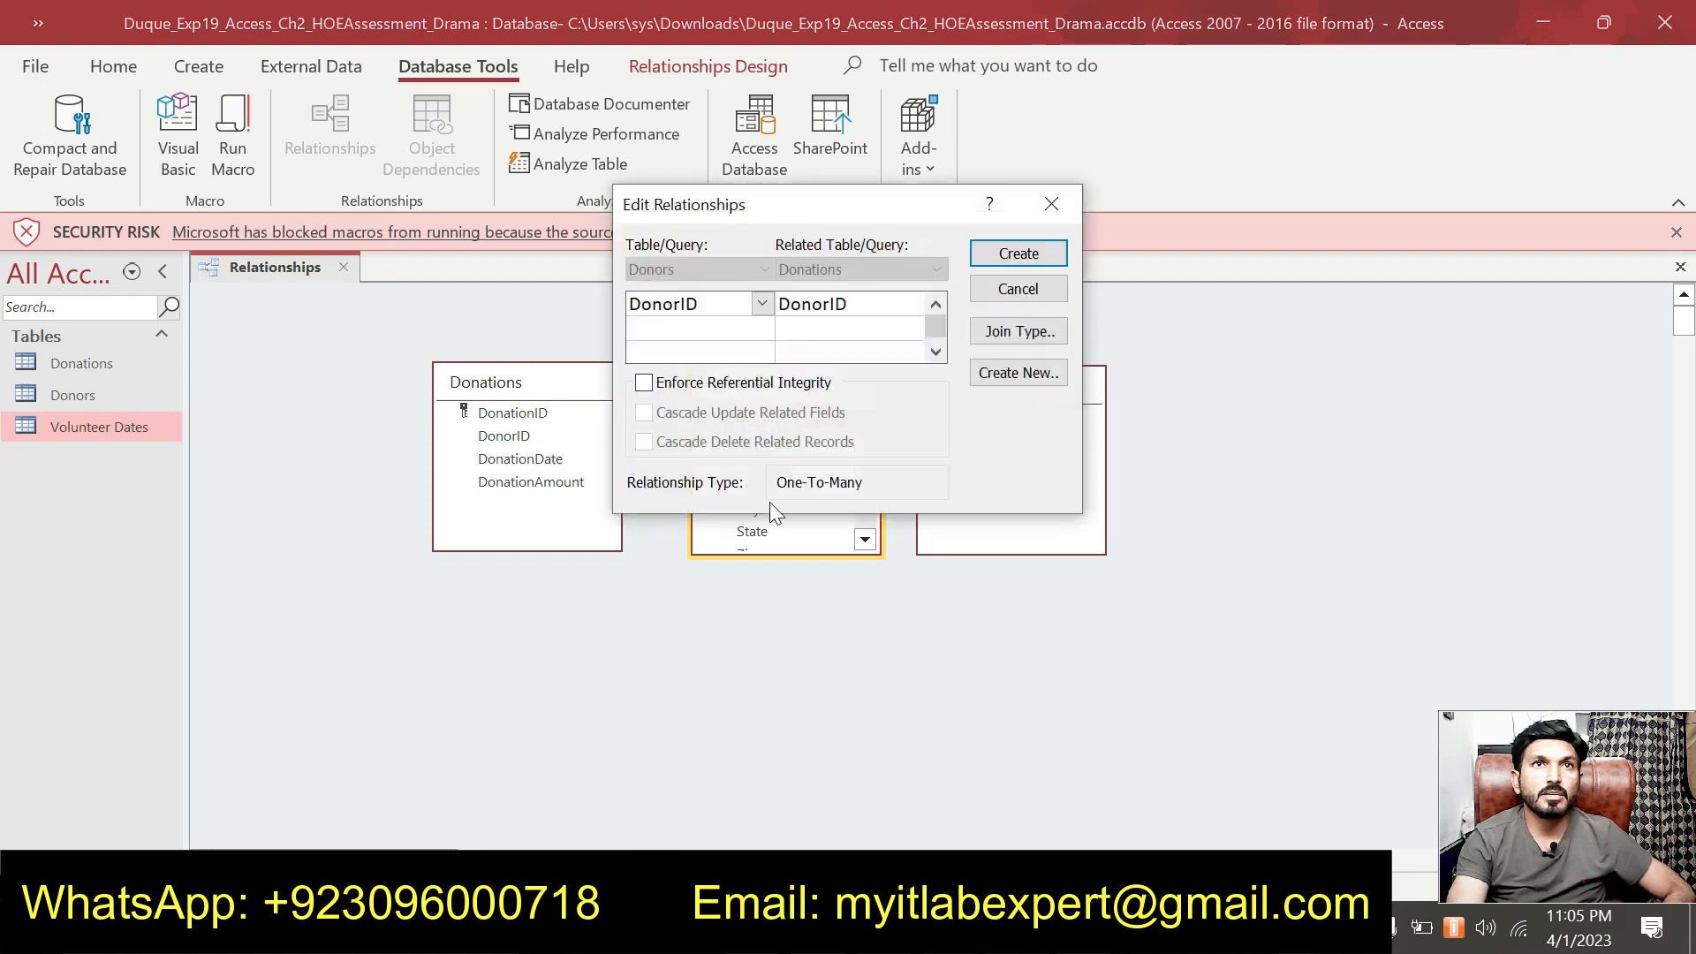
click(643, 383)
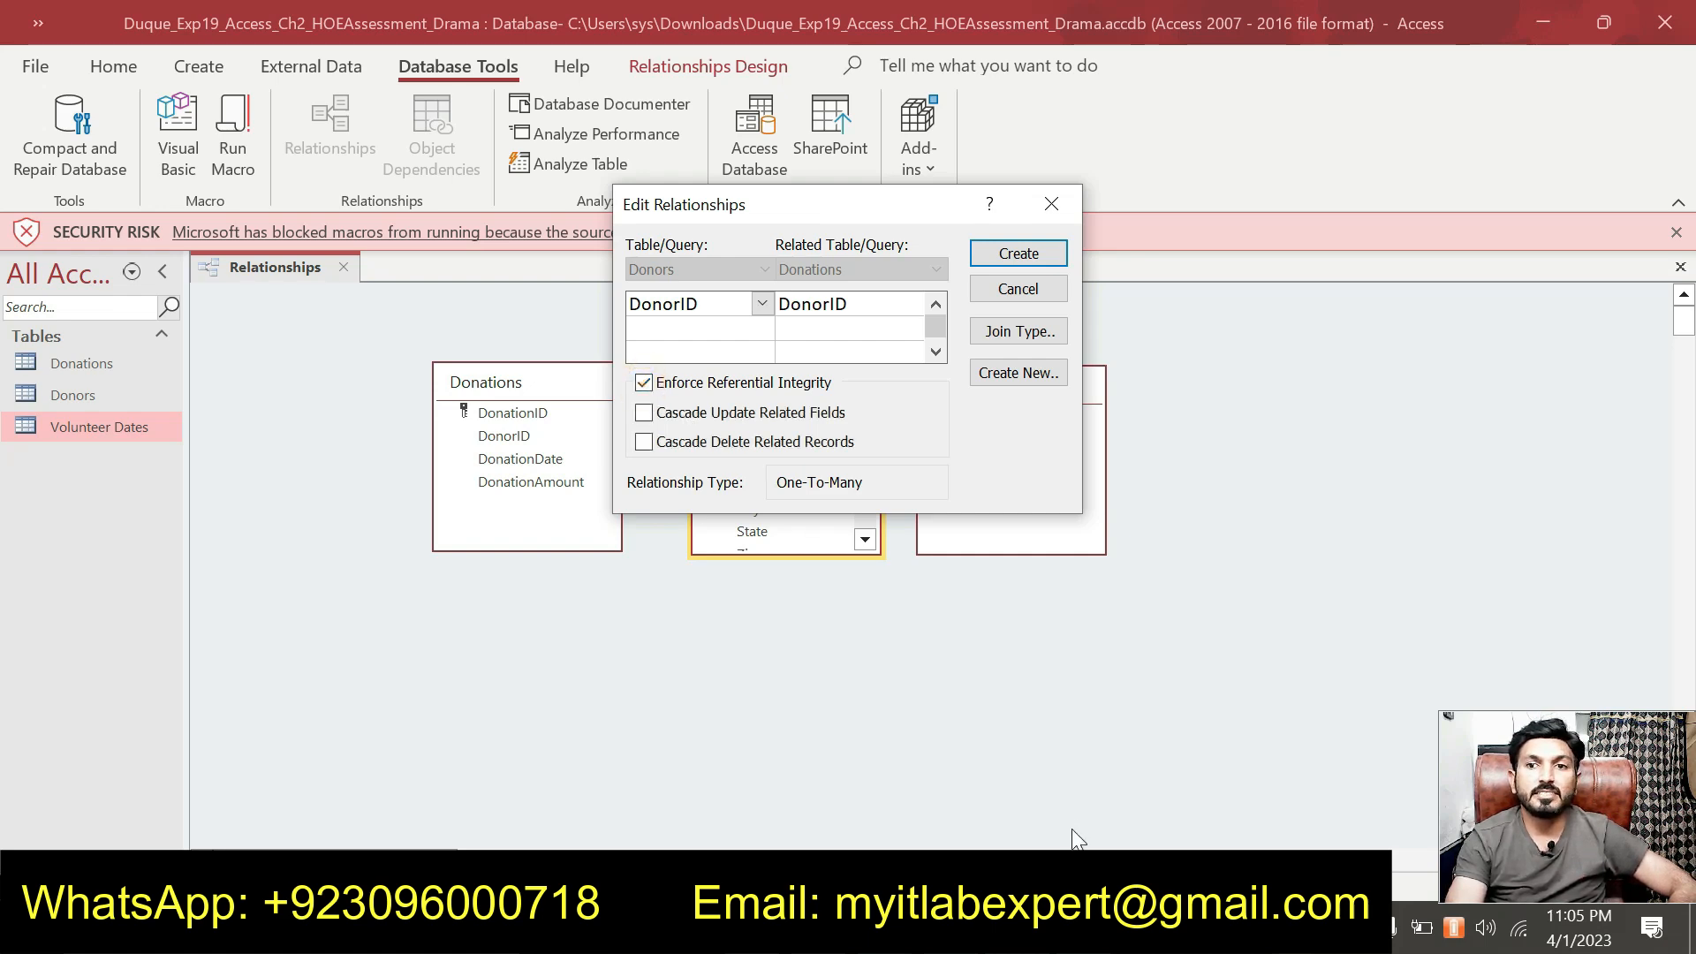
click(1092, 927)
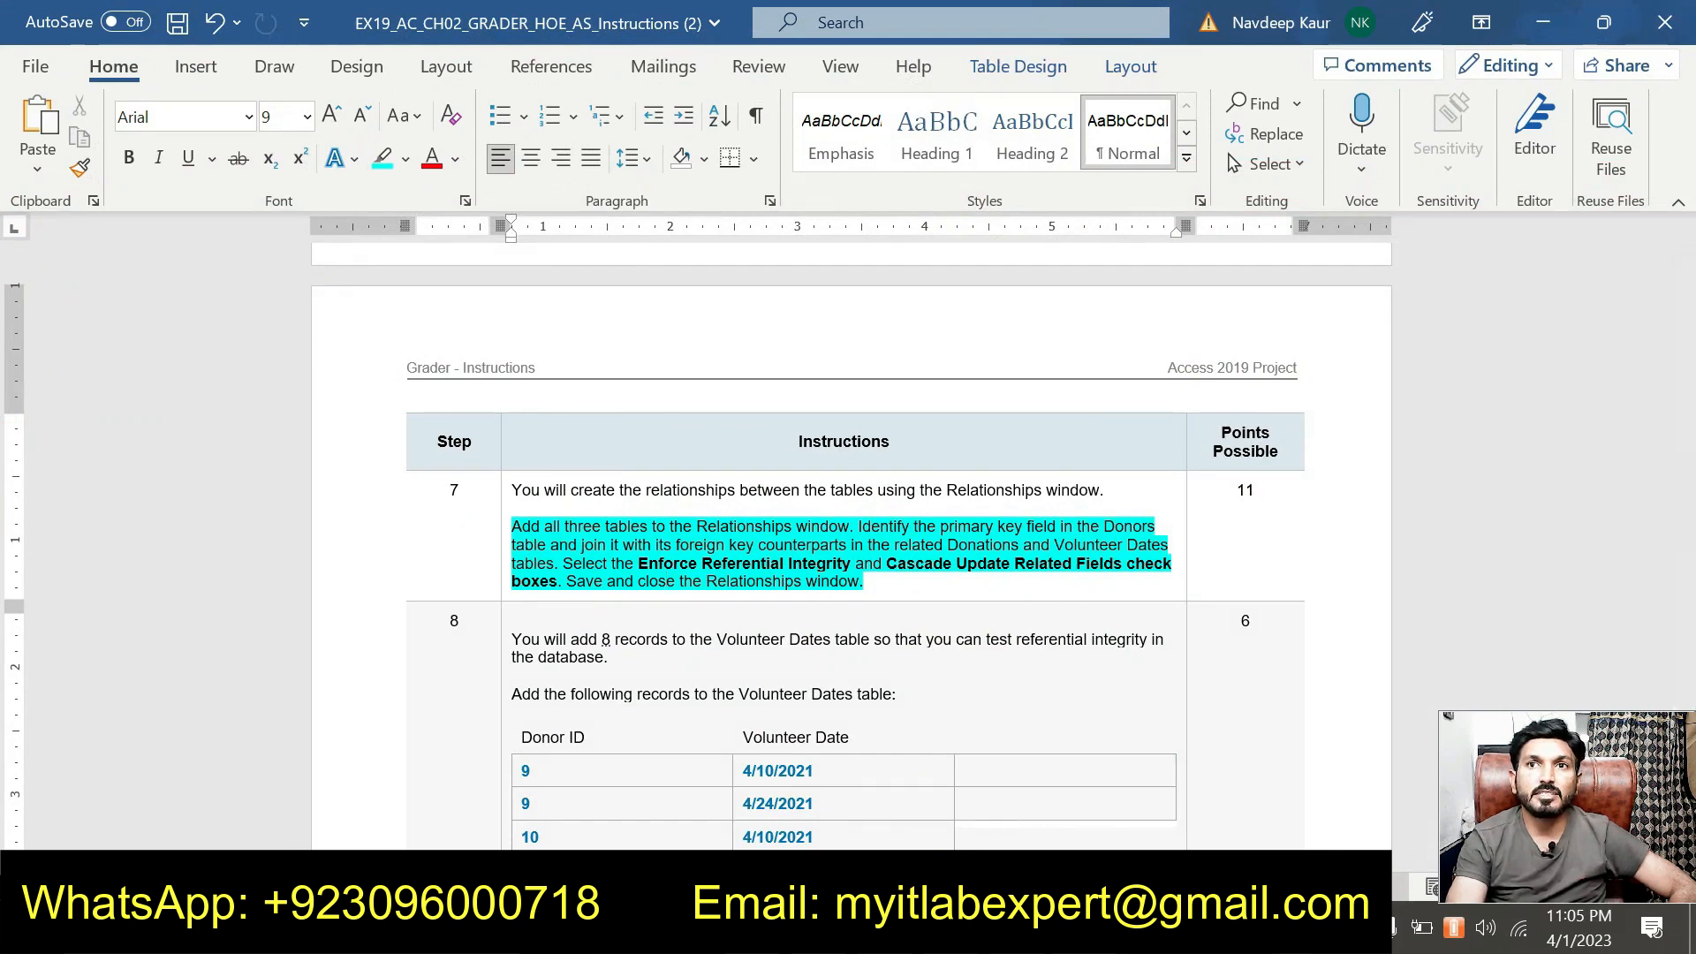
click(1092, 928)
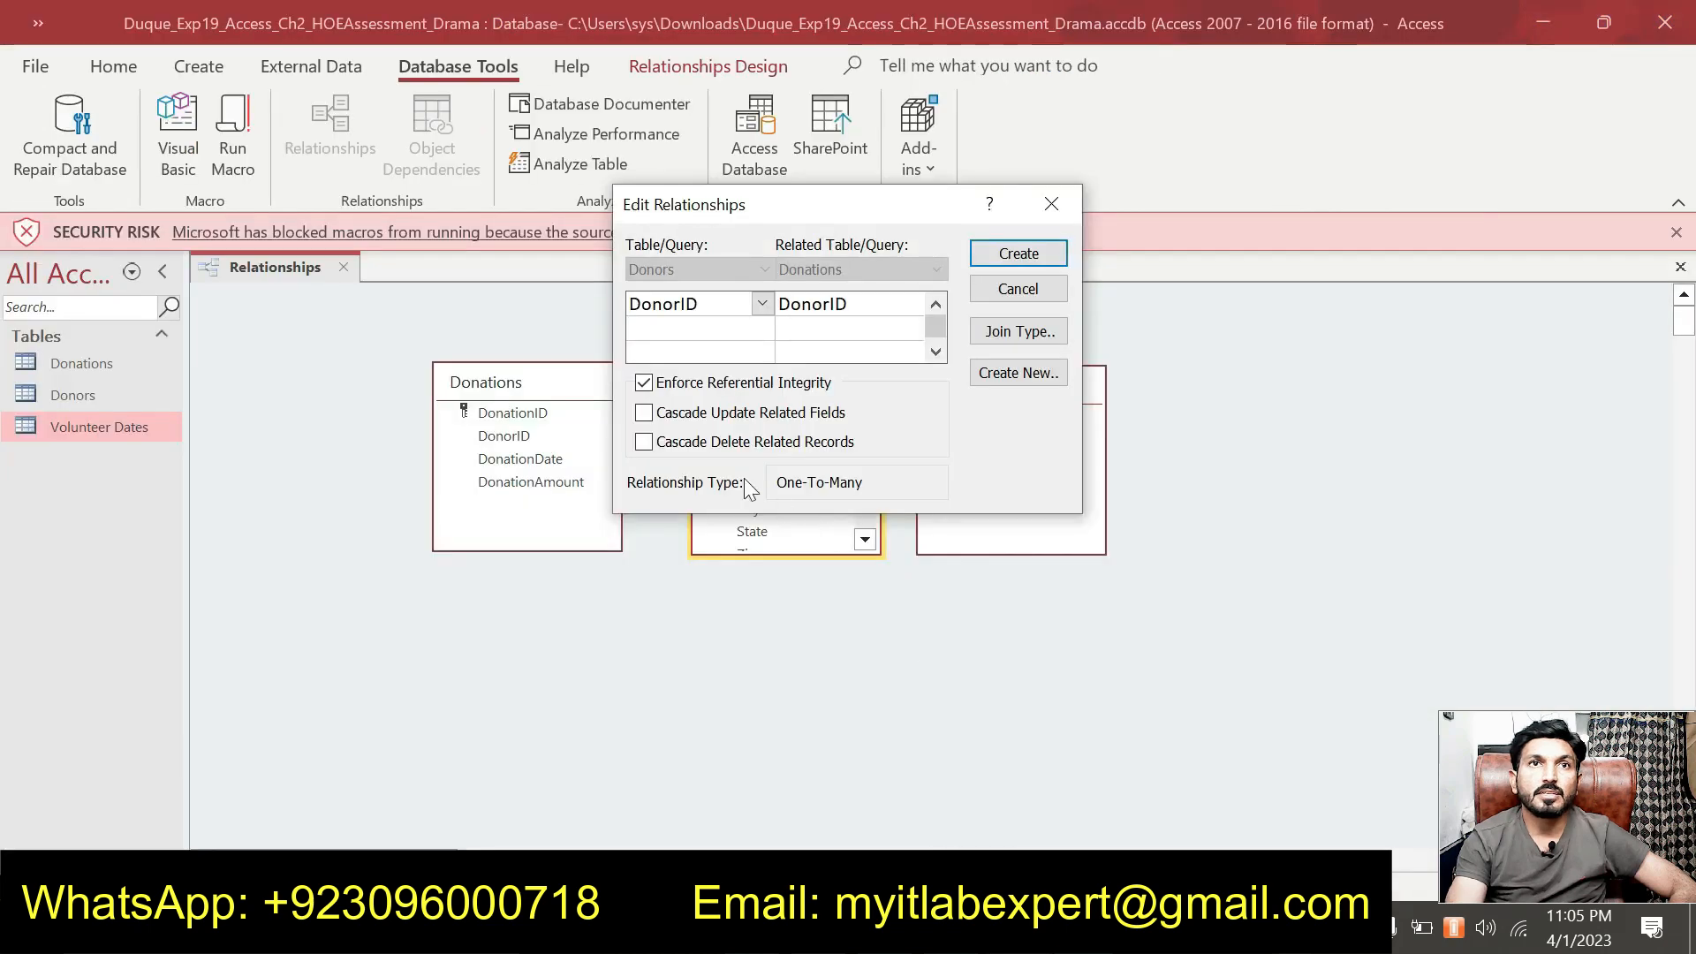
click(714, 415)
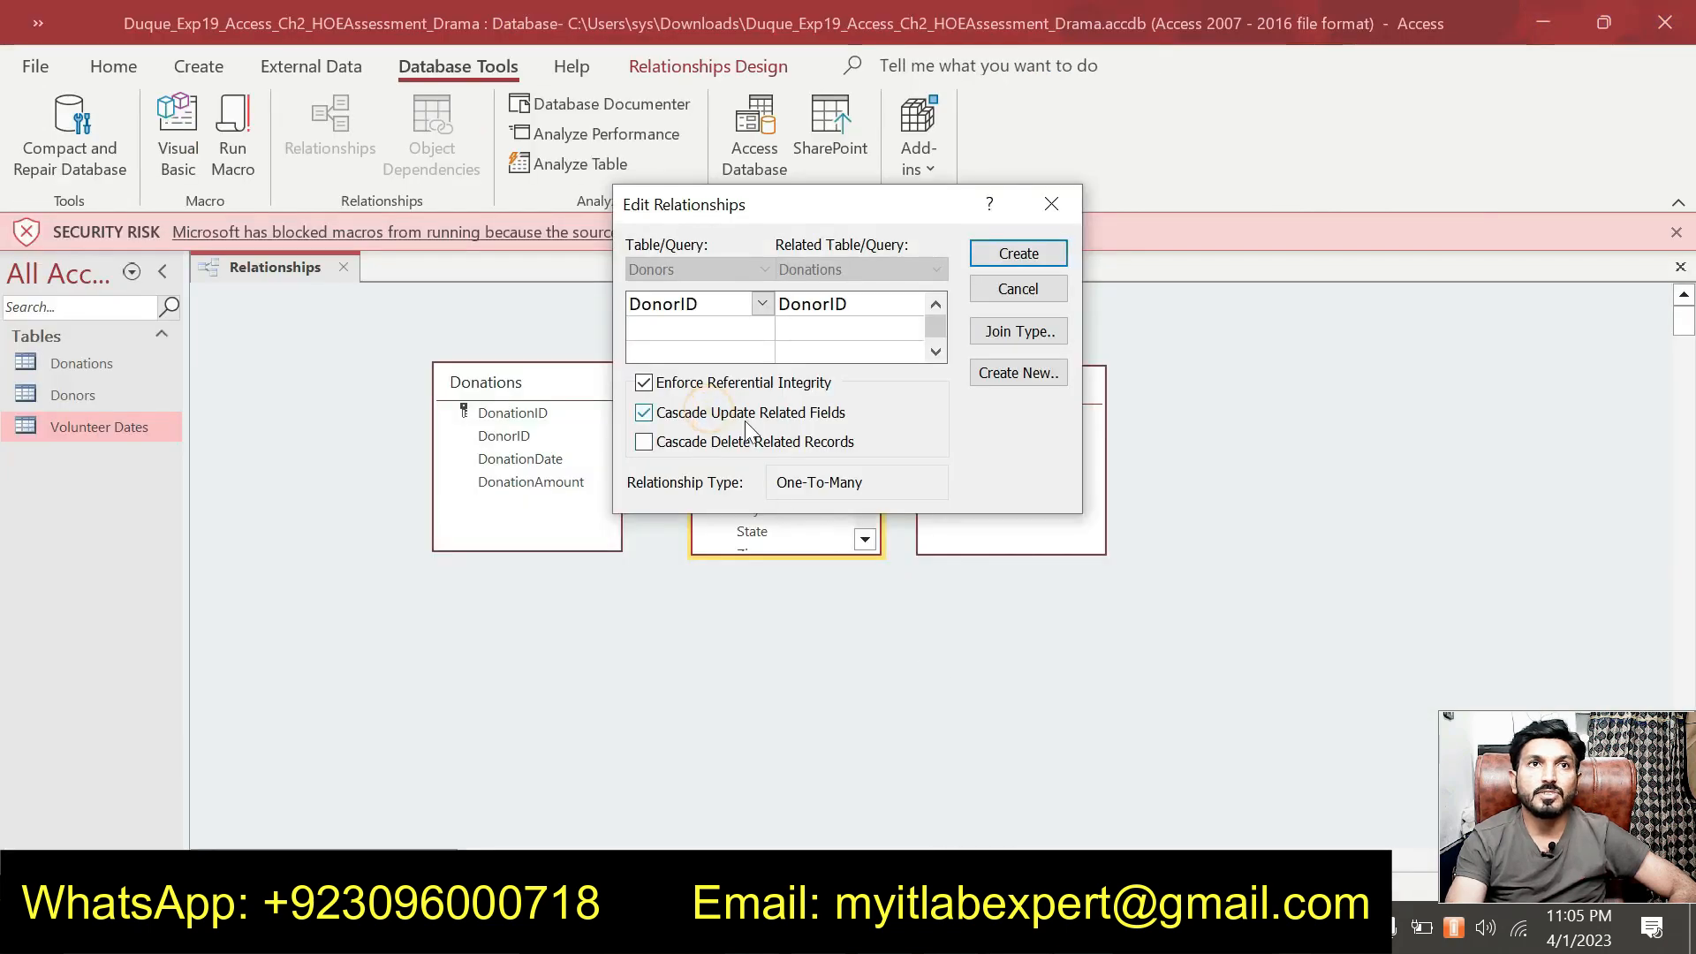
click(1023, 256)
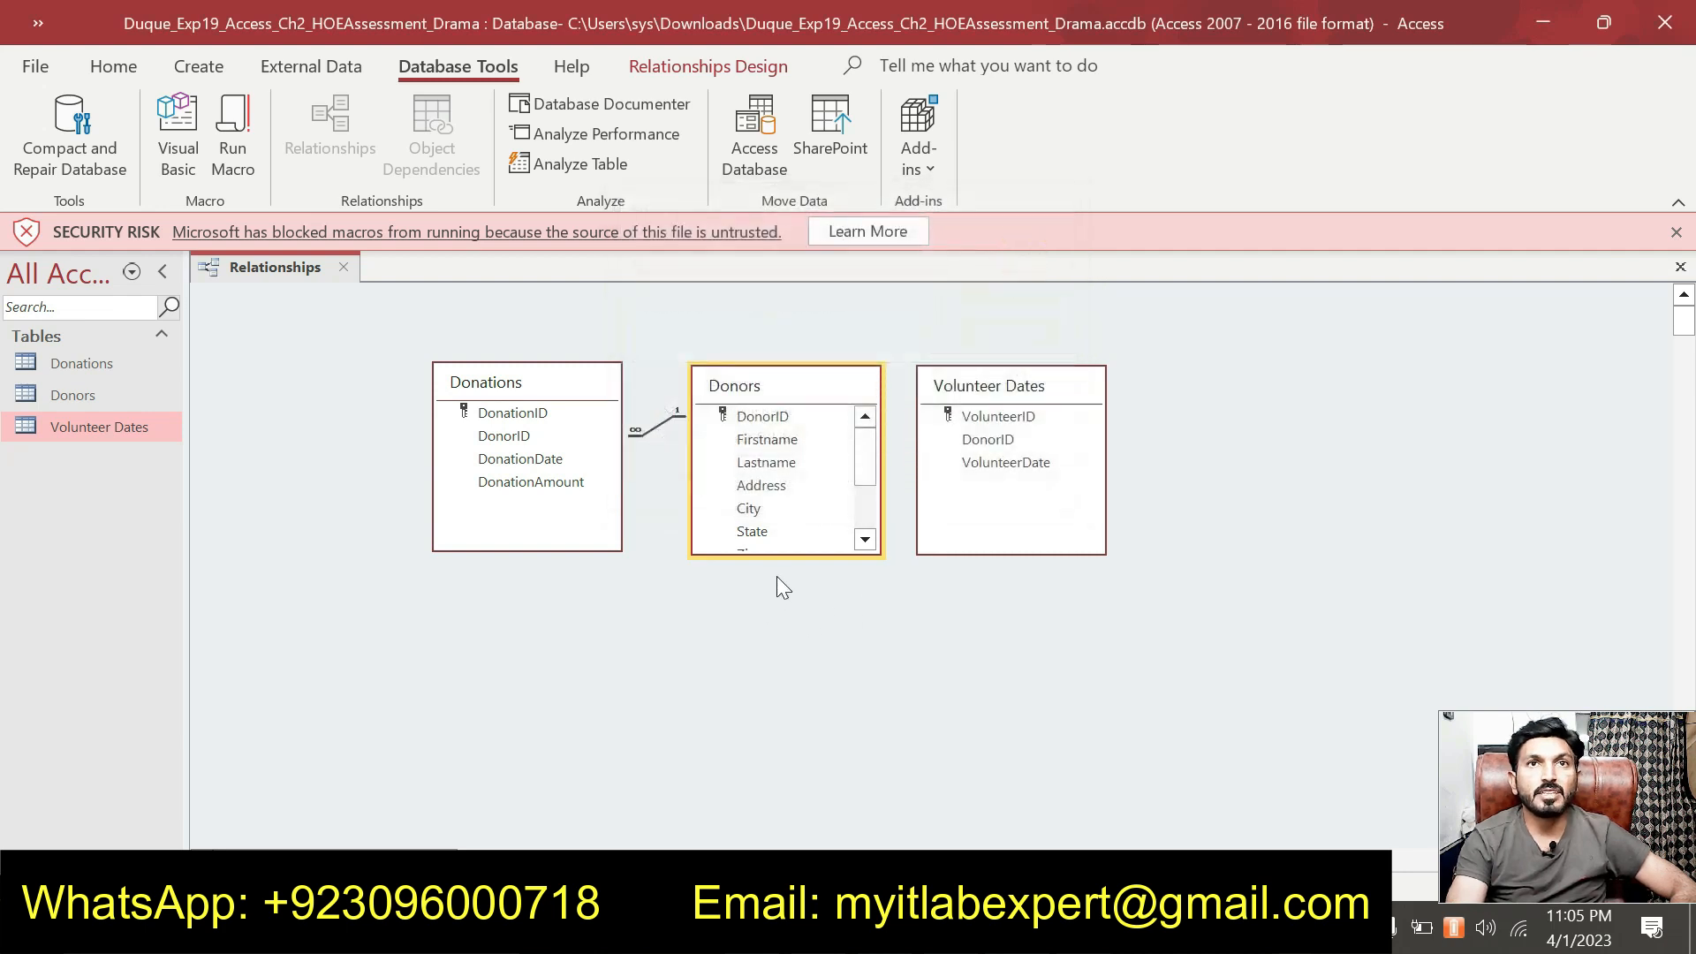
Link Donors.DonorID to Volunteer Dates, enforcing referential integrity and cascading updates.
click(974, 369)
drag(995, 382, 1032, 380)
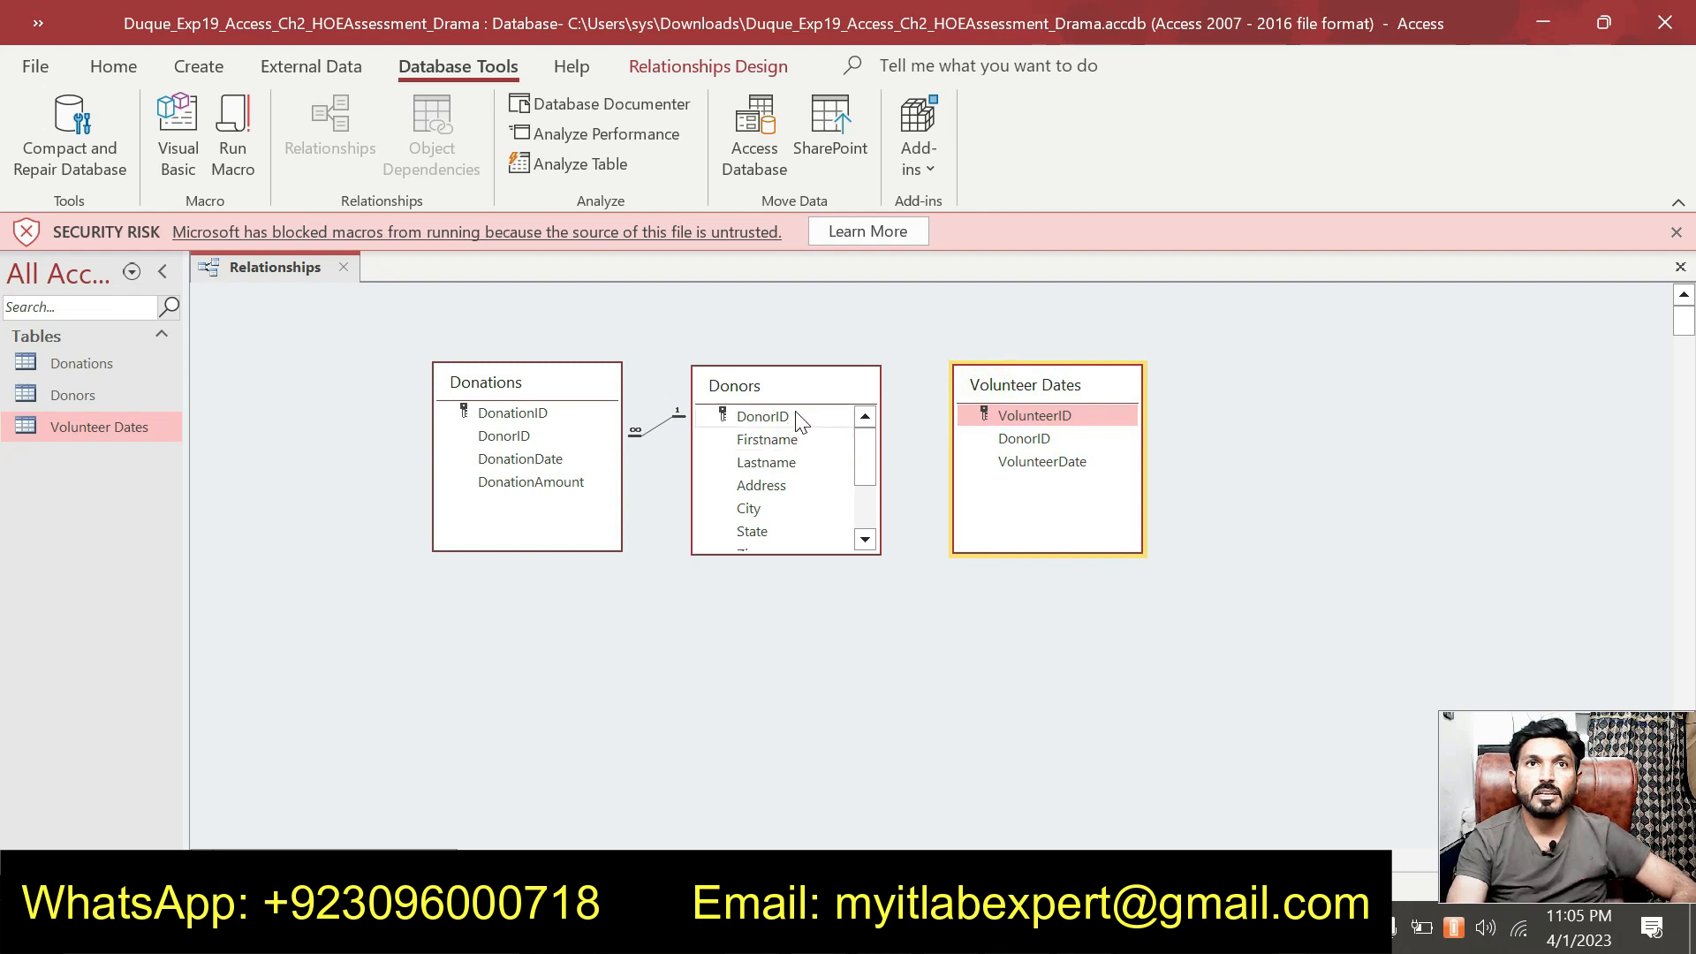
drag(797, 417, 989, 443)
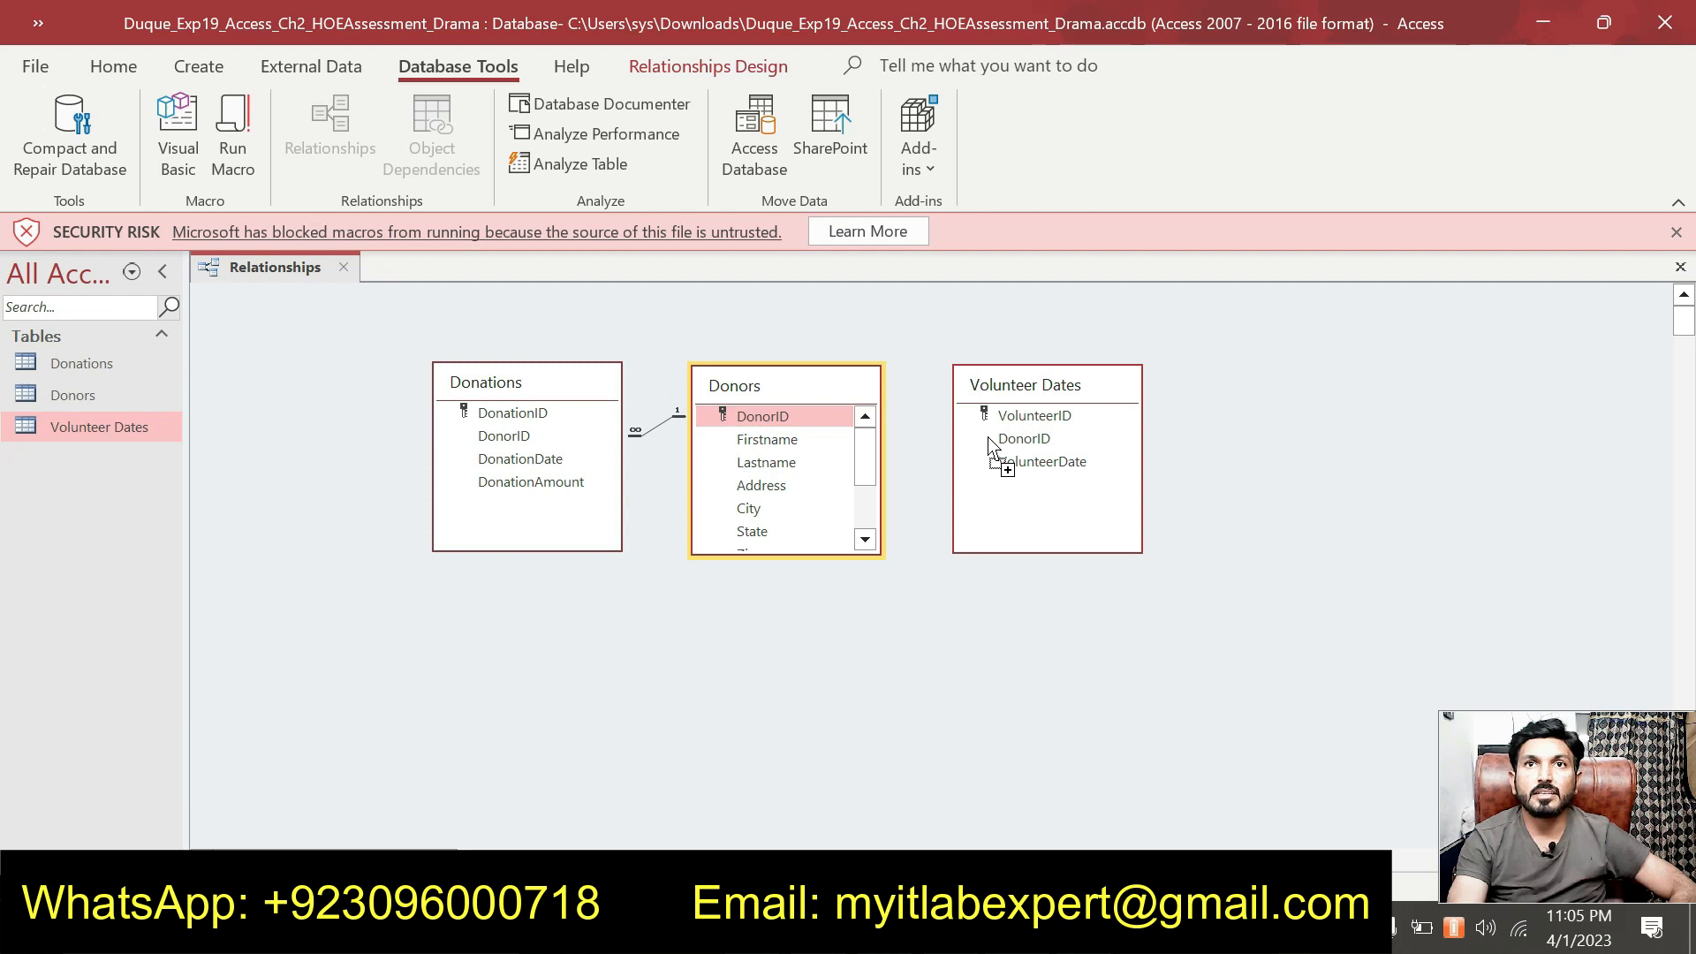
drag(989, 438, 991, 439)
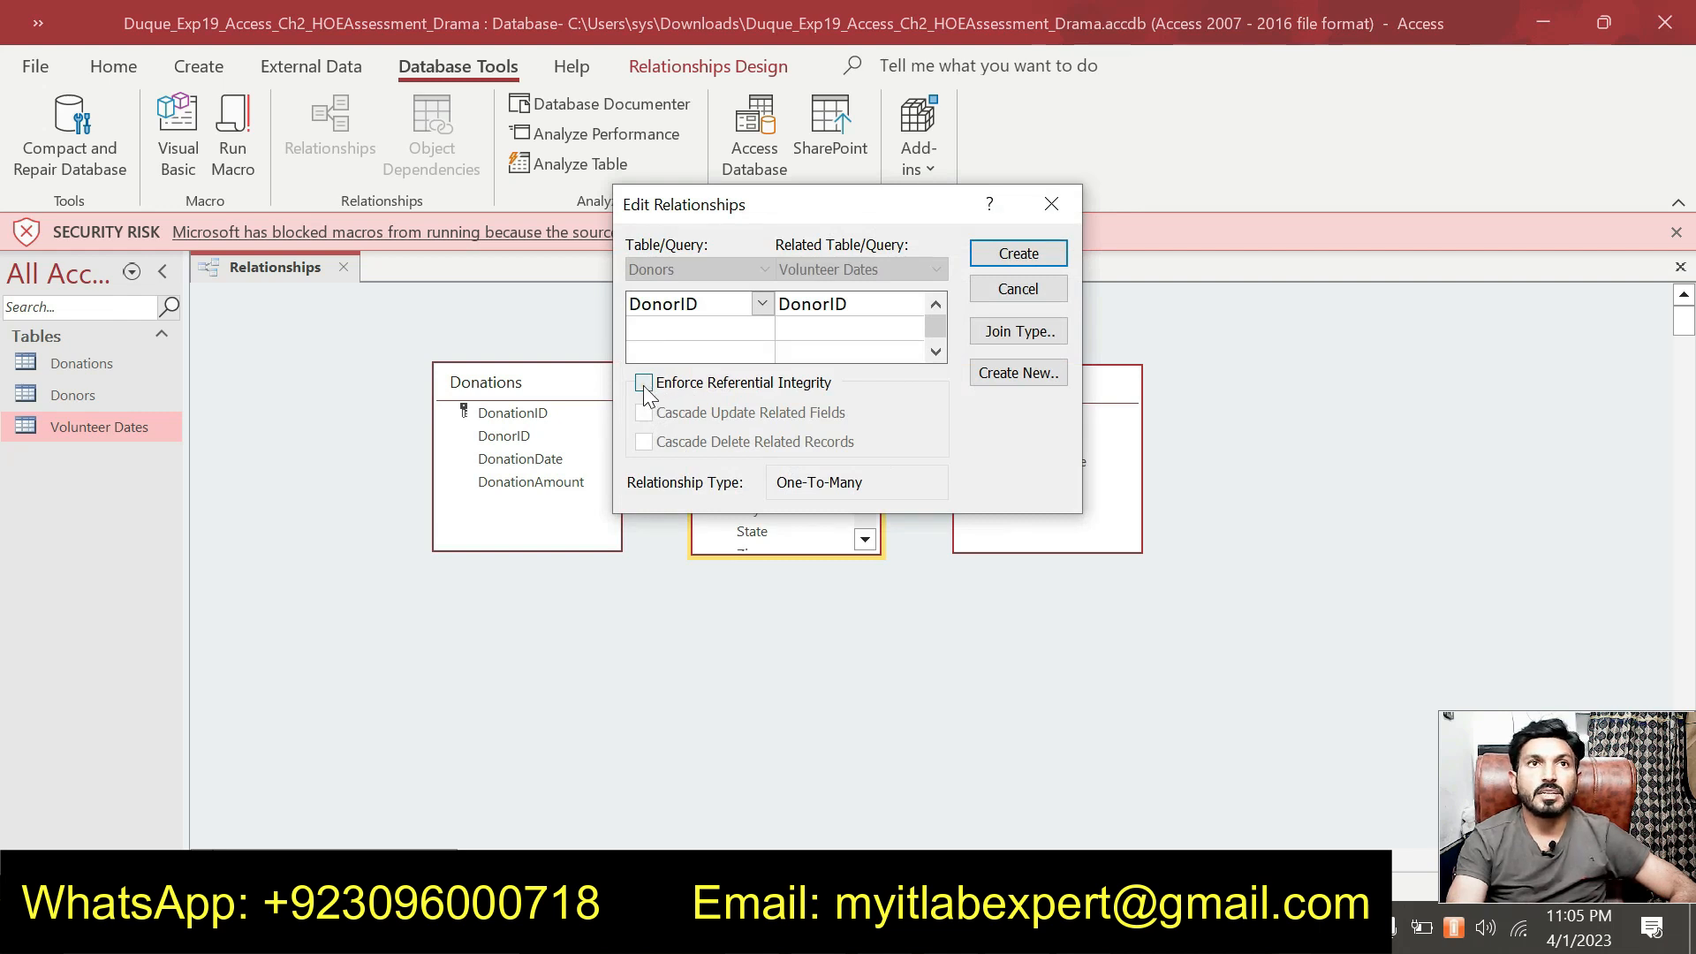
click(643, 385)
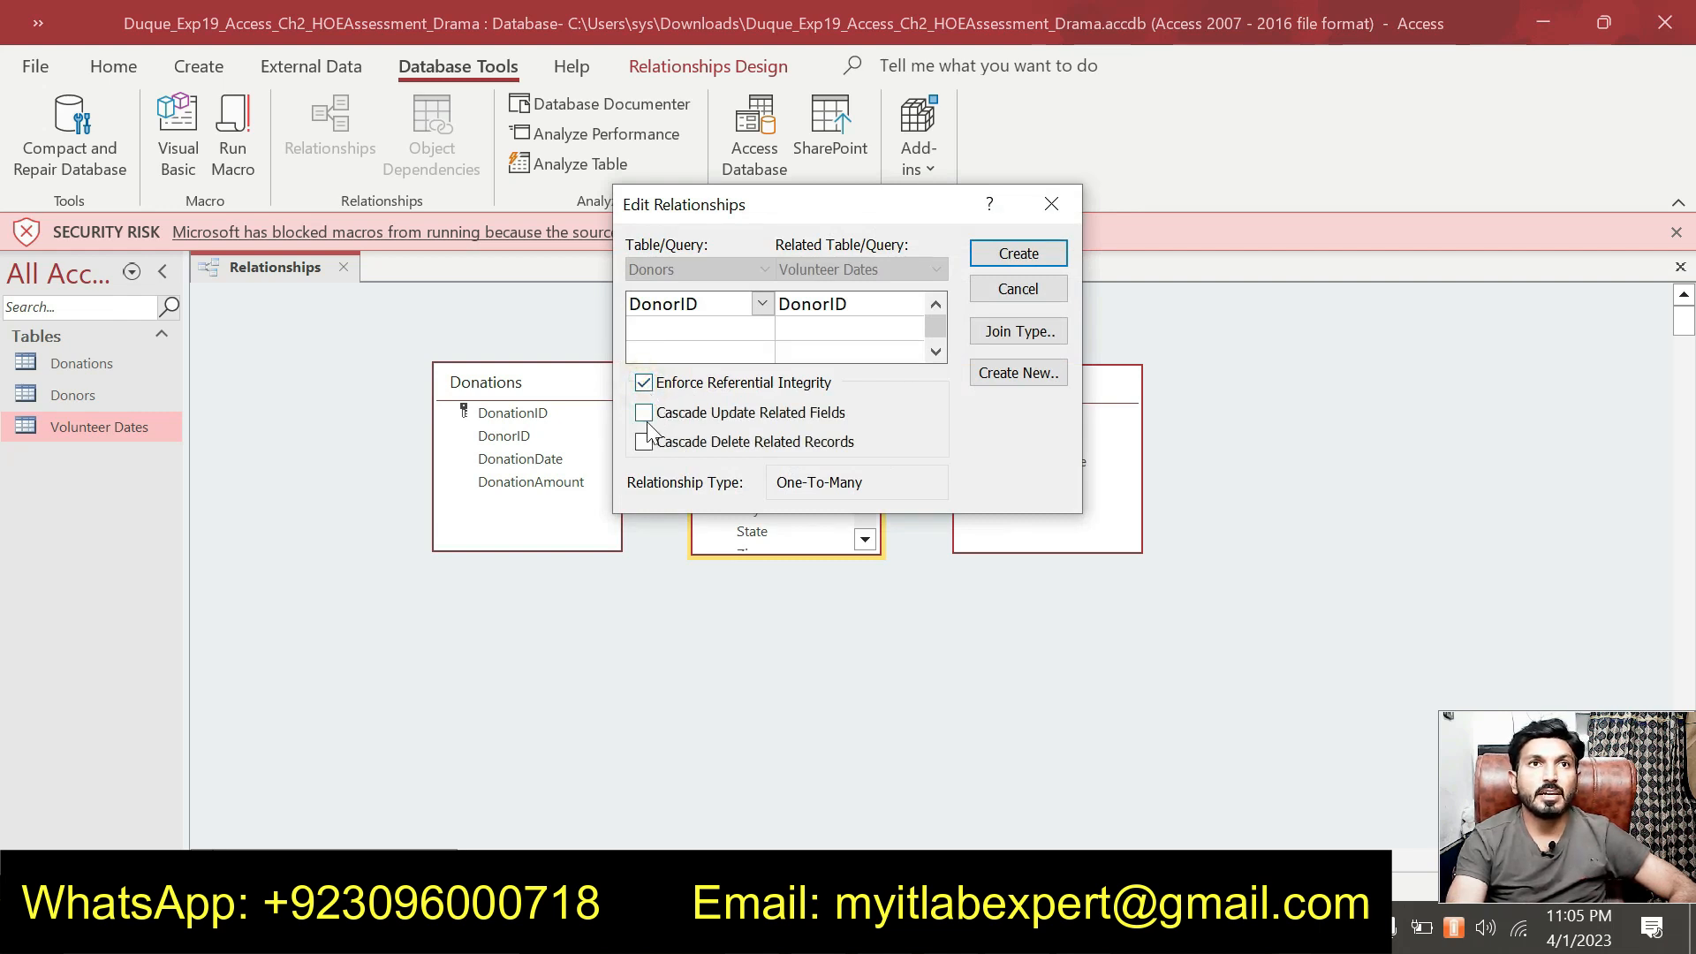
click(644, 412)
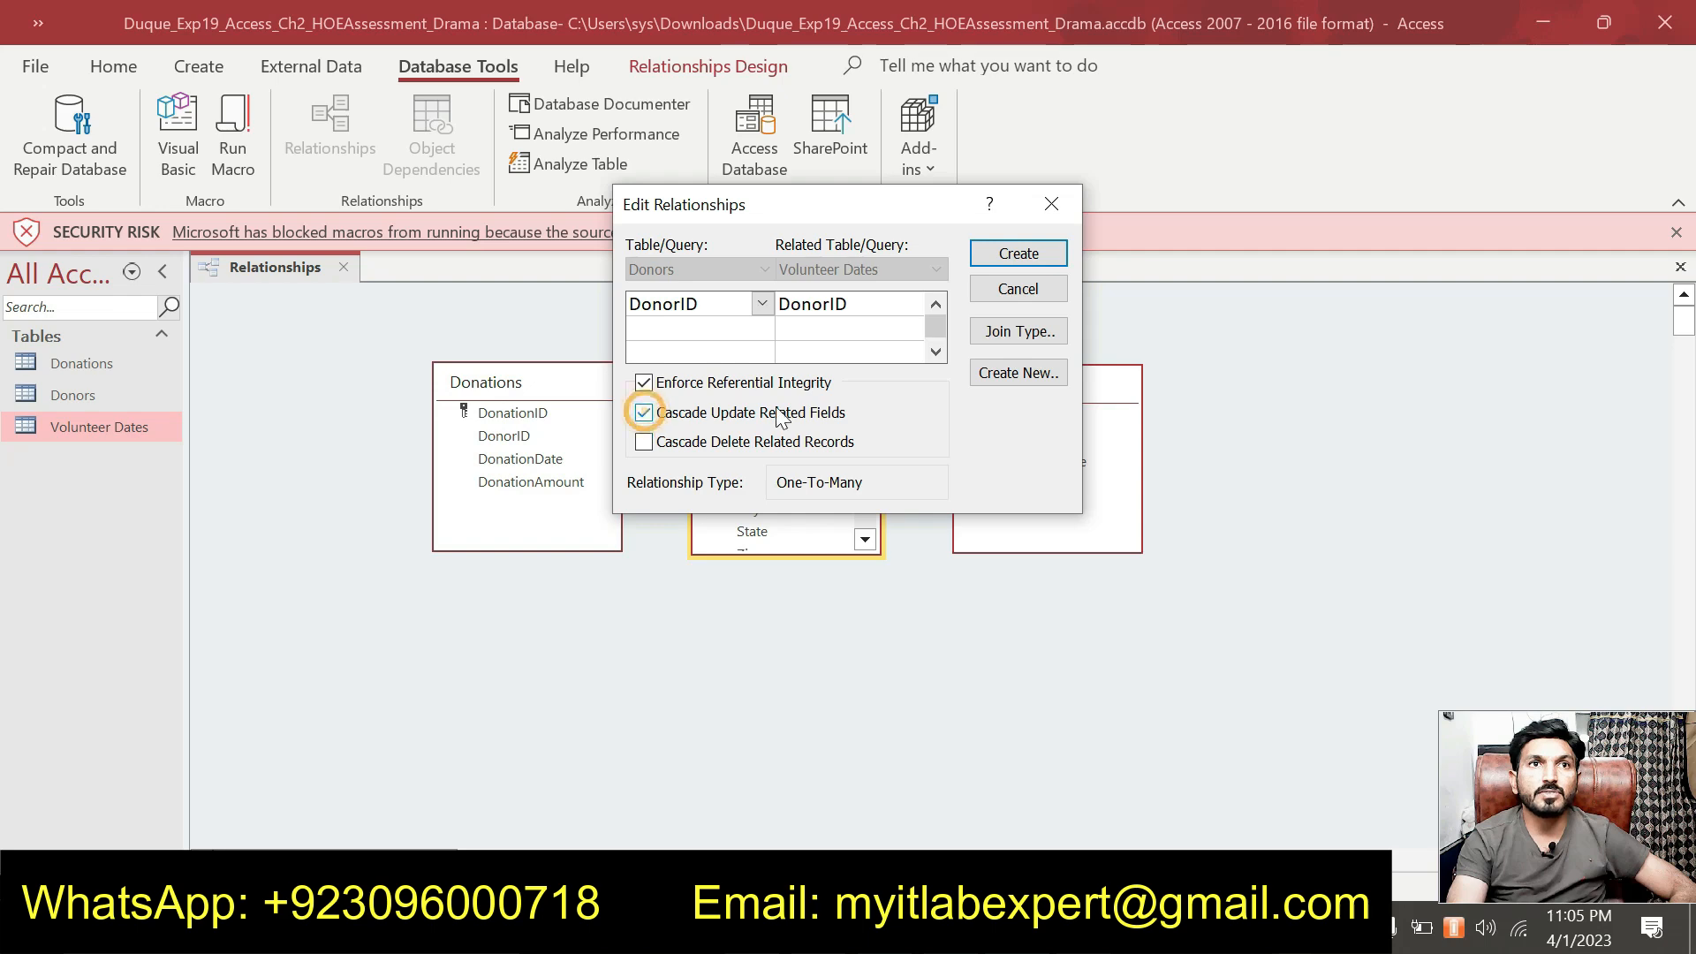
click(1019, 255)
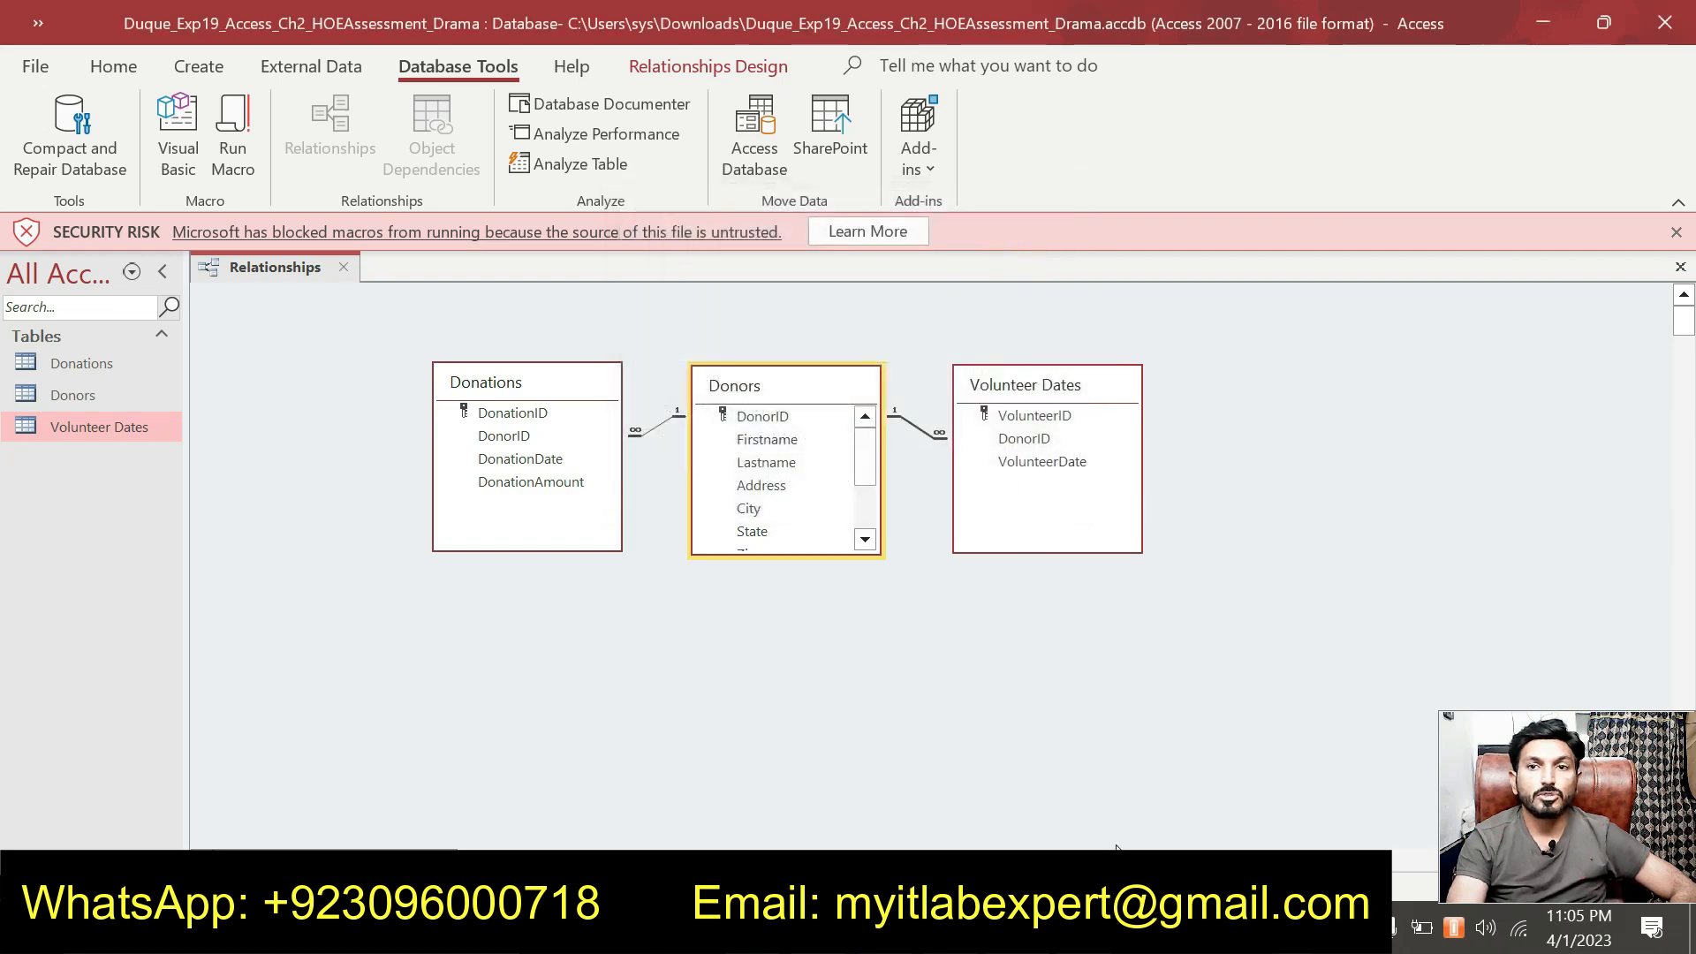
click(998, 928)
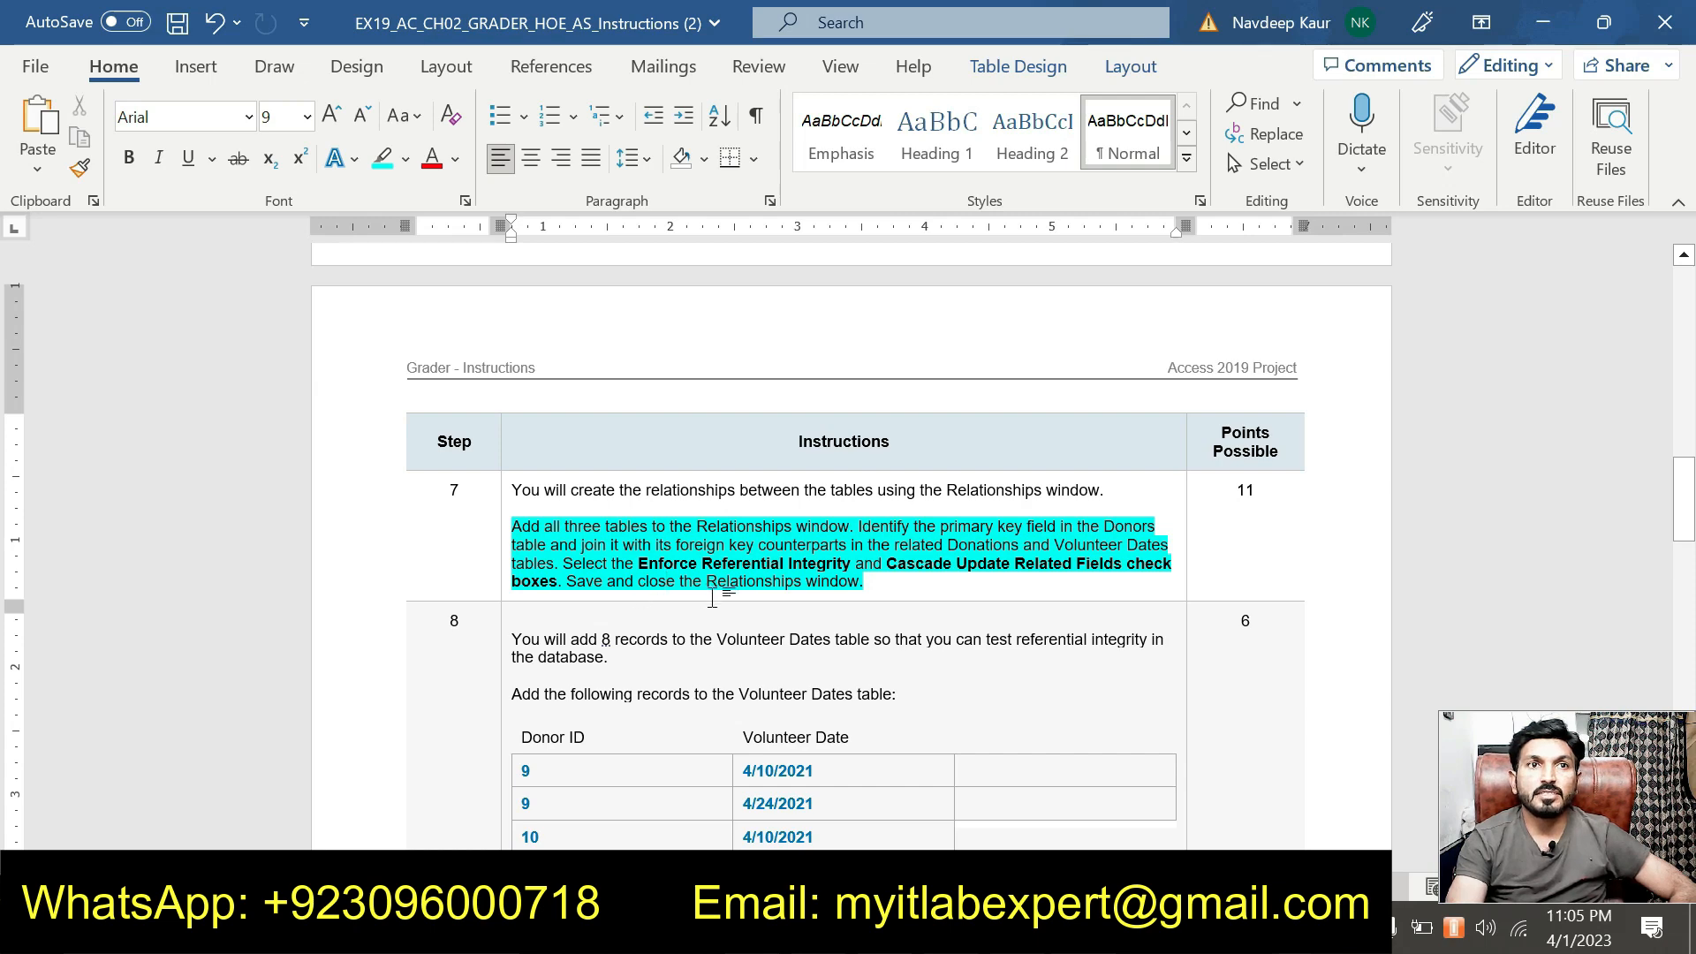
Save and close the Relationships window, then select the finished Step 7 text in Word.
click(998, 927)
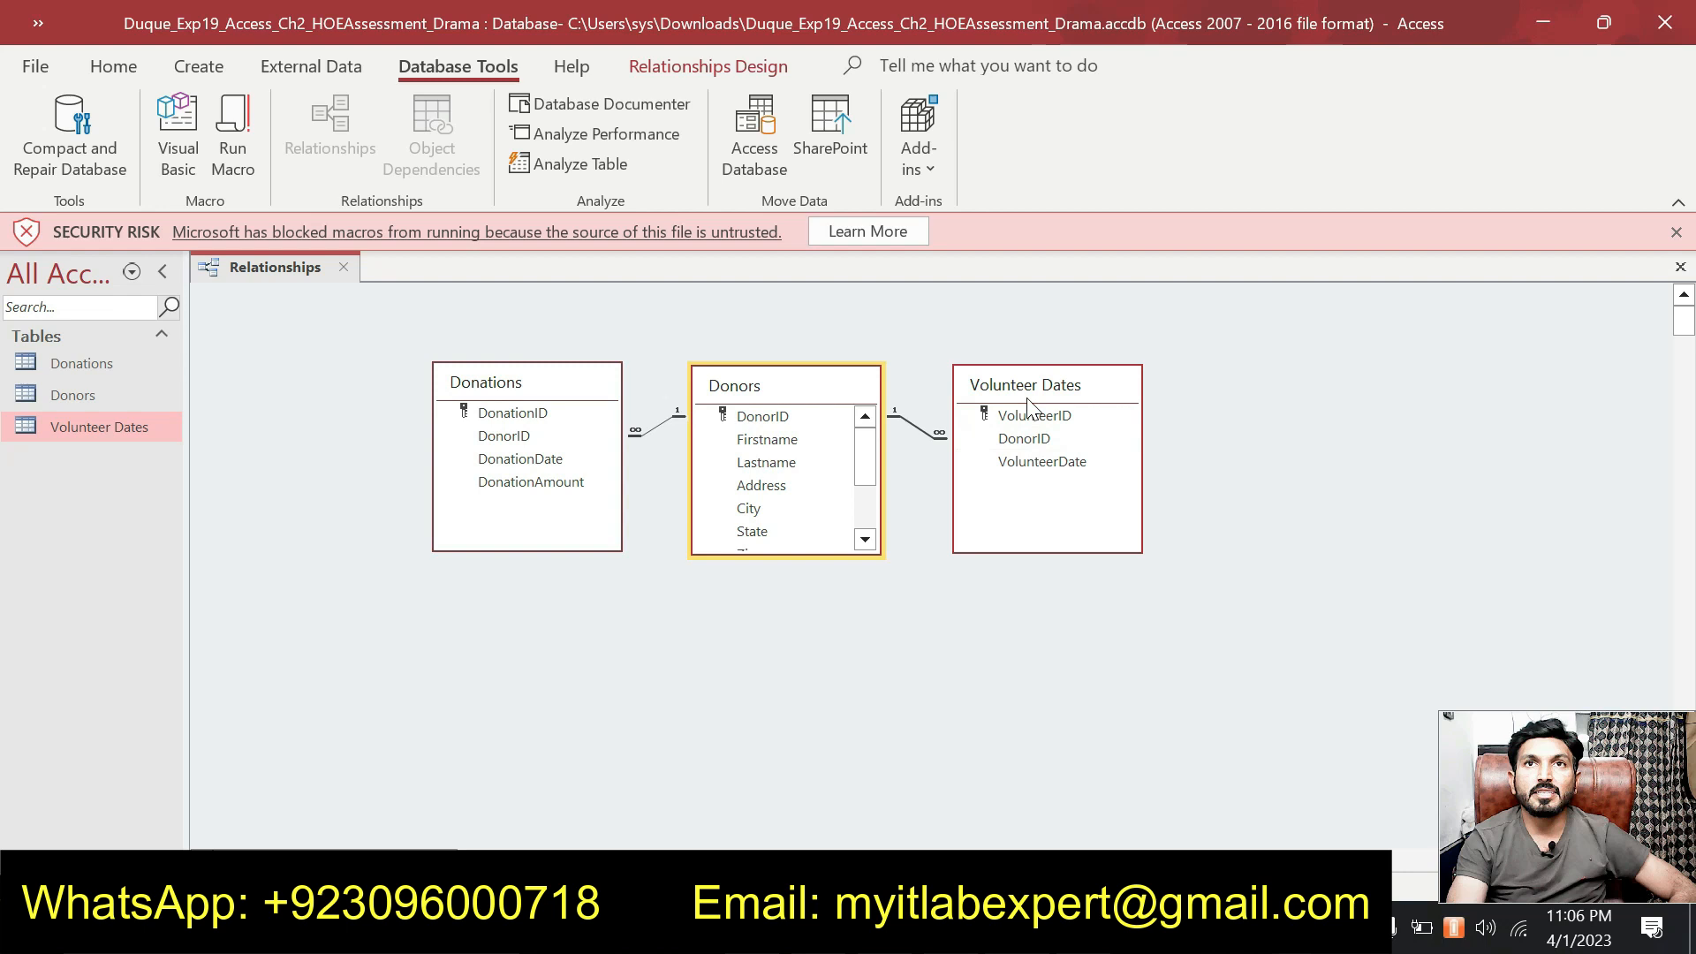
right_click(290, 267)
click(320, 290)
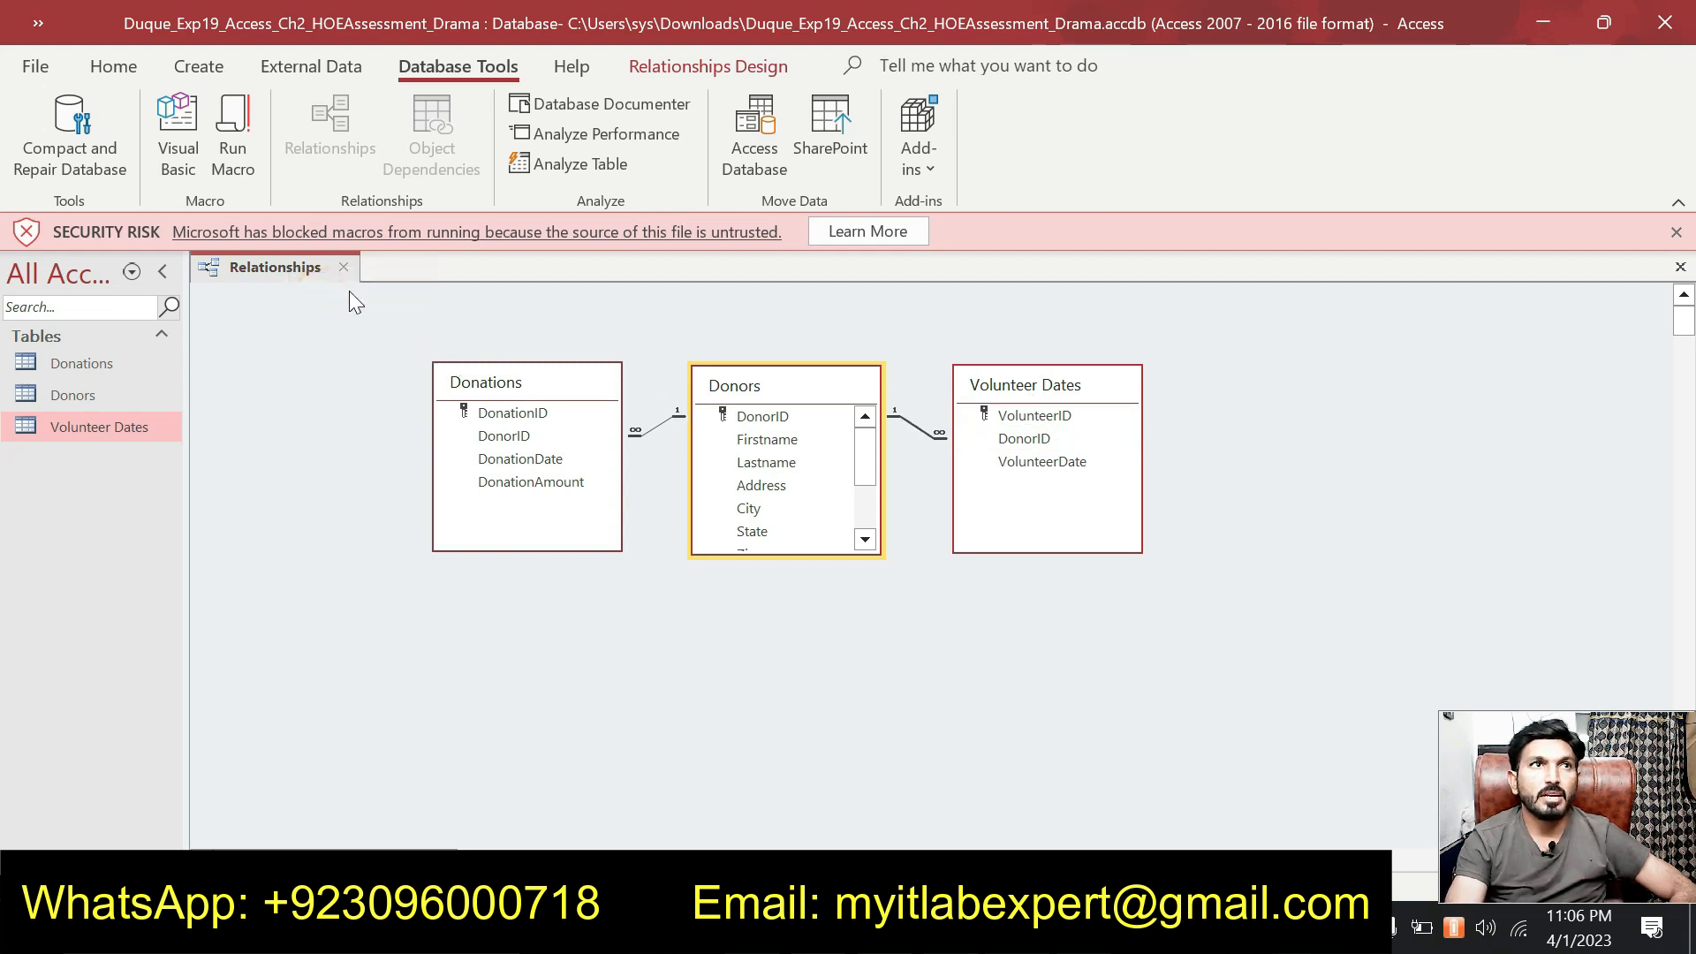
right_click(299, 262)
click(358, 321)
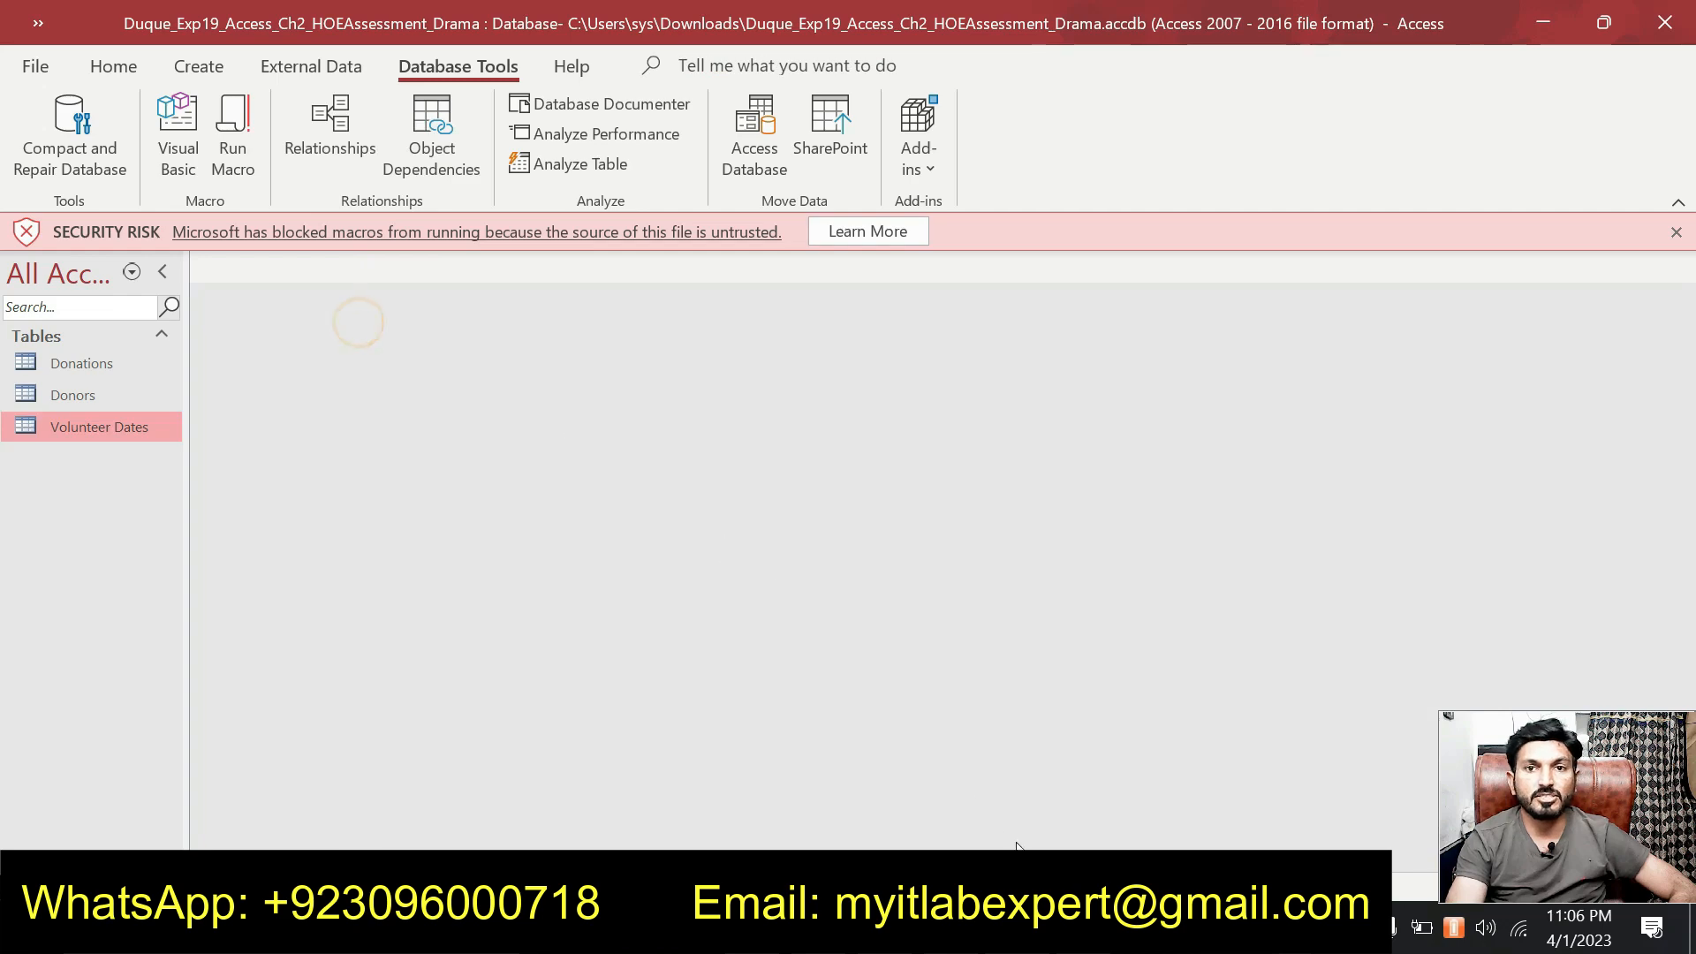
key(alt+Tab)
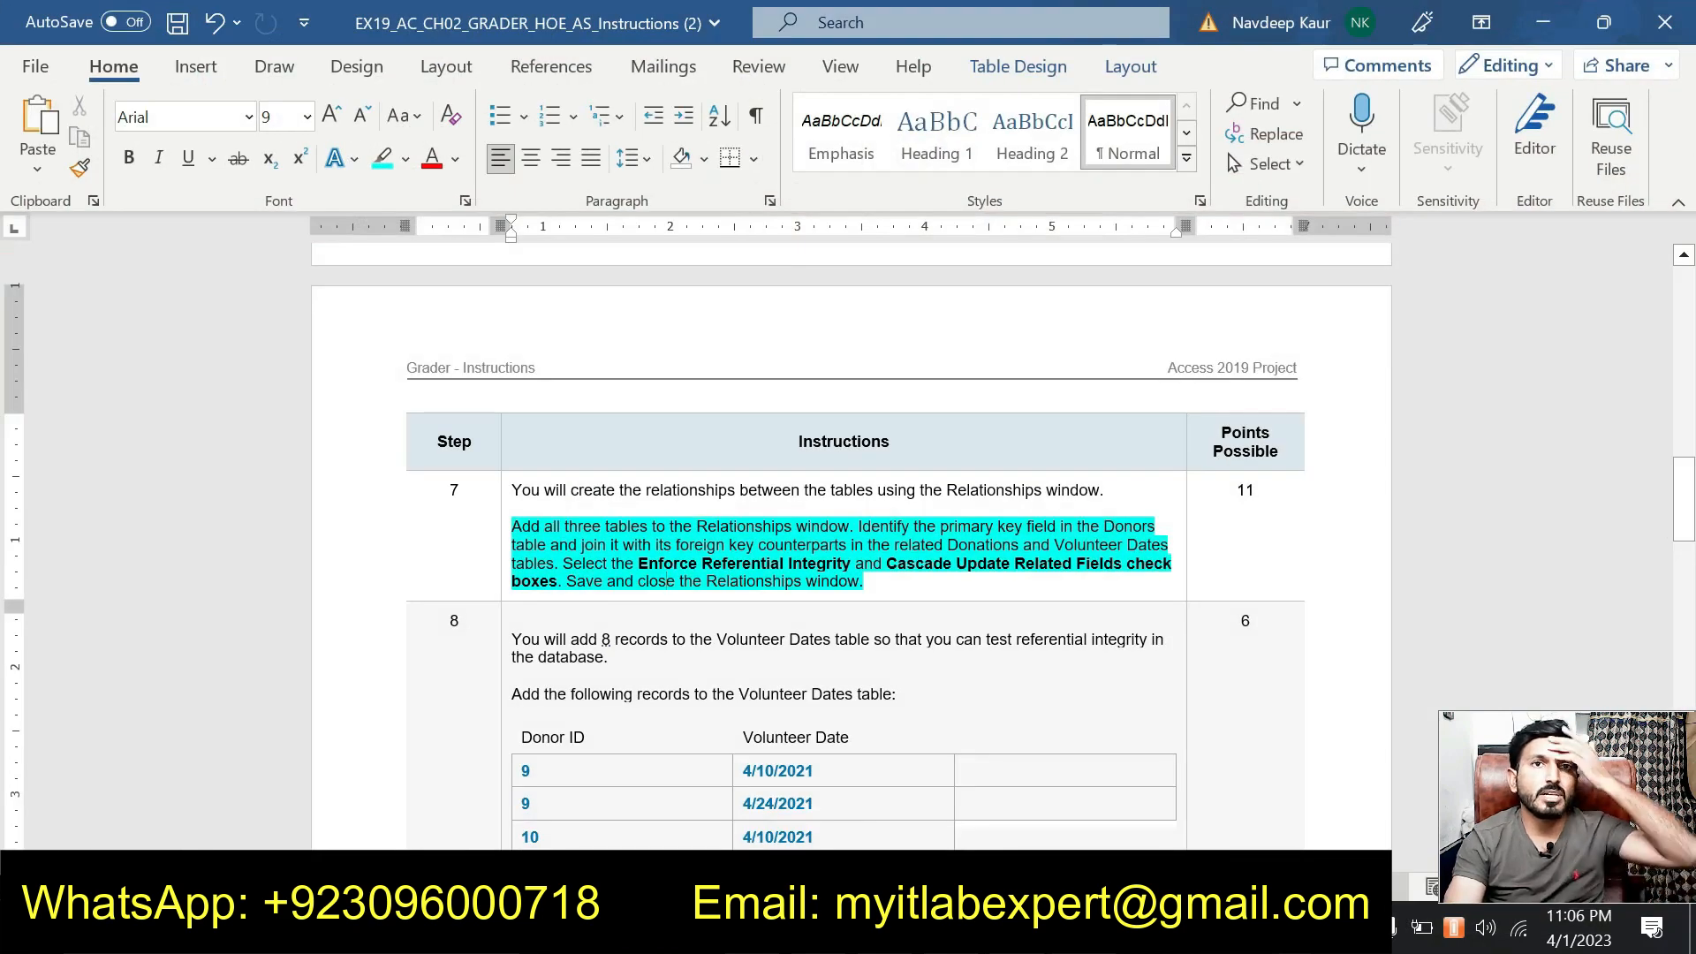
drag(874, 583, 514, 526)
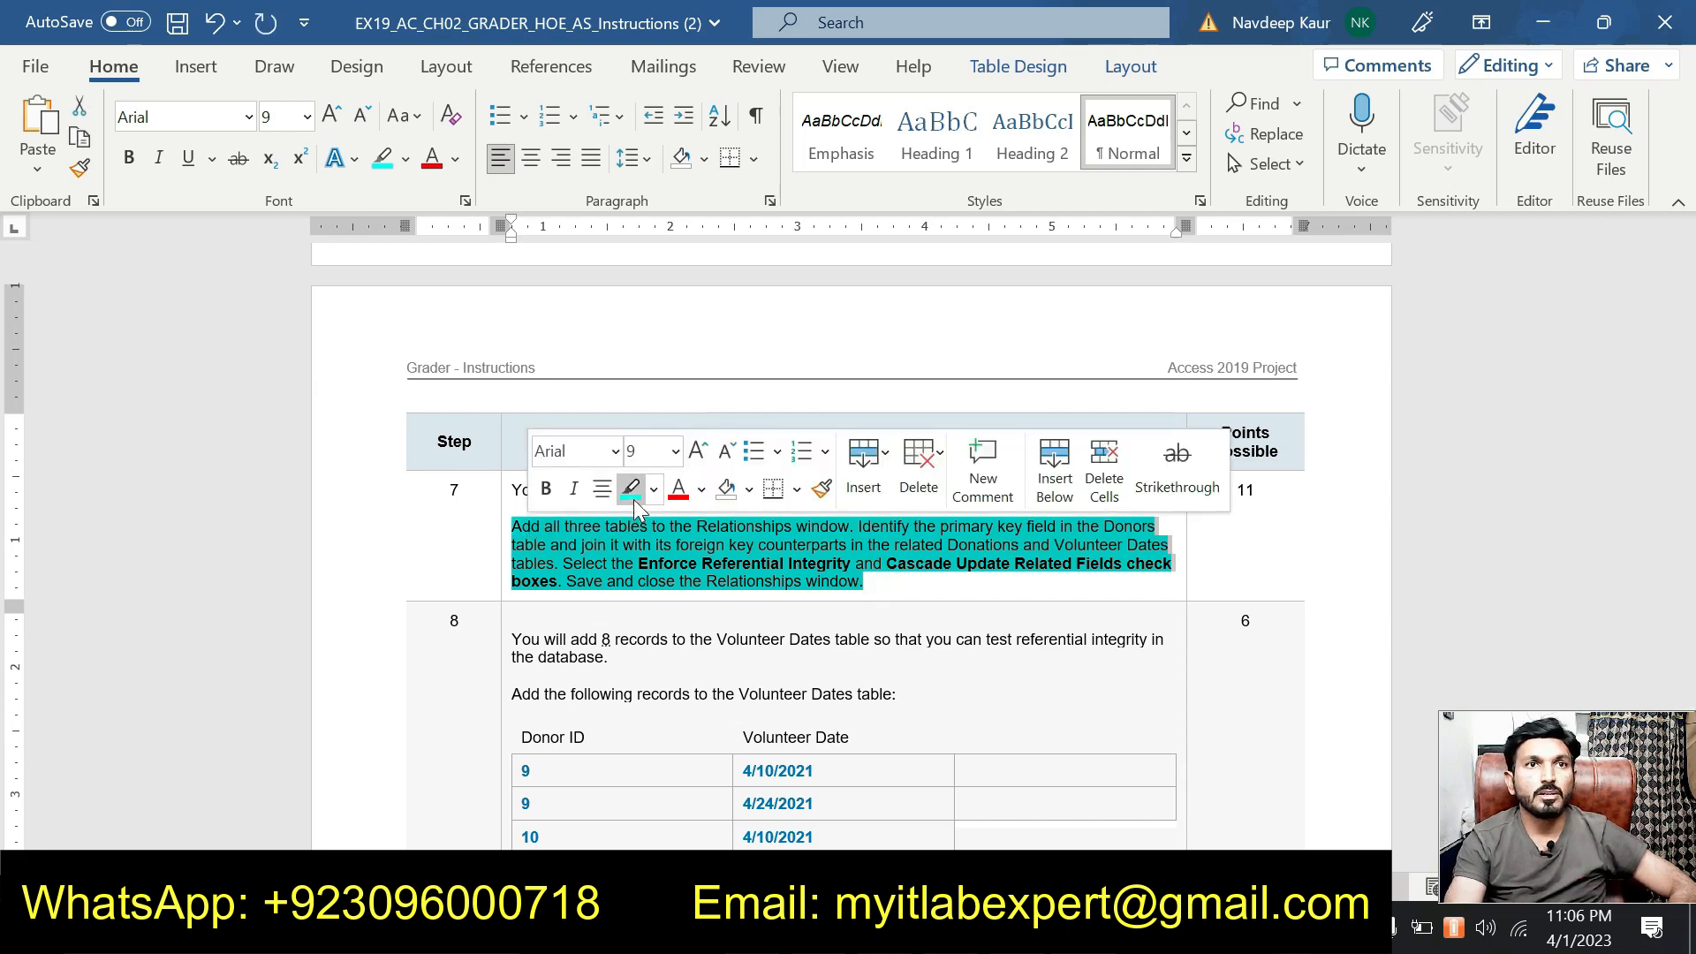
Remove Step 7's highlight and highlight Step 8's opening sentence in cyan.
click(632, 498)
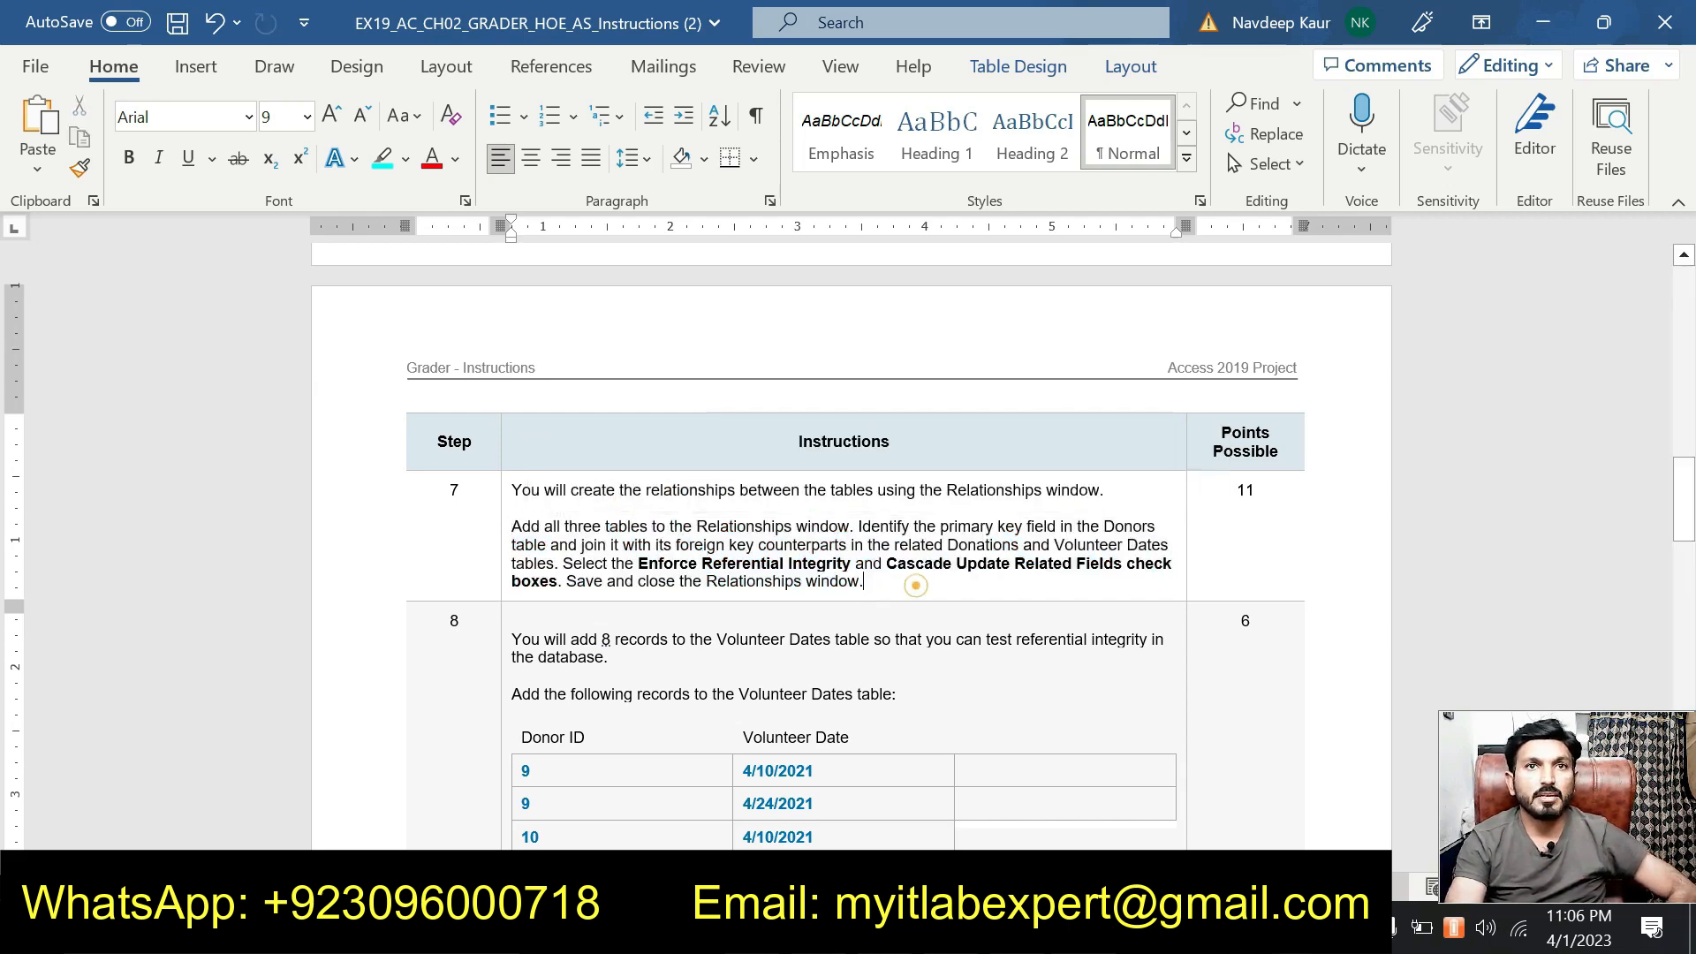
click(916, 585)
scroll(915, 585, down, 2)
scroll(916, 585, down, 1)
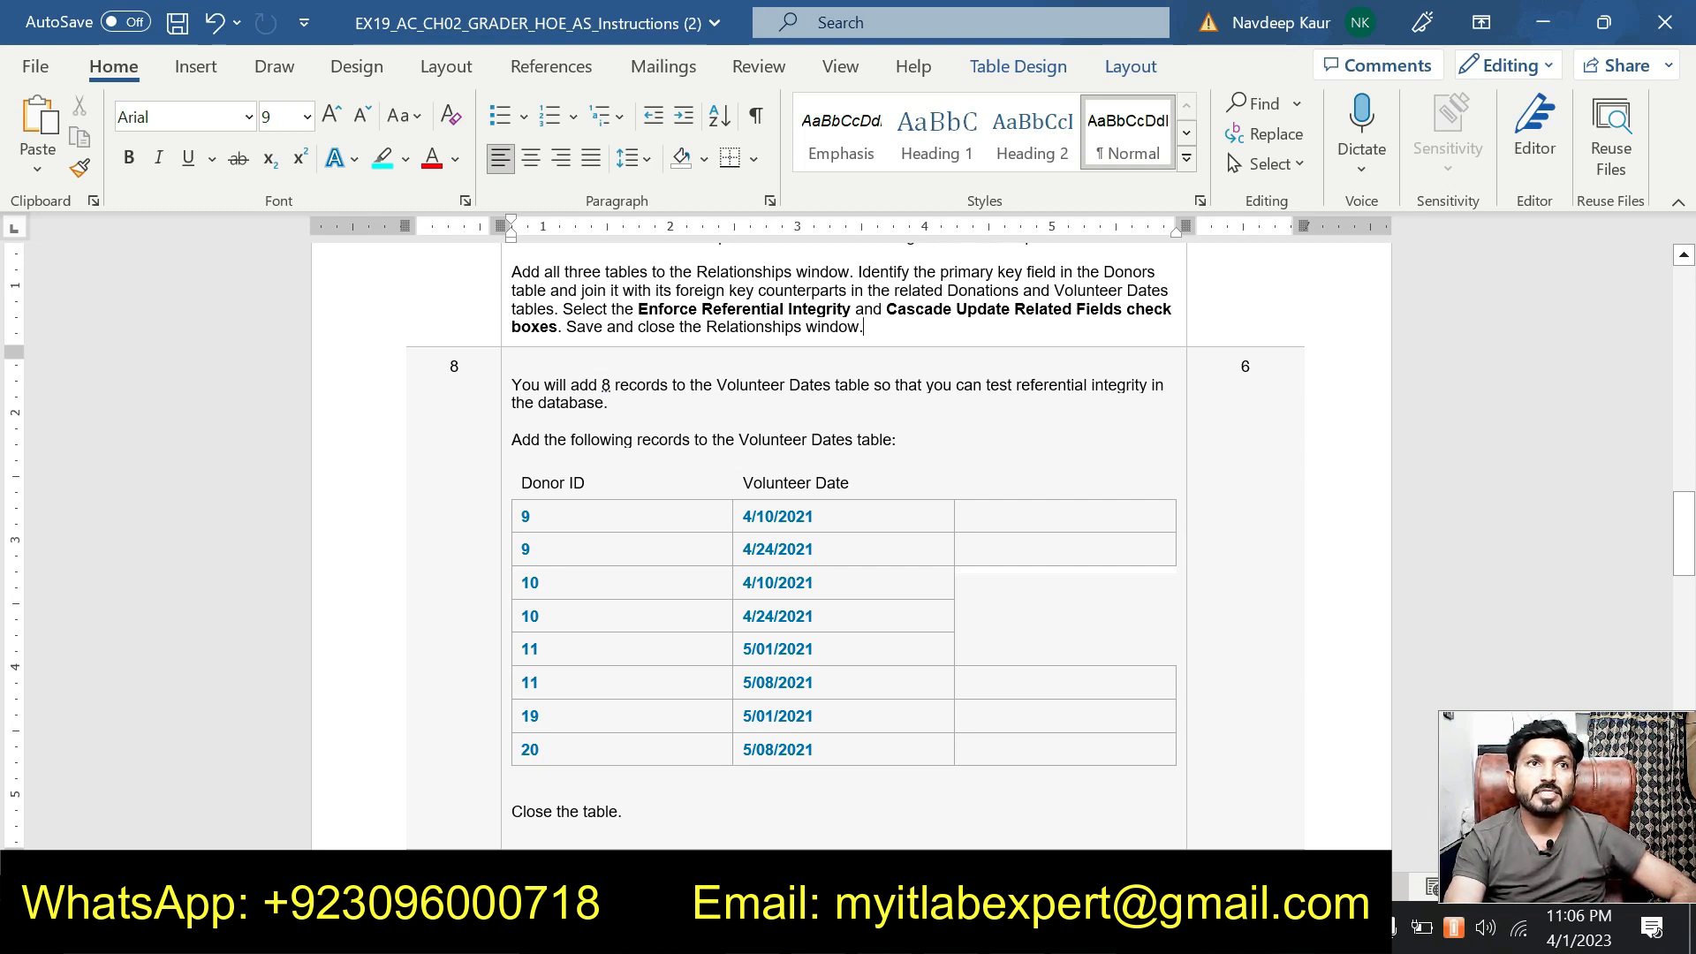
drag(513, 386, 629, 402)
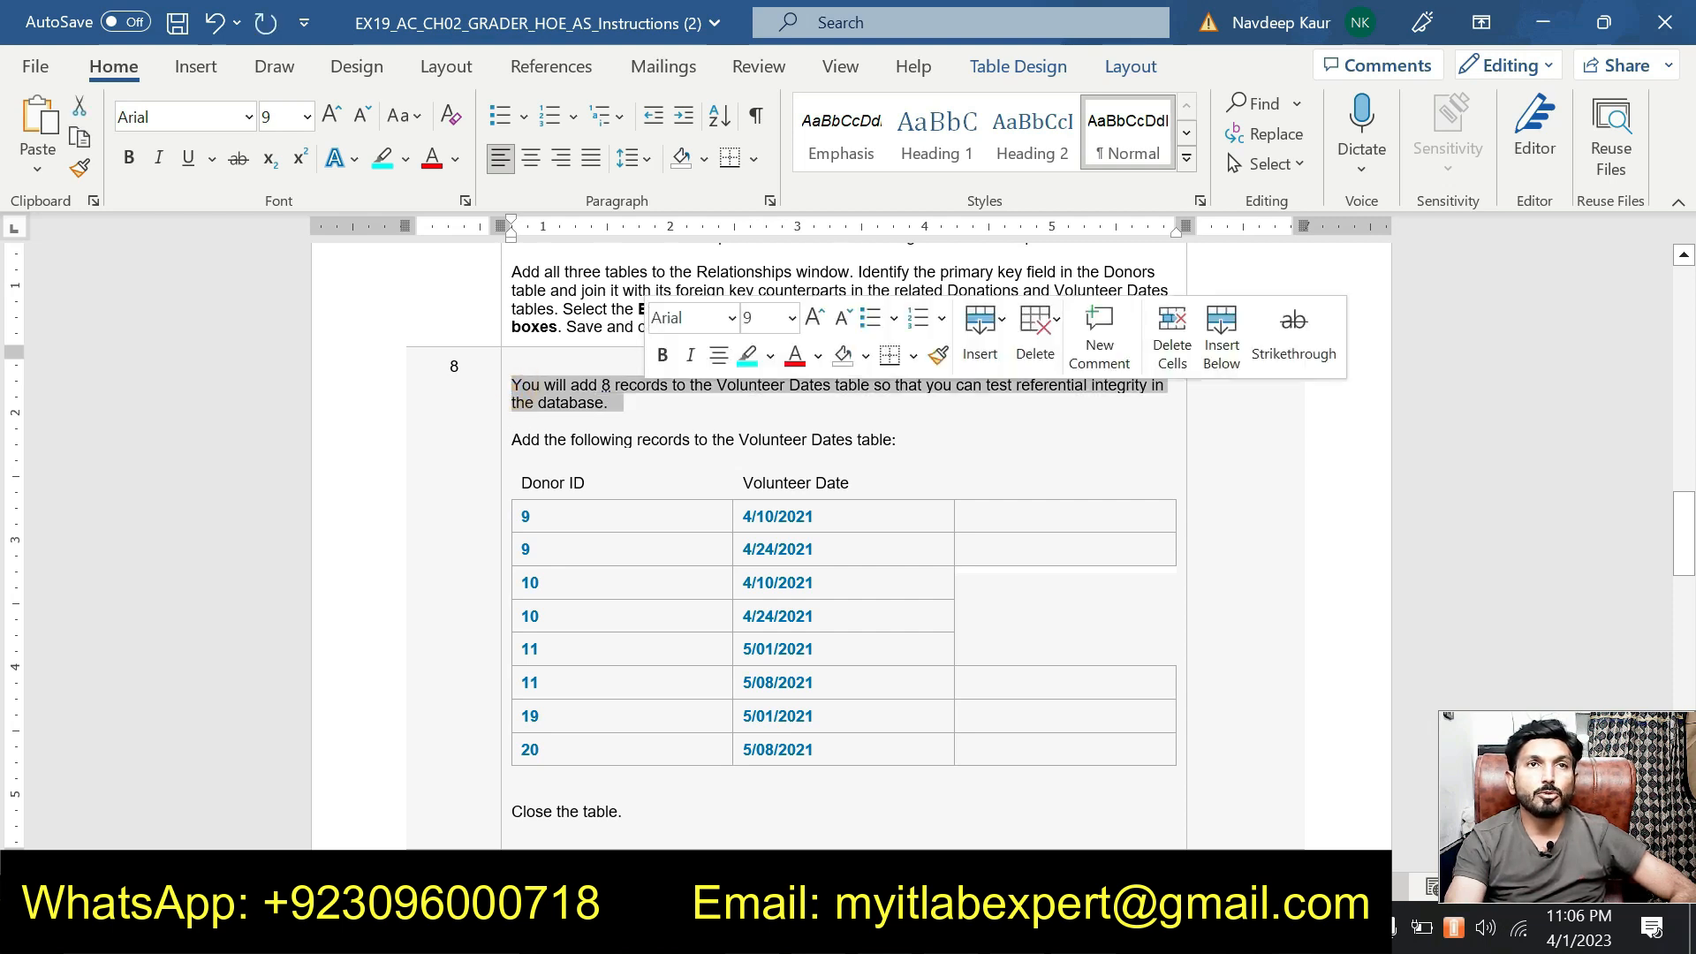
click(744, 355)
click(725, 416)
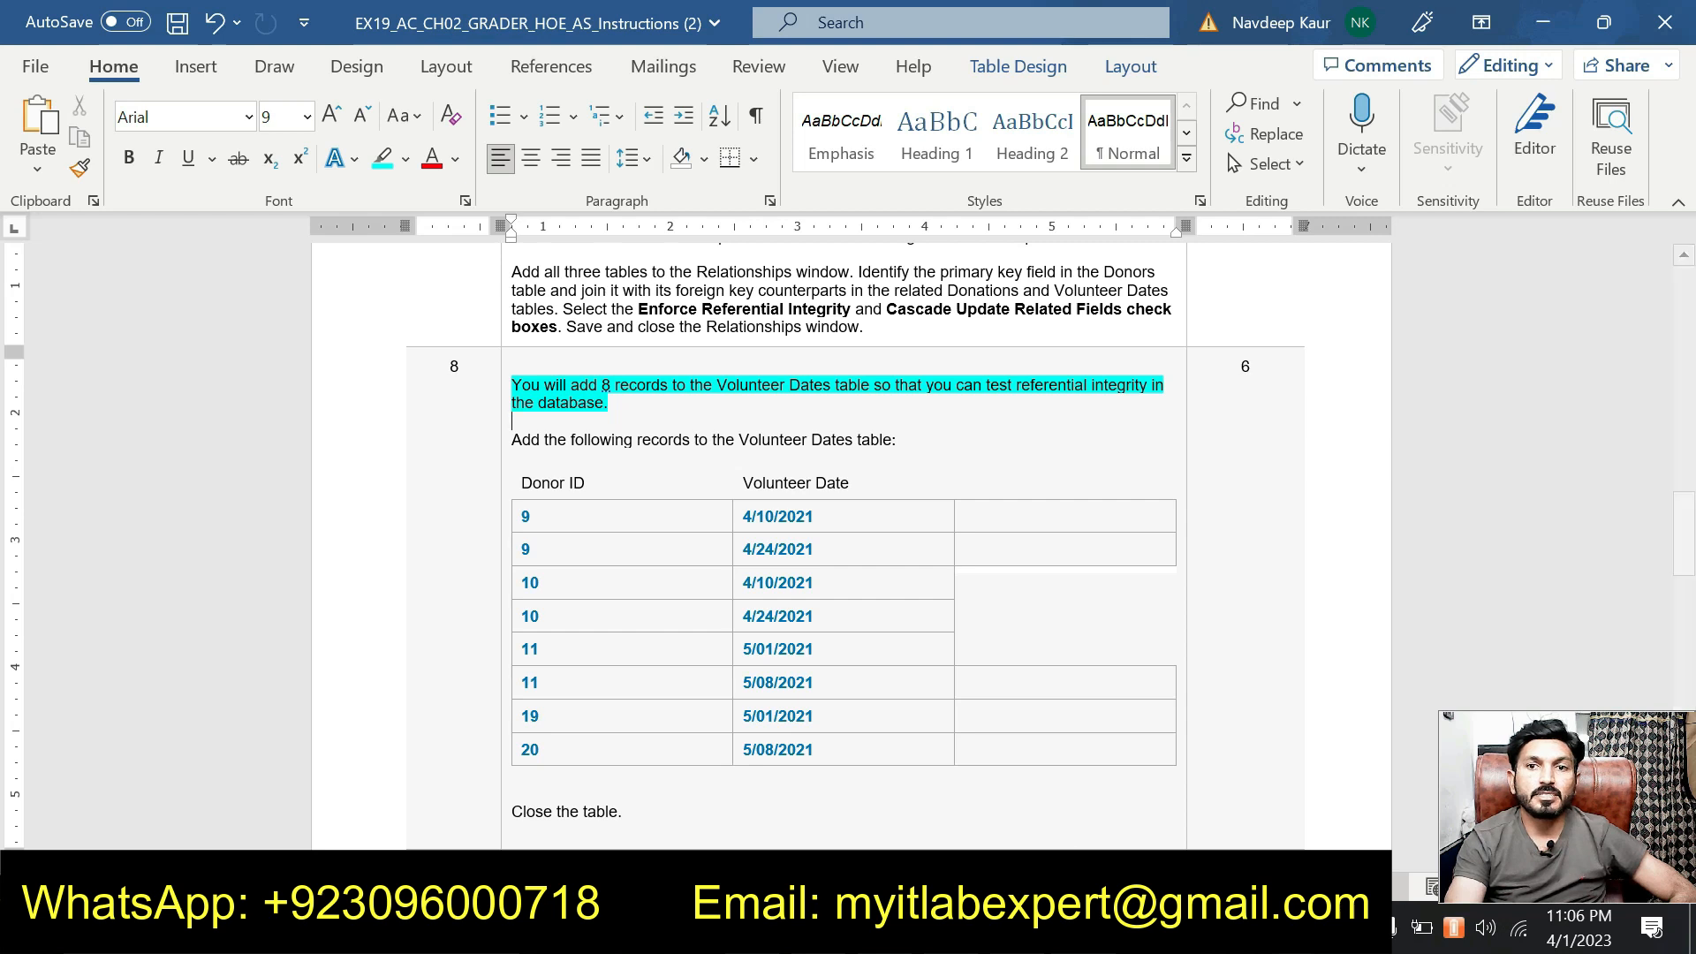
click(841, 925)
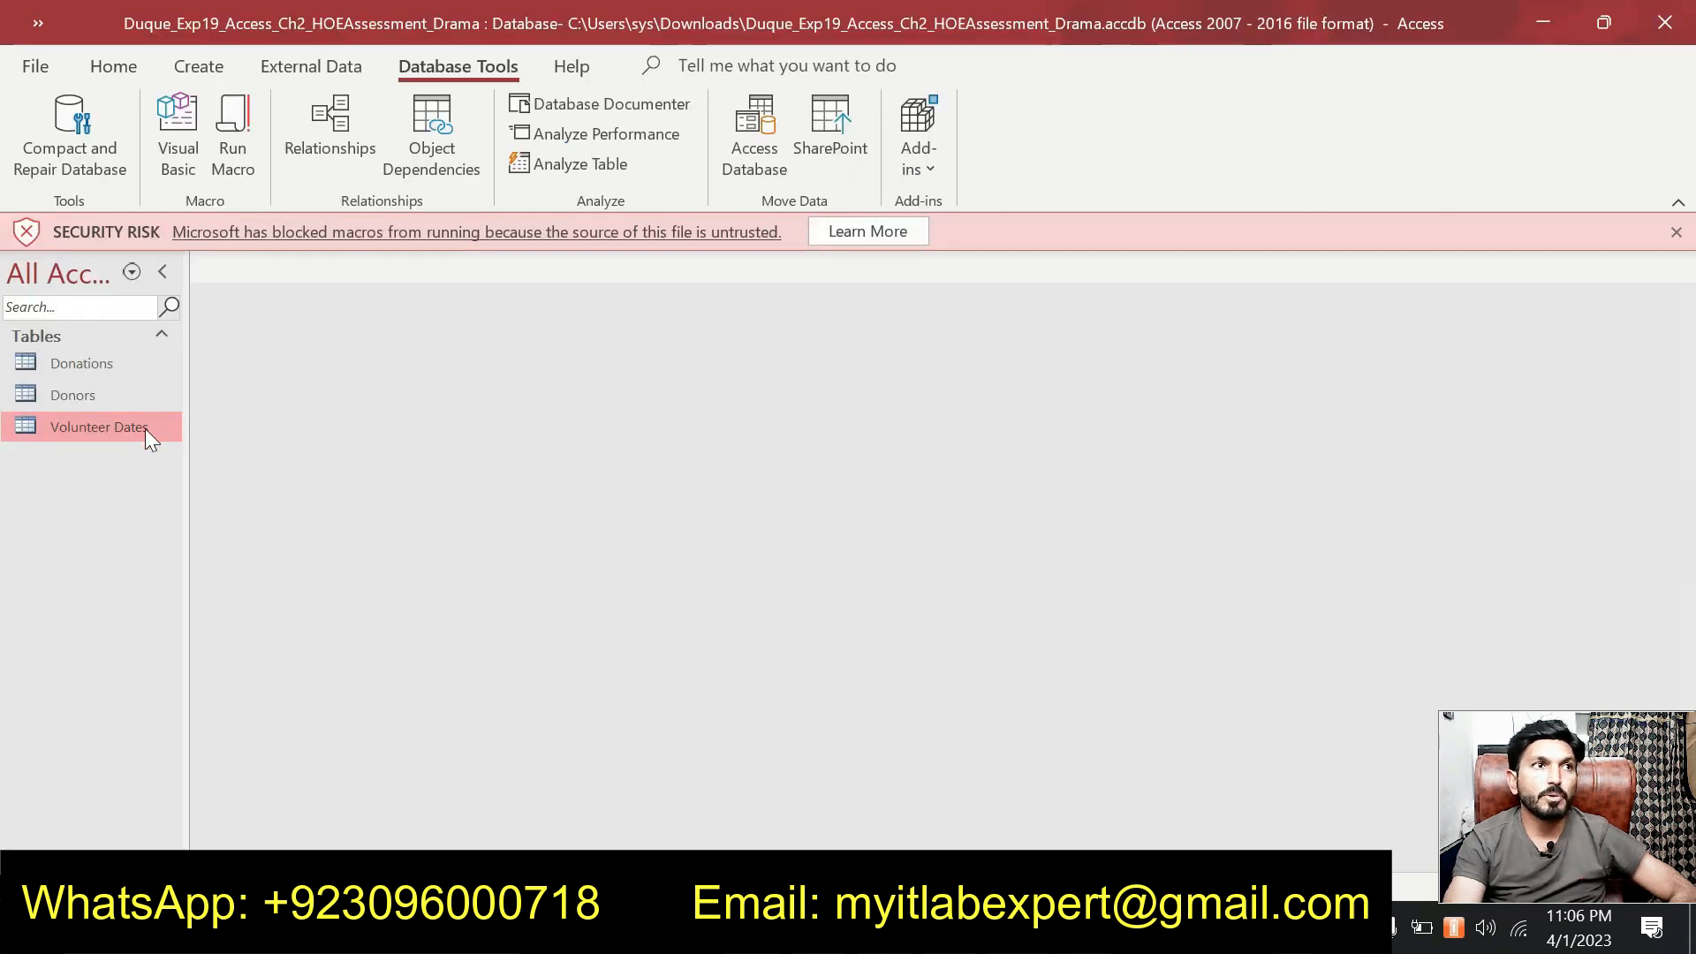
Open Volunteer Dates and enter Donor ID 9 dated 4/10/2021, copying the date from Word.
double_click(99, 427)
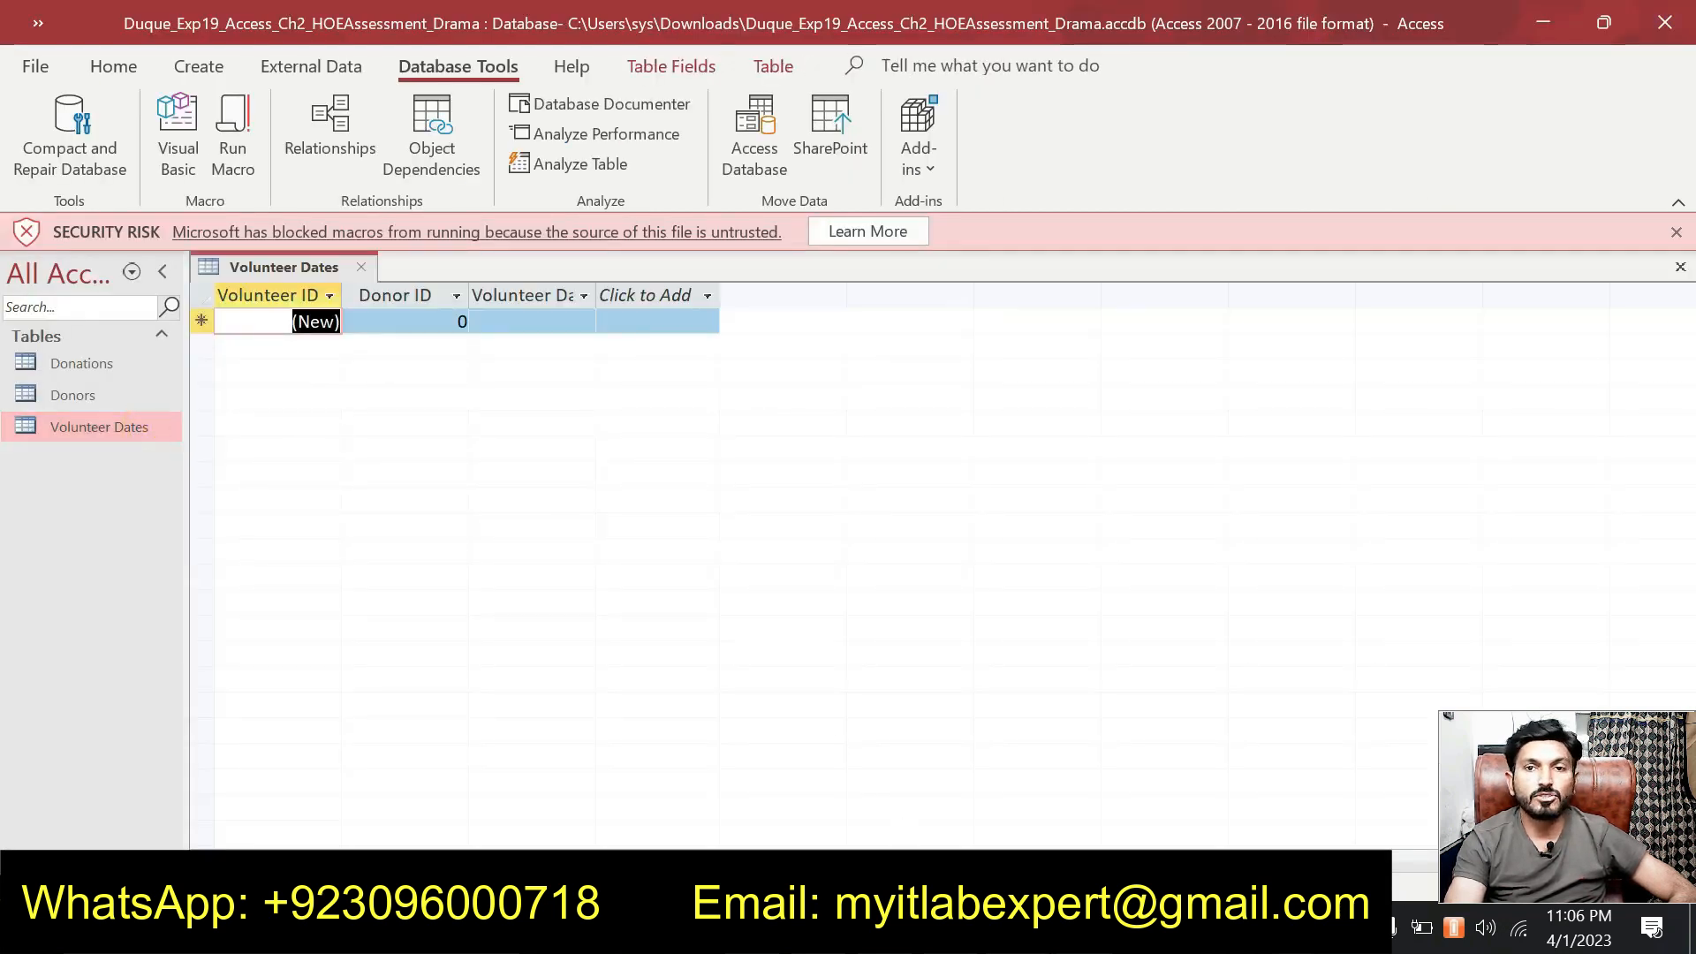
key(alt+Tab)
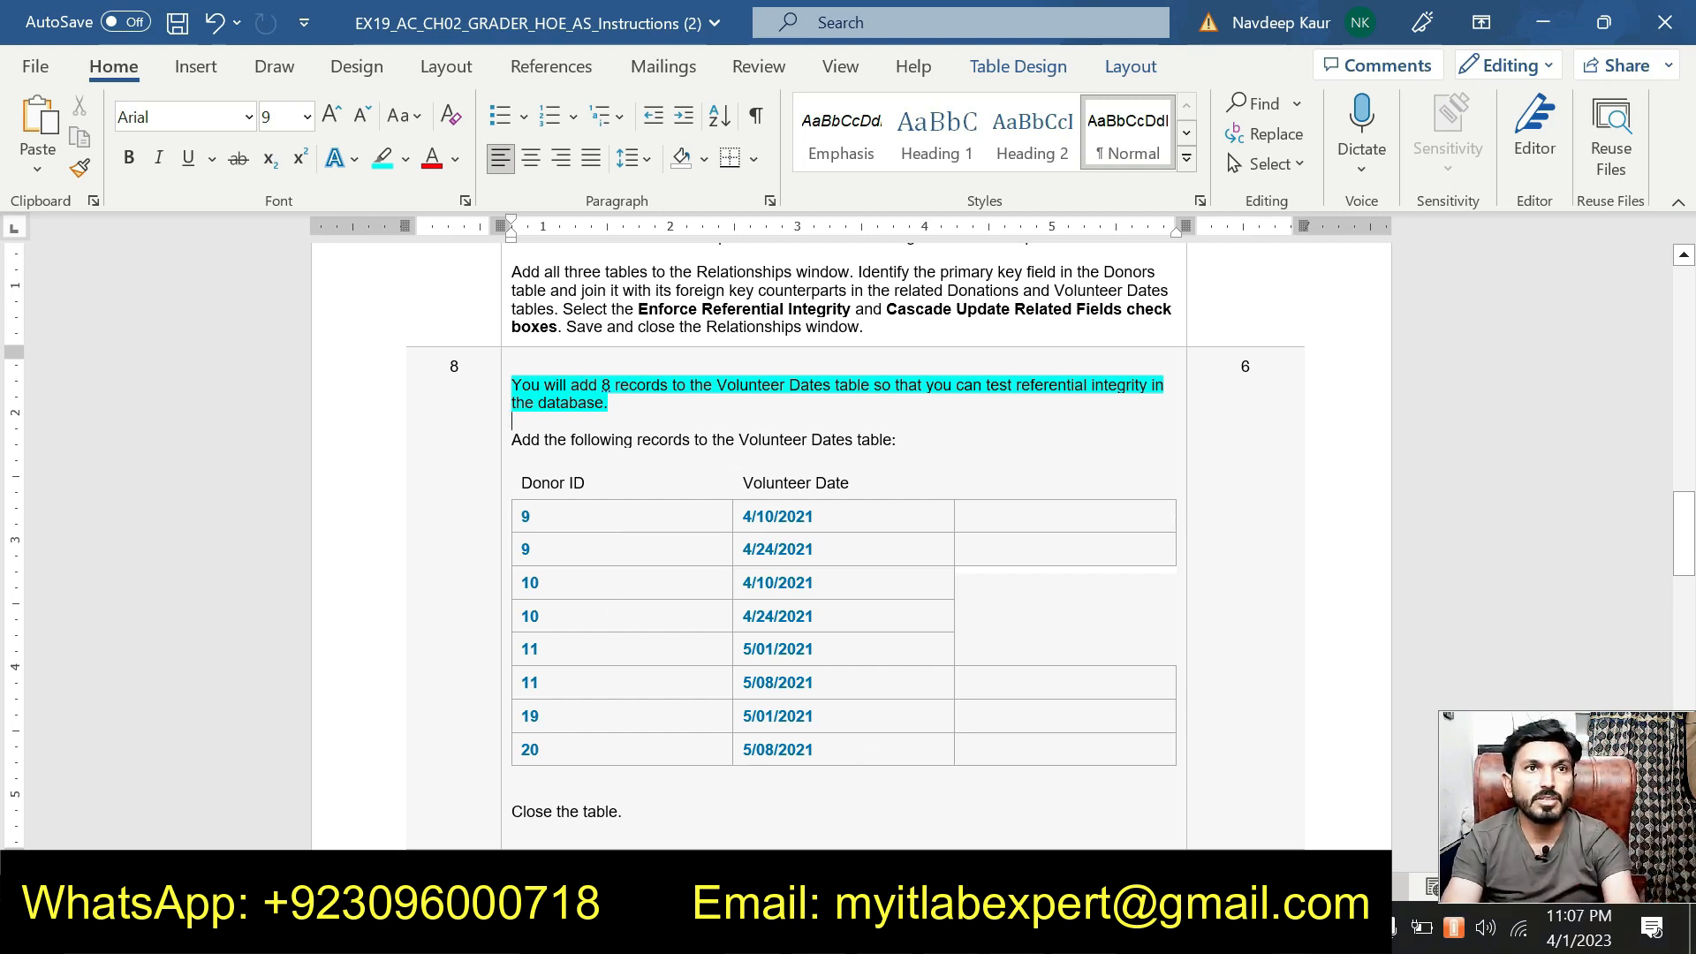
key(alt+Tab)
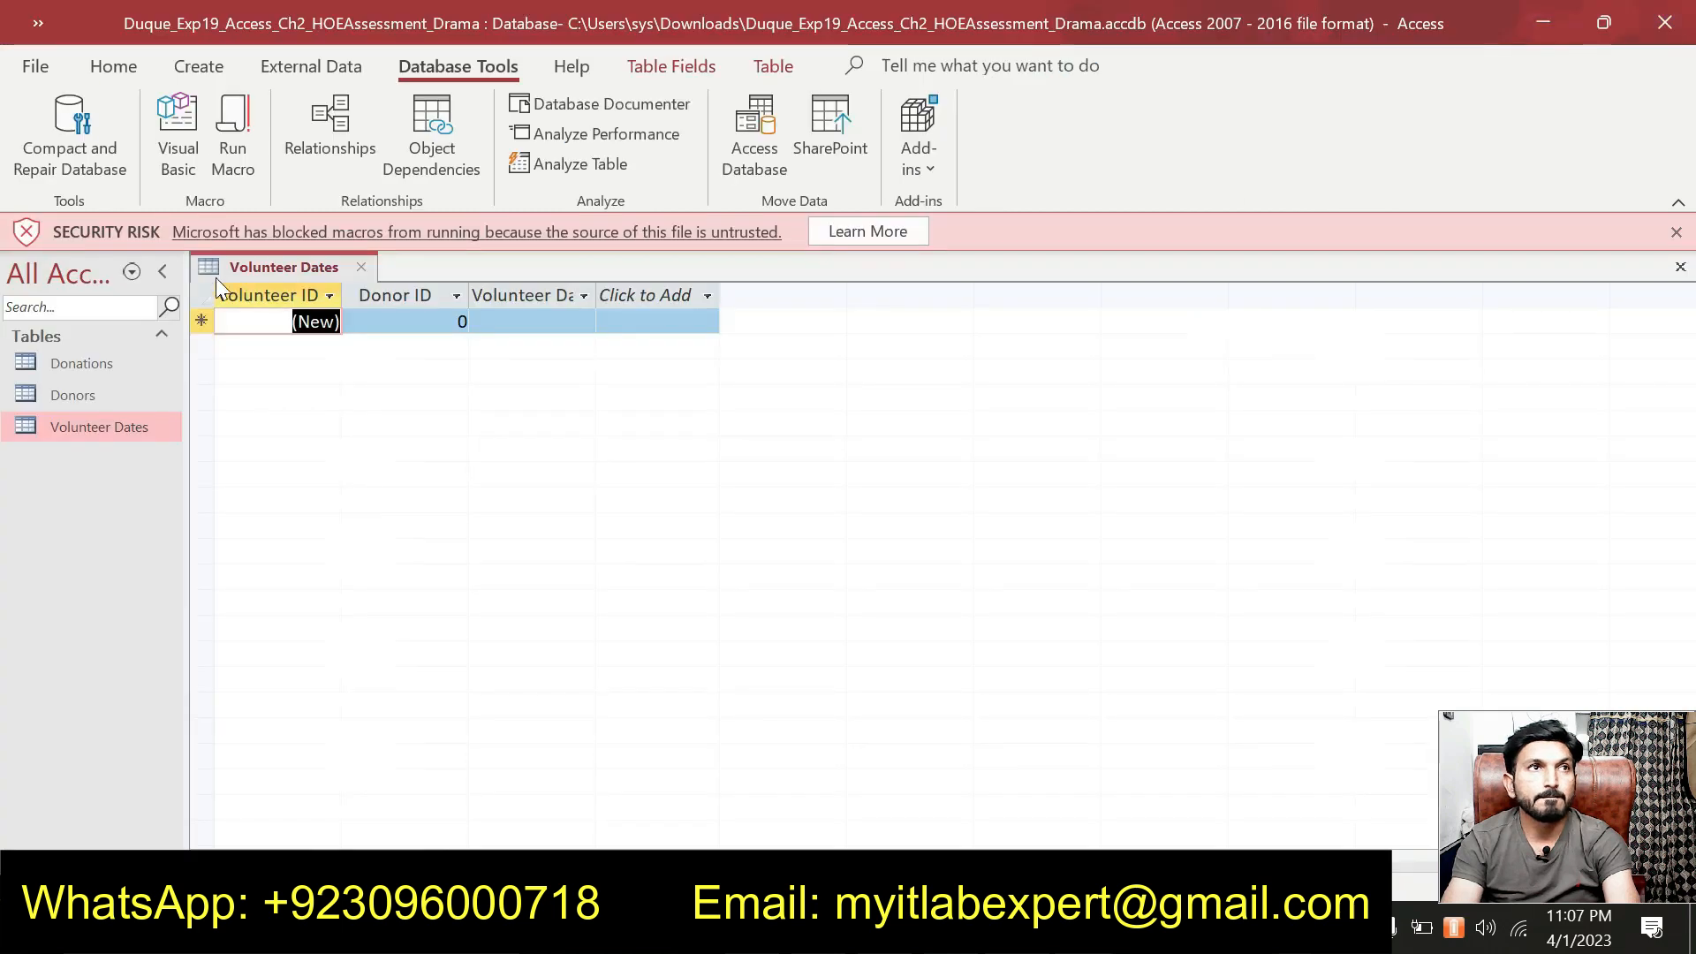
key(Tab)
click(405, 318)
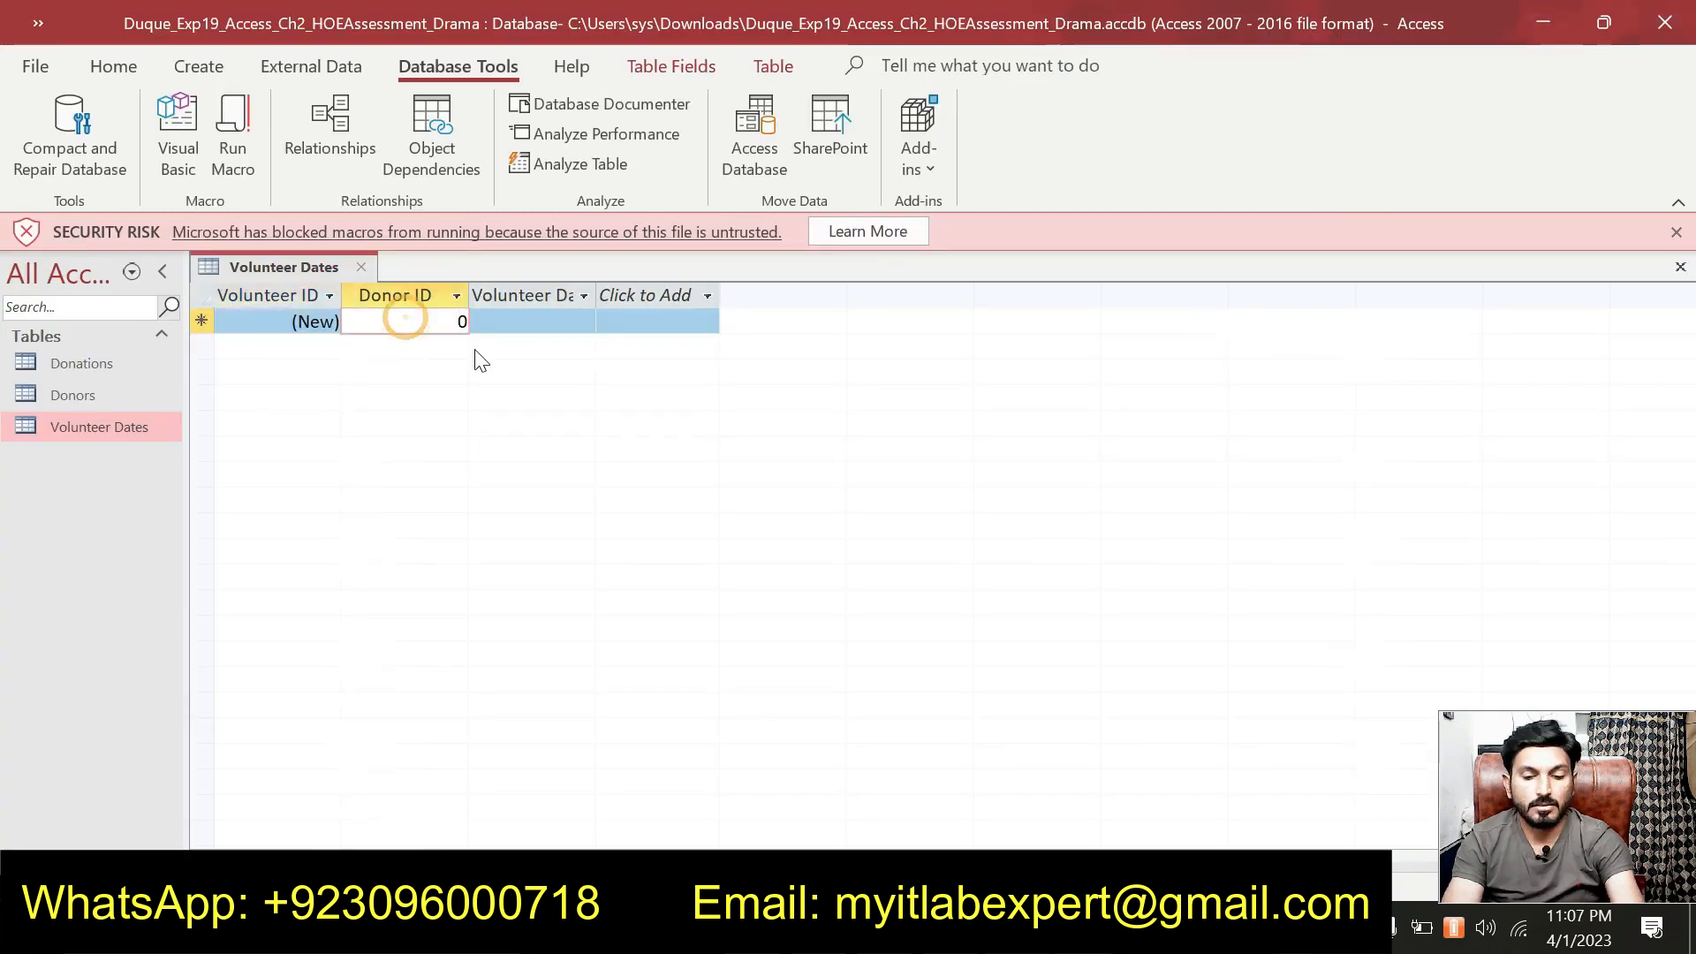
key(BackSpace)
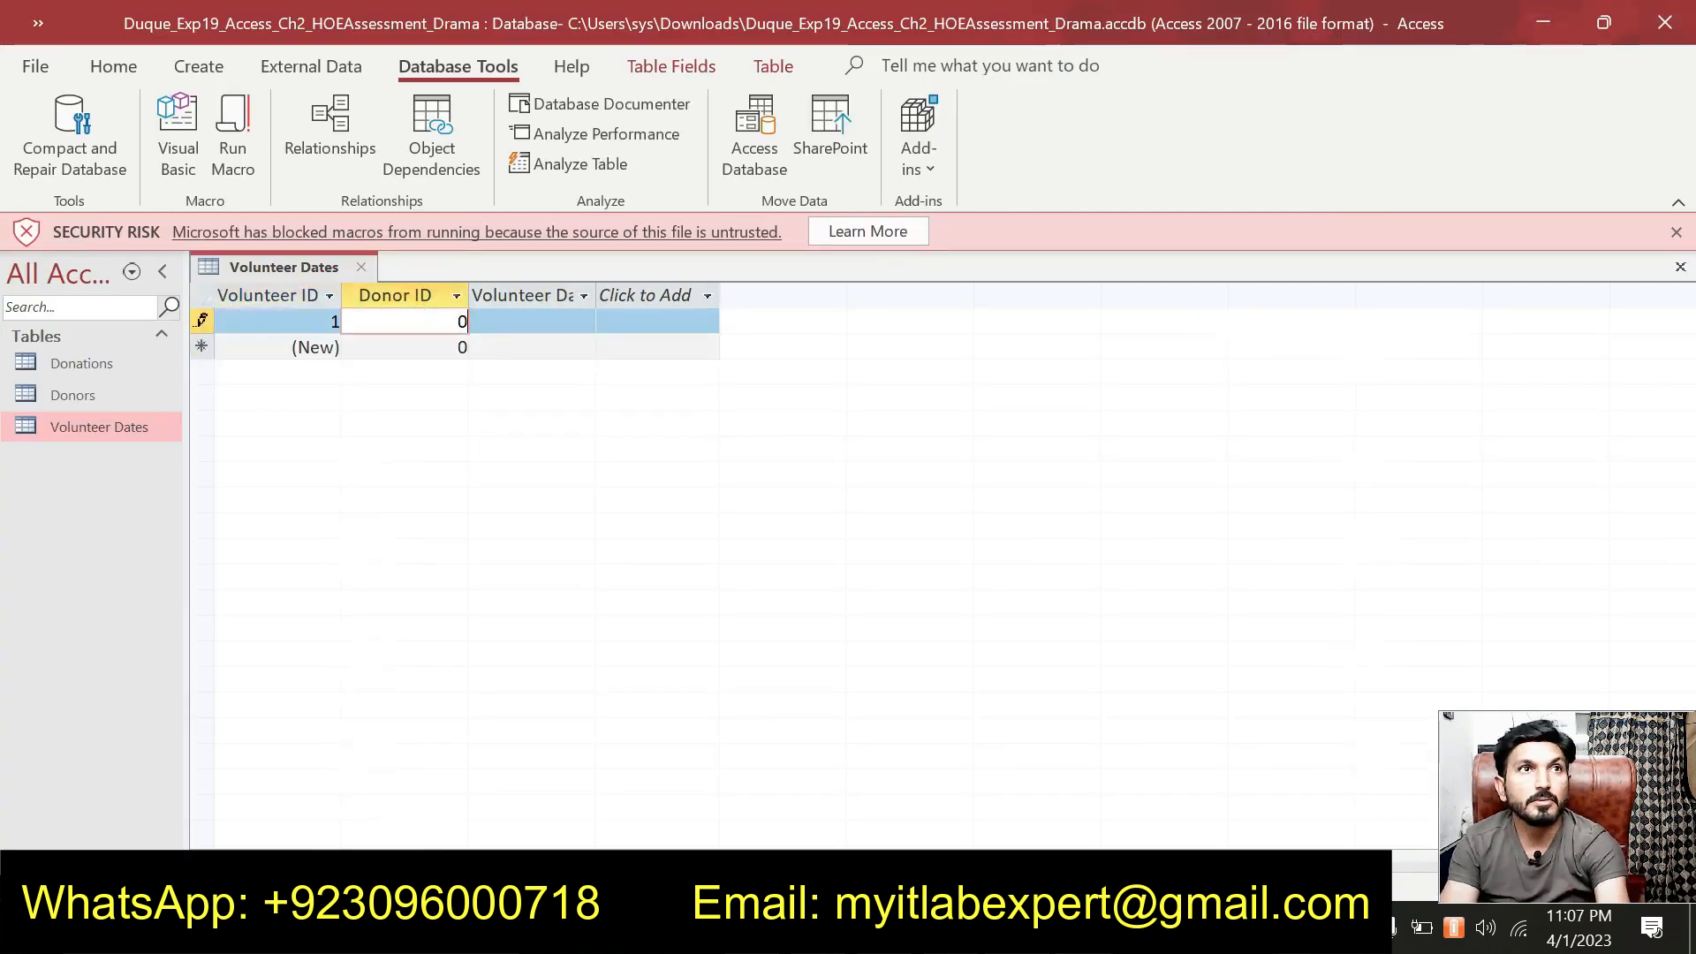
key(BackSpace)
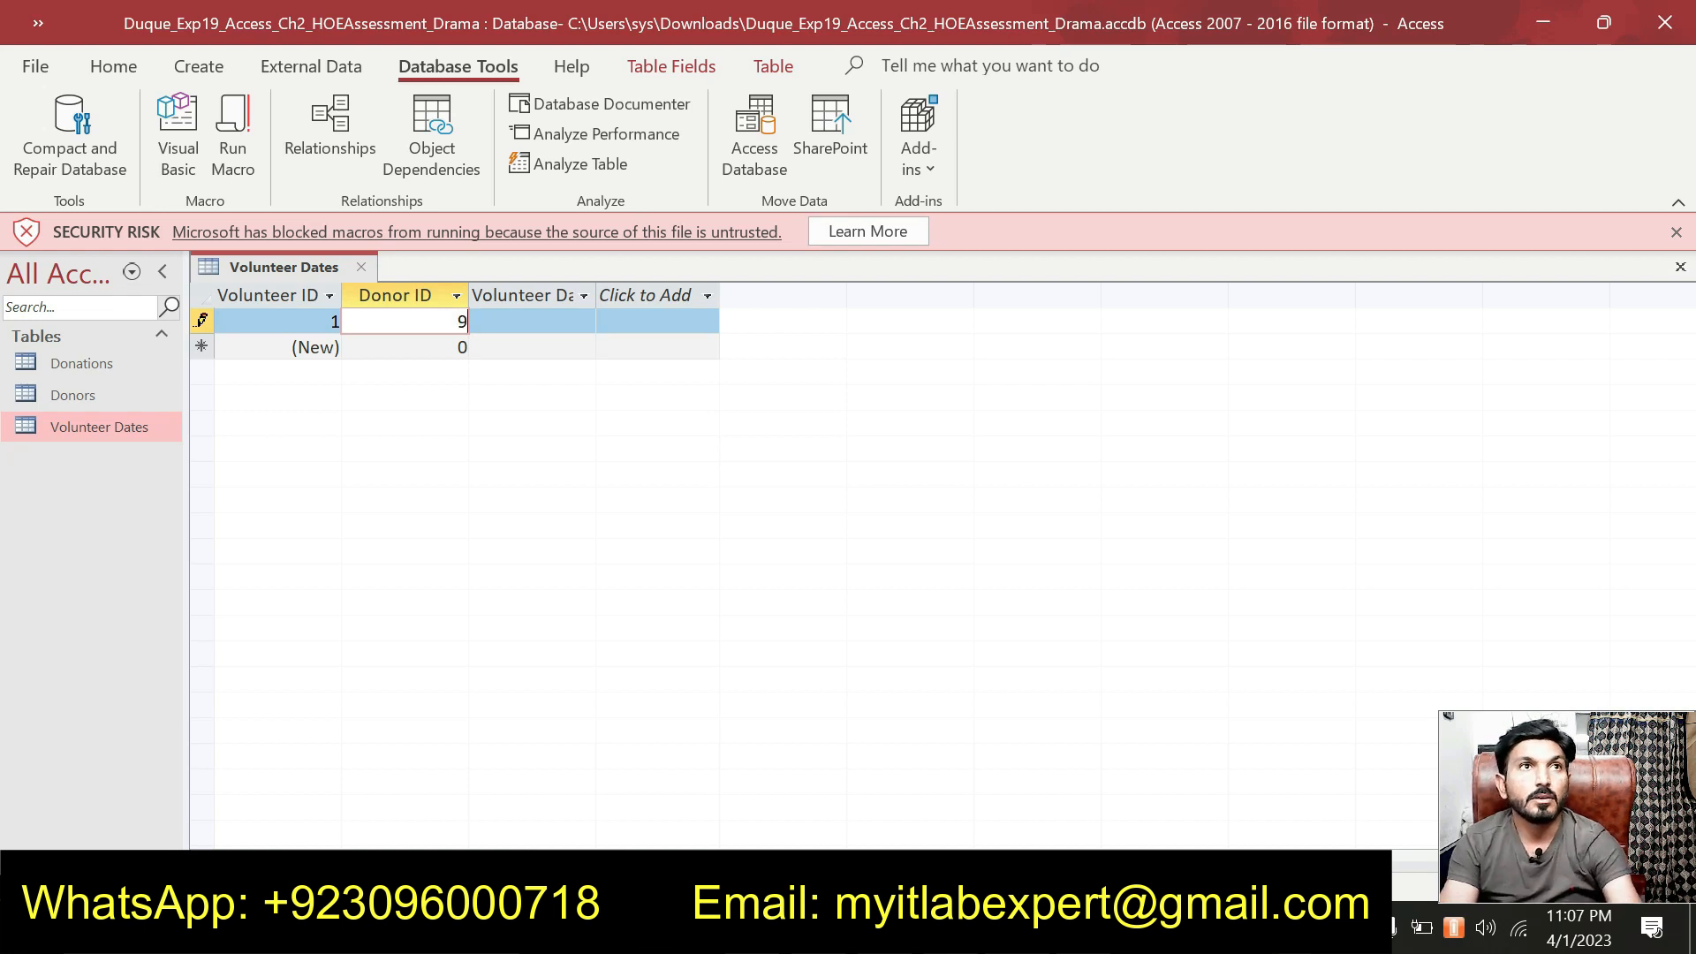
key(Tab)
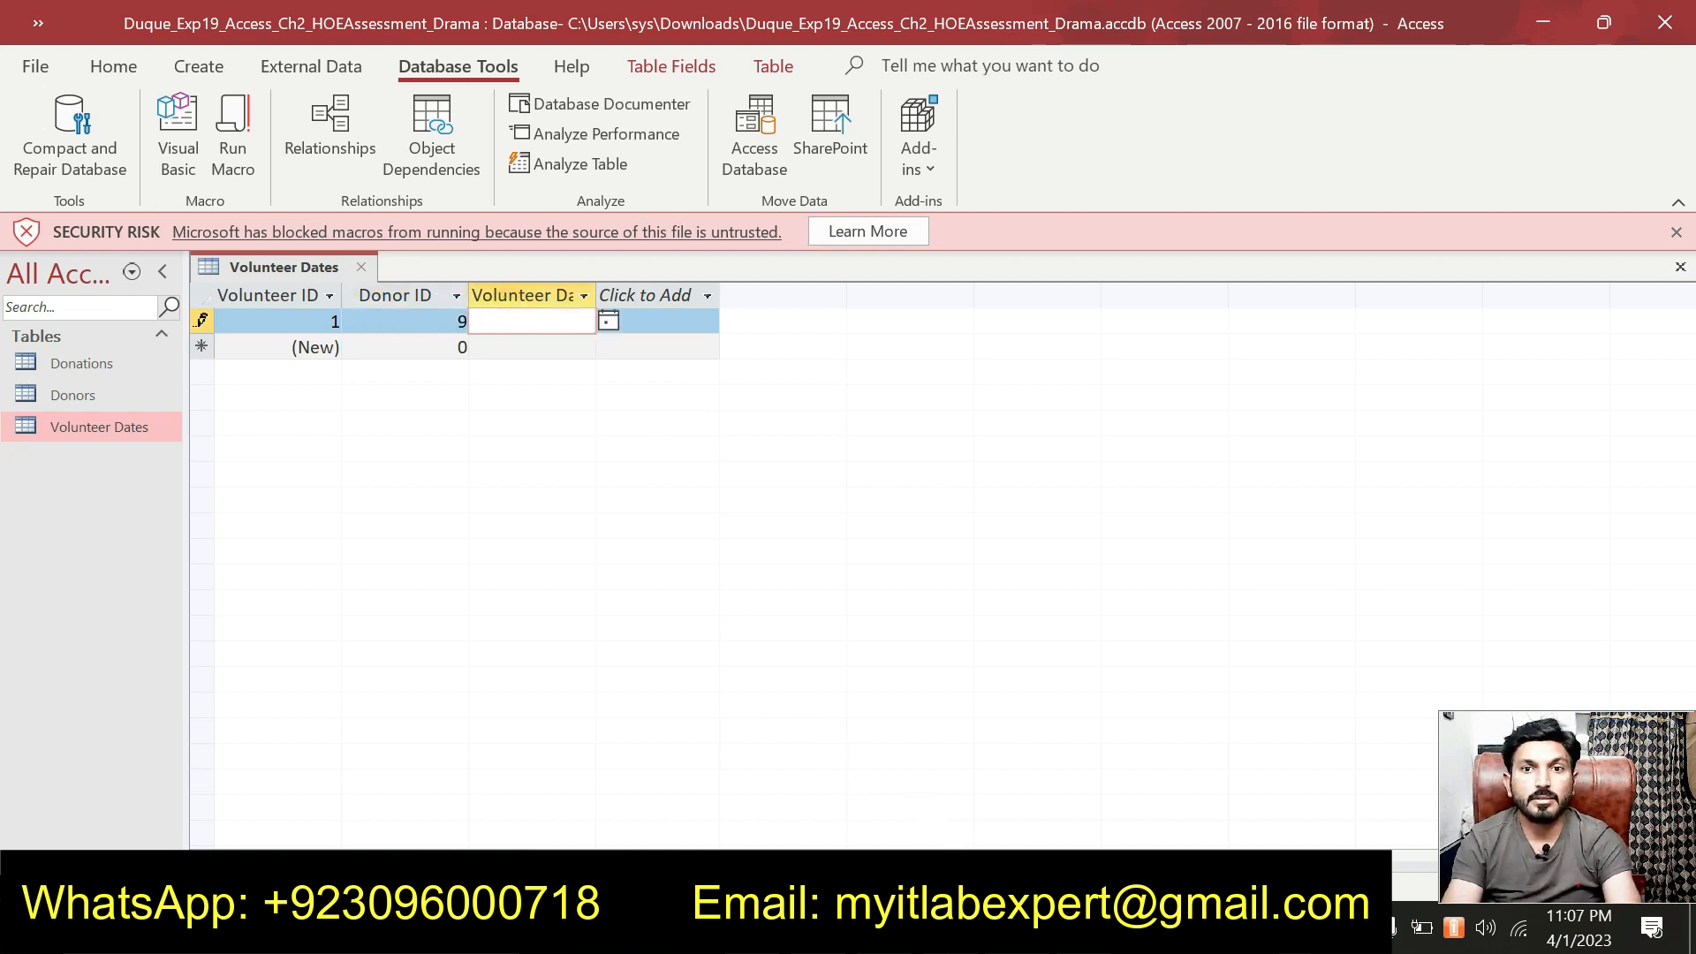
key(alt+Tab)
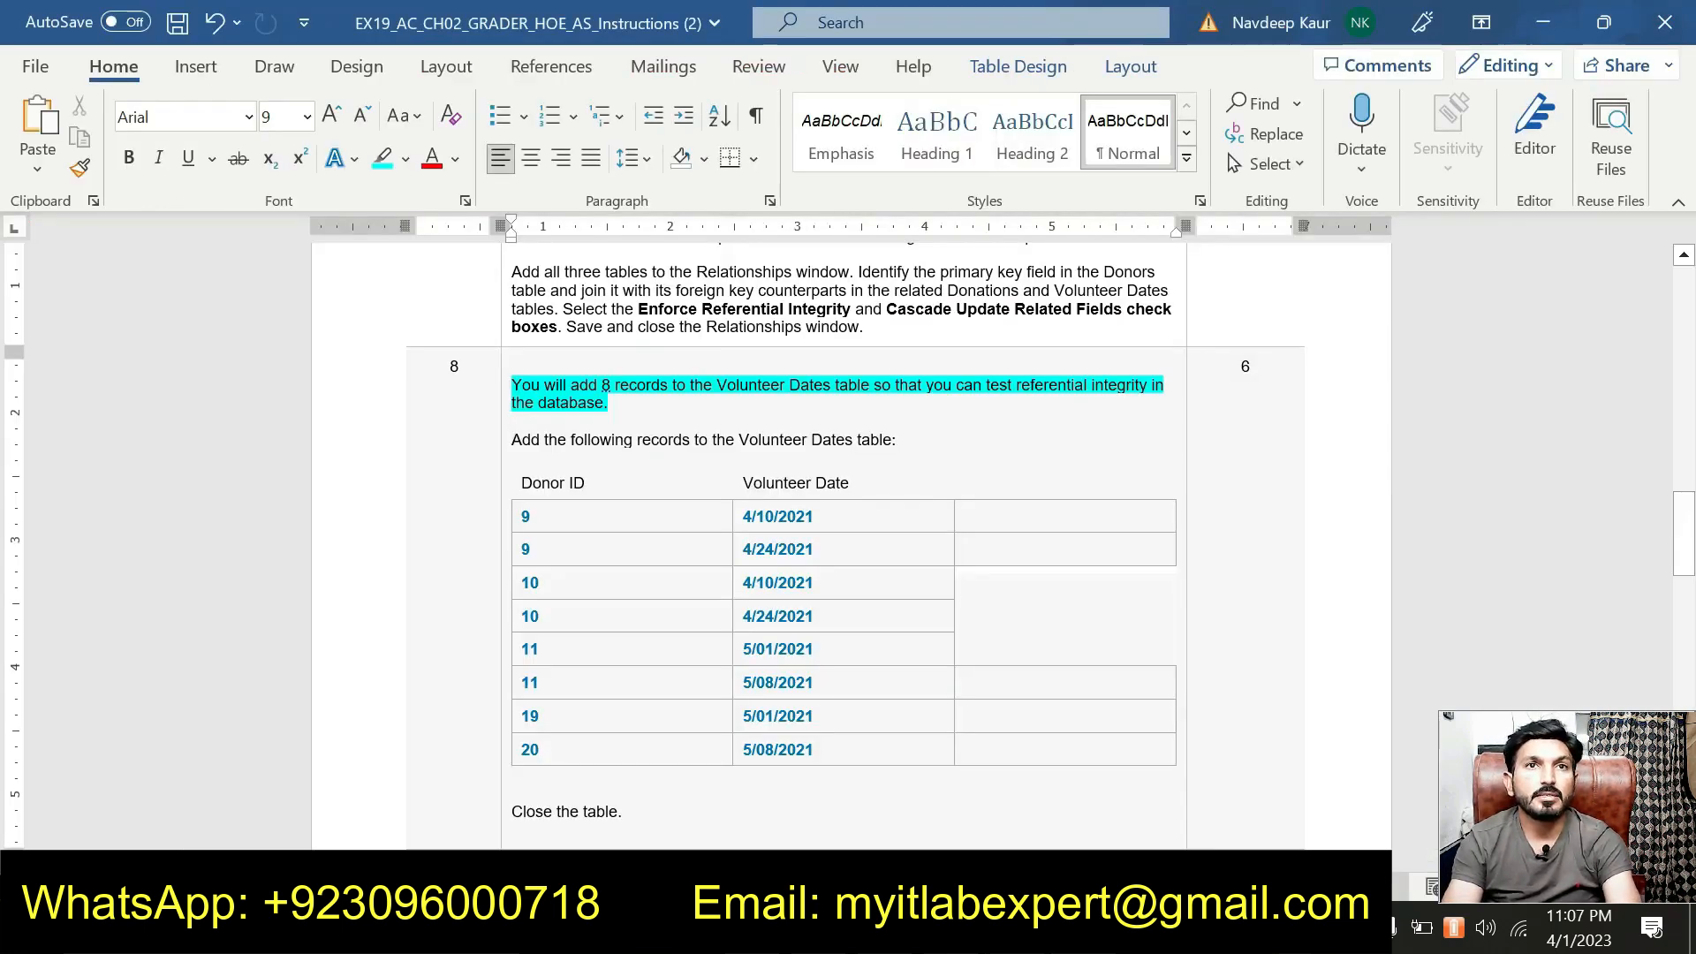
drag(744, 516, 814, 516)
key(ctrl+c)
key(alt+Tab)
key(ctrl+v)
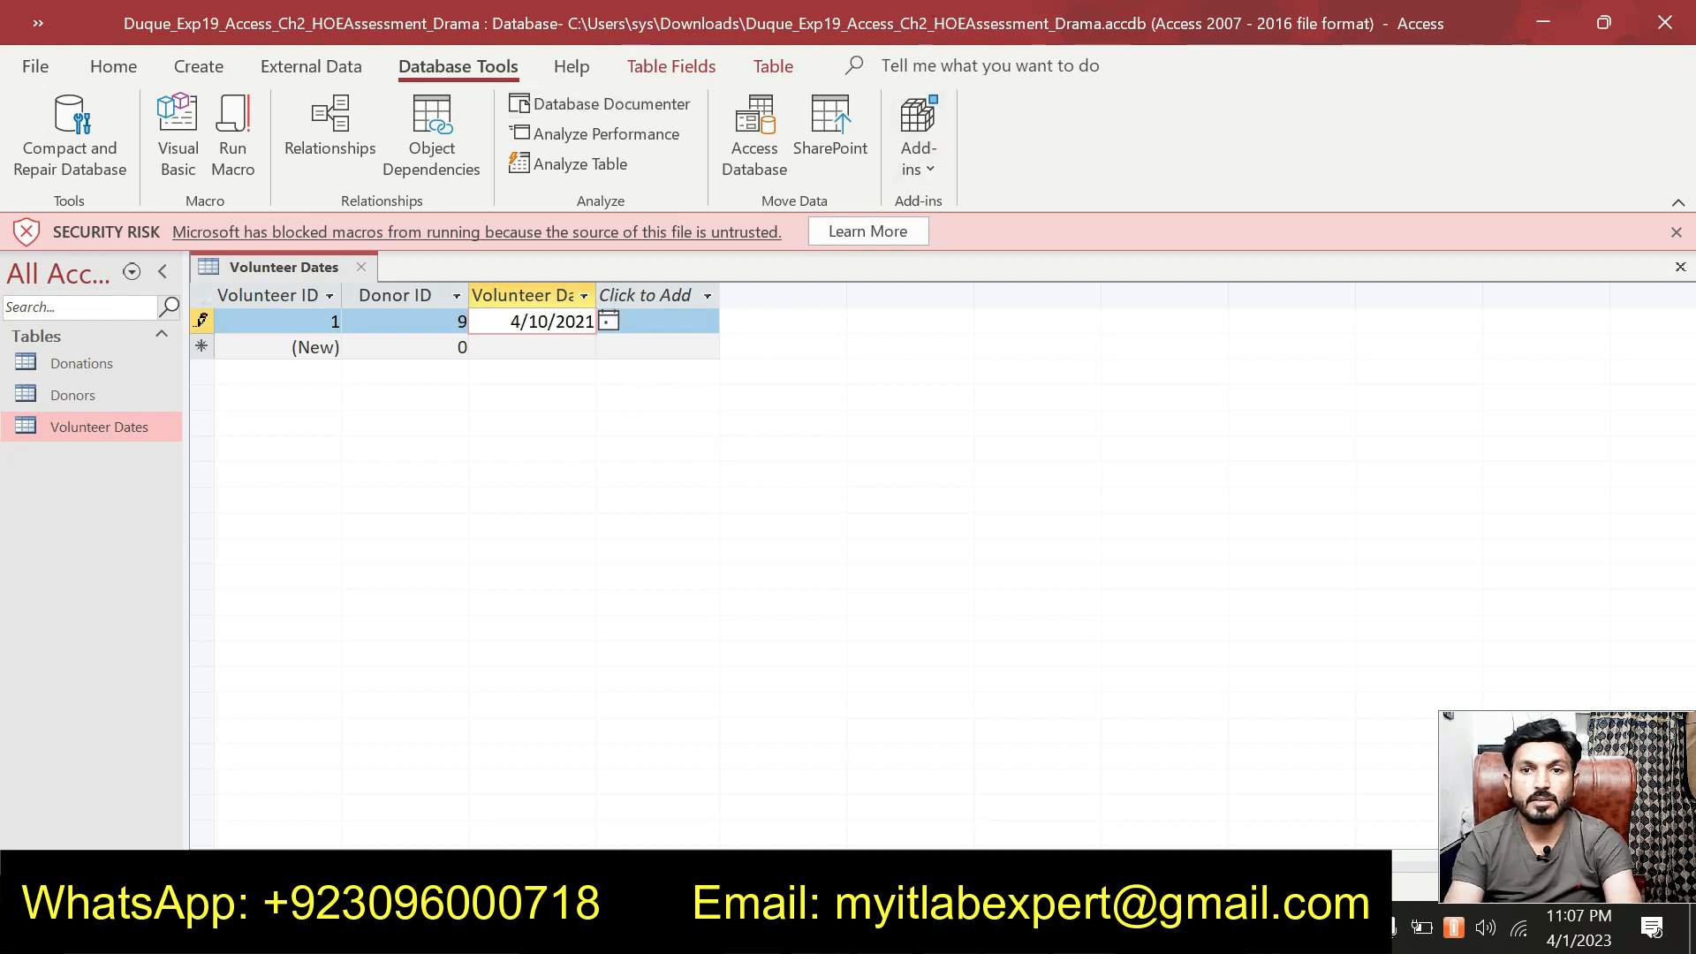
Add a second Donor ID 9 record dated 4/24/2021.
key(alt+Tab)
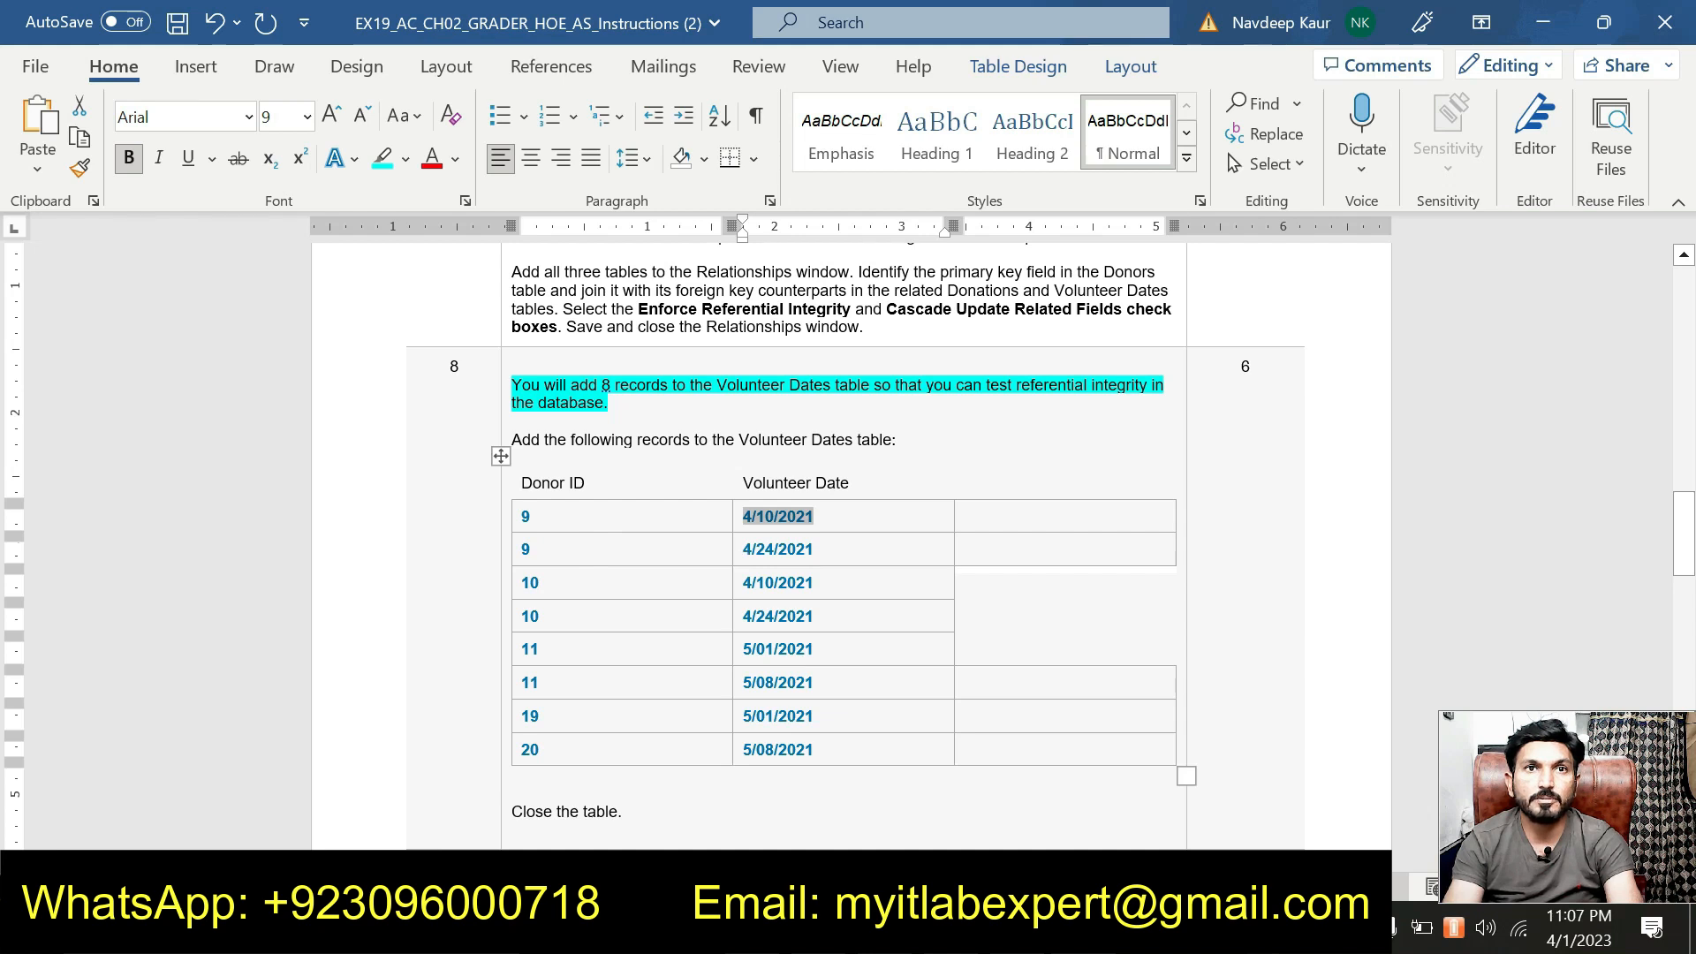
drag(744, 548, 813, 548)
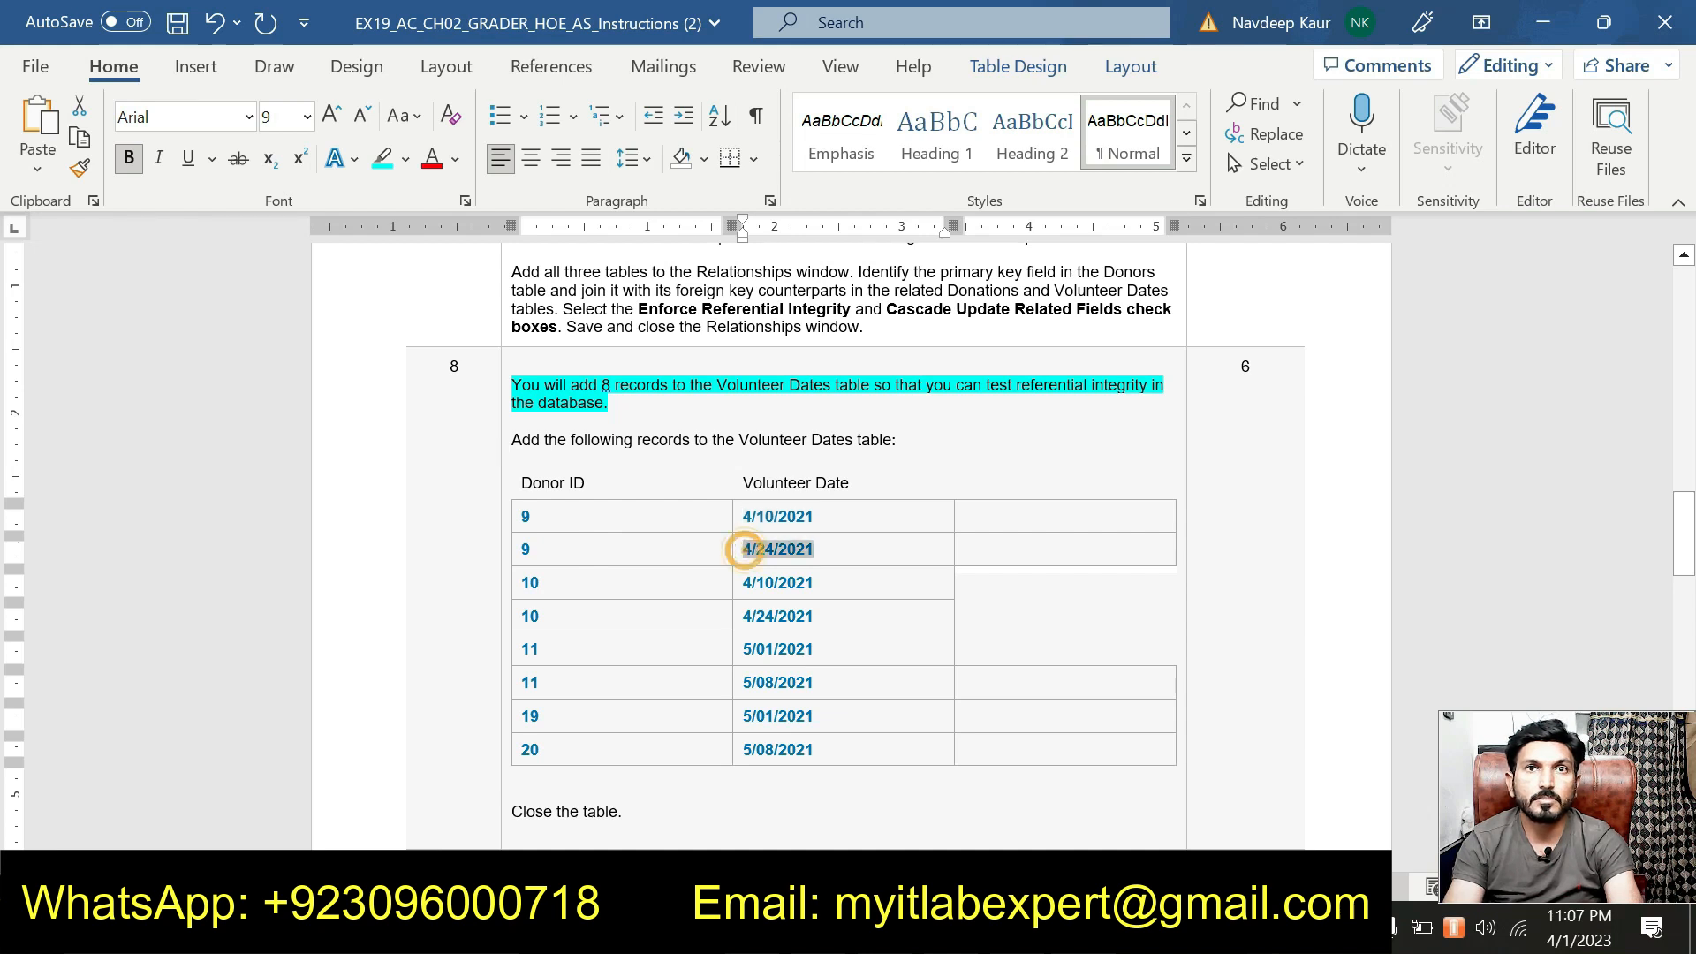
key(alt+Tab)
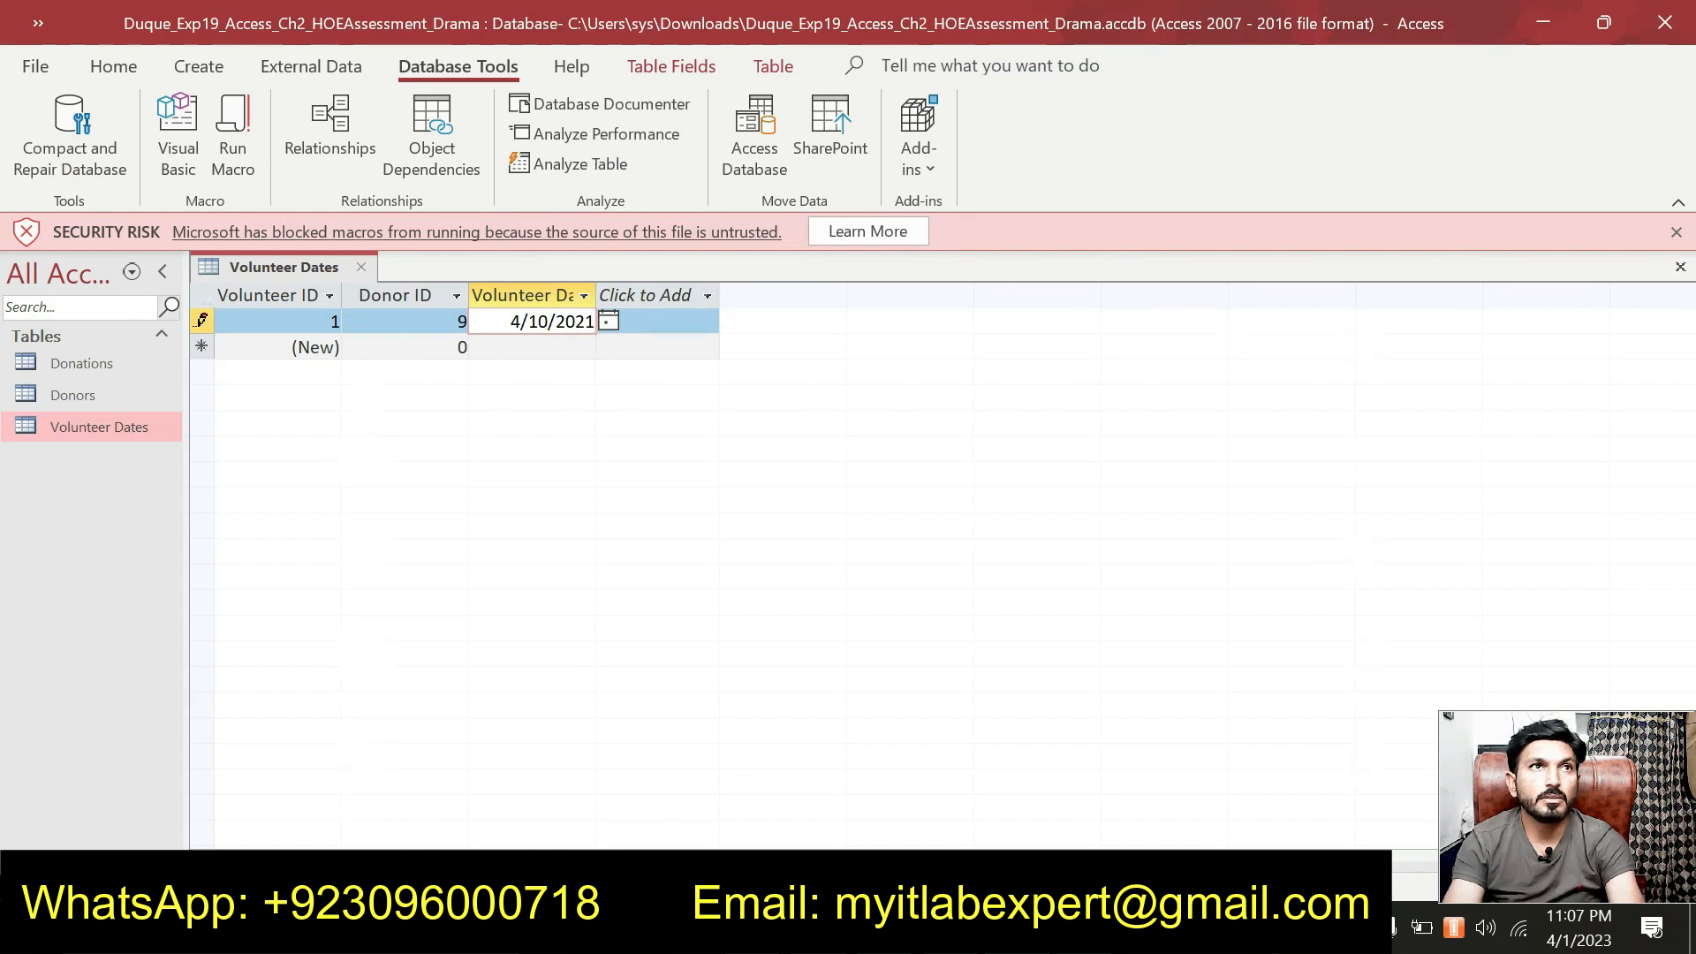
click(395, 342)
key(Delete)
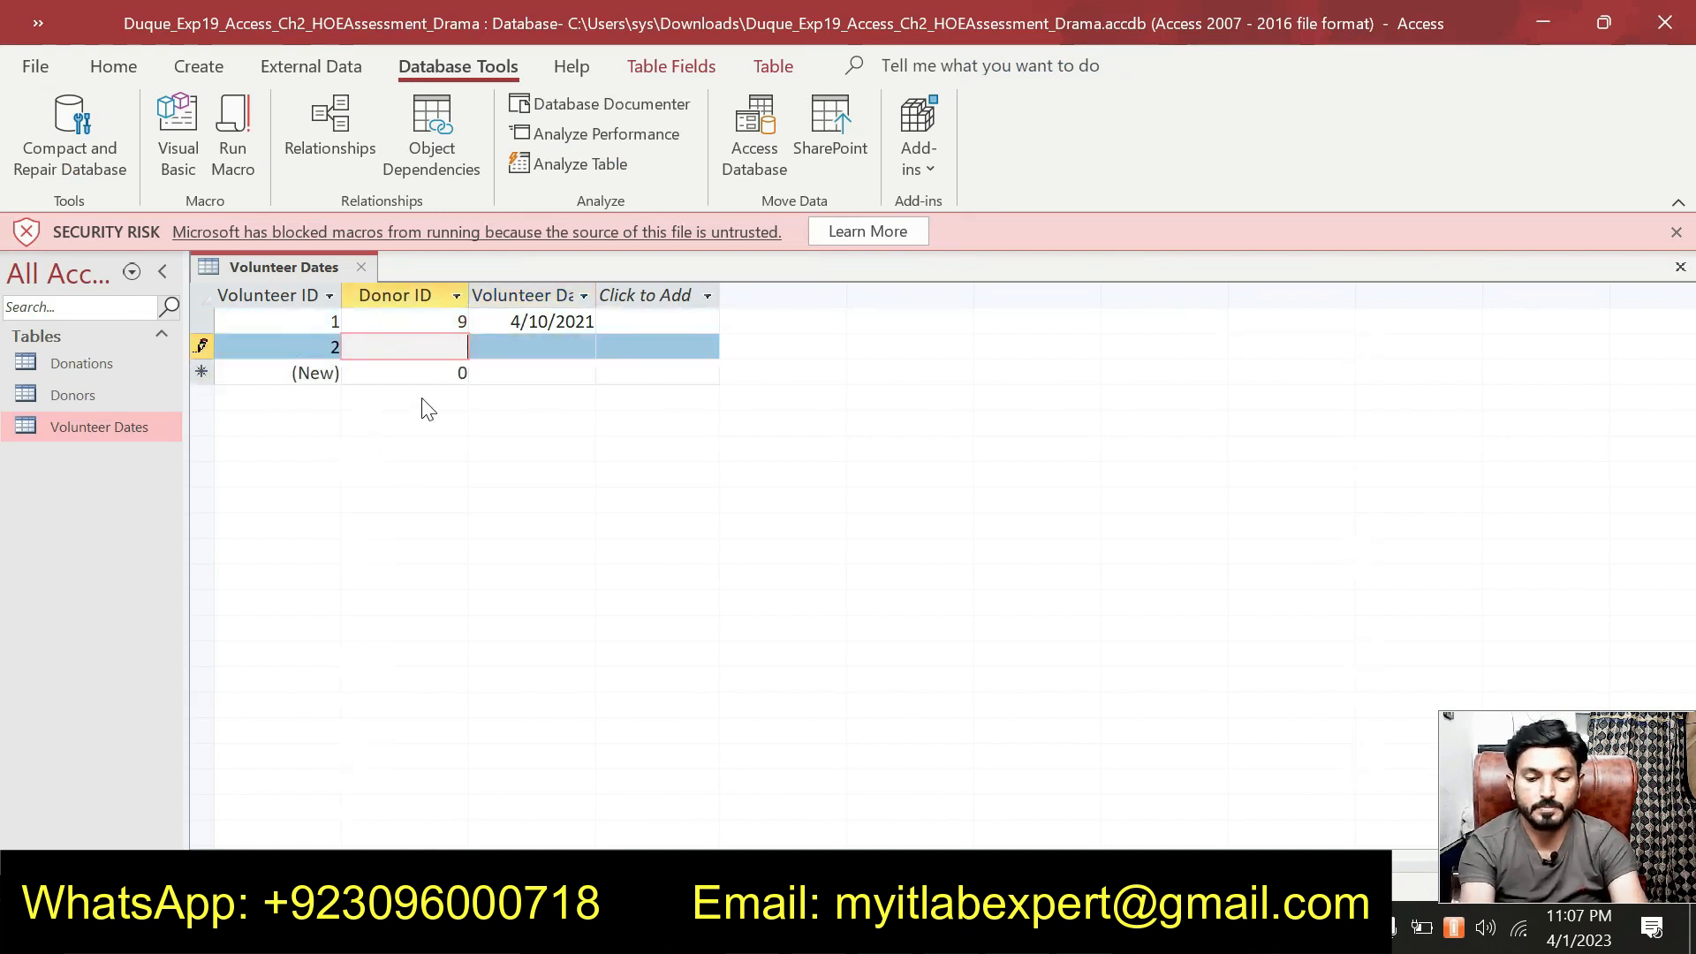
key(Tab)
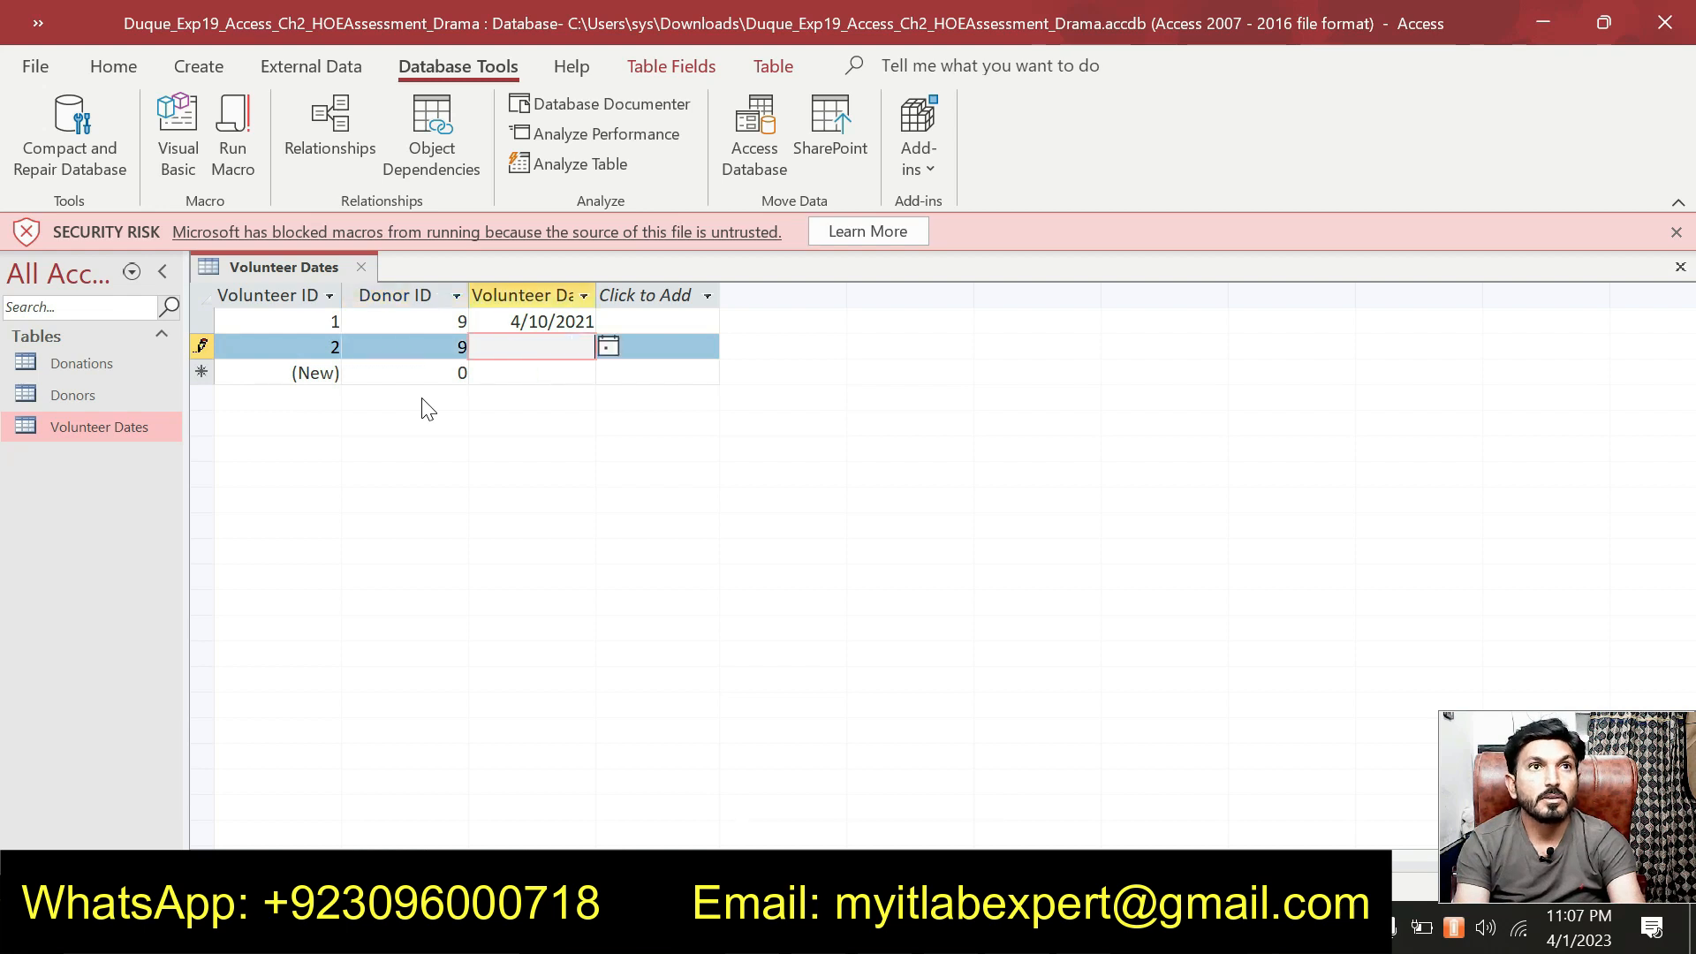
text(4/24/2021)
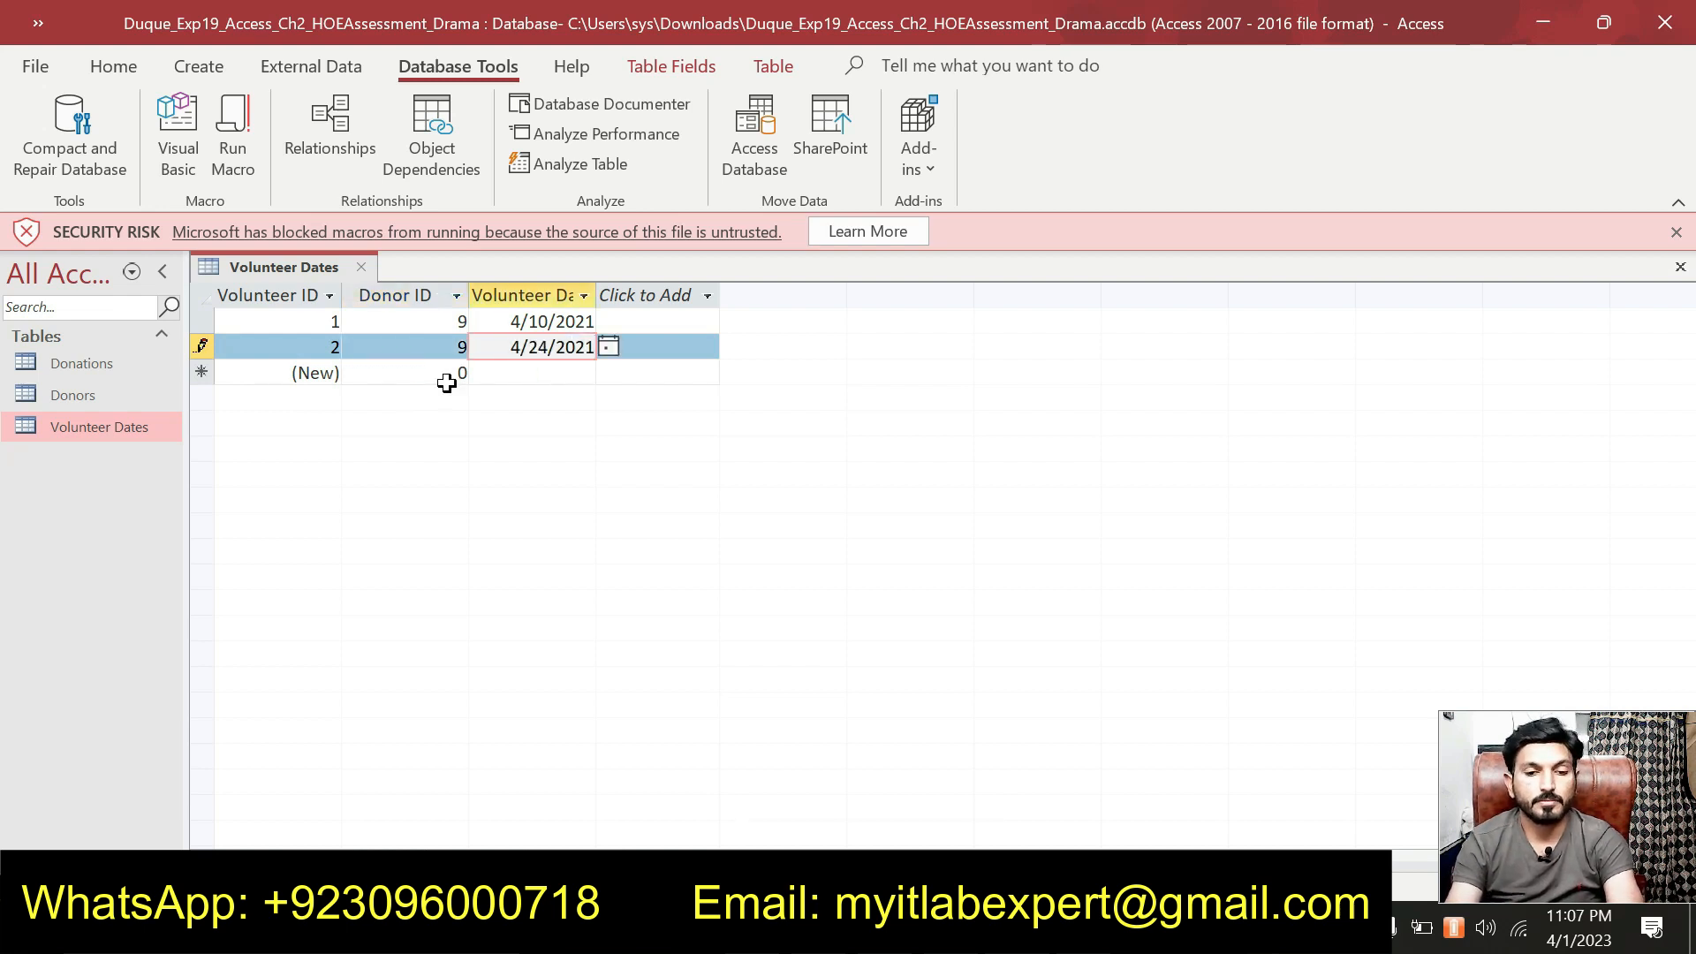
key(alt+Tab)
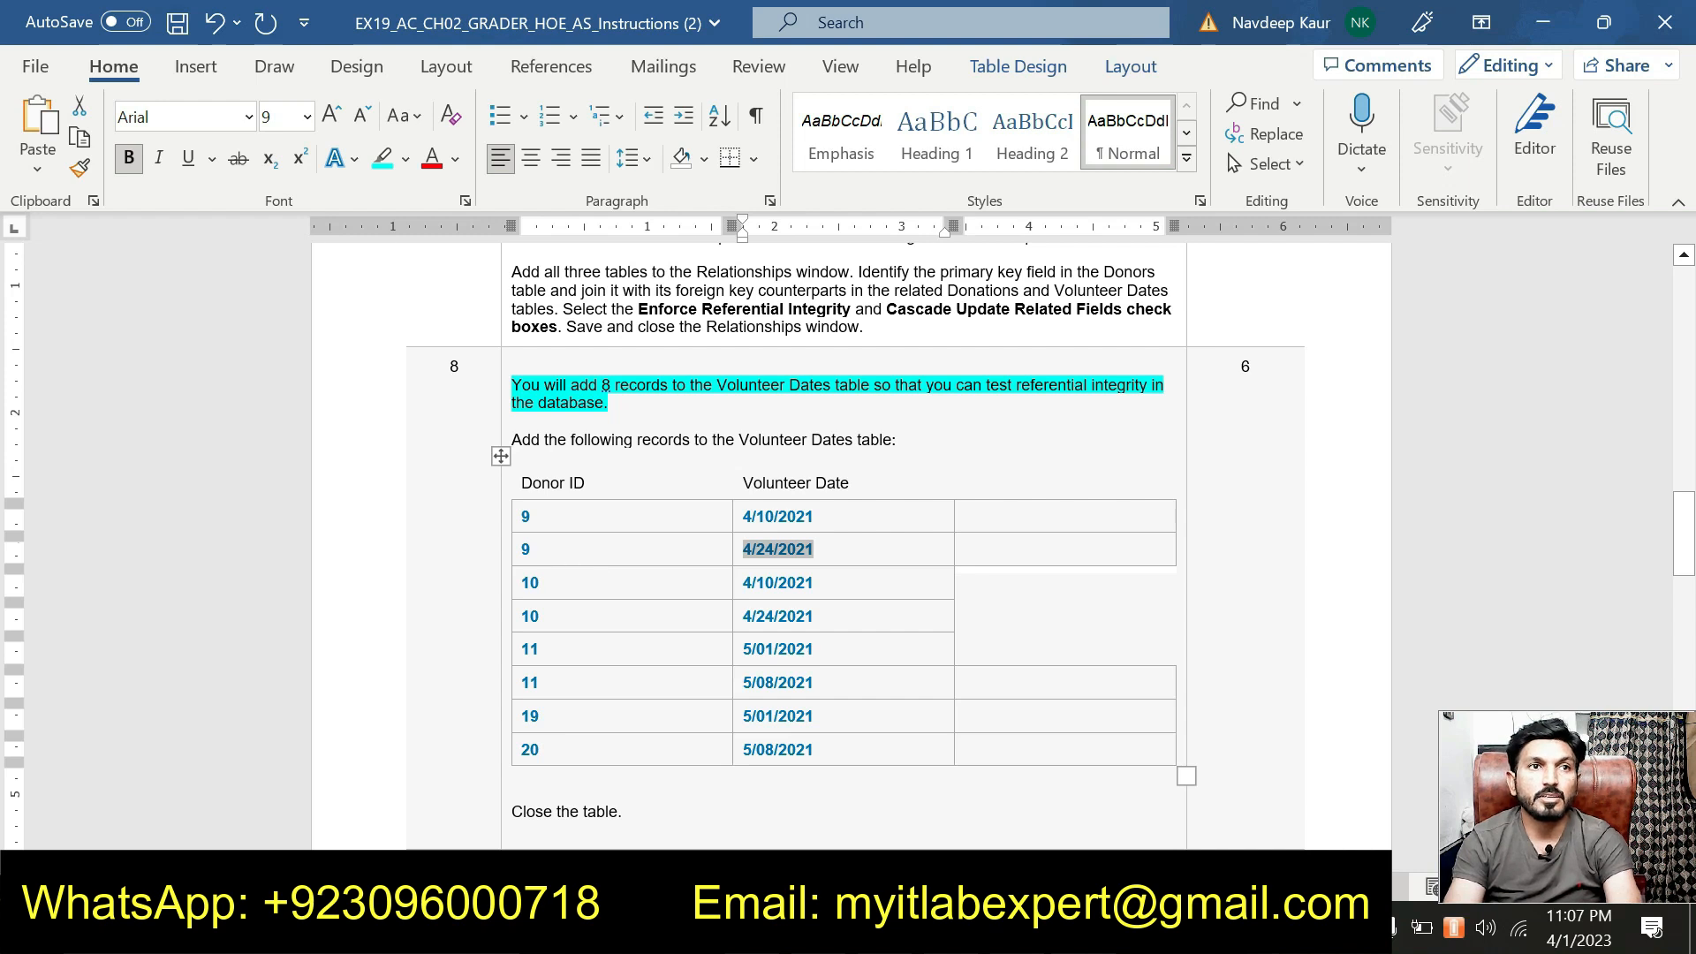
Enter record 3, Donor ID 10 dated 4/10/2021, and widen the Volunteer Date column.
double_click(753, 583)
key(ctrl+c)
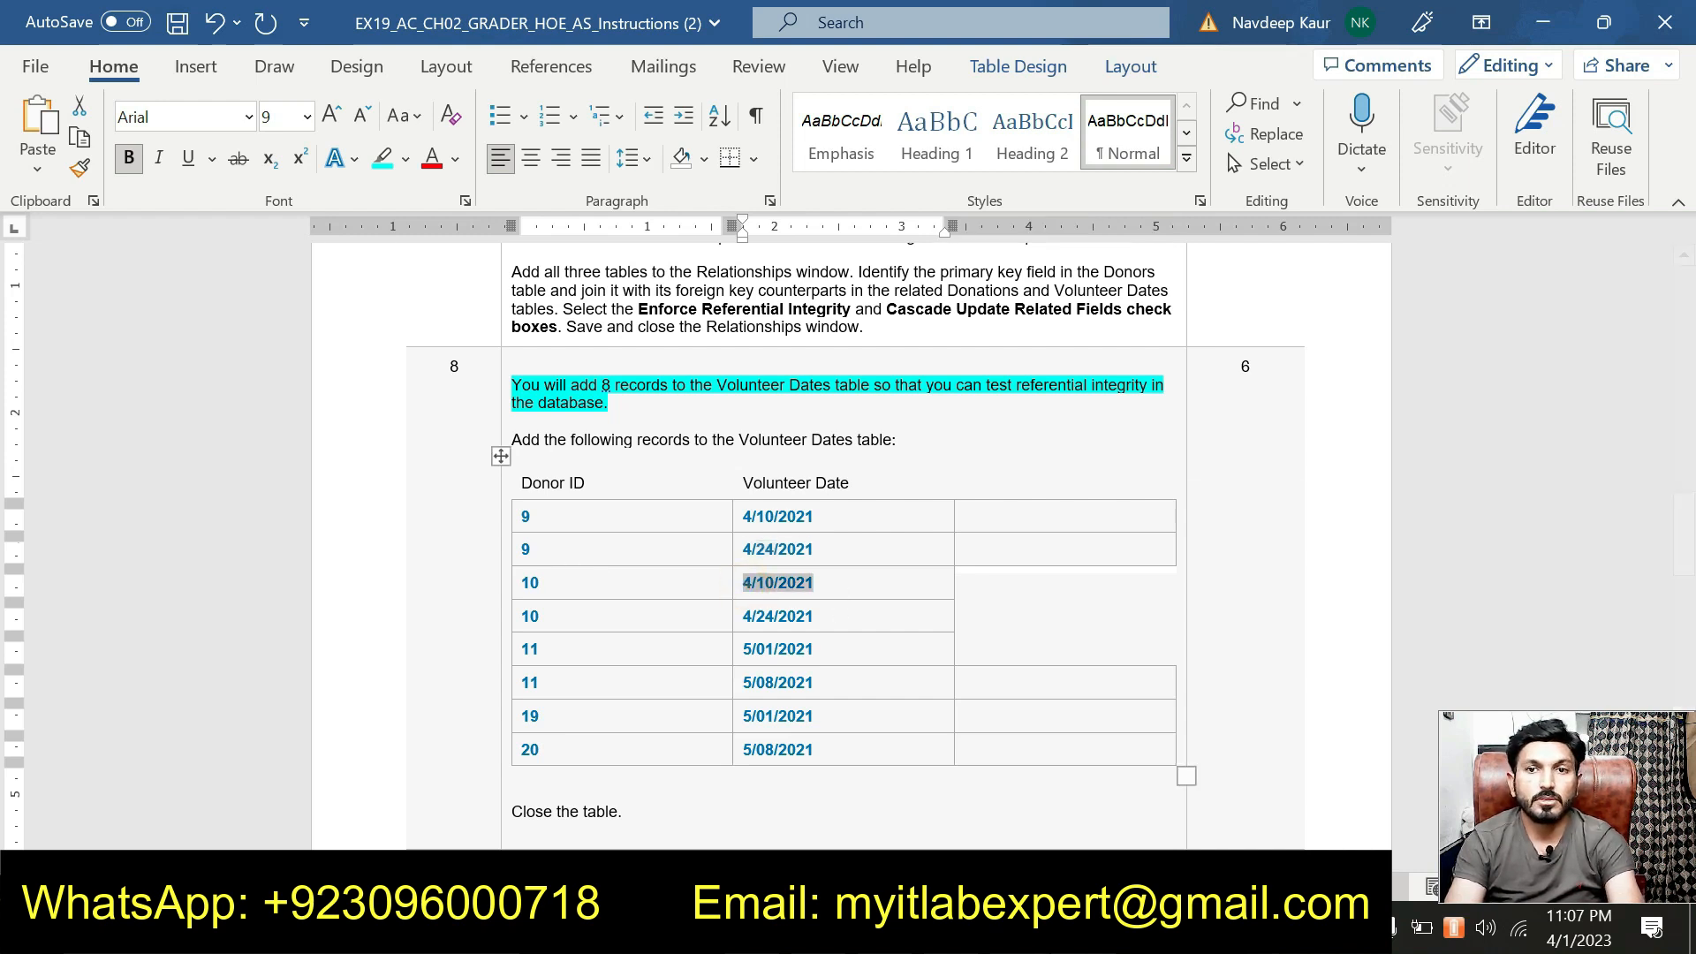
key(alt+Tab)
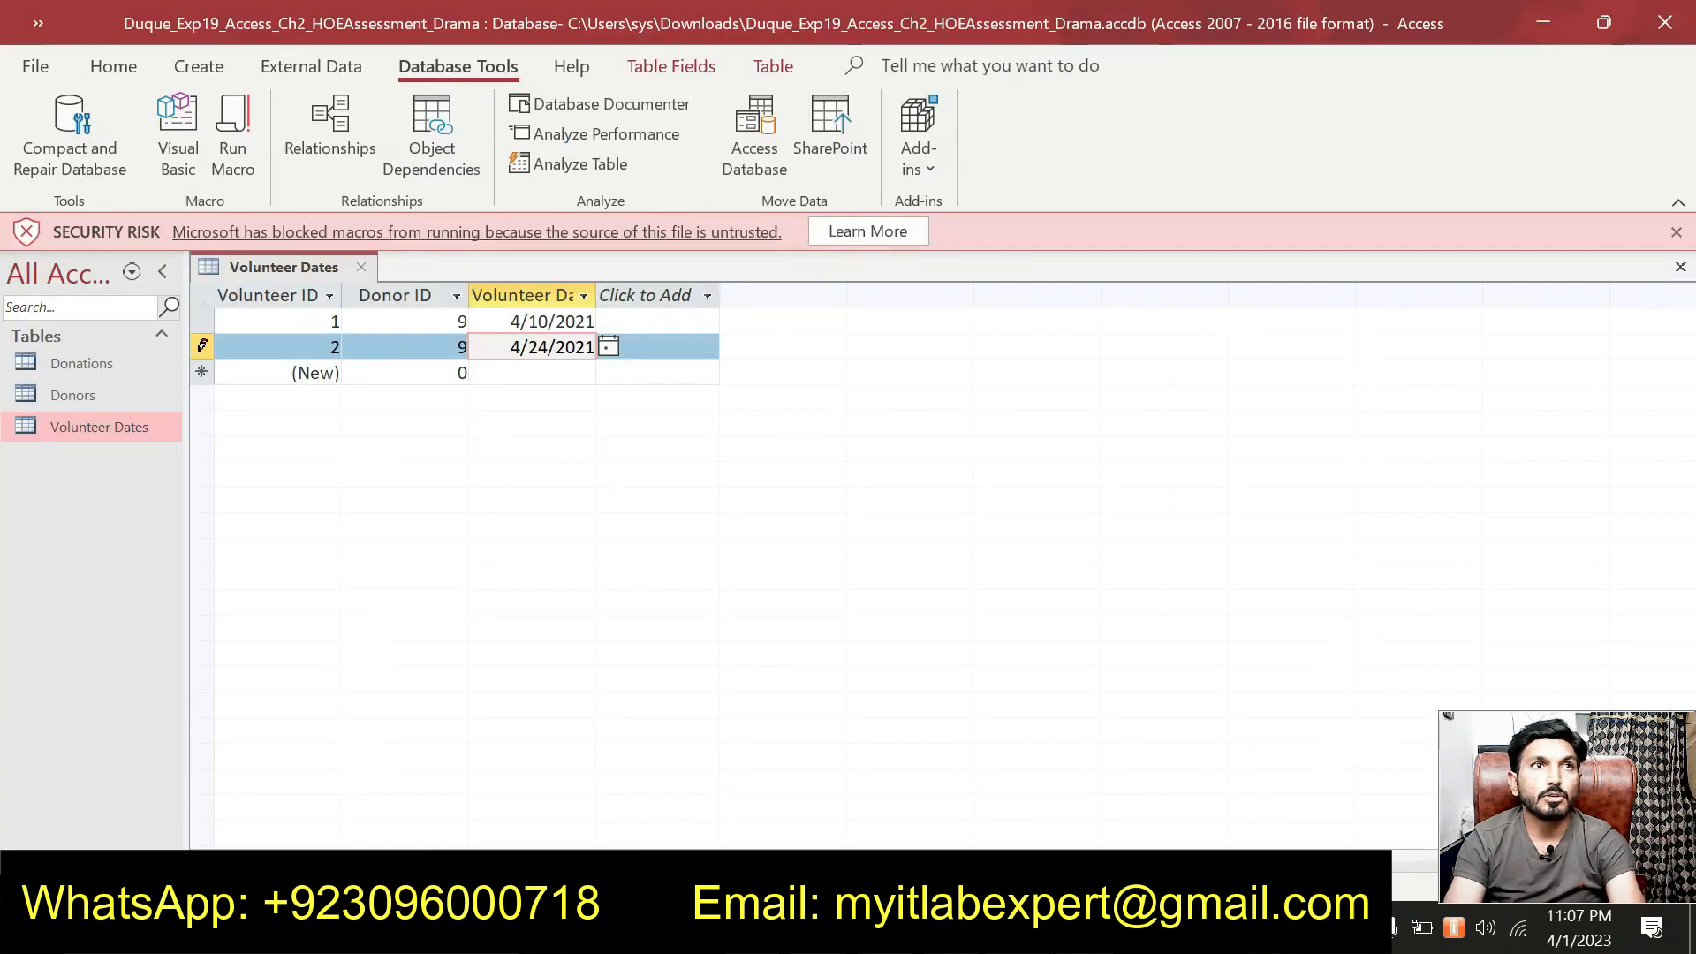
click(461, 372)
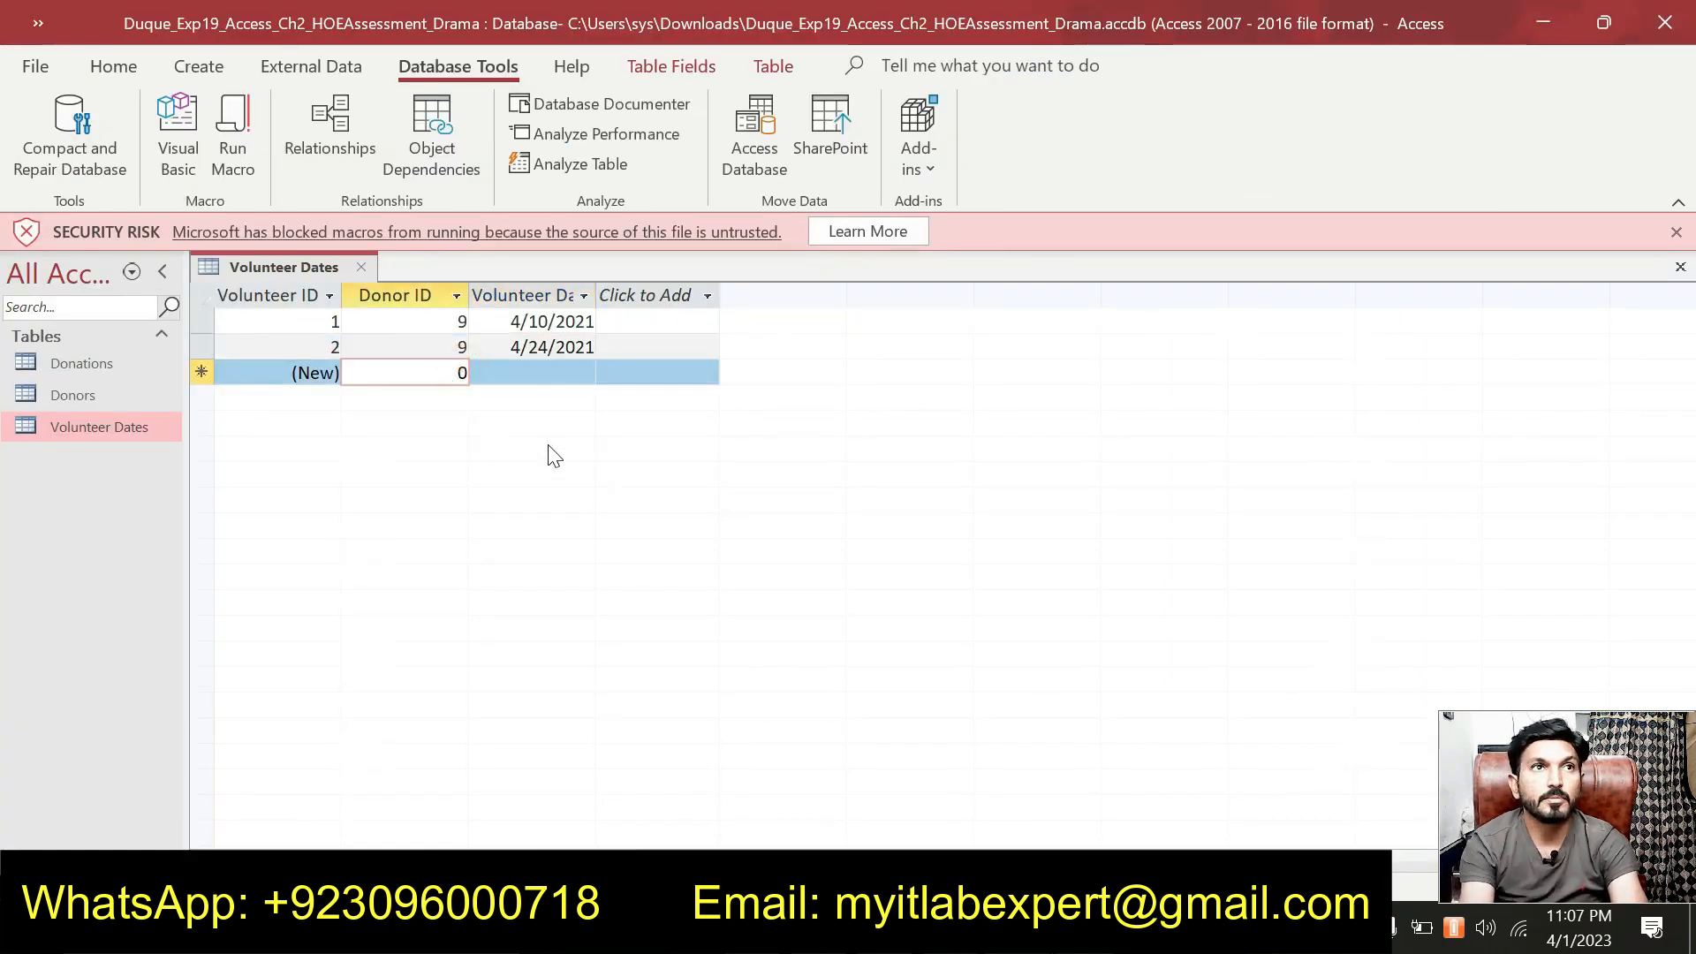
key(BackSpace)
text(10)
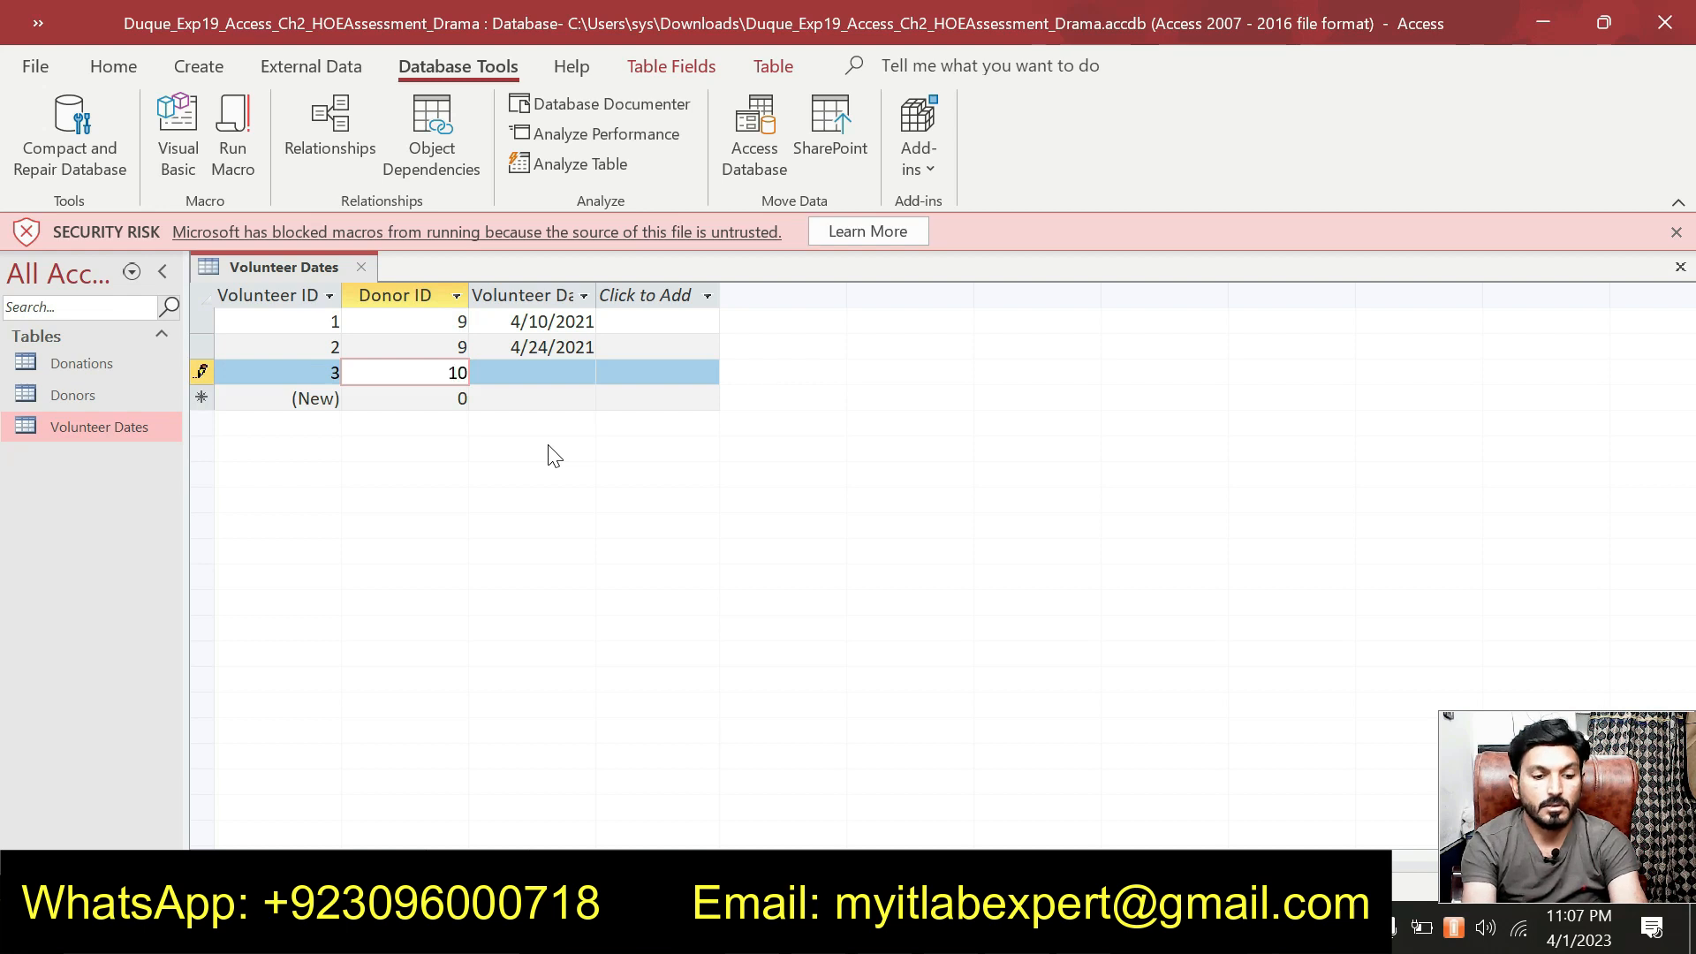
key(Tab)
key(ctrl+v)
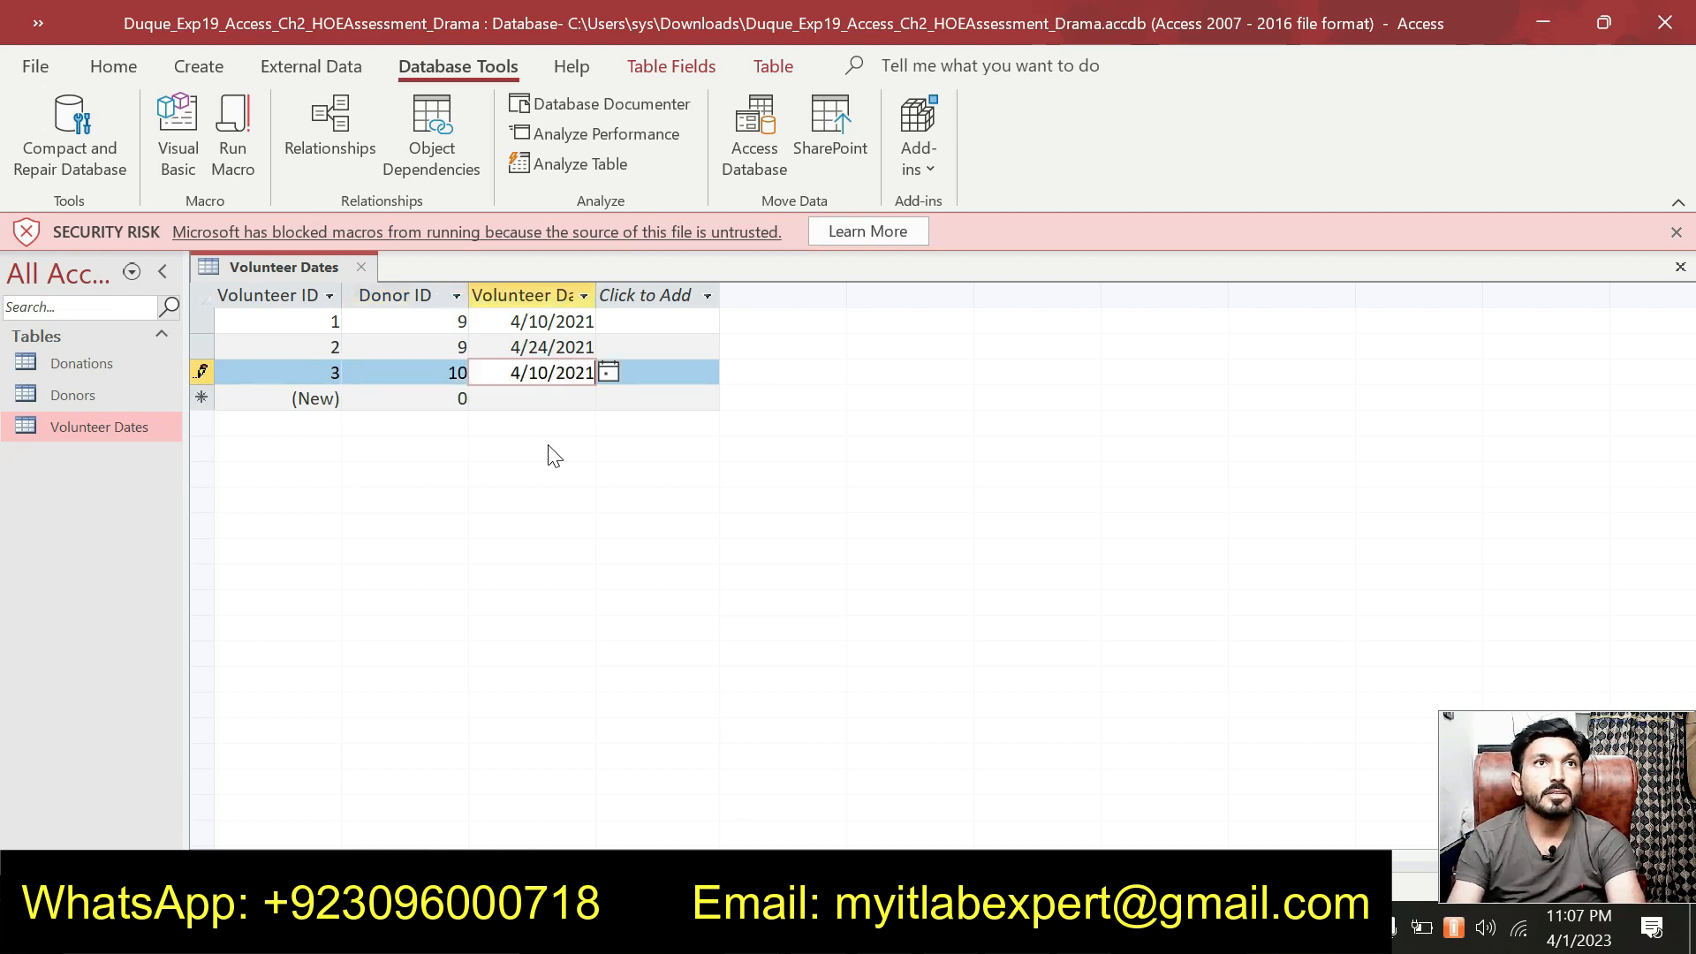
double_click(593, 295)
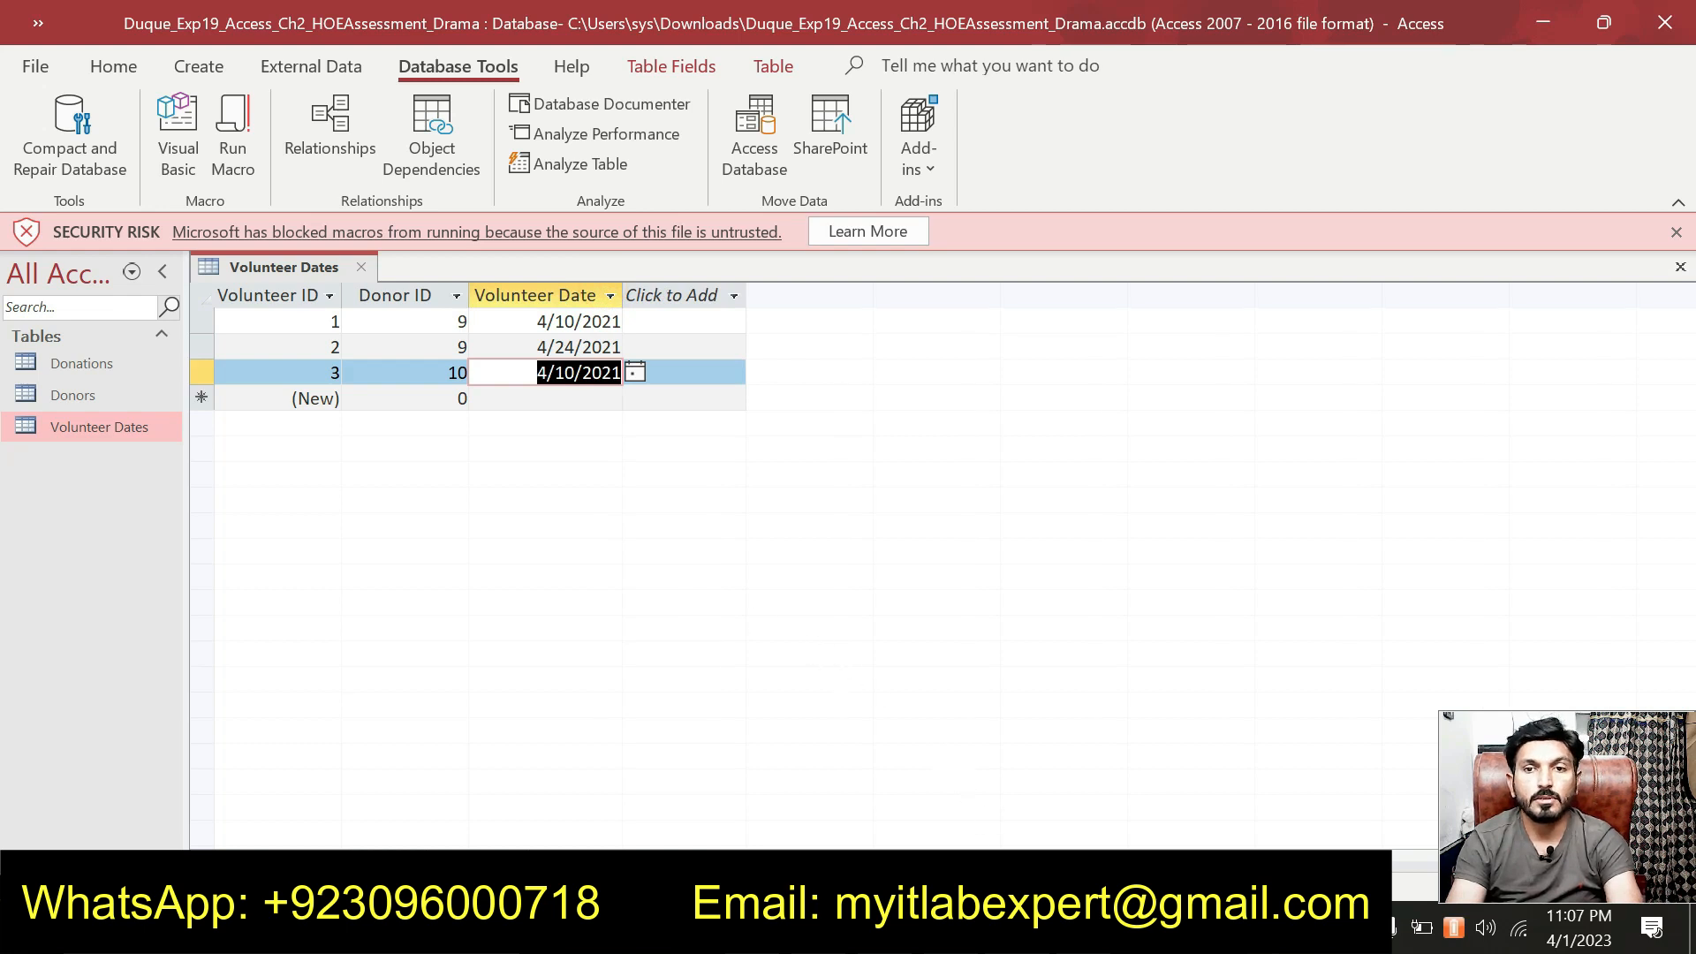
Add record 4: Donor ID 10 dated 4/24/2021.
key(alt+Tab)
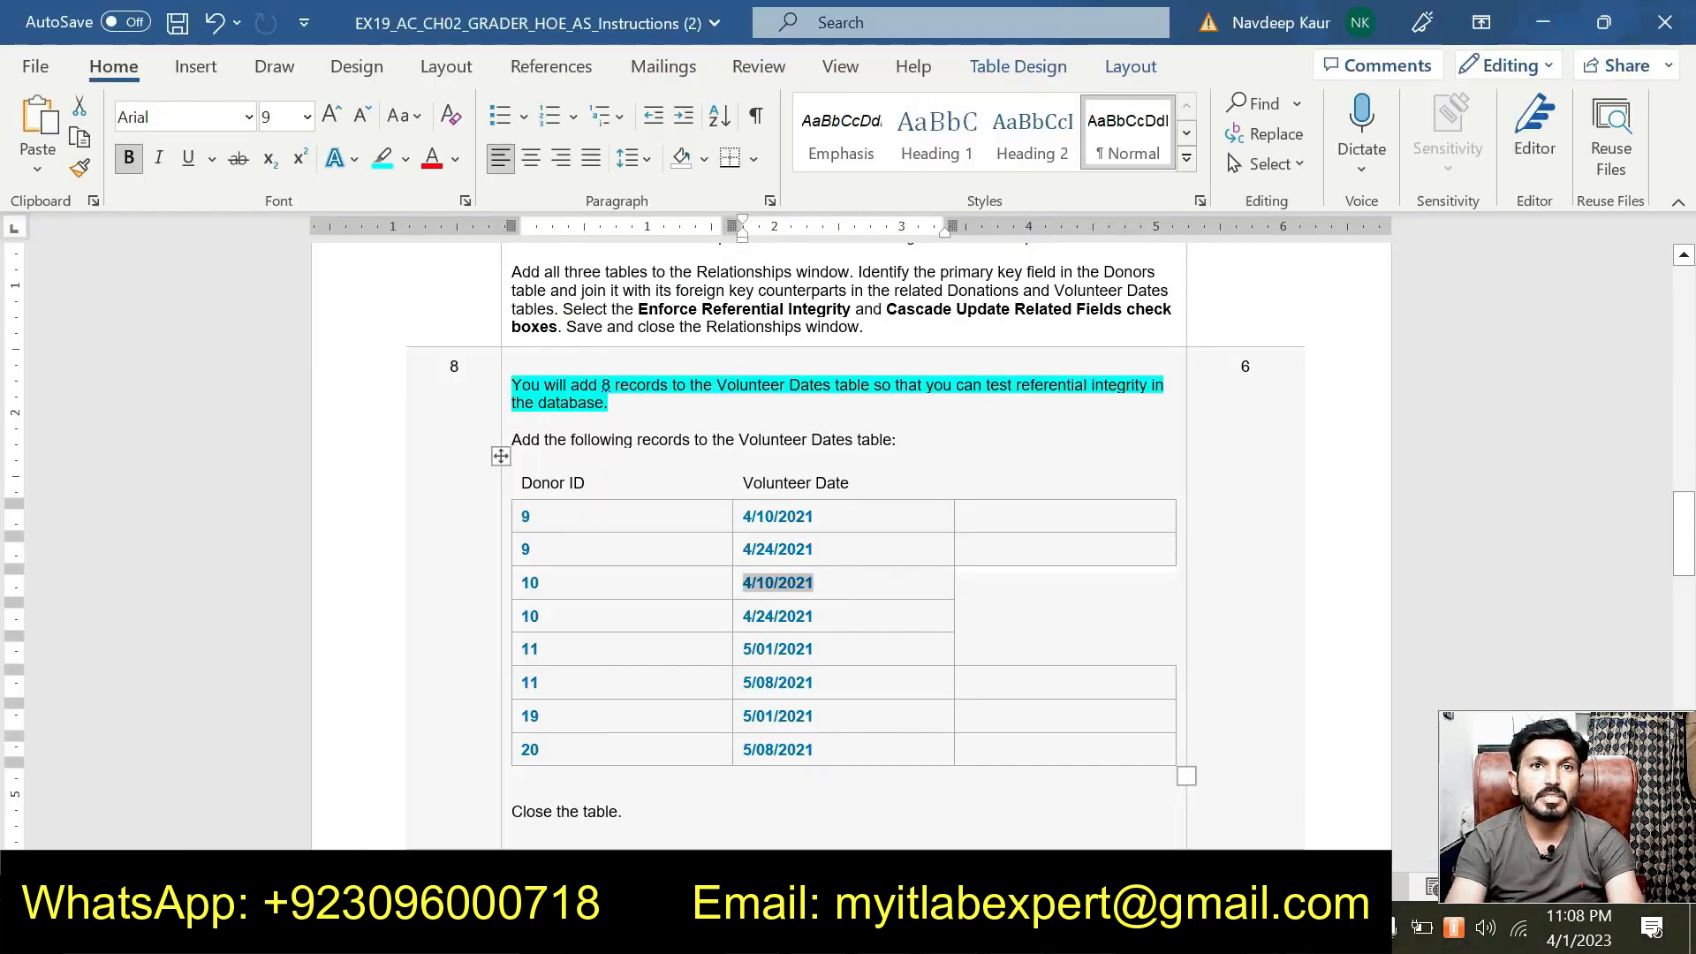
double_click(744, 613)
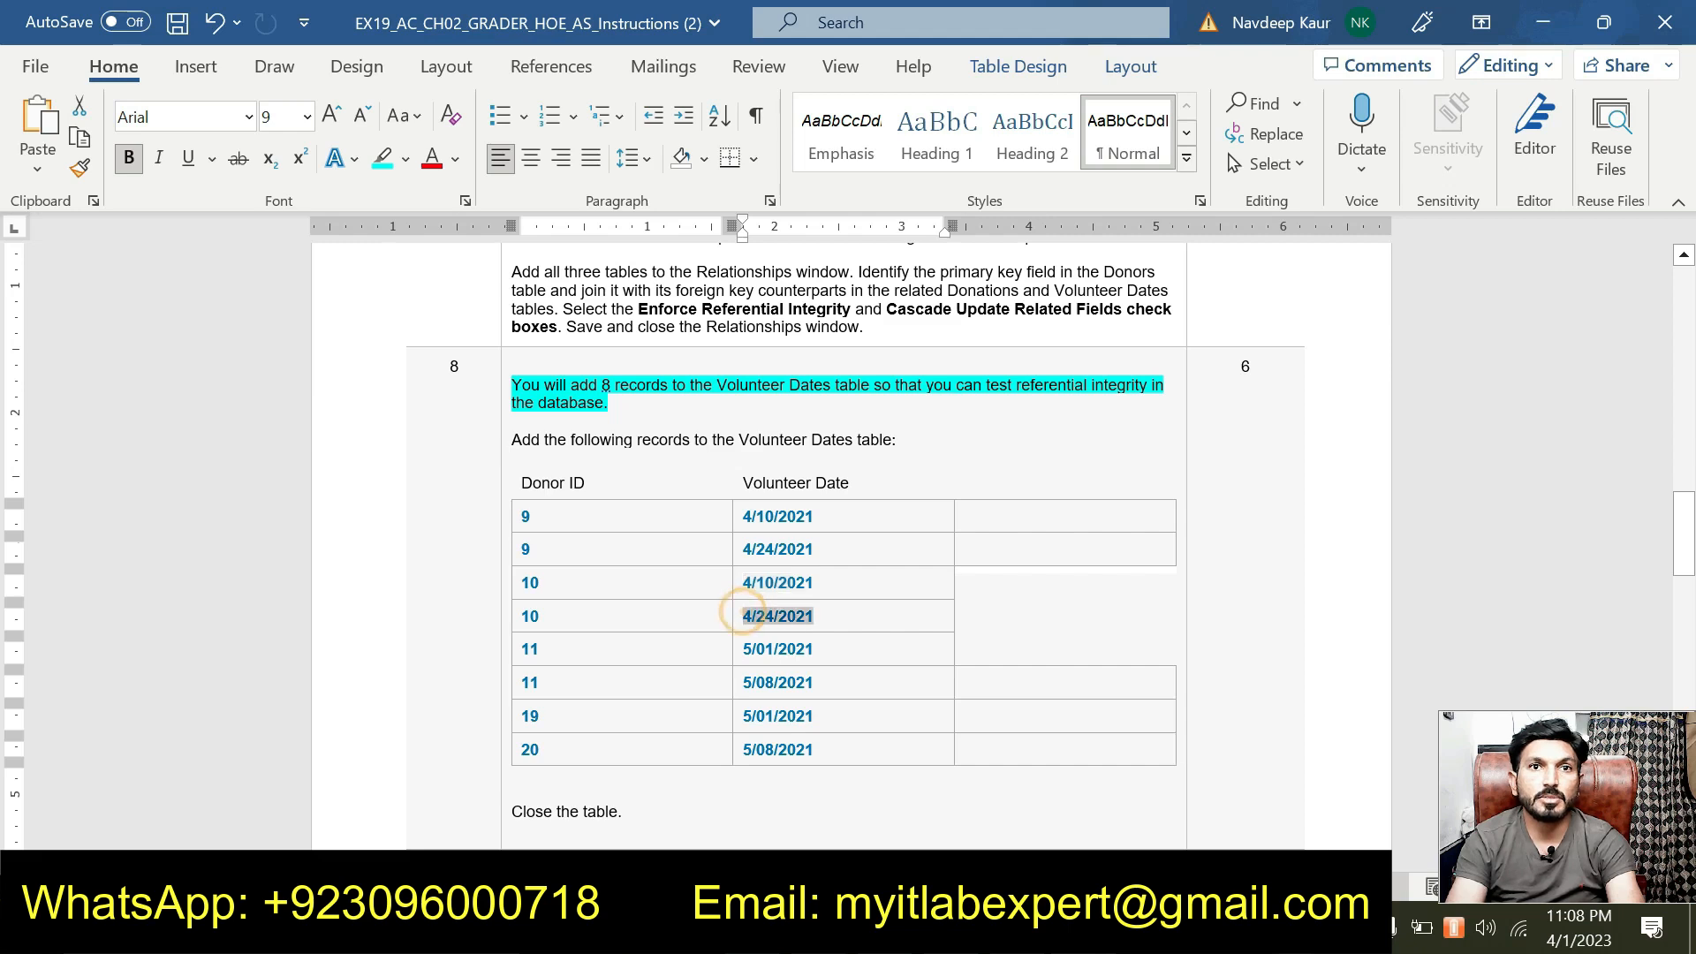
key(ctrl+c)
key(alt+Tab)
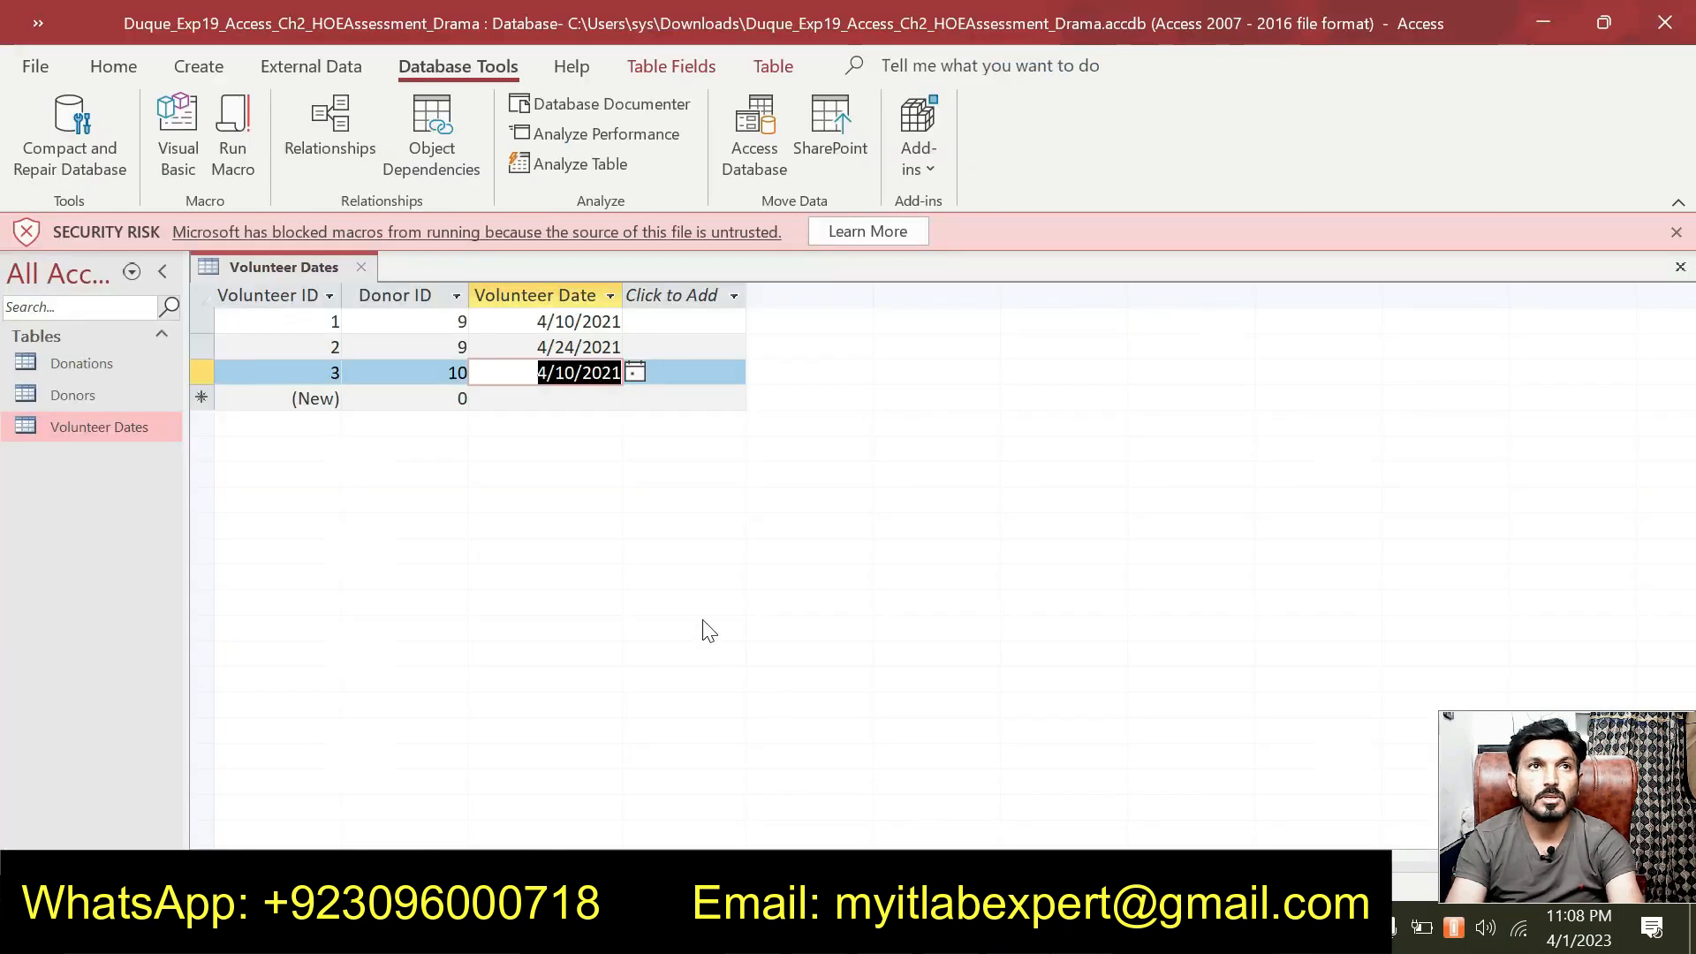
click(462, 397)
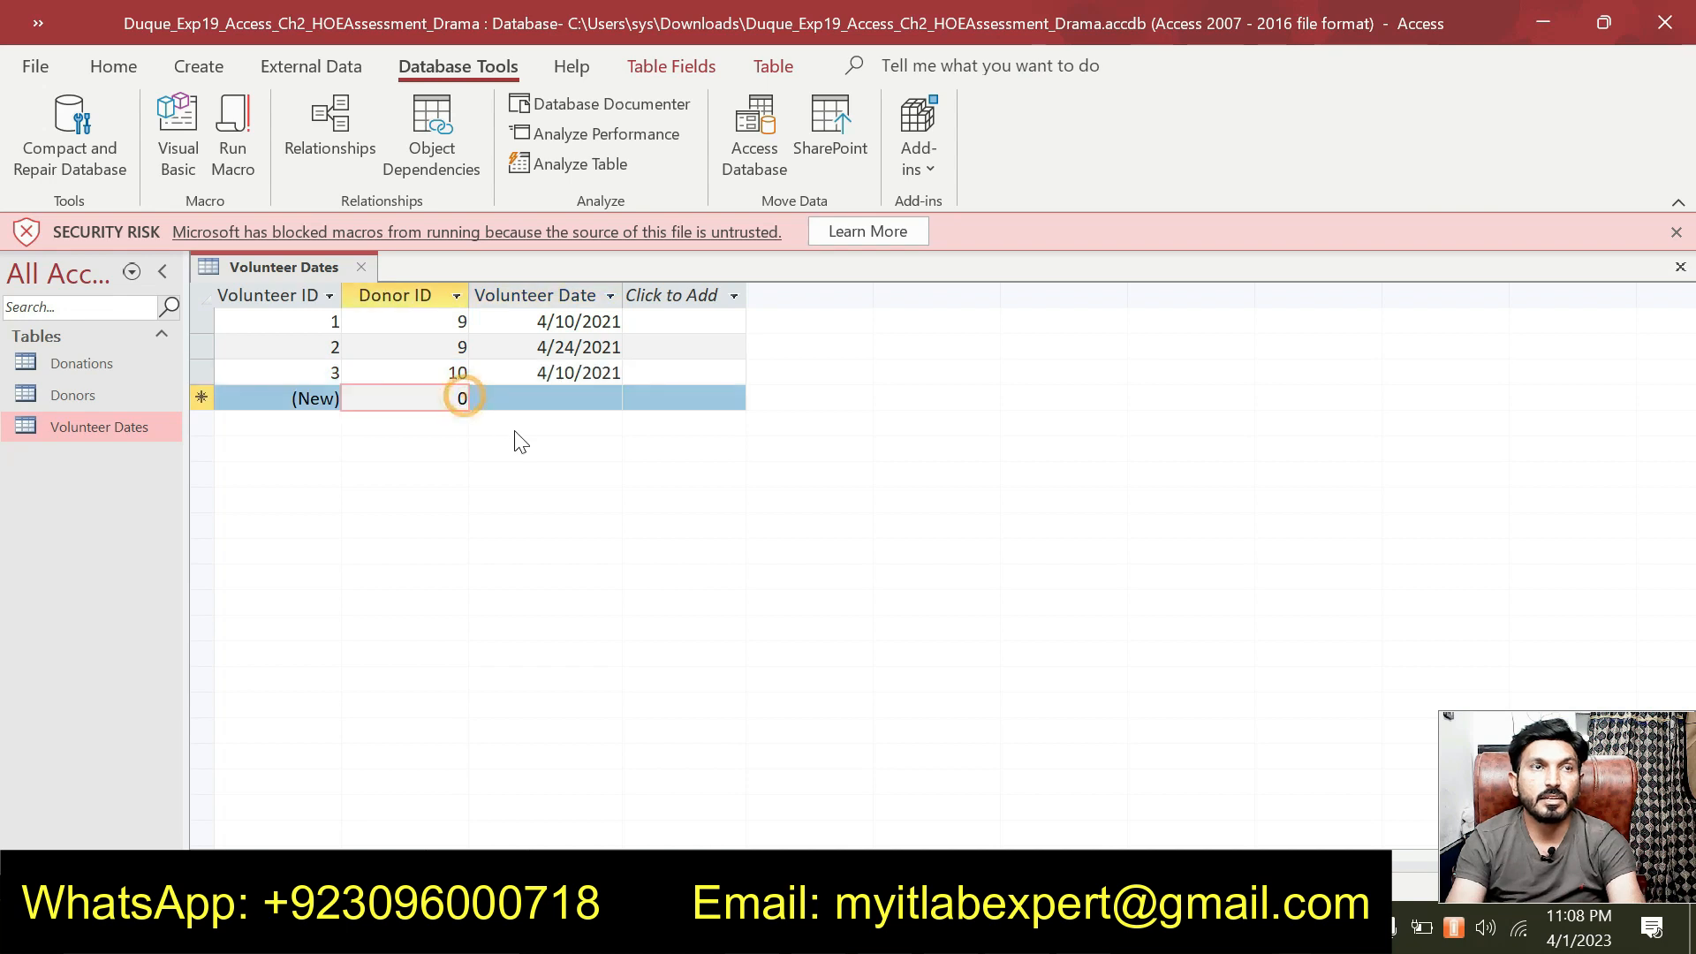
text(10)
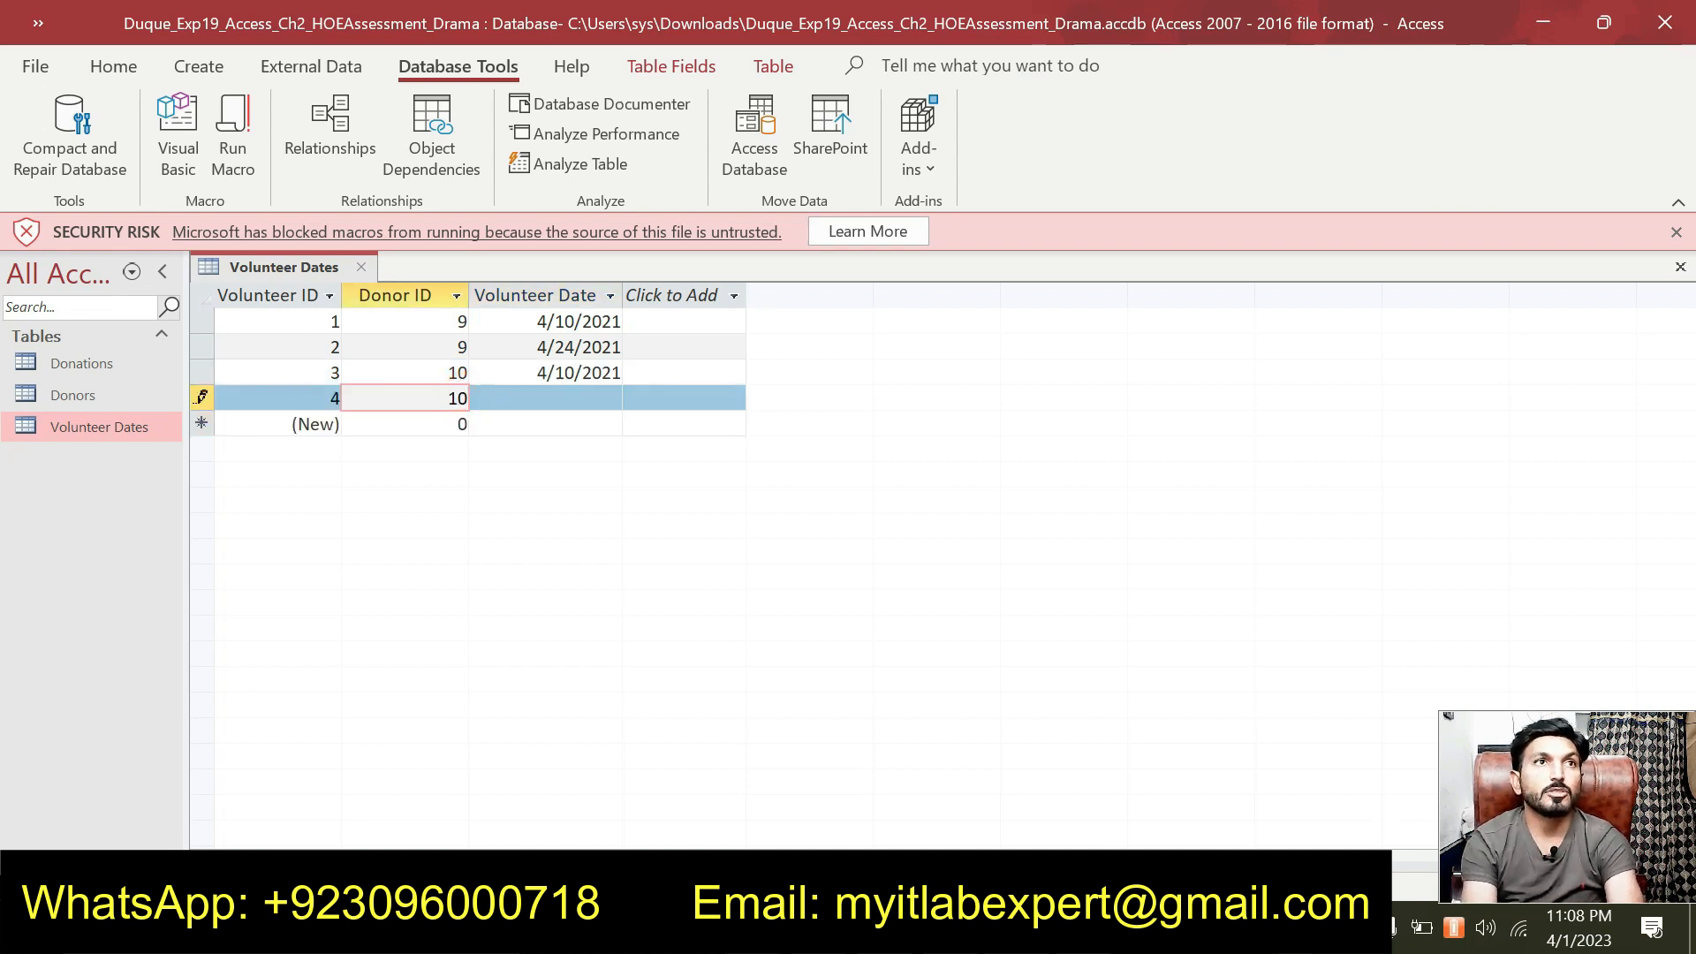
key(Tab)
text(4/24/2021)
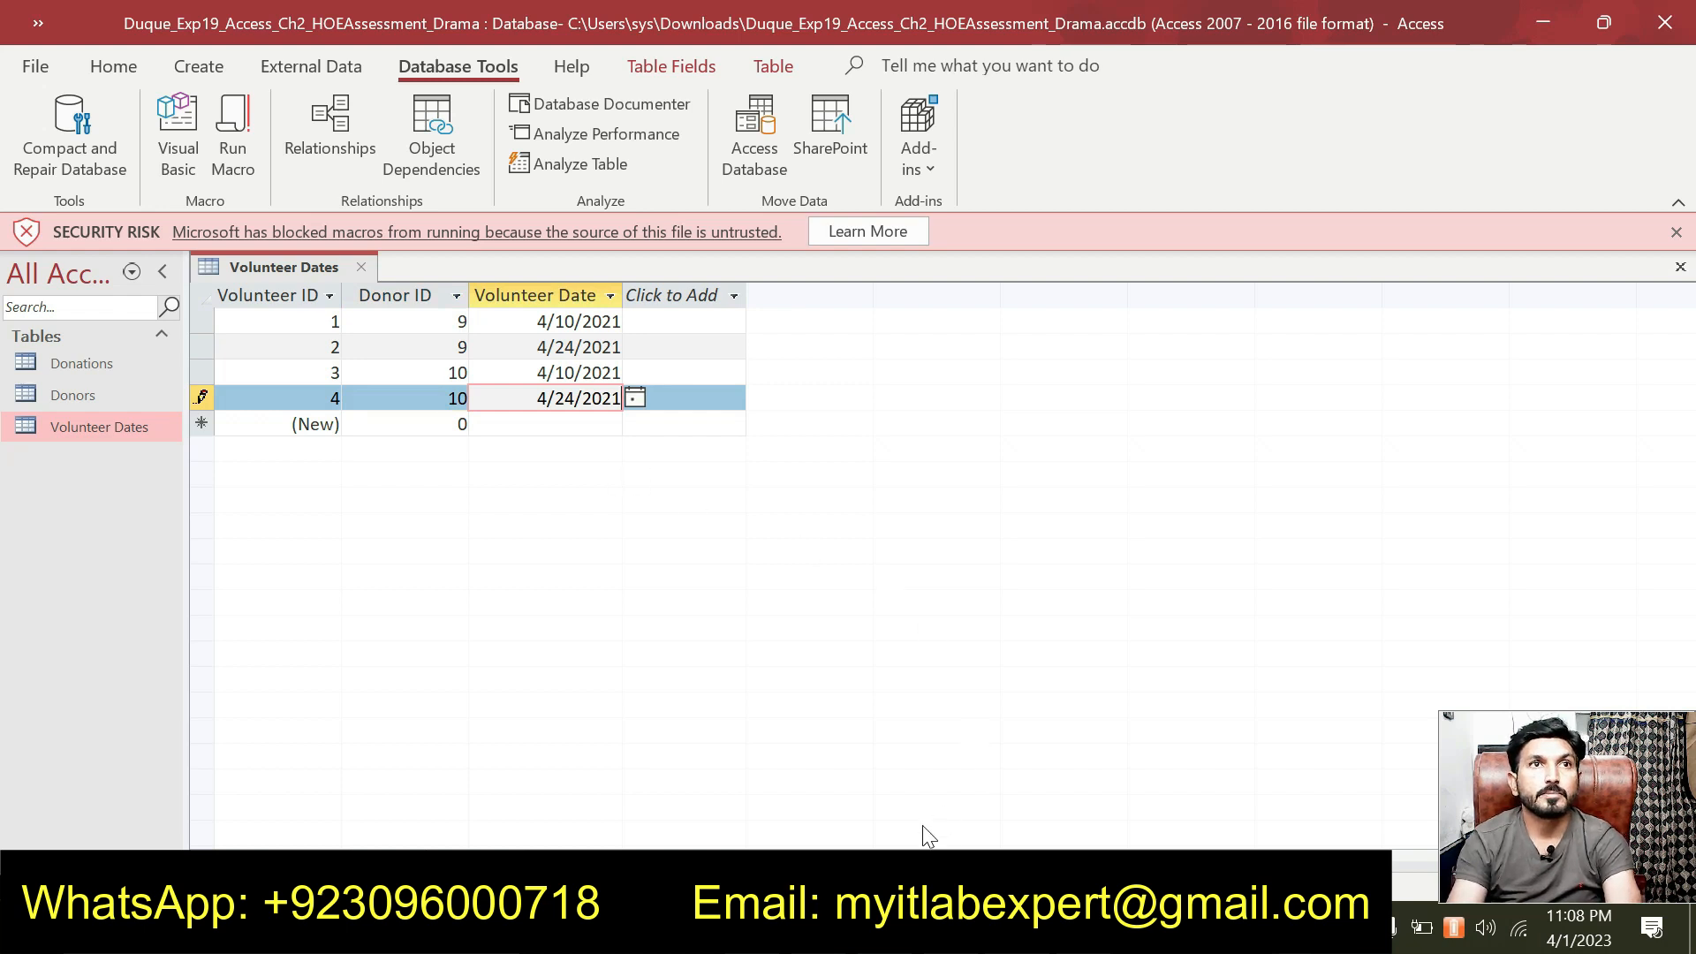
key(alt+Tab)
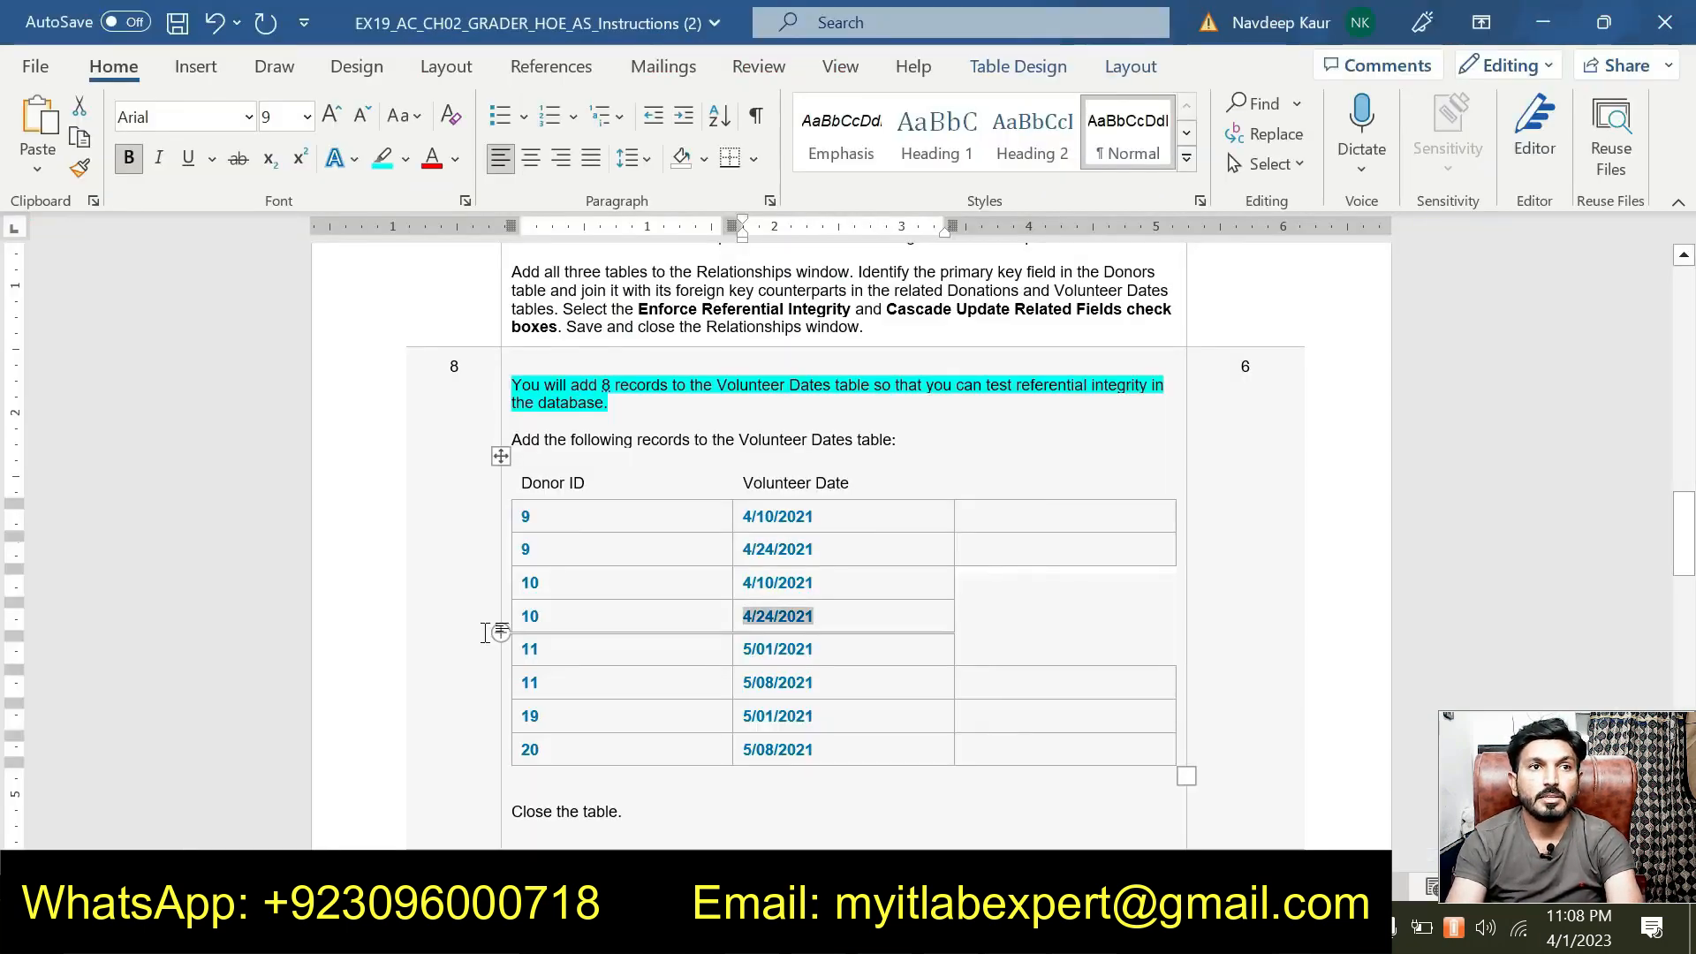
Enter record 5: Donor ID 11 dated 5/01/2021, pasting the date from Word.
scroll(848, 530, down, 1)
click(550, 588)
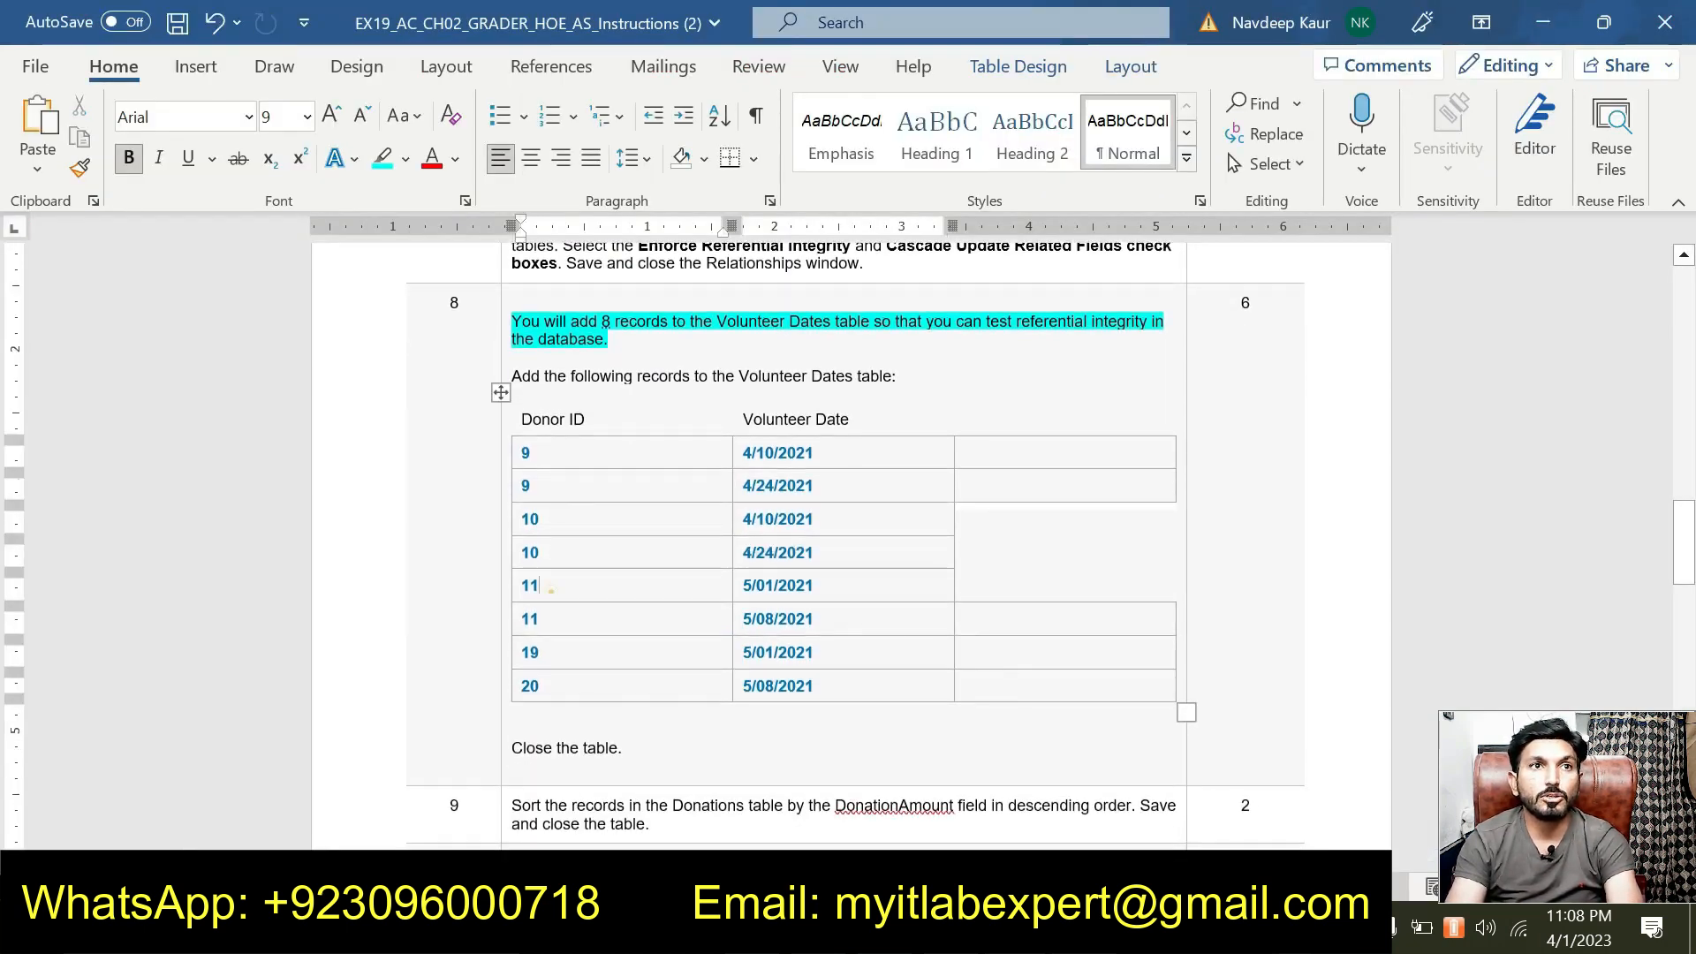
drag(742, 585, 814, 584)
key(ctrl+c)
key(alt+Tab)
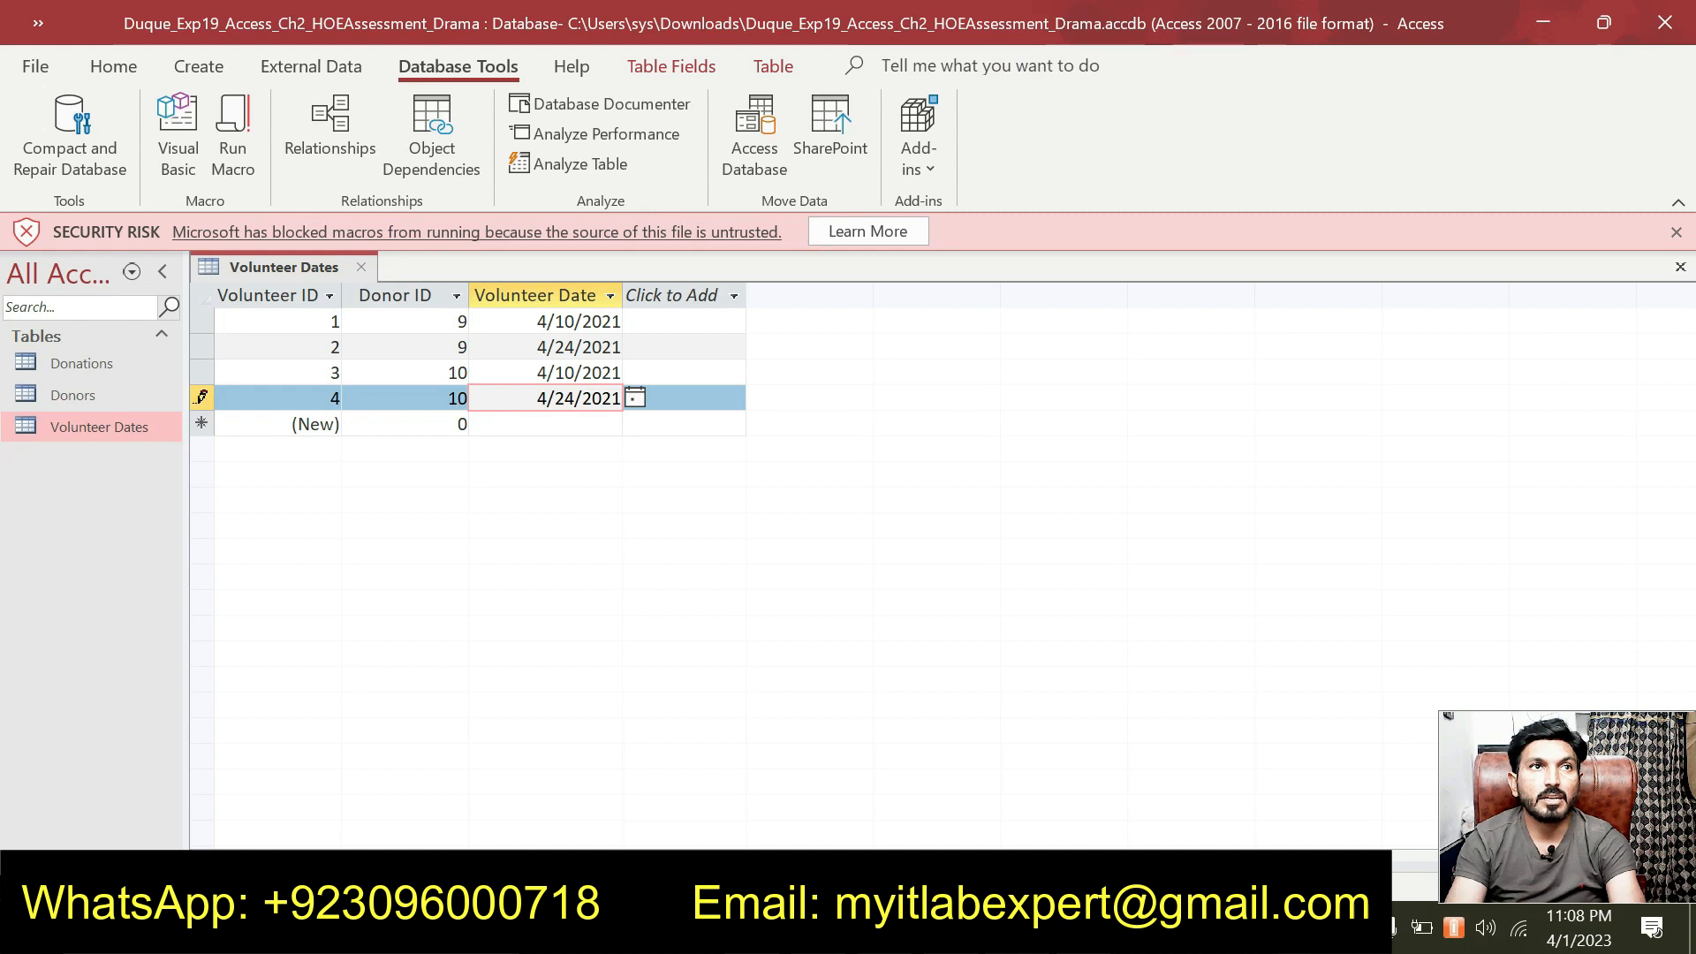
key(Tab)
text(1)
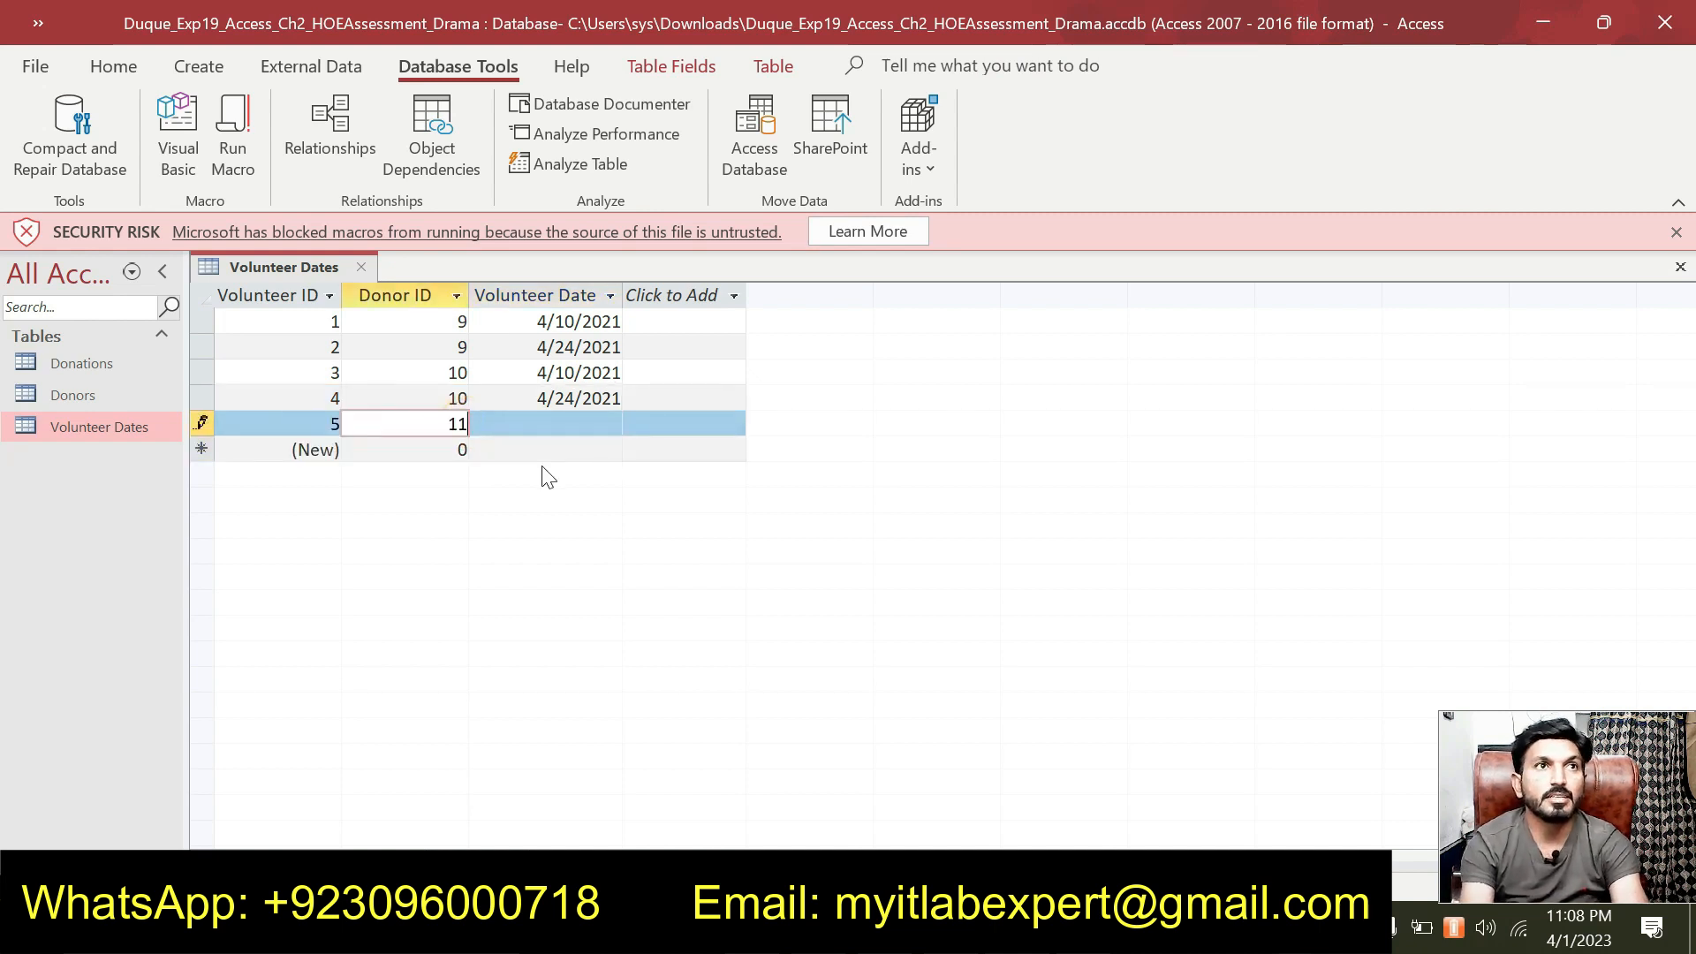
key(Tab)
key(ctrl+v)
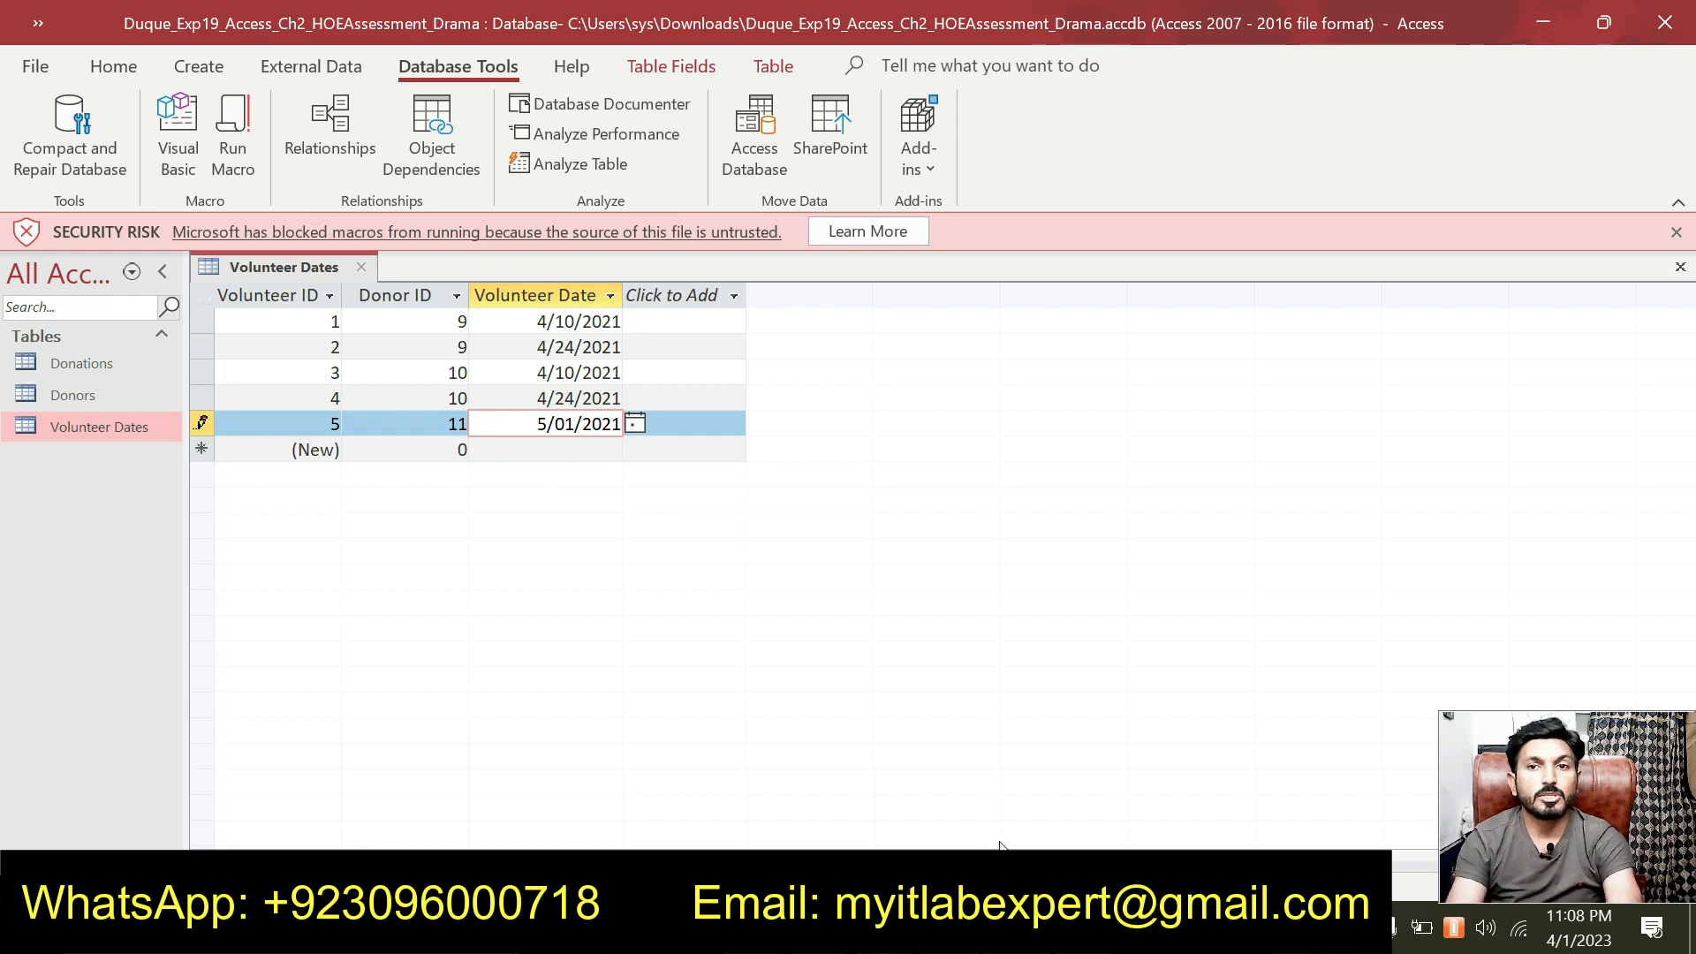
Add record 6: Donor ID 11 dated 5/08/2021.
key(alt+Tab)
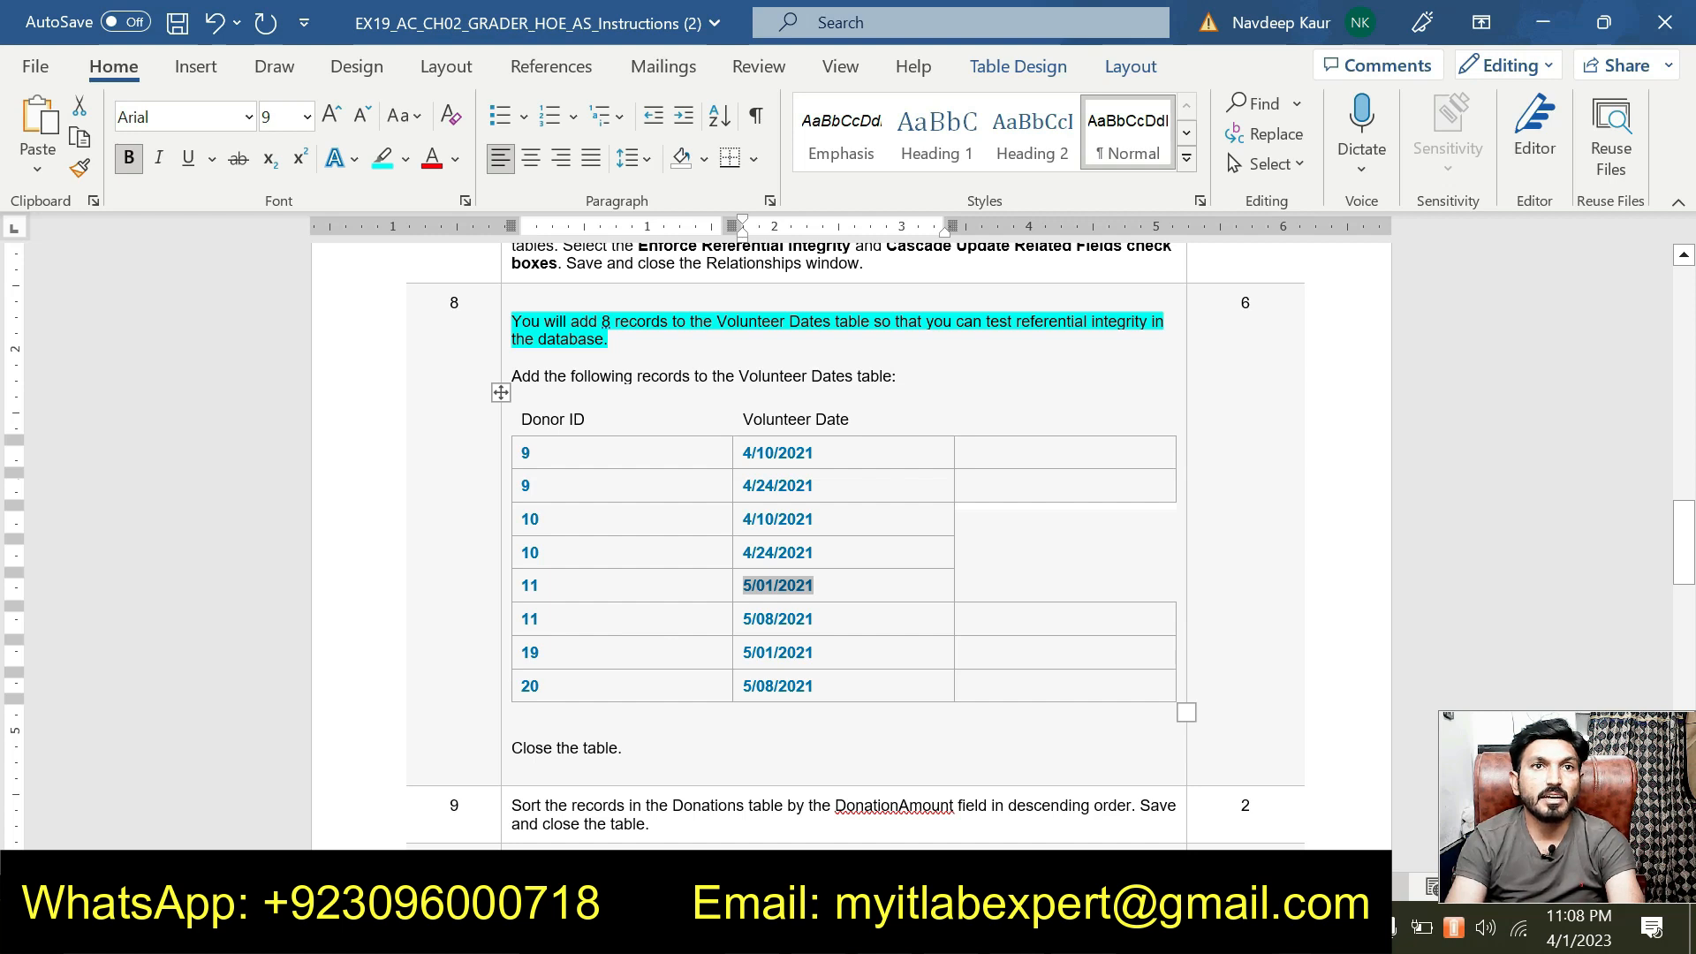
drag(745, 618, 820, 626)
key(alt+Tab)
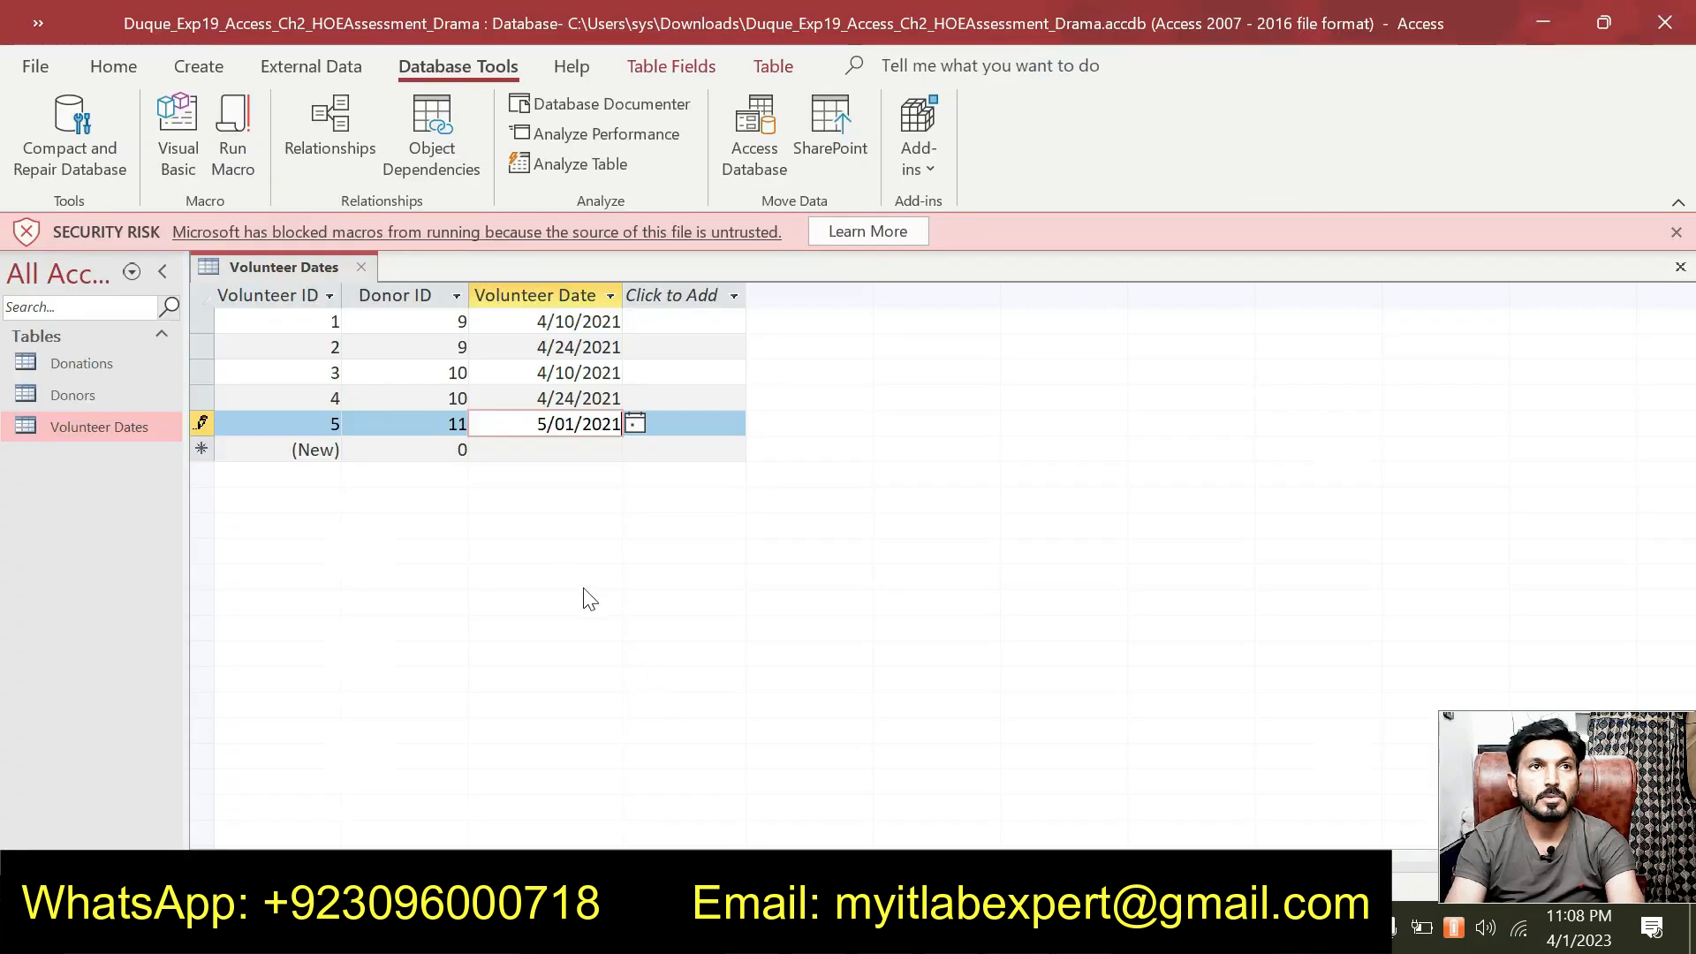
click(463, 448)
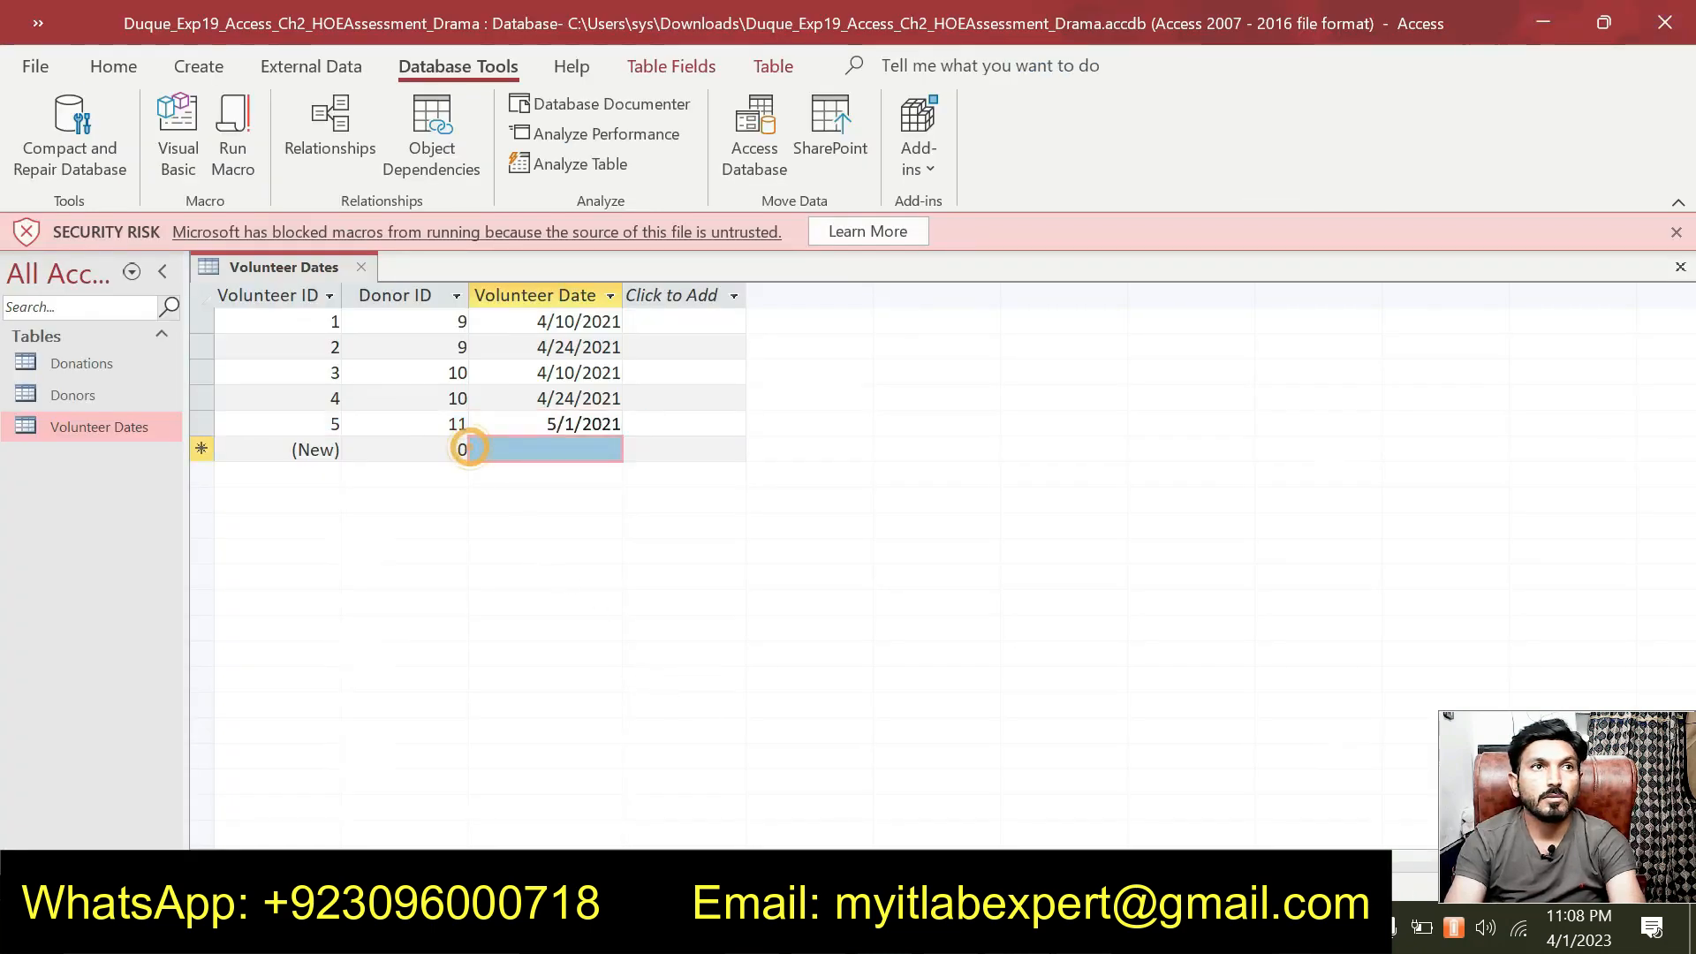
key(BackSpace)
text(11)
key(Tab)
text(5/08/2021)
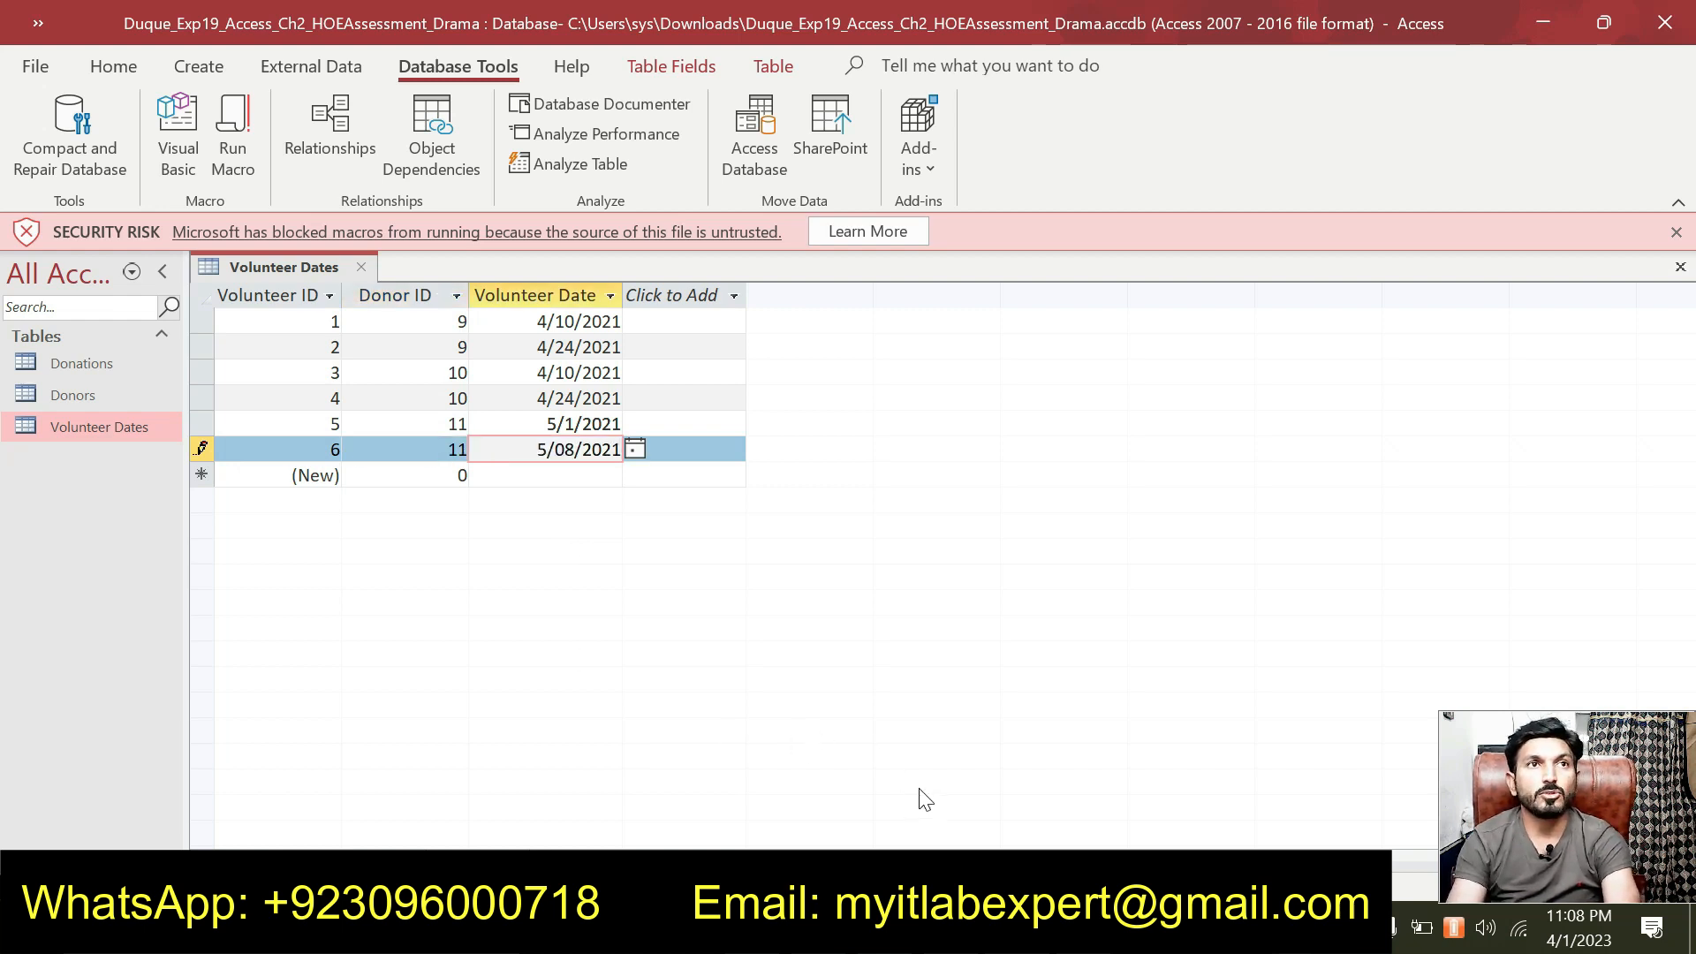
Add record 7: Donor ID 19 dated 5/01/2021.
key(alt+Tab)
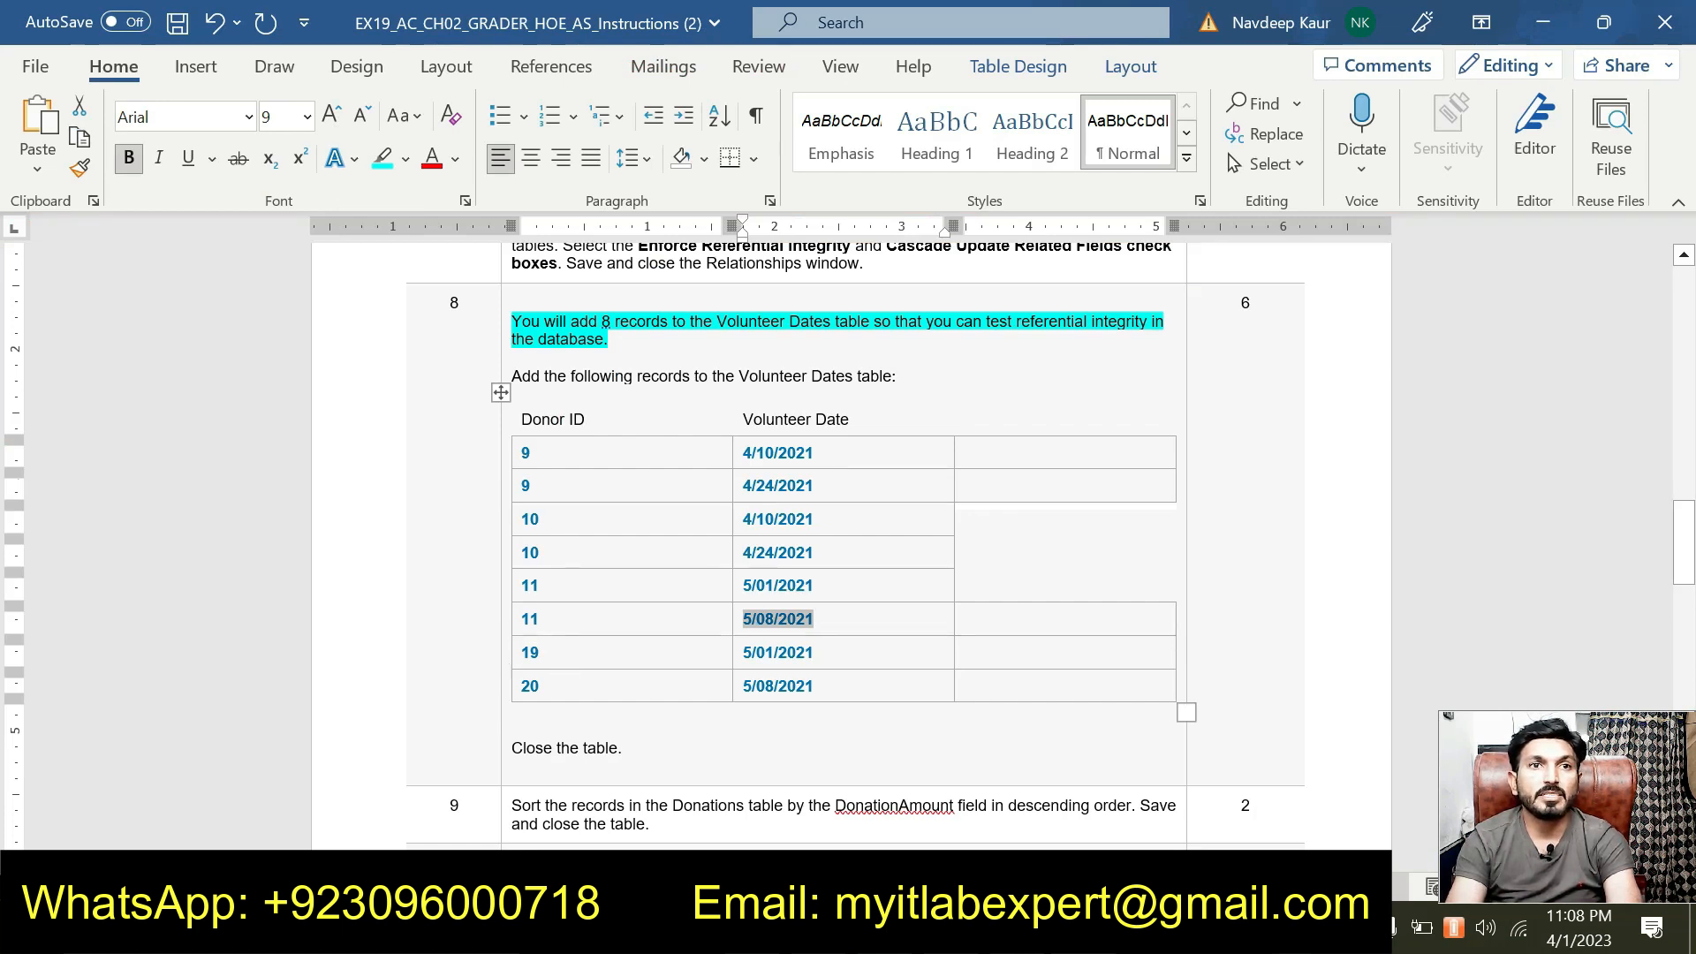
click(741, 652)
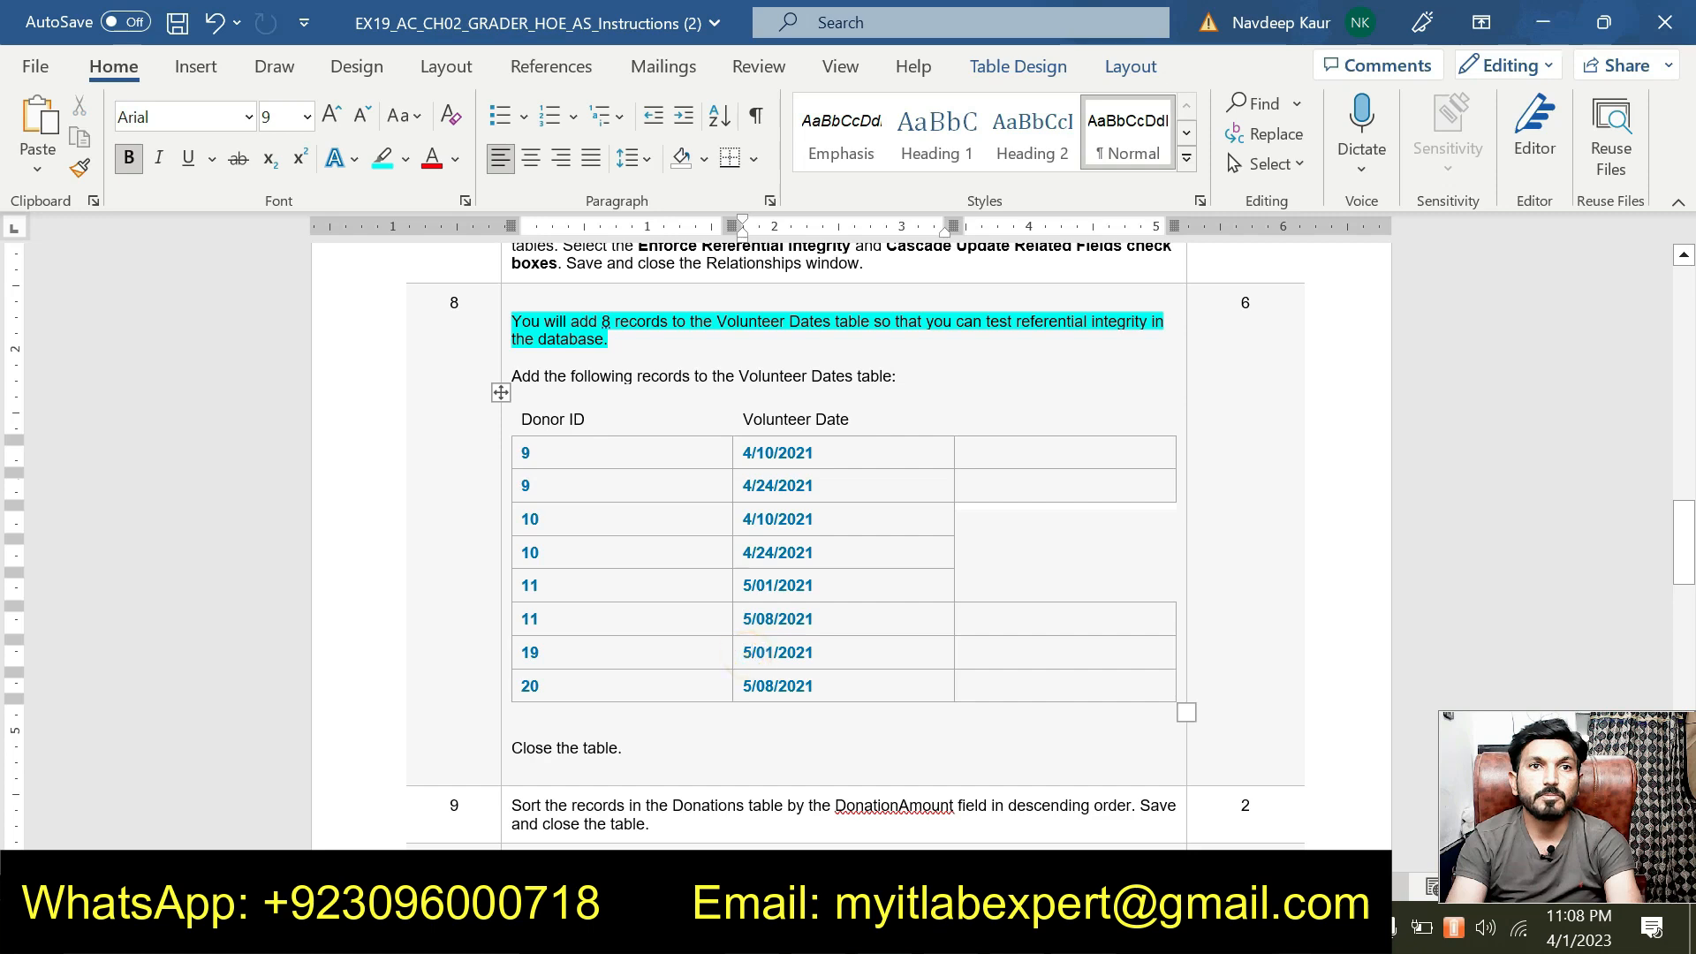
double_click(742, 651)
key(ctrl+c)
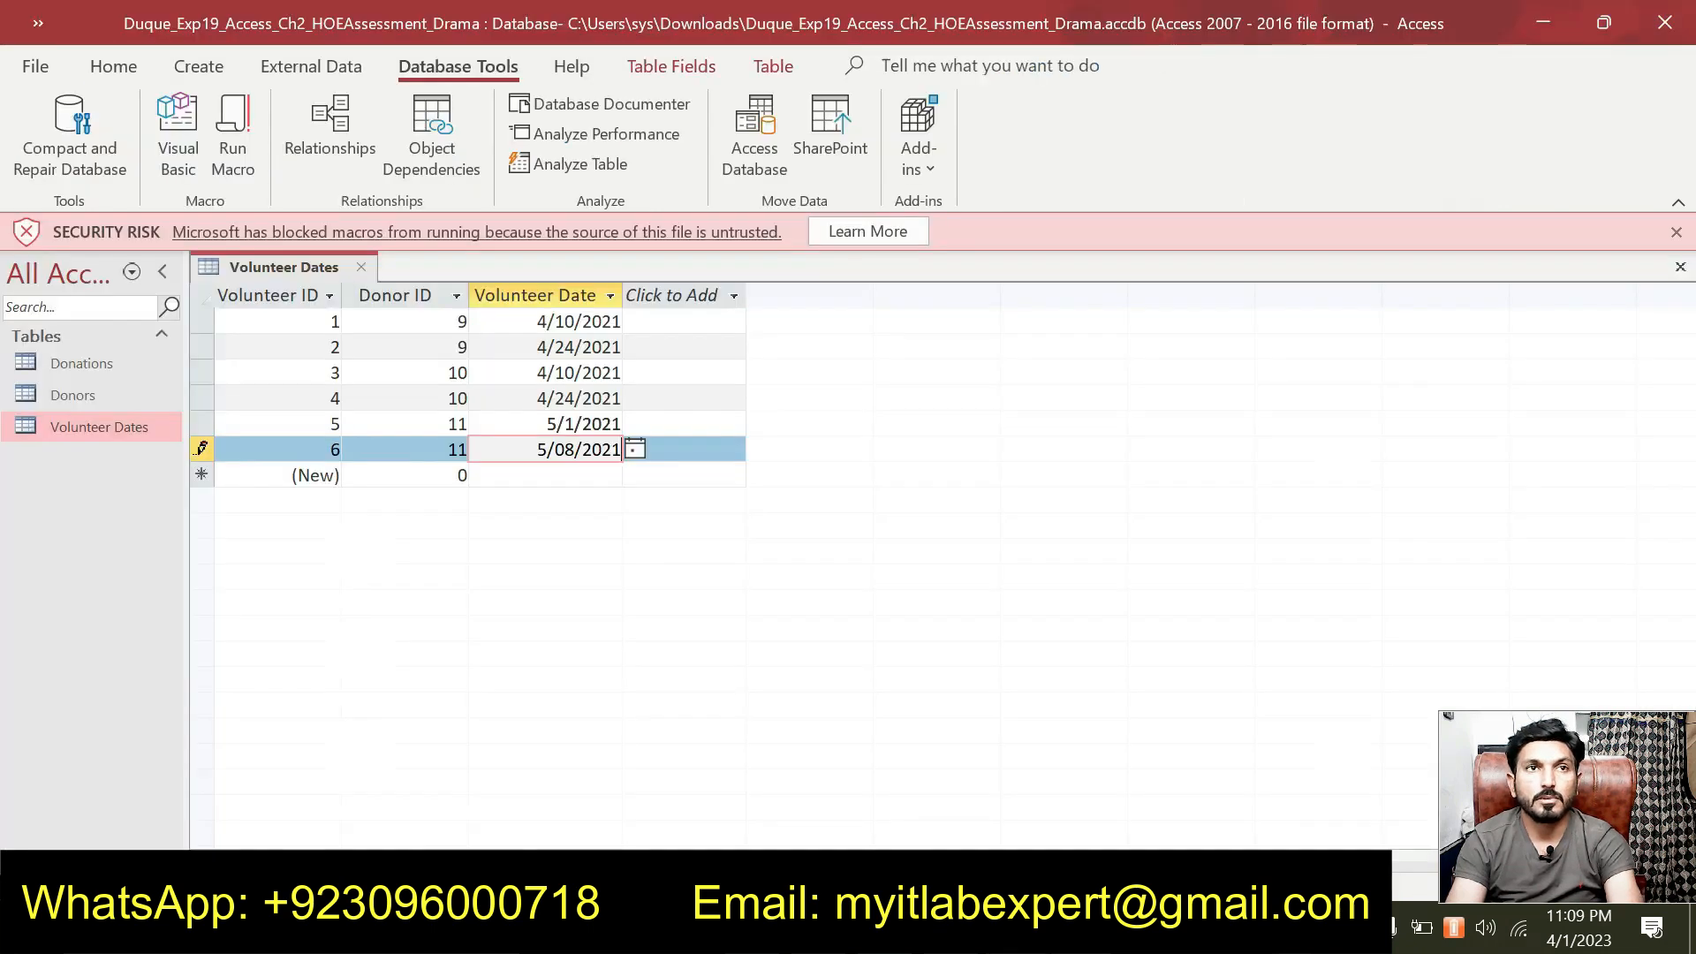
key(alt+Tab)
click(461, 475)
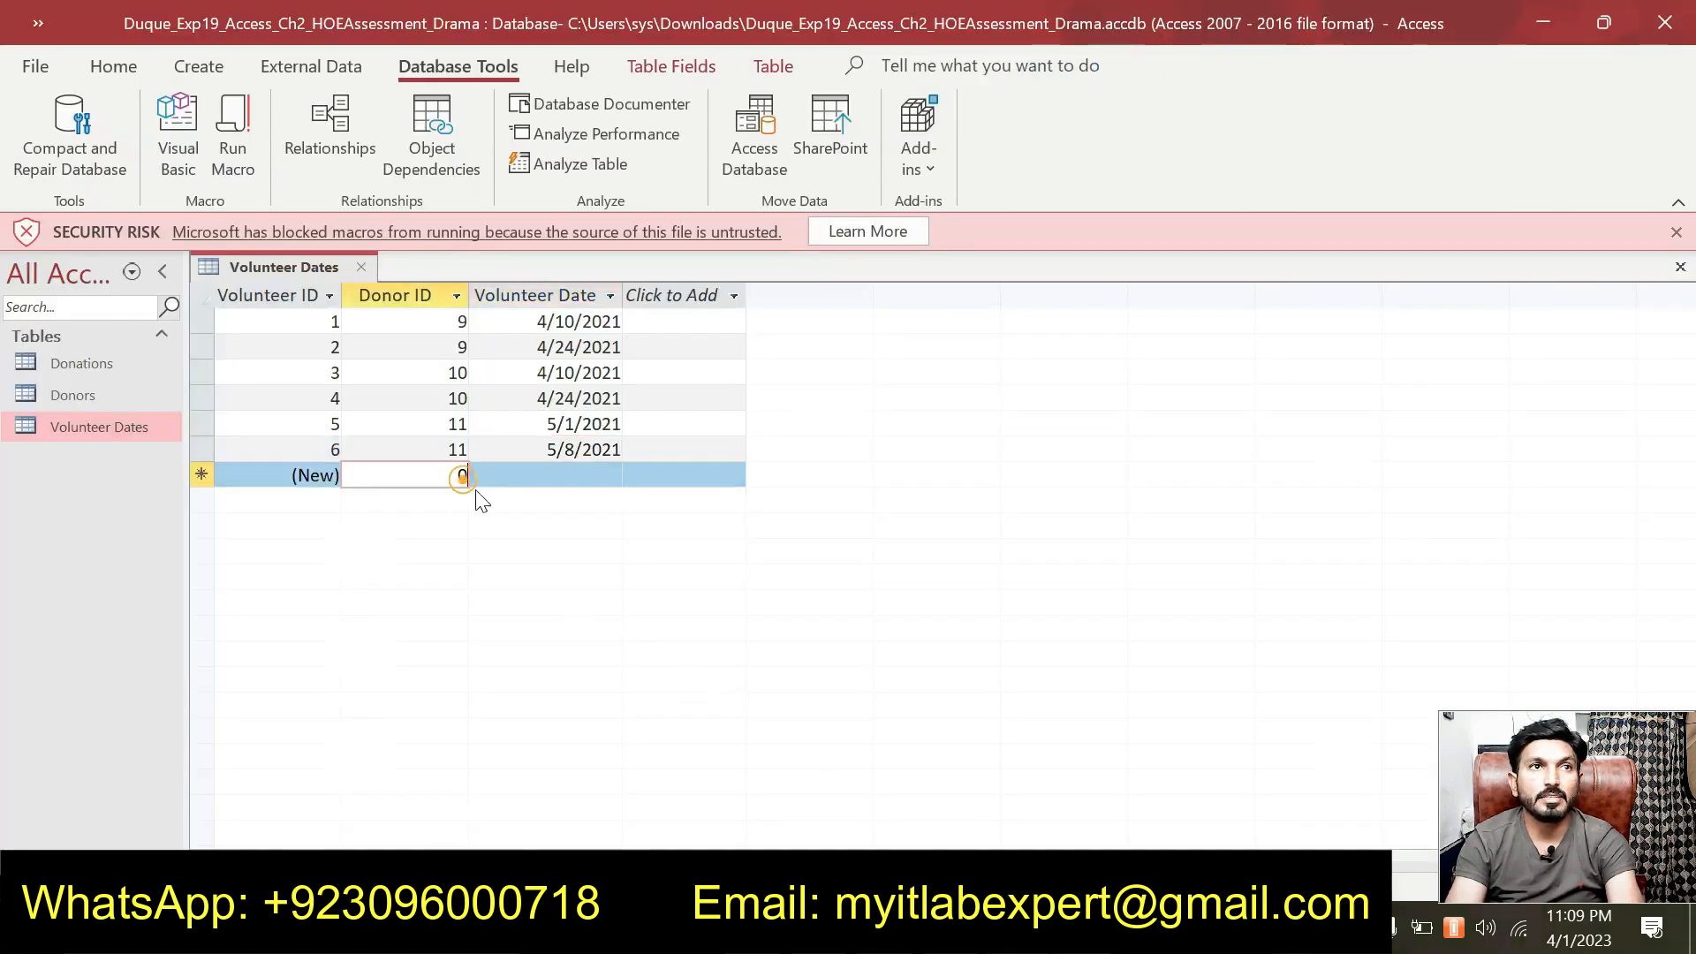
key(BackSpace)
text(19)
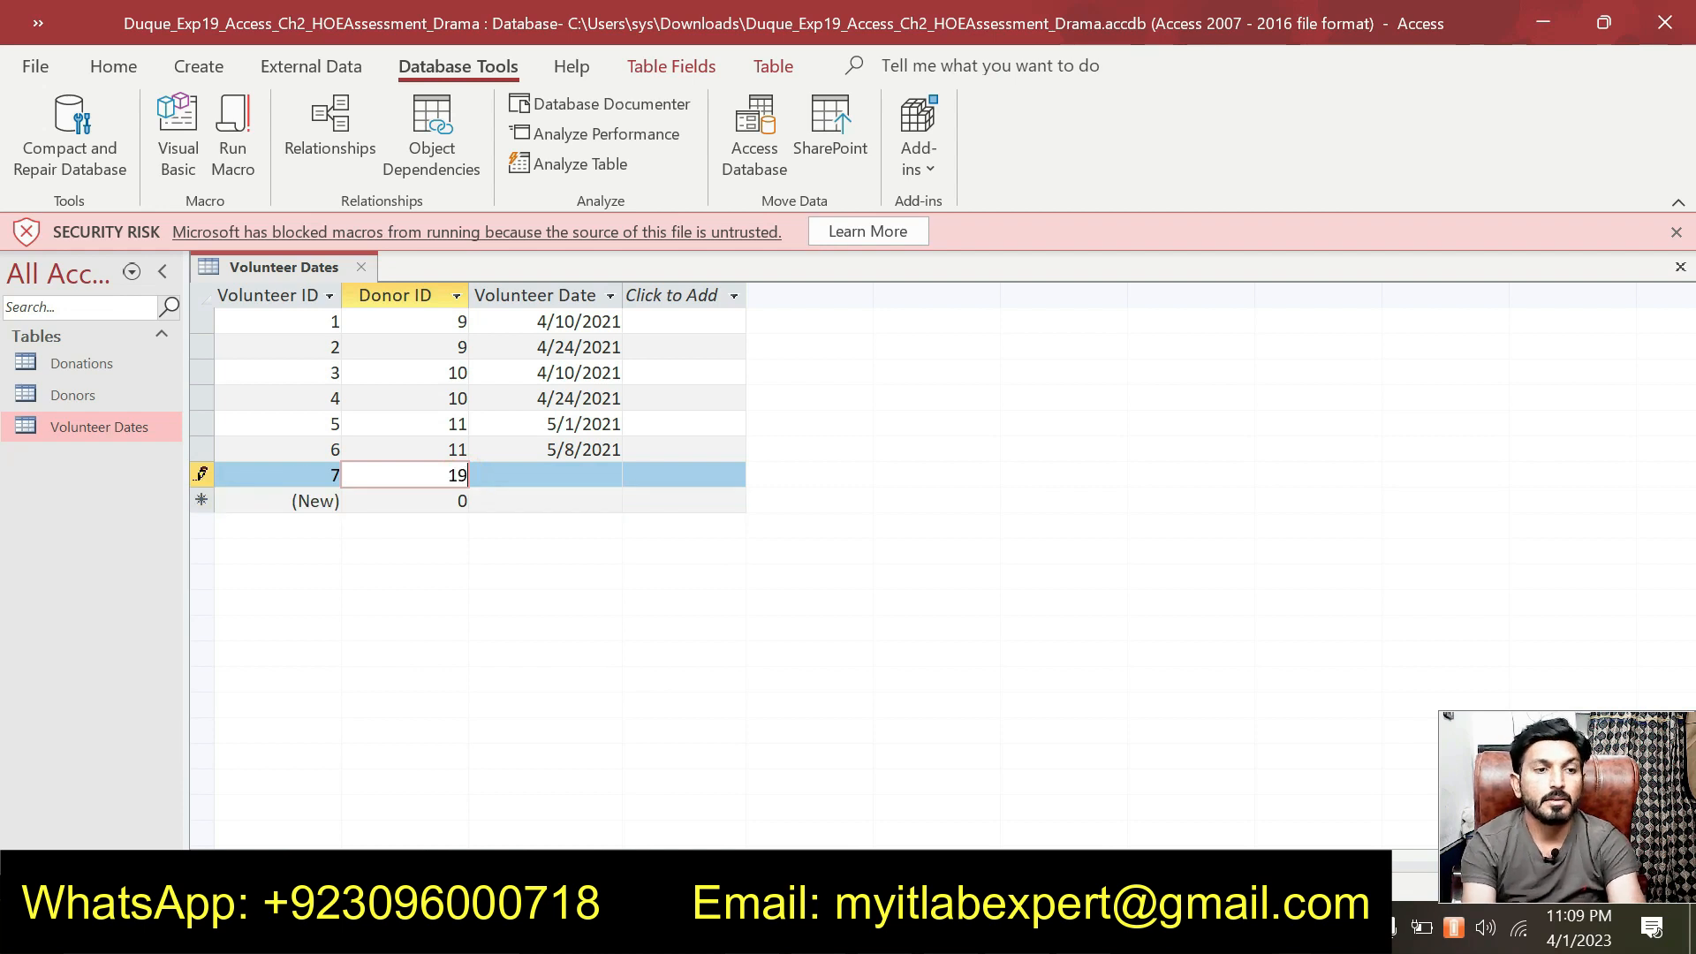
key(Tab)
key(ctrl+v)
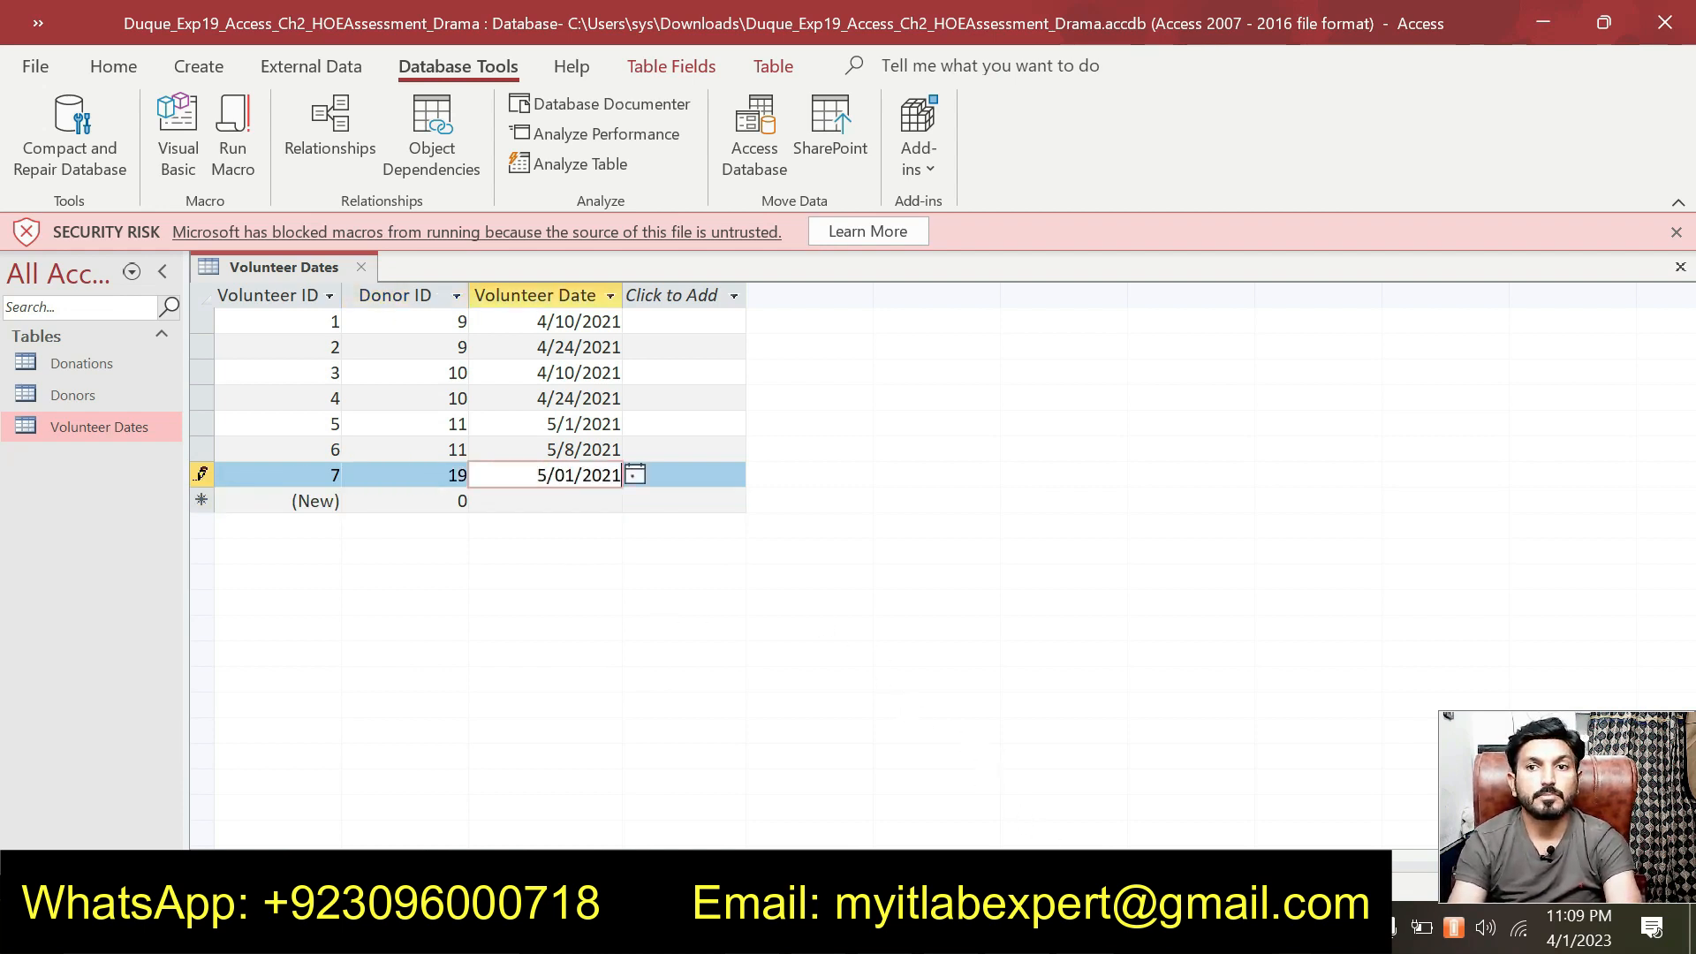
Copy the final date 5/08/2021 from Word and start the eighth record.
click(1082, 928)
scroll(852, 543, down, 1)
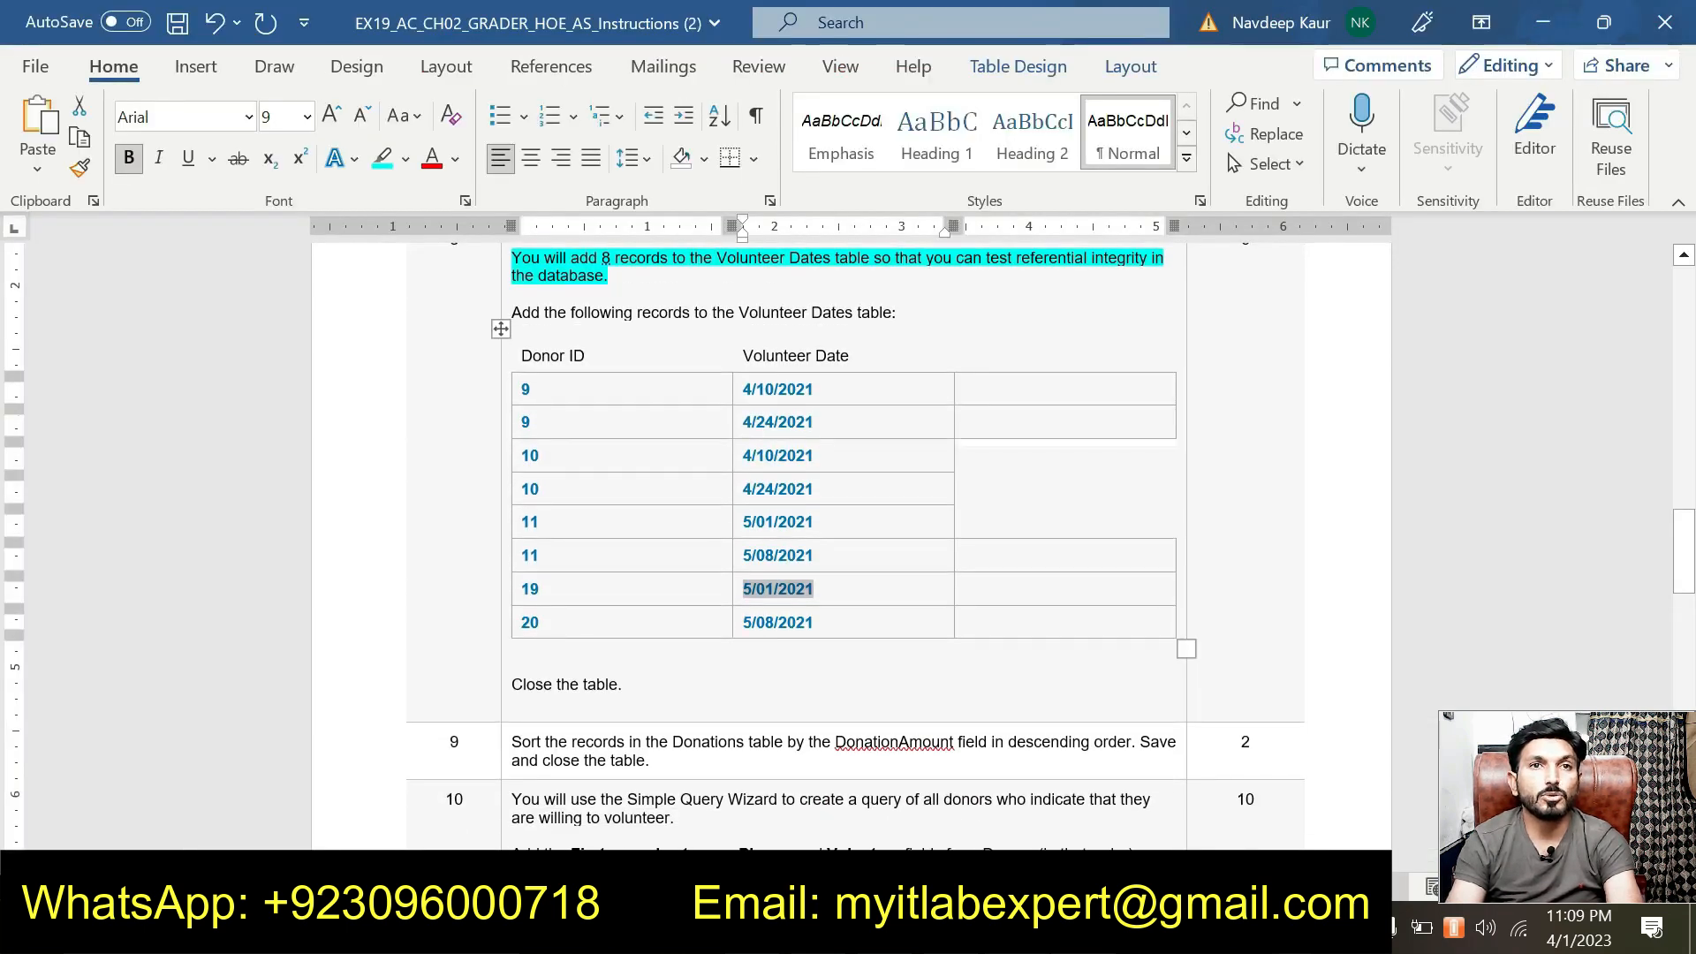
drag(814, 623, 743, 627)
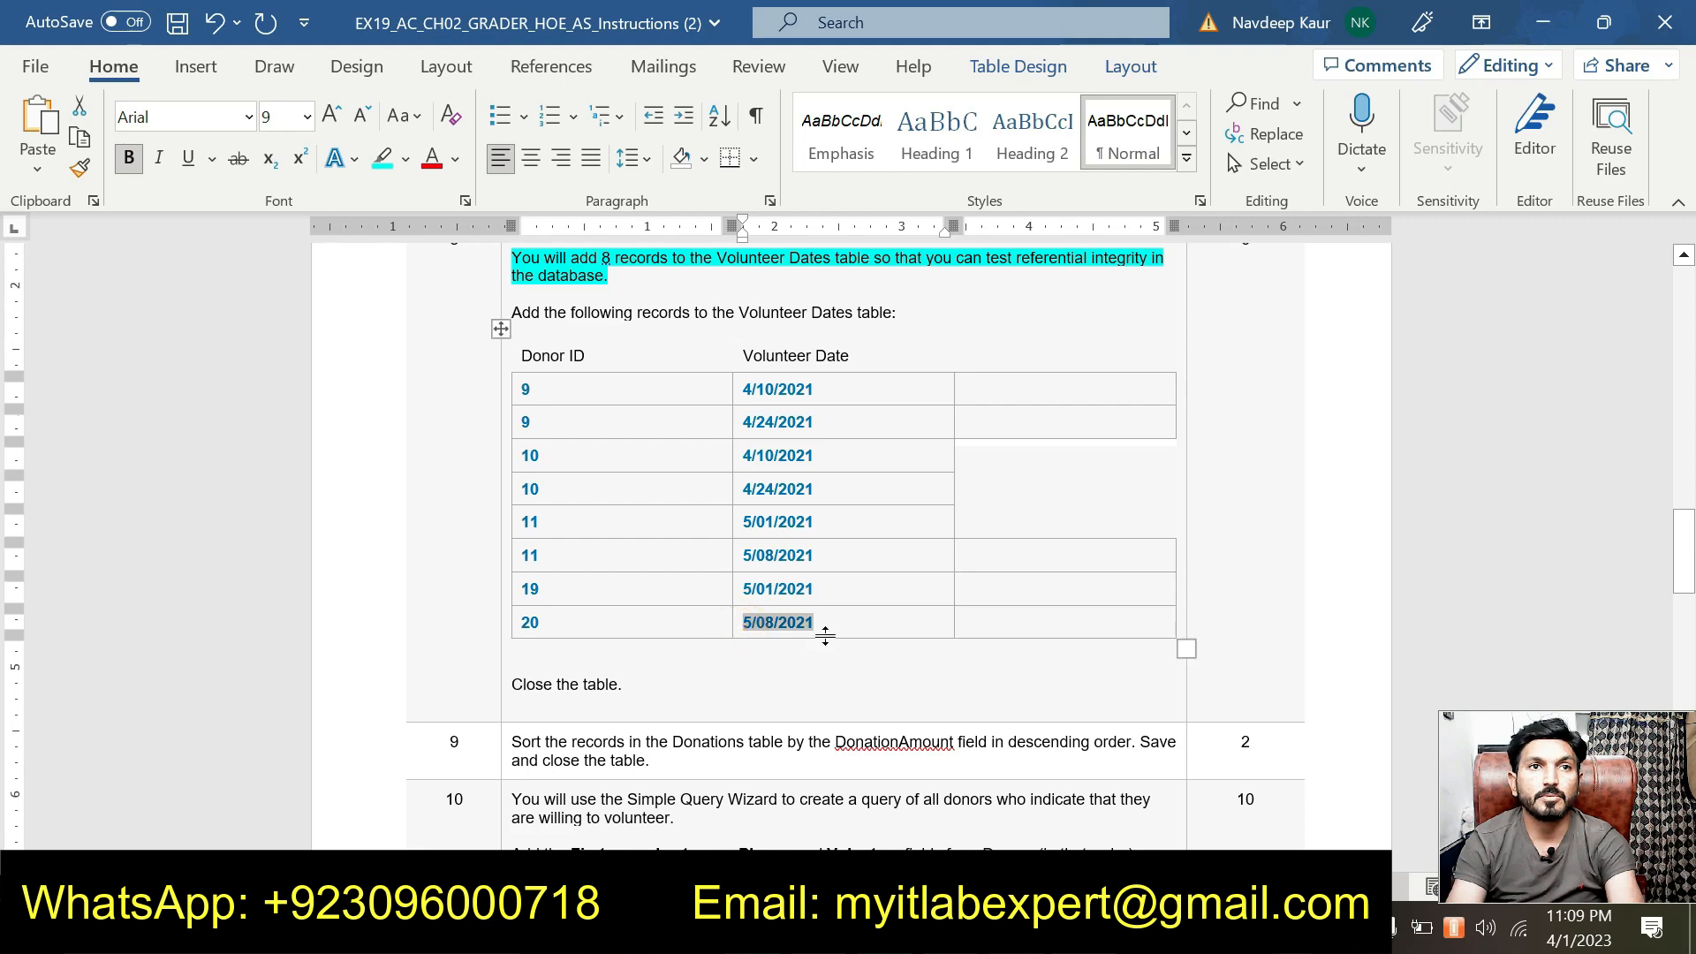
key(alt+Tab)
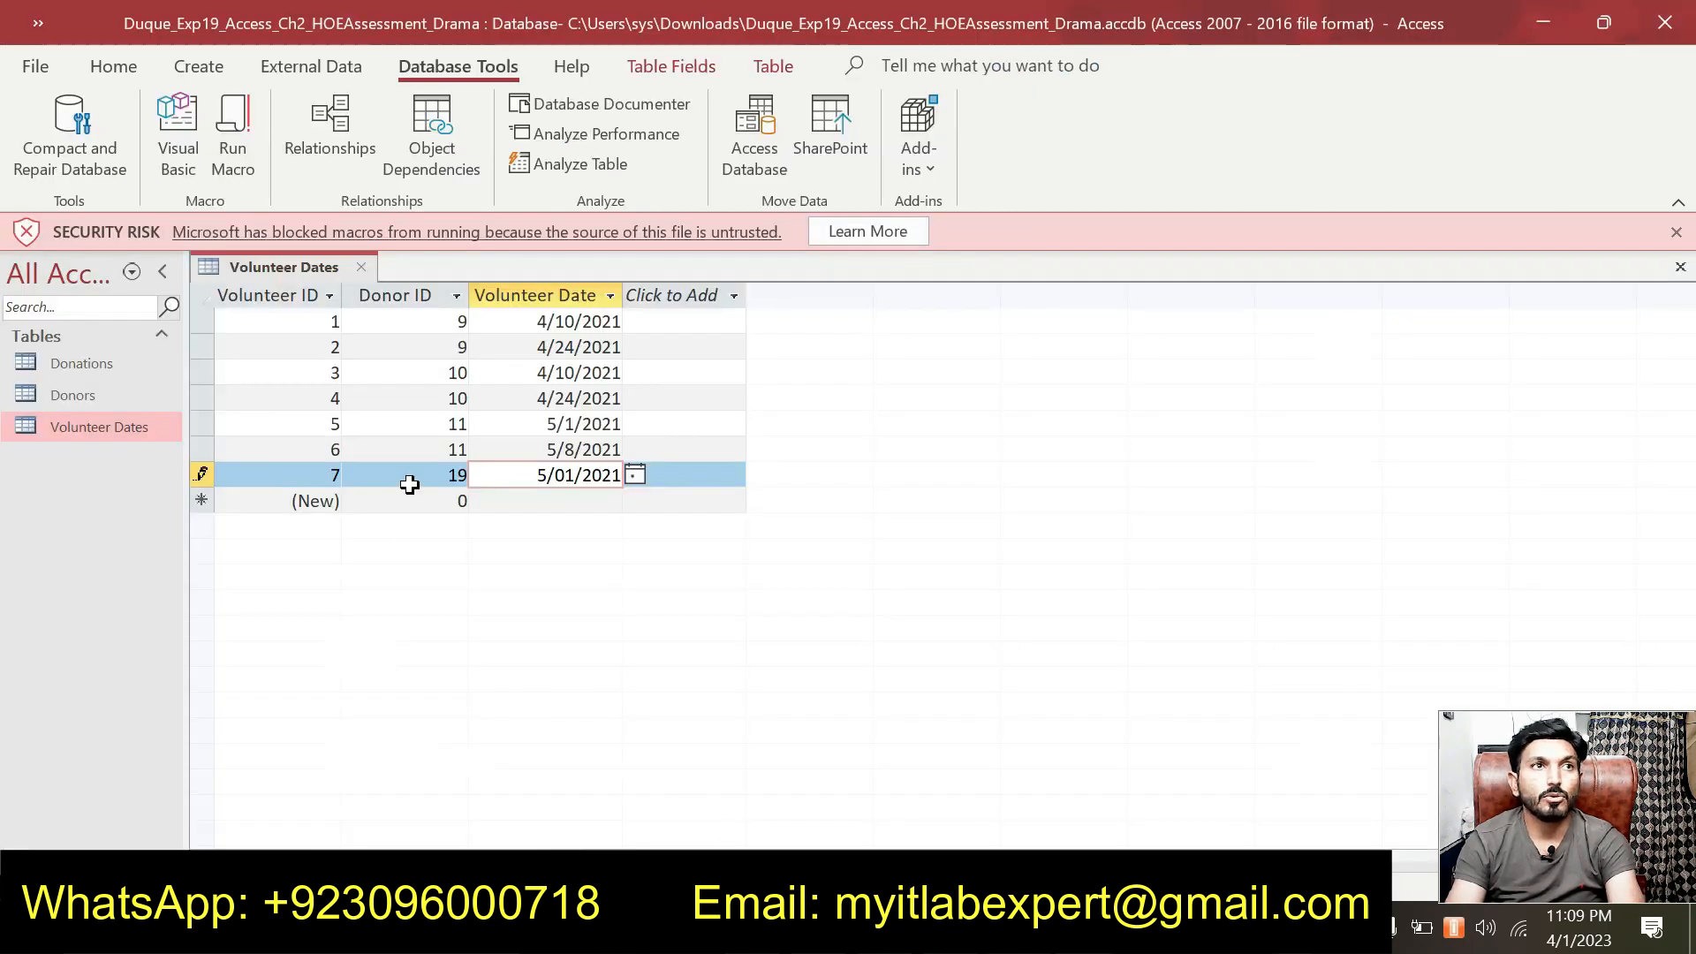
click(468, 500)
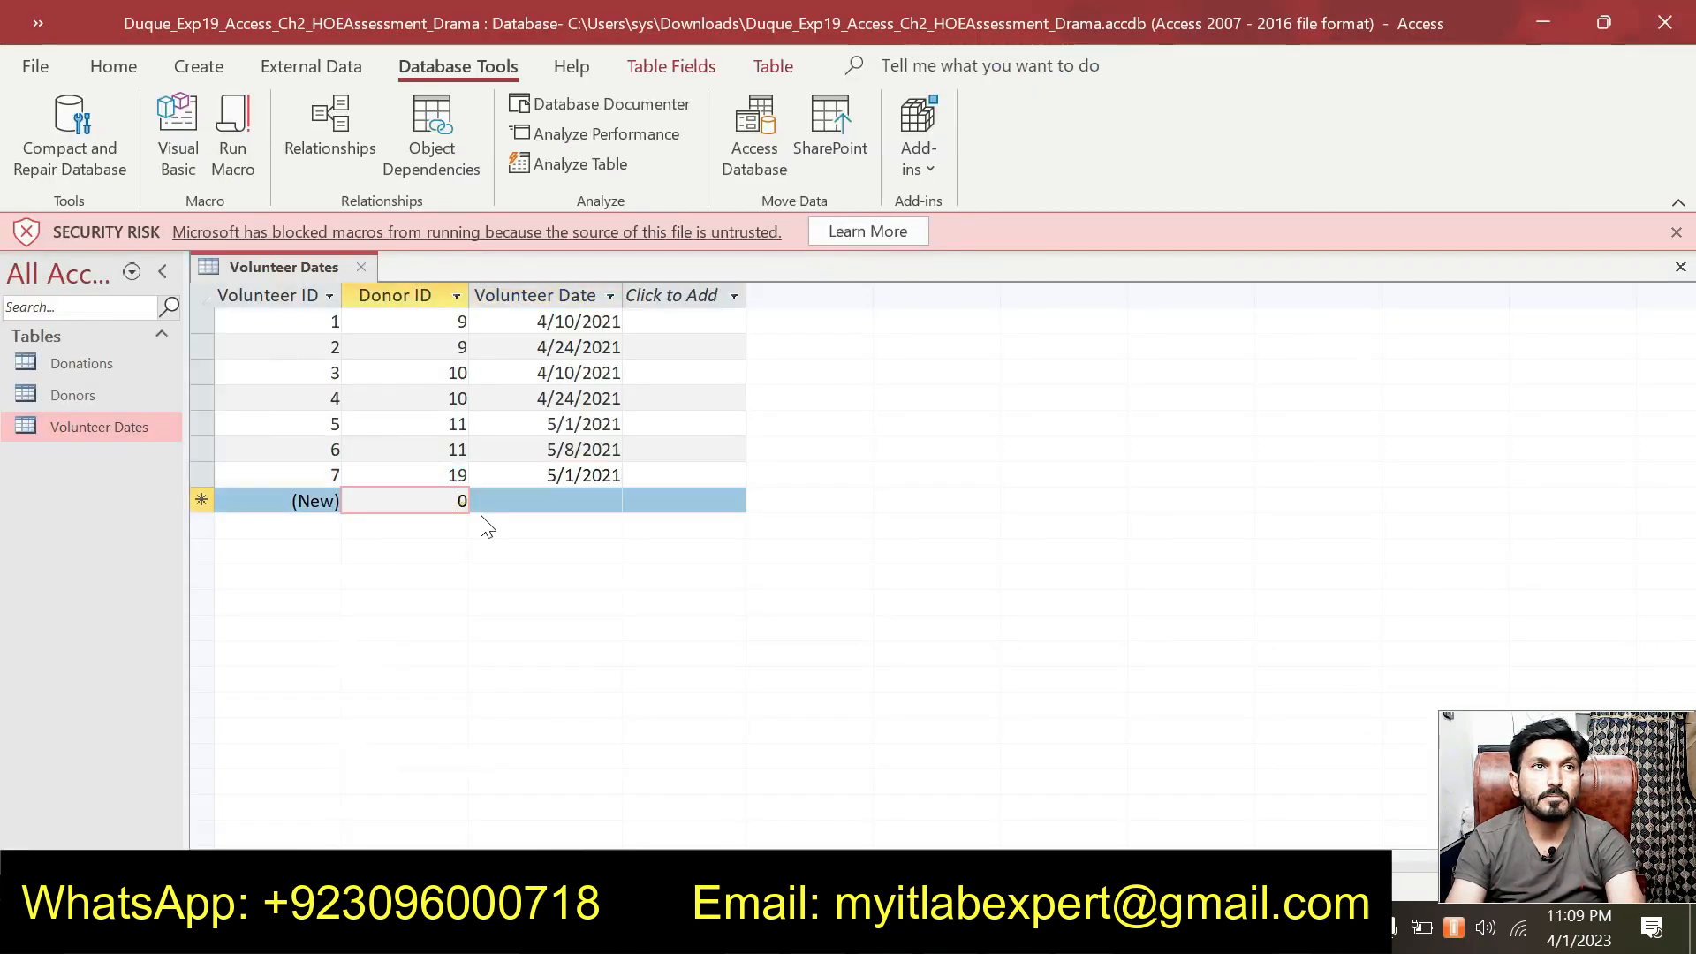
Enter record 8: Donor ID 20 dated 5/08/2021, checking it against the instructions.
text(20)
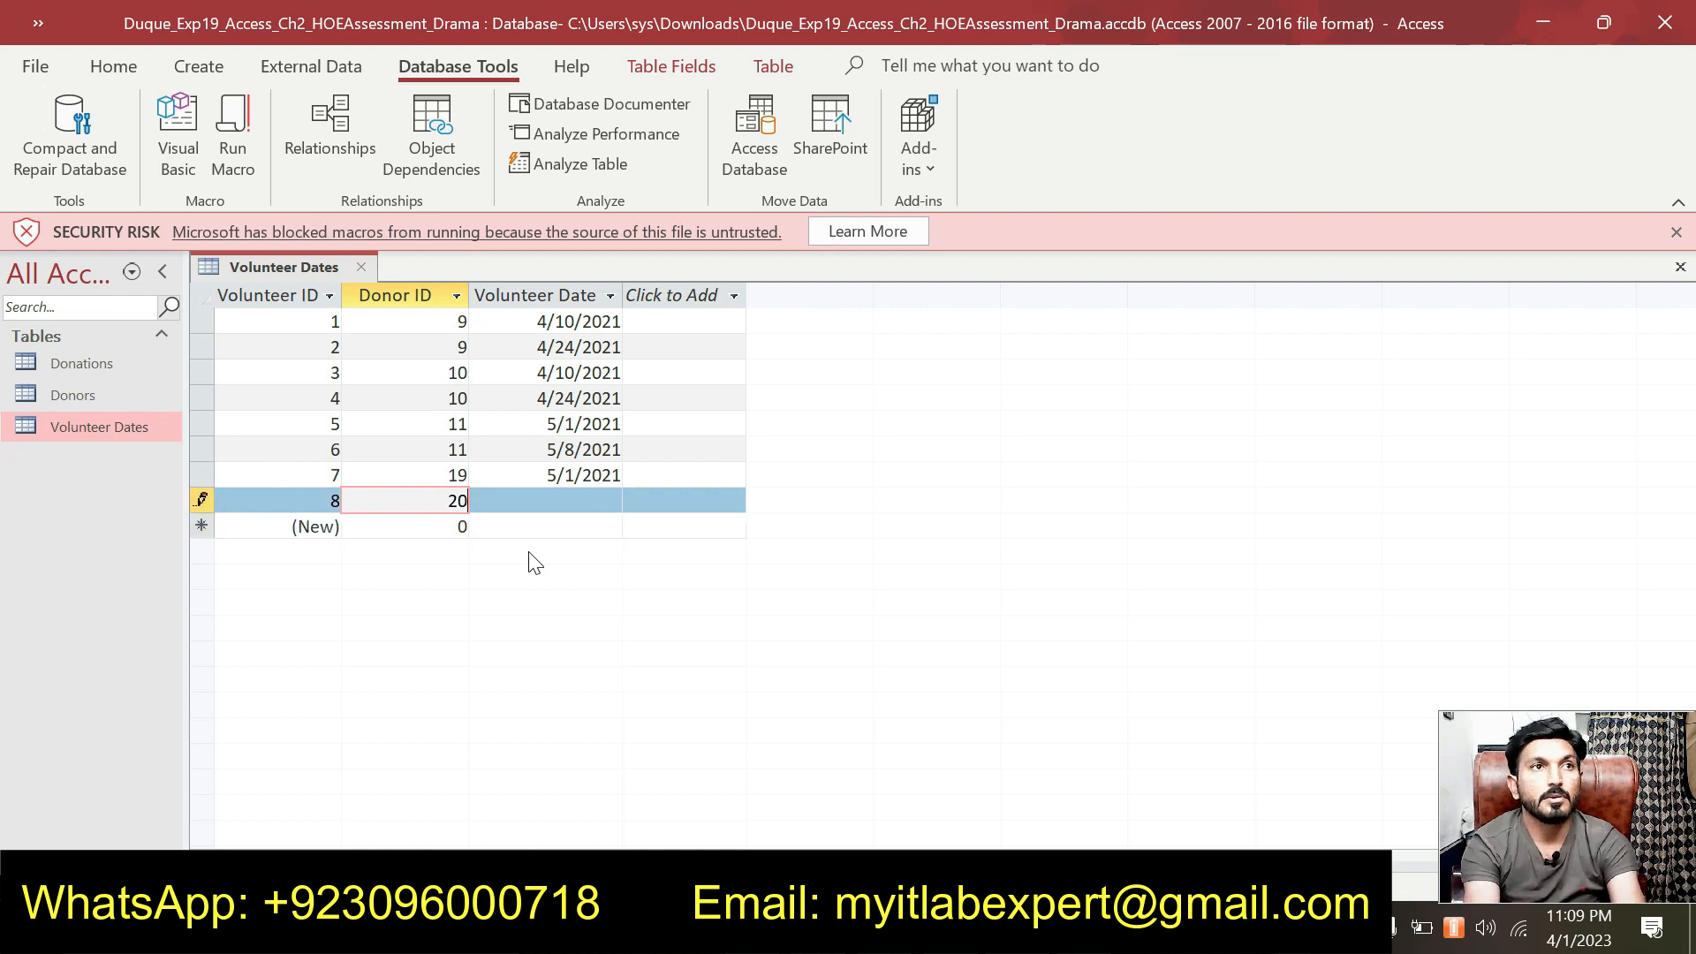
key(Tab)
text(5/08/2021)
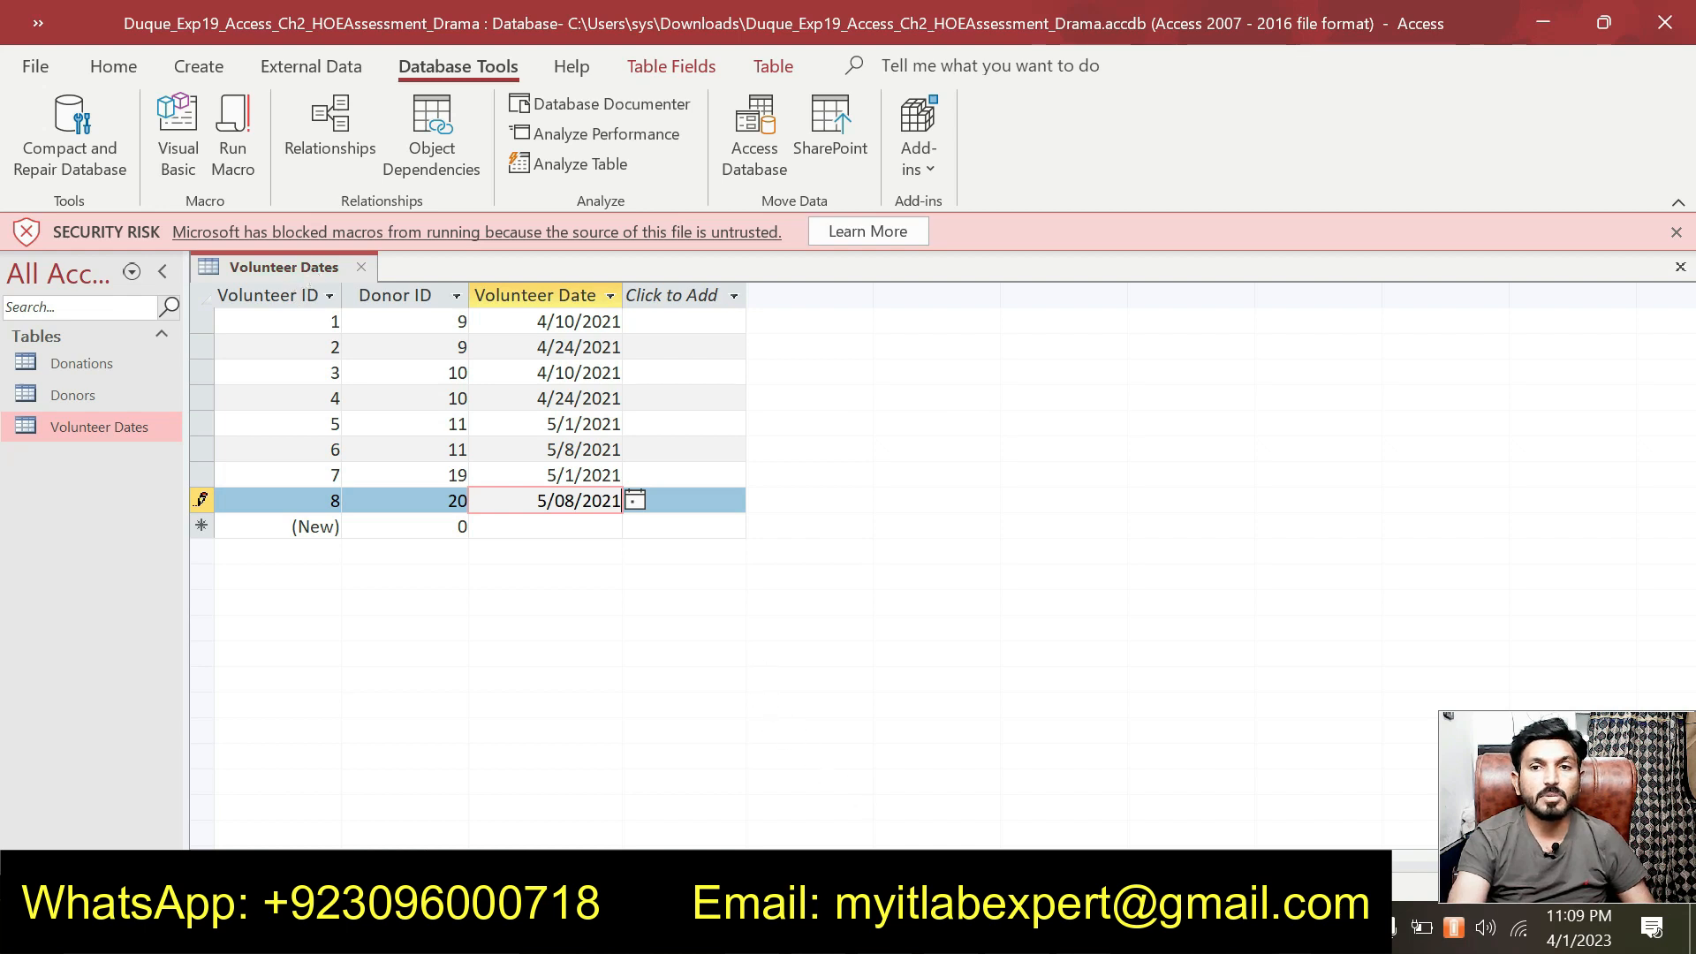
key(alt+Tab)
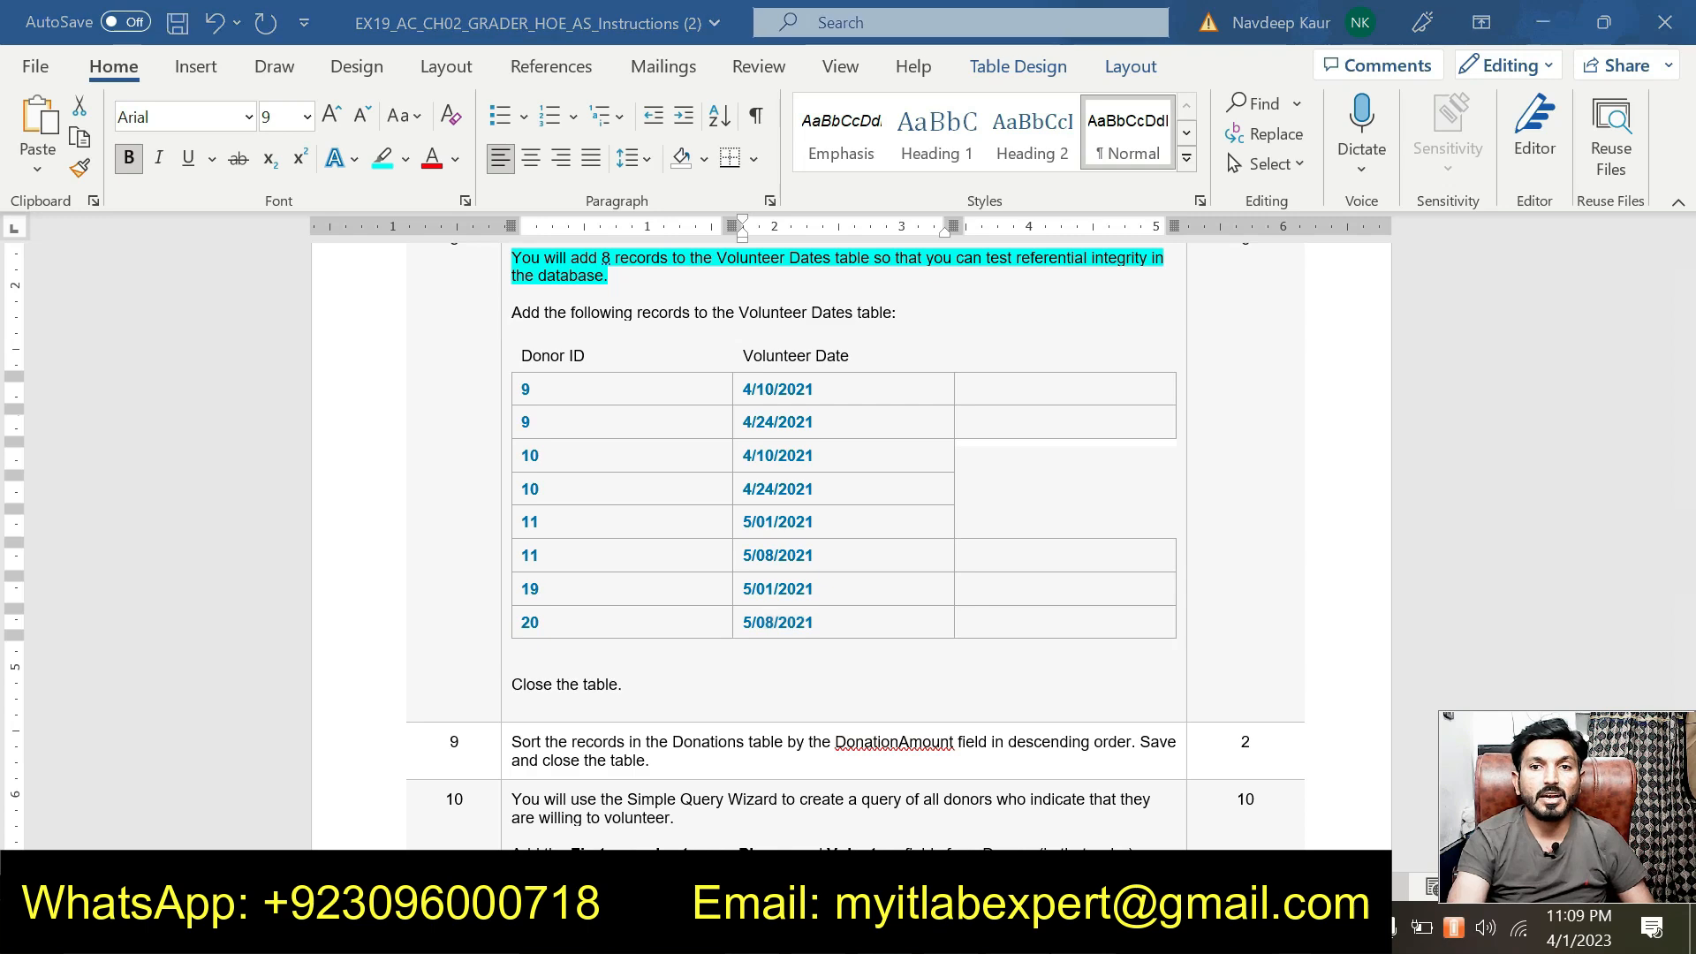
key(alt+Tab)
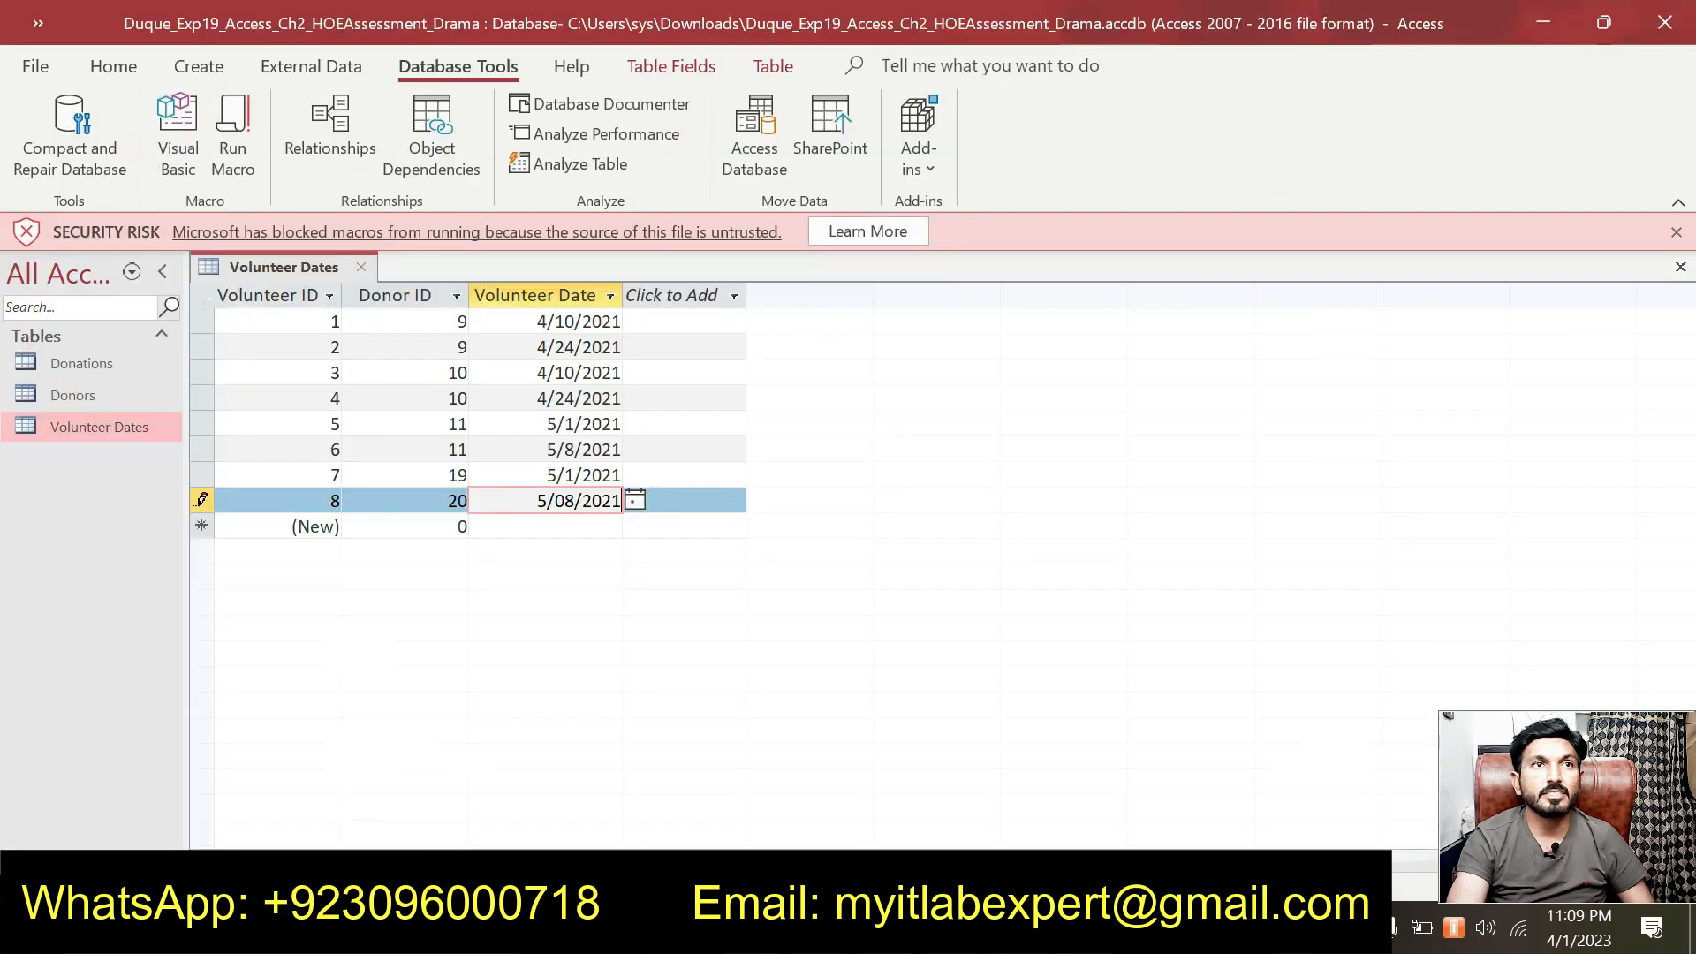
Close the Volunteer Dates table, saving its layout changes.
right_click(278, 263)
click(335, 320)
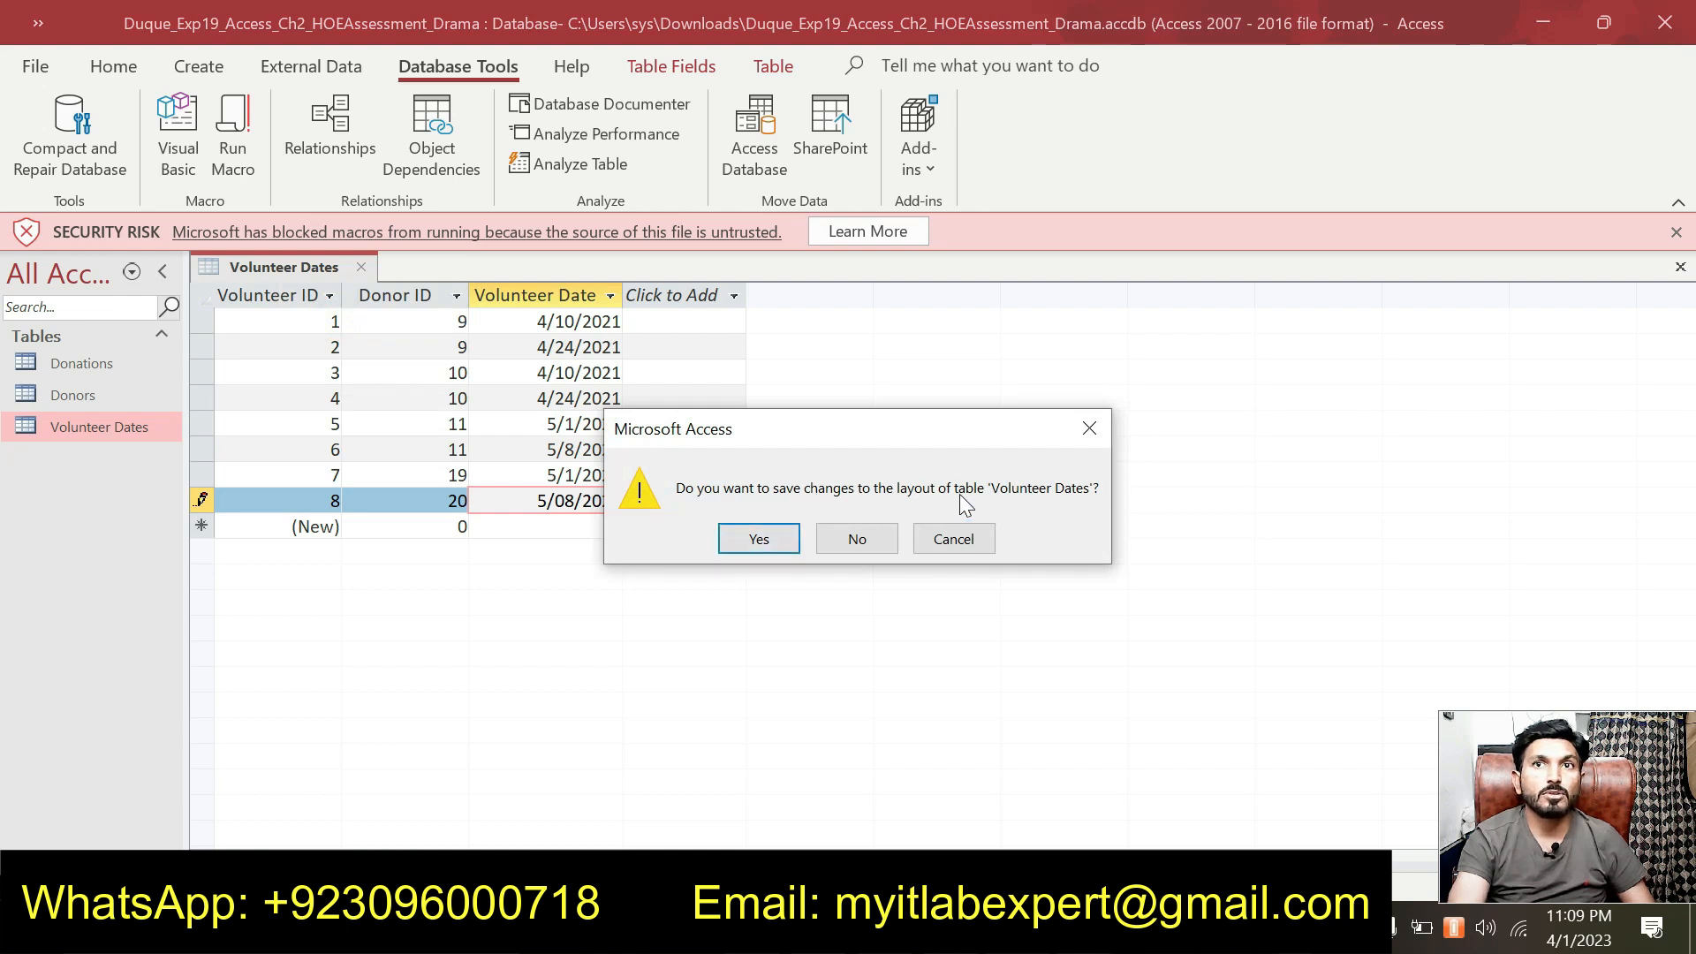
click(759, 539)
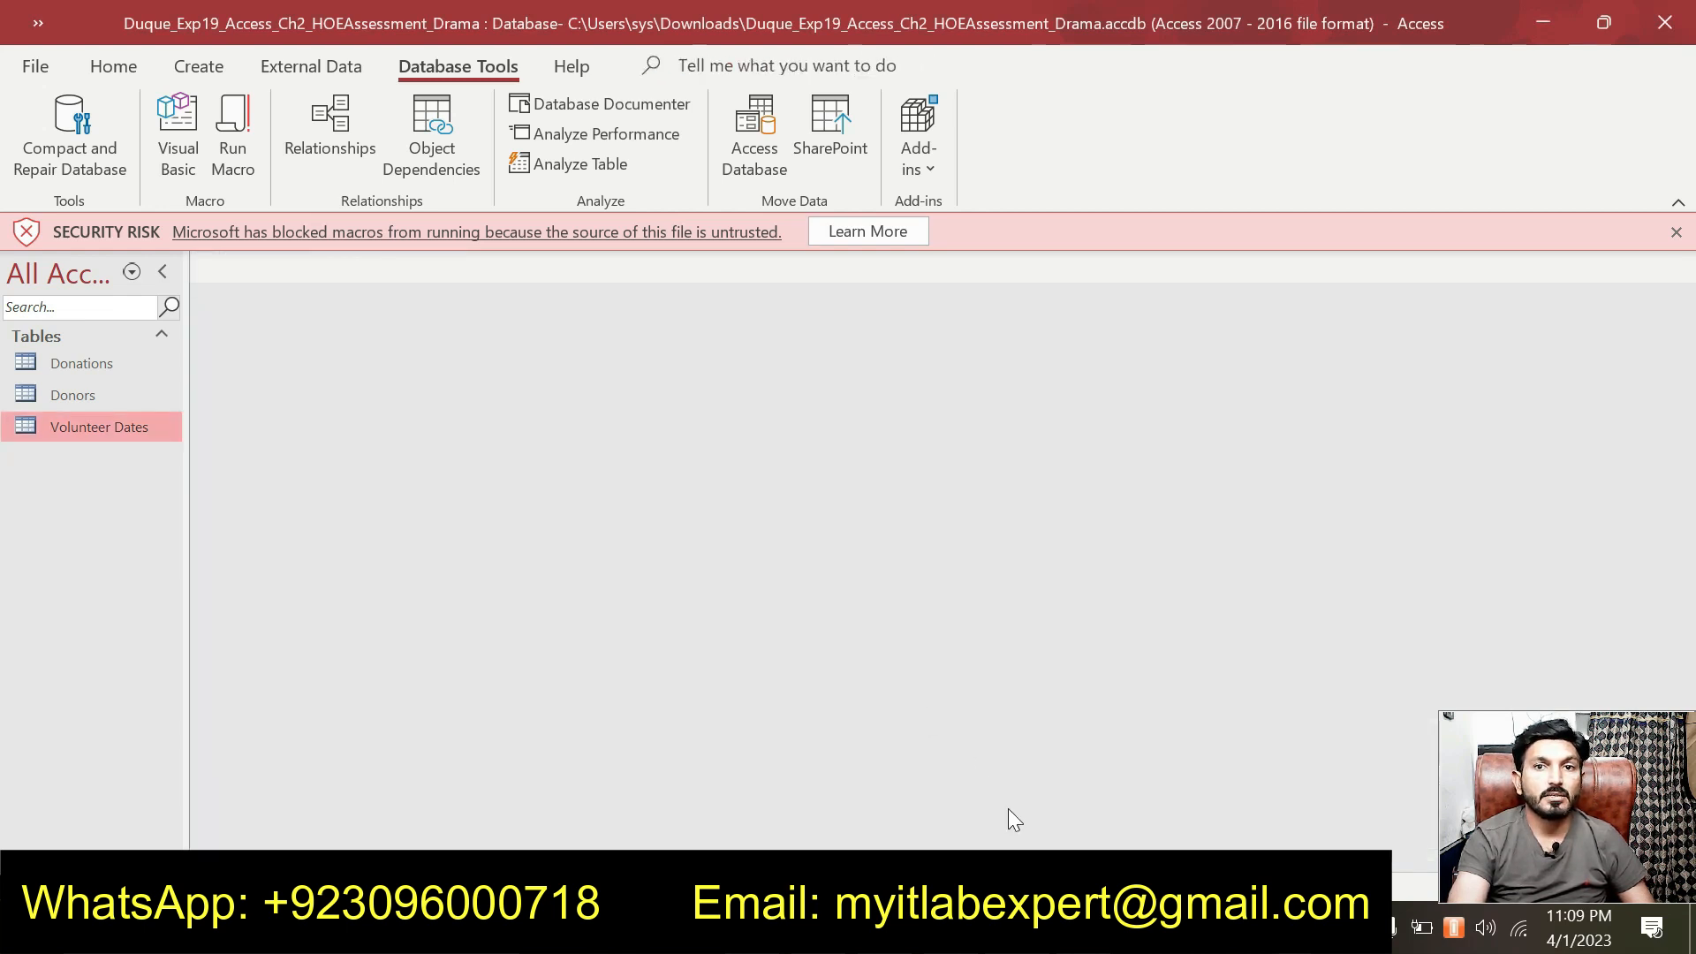
click(1051, 928)
Remove the cyan highlight from step 8's instruction in Word.
scroll(729, 562, up, 1)
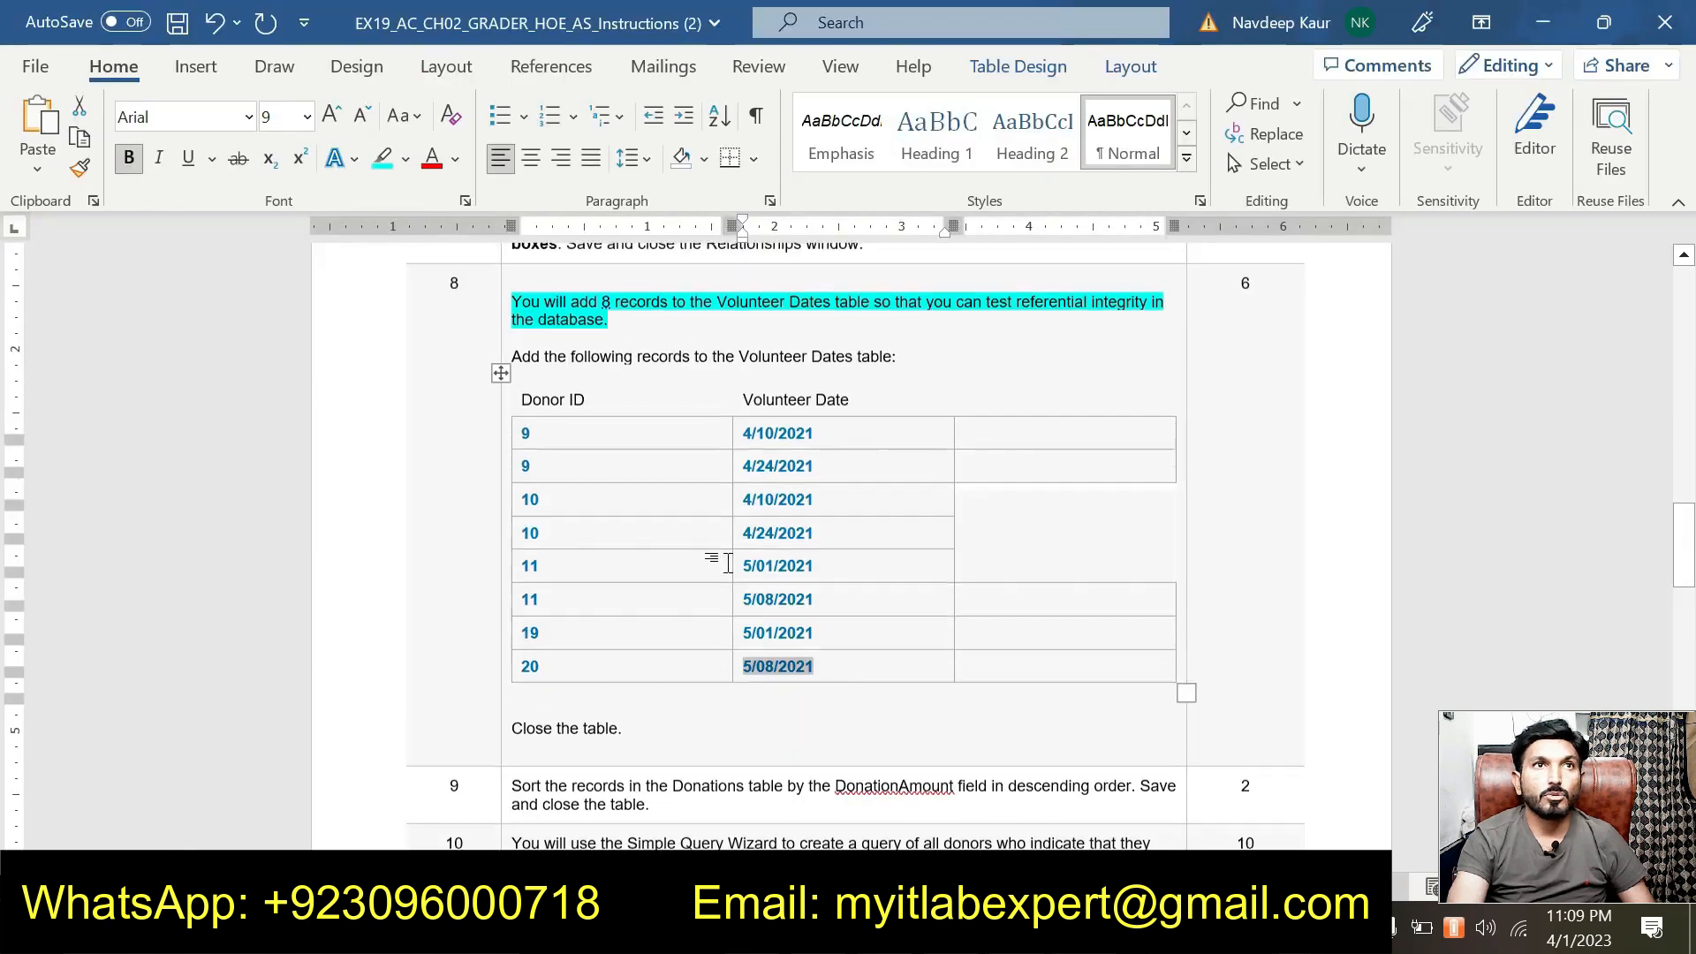
scroll(727, 562, up, 2)
drag(632, 408, 512, 385)
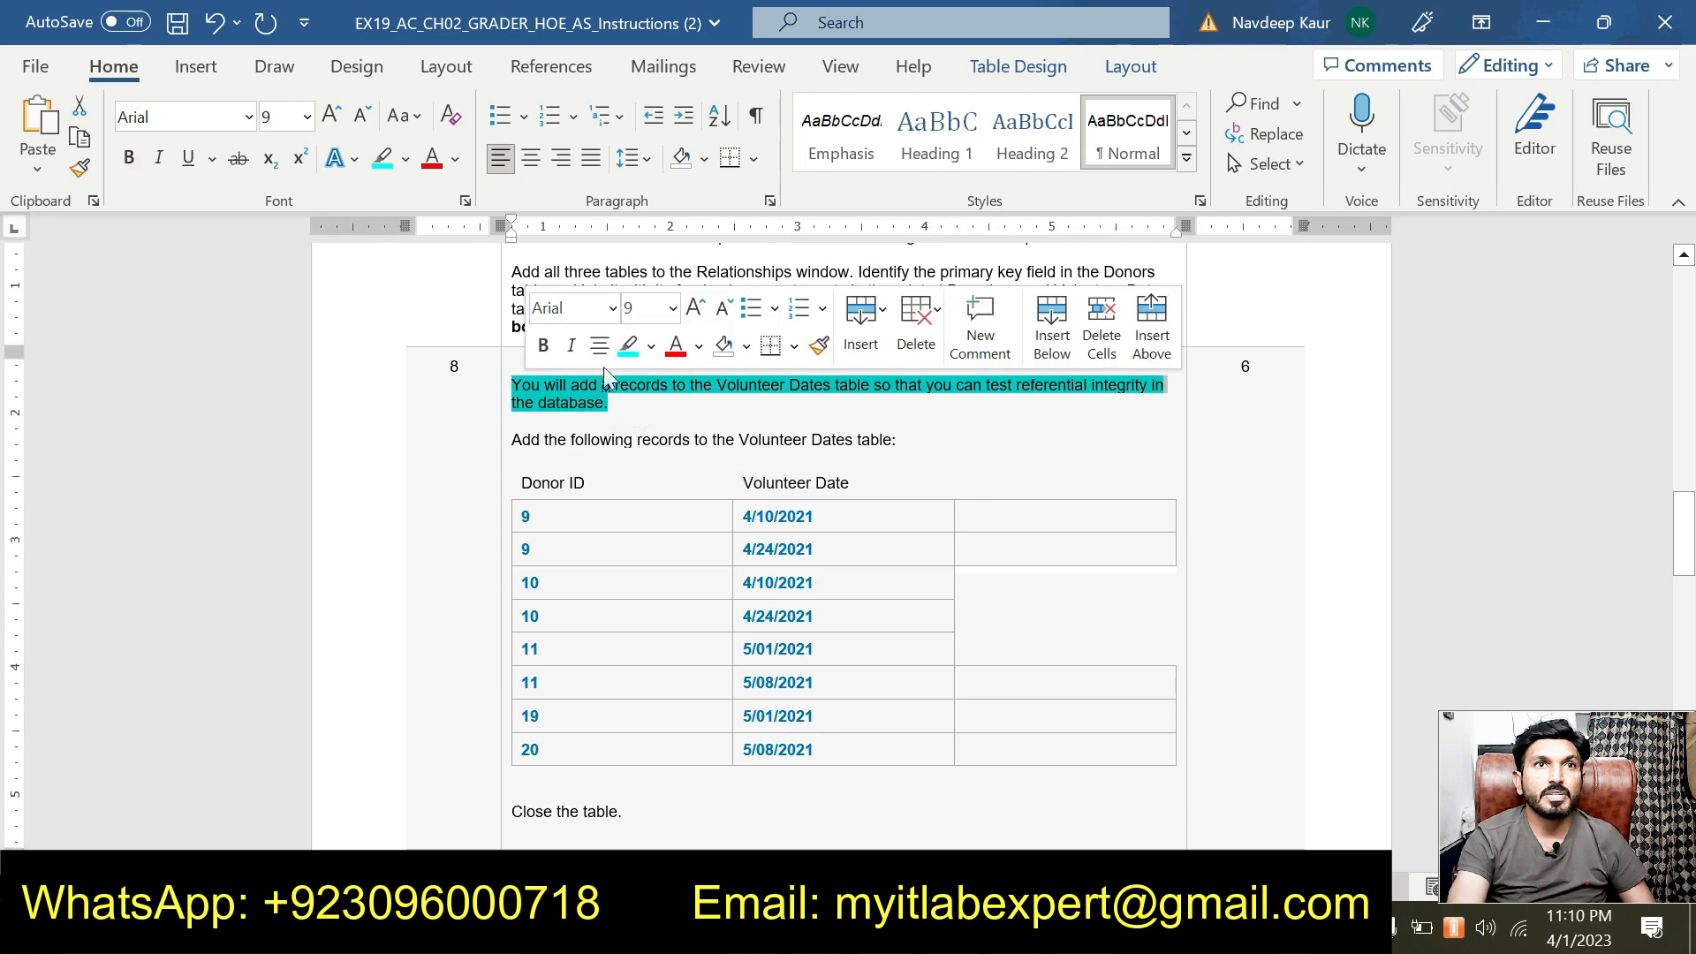
click(618, 341)
Highlight step 9's Donations sorting instruction in cyan.
scroll(735, 553, down, 10)
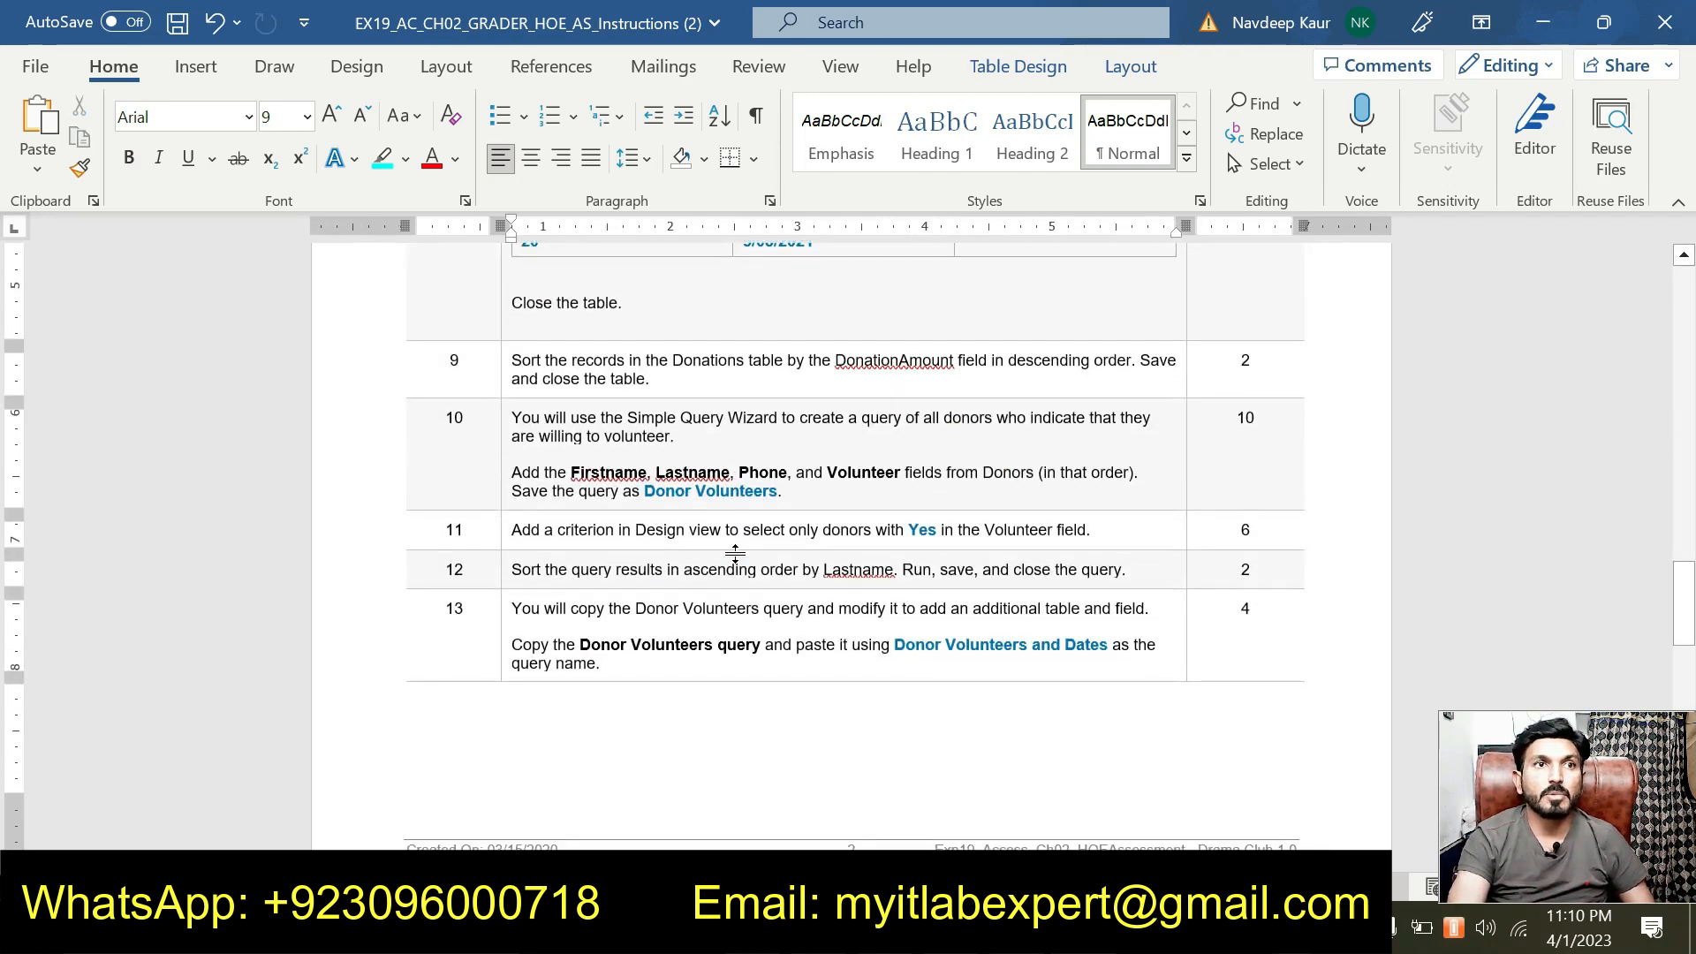
scroll(735, 553, down, 18)
scroll(735, 552, down, 10)
scroll(735, 553, up, 12)
scroll(853, 545, up, 18)
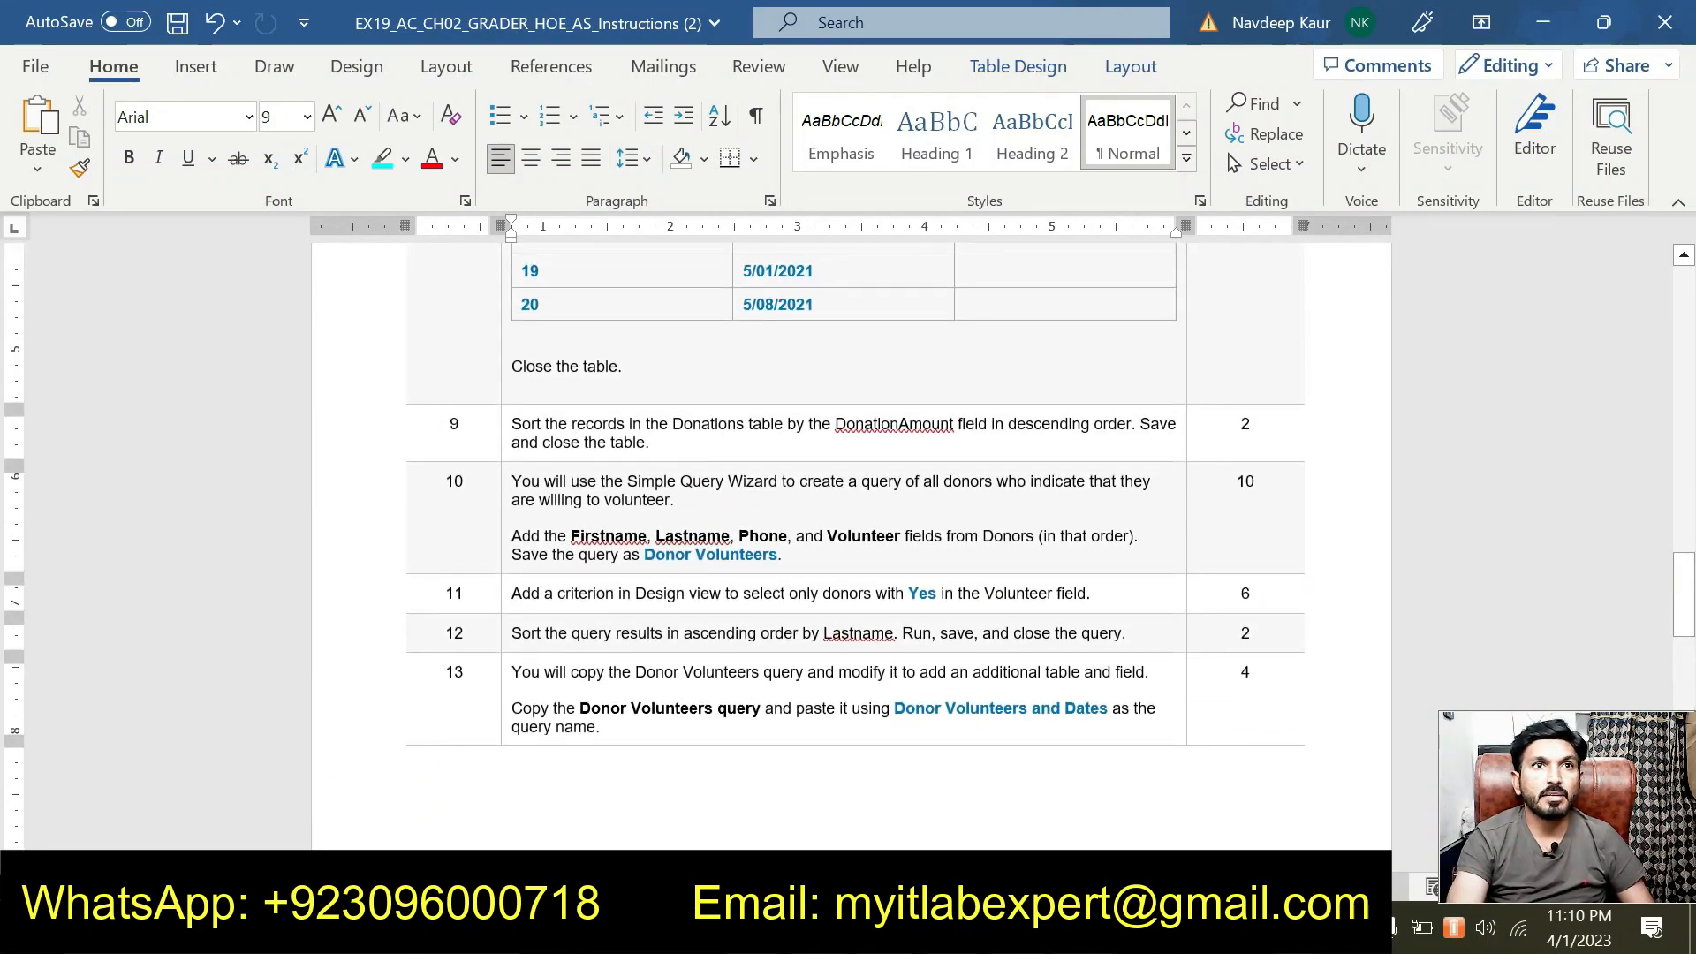
drag(513, 423, 661, 440)
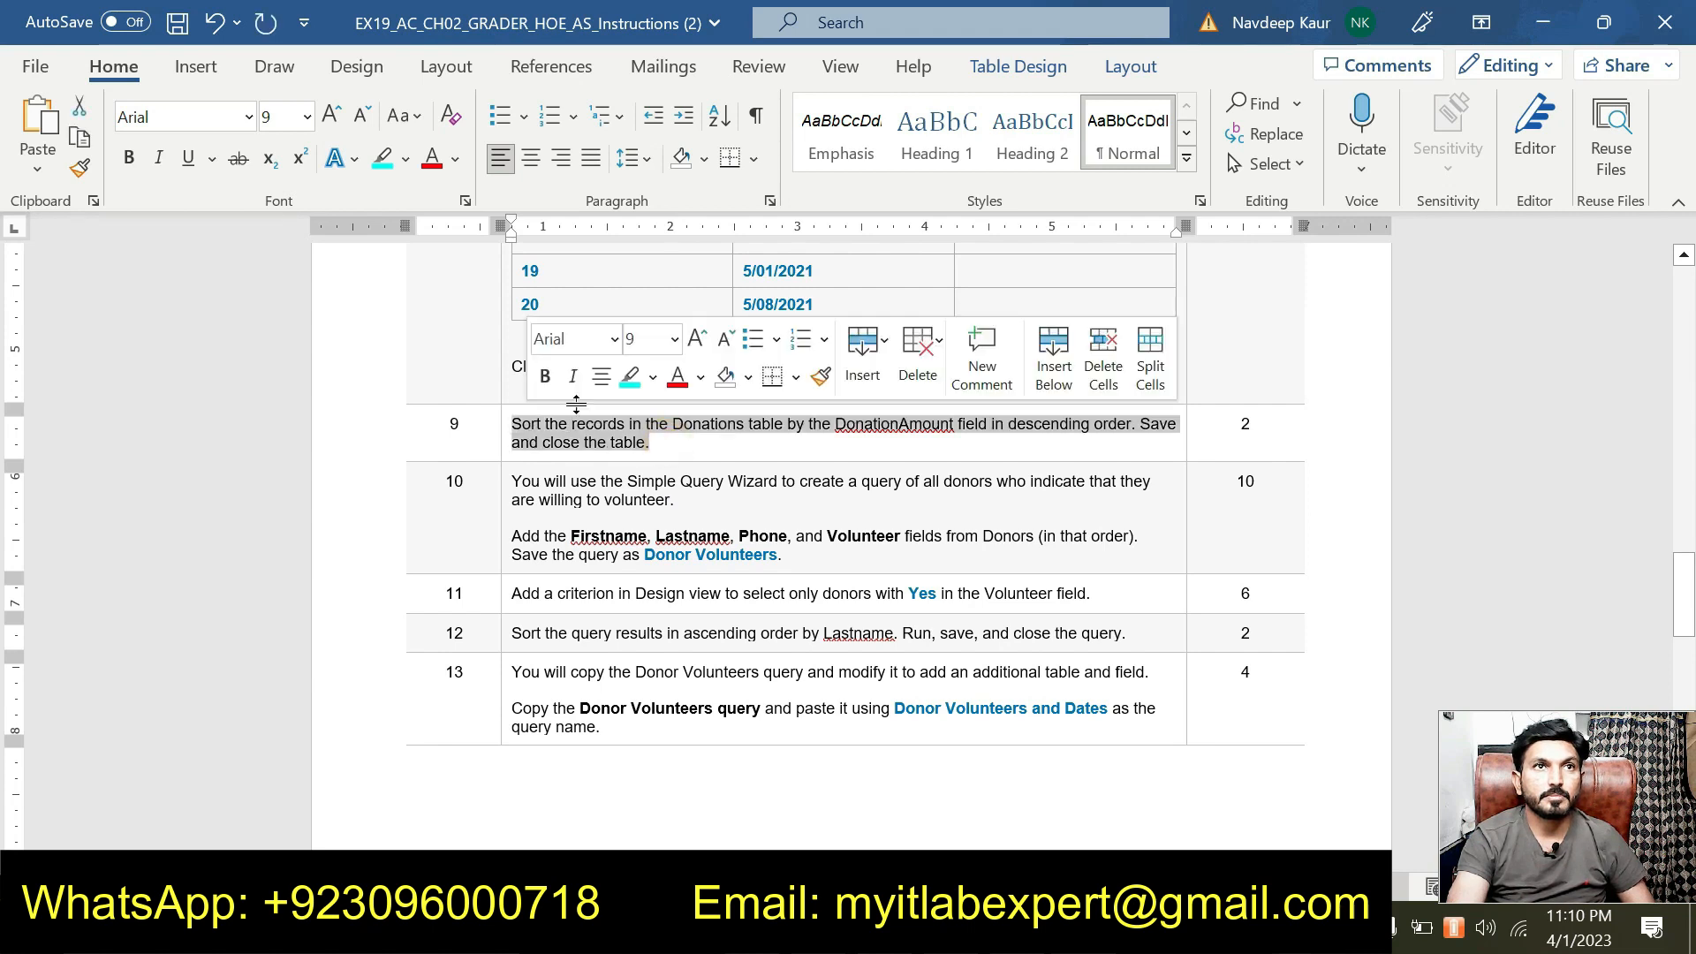
click(628, 378)
click(651, 447)
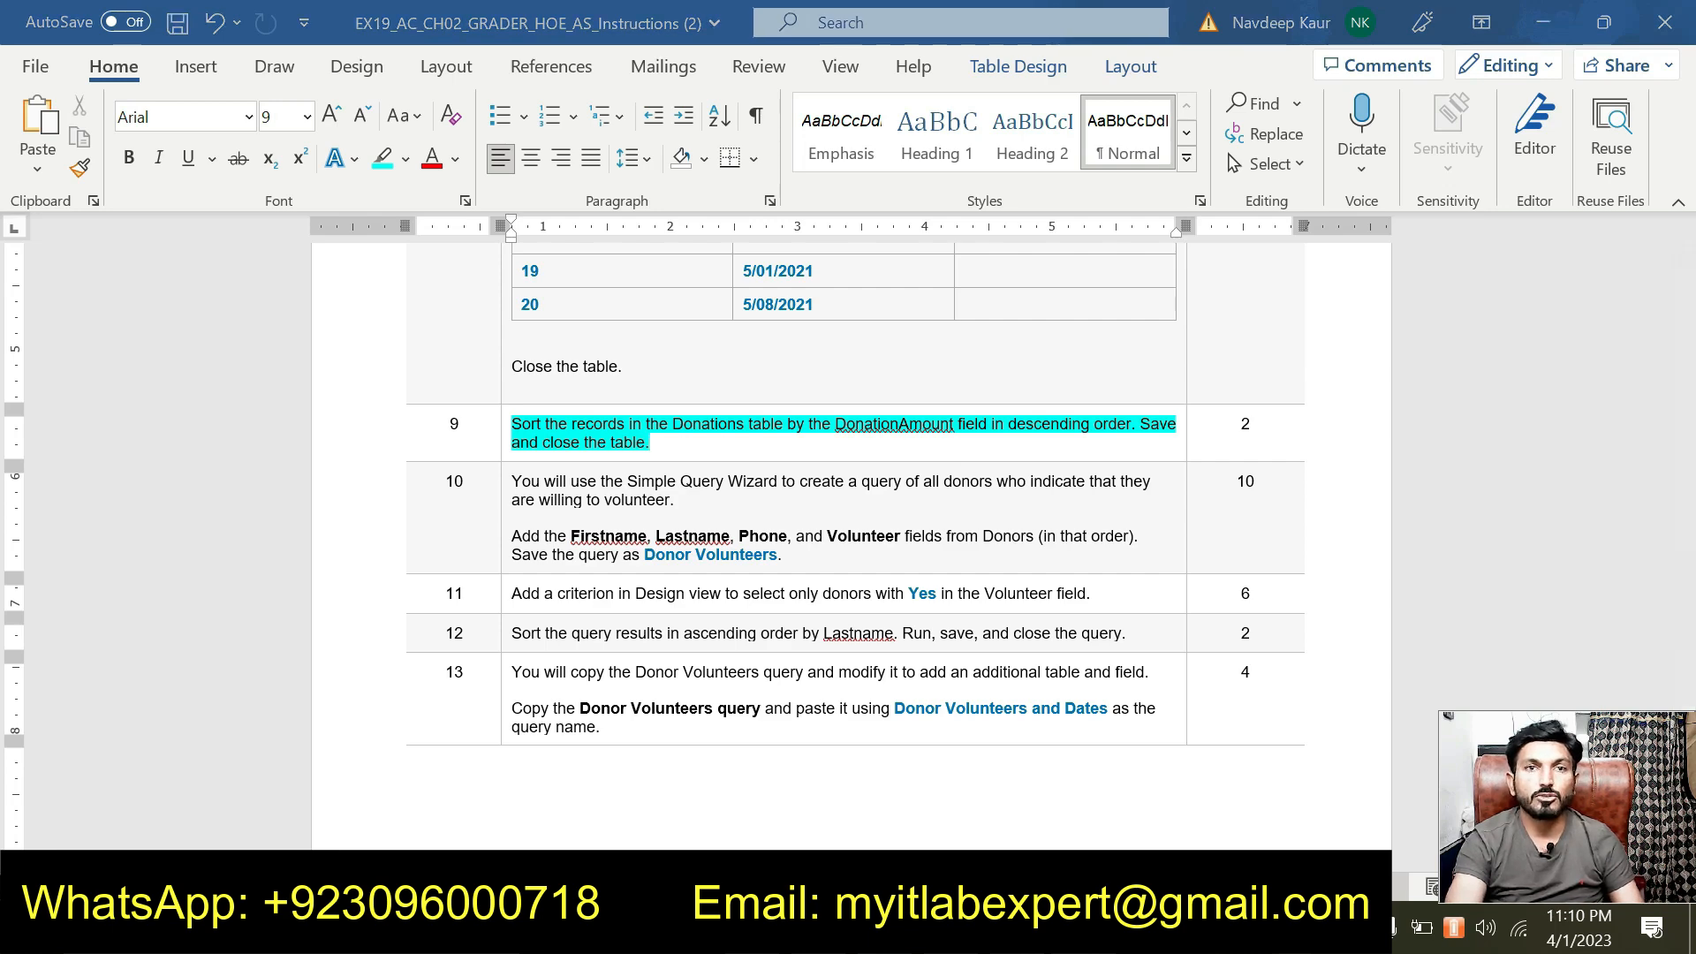
Open the Donations table and fit the DonationAmount and DonationDate columns to their headers.
click(609, 929)
double_click(118, 365)
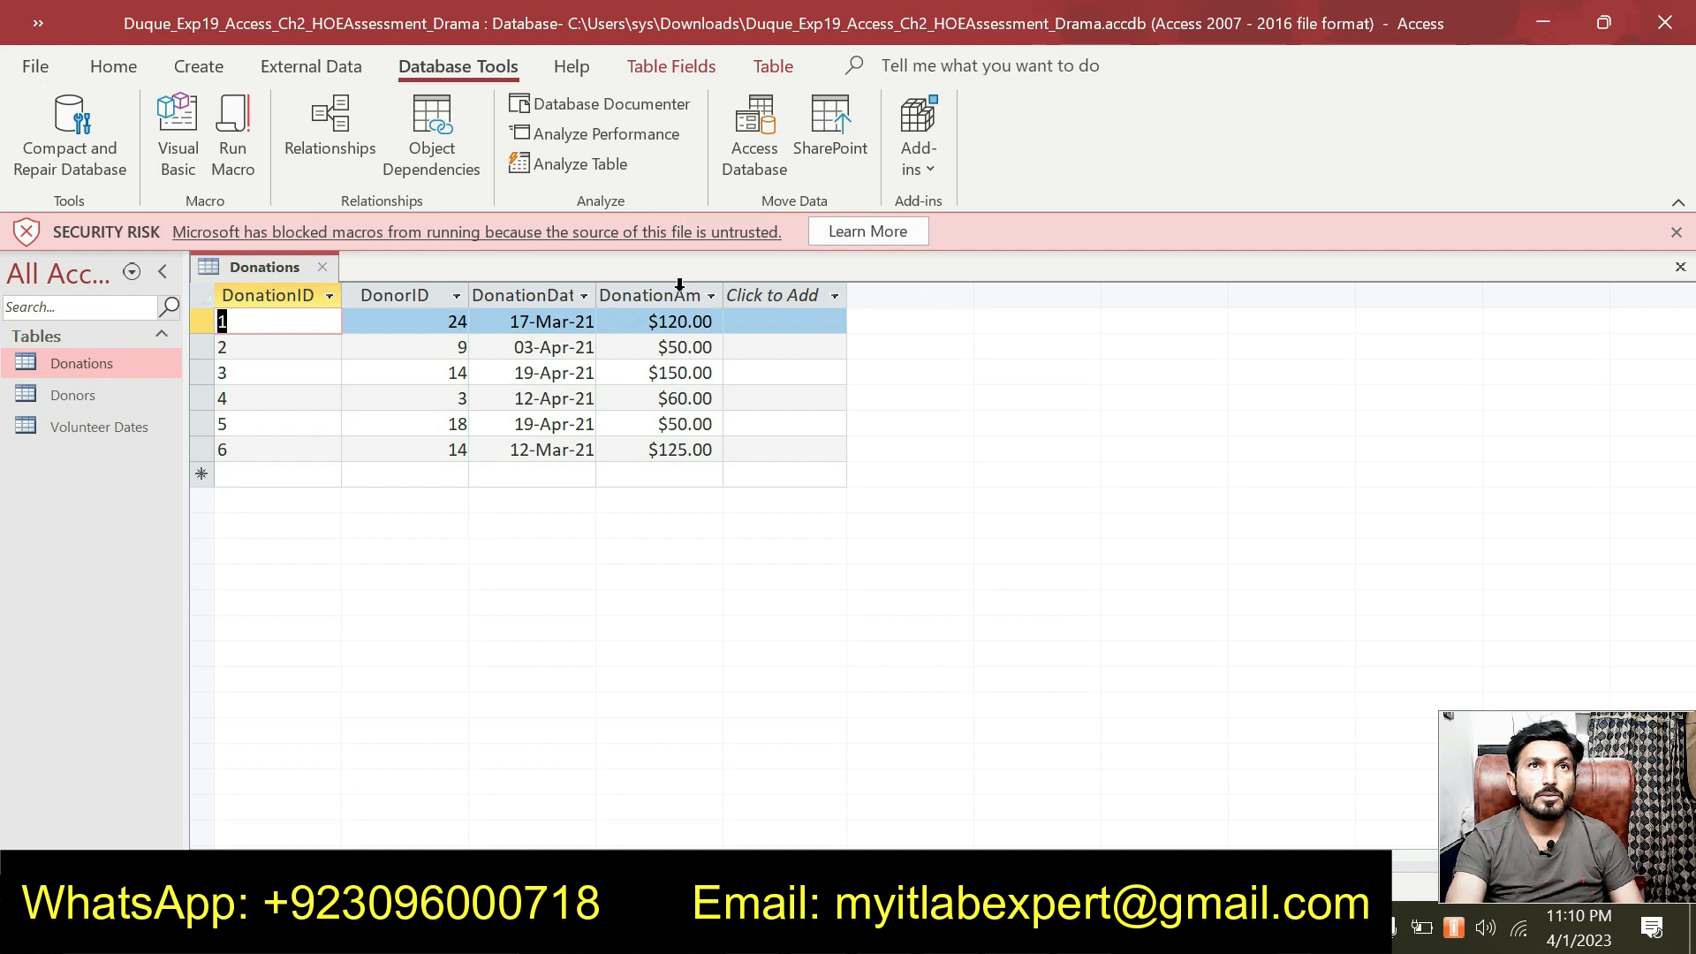
drag(723, 283, 723, 283)
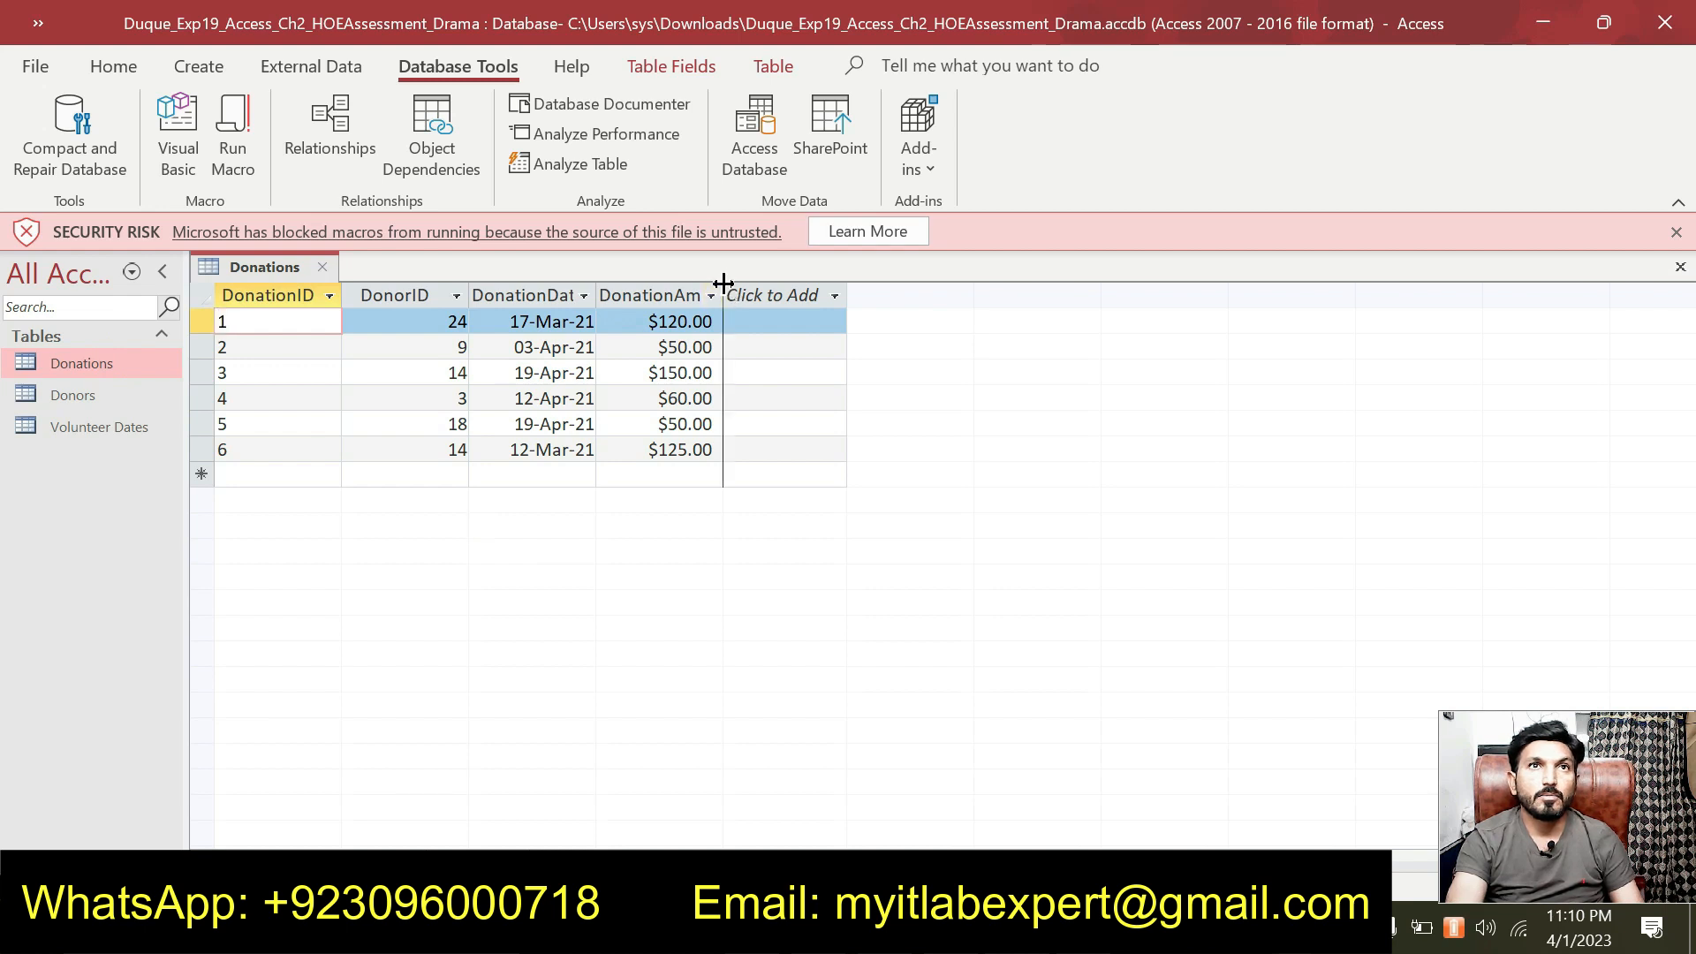
double_click(724, 283)
double_click(597, 288)
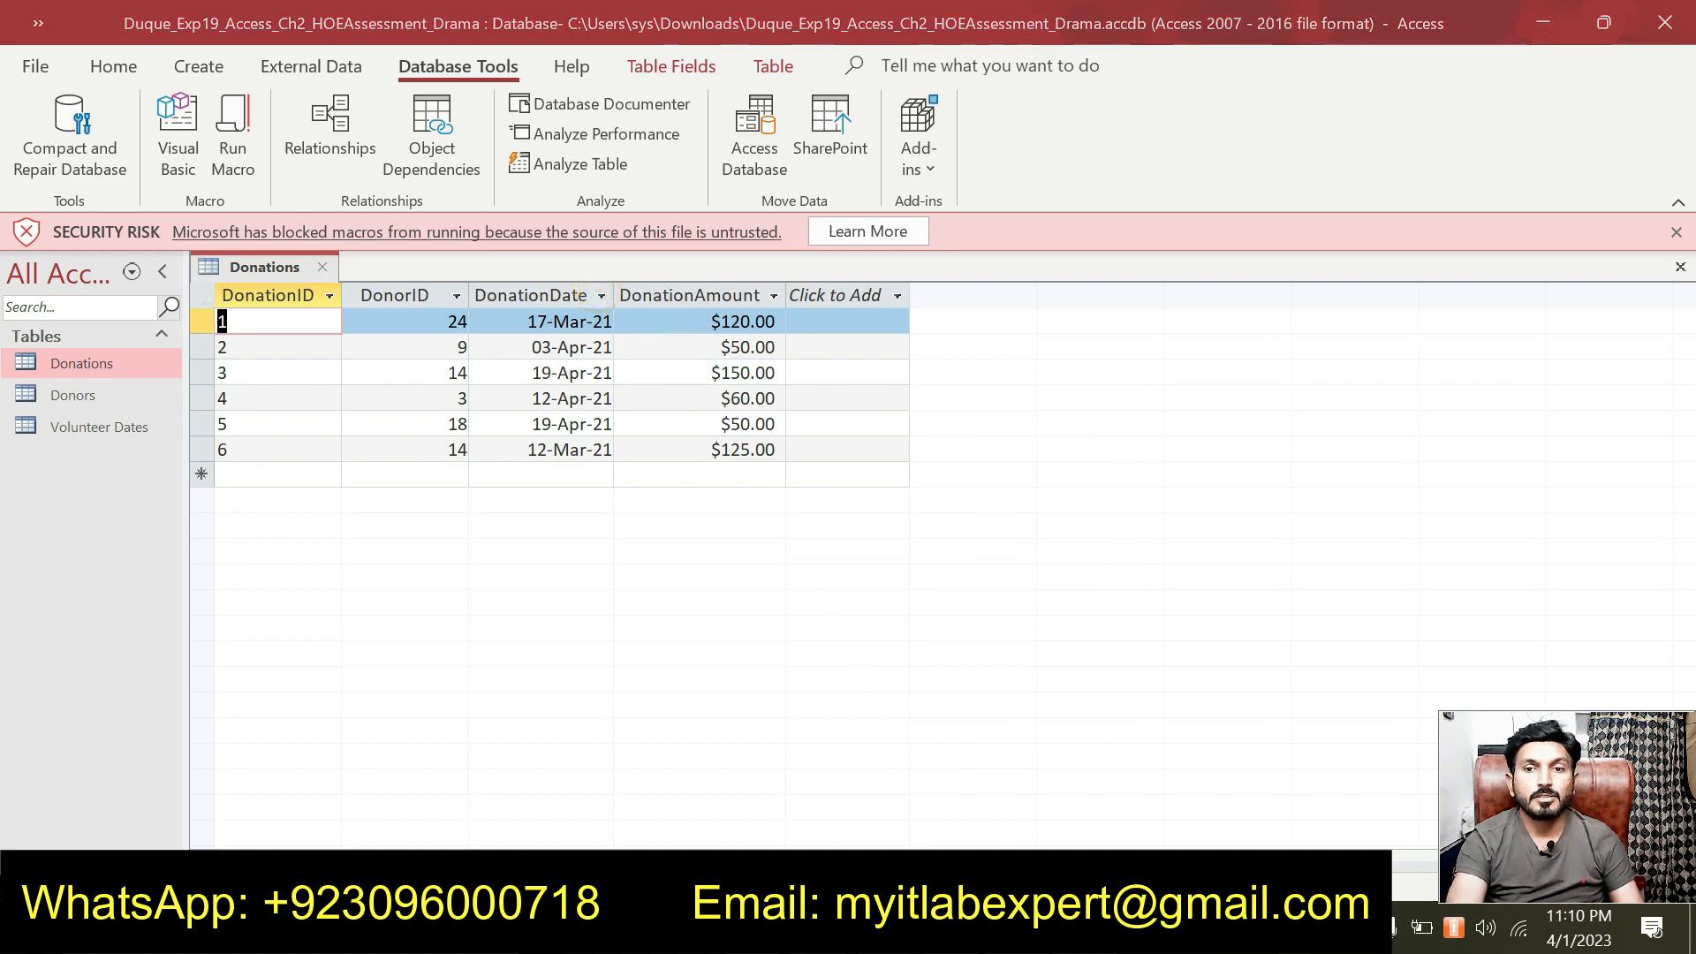
Sort the Donations table by DonationAmount in descending order.
key(alt+Tab)
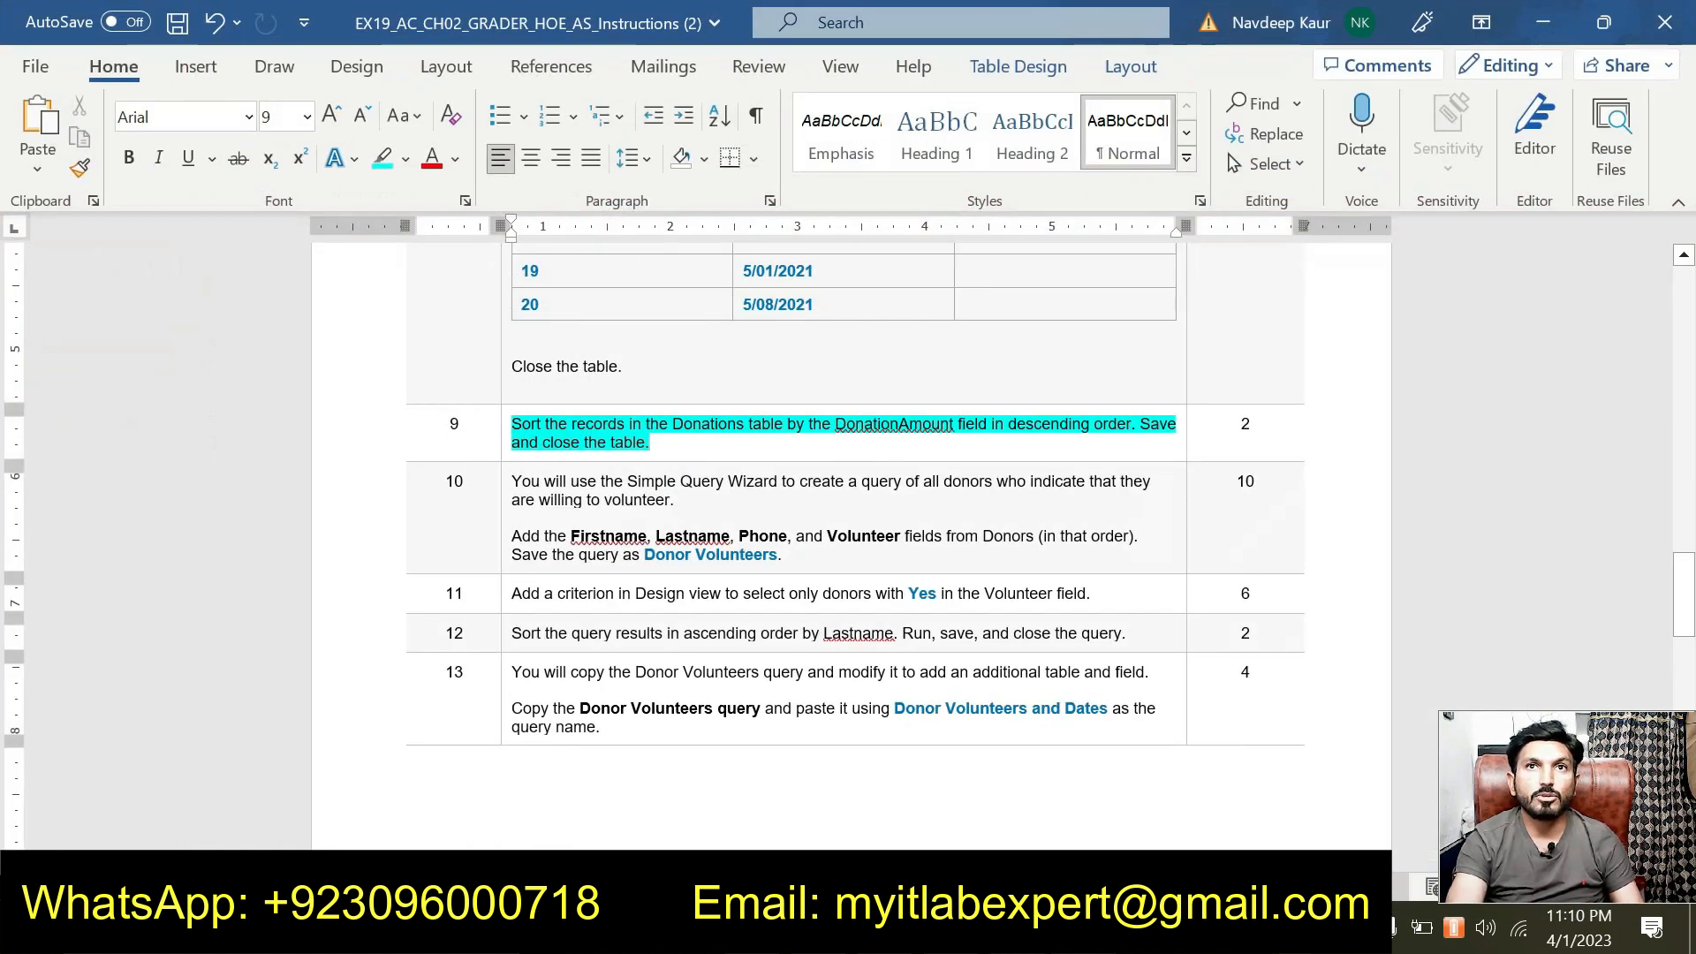
key(alt+Tab)
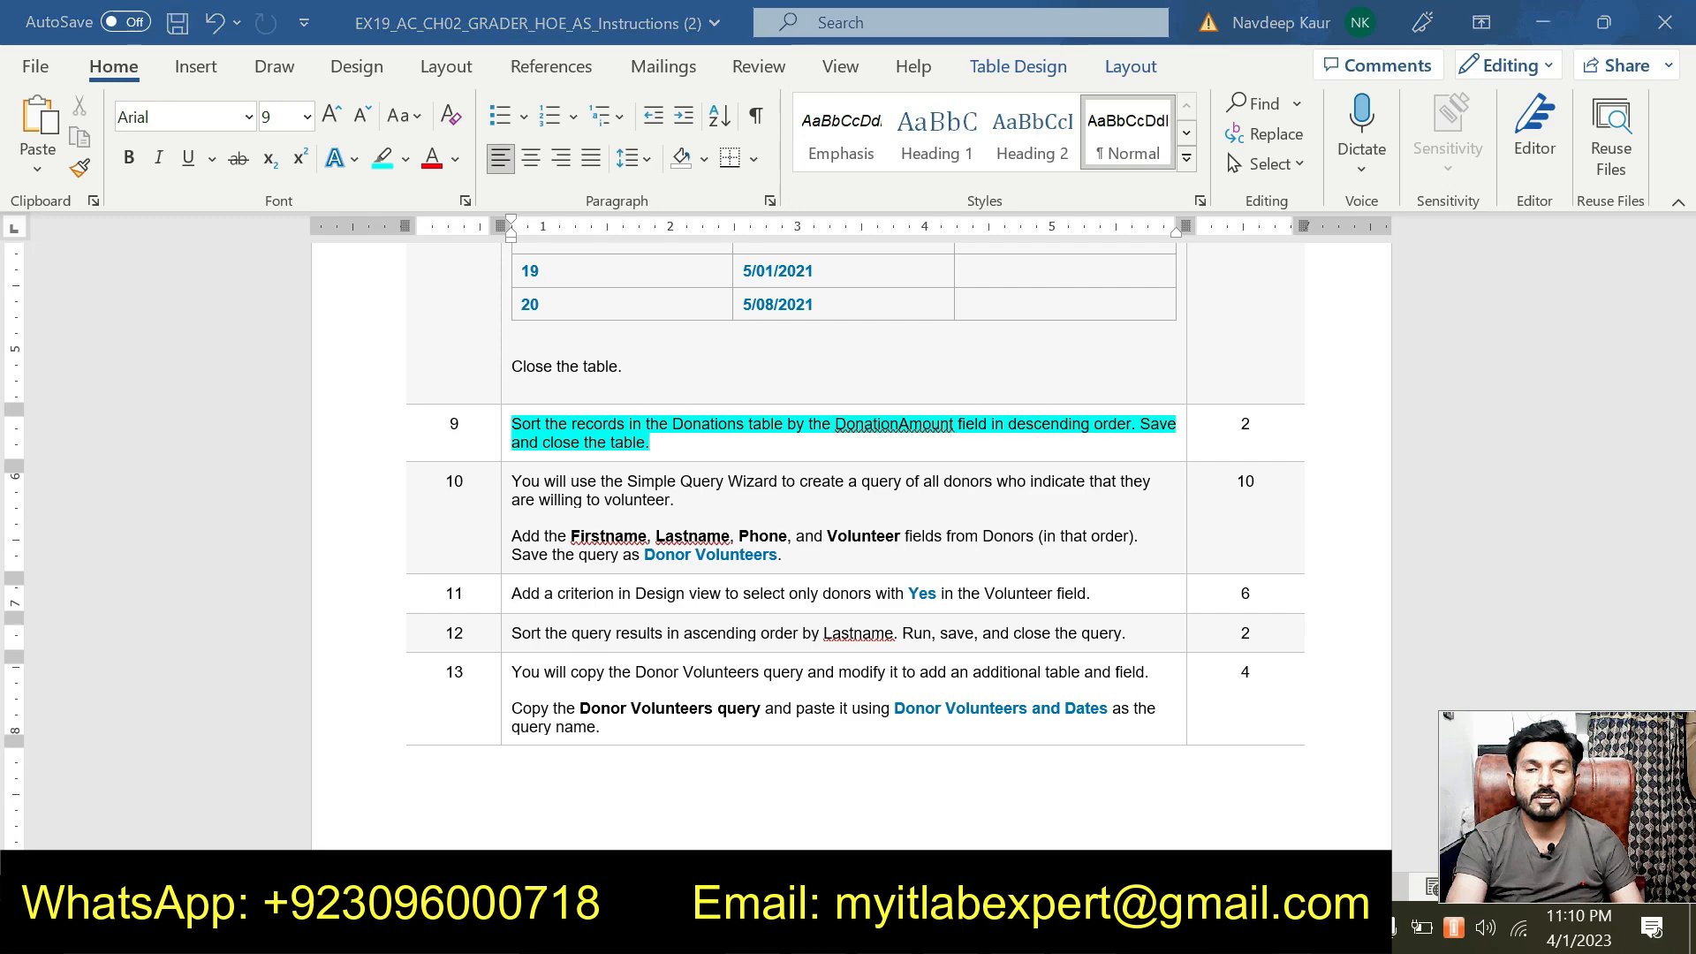
click(703, 295)
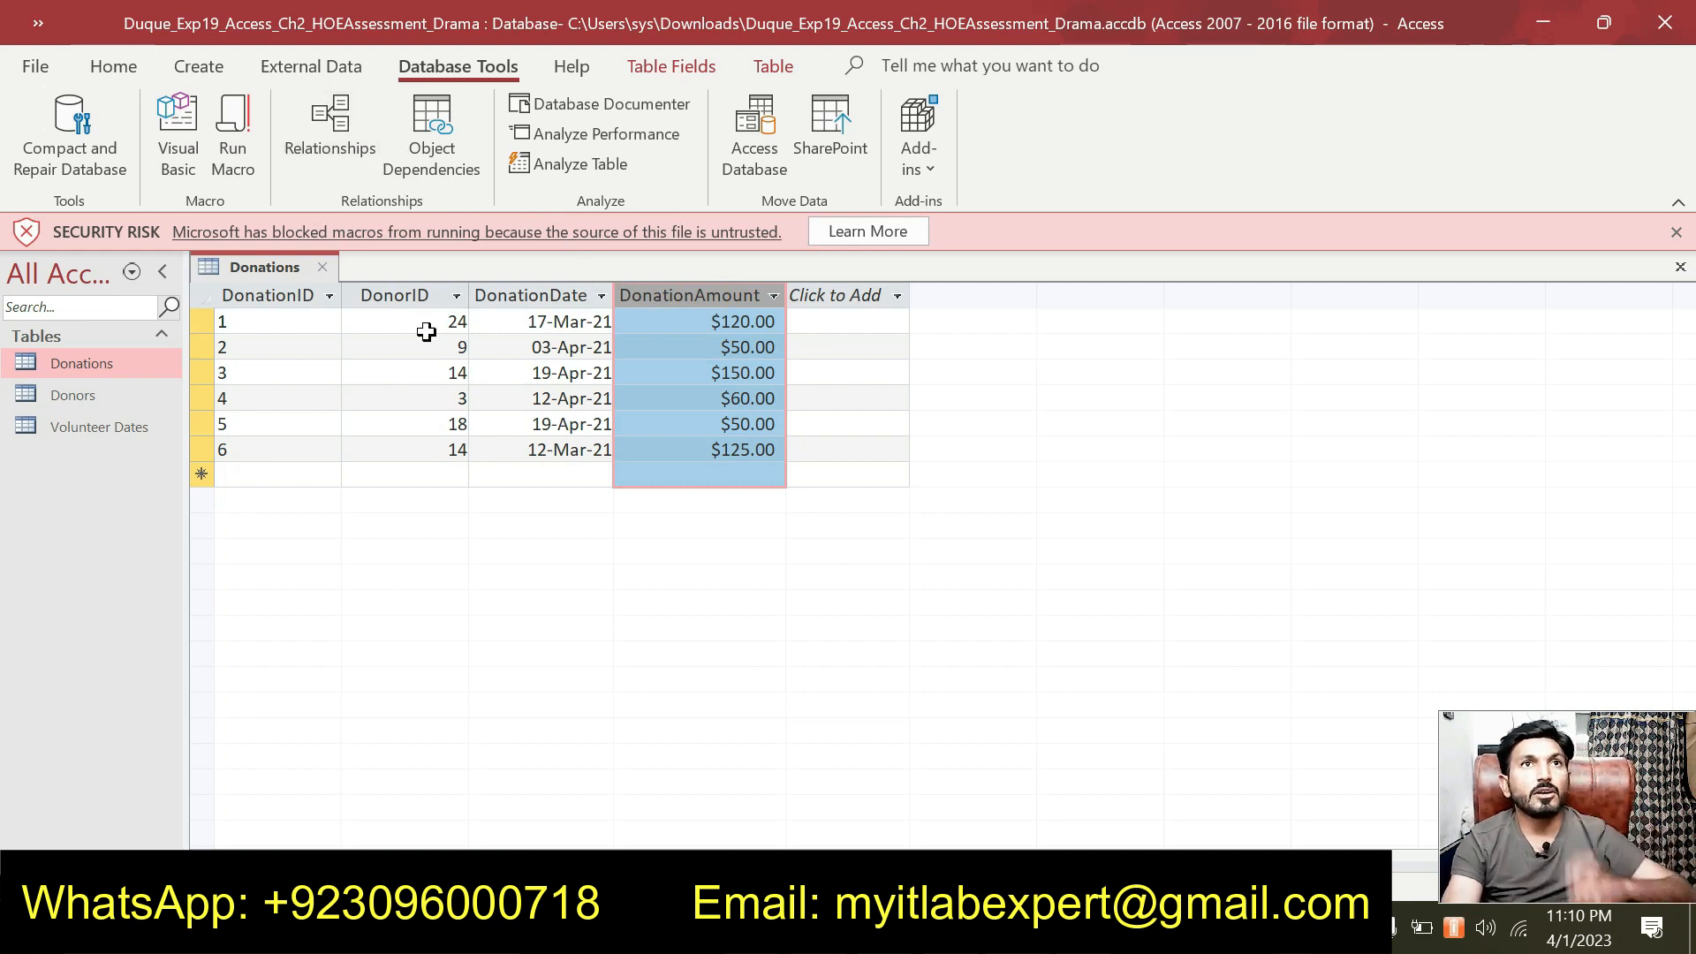
click(113, 65)
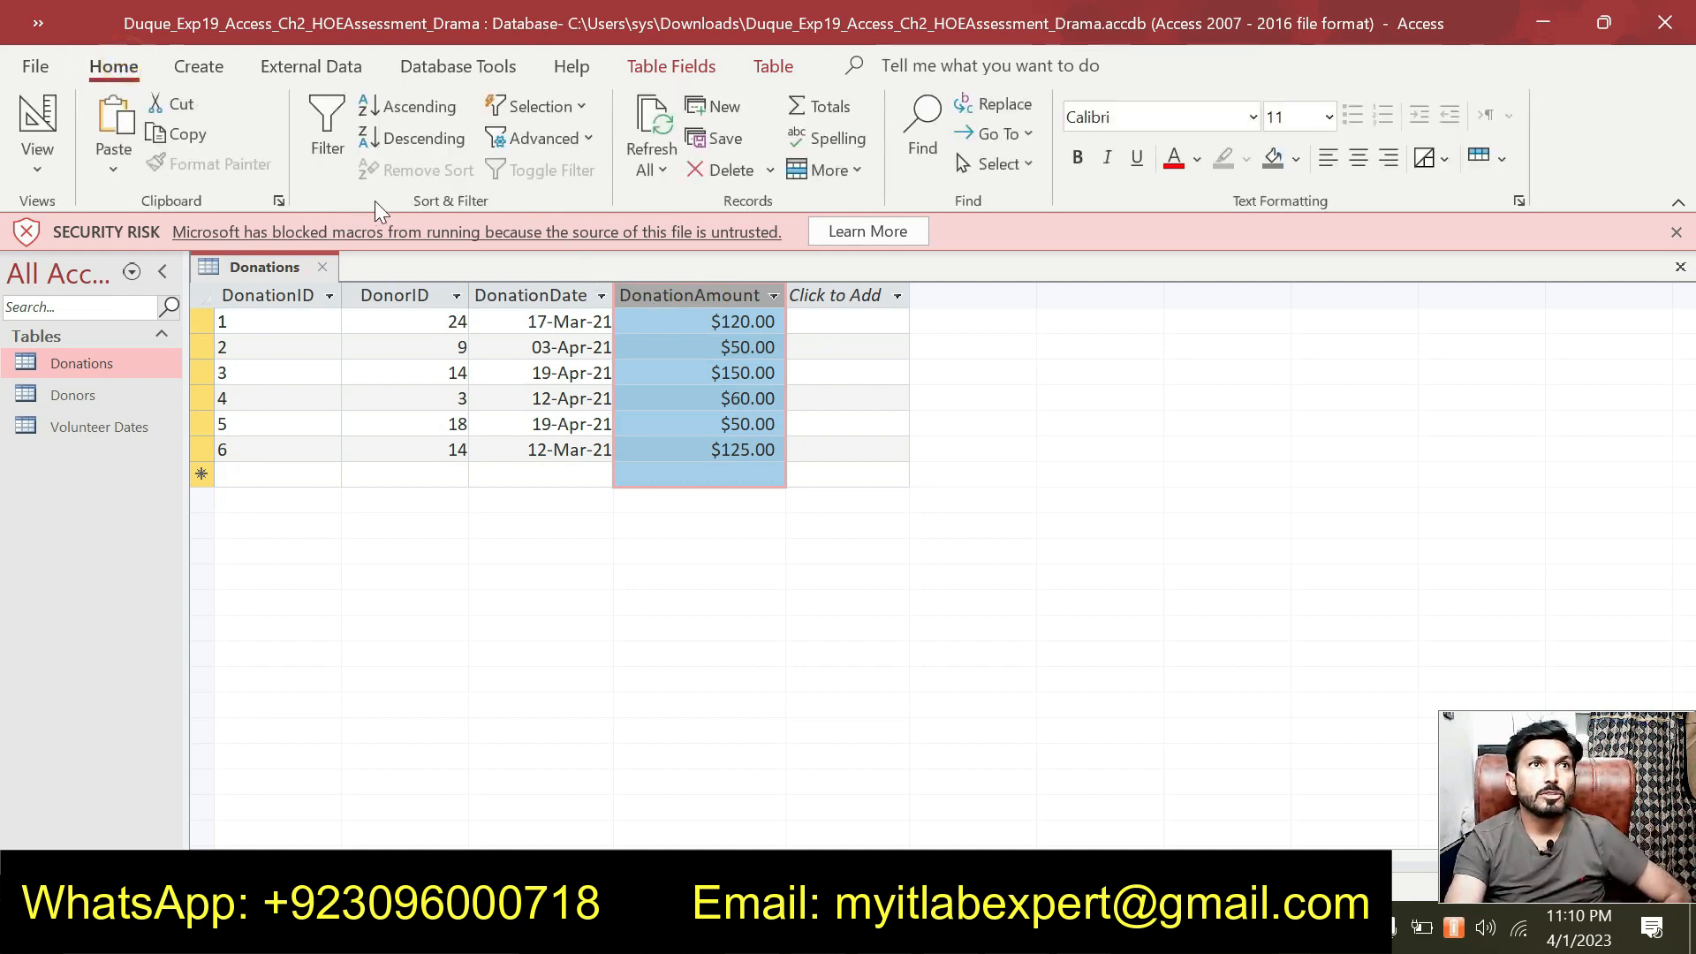
click(438, 145)
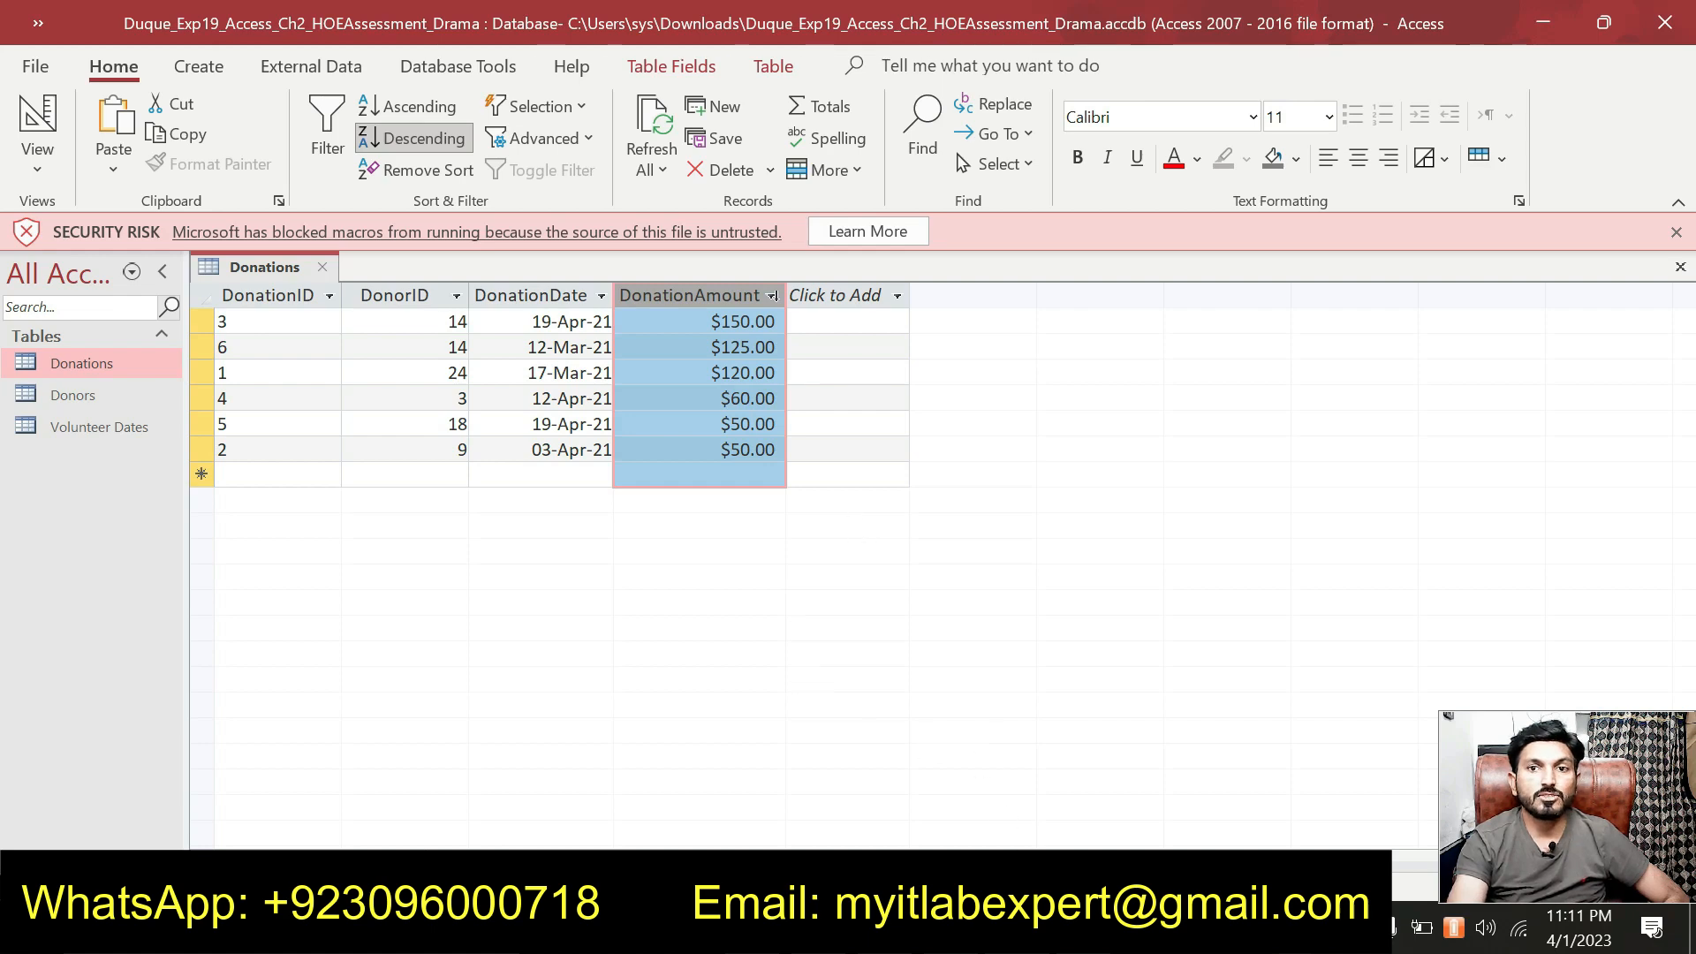
Save the sorted Donations table and close it.
key(alt+Tab)
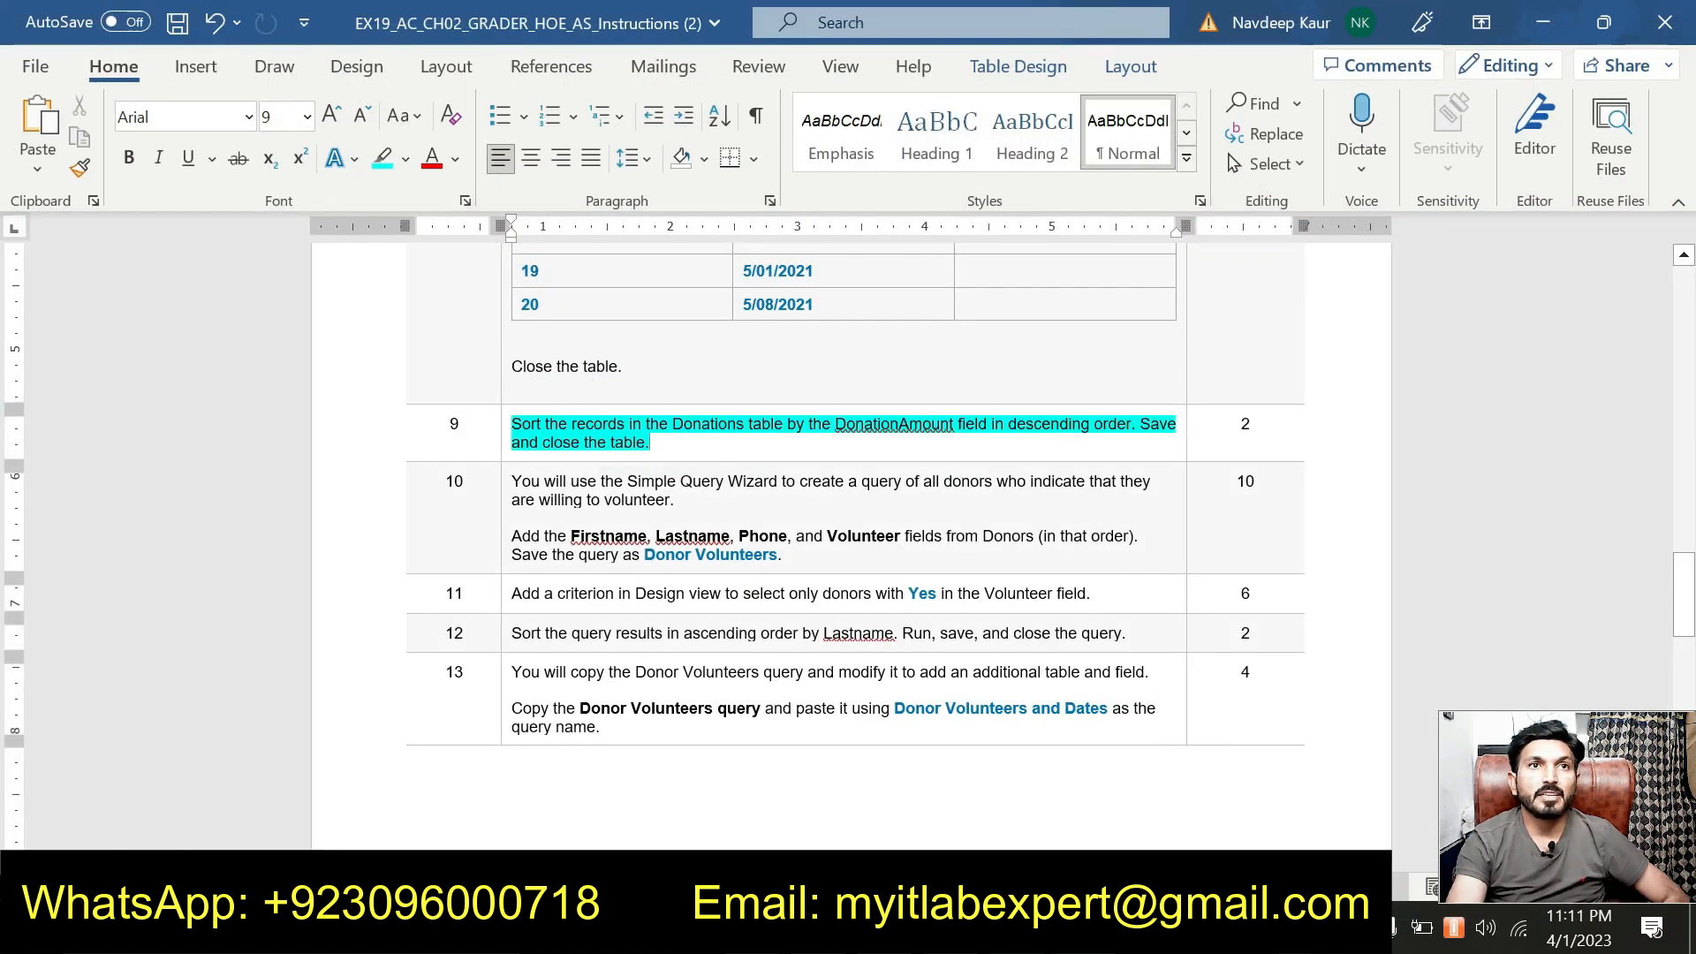
key(alt+Tab)
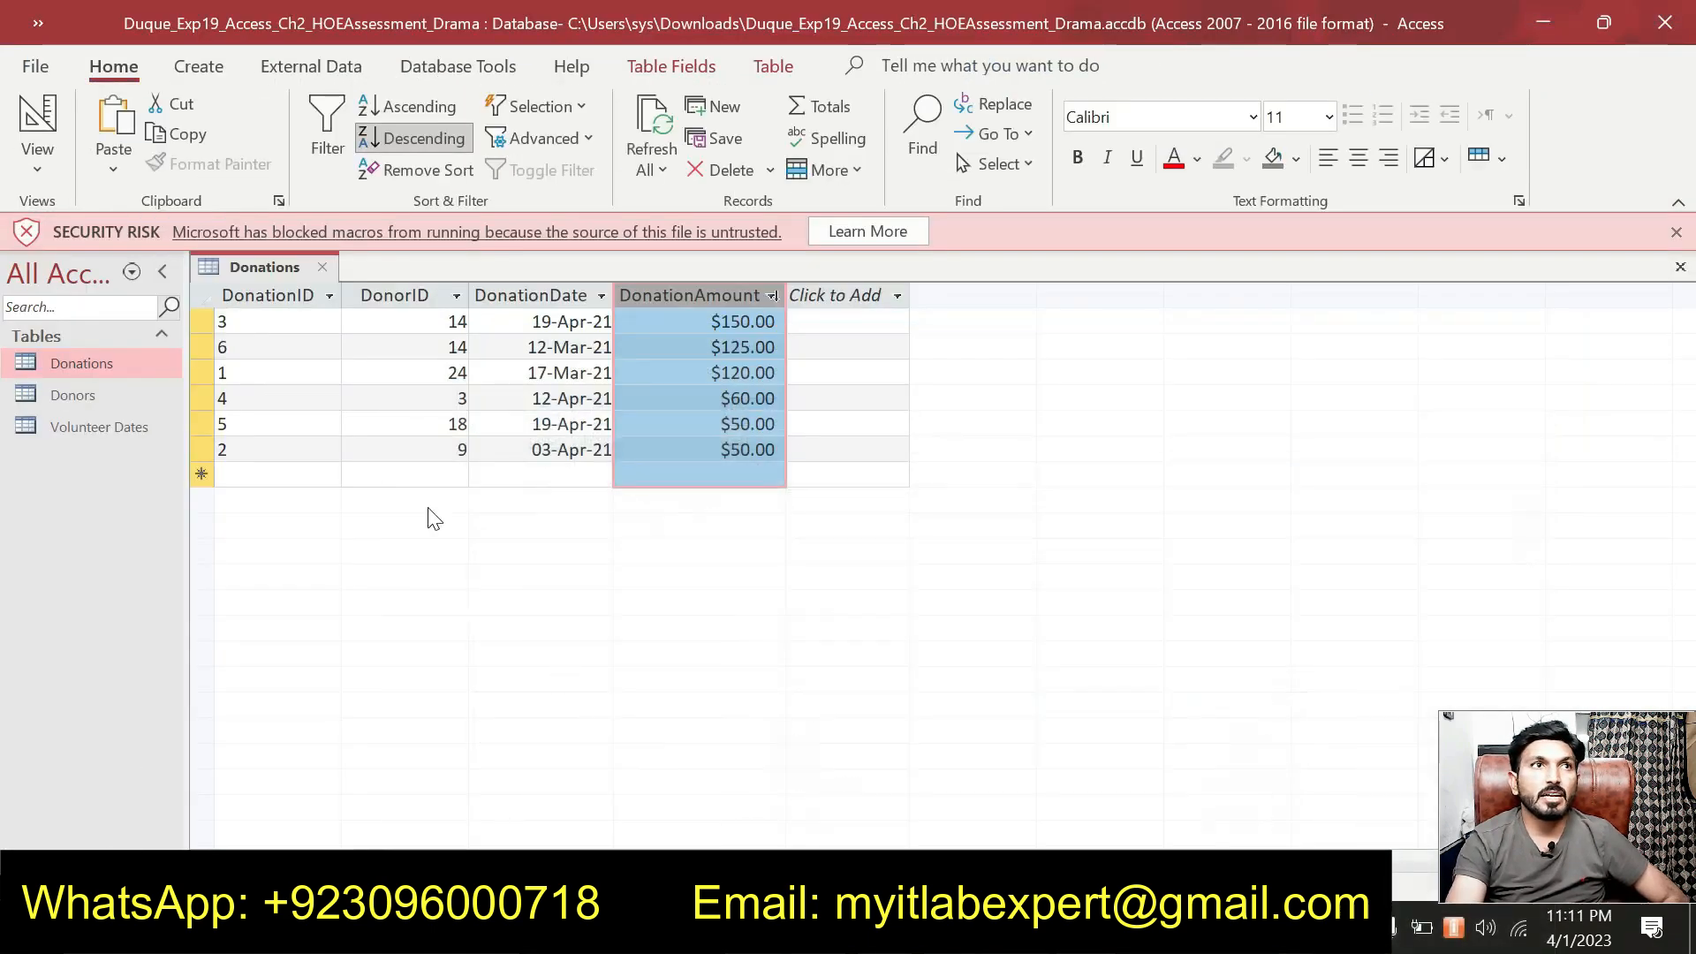
right_click(263, 268)
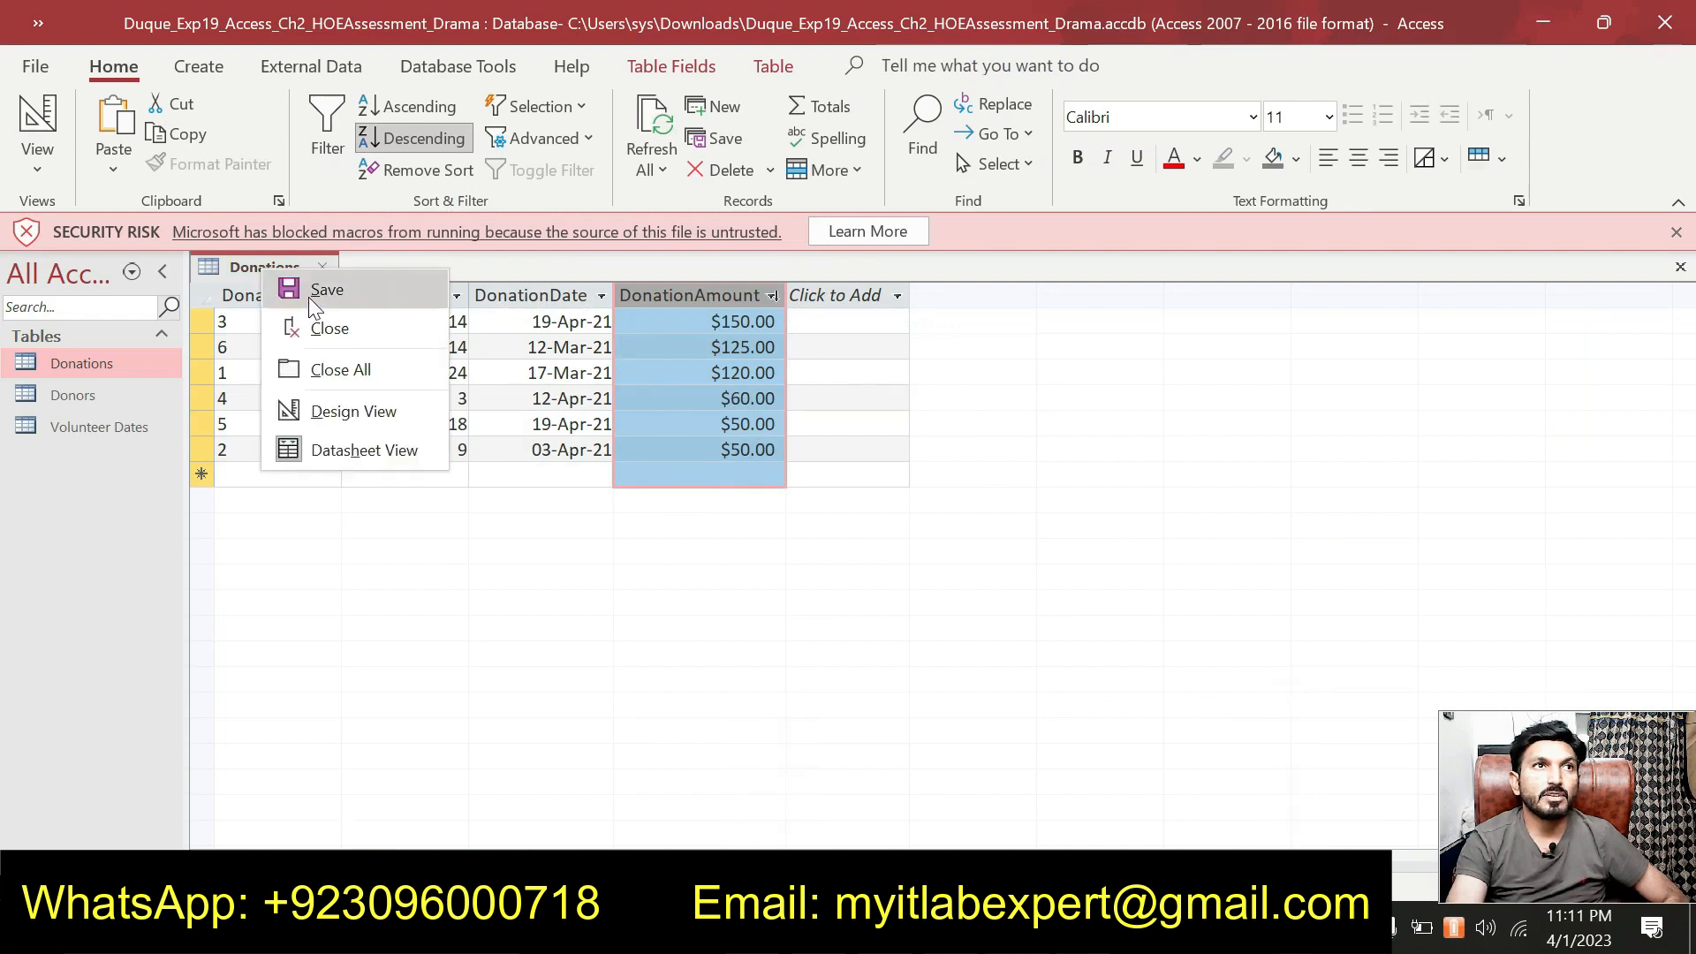
click(311, 292)
right_click(290, 265)
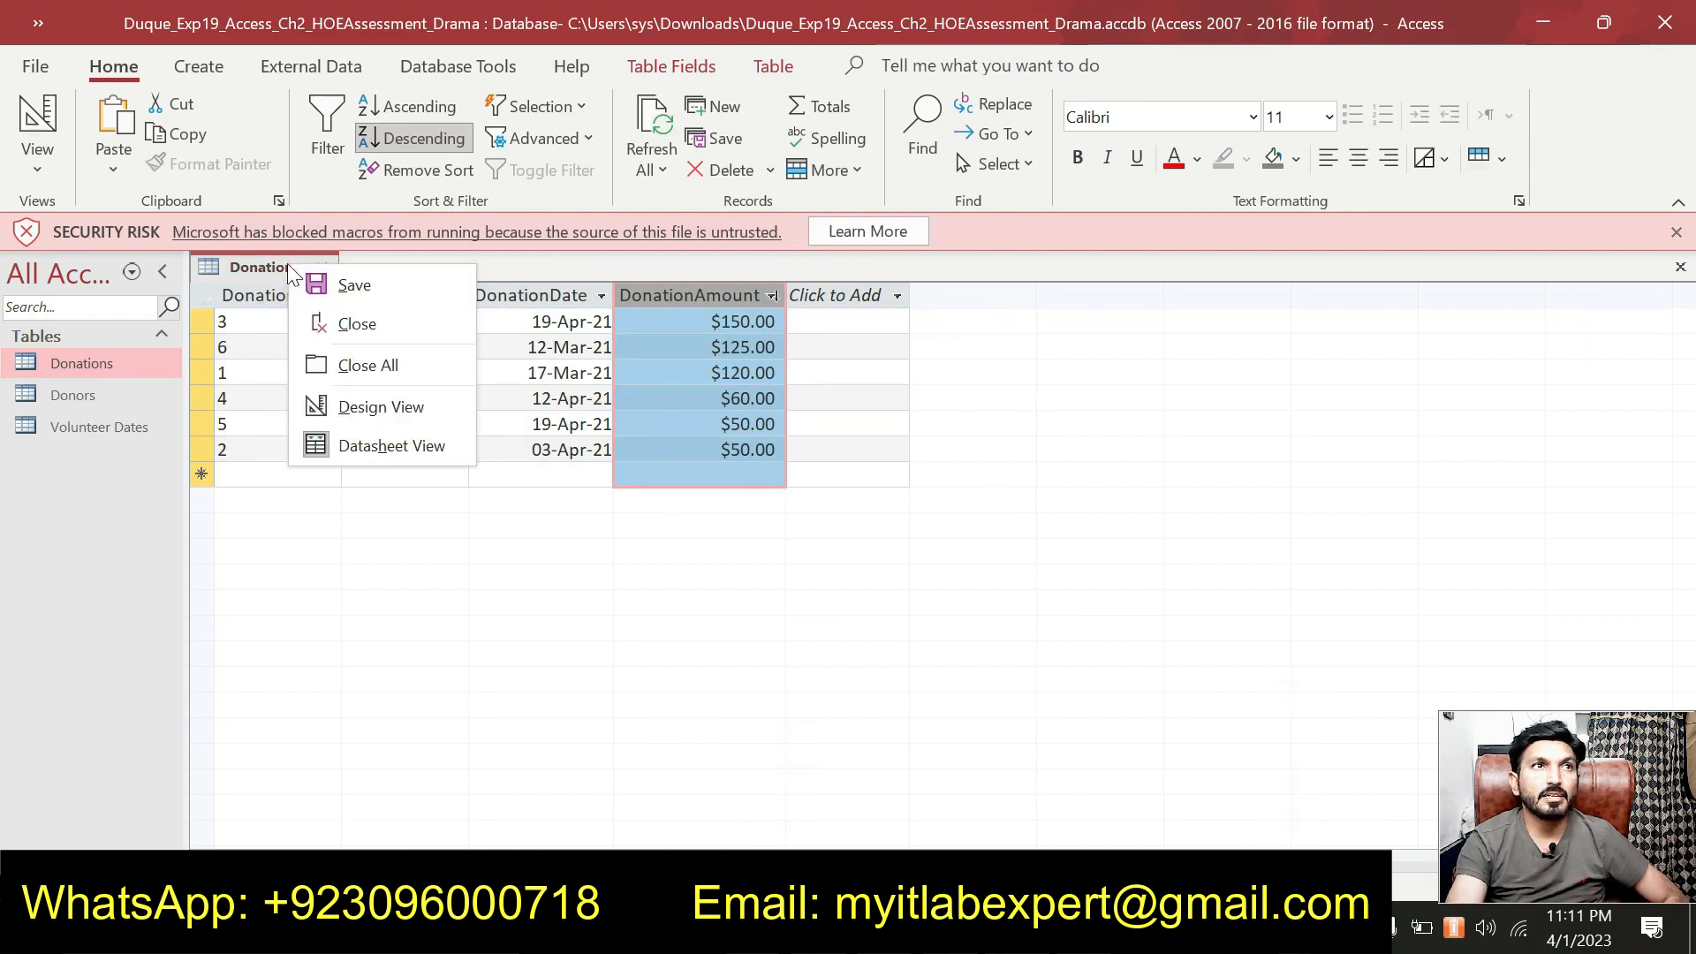
click(325, 334)
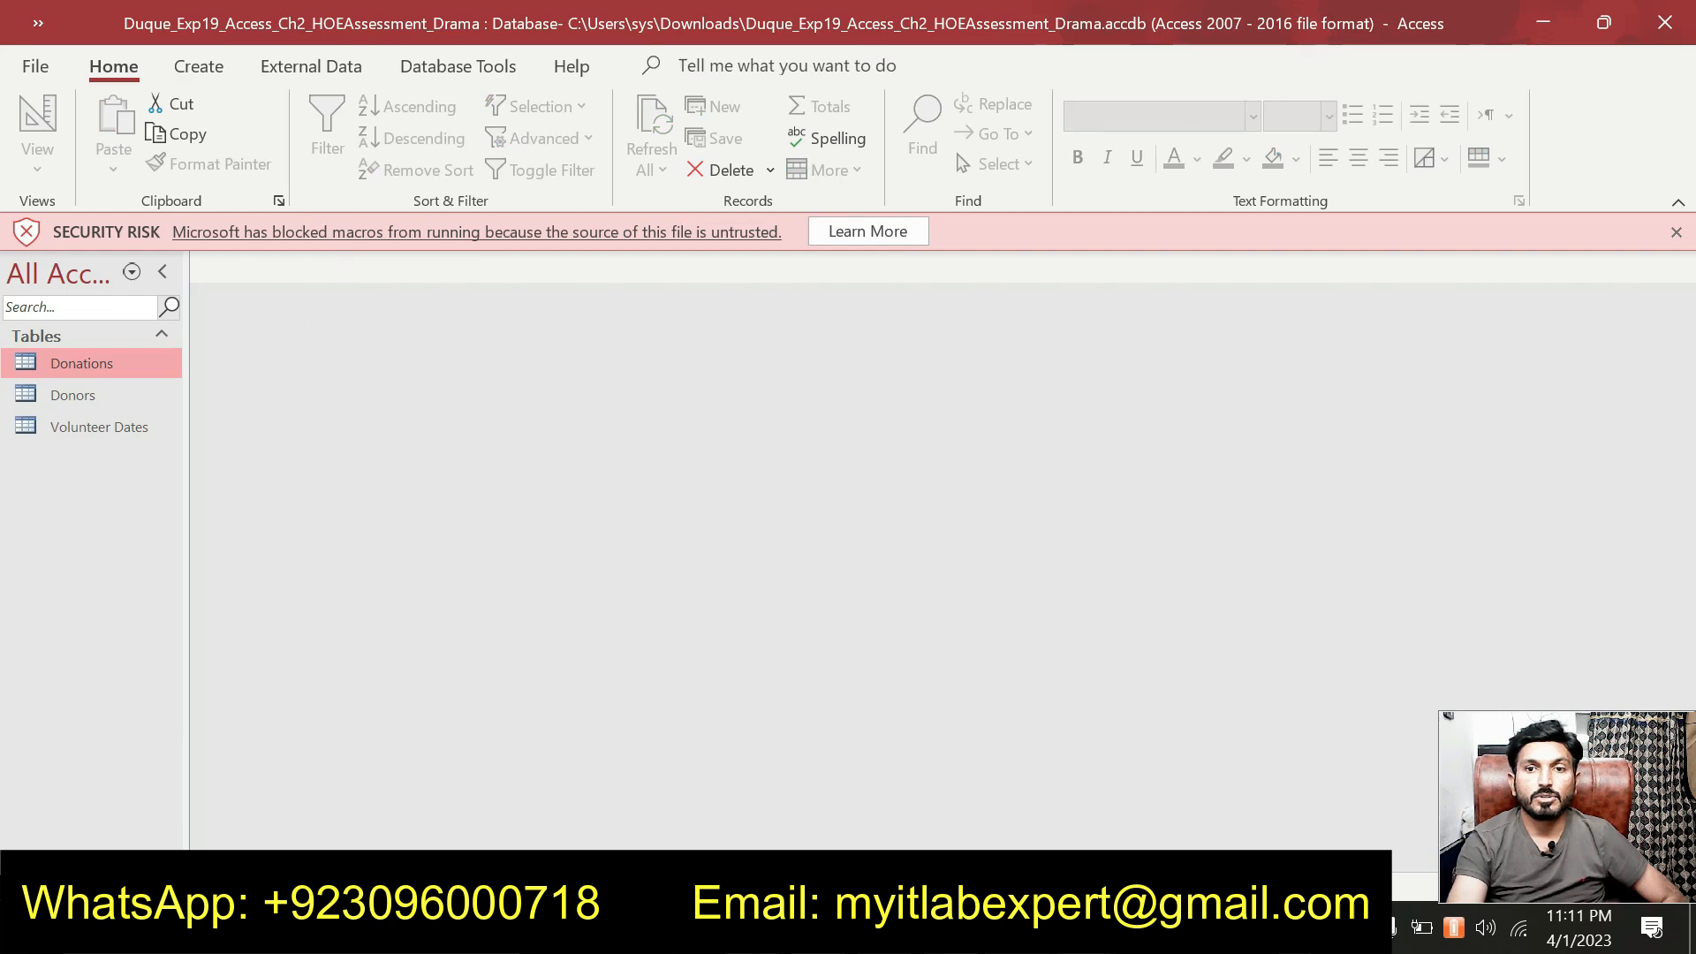
Remove the cyan highlight from step 9's sentence in Word.
key(alt+Tab)
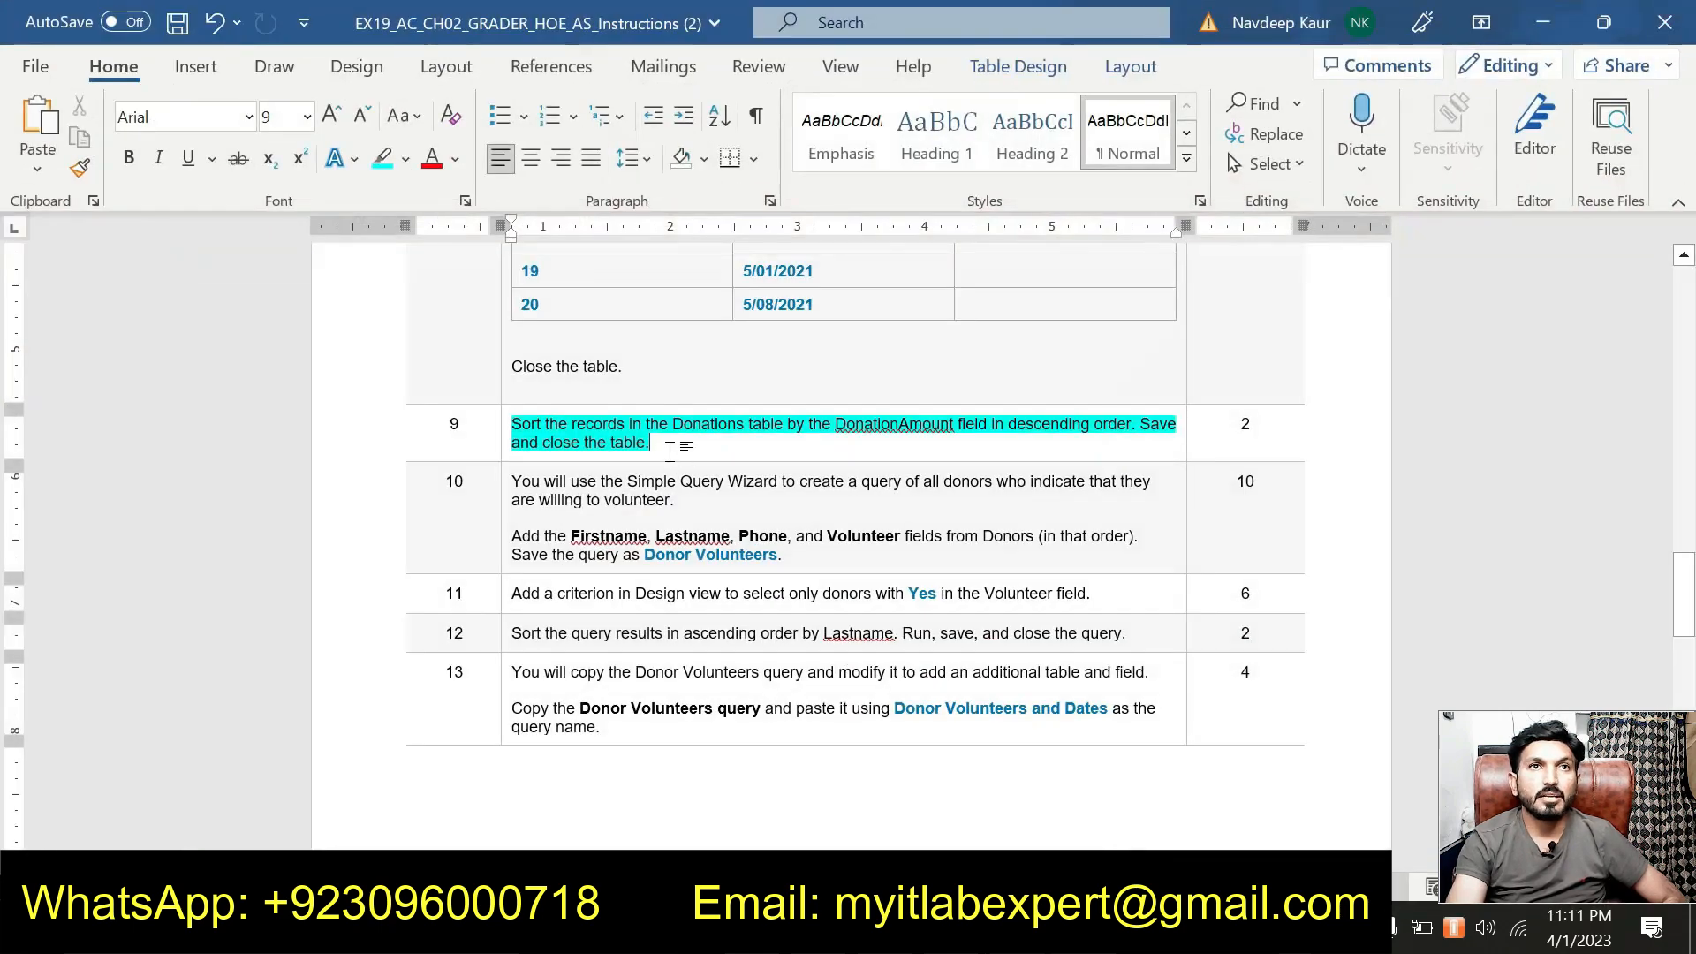
triple_click(543, 429)
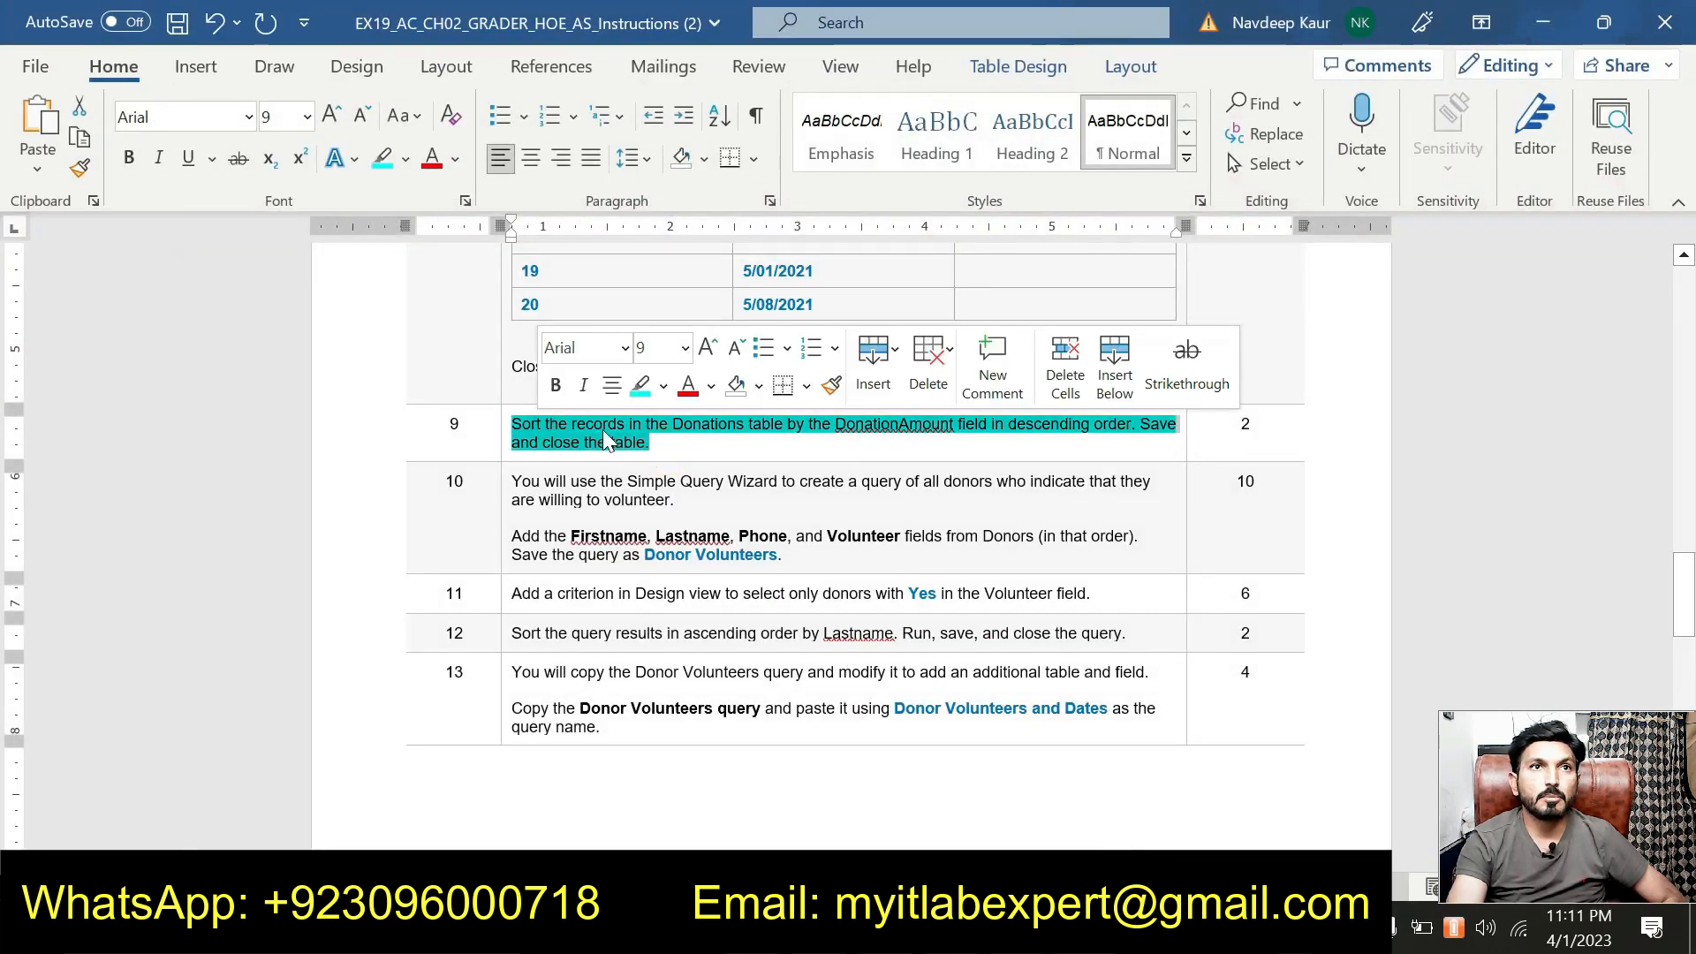
click(639, 387)
click(696, 434)
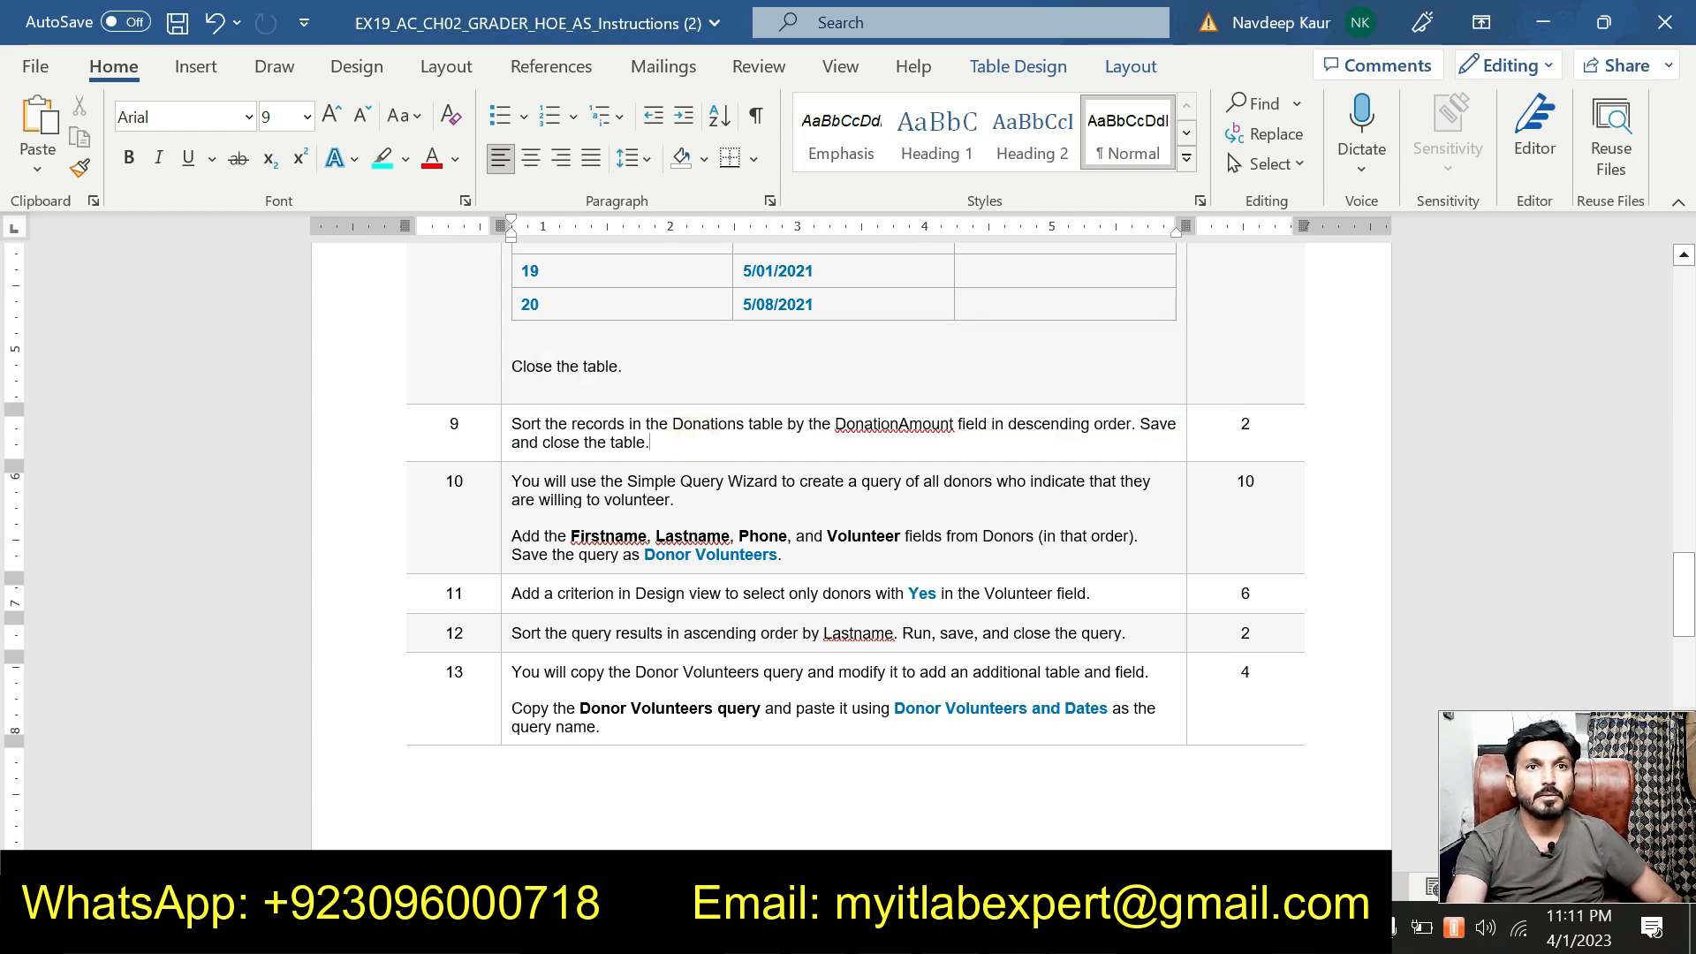
Highlight step 10's Simple Query Wizard instructions in cyan.
drag(783, 555, 512, 482)
click(636, 442)
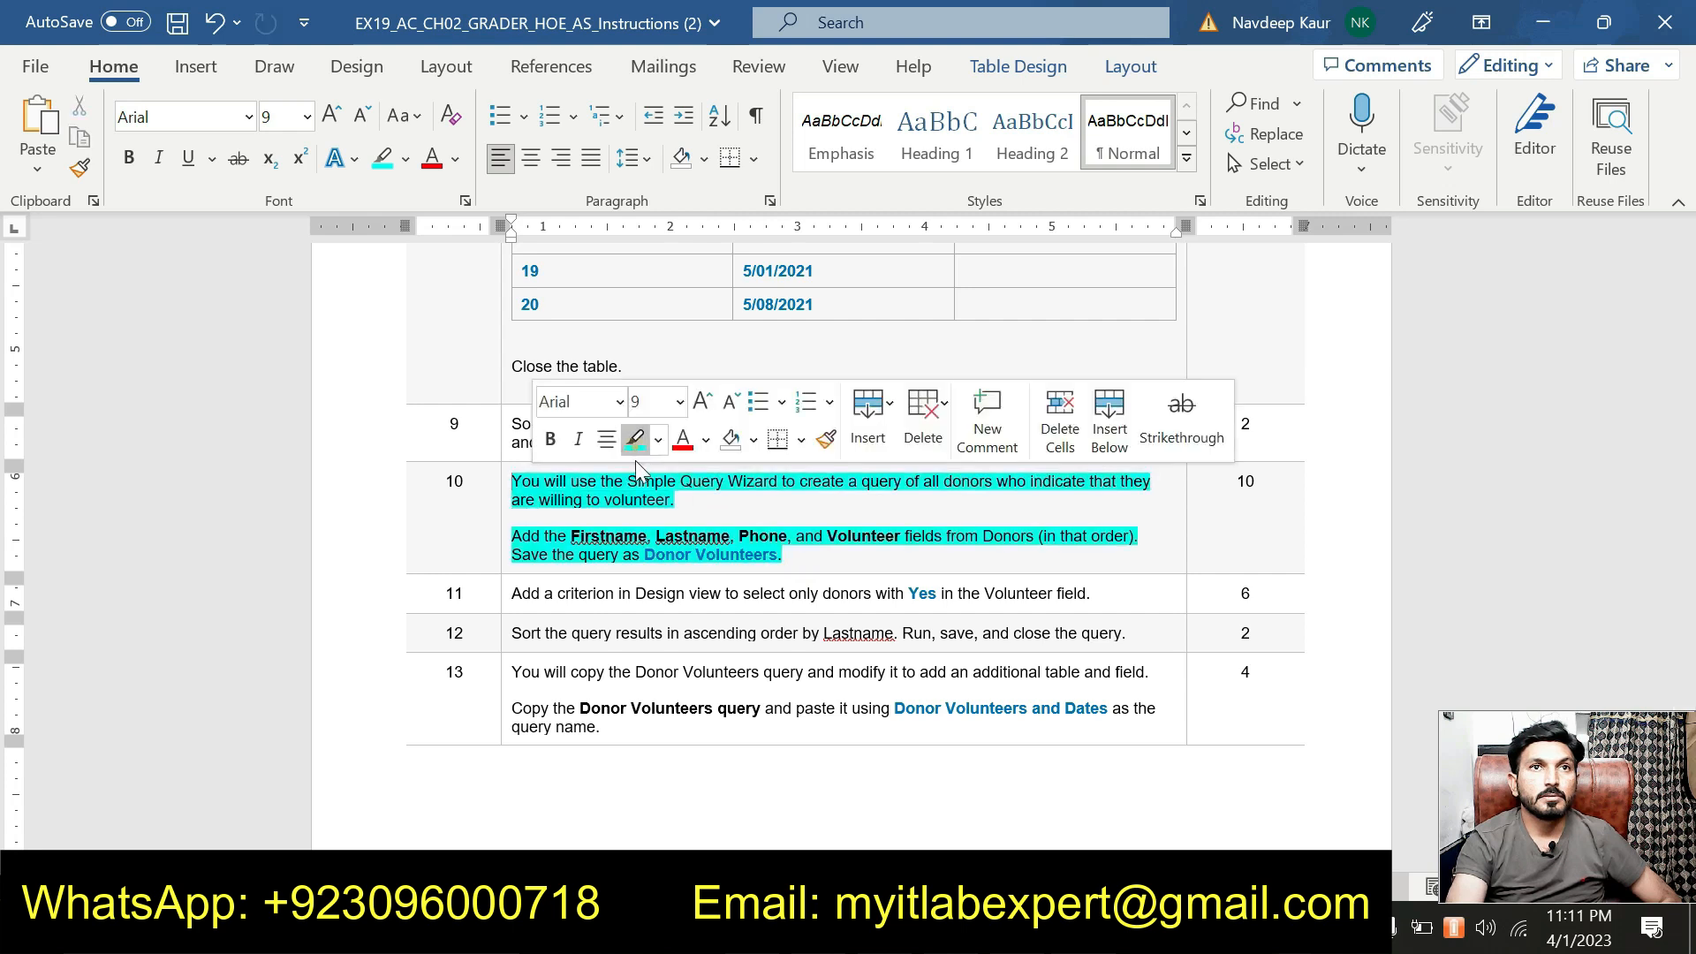
click(742, 516)
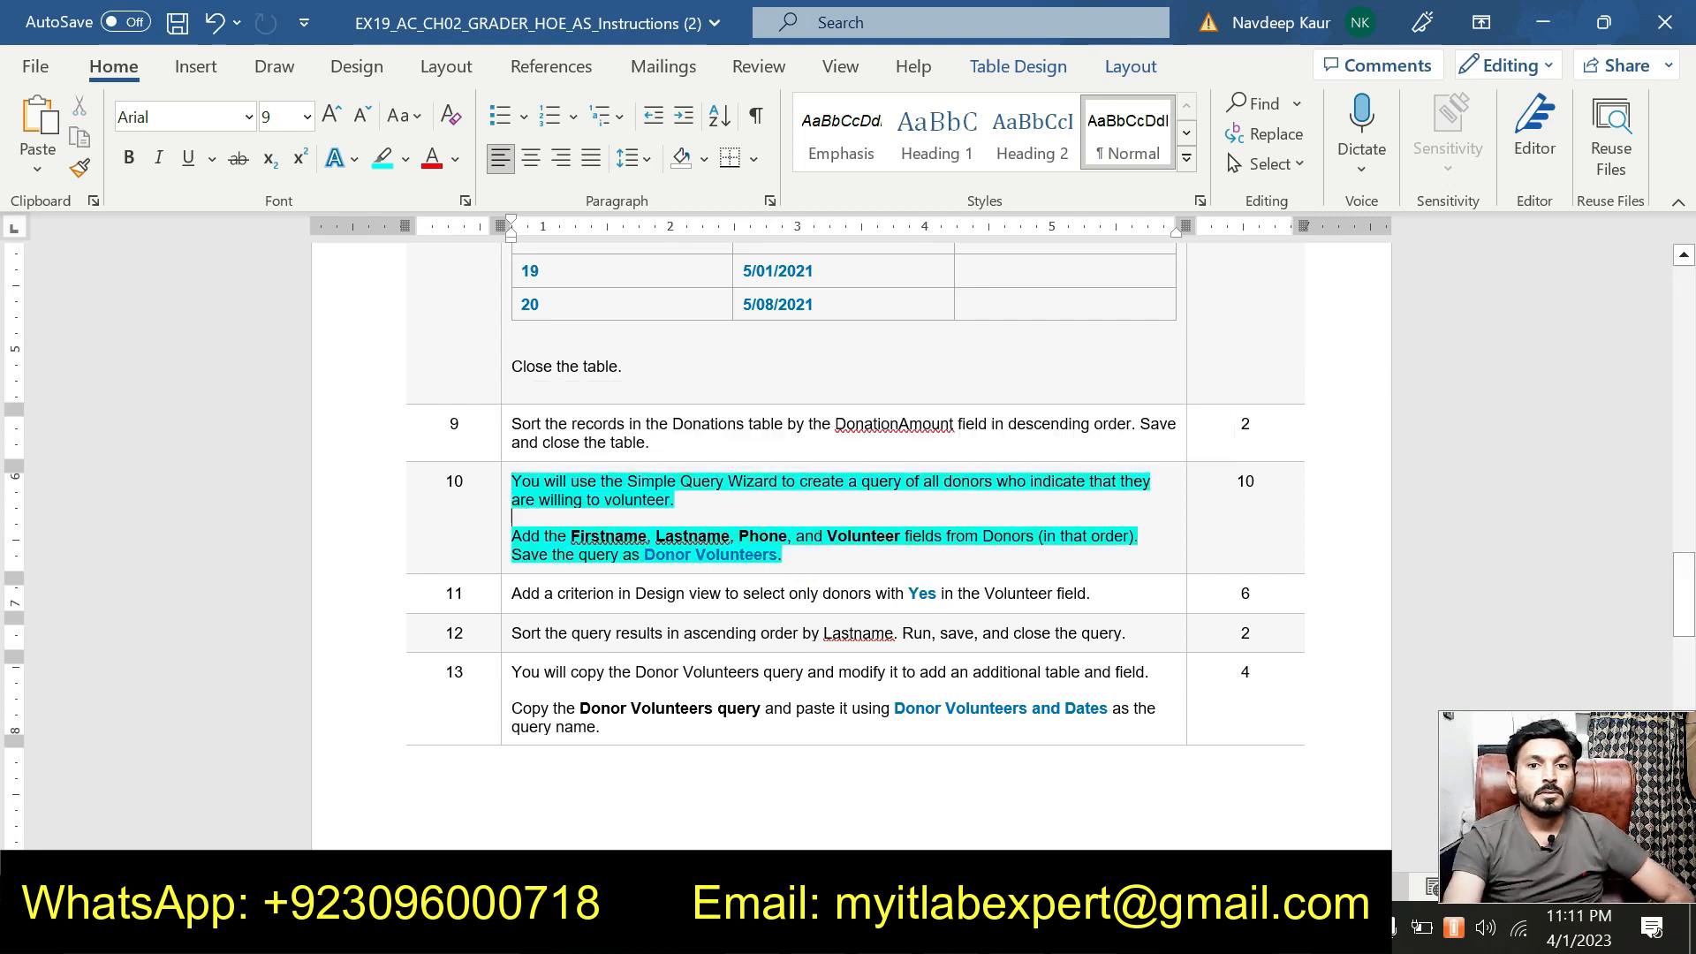
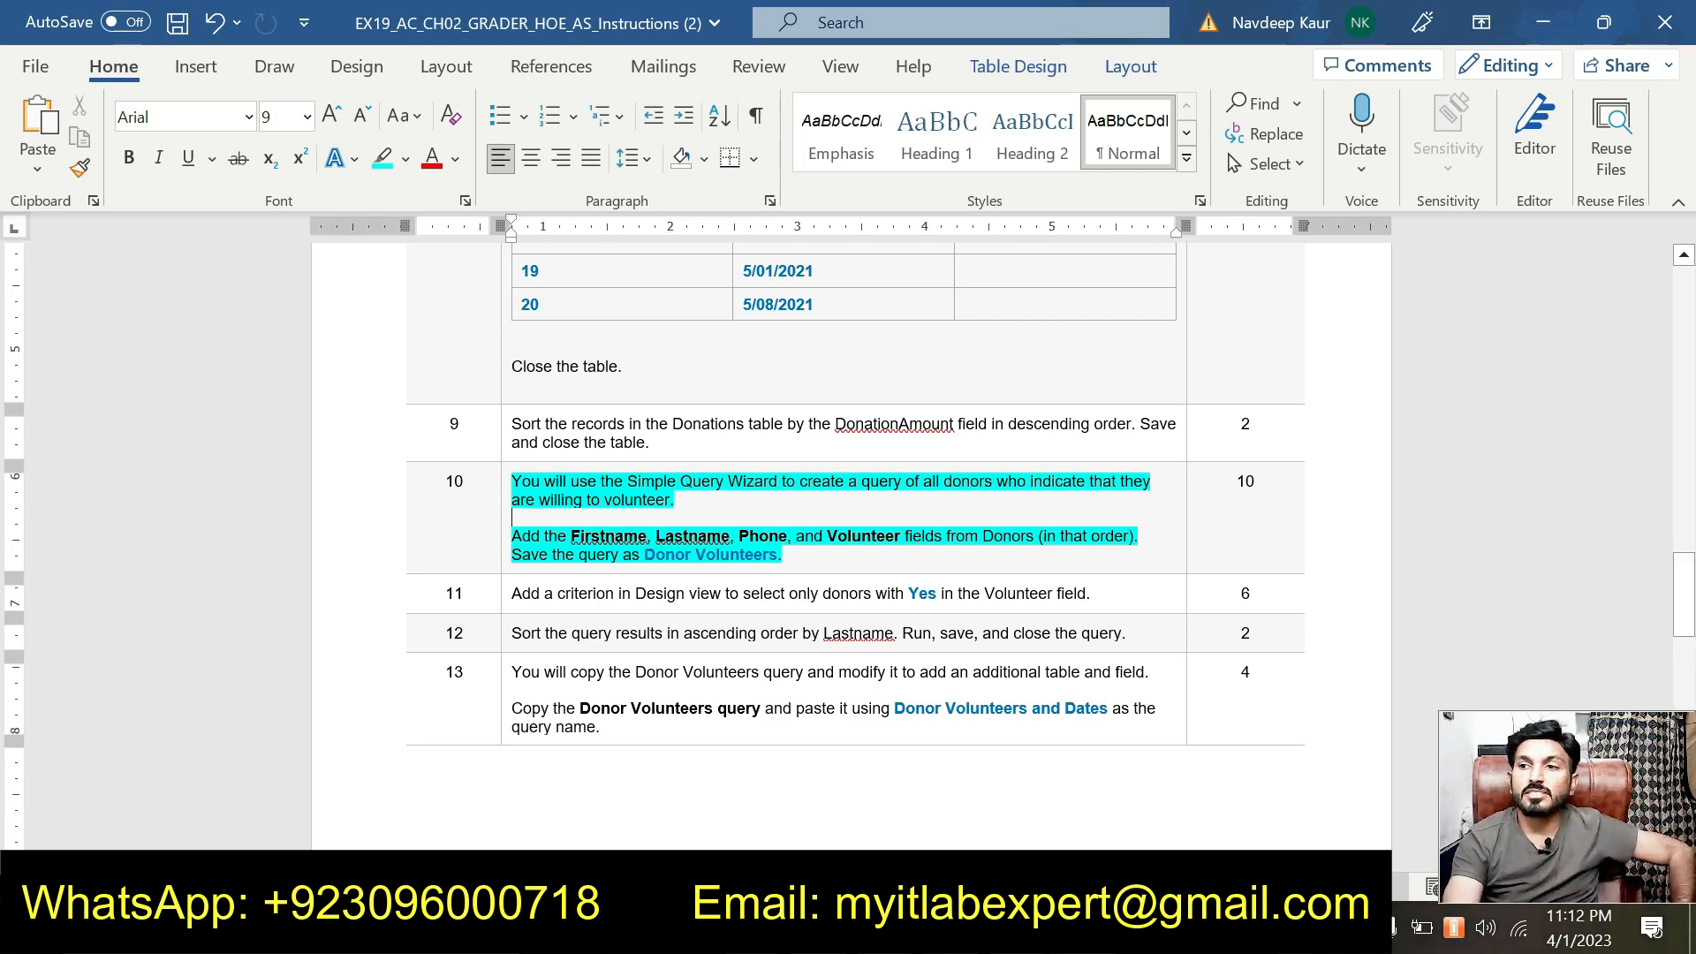
In the drama club database, start a new query with the Create tab's Query Wizard.
click(1016, 927)
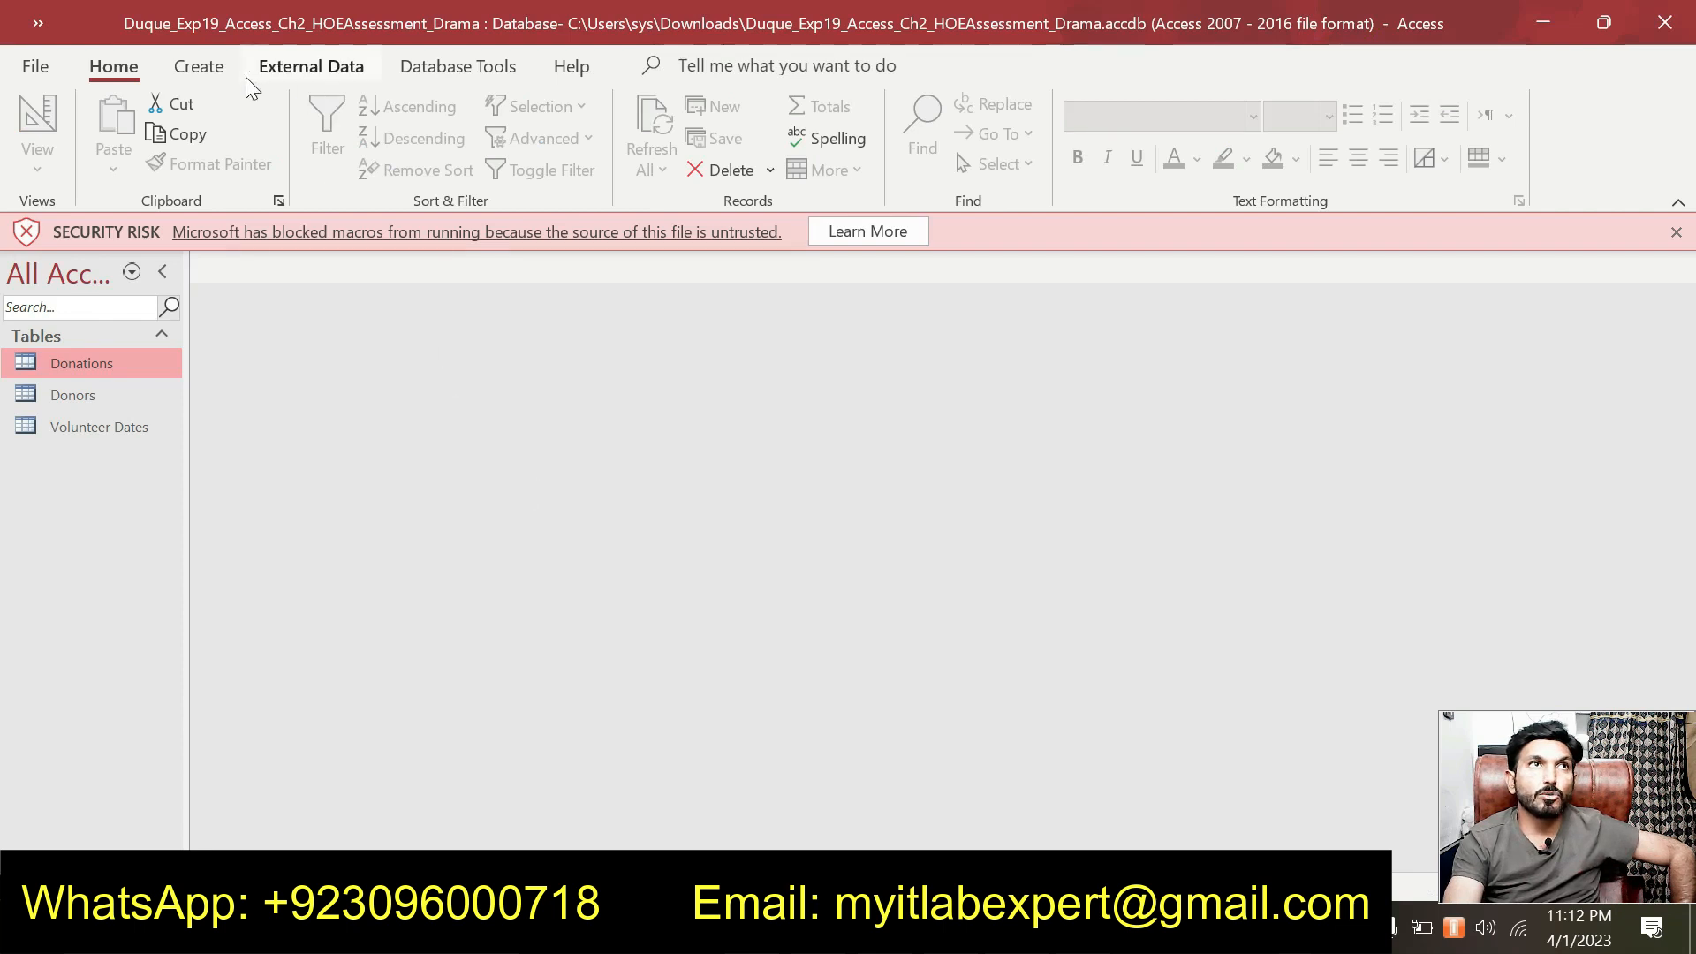
click(212, 71)
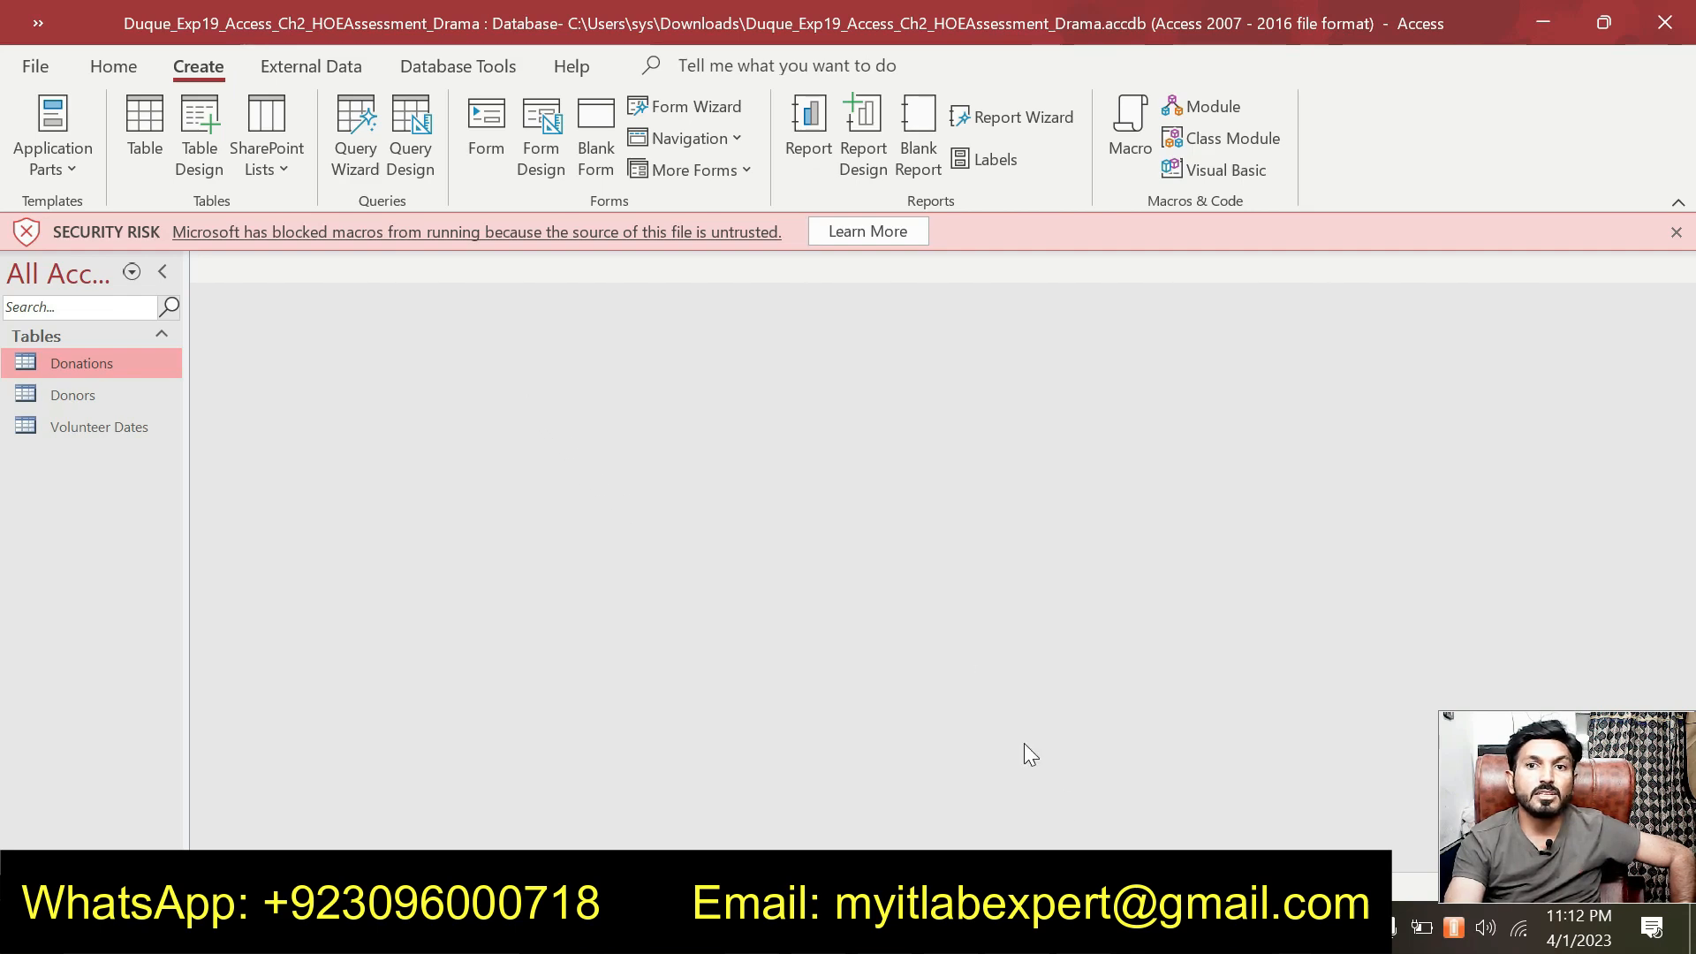
key(alt+Tab)
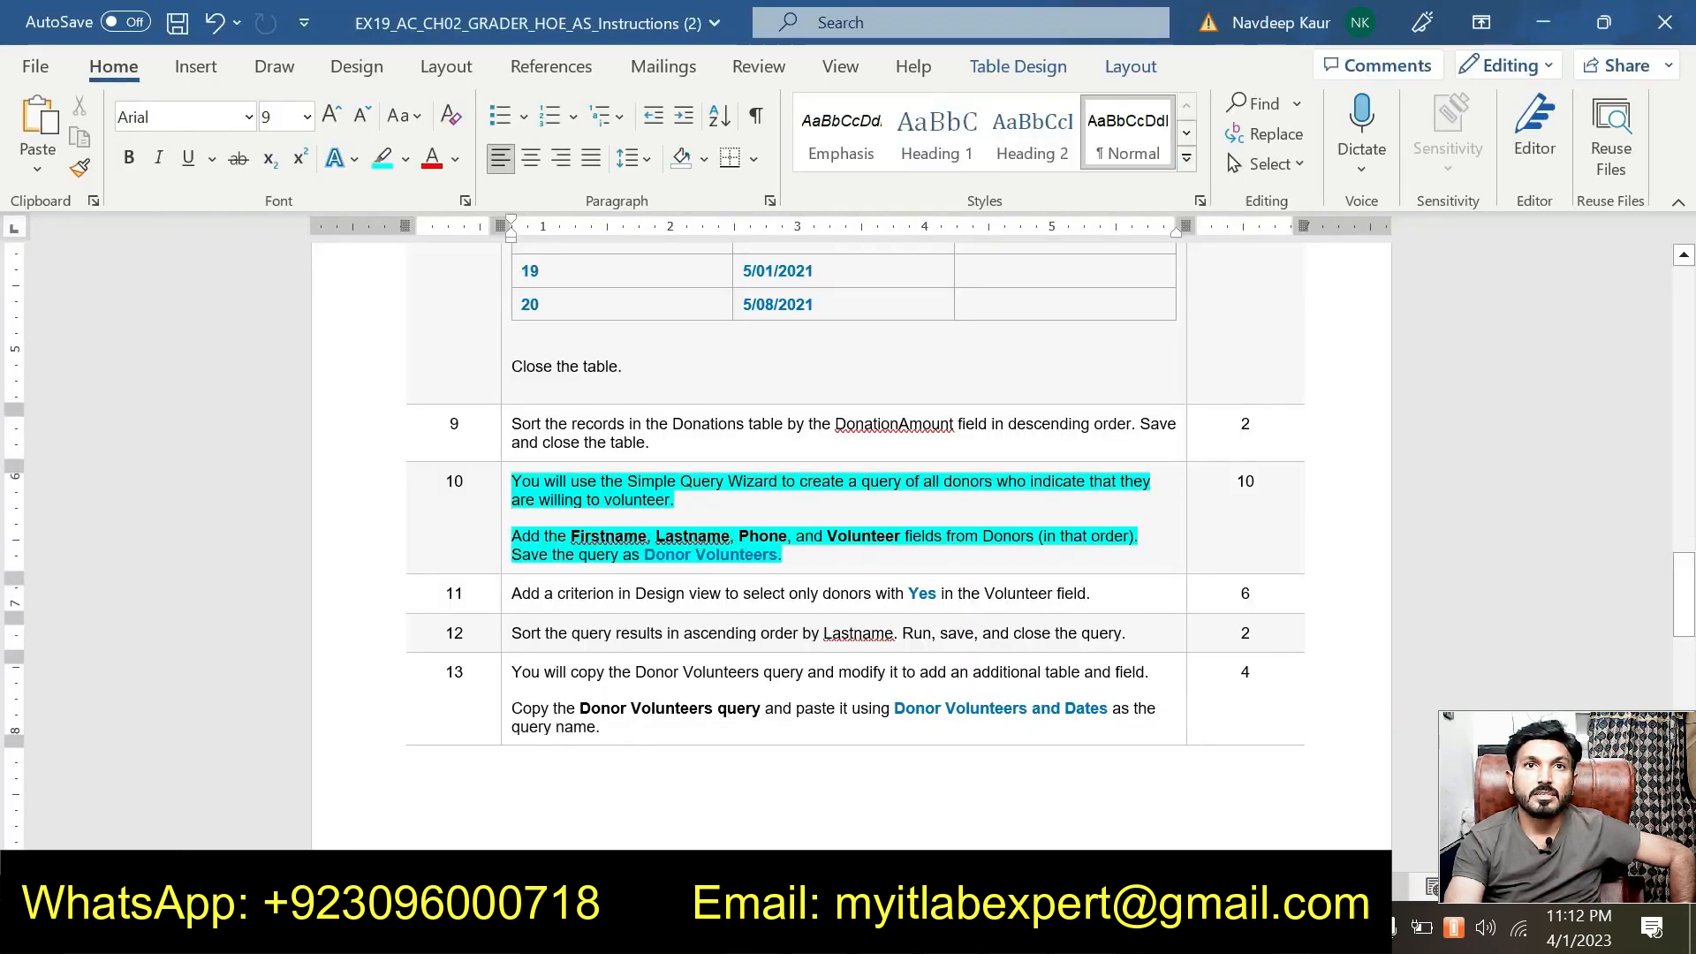
key(alt+Tab)
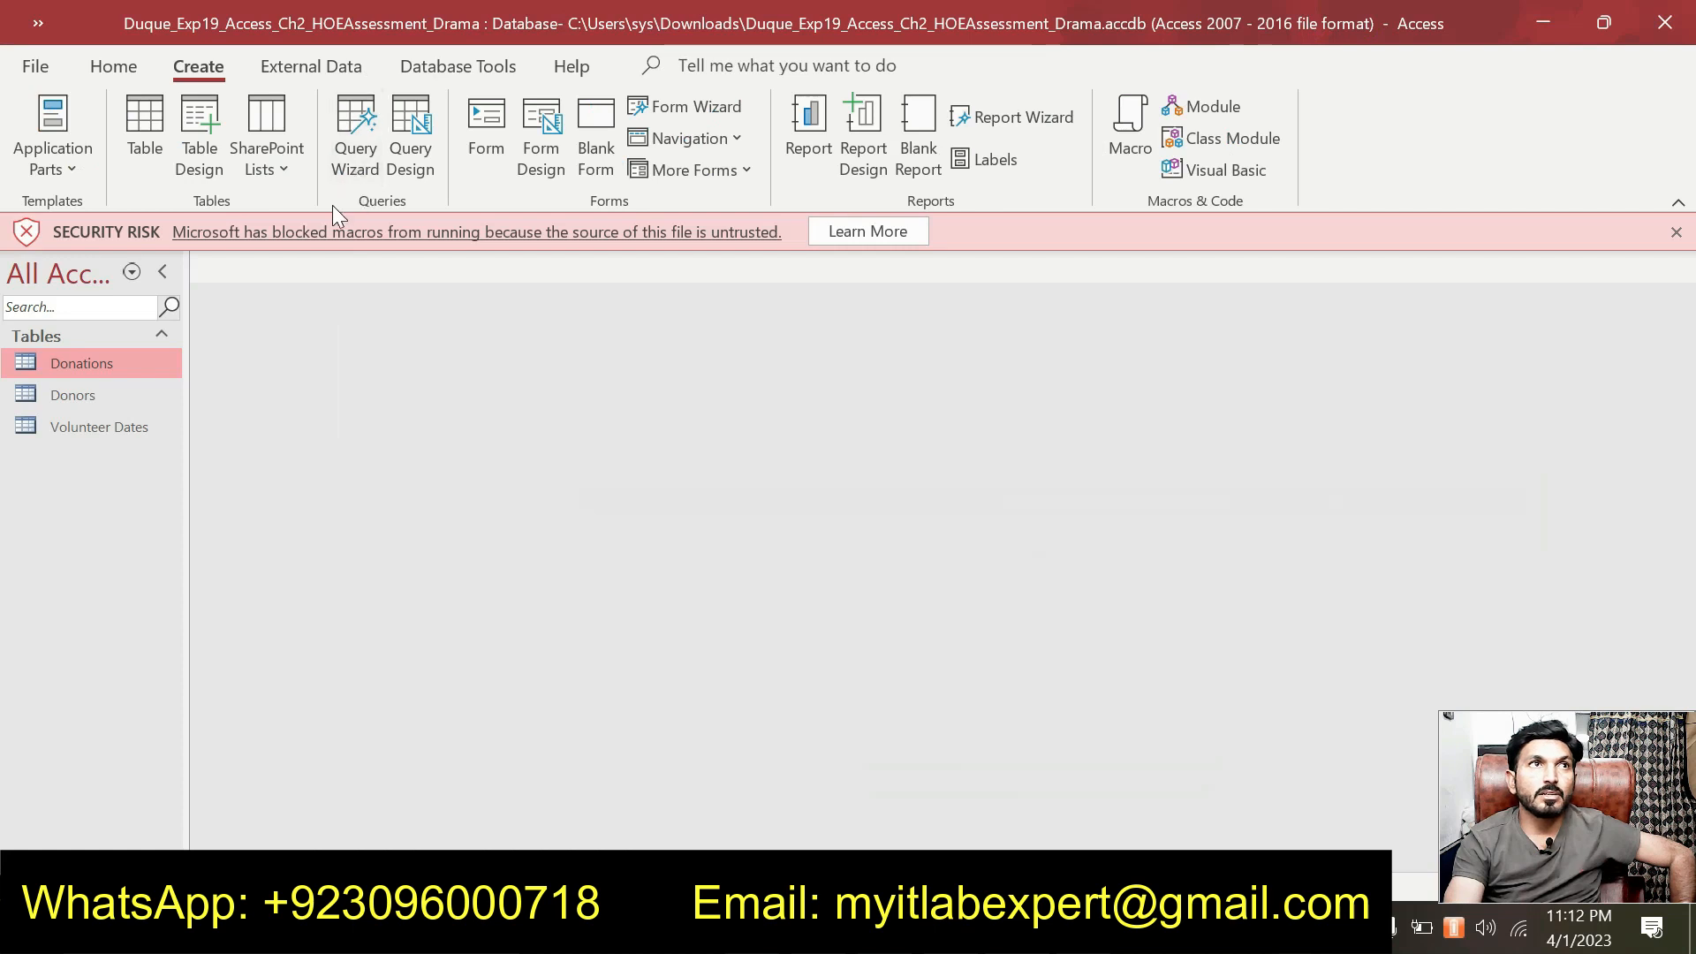
click(364, 166)
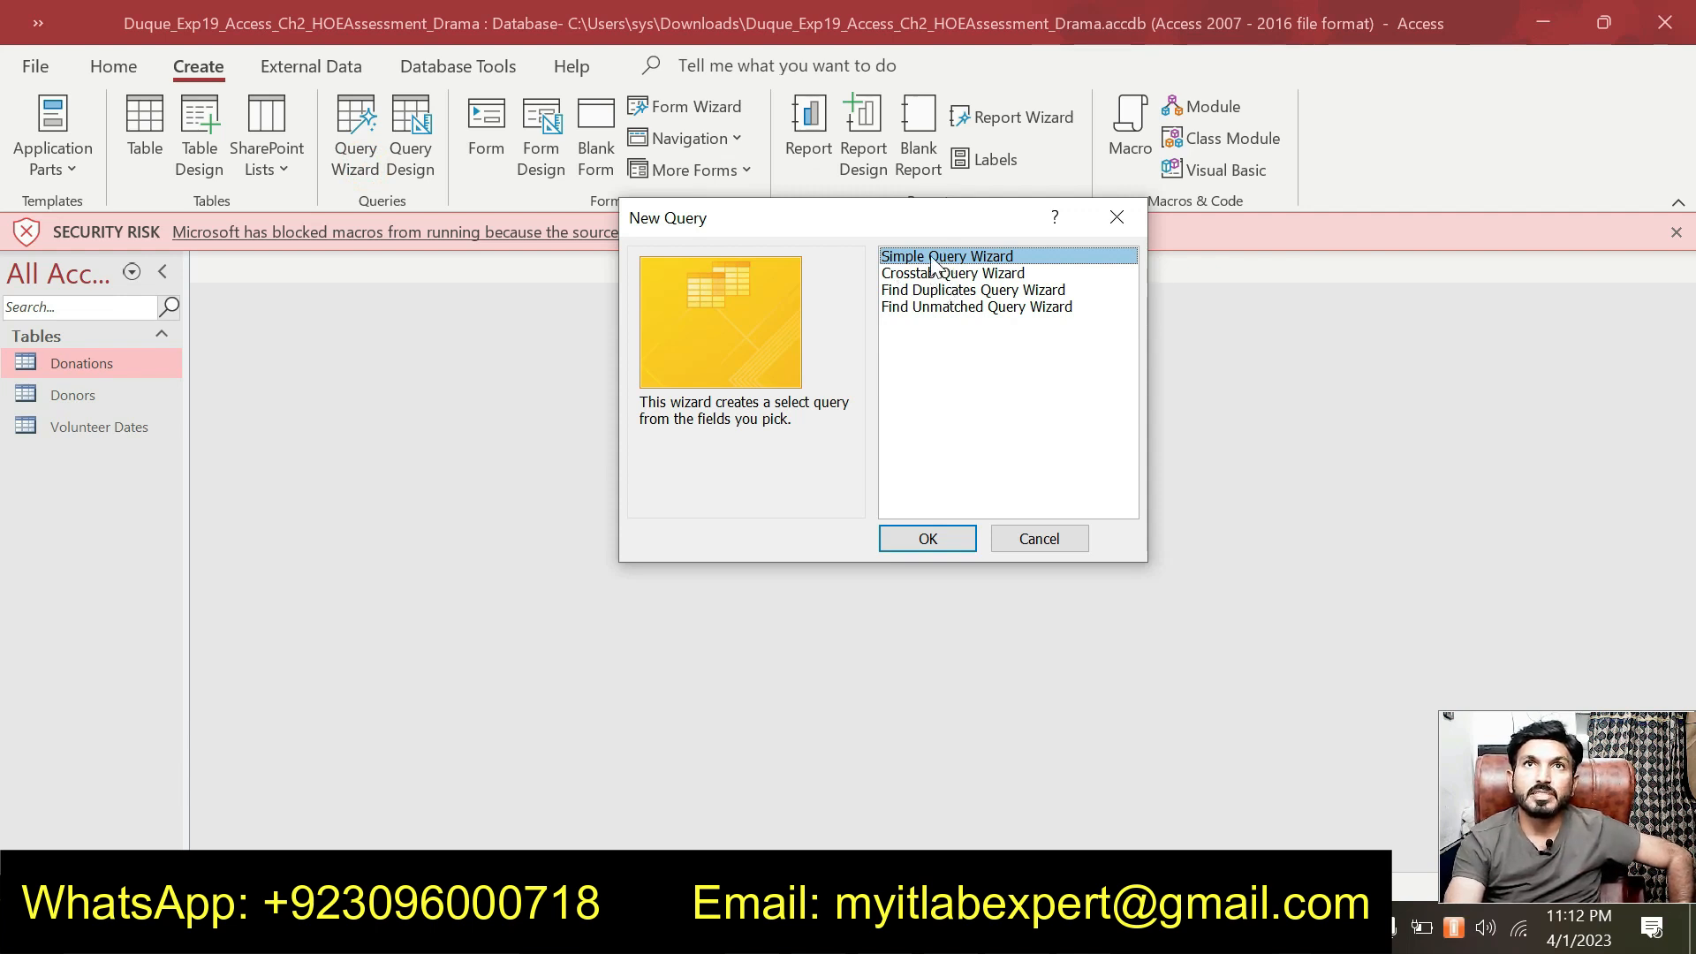
Launch the Simple Query Wizard and choose Table: Donors as the field source.
click(928, 539)
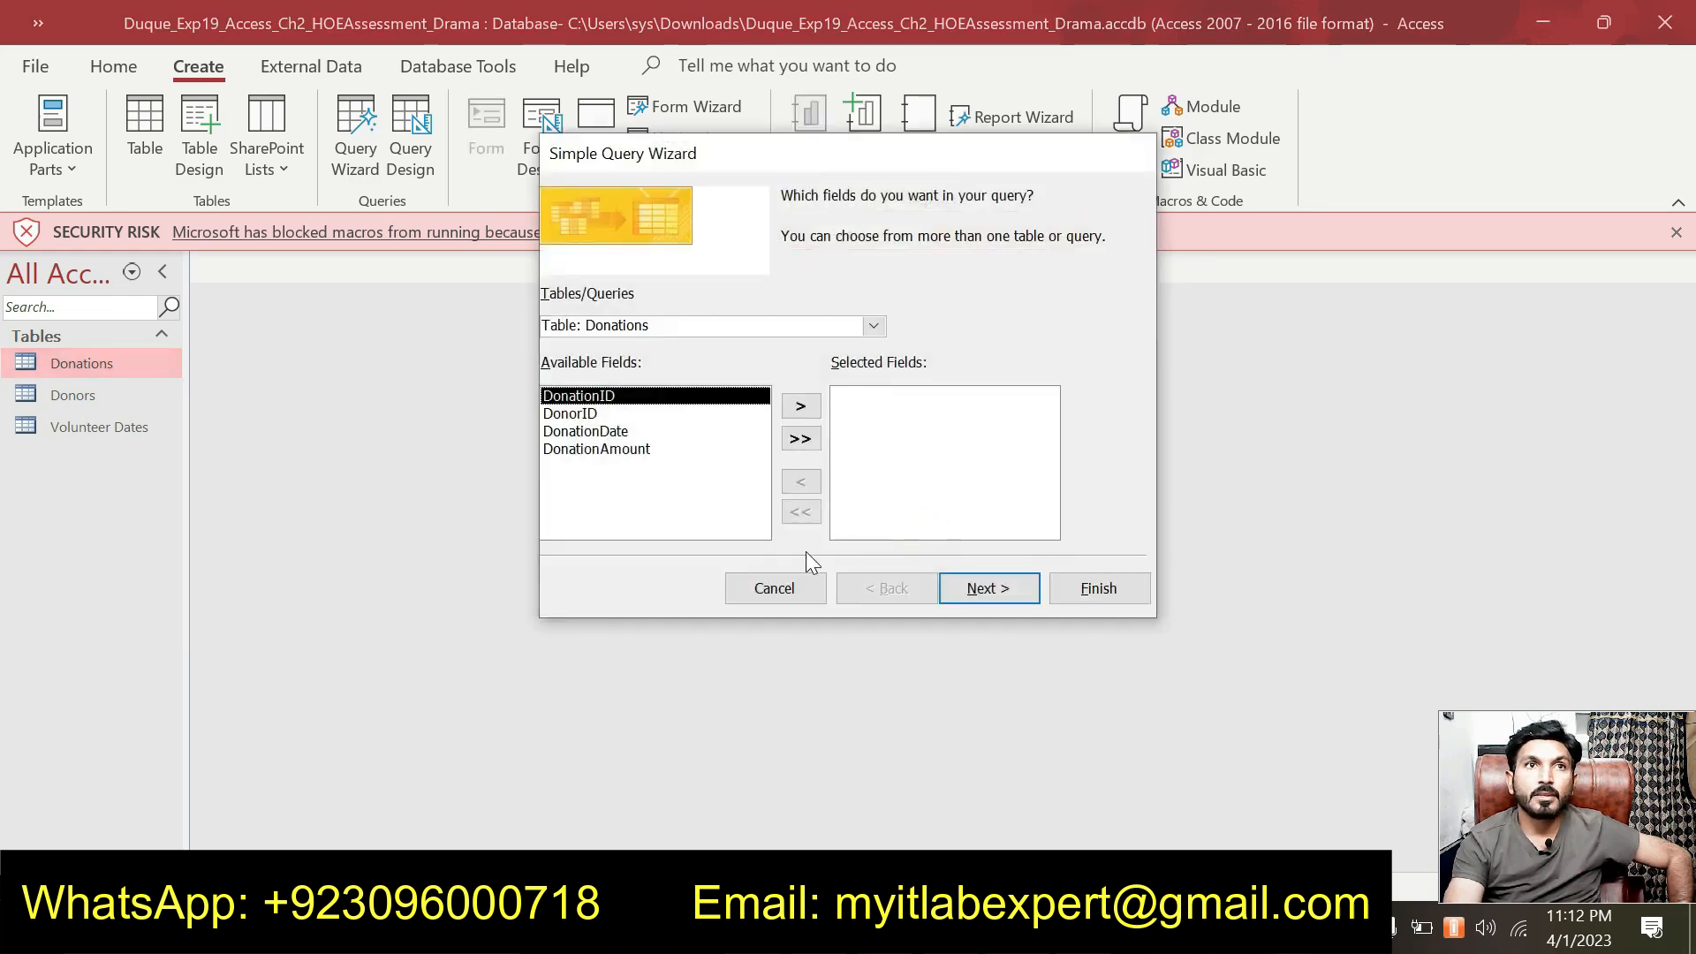
key(alt+Tab)
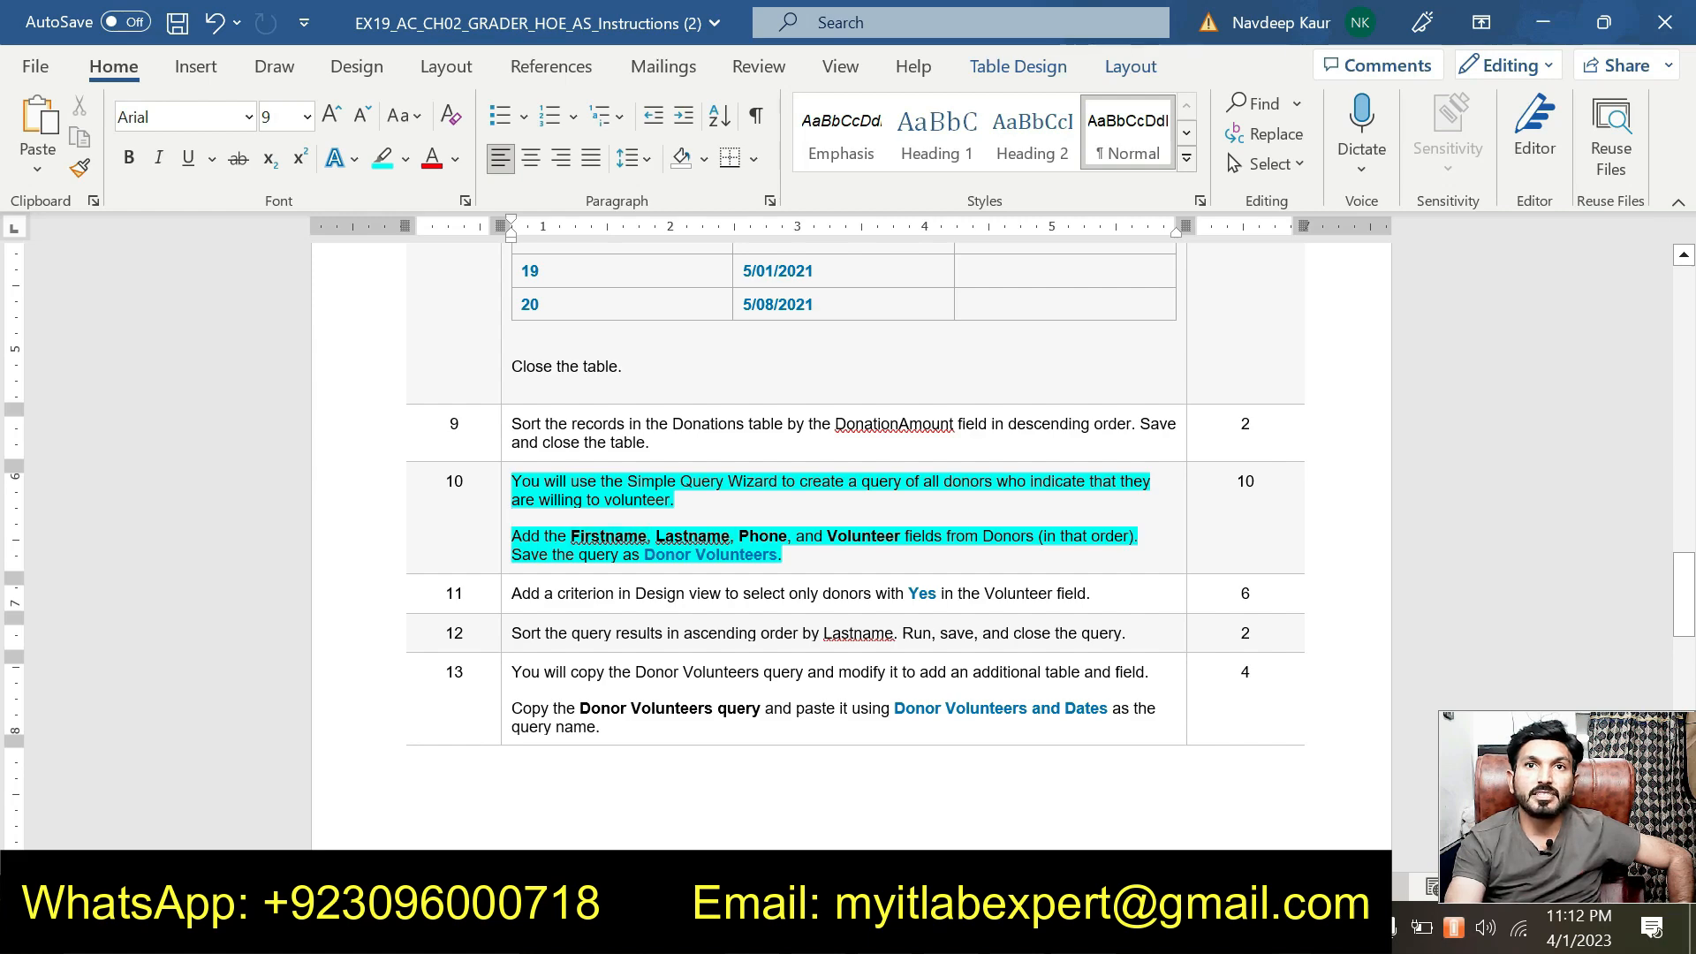
key(alt+Tab)
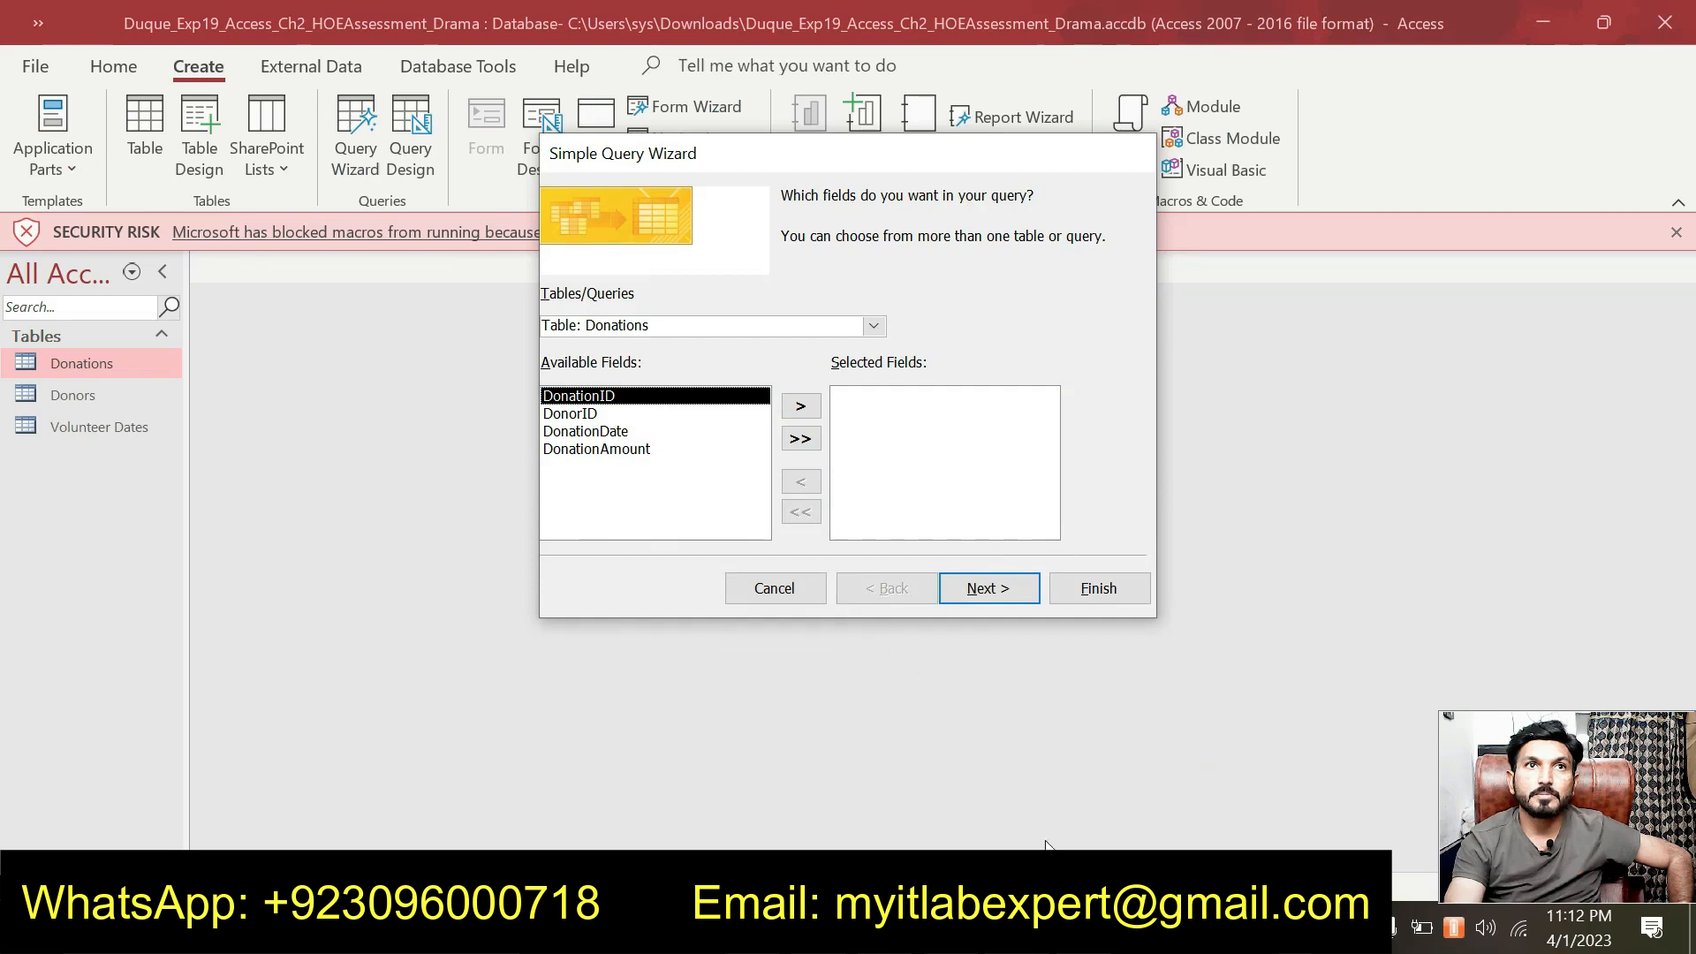
key(alt+Tab)
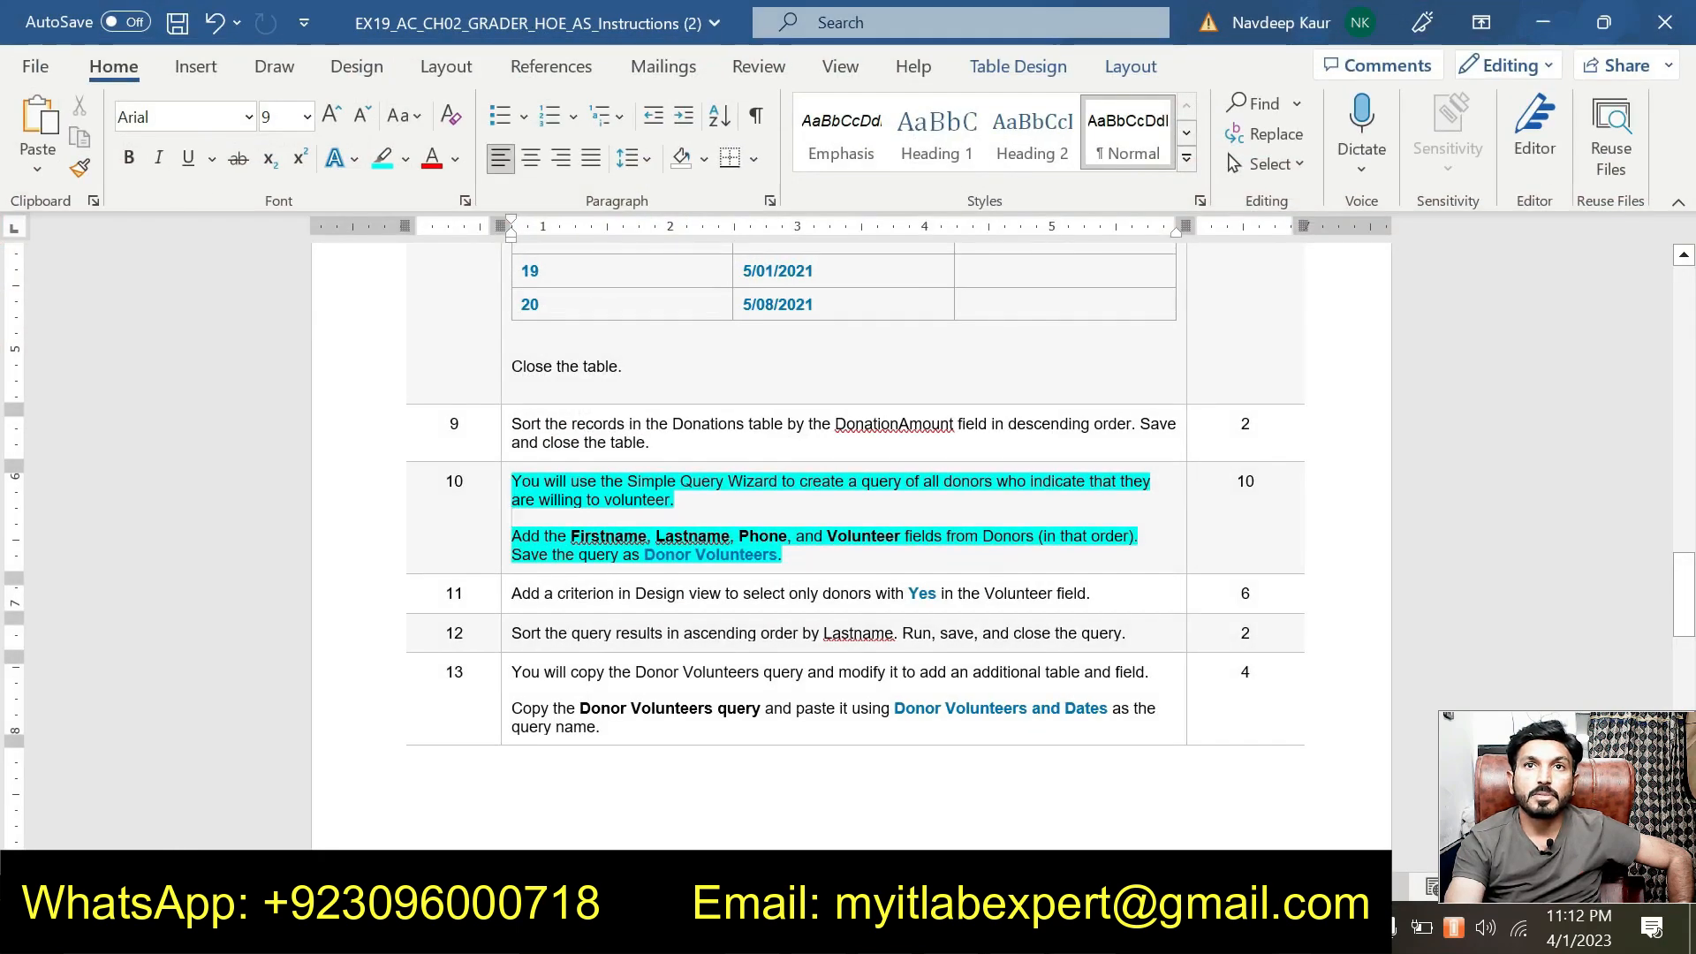
key(alt+Tab)
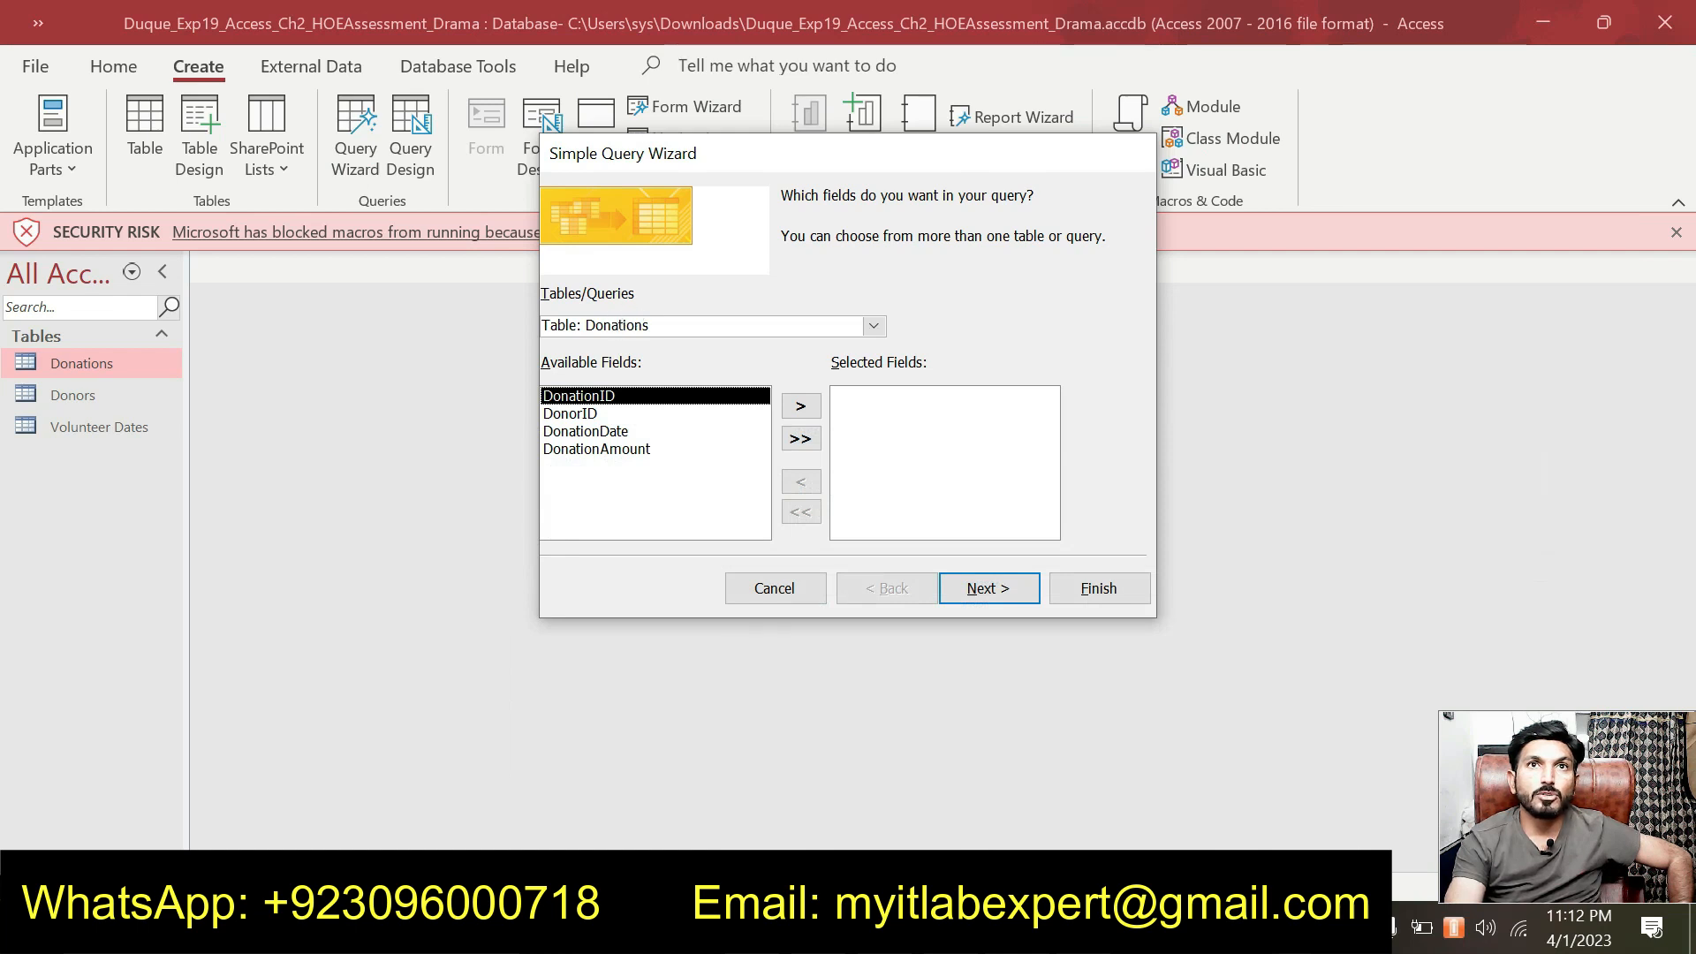
click(873, 326)
click(792, 367)
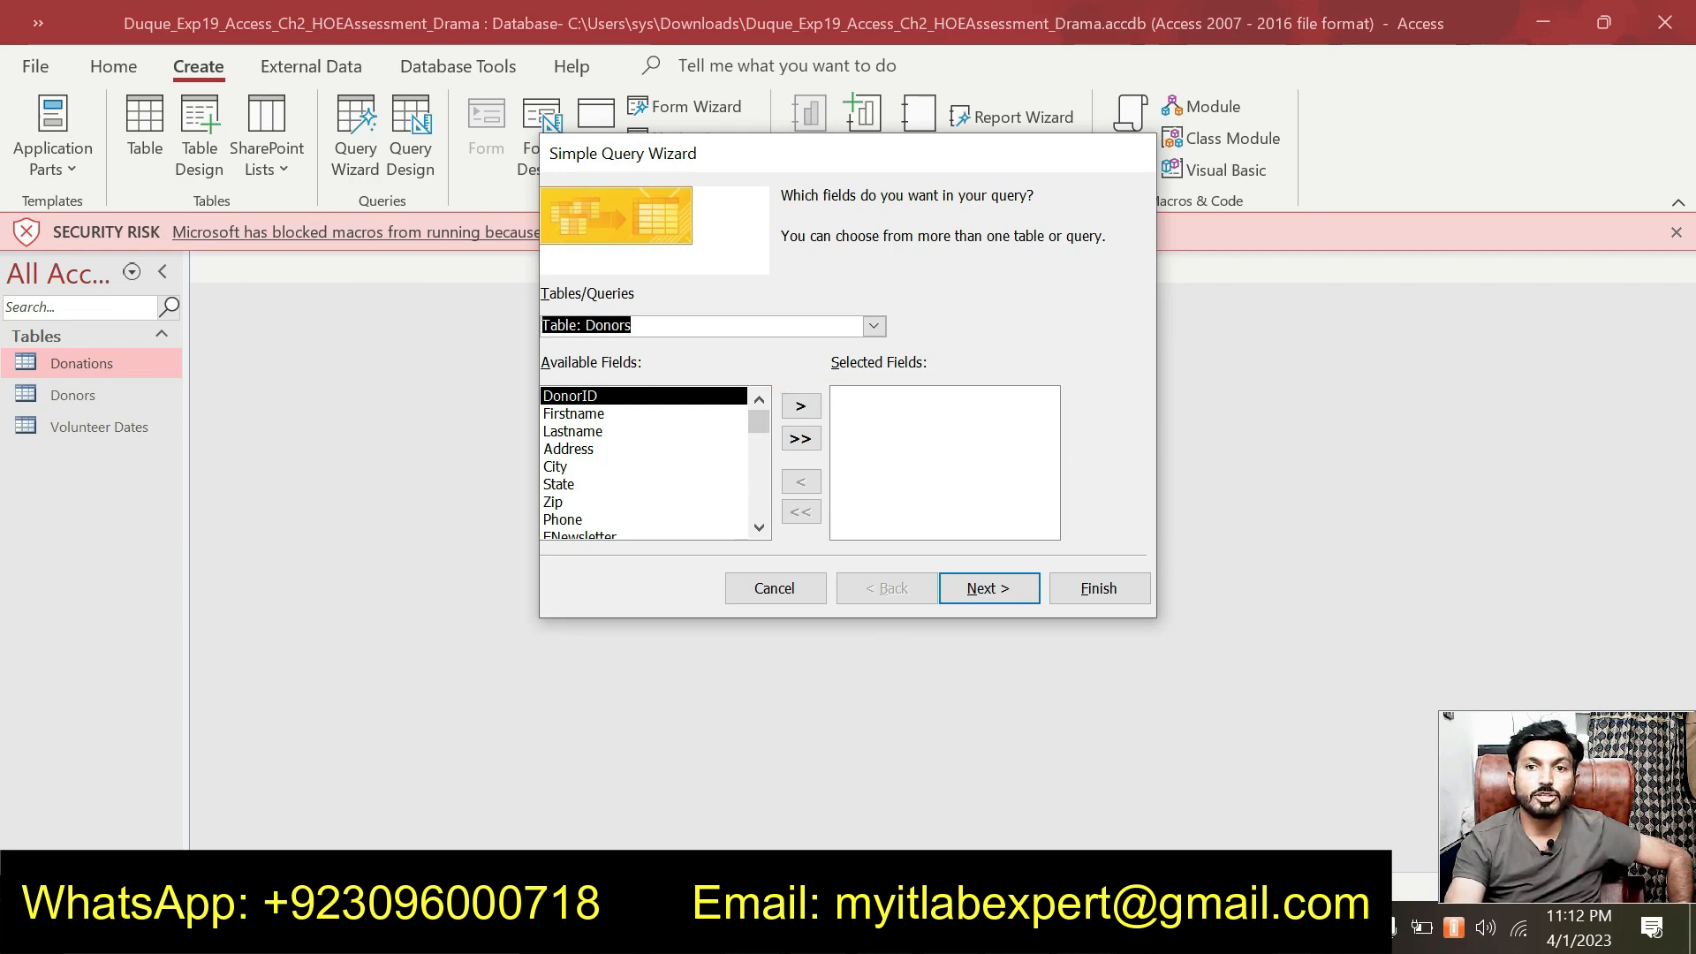
Add the Firstname and Lastname fields from Donors to the query.
key(alt+Tab)
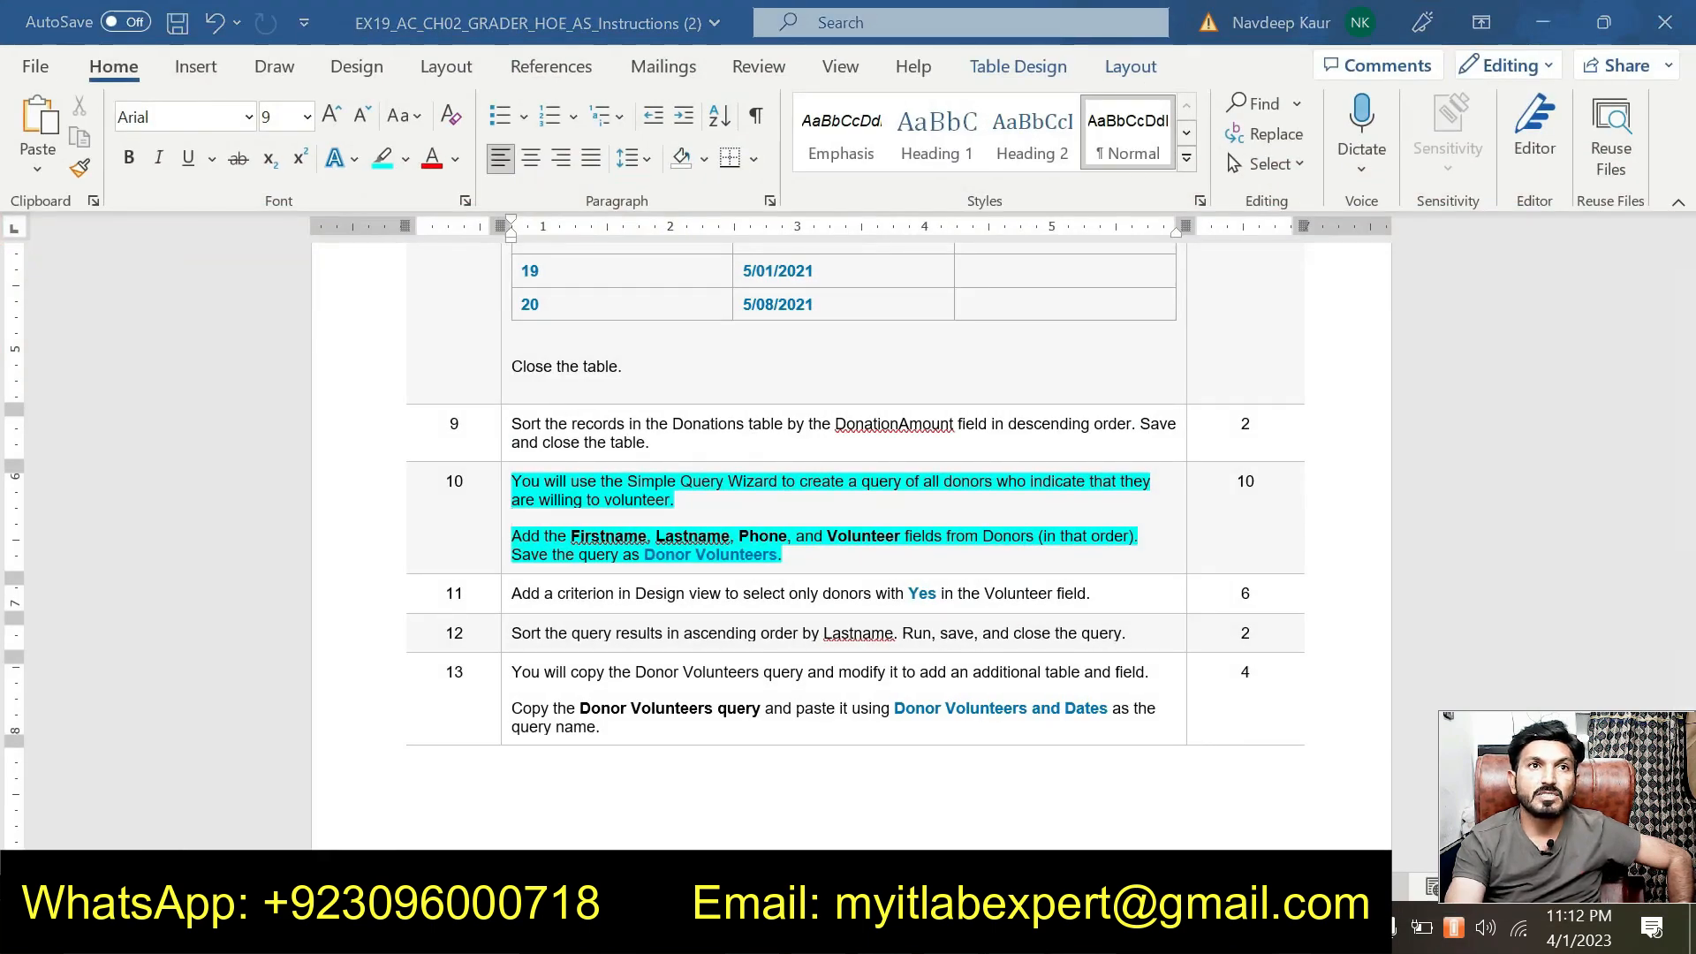
key(alt+Tab)
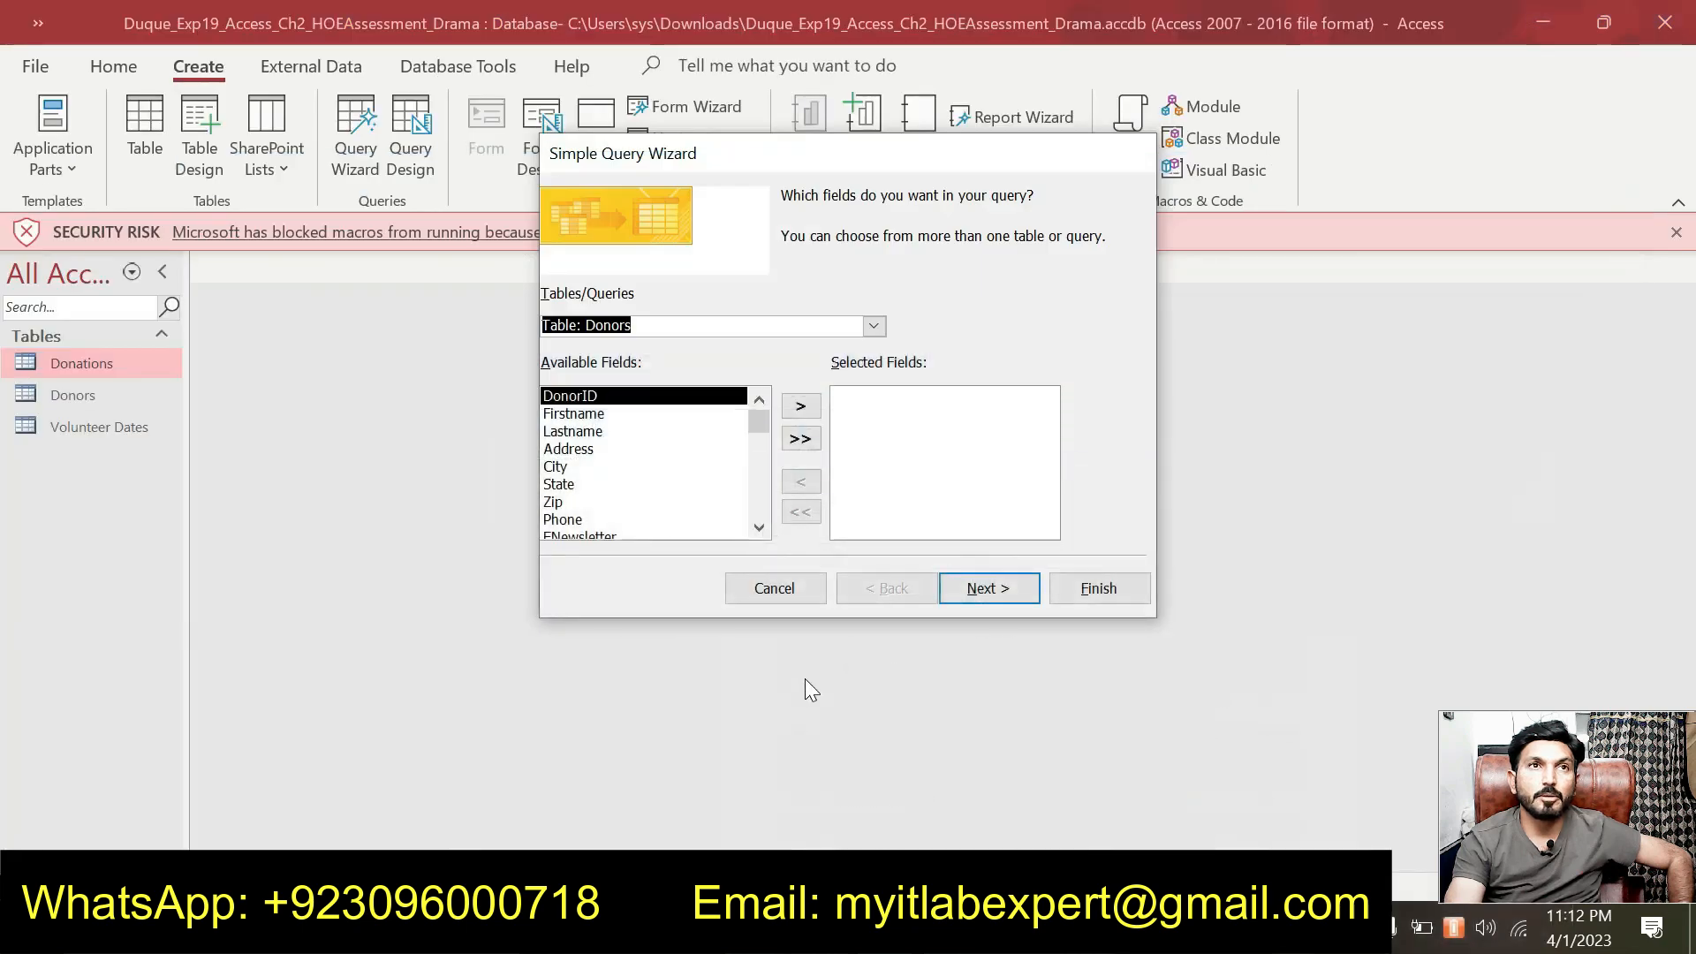
click(583, 413)
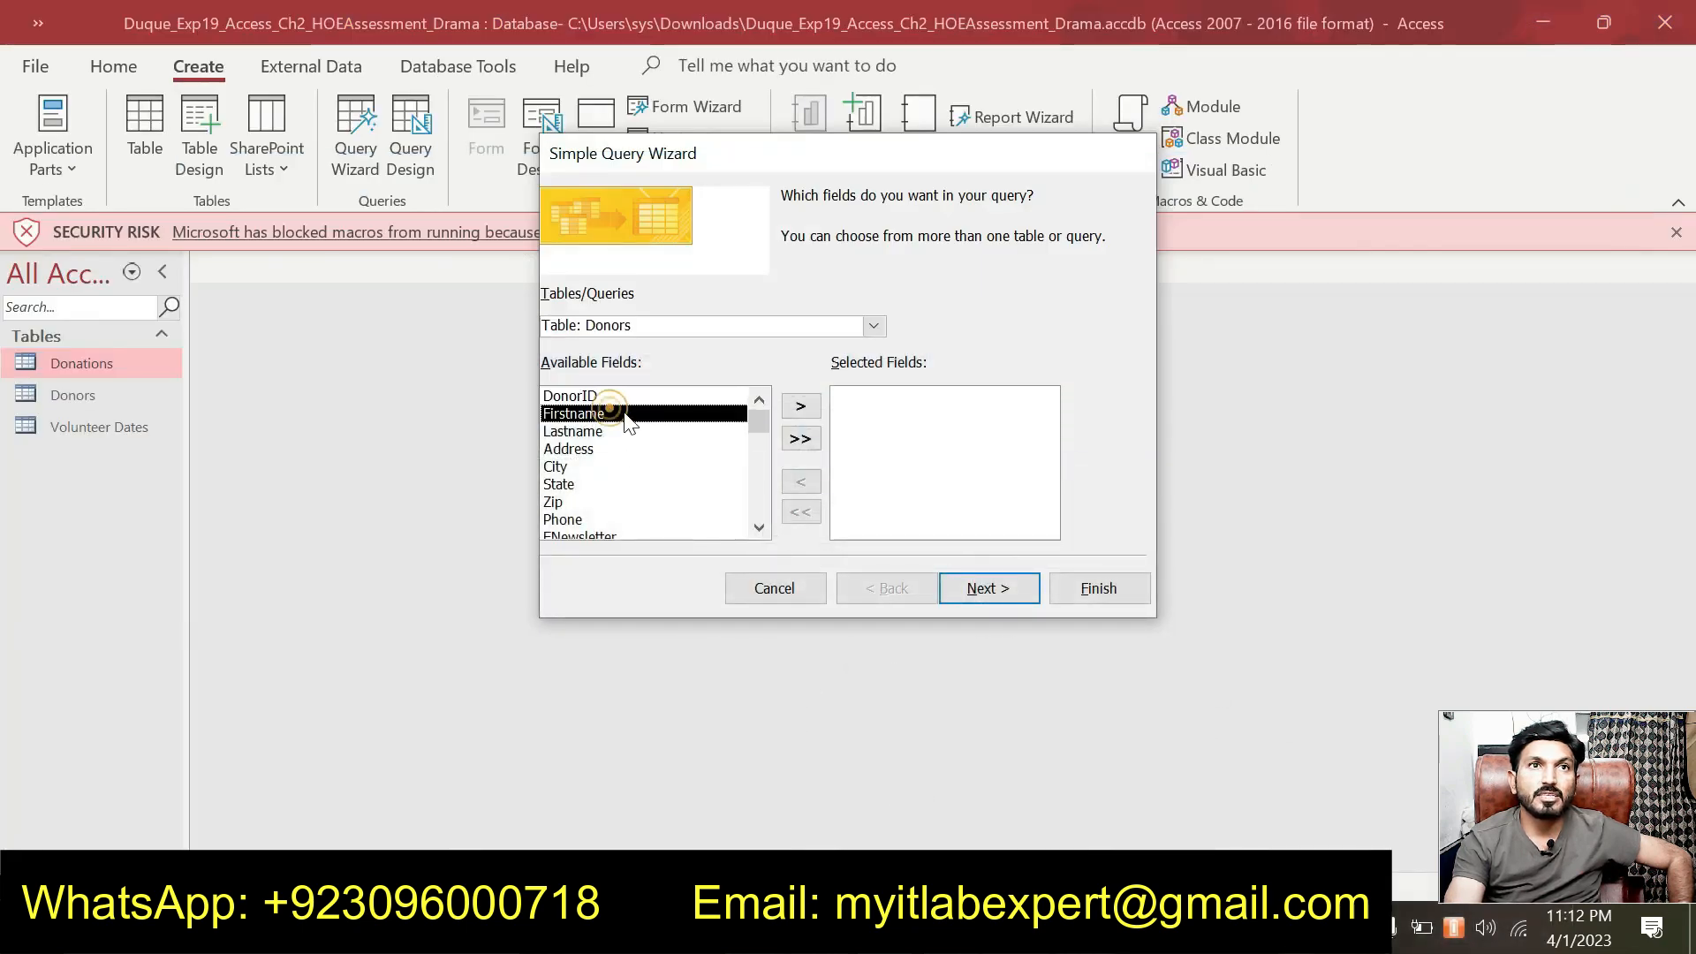
click(801, 407)
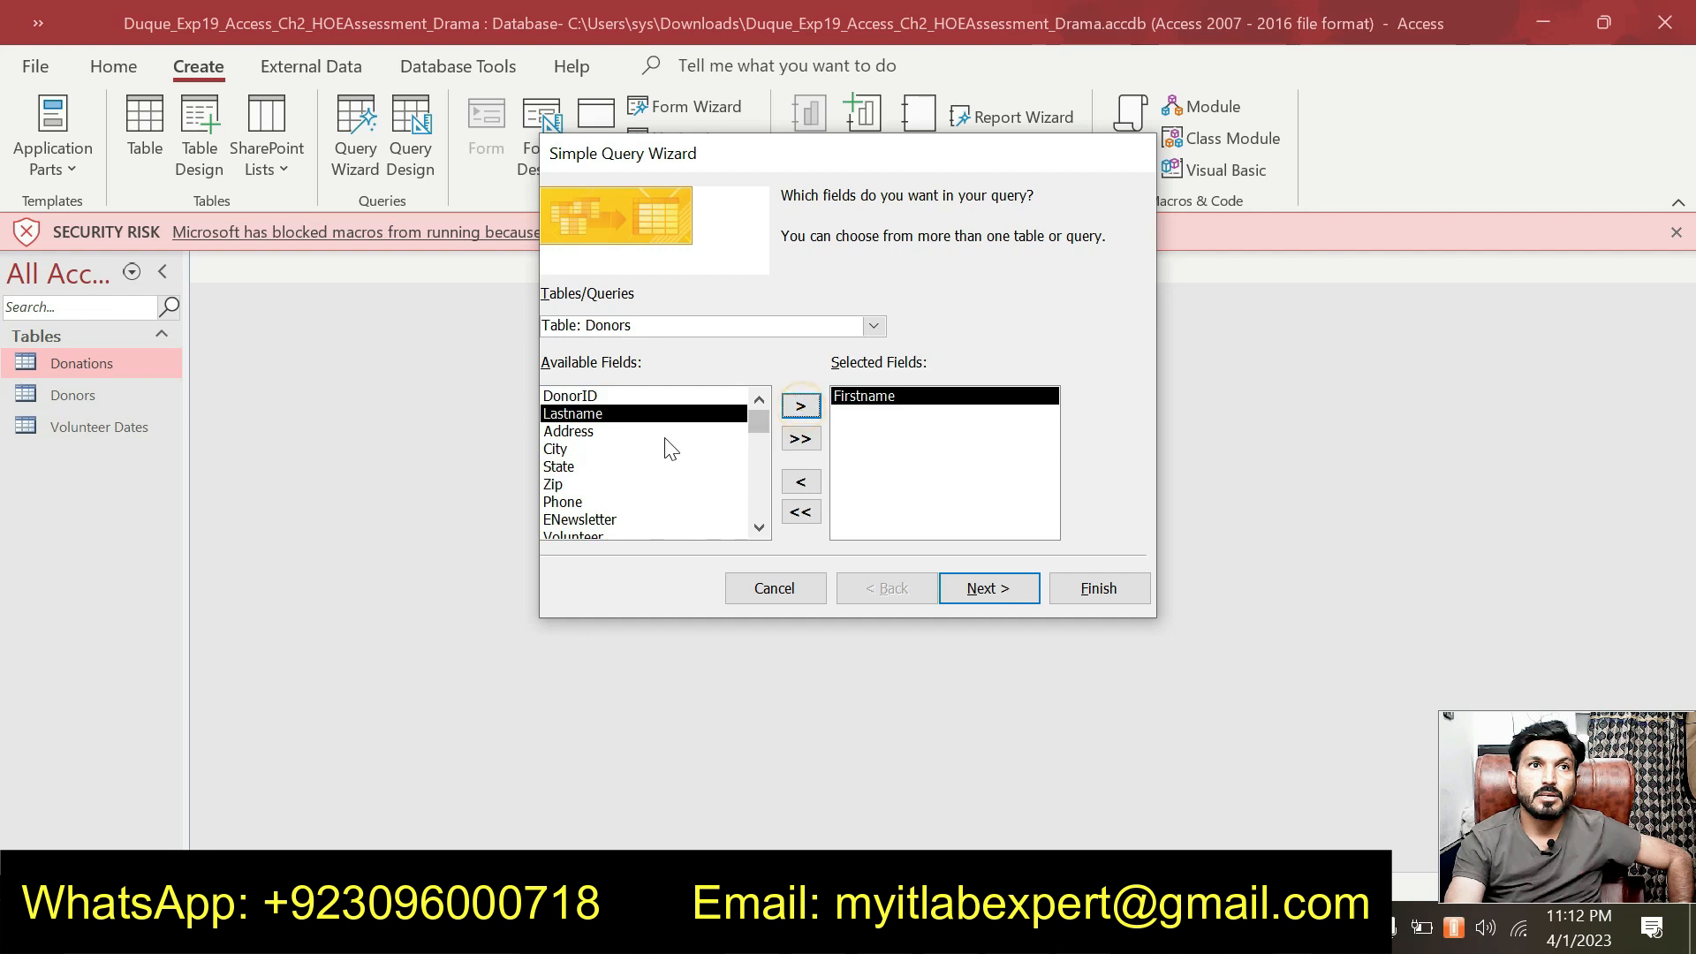
click(800, 407)
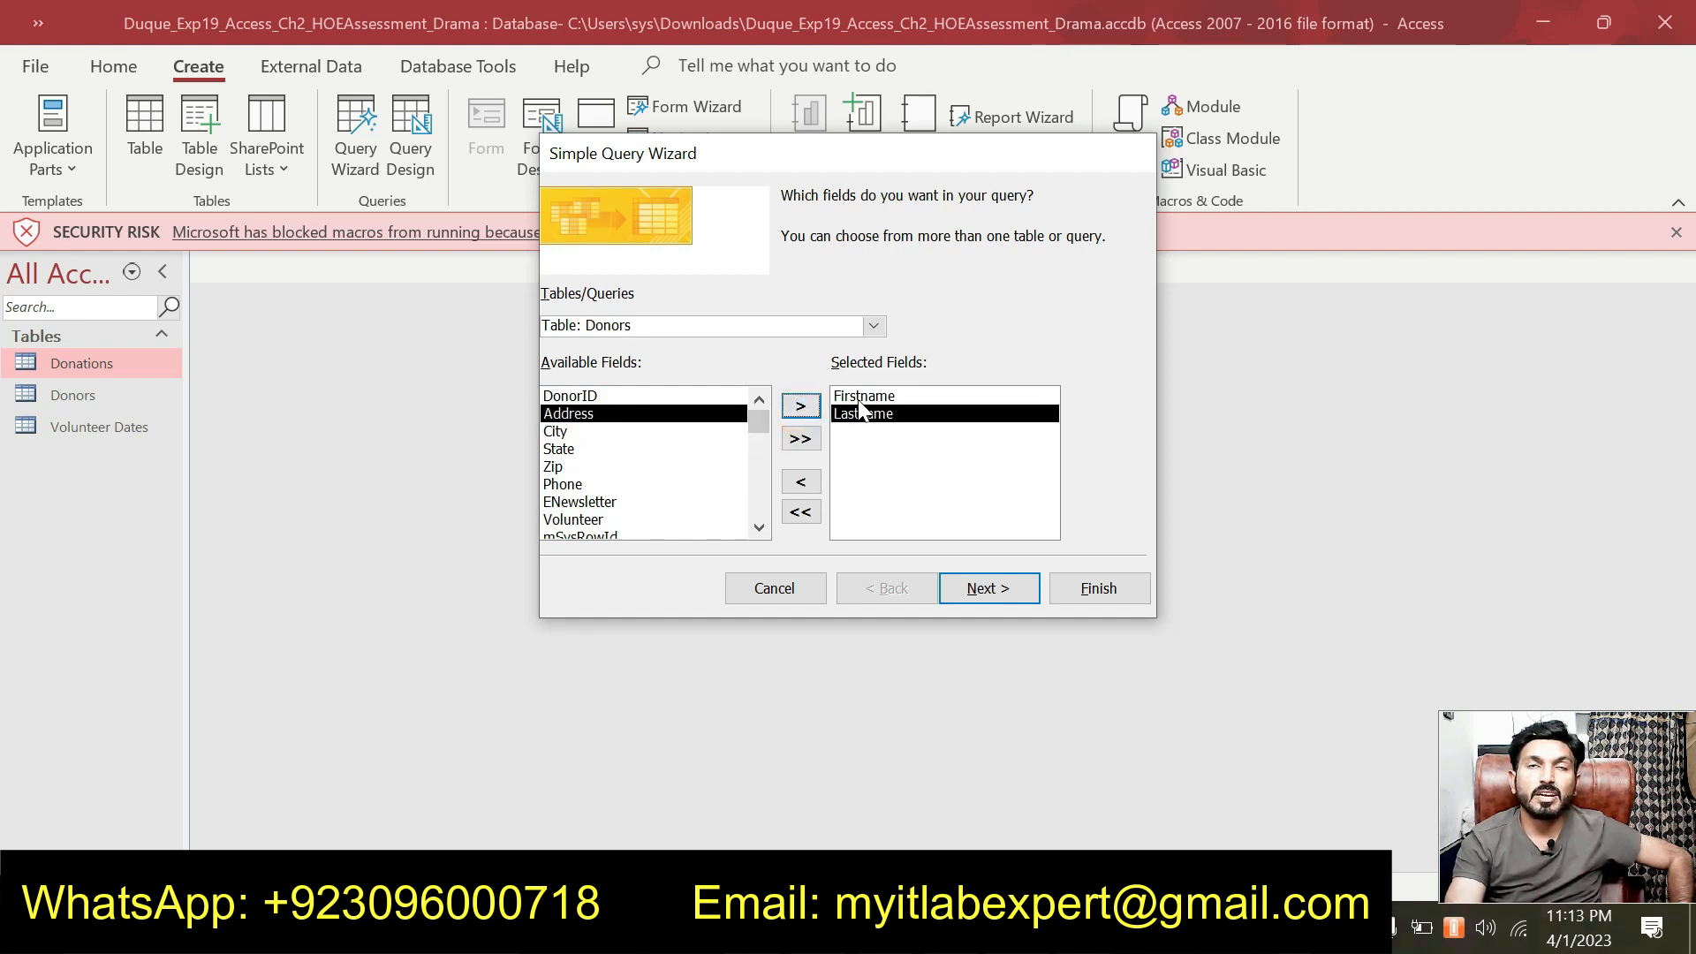
click(1073, 929)
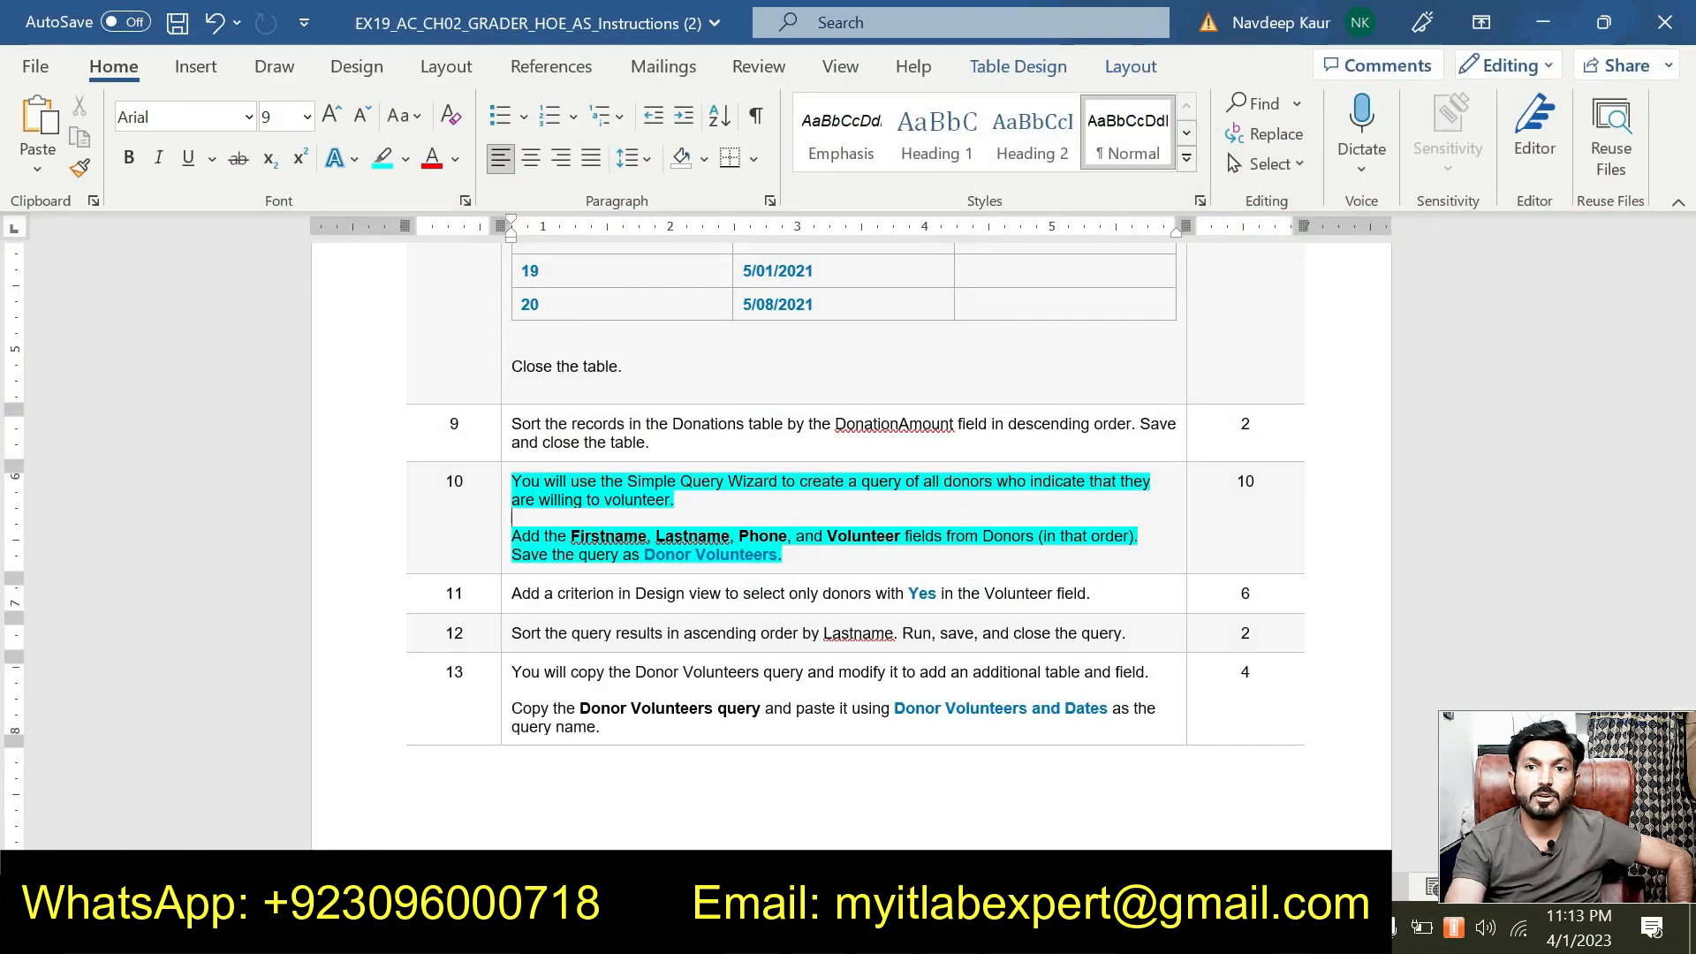
click(1007, 930)
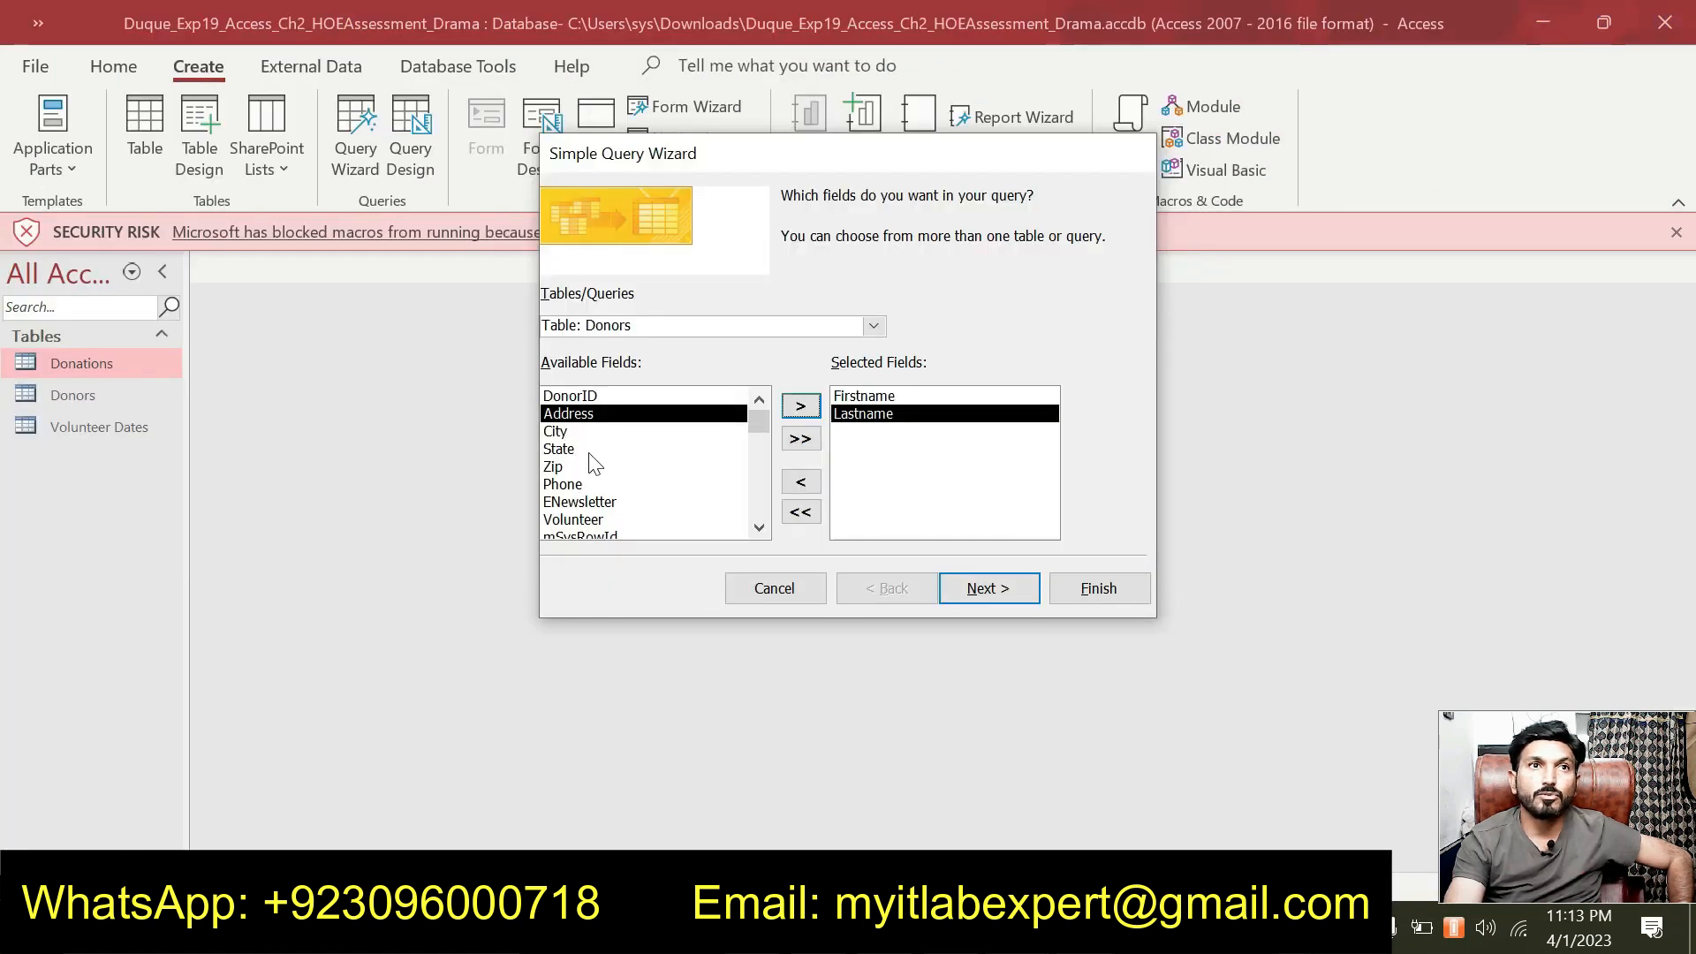
Add the Phone and Volunteer fields, then continue past the field selection.
click(577, 484)
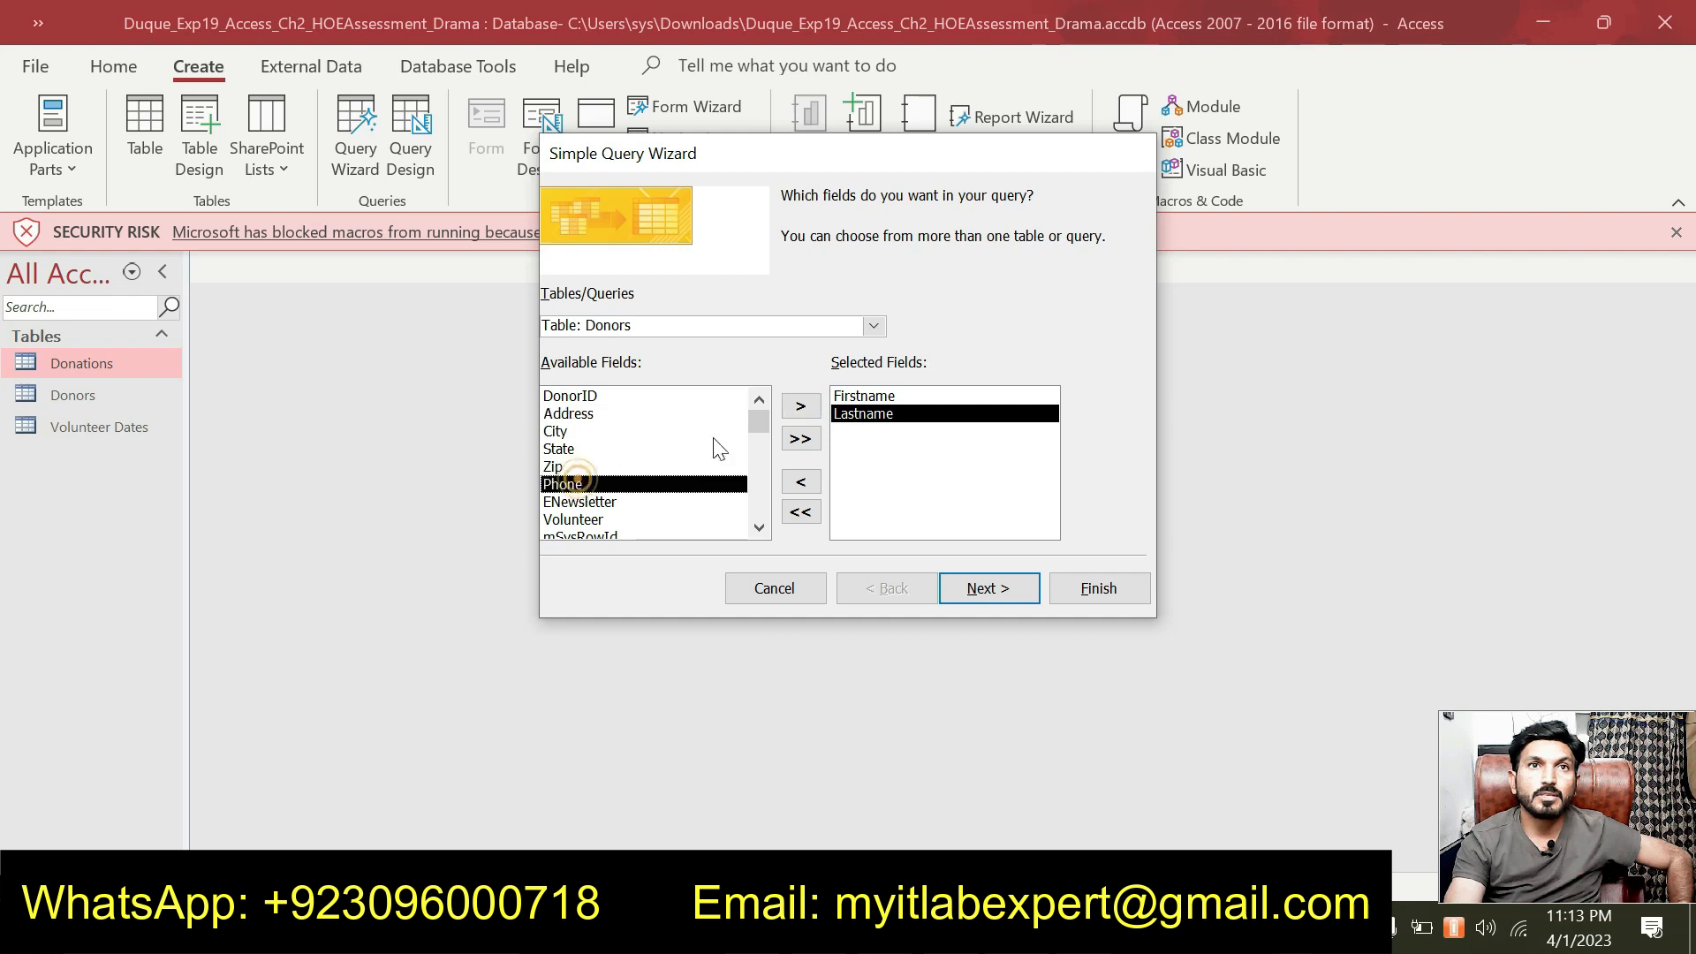
click(813, 410)
click(610, 501)
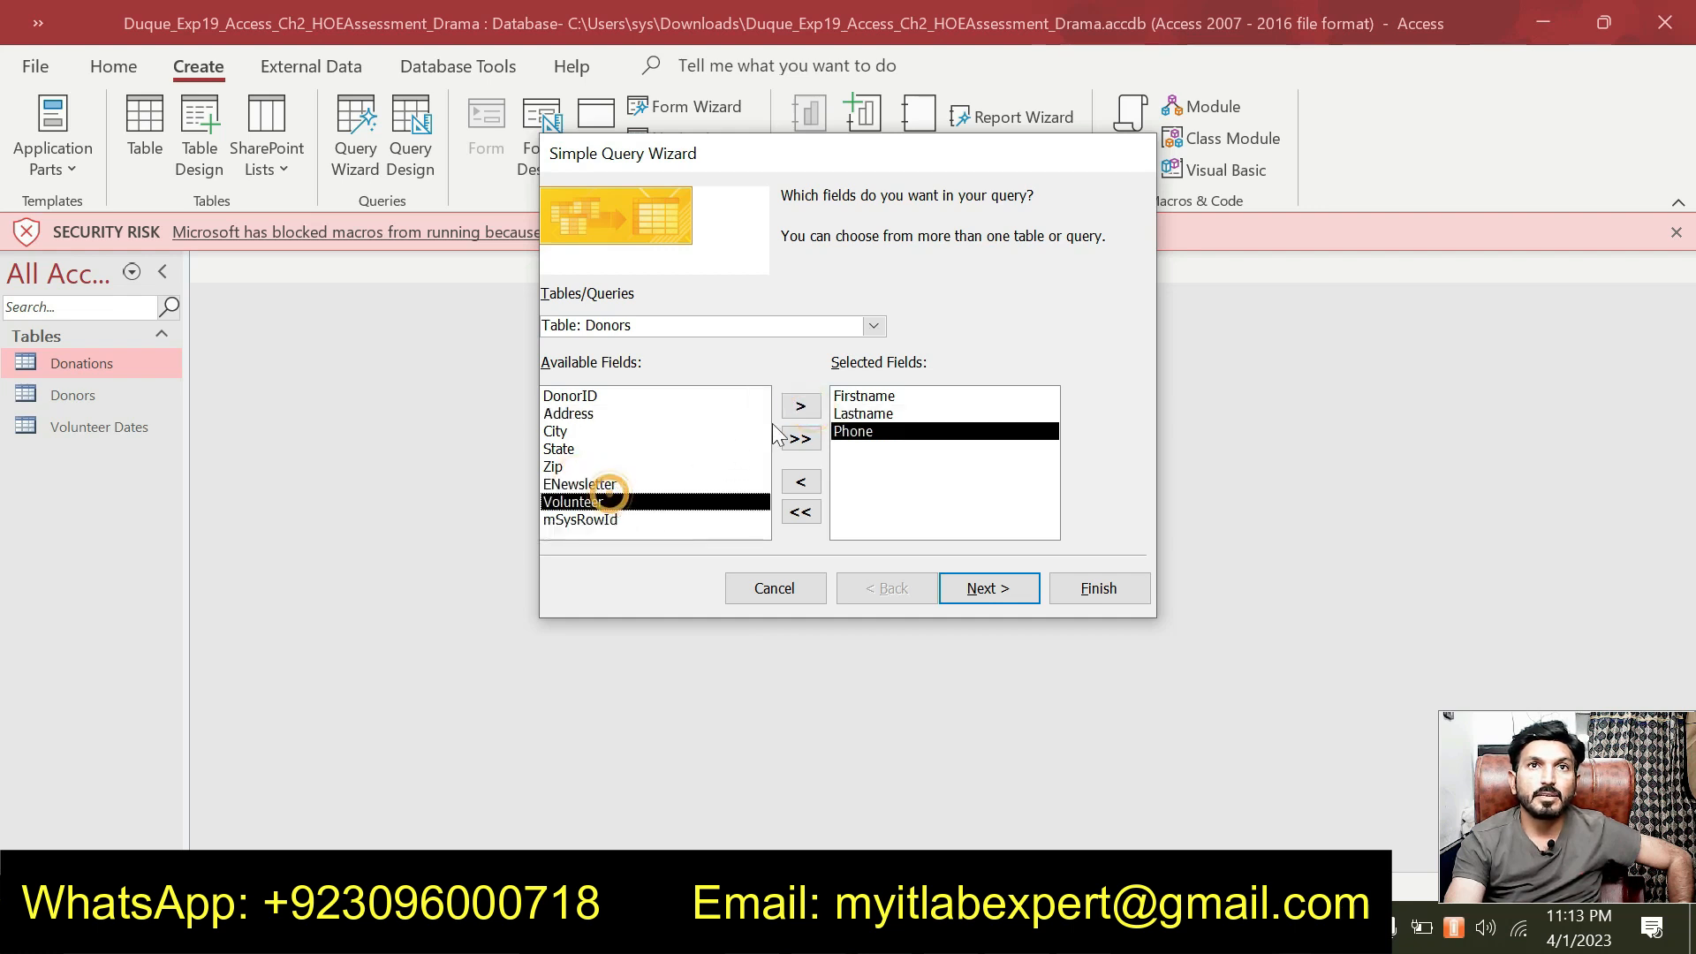
click(800, 406)
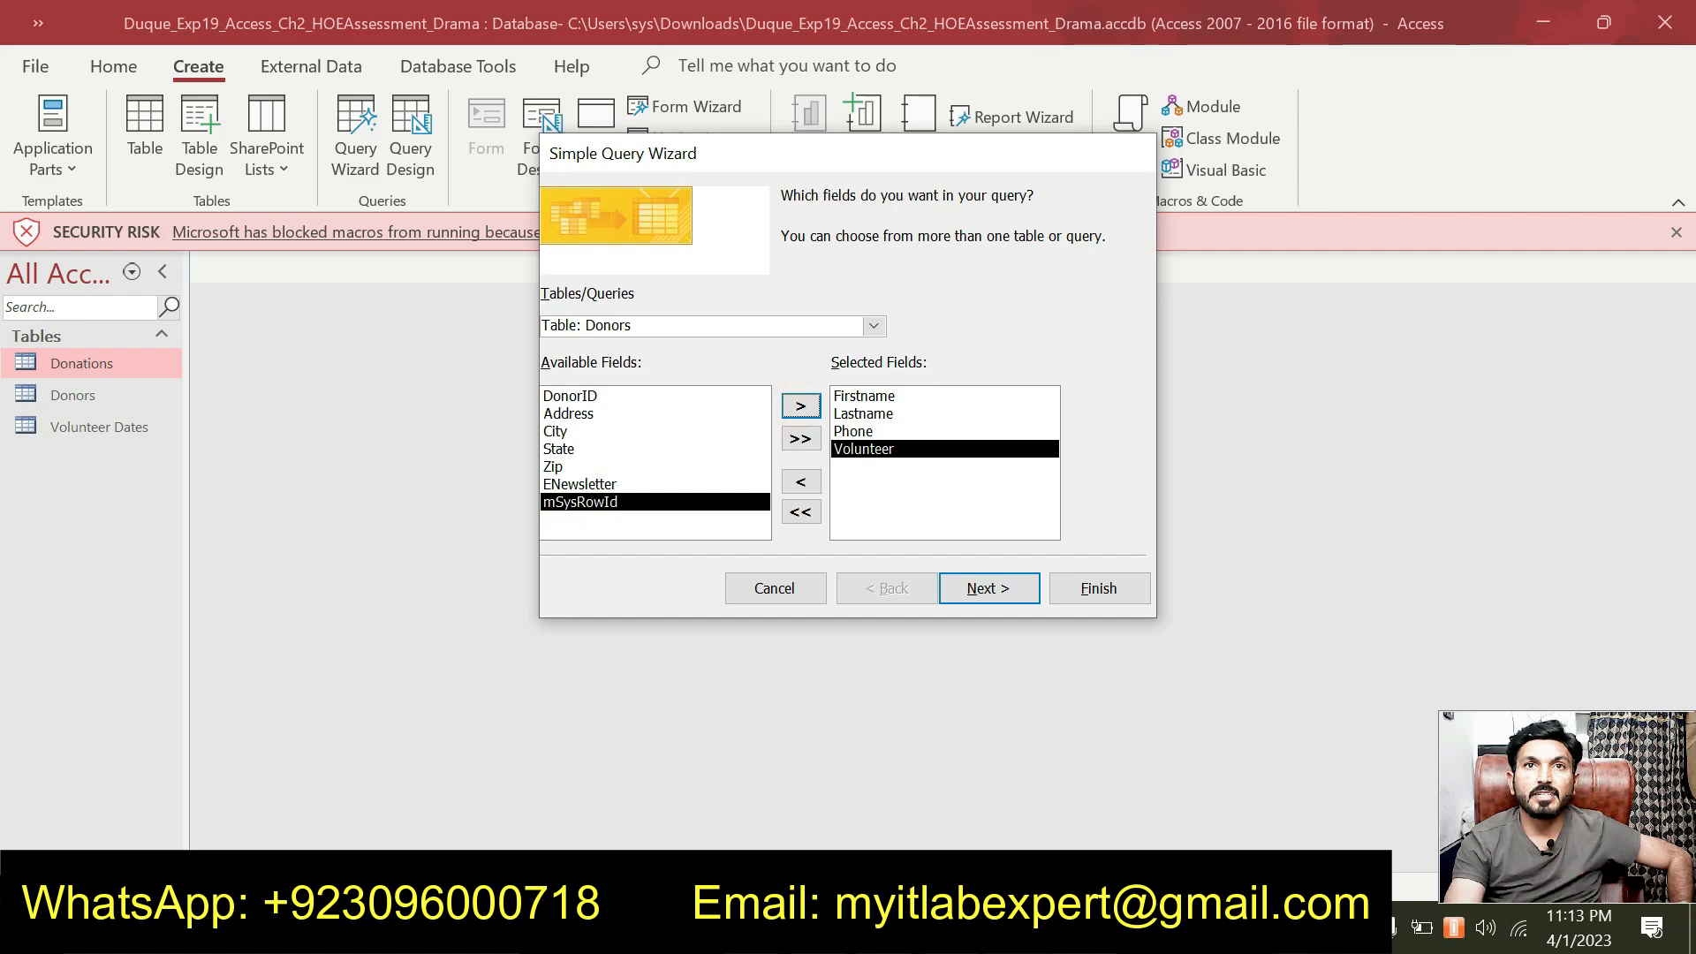
key(alt+Tab)
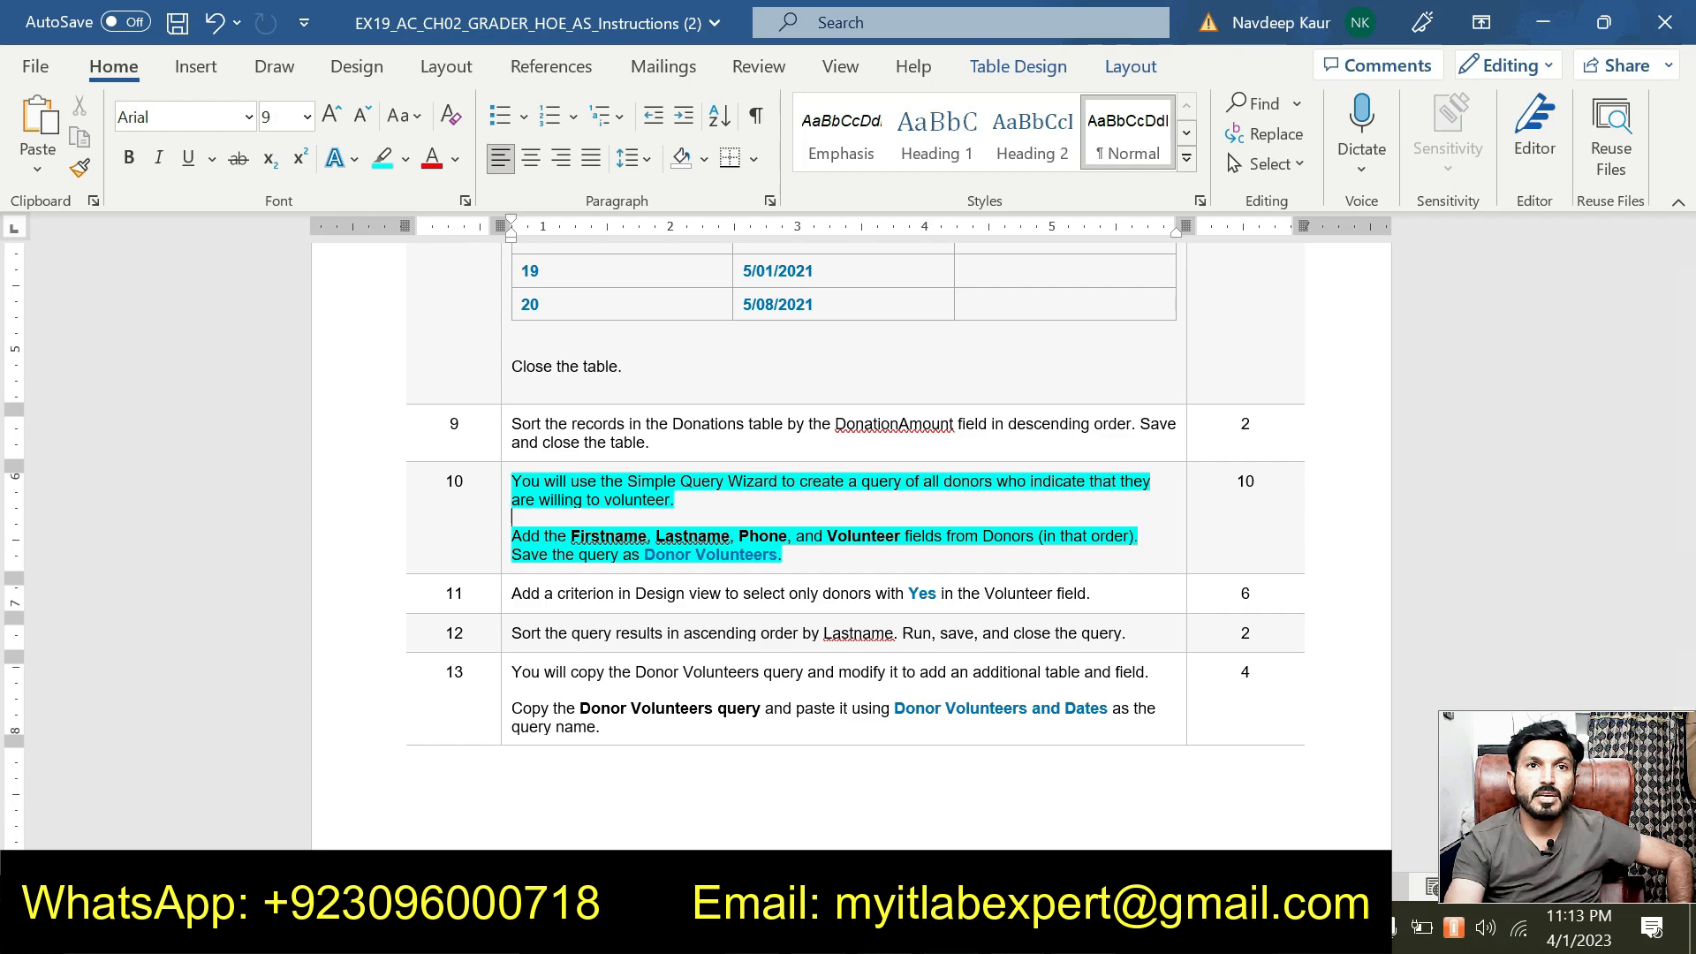
click(958, 927)
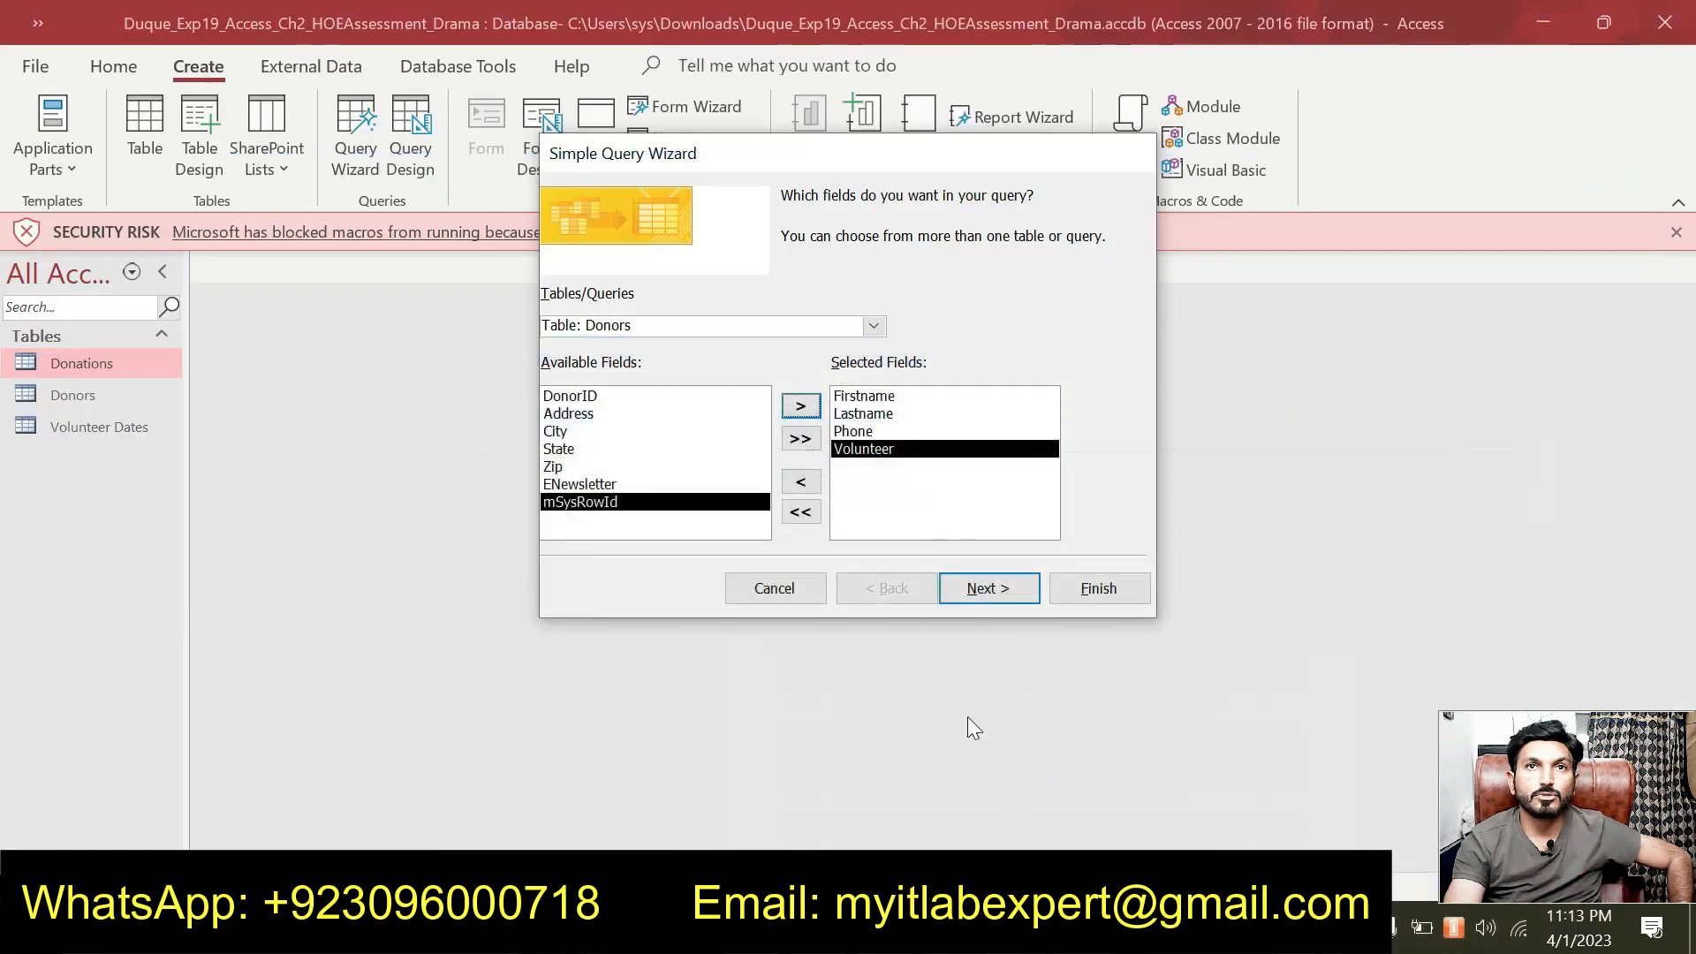
click(1015, 602)
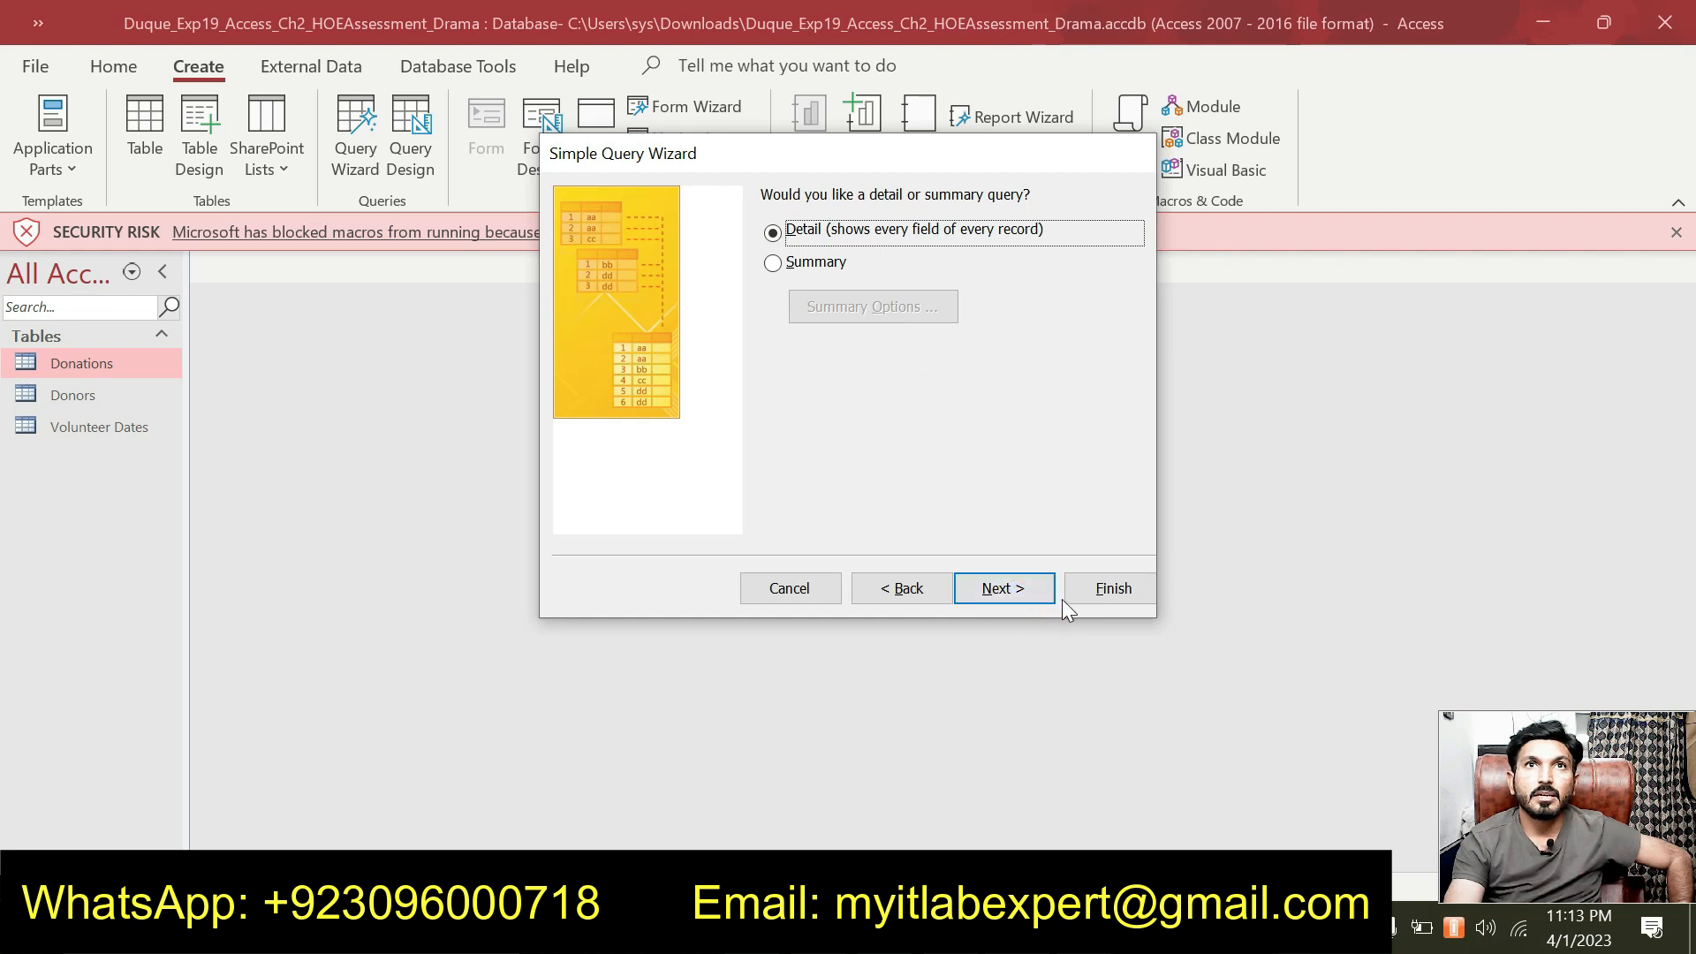
Finish the wizard to create Donors Query, then close its datasheet.
click(1087, 597)
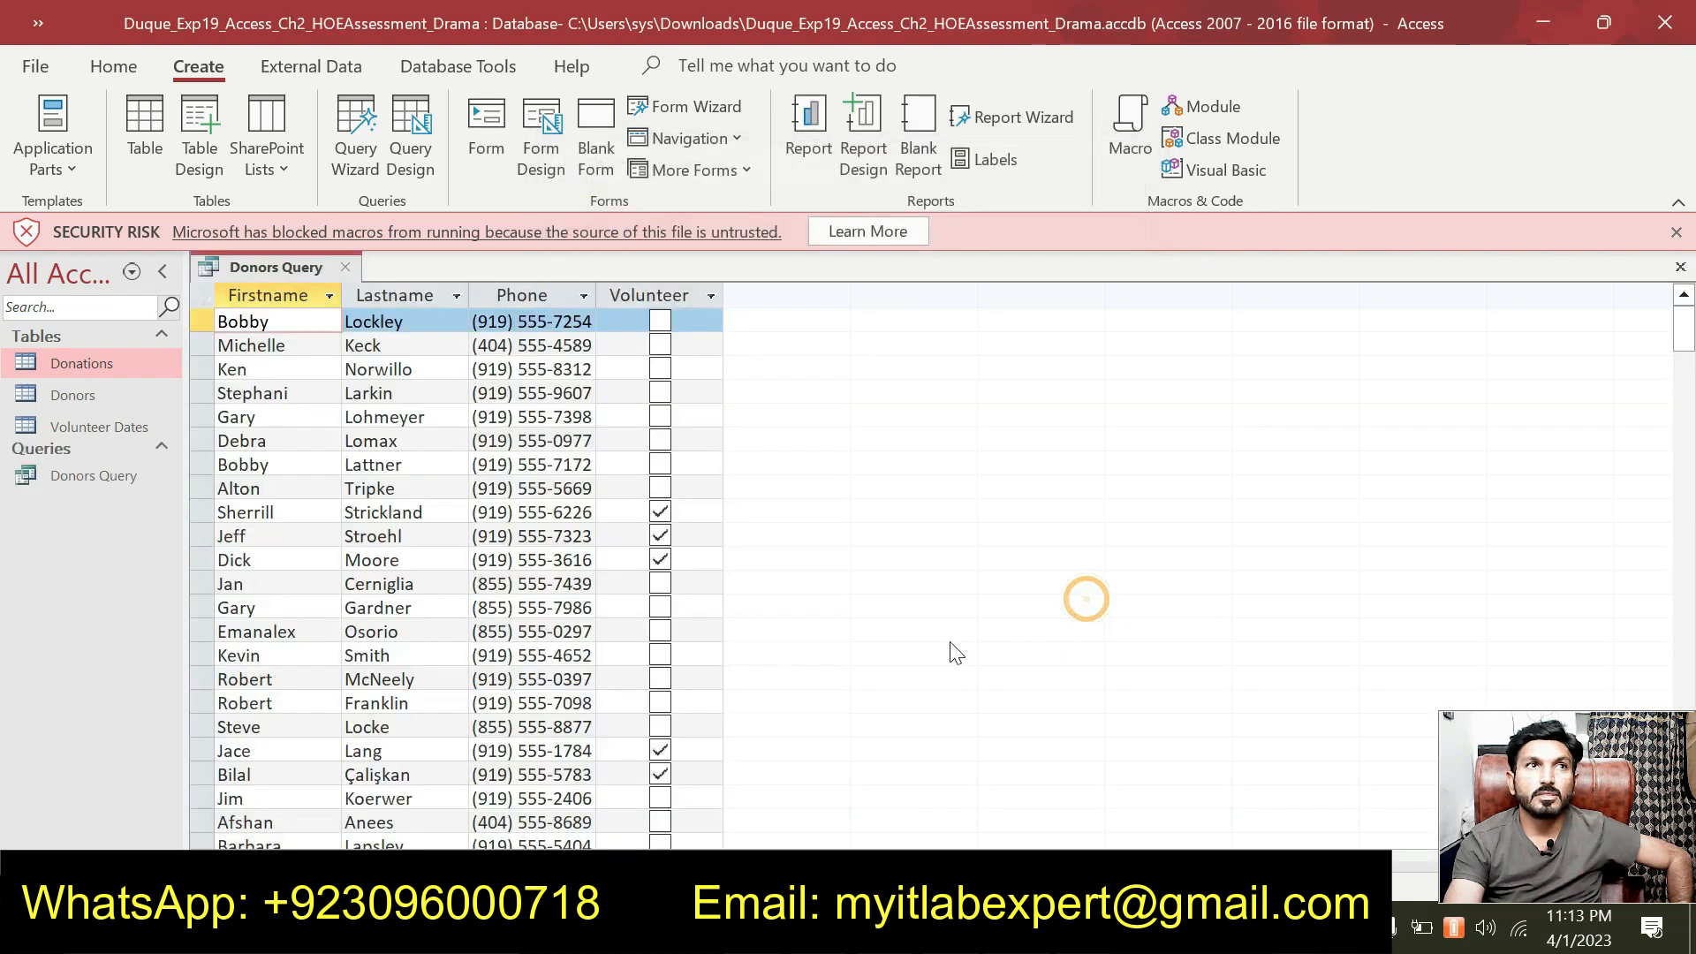
right_click(289, 268)
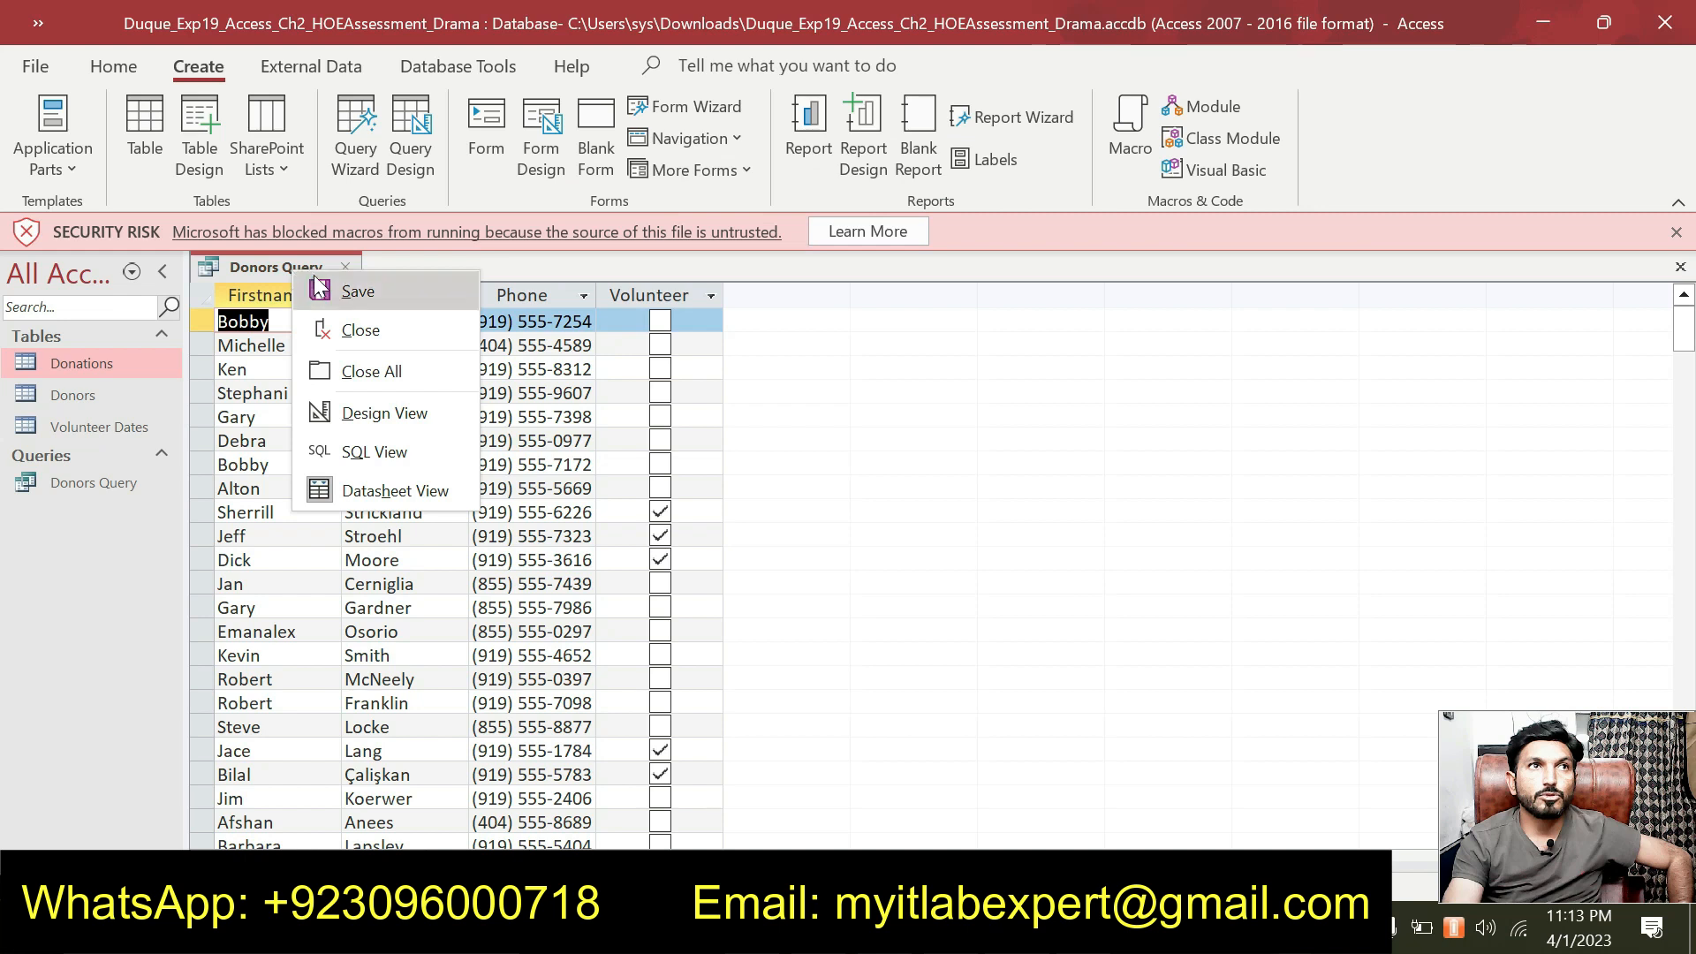
key(Escape)
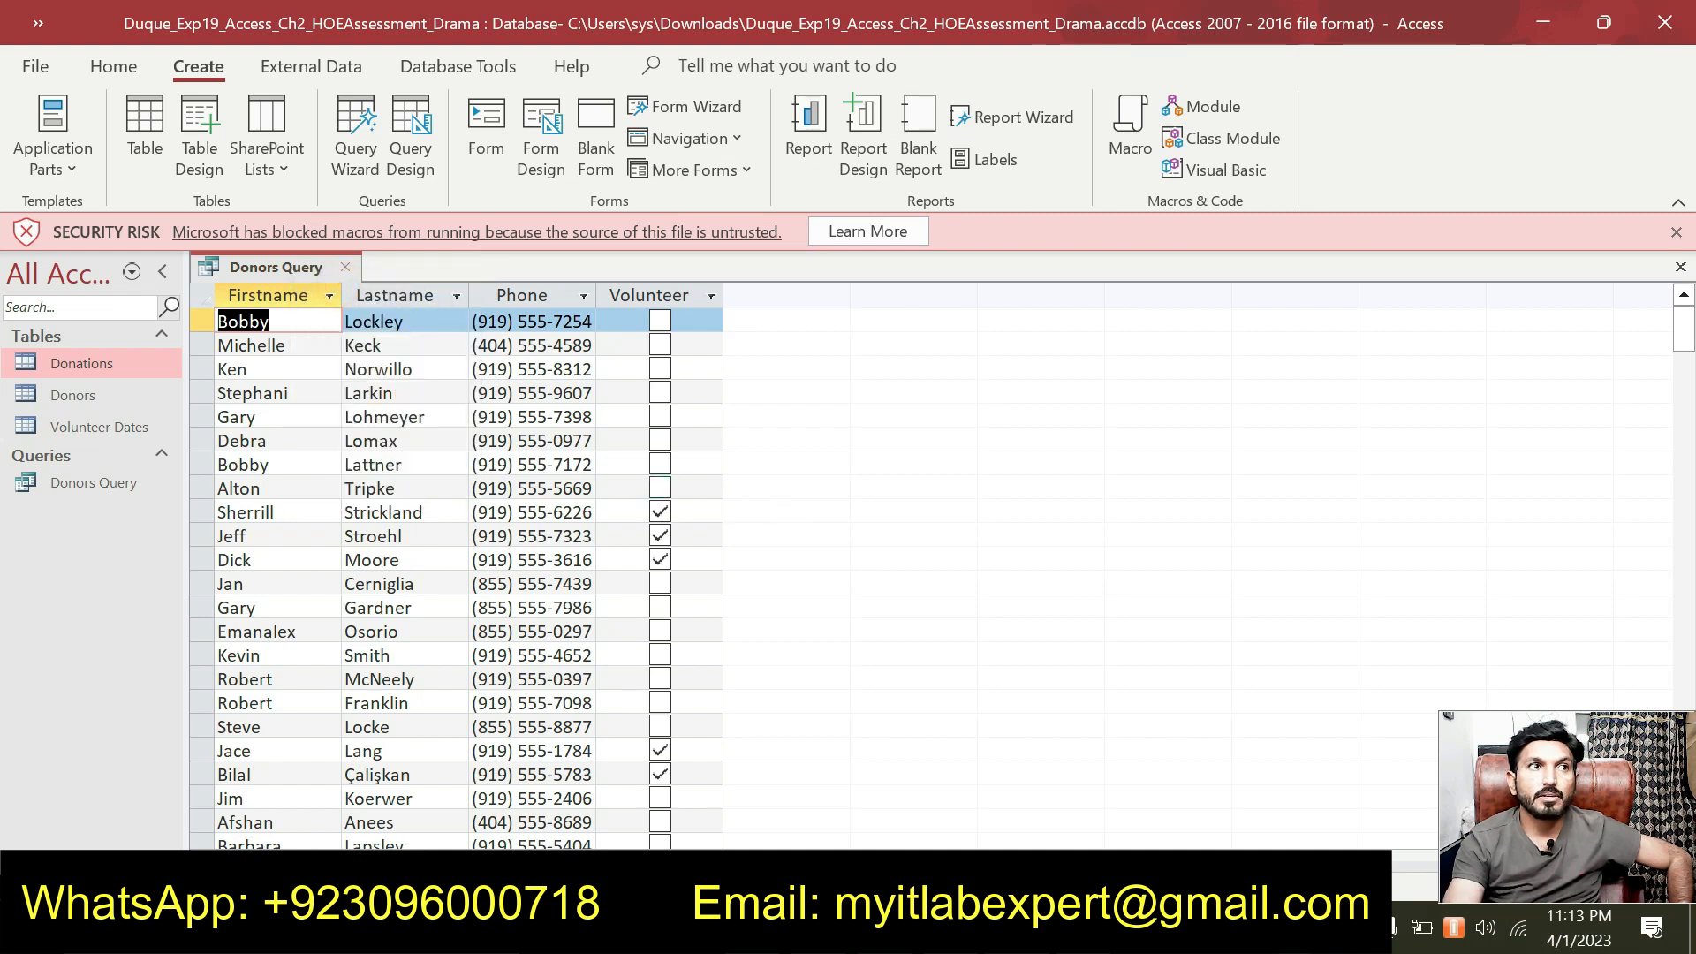
right_click(293, 267)
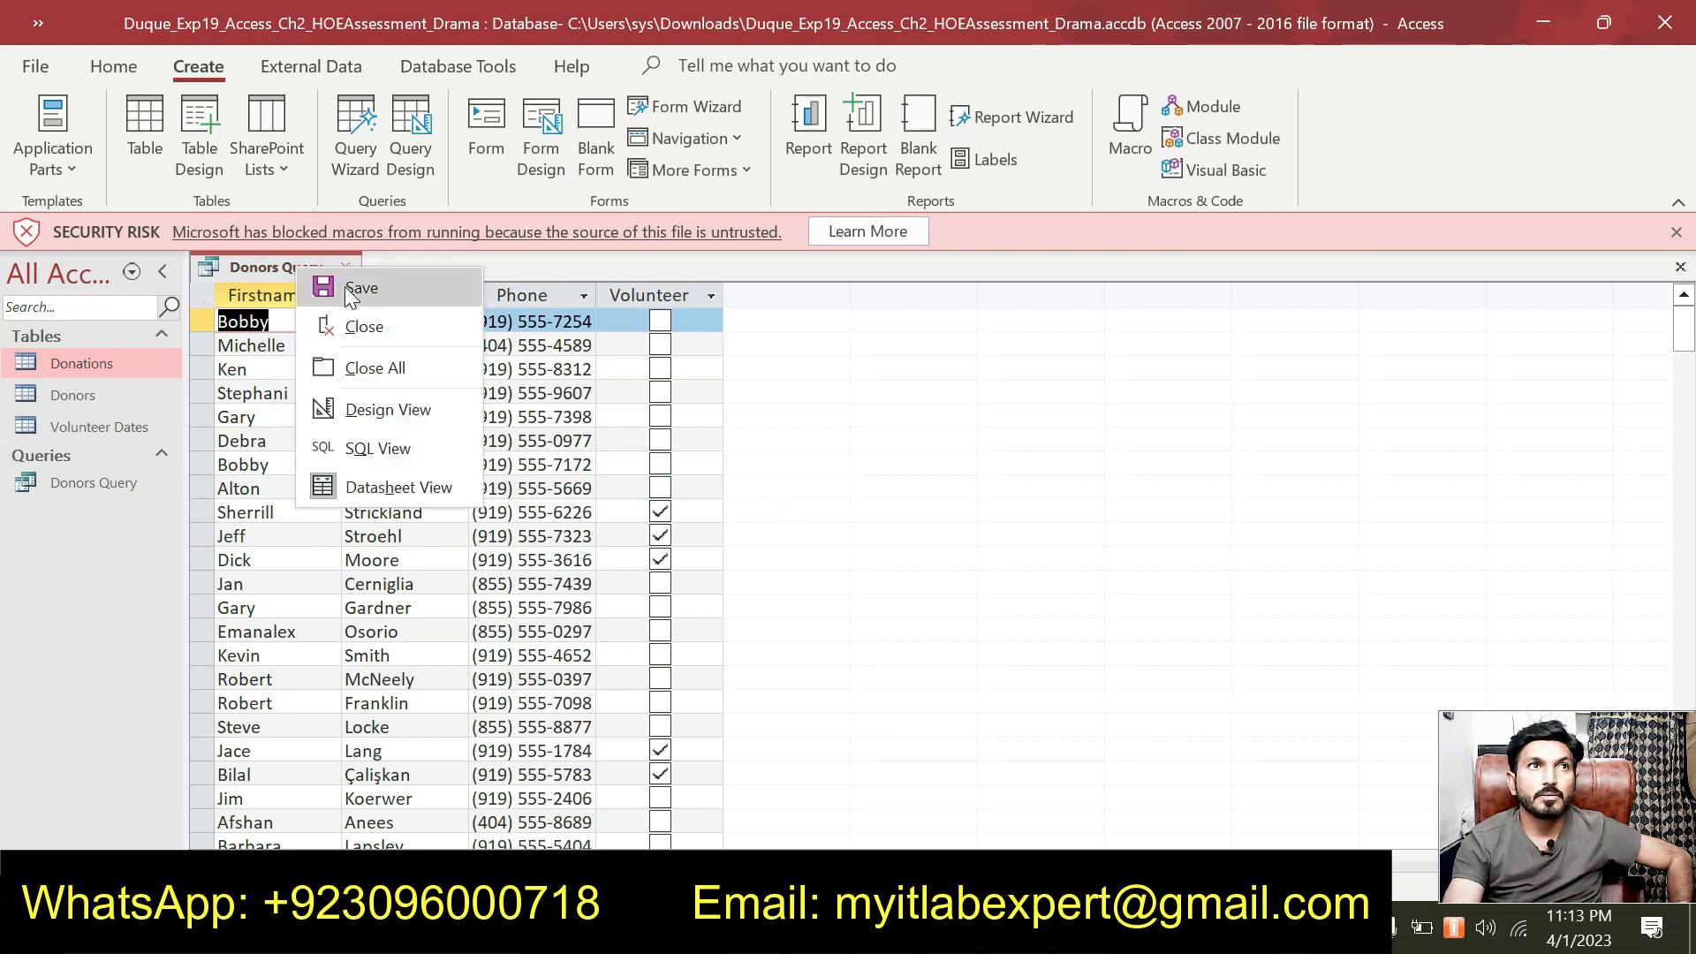
key(Escape)
right_click(296, 274)
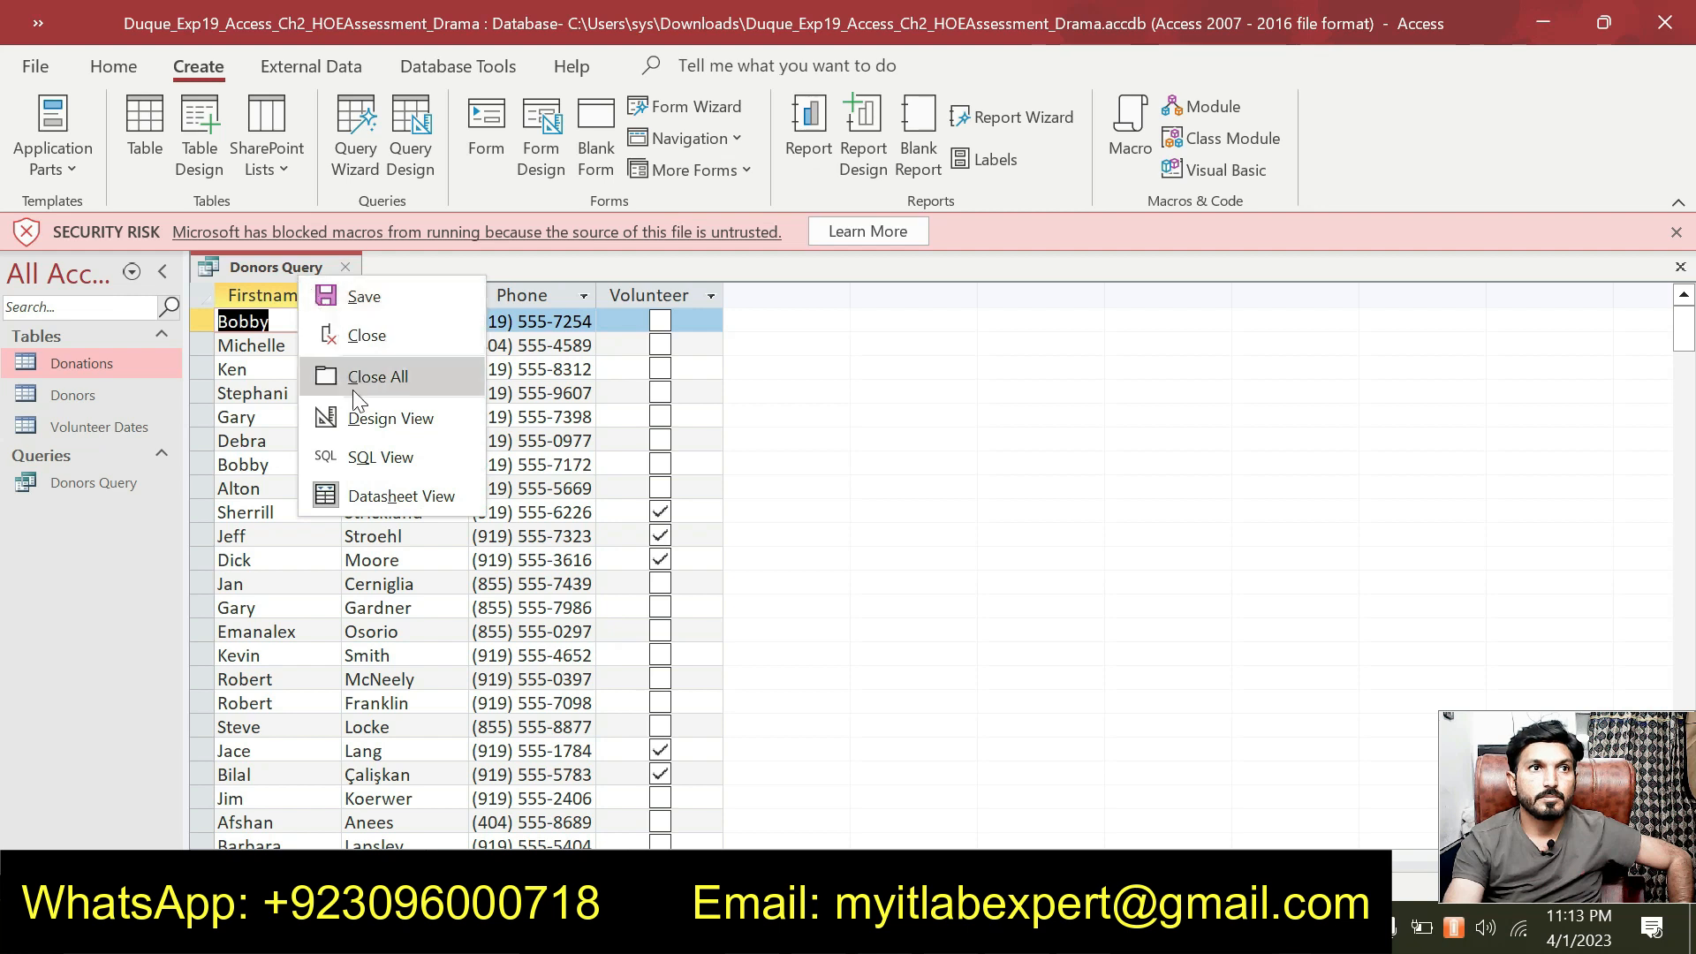
click(346, 267)
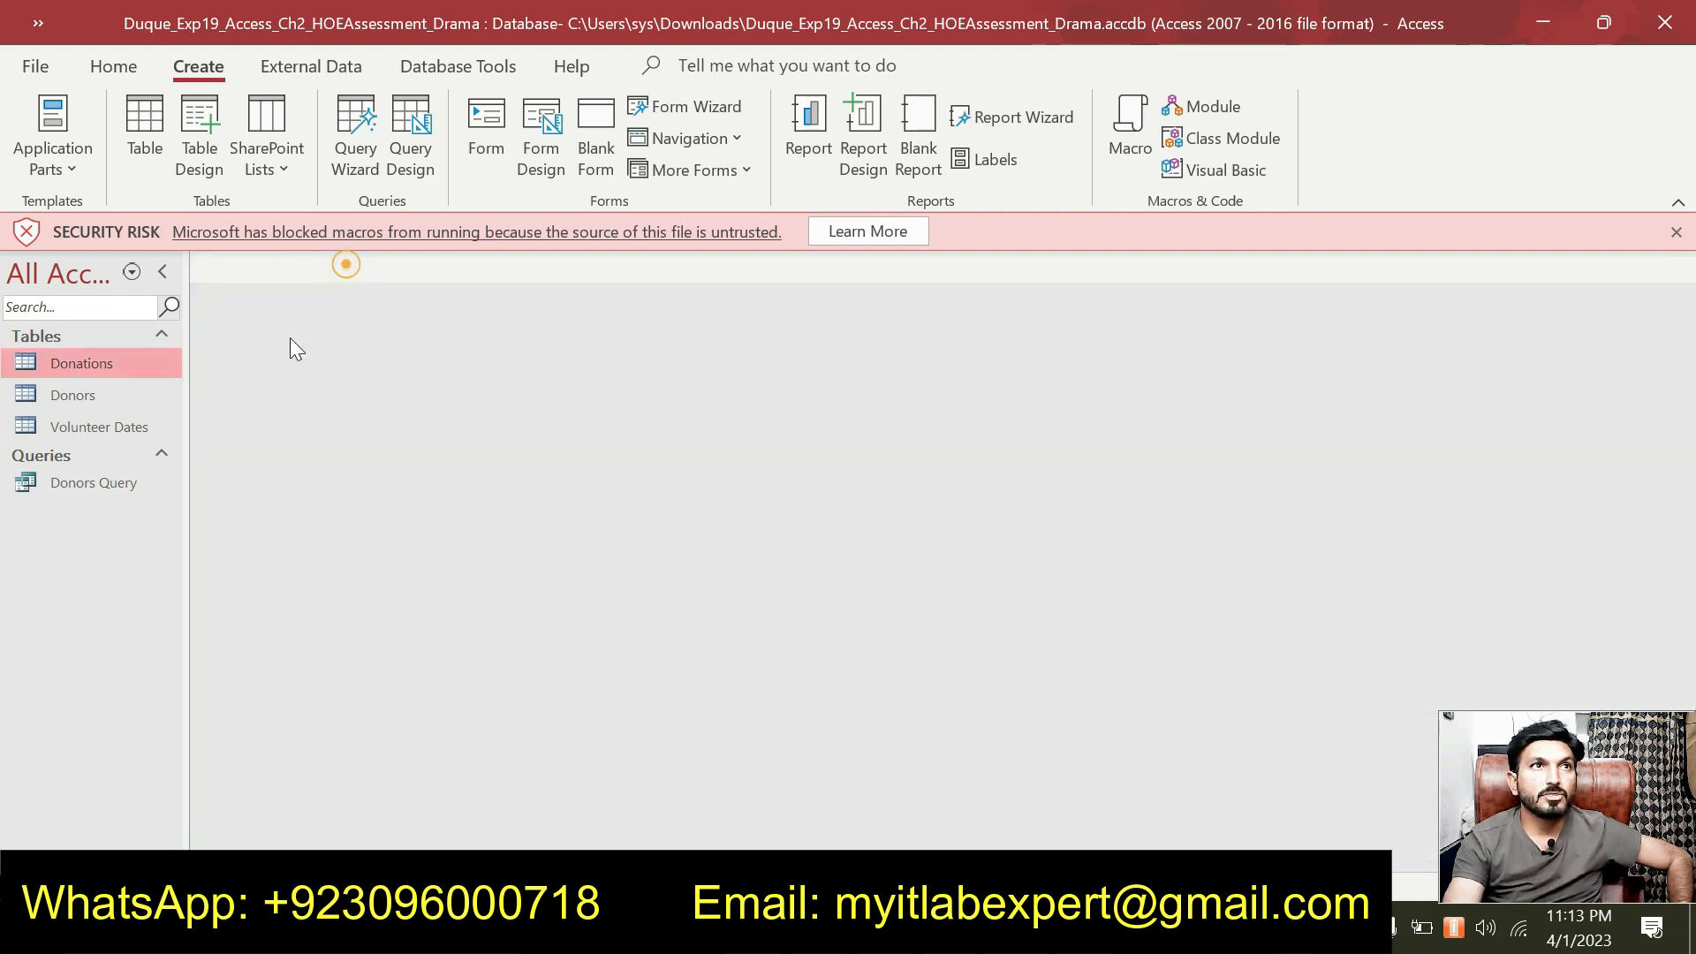
Rename Donors Query to 'Donor Volunteers' in the Navigation Pane.
right_click(127, 478)
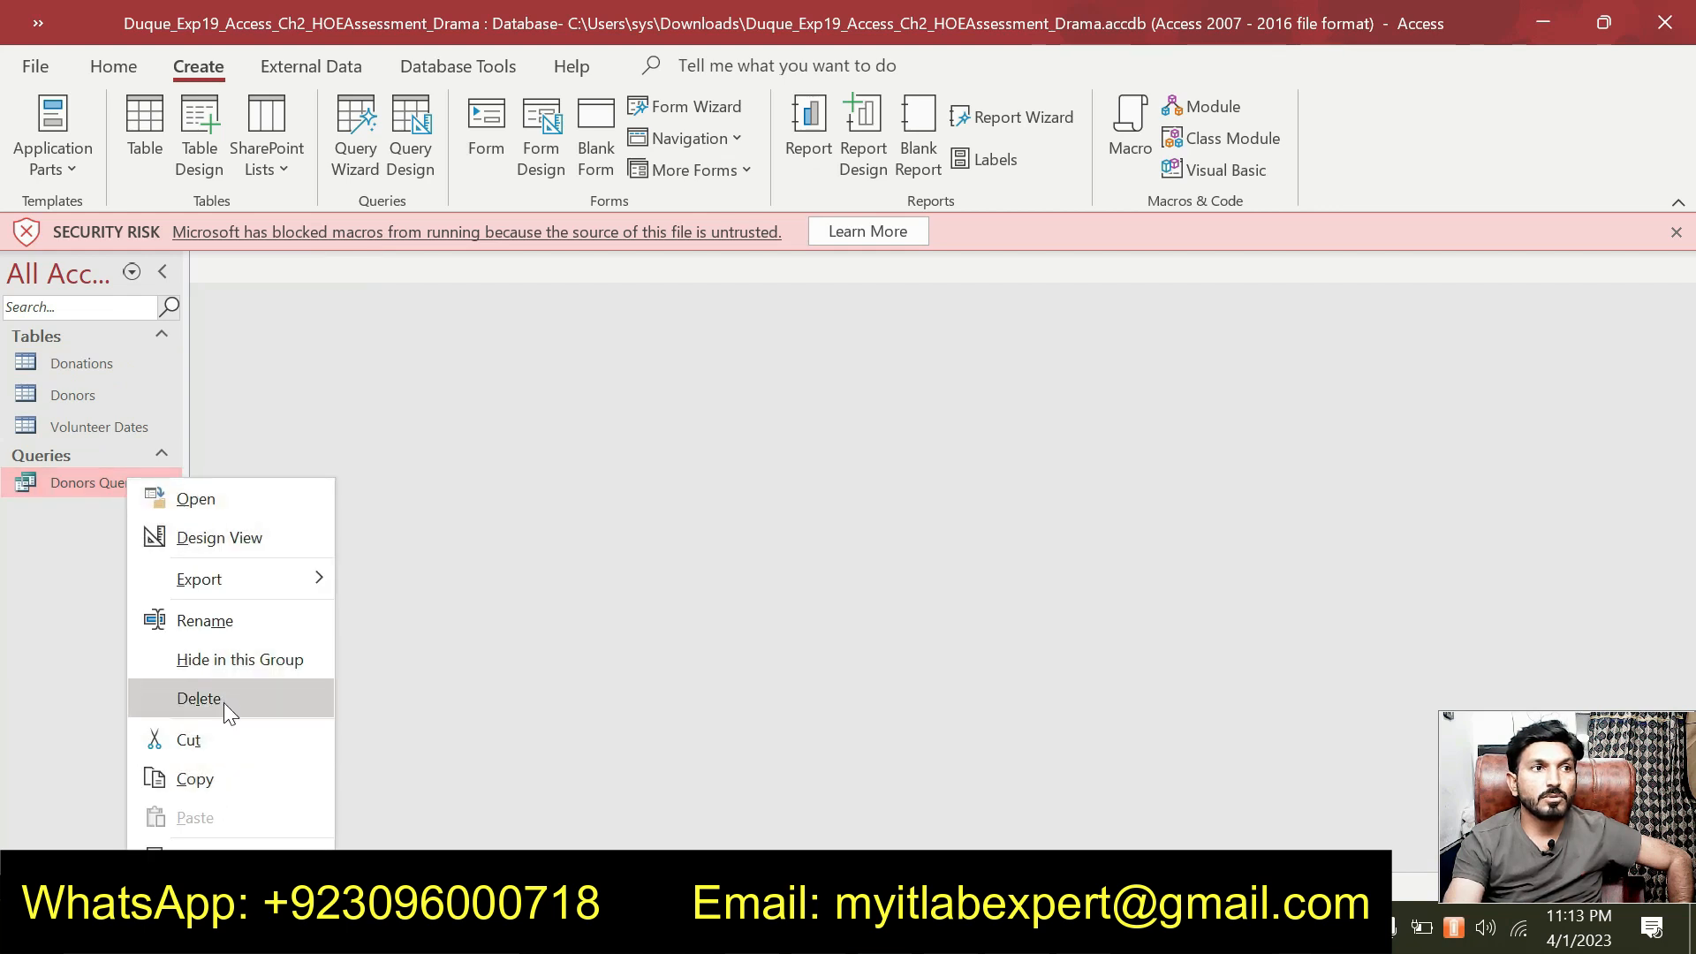
click(240, 620)
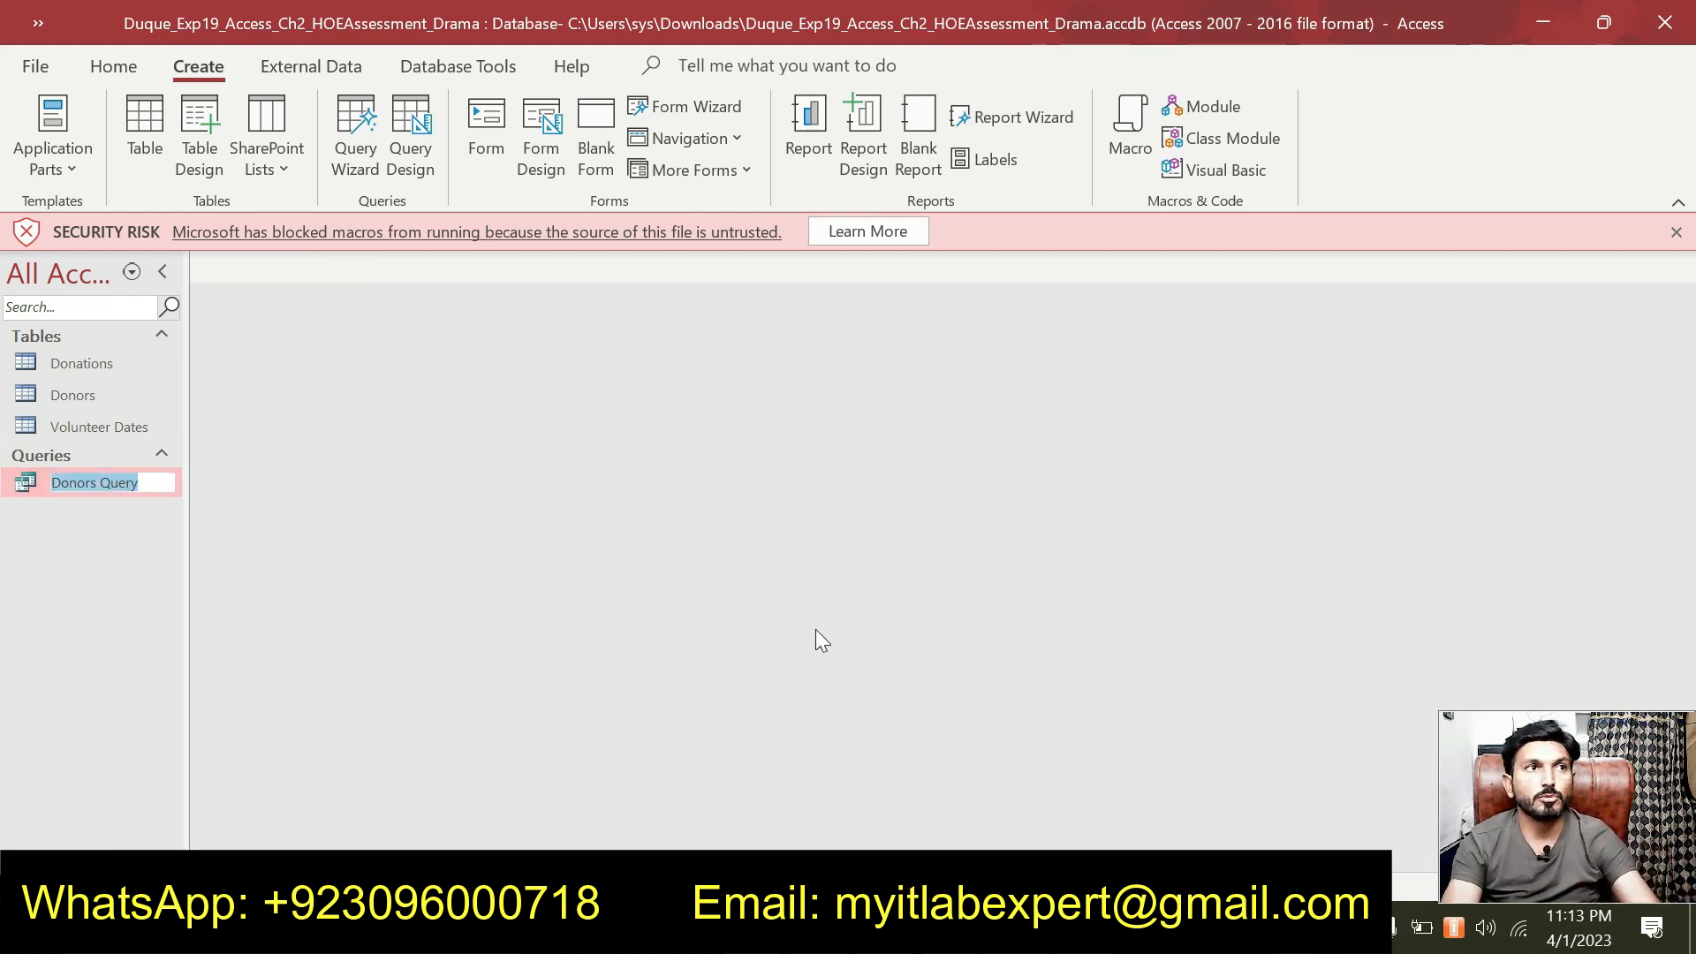
text(Do)
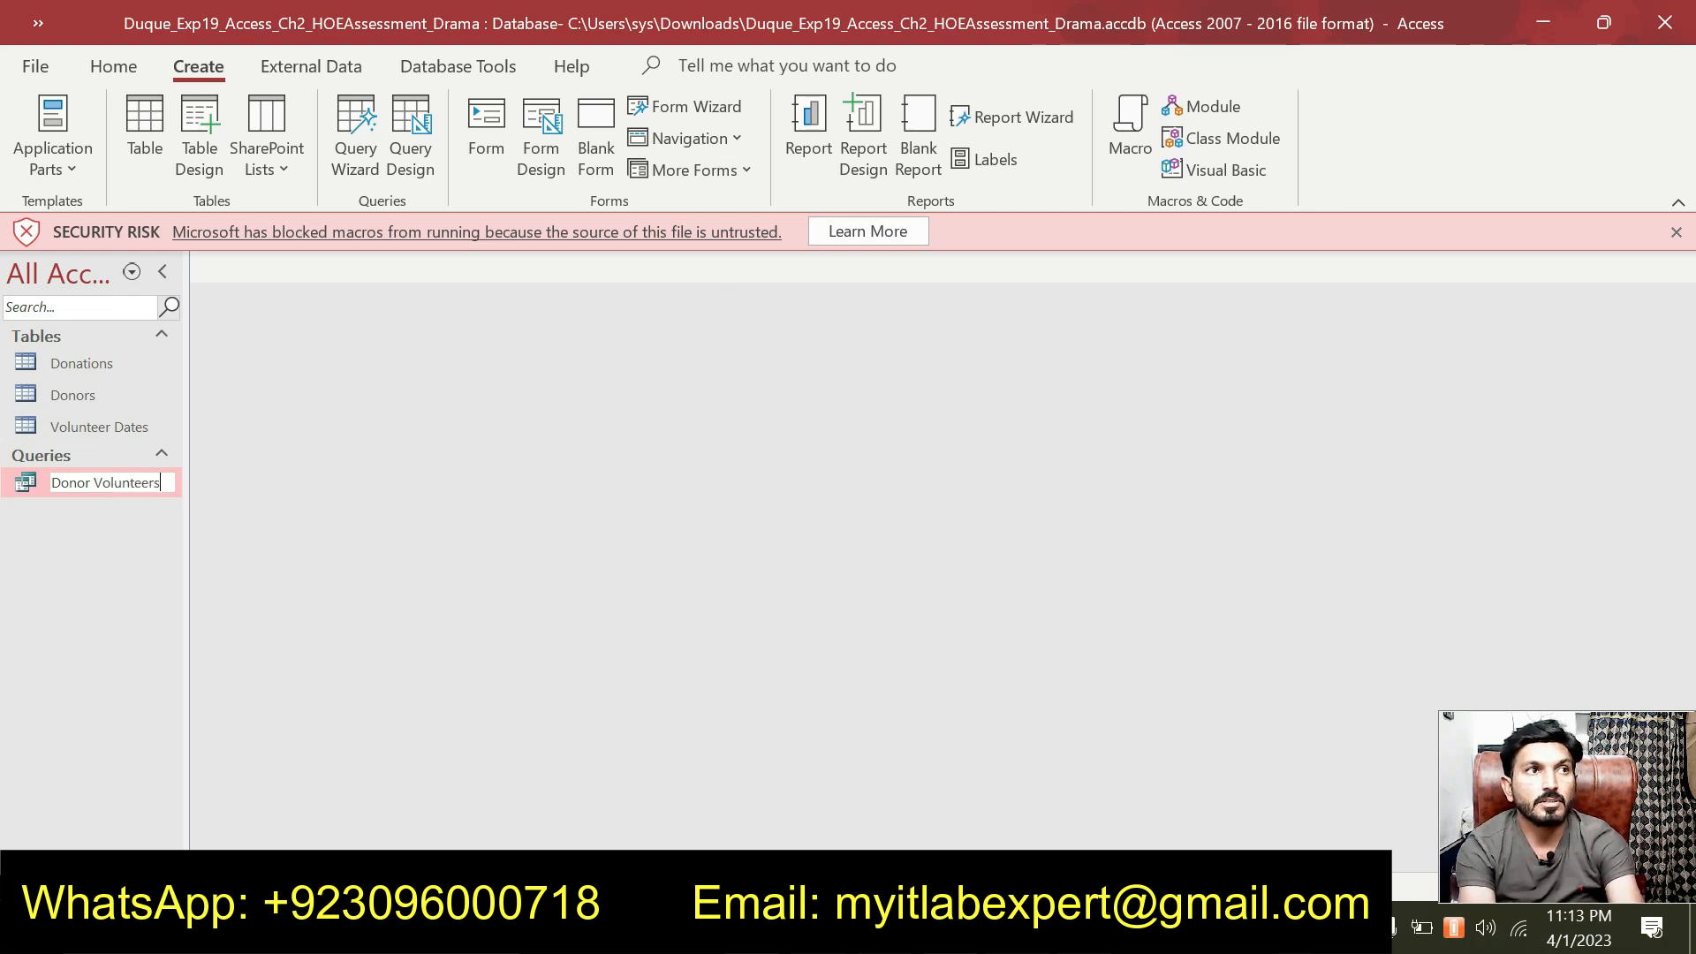
key(Return)
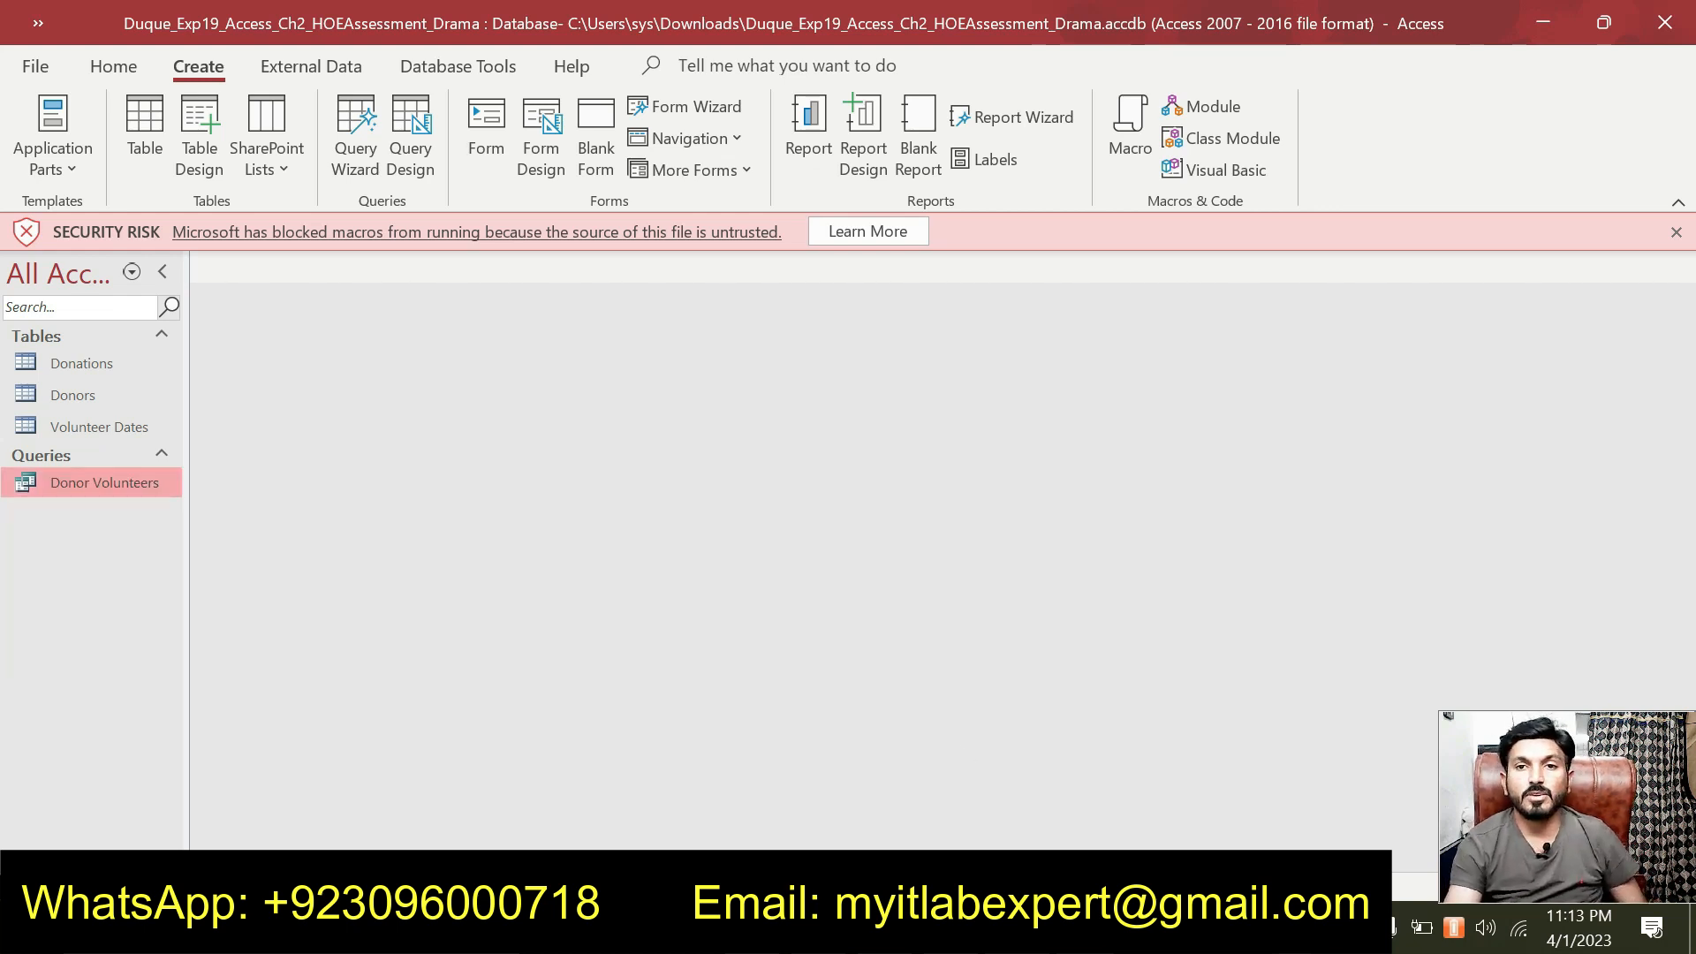
key(alt+Tab)
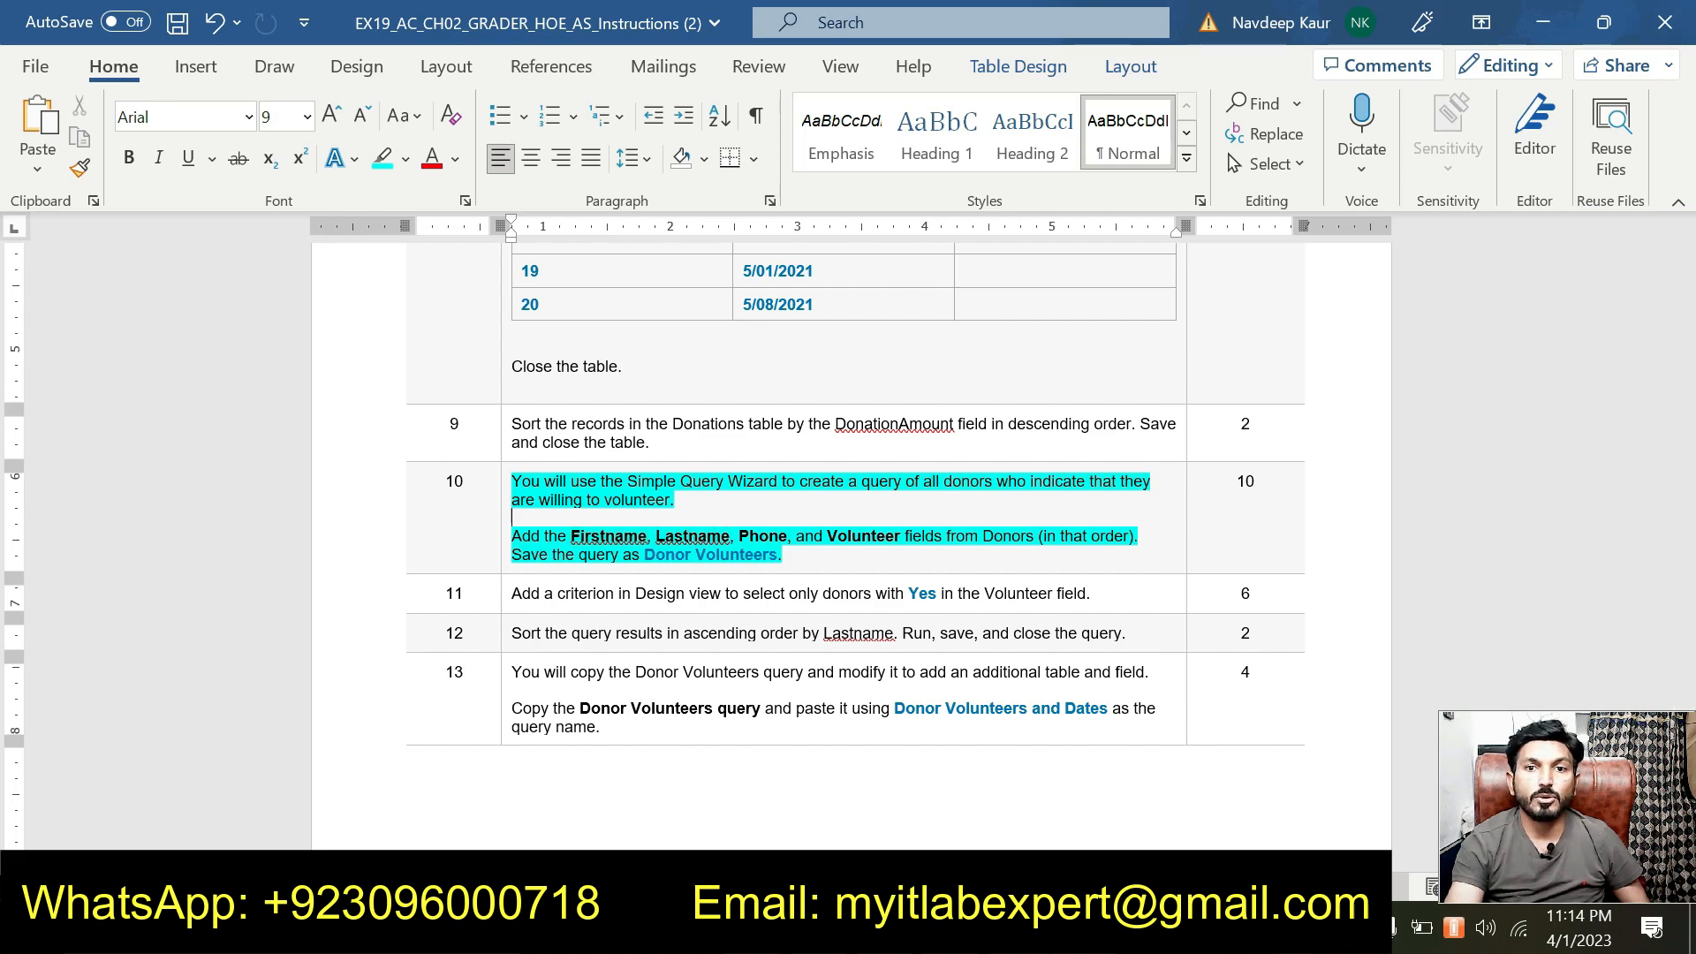
key(alt+Tab)
double_click(124, 484)
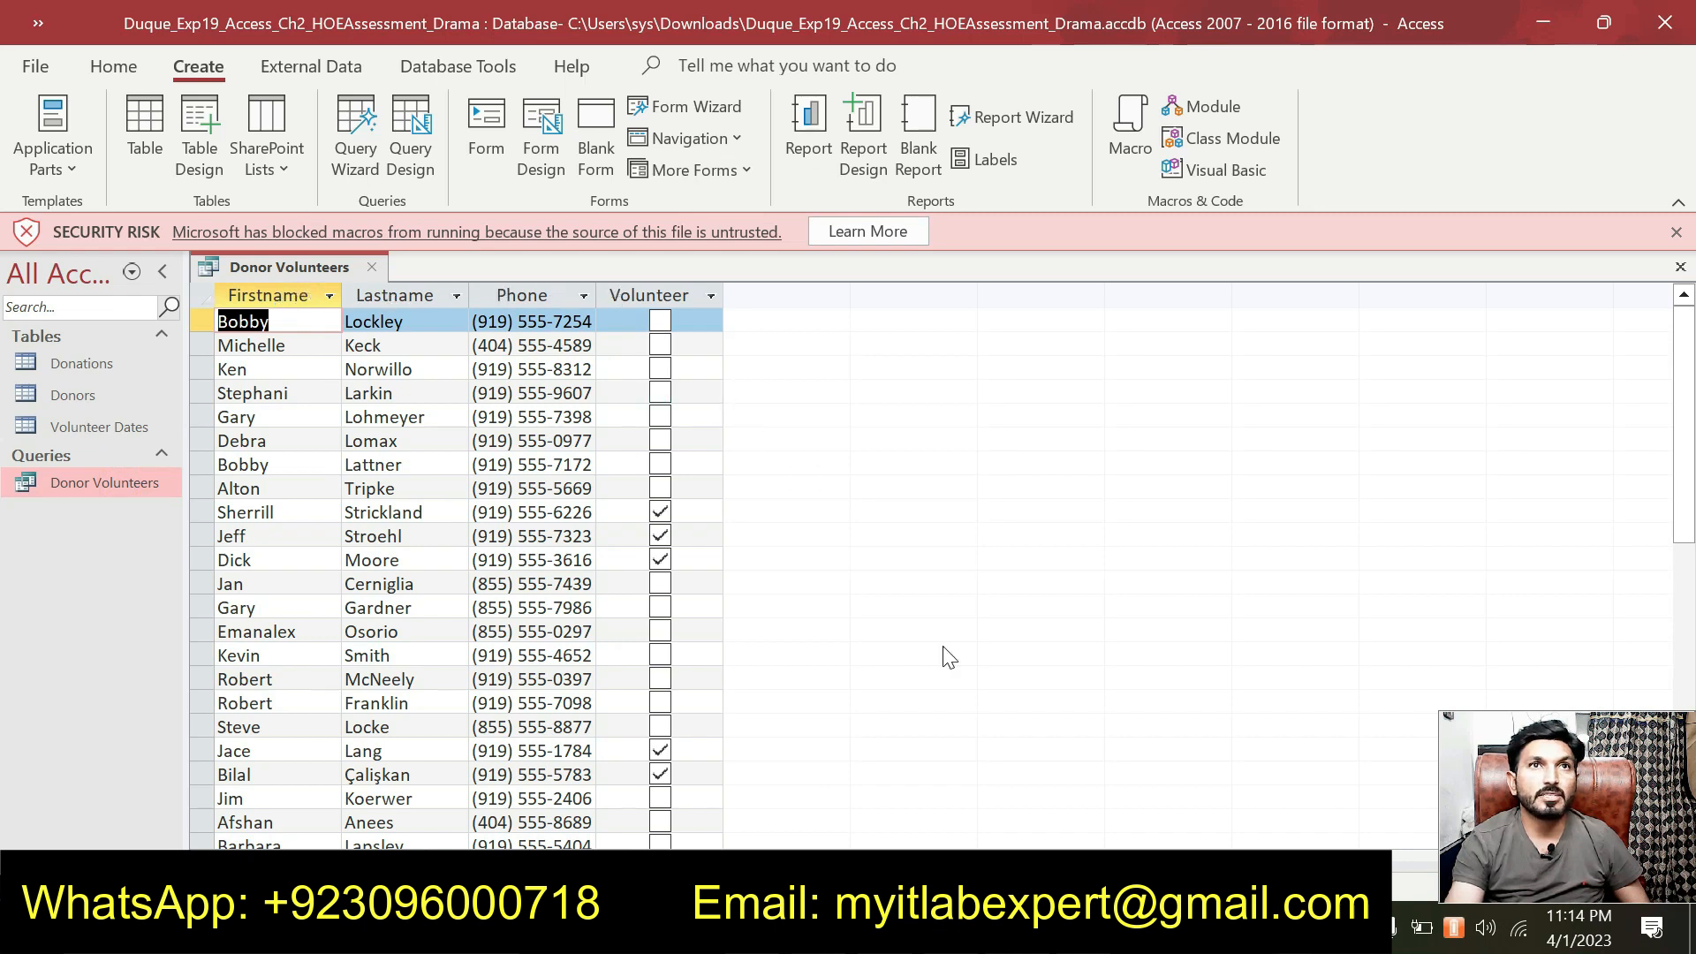
click(373, 267)
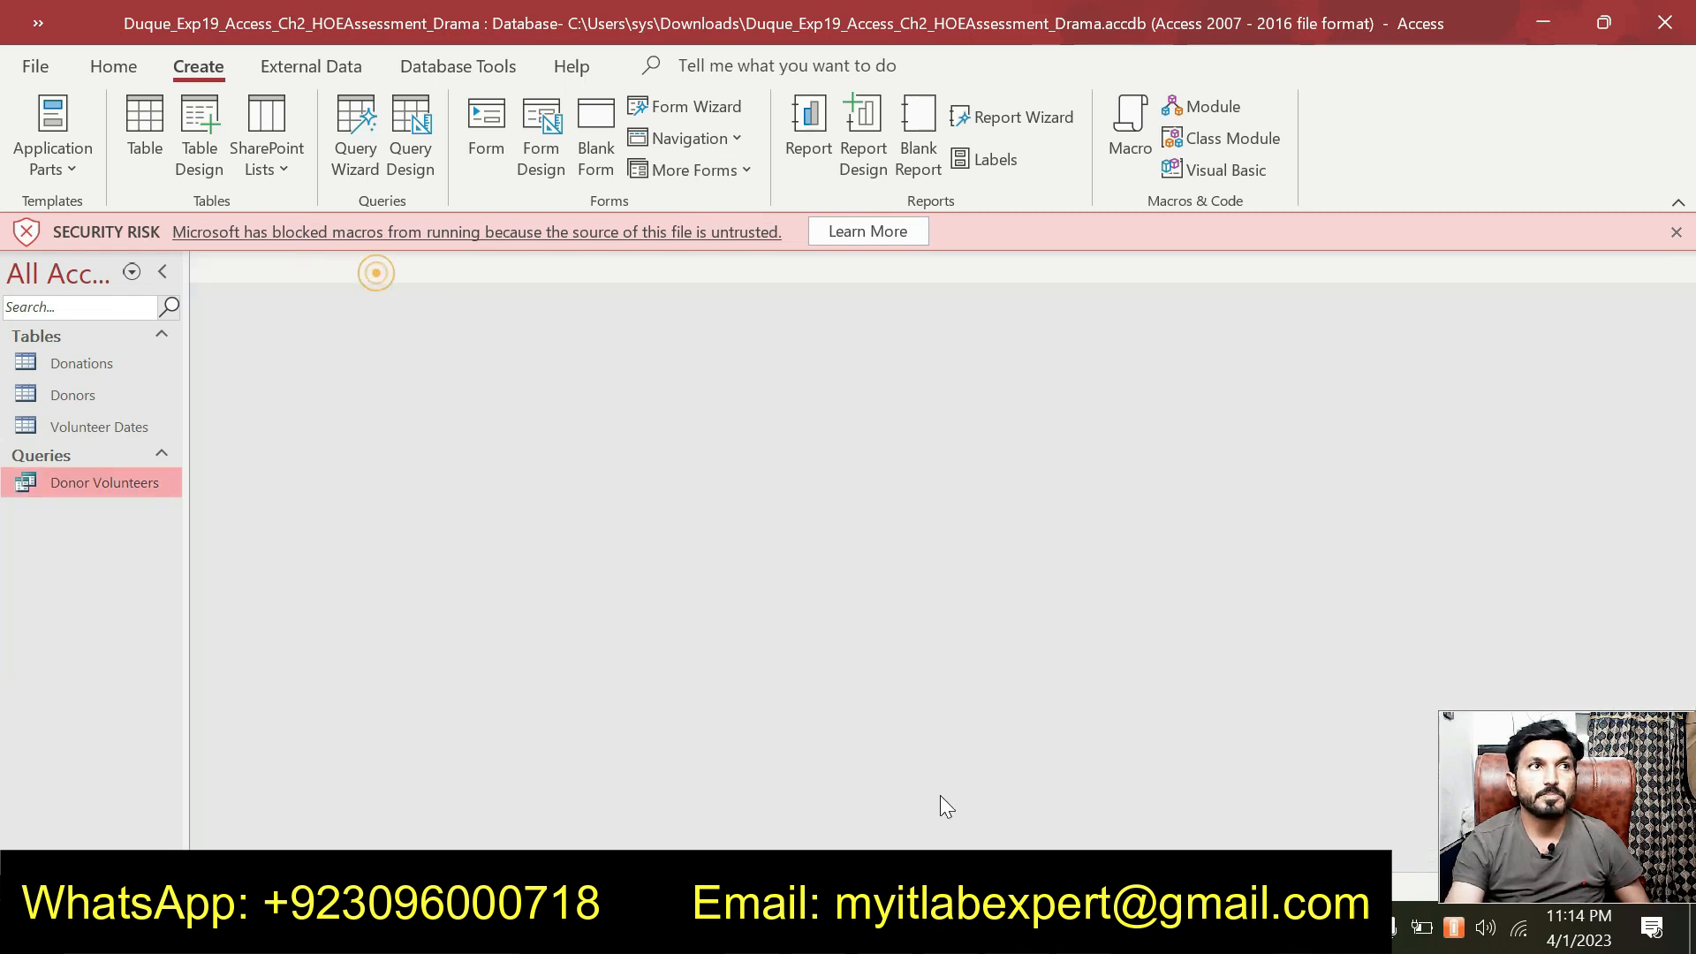
click(963, 927)
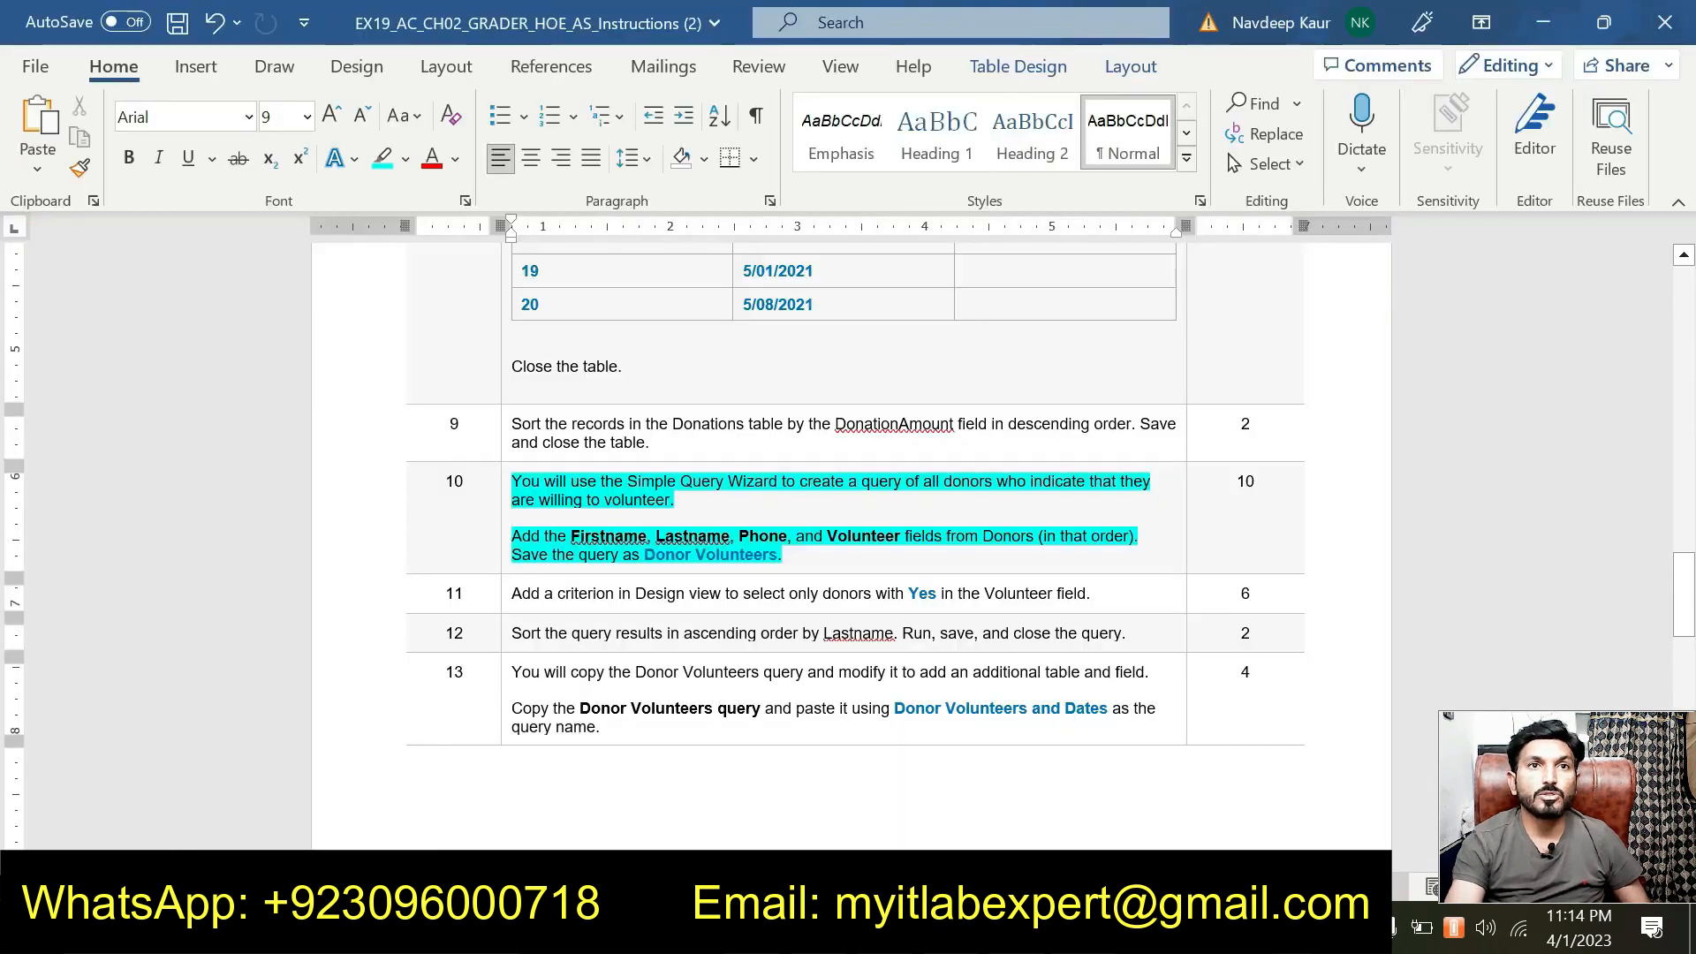
Remove the cyan highlight from both paragraphs of step 10 in Word.
drag(783, 555, 583, 484)
click(635, 449)
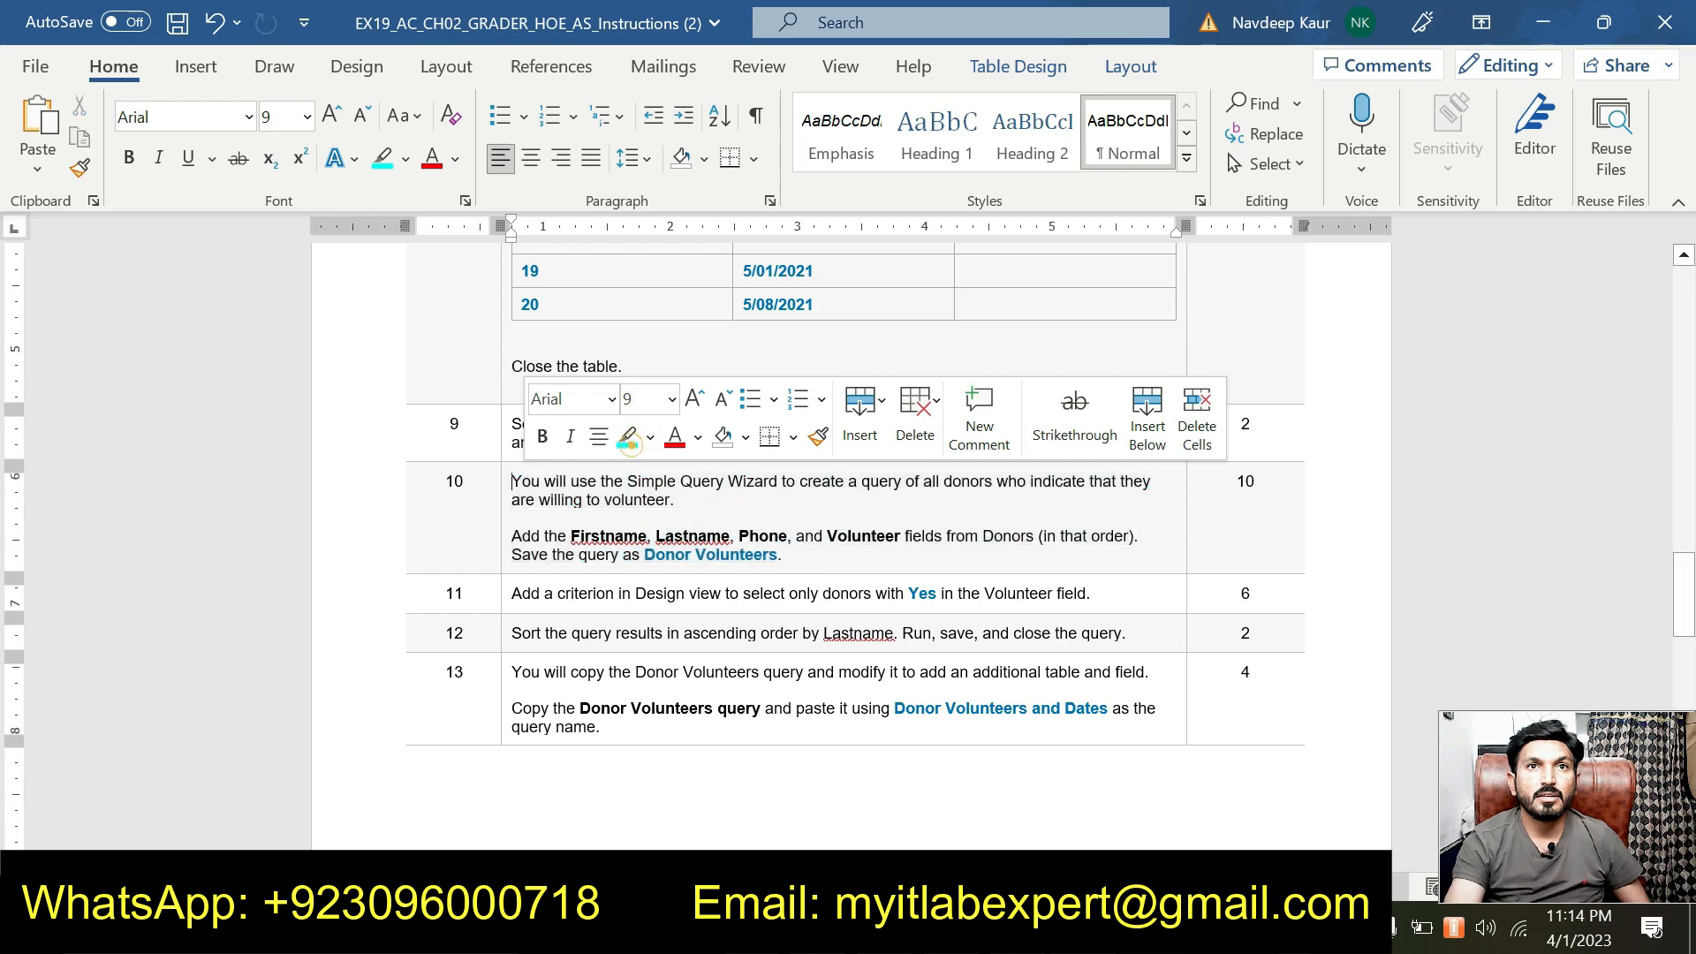
scroll(777, 653, down, 4)
scroll(788, 658, down, 8)
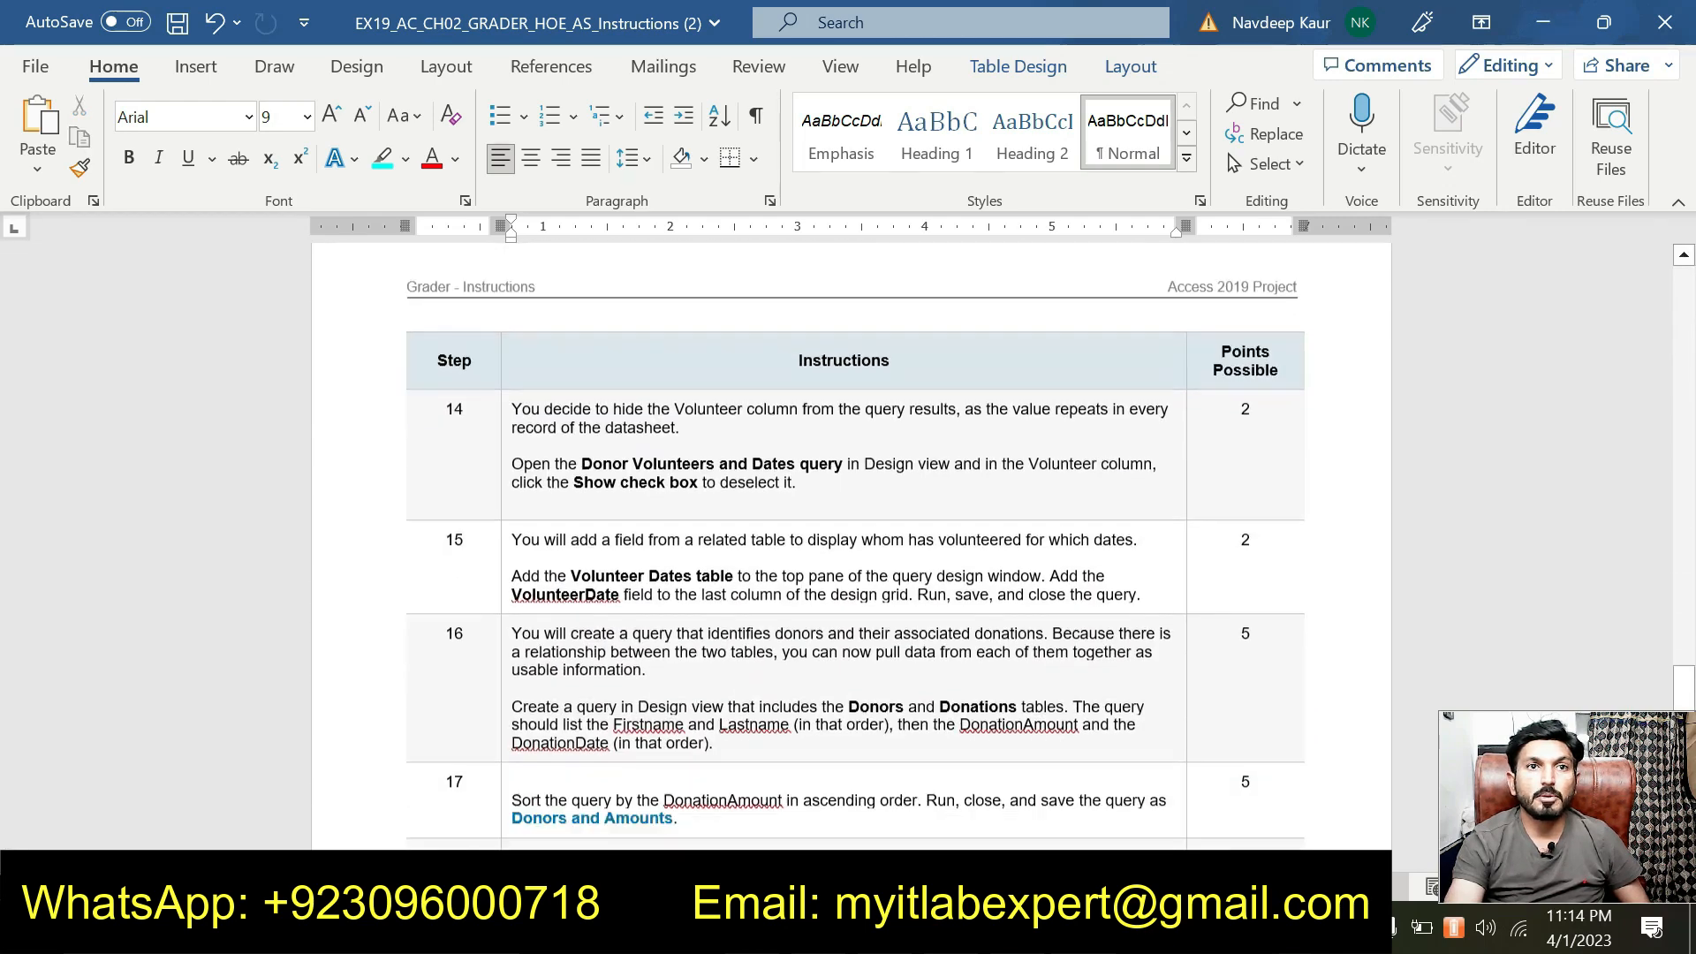
scroll(789, 658, up, 8)
scroll(792, 669, up, 3)
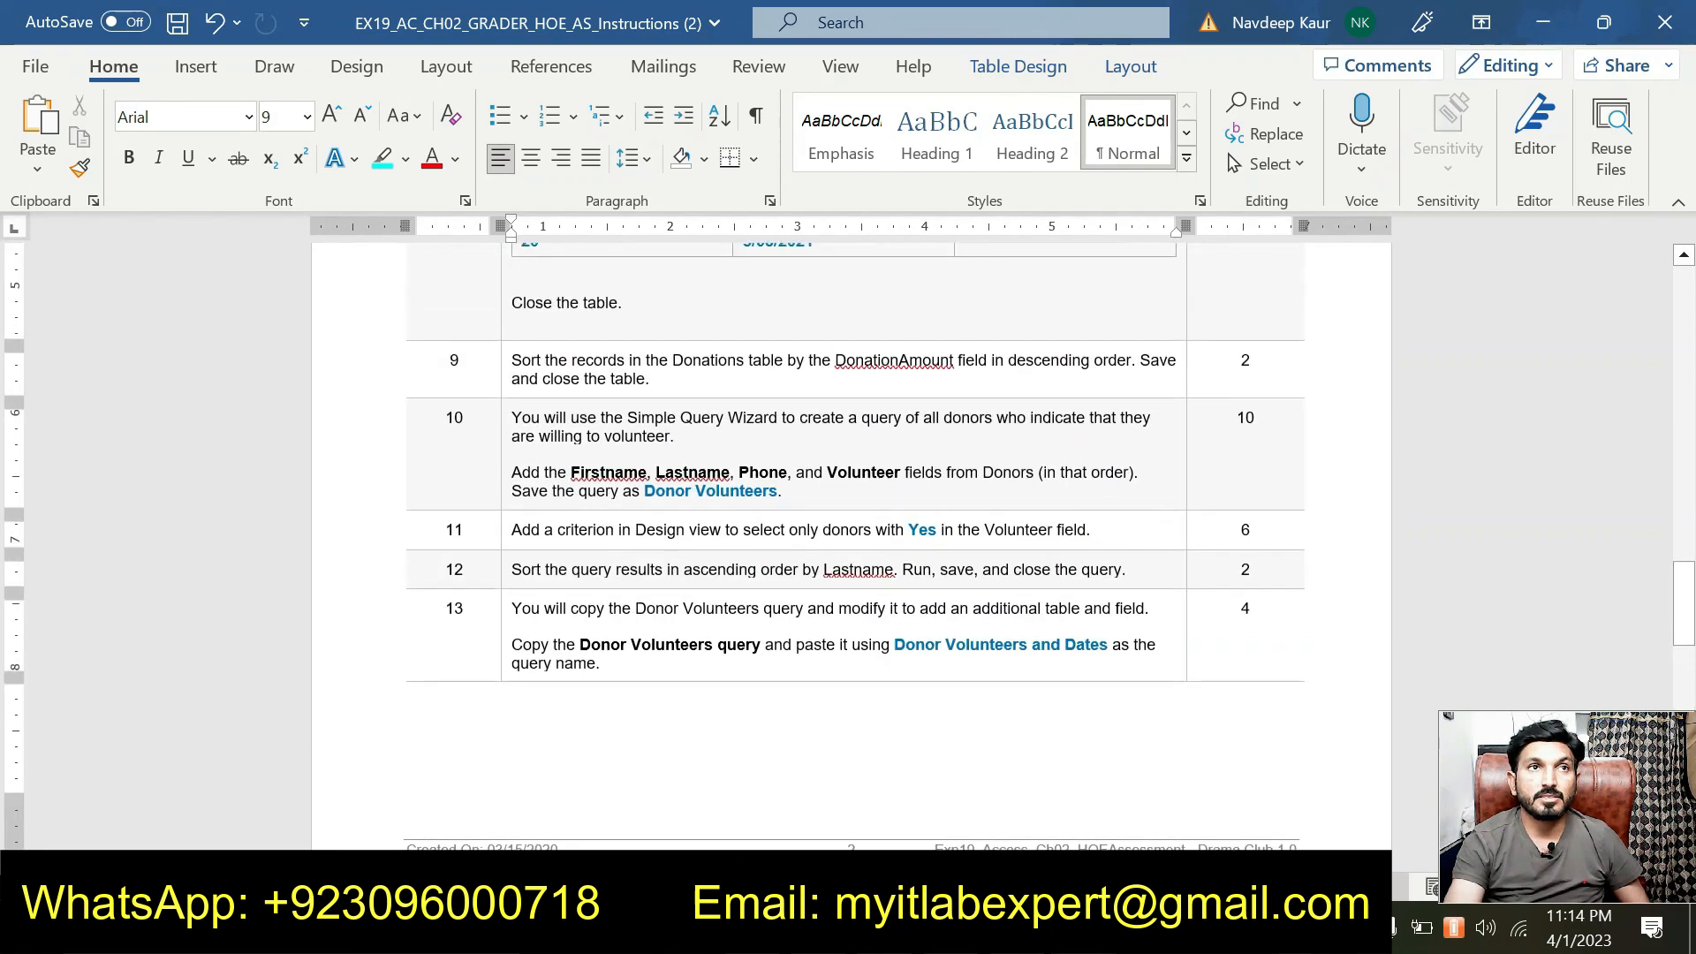
click(1147, 532)
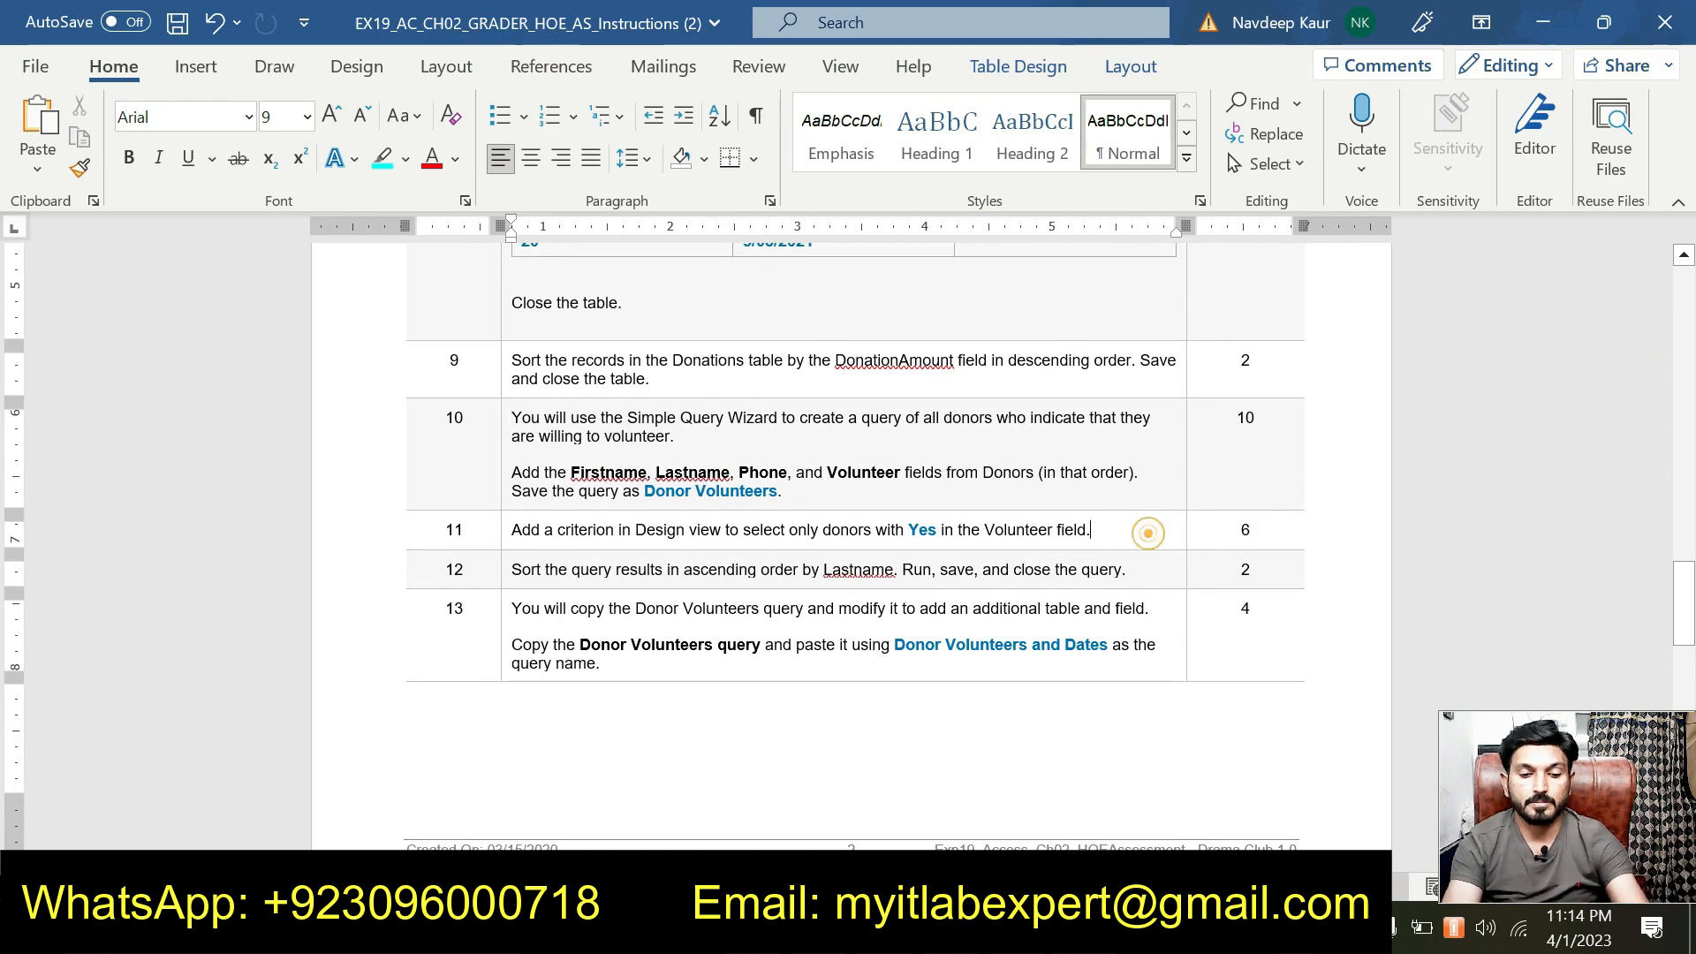